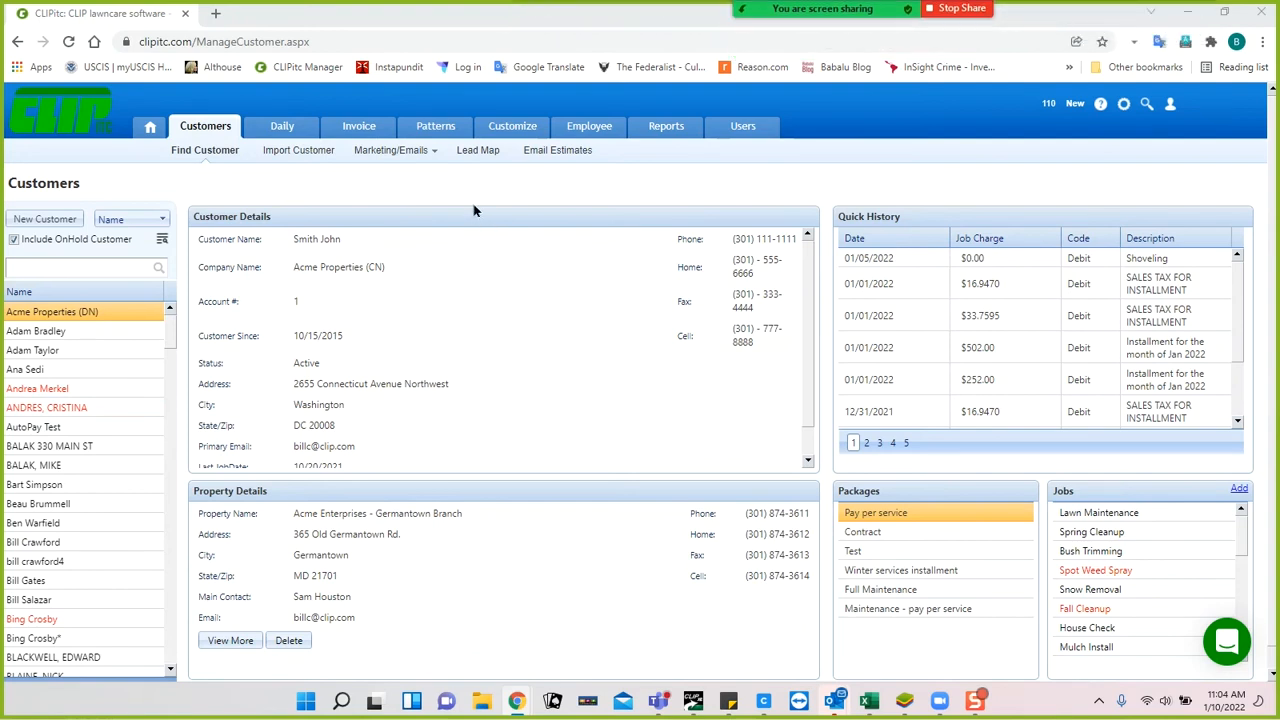
Open the Patterns section in a new browser tab.
mouse_move(436, 130)
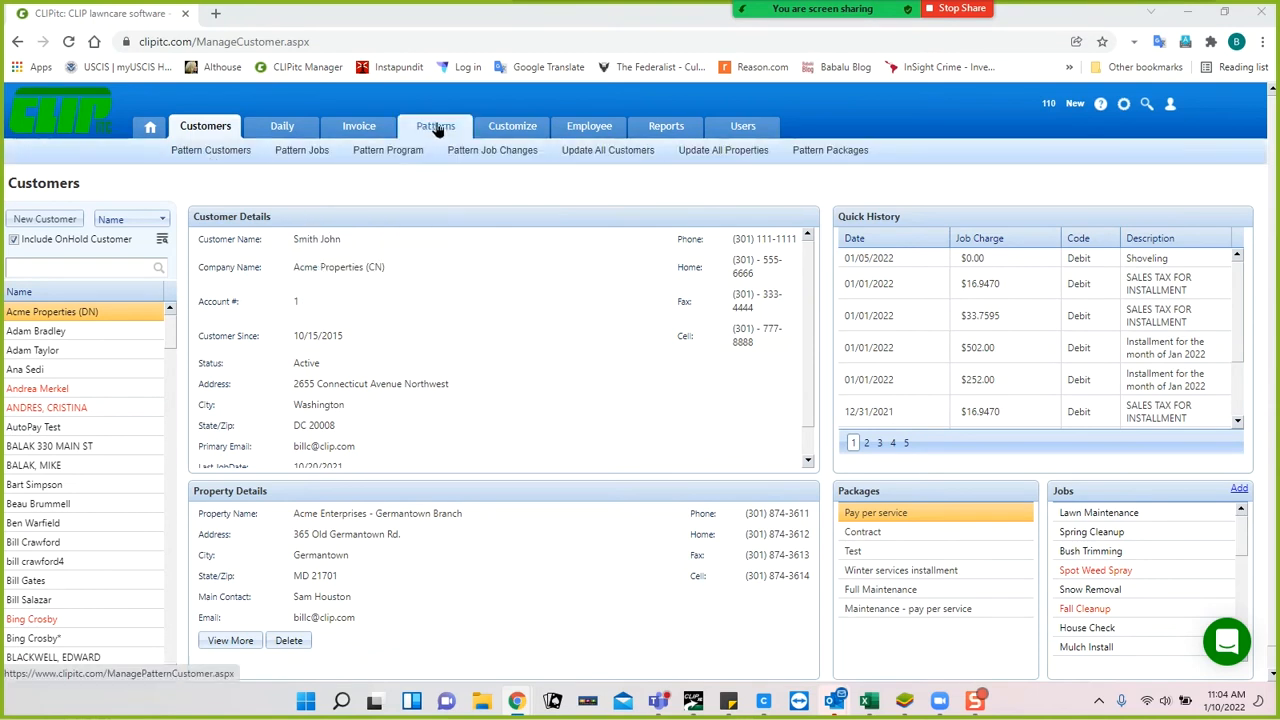
mouse_move(500, 122)
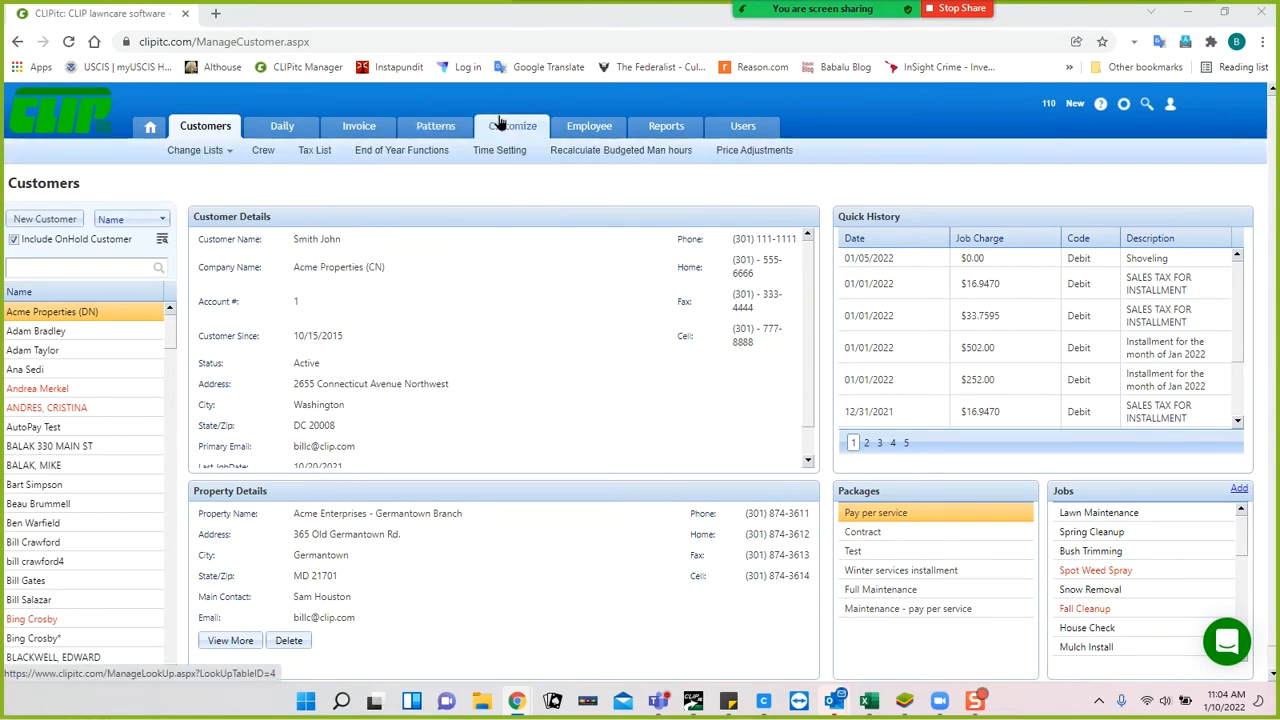
right_click(442, 130)
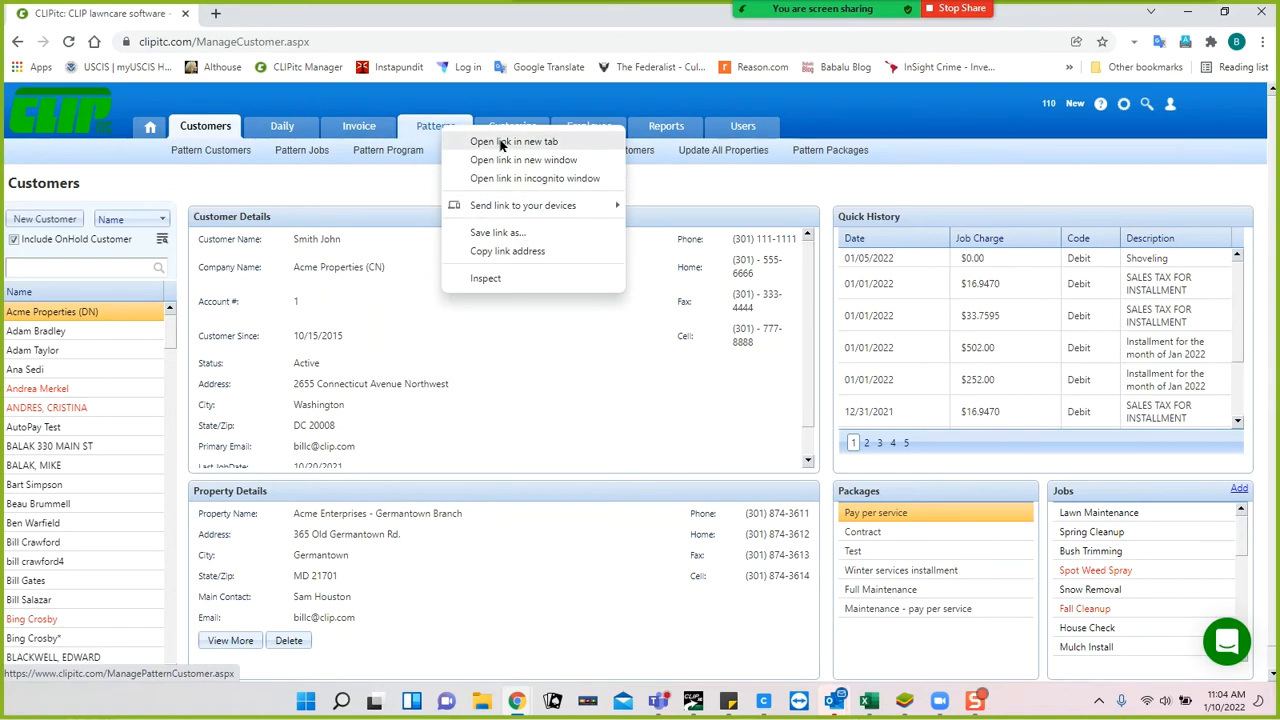
click(502, 145)
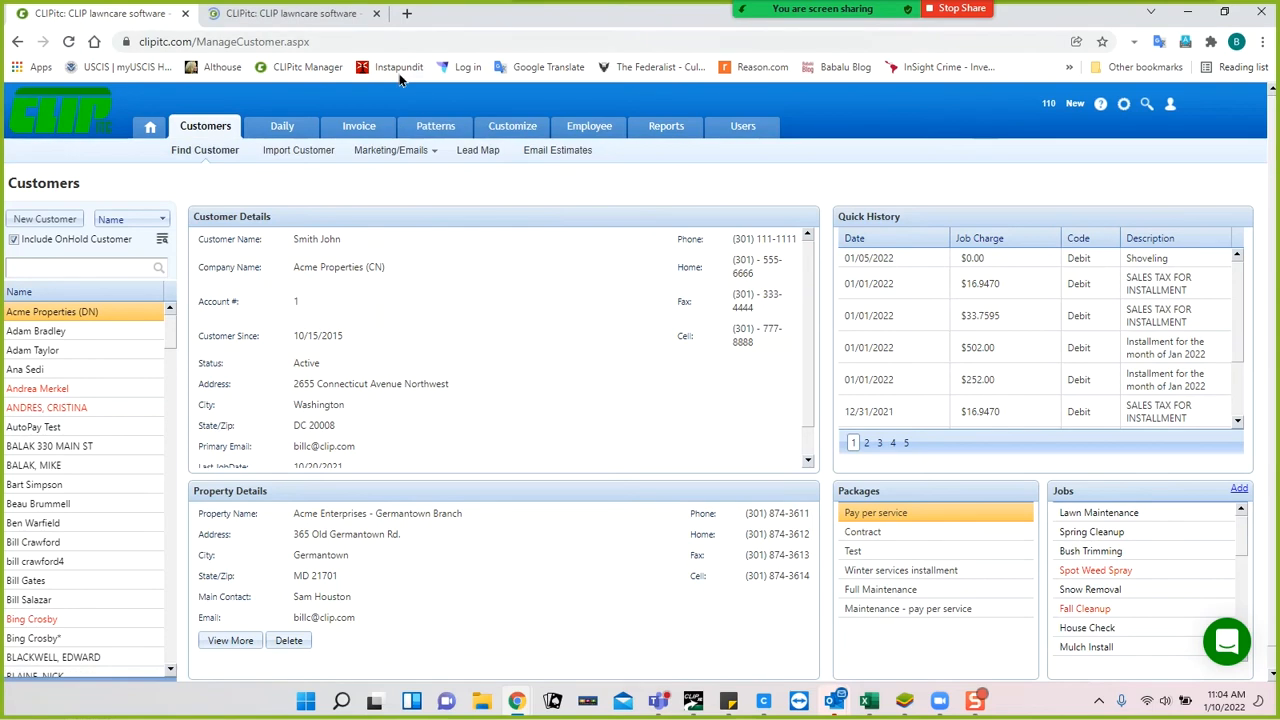
Switch back and forth between the Customers and Pattern Customer tabs.
click(314, 11)
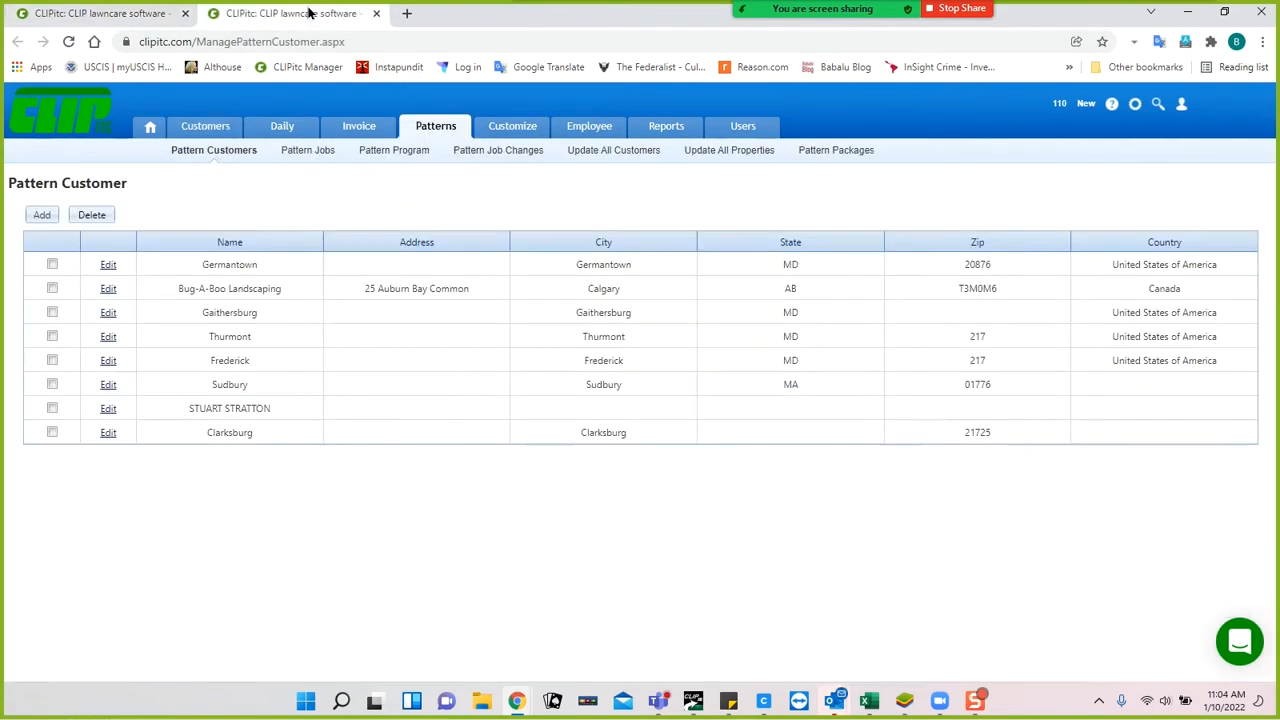
click(140, 18)
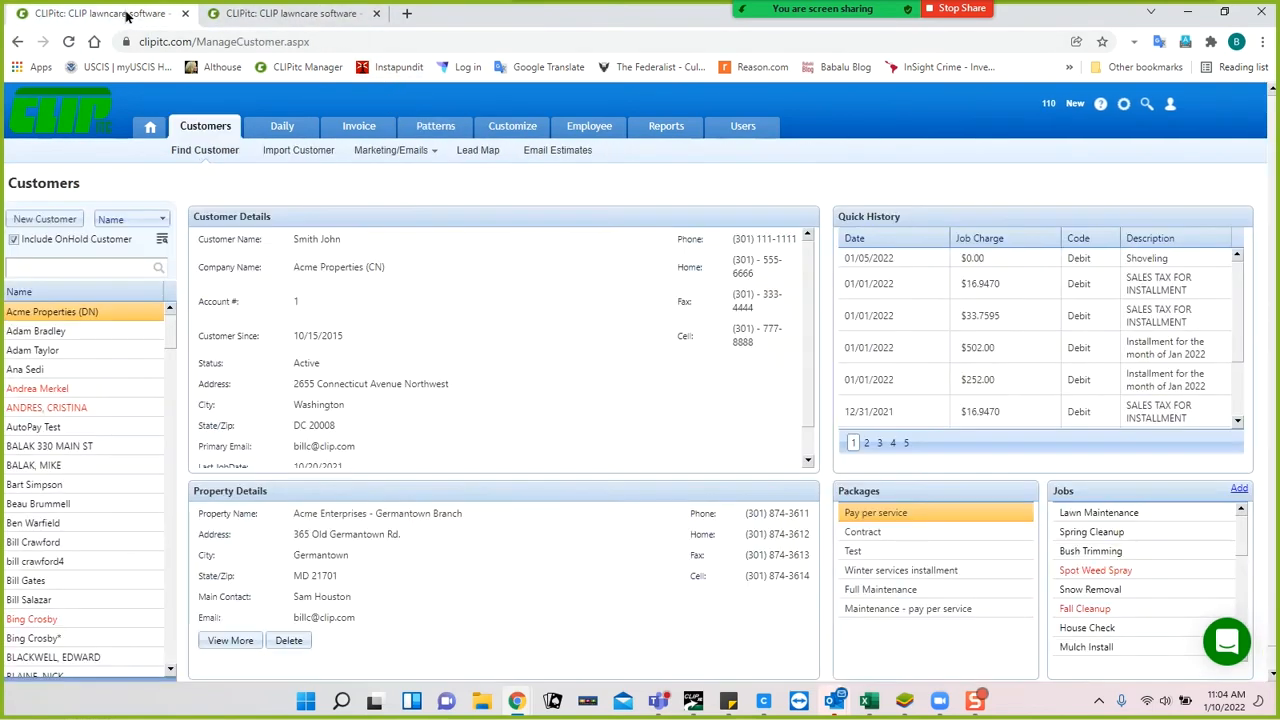
click(265, 13)
click(114, 14)
click(252, 15)
click(137, 12)
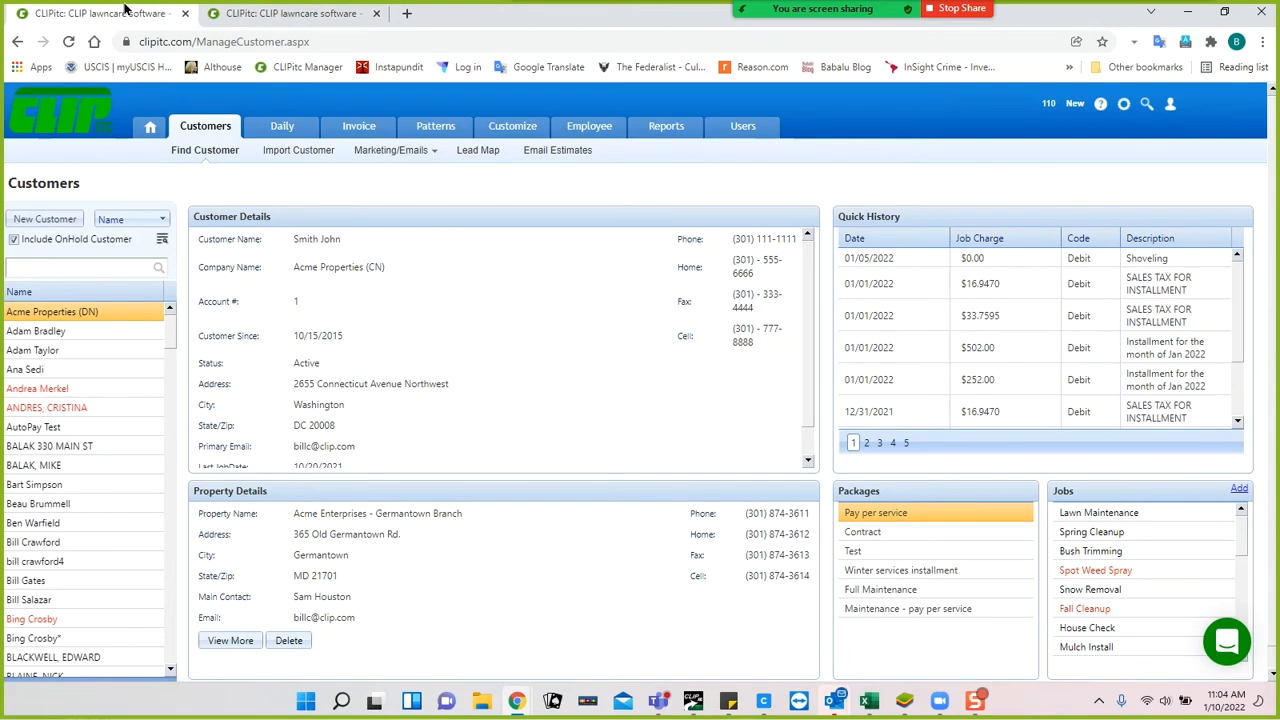
click(265, 15)
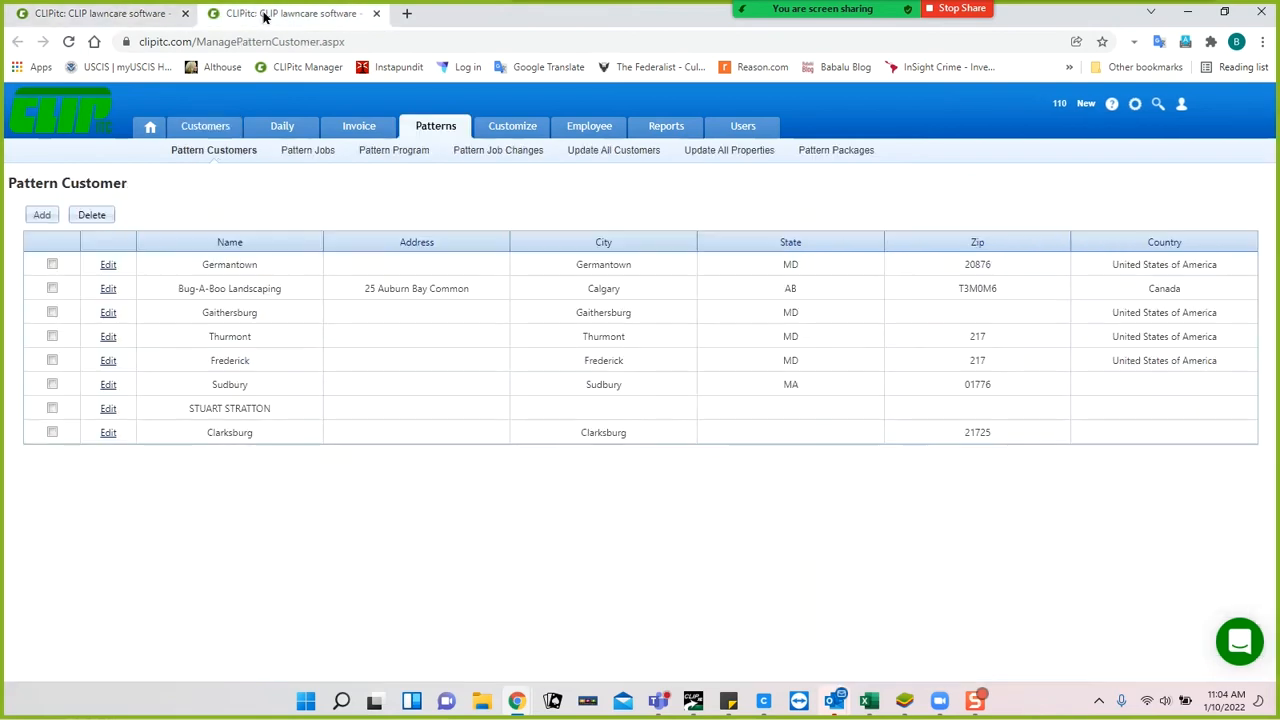
click(122, 13)
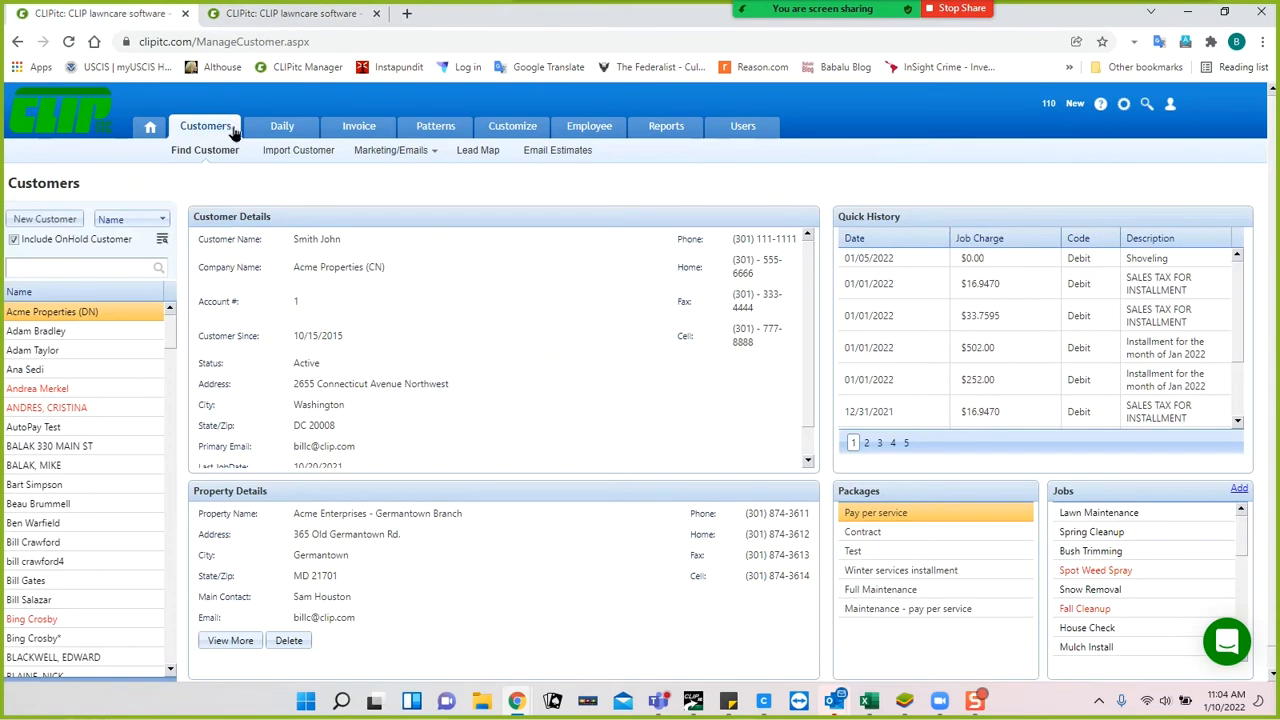
In the Pattern Customer tab, navigate to the Customers page.
mouse_move(352, 124)
mouse_move(491, 128)
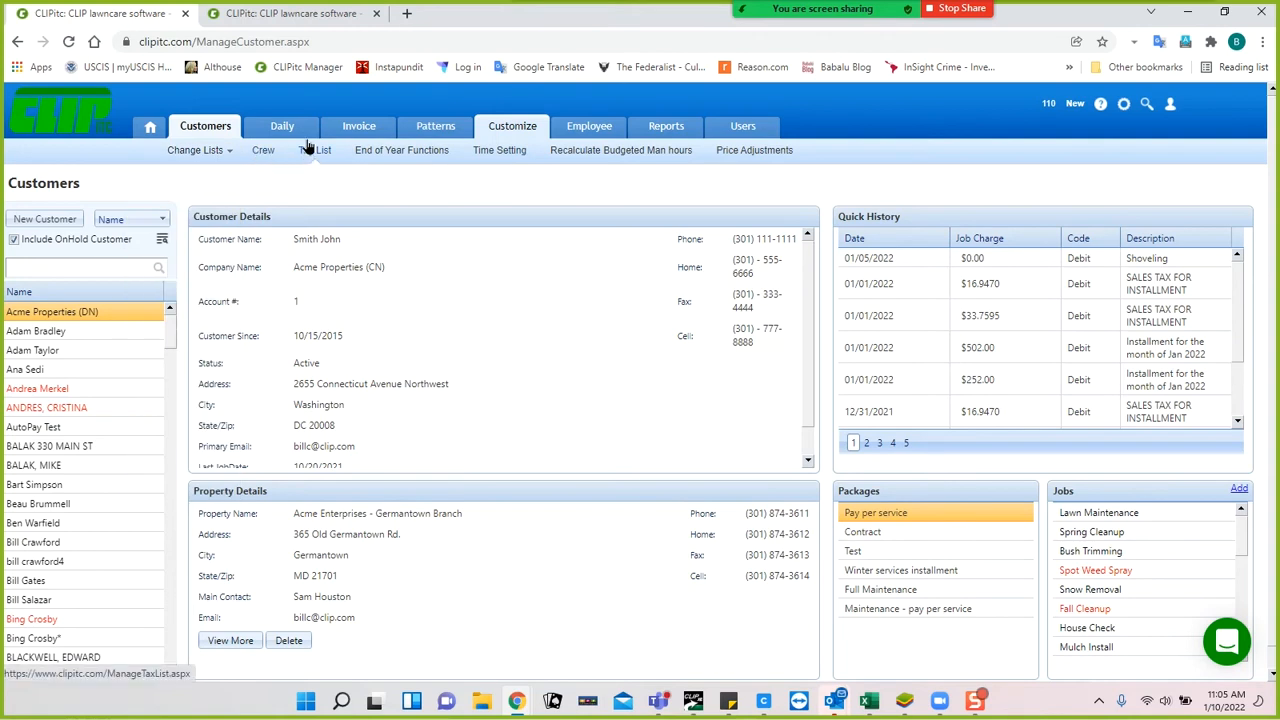
click(290, 14)
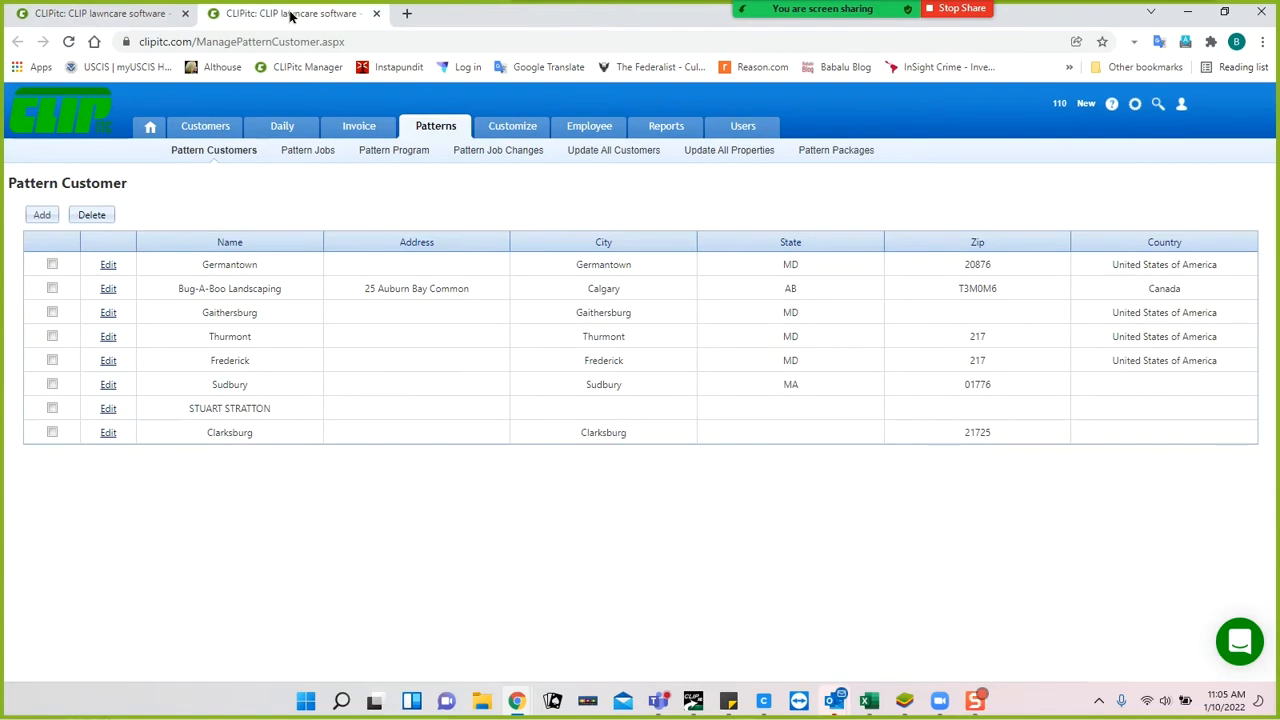
click(201, 131)
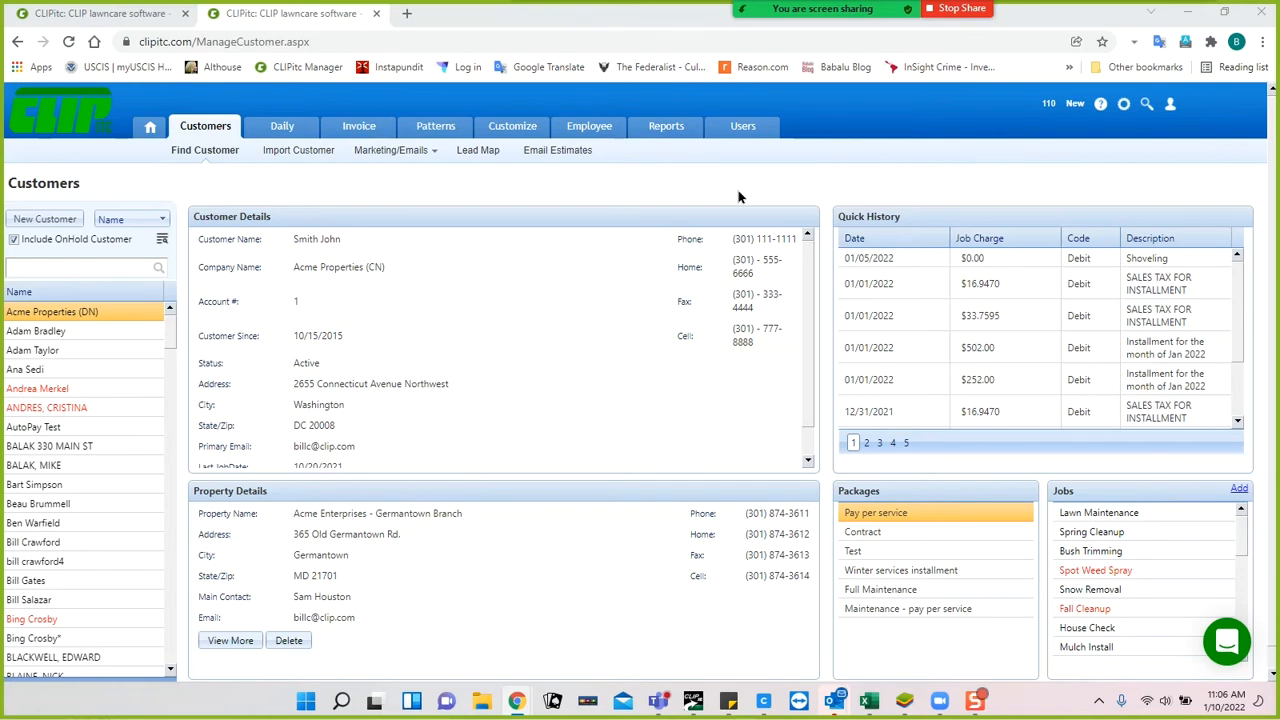
mouse_move(592, 131)
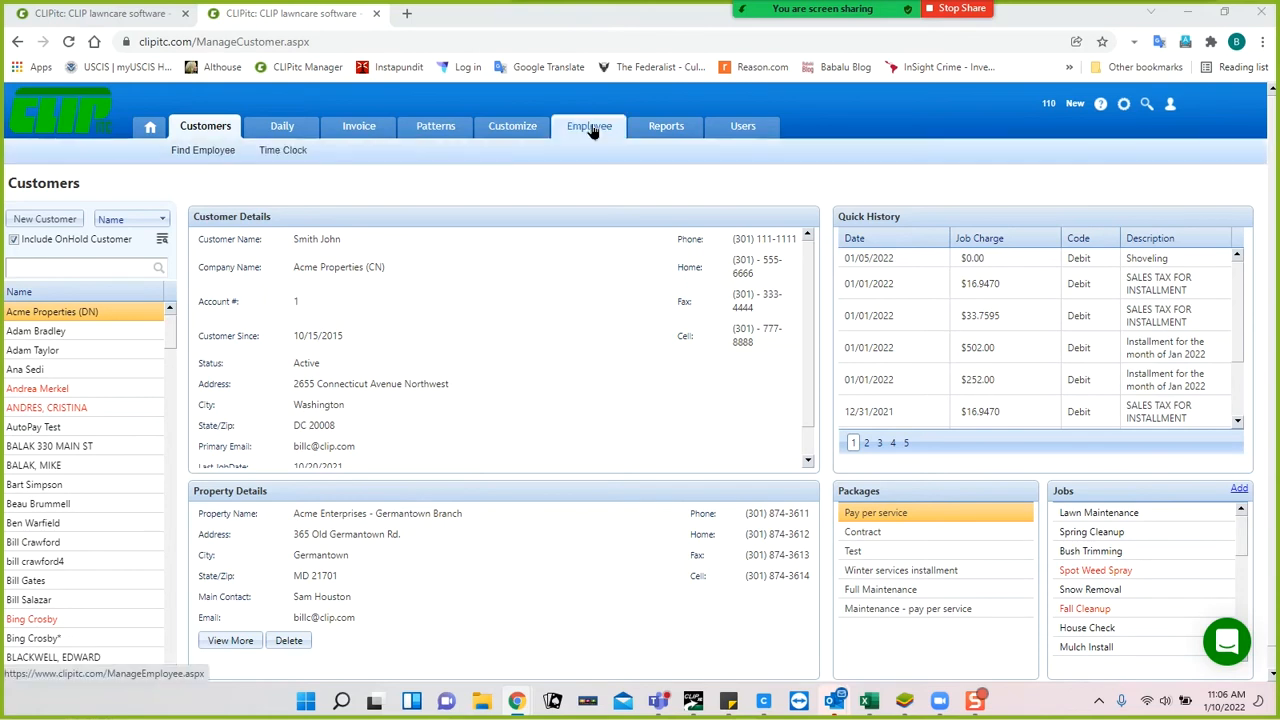
Open the Employees page and reload it to show the first employee's details.
click(591, 130)
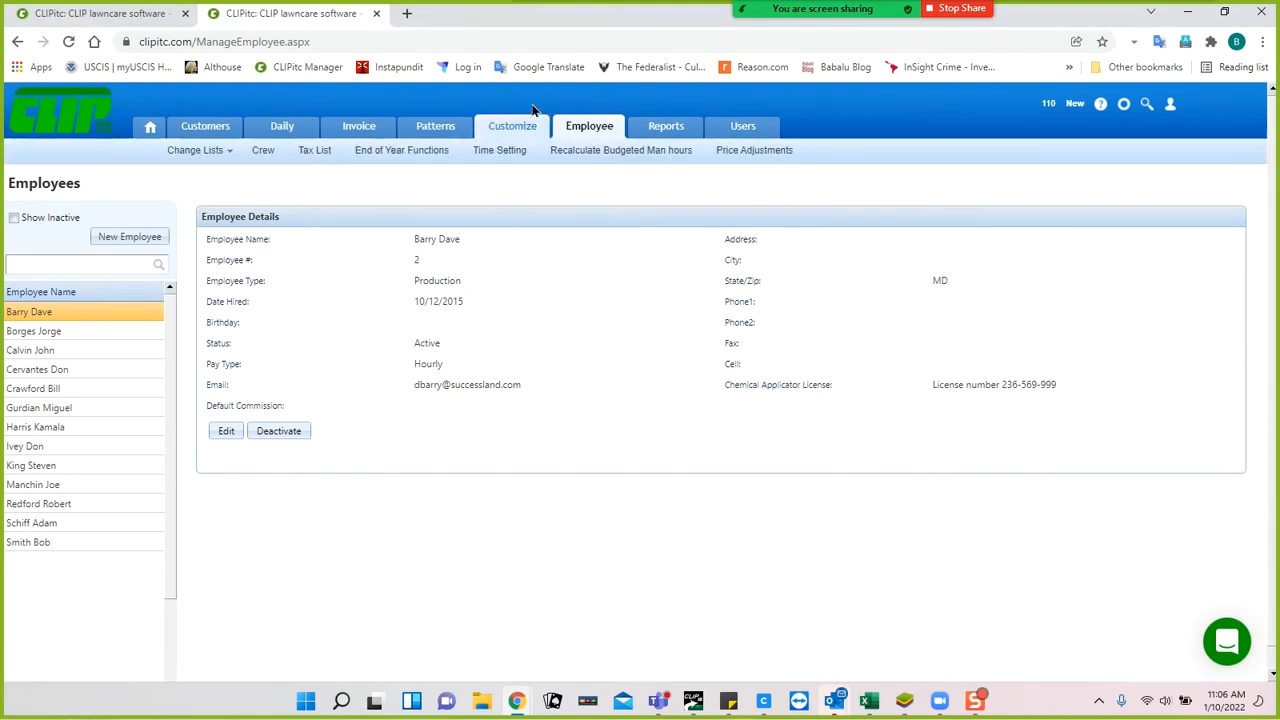
mouse_move(505, 140)
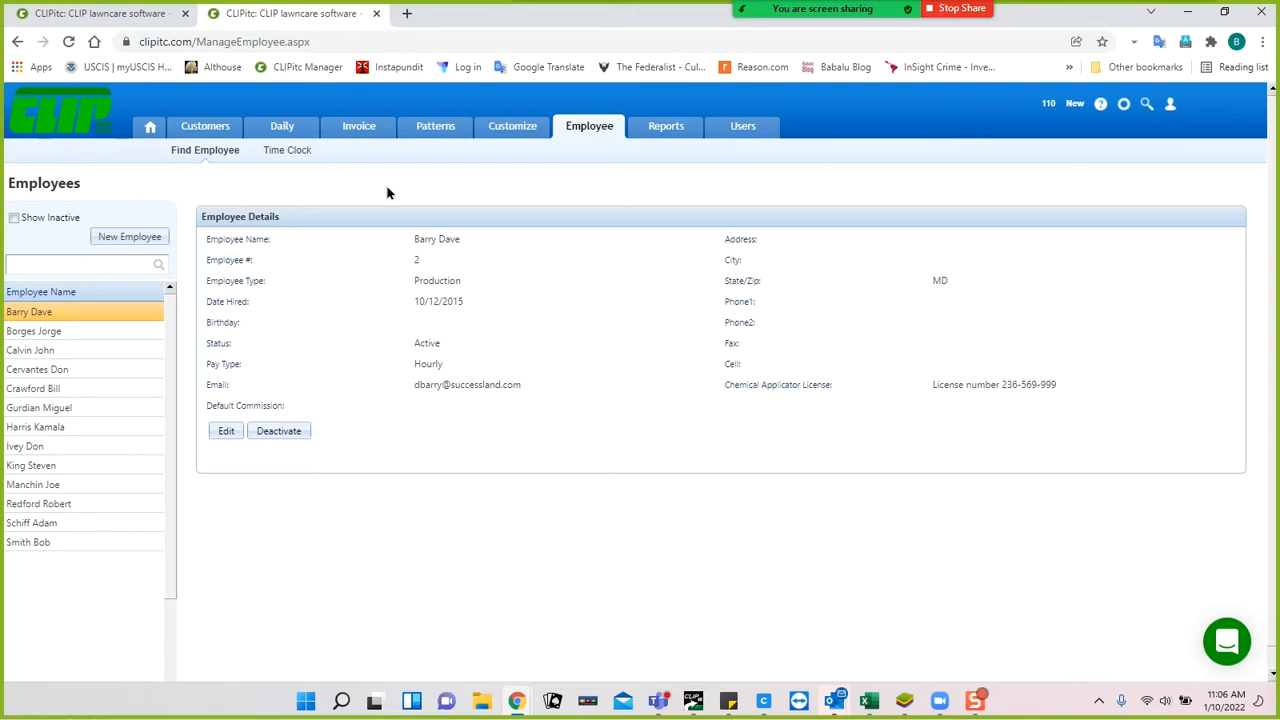
click(592, 133)
Add a new employee with first and last name and Hourly pay type, then save.
click(129, 237)
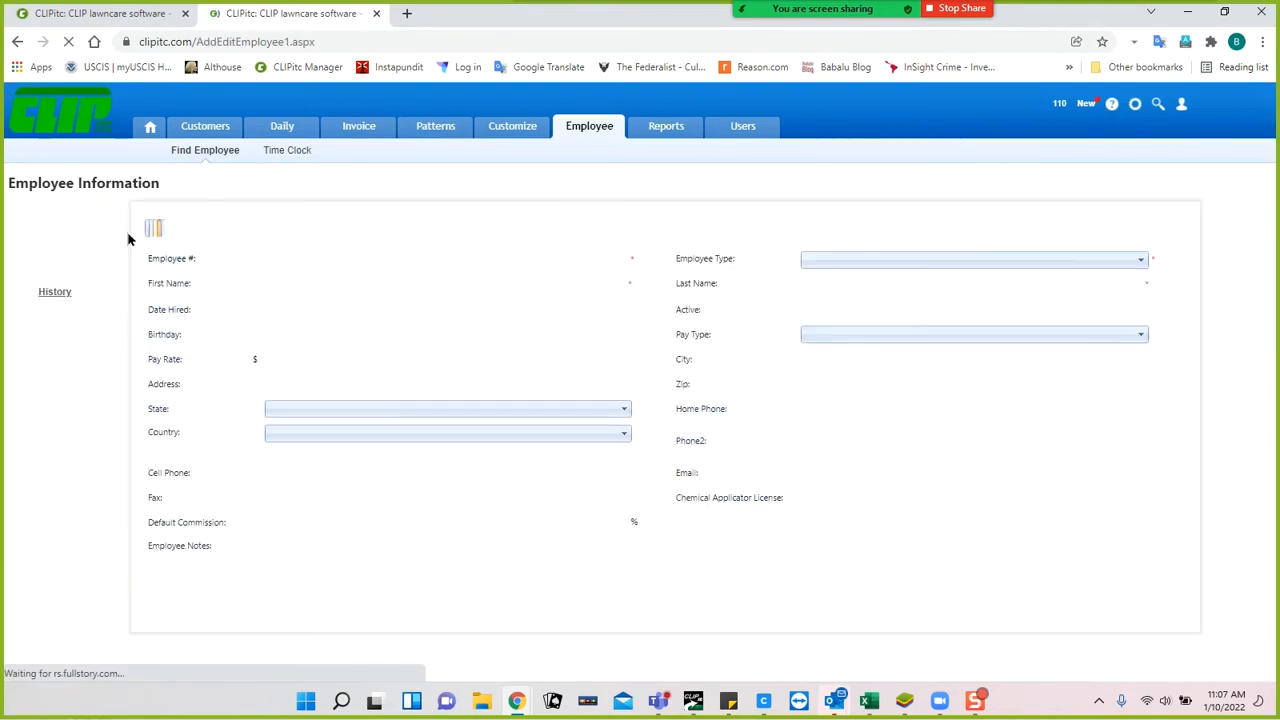
click(303, 281)
click(343, 285)
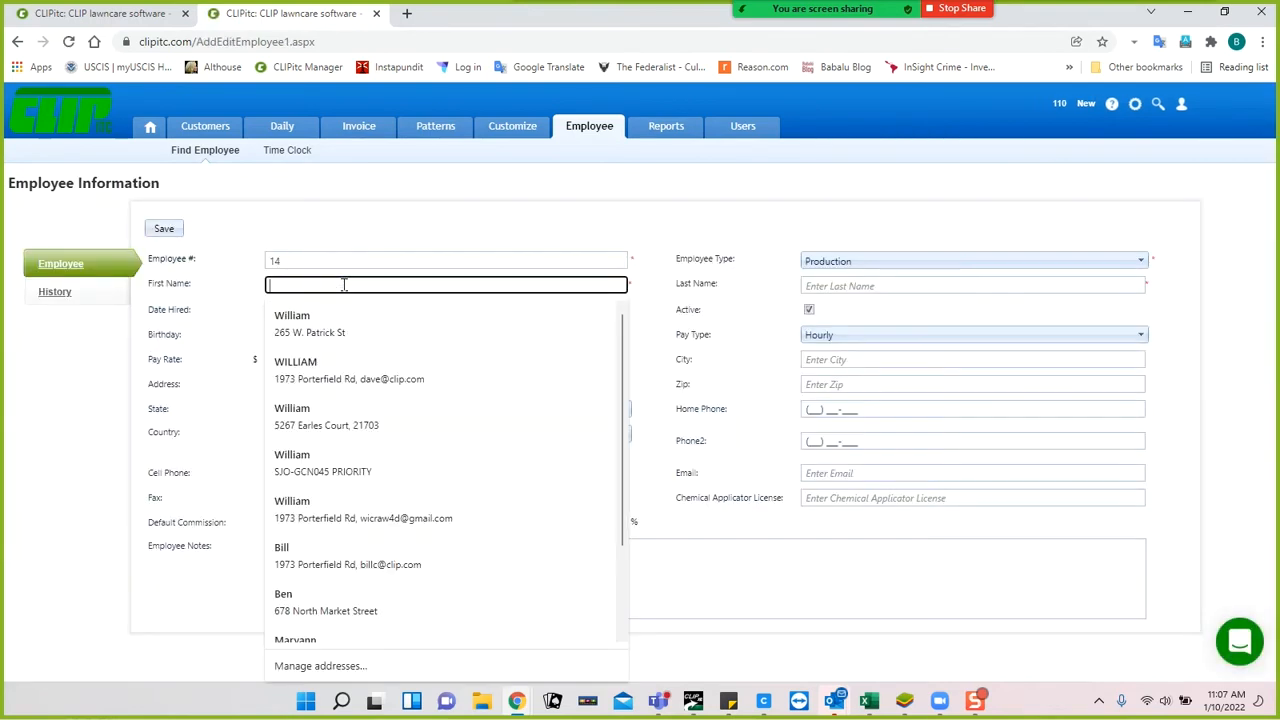
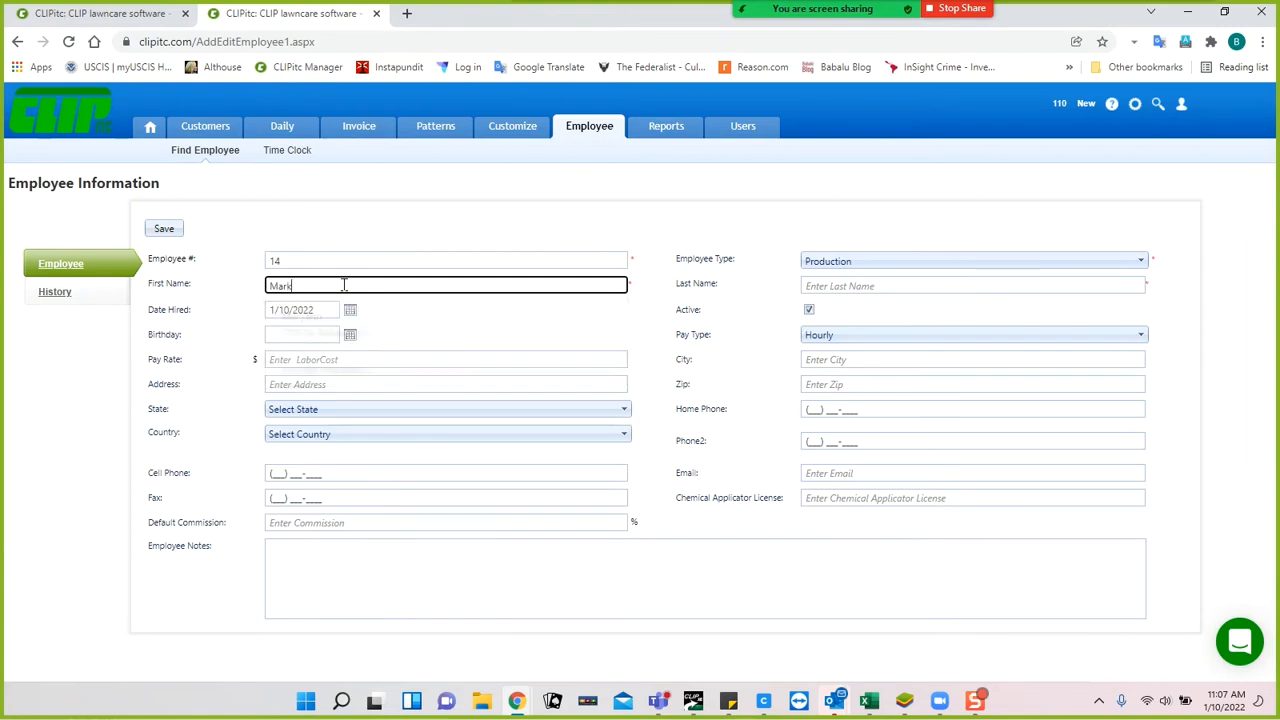
key(Tab)
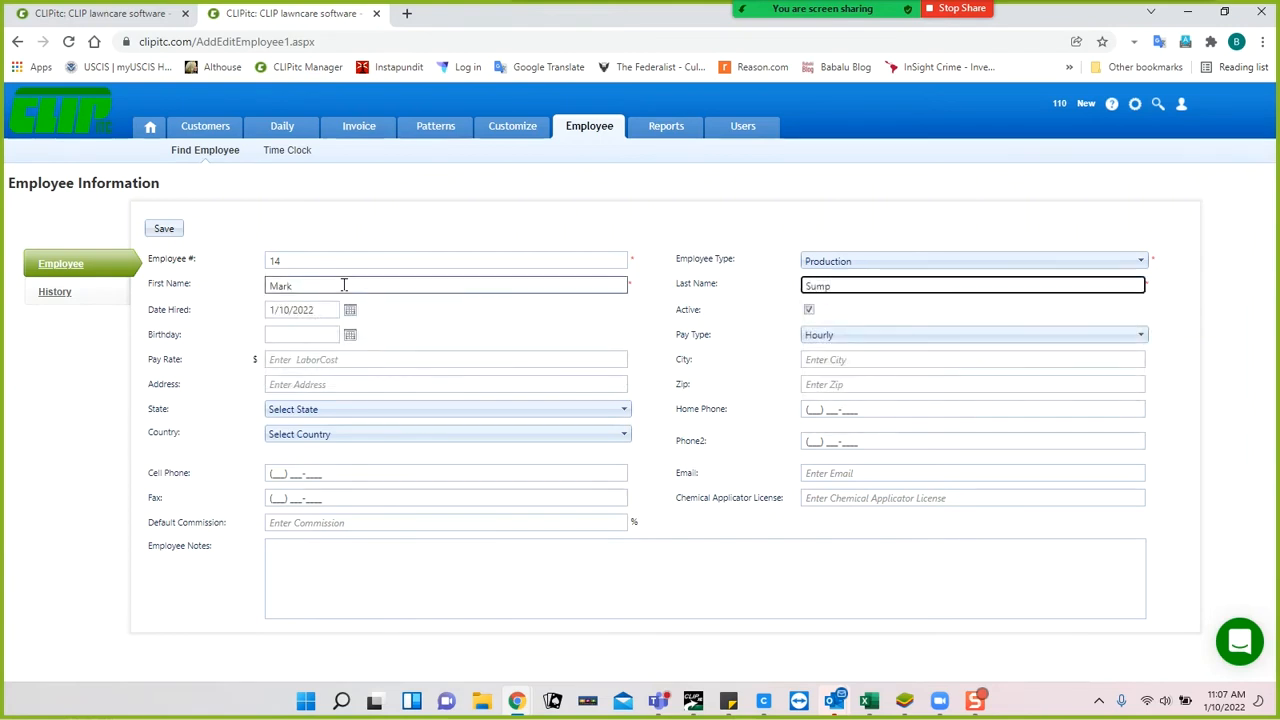
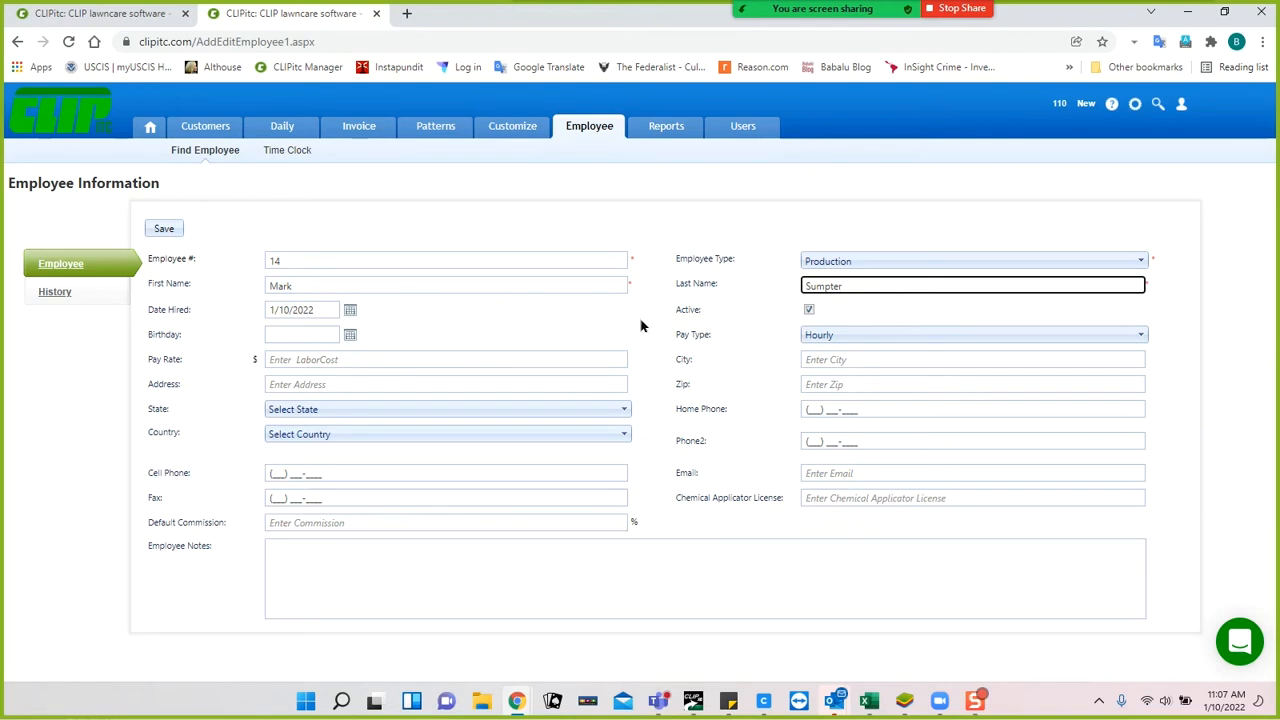
click(475, 357)
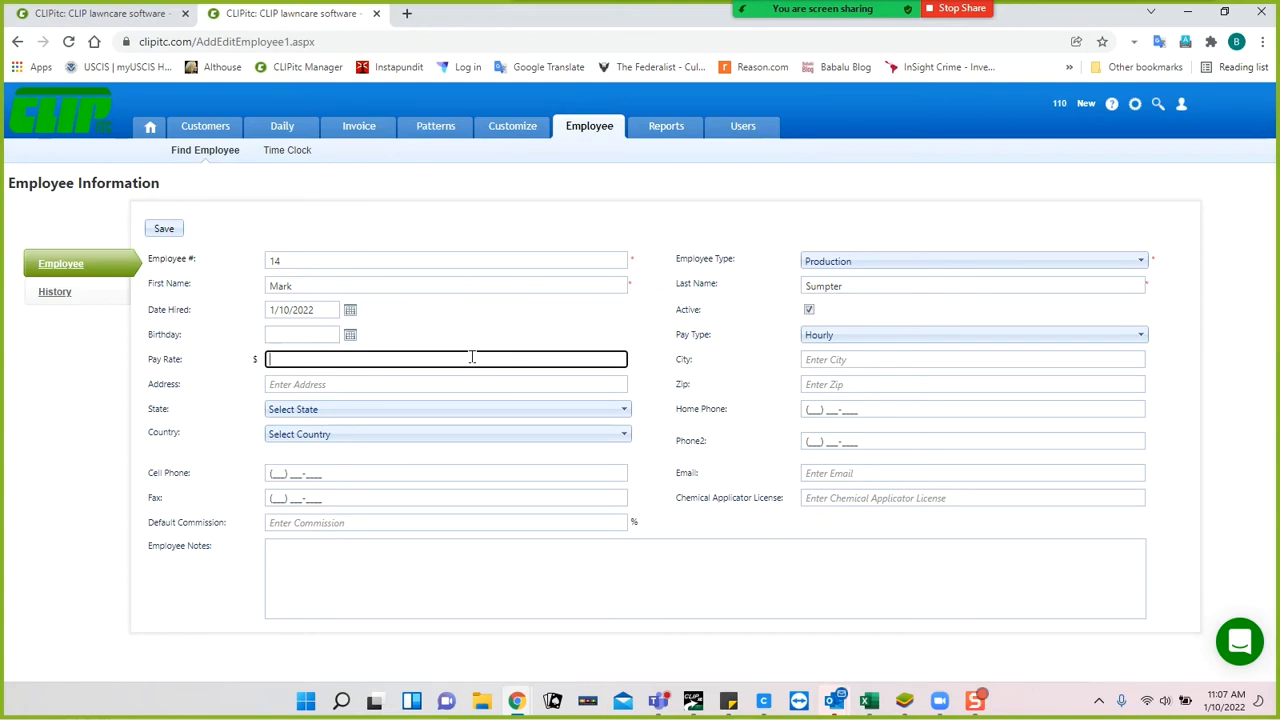
click(852, 338)
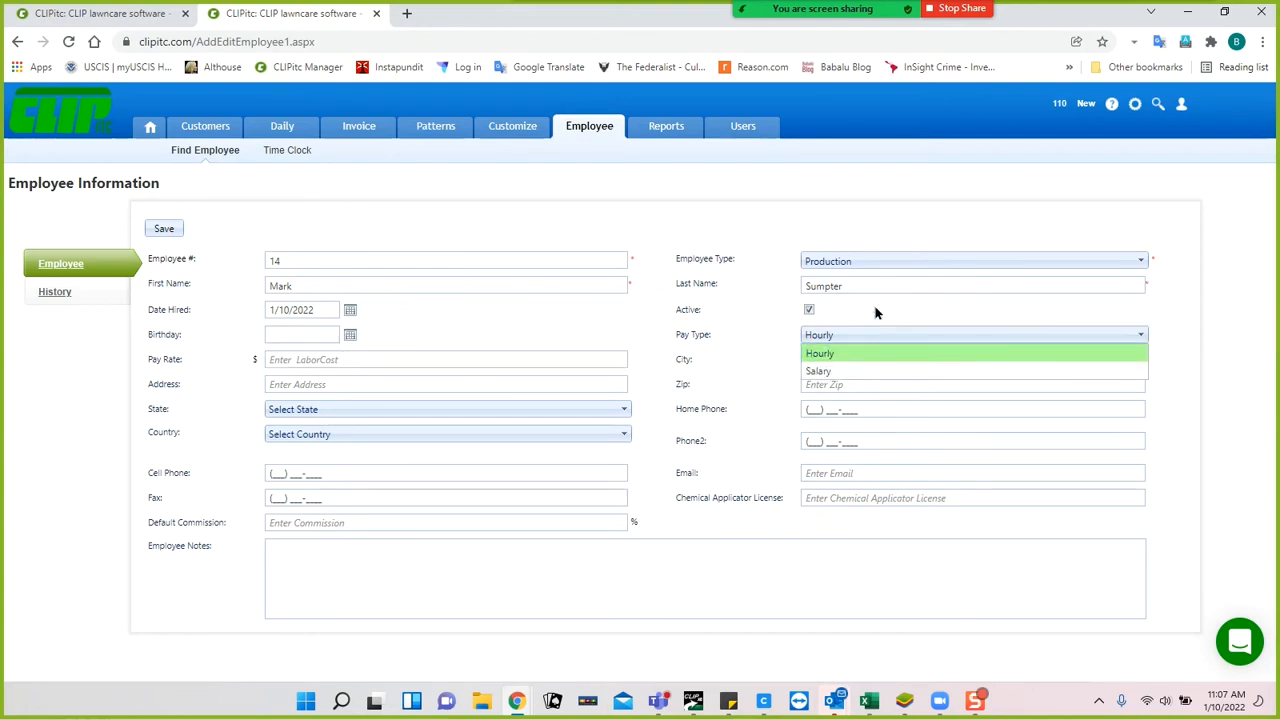
click(874, 311)
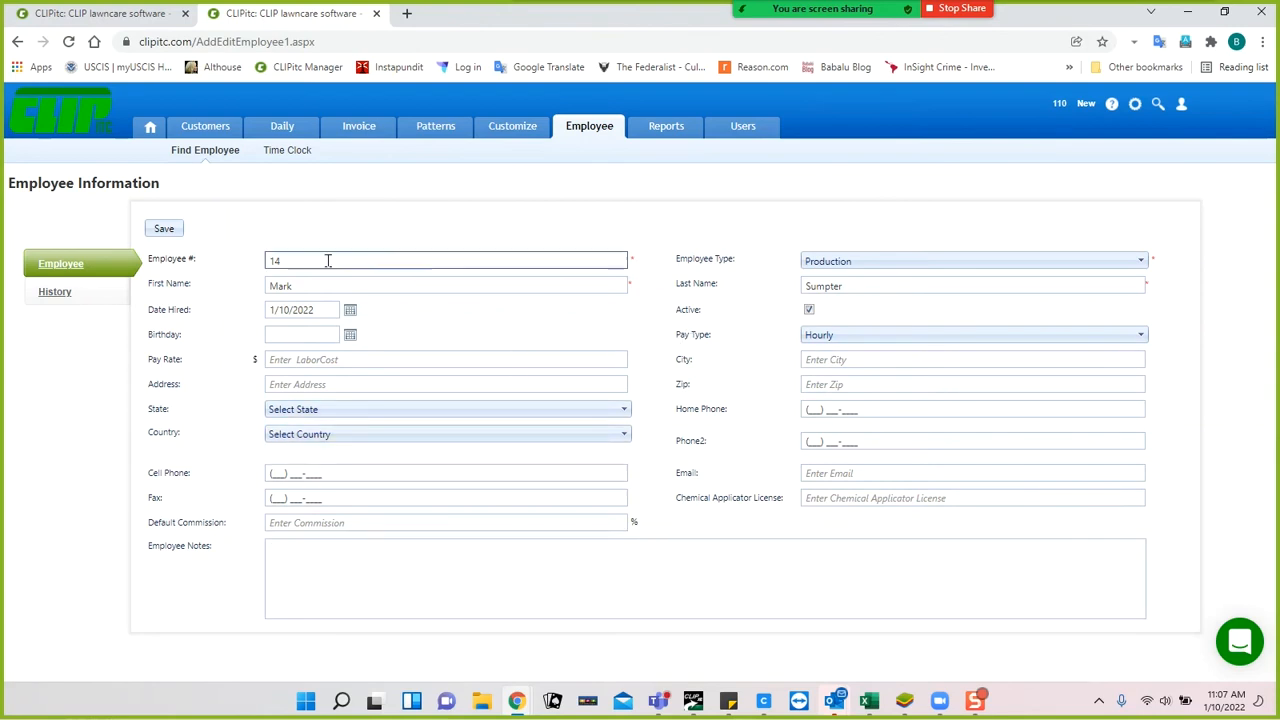
click(161, 231)
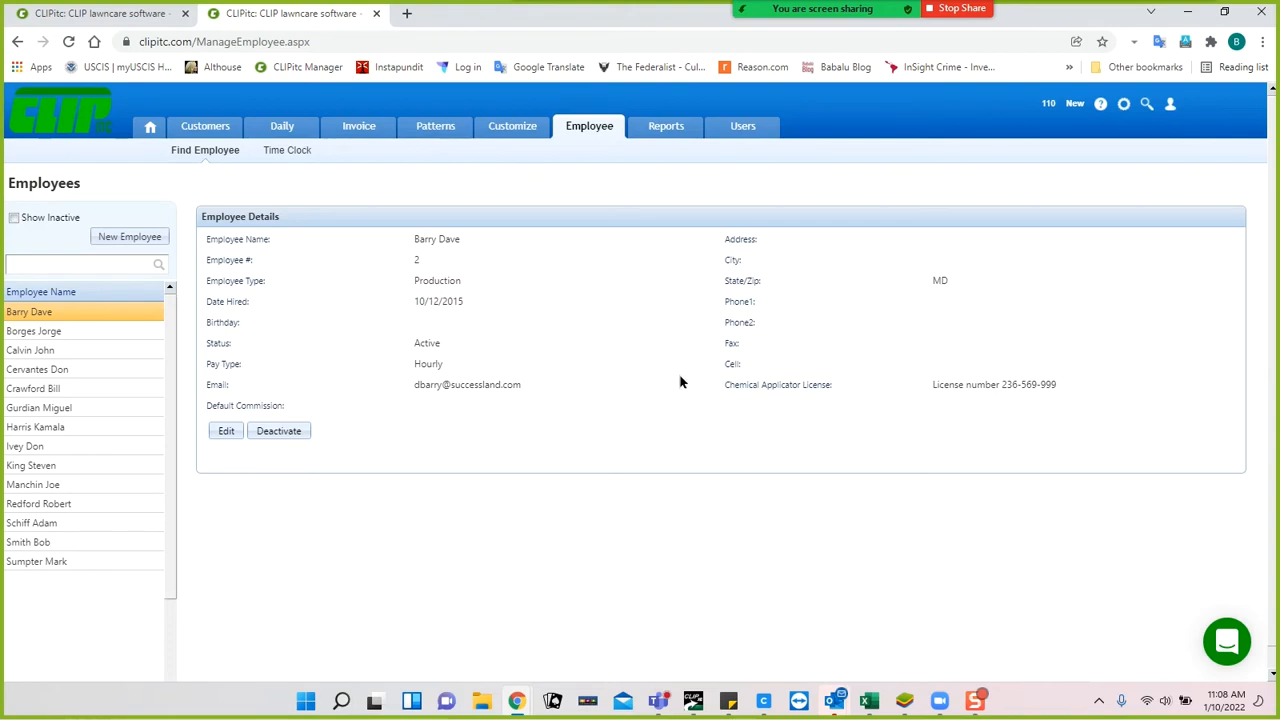
Open the Customize section to show the Zone list.
click(512, 128)
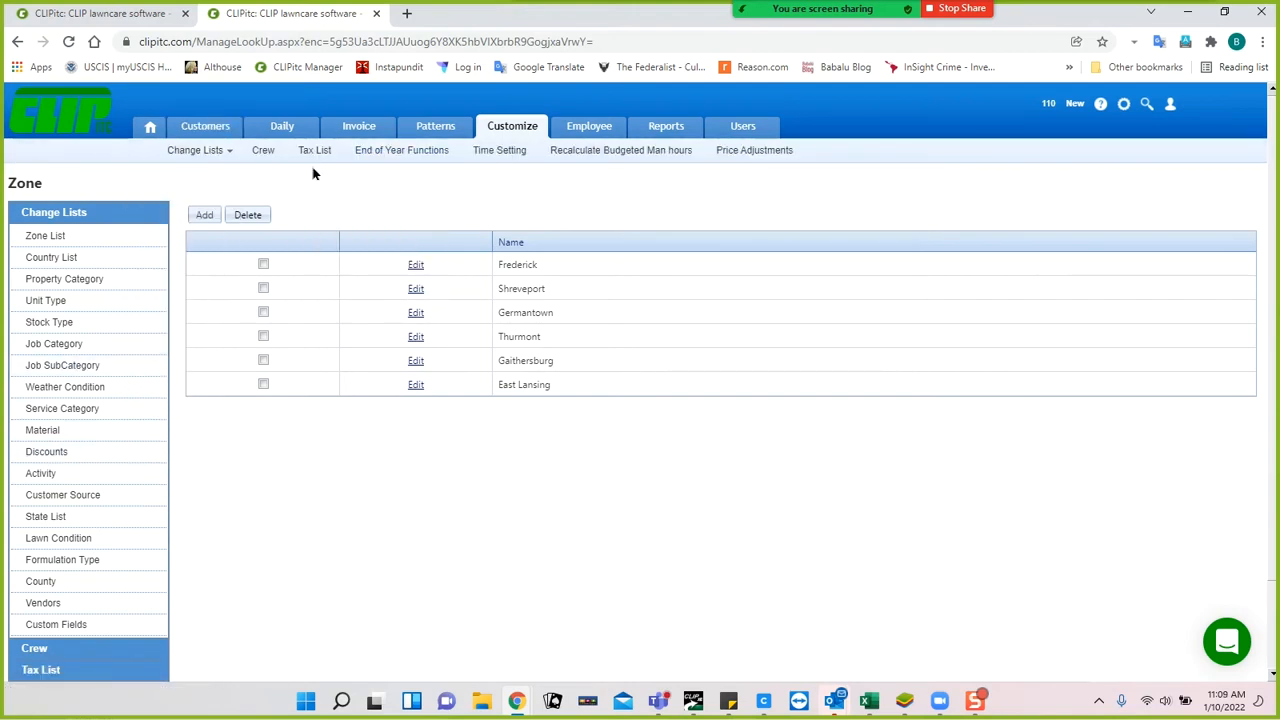
Open the Crew list from the Customize sub-menu.
click(264, 152)
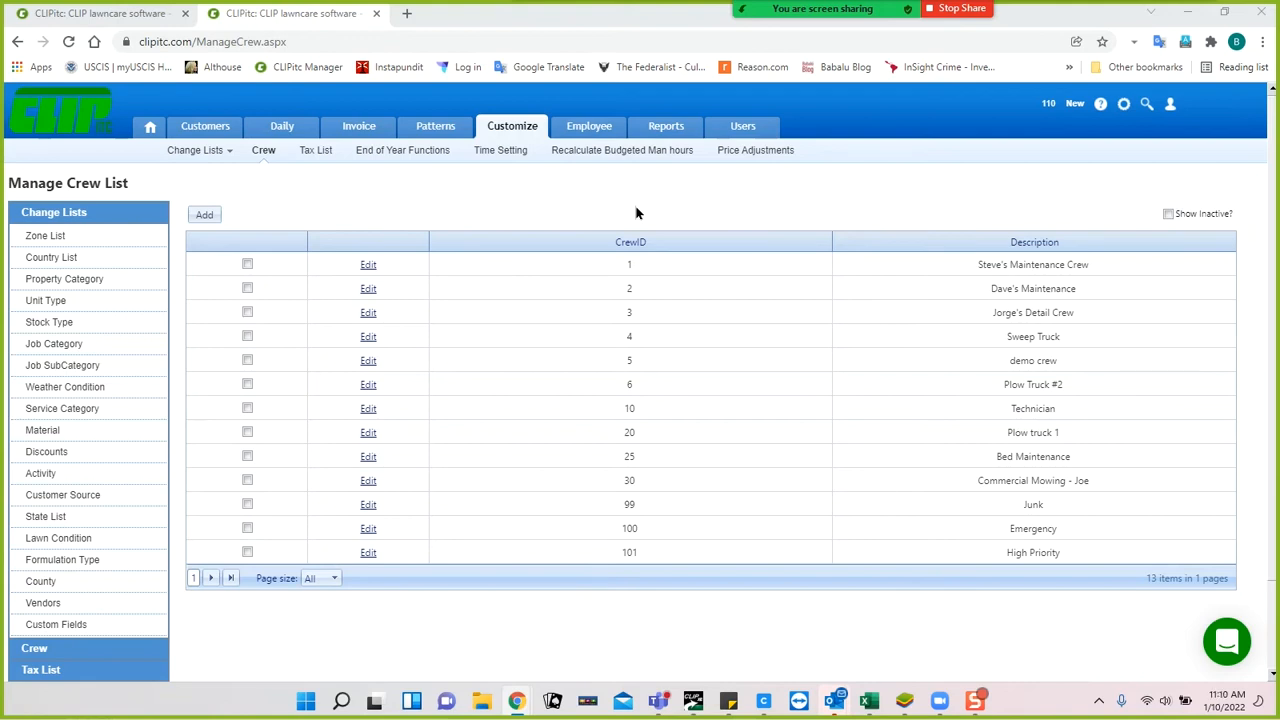
Edit crew 1, adding employees to Included Employees, then removing them again.
click(368, 266)
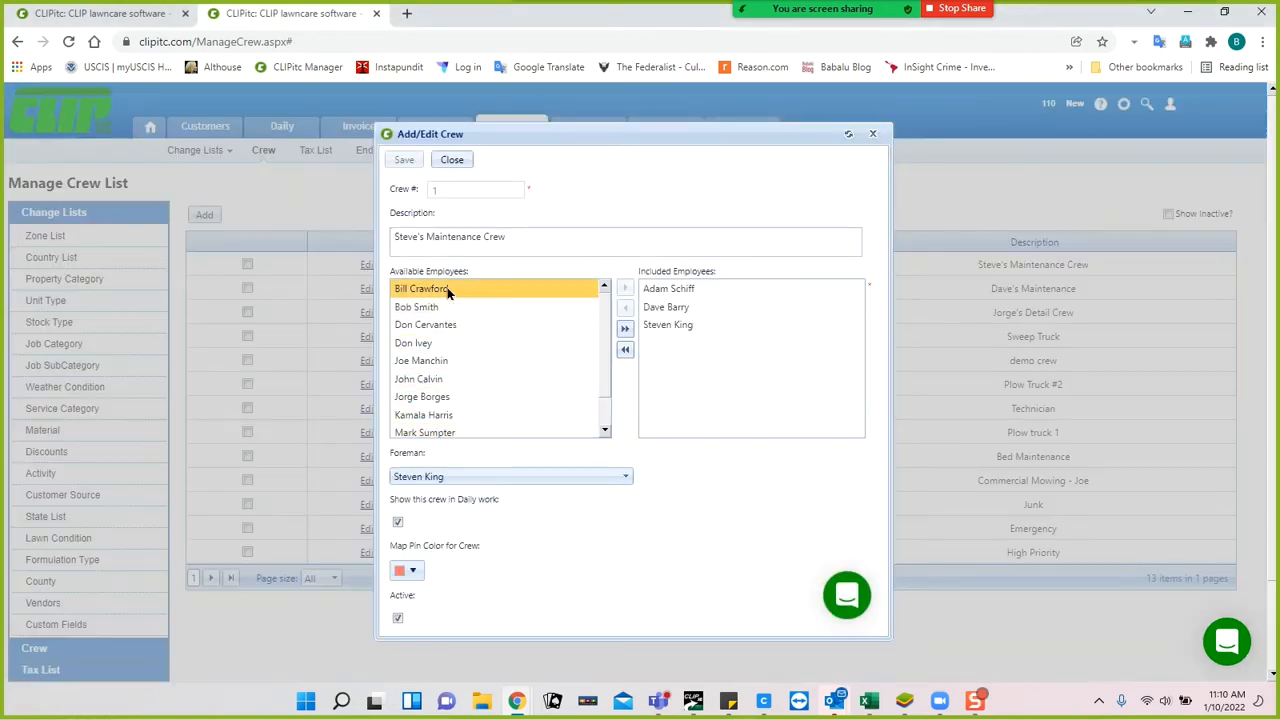
click(440, 362)
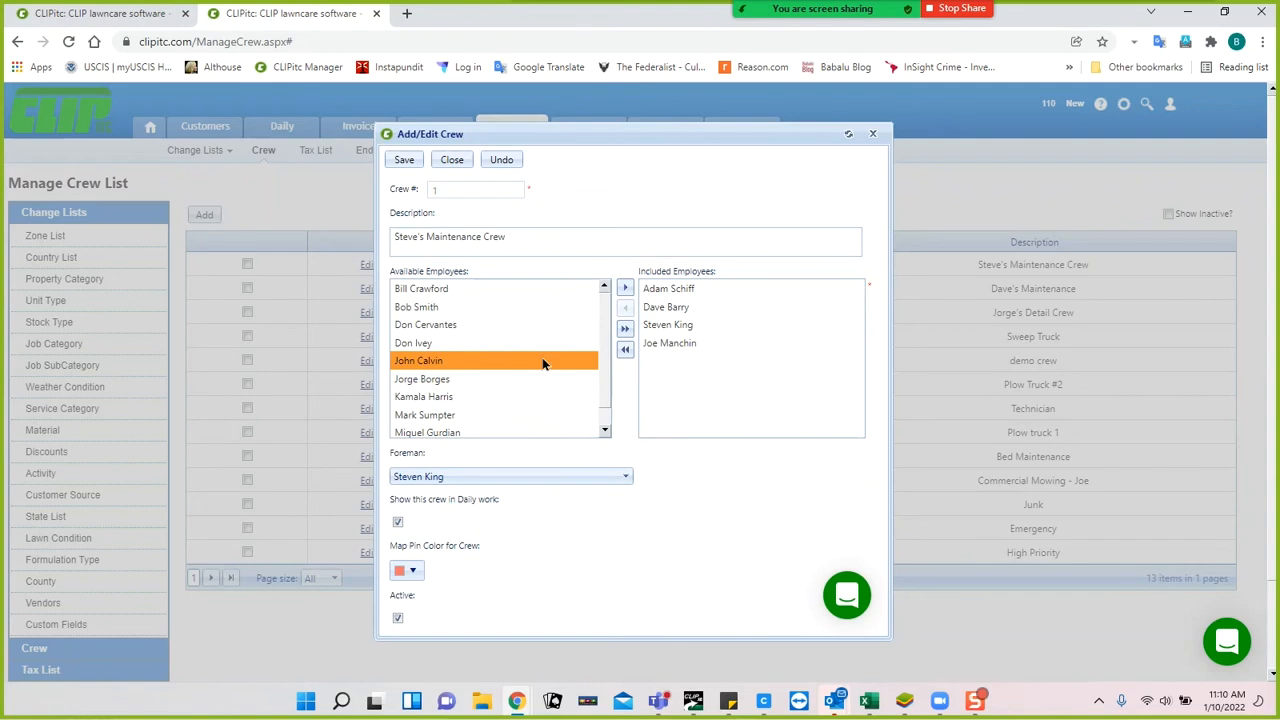
click(450, 342)
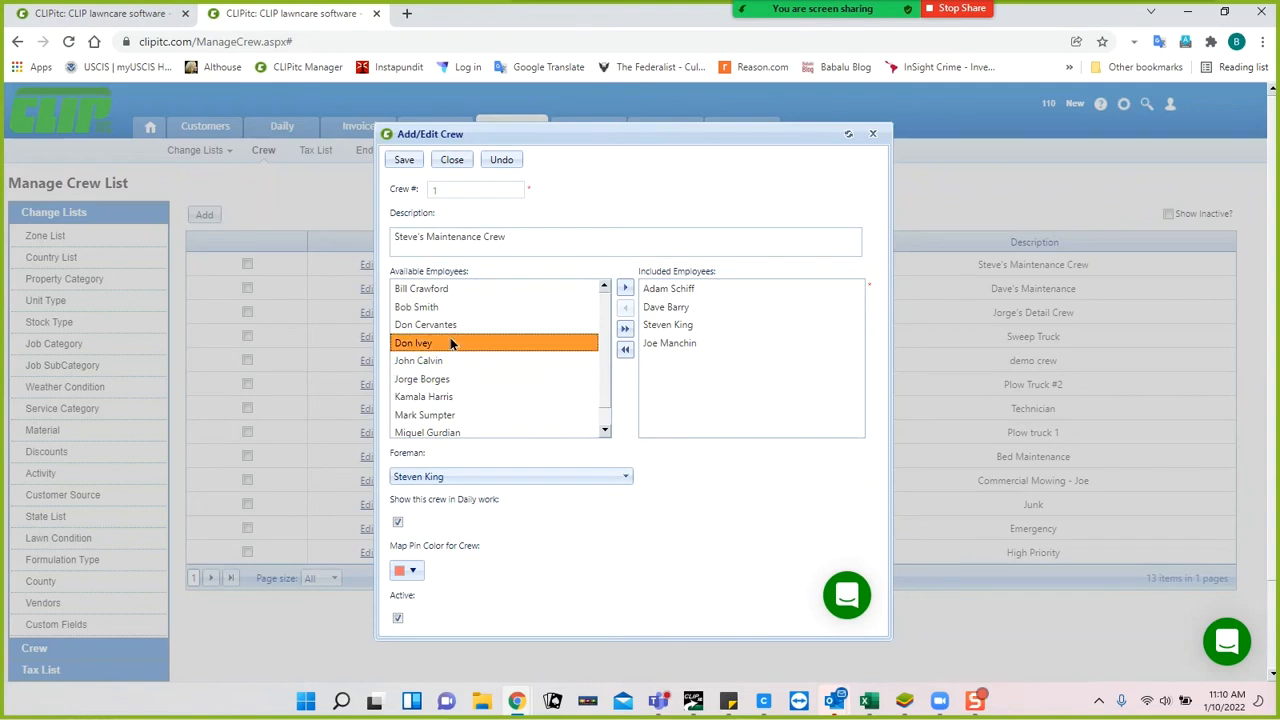
click(625, 288)
click(690, 344)
click(625, 310)
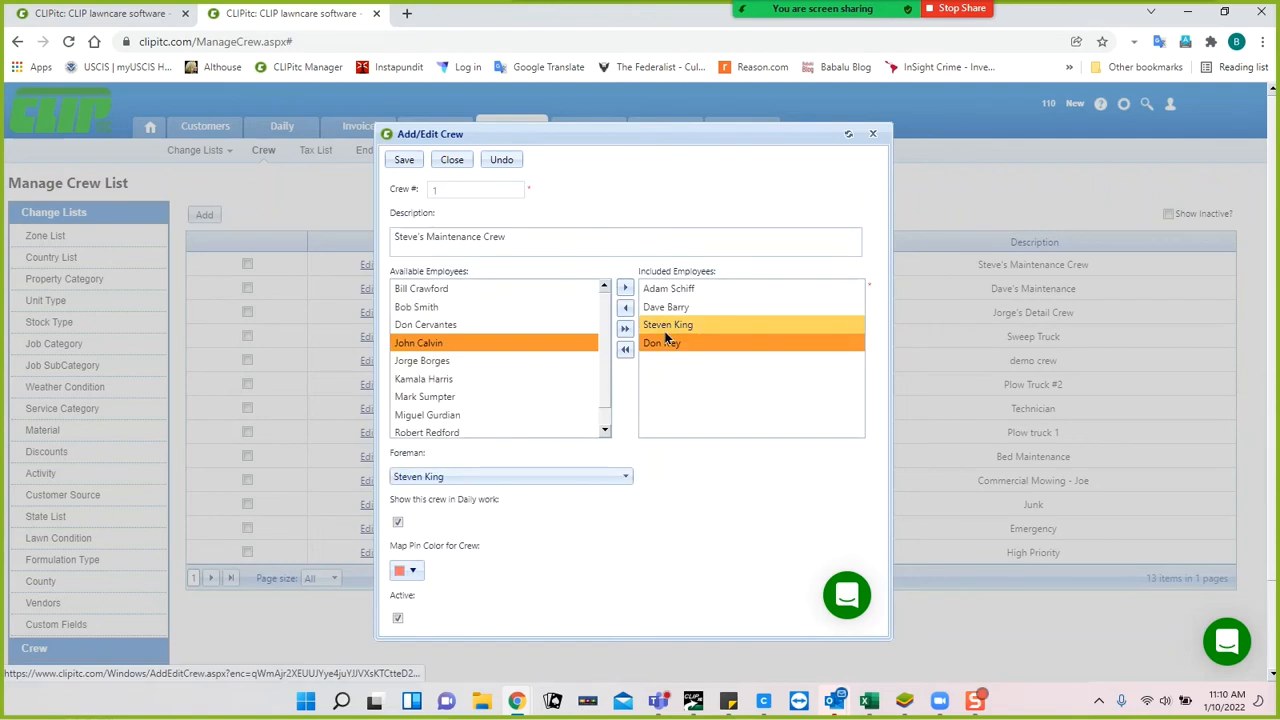
click(666, 342)
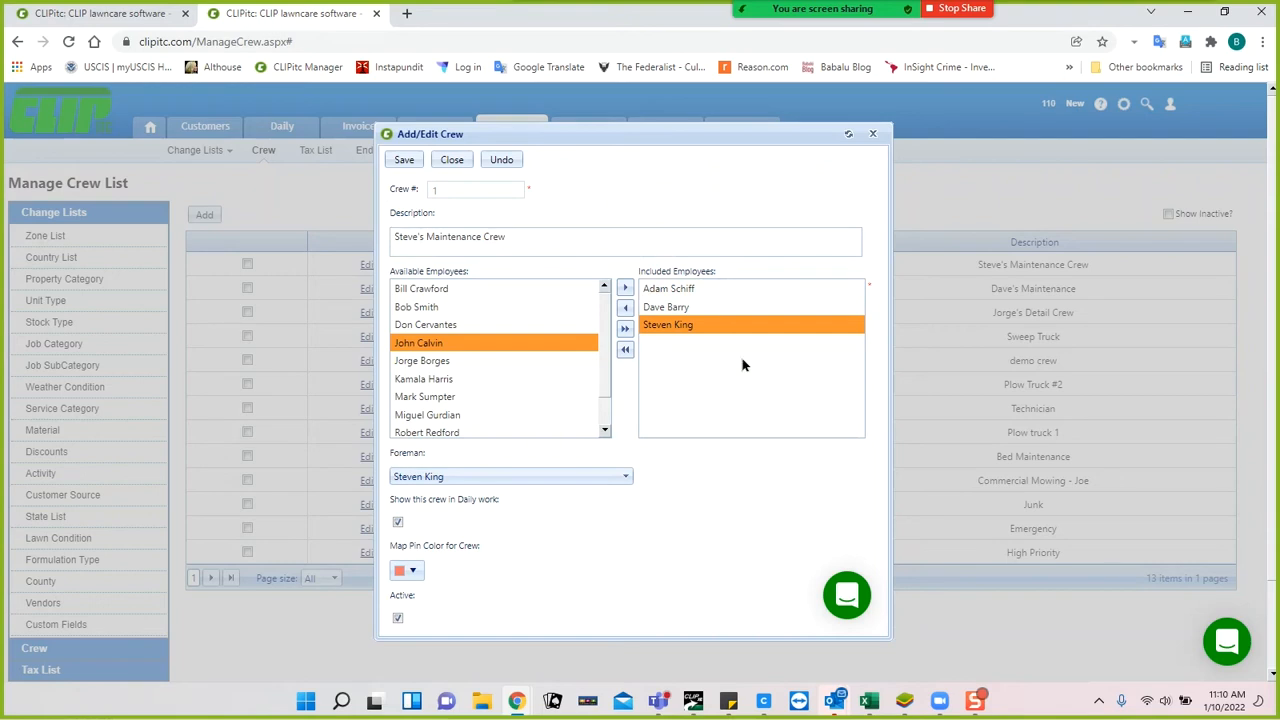
click(903, 701)
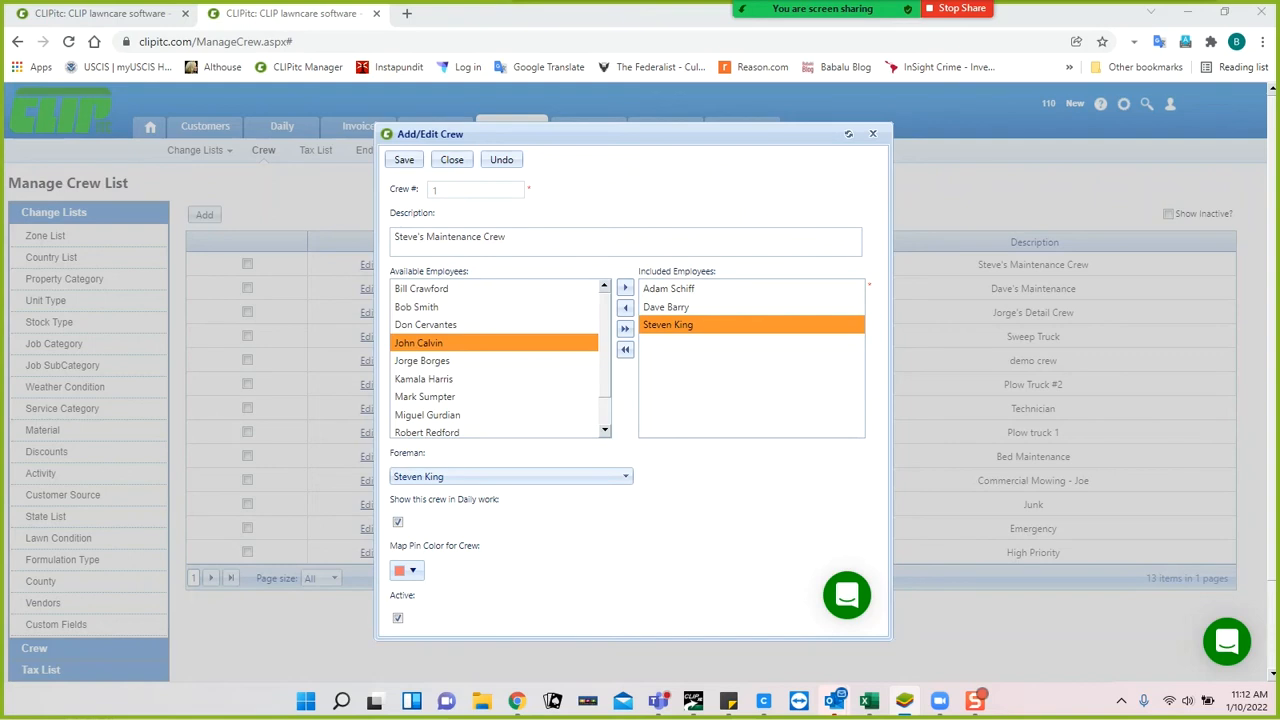
In the BlueStacks CLIPitc app settings, remove the second member from crew 1.
drag(903, 0, 819, 72)
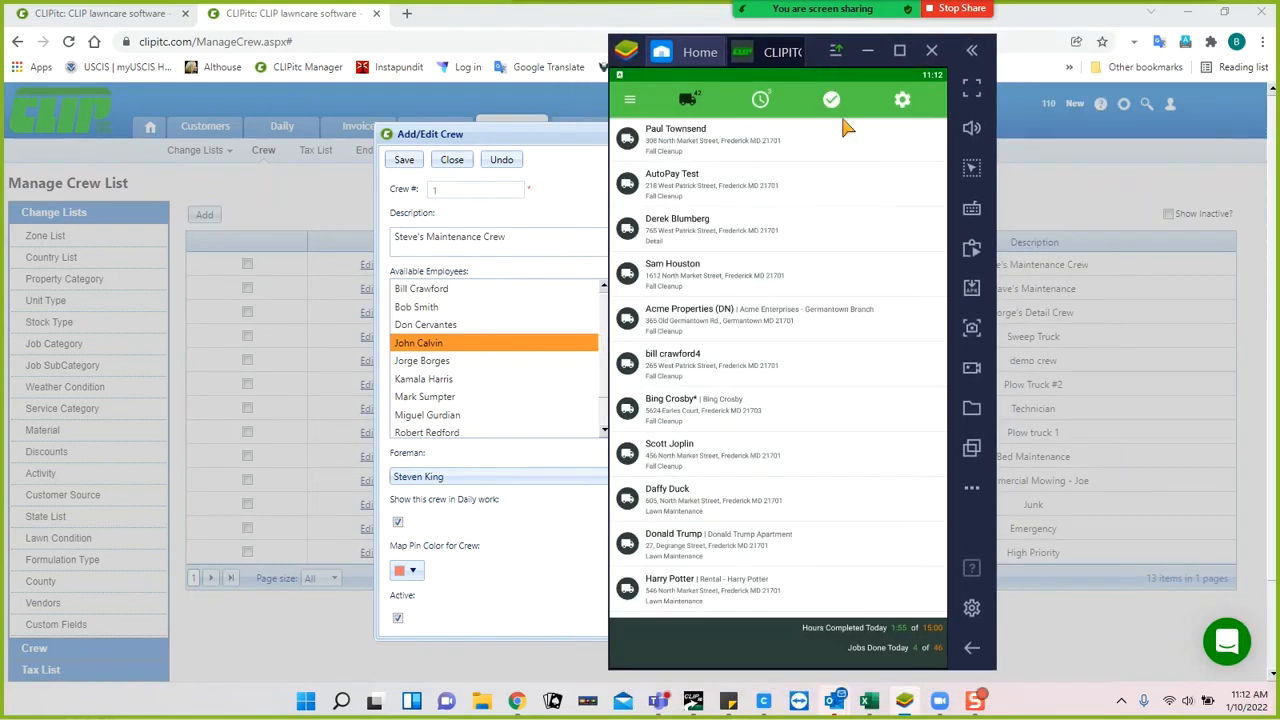
click(902, 101)
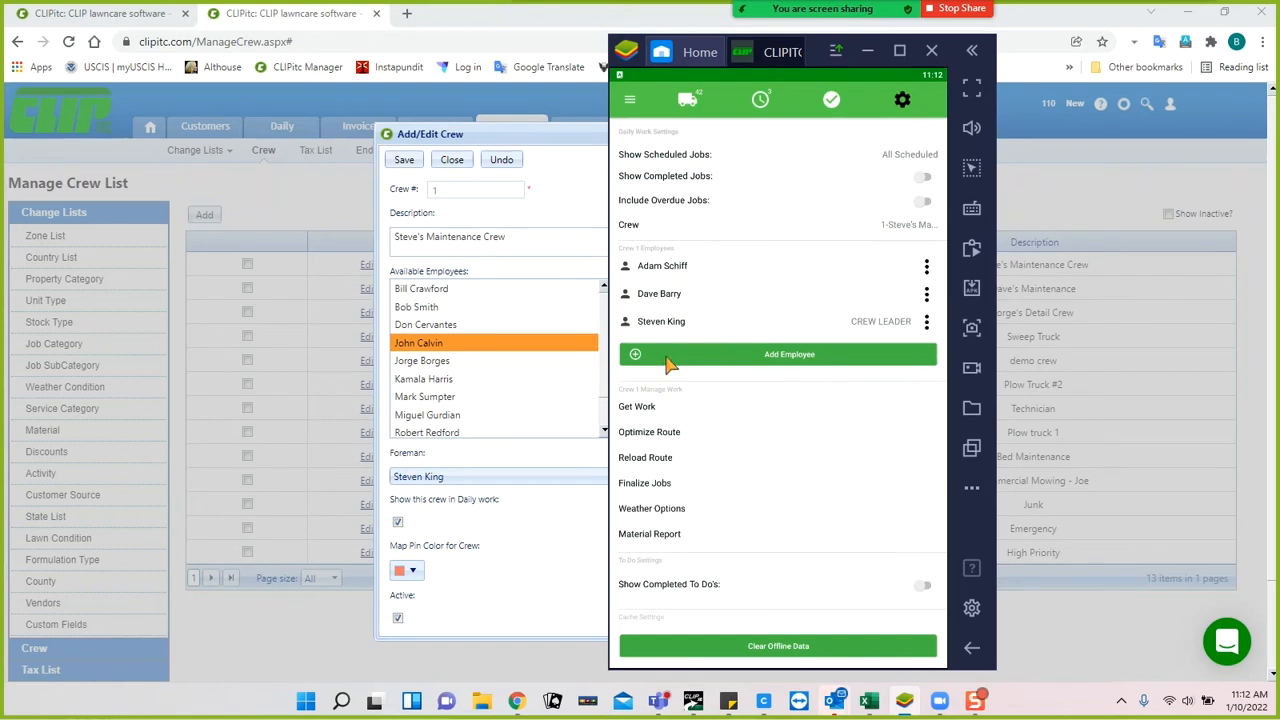
click(688, 312)
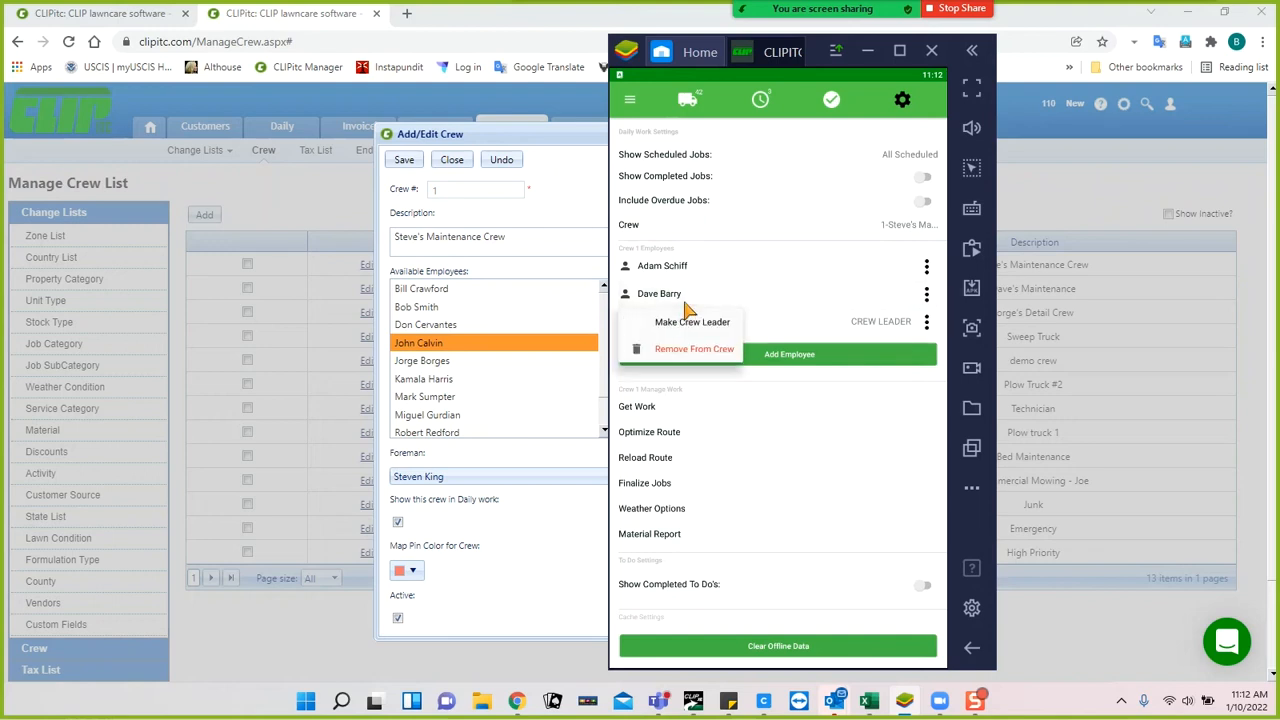
click(685, 354)
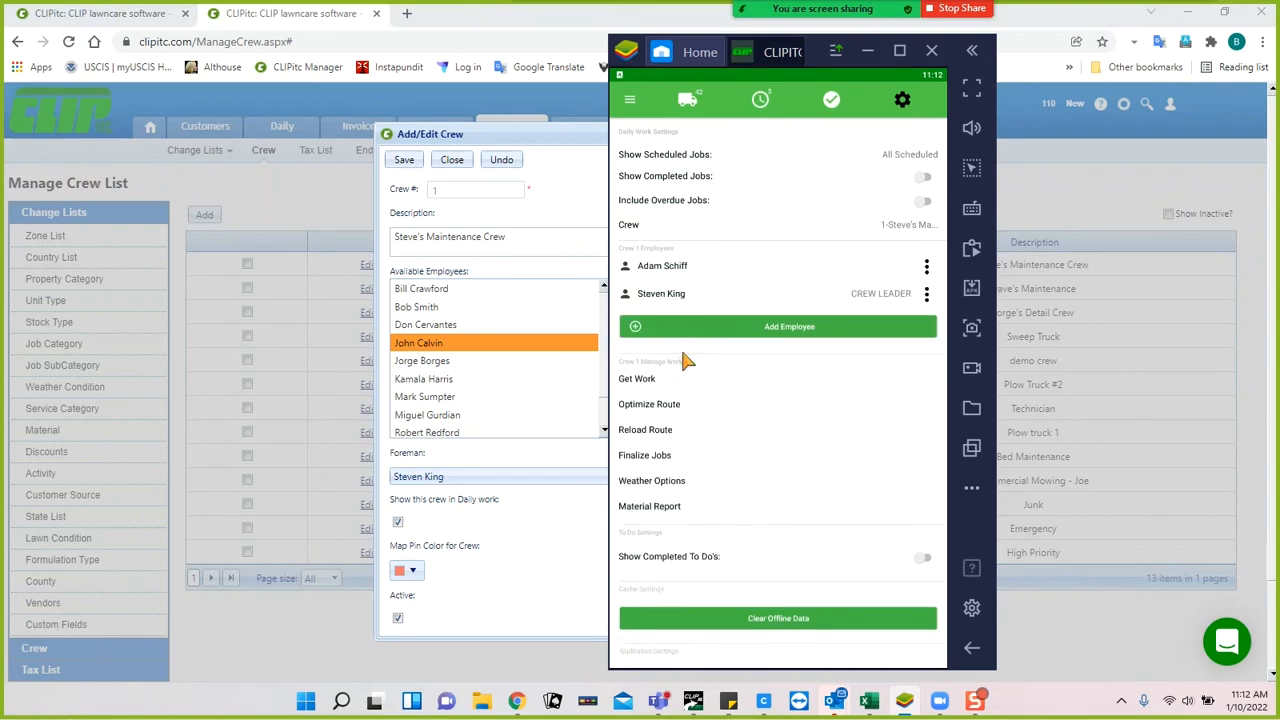
Add another employee to the crew, return to the job list, and minimize BlueStacks.
click(785, 333)
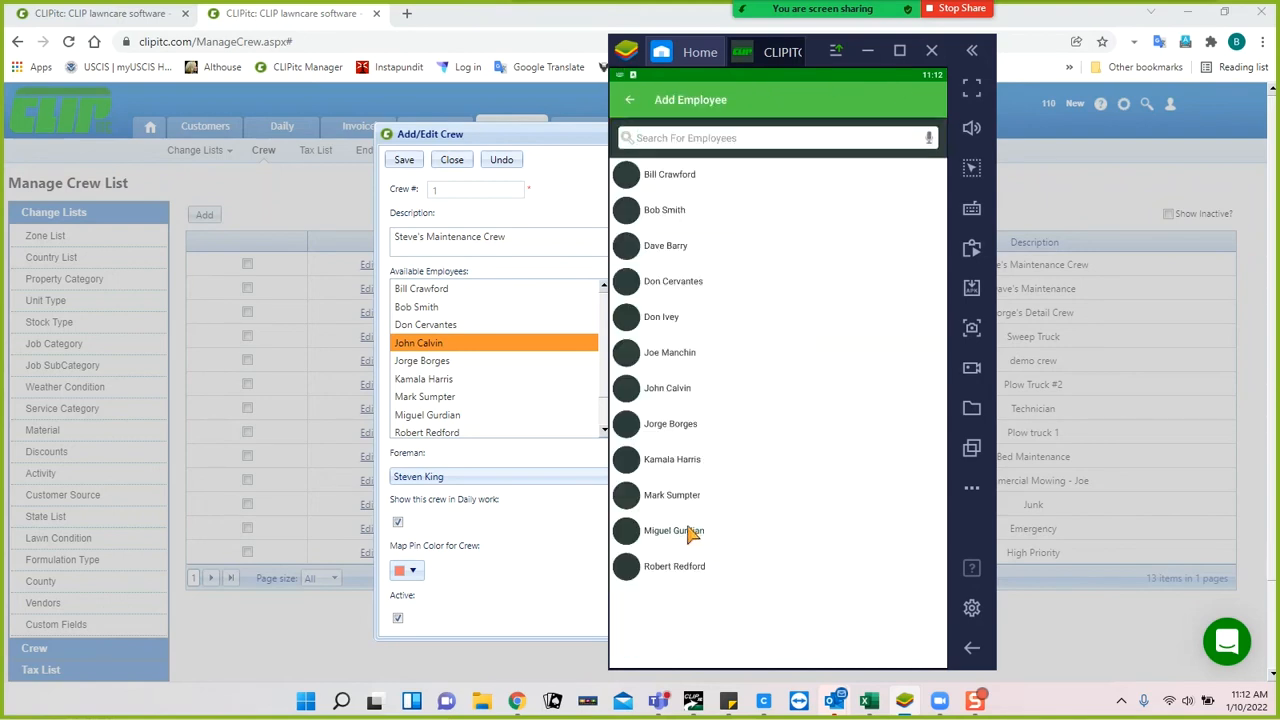
click(685, 566)
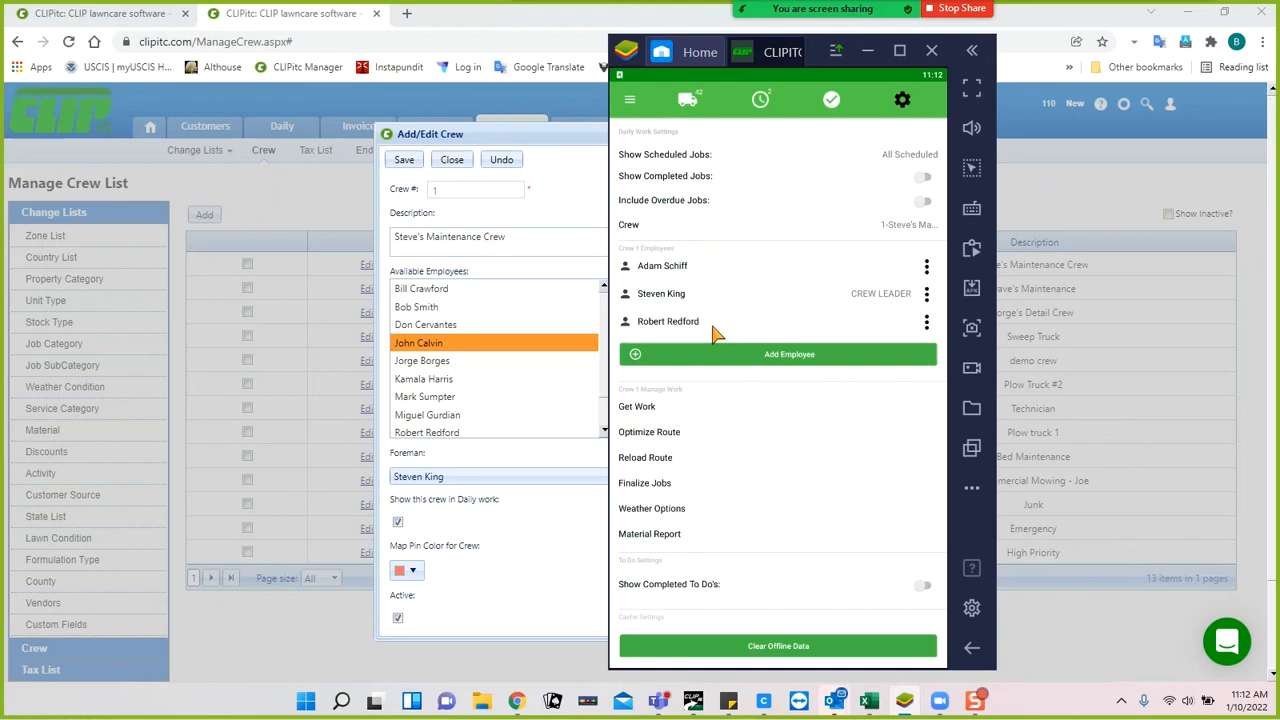
click(687, 100)
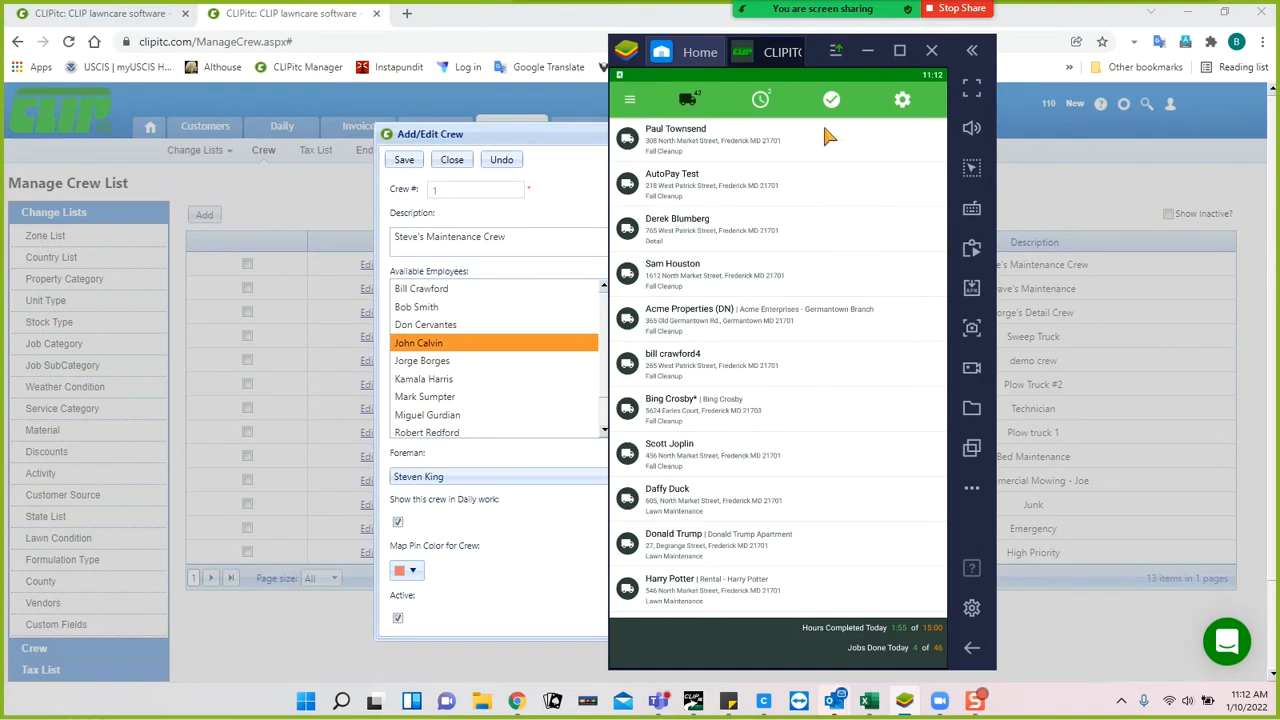
click(868, 52)
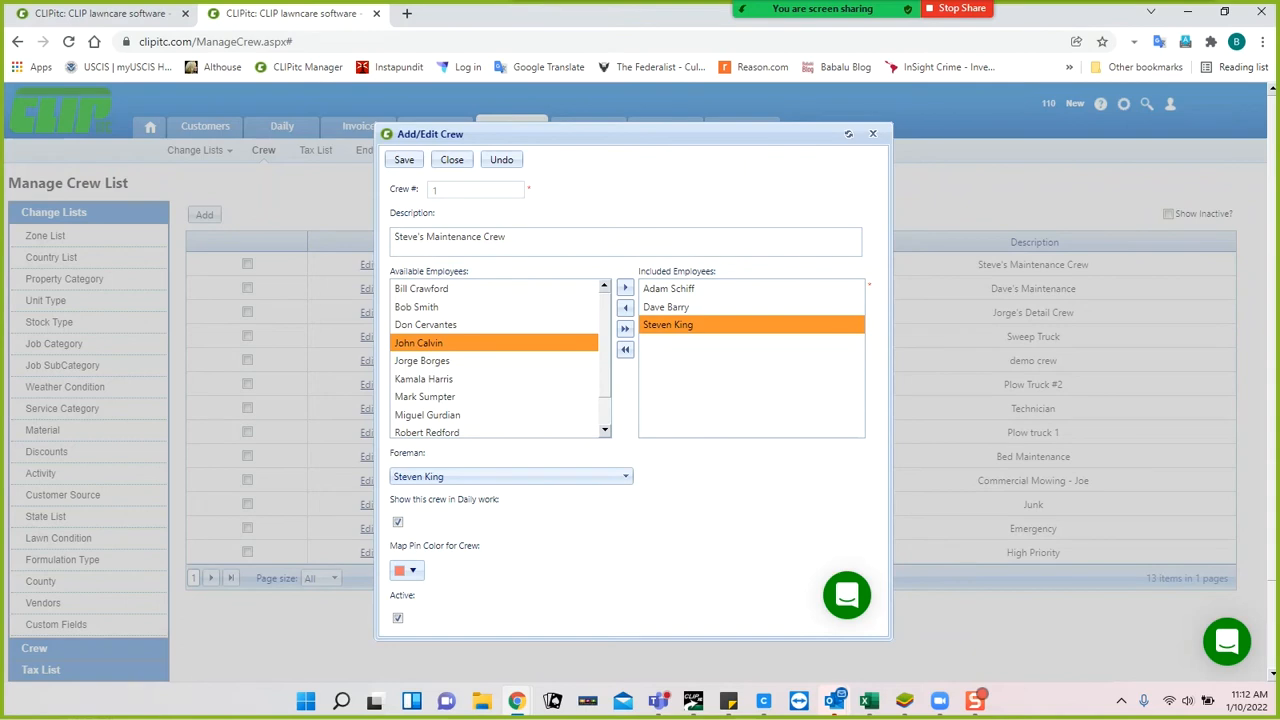
Reload crew 1's members with Undo and close the Add/Edit Crew dialog.
click(496, 160)
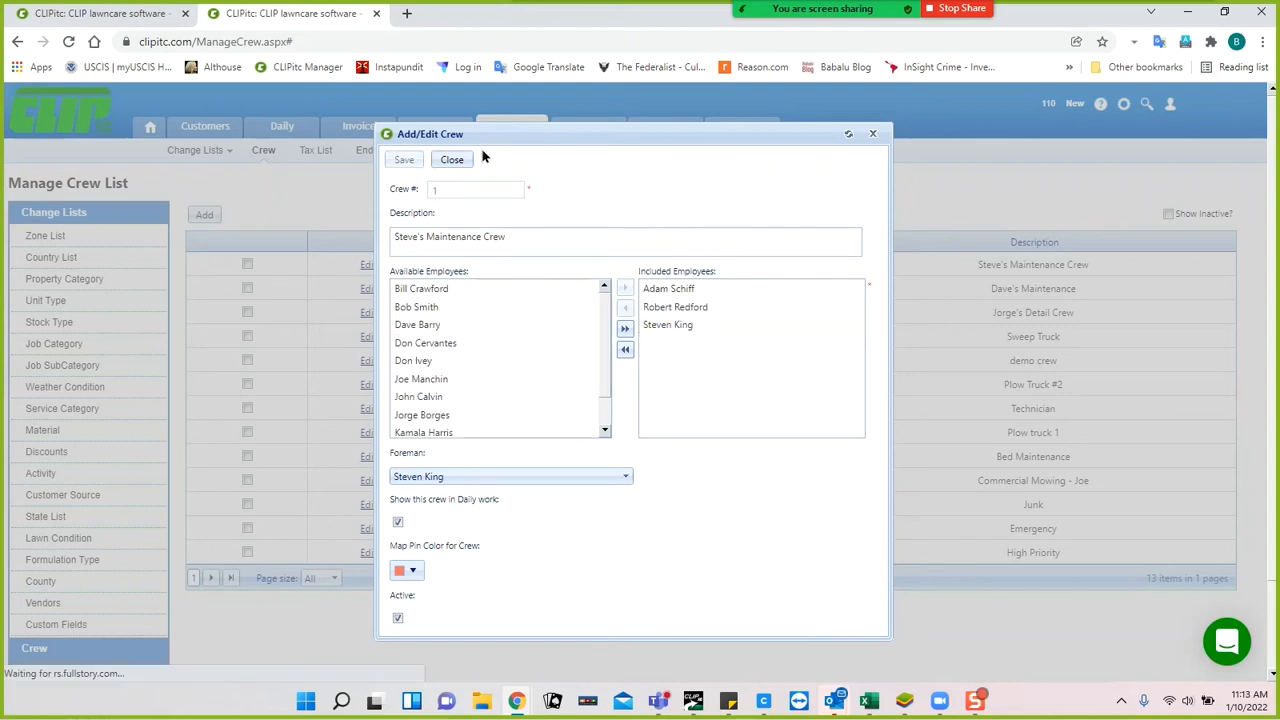
click(452, 160)
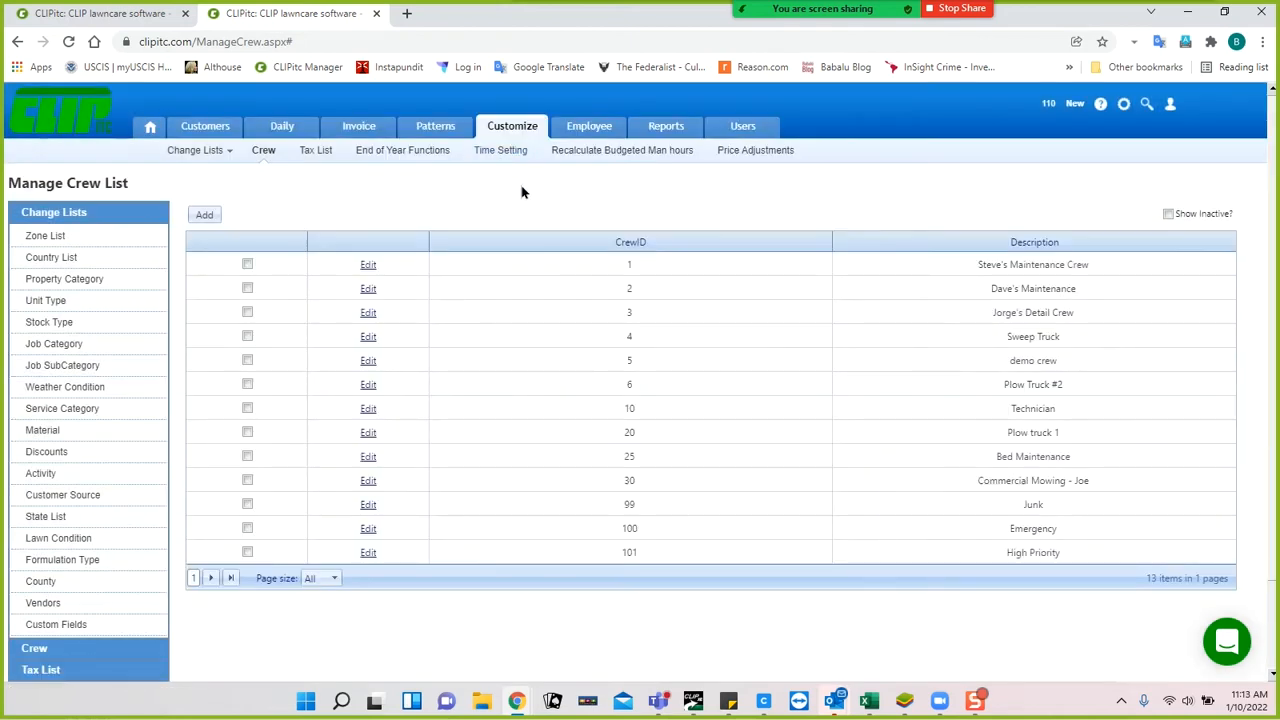
mouse_move(589, 134)
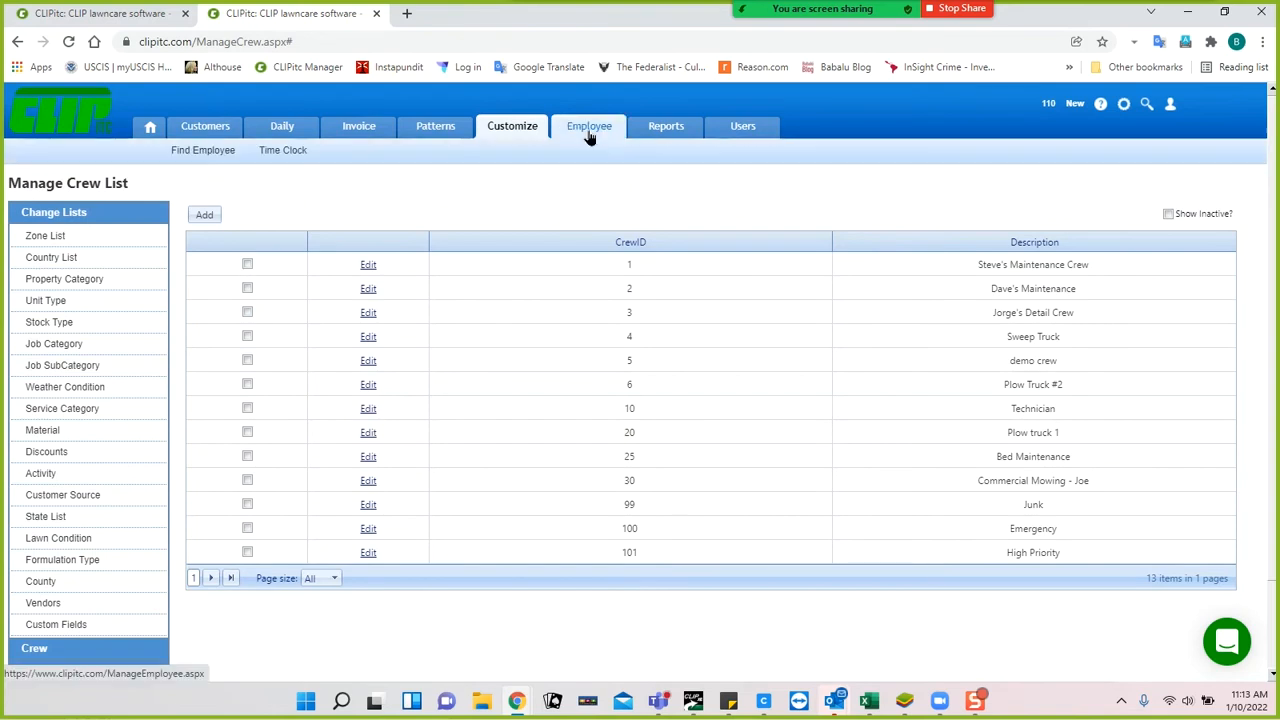
mouse_move(510, 138)
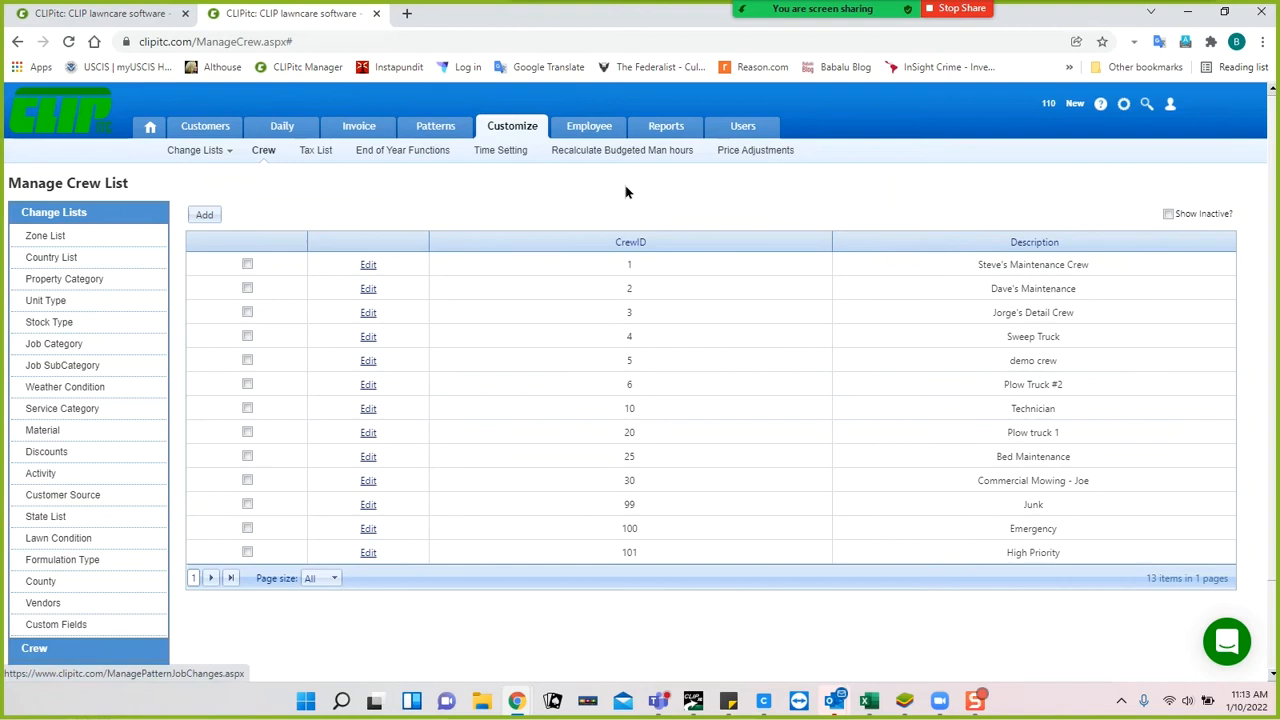
click(432, 130)
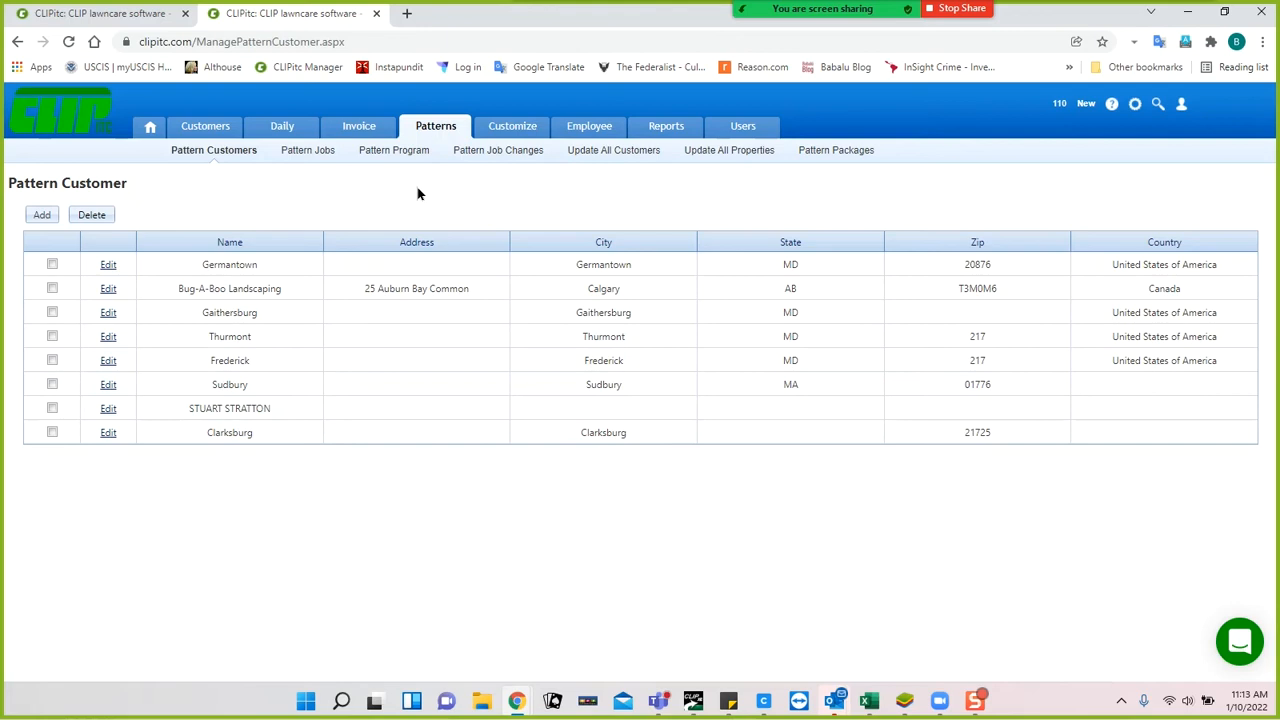
mouse_move(763, 20)
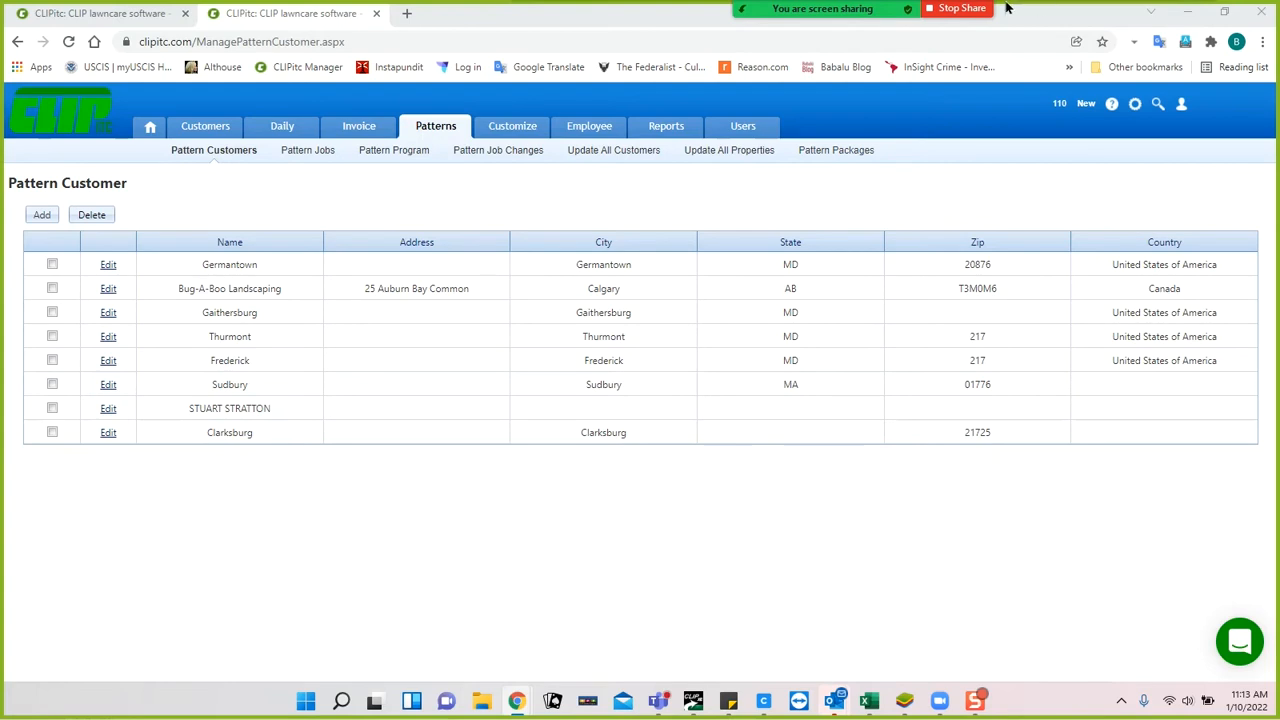
mouse_move(818, 12)
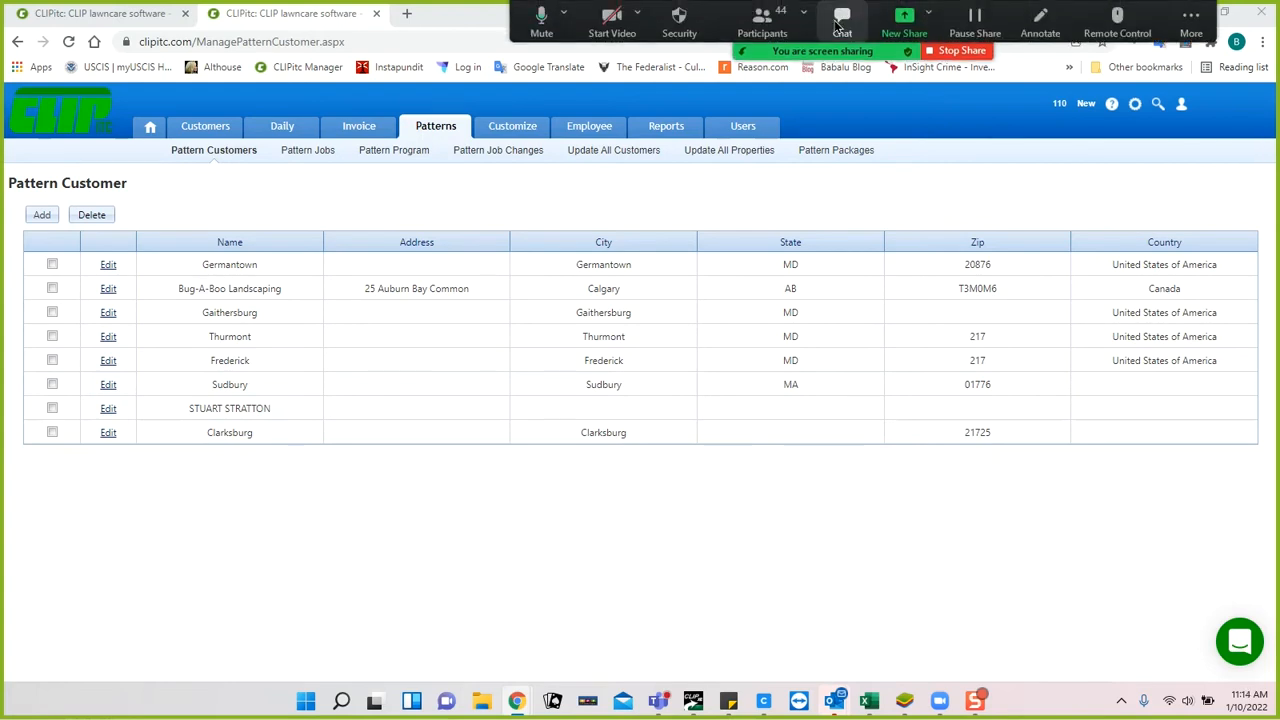
Start recording the Zoom meeting on this computer.
click(1189, 27)
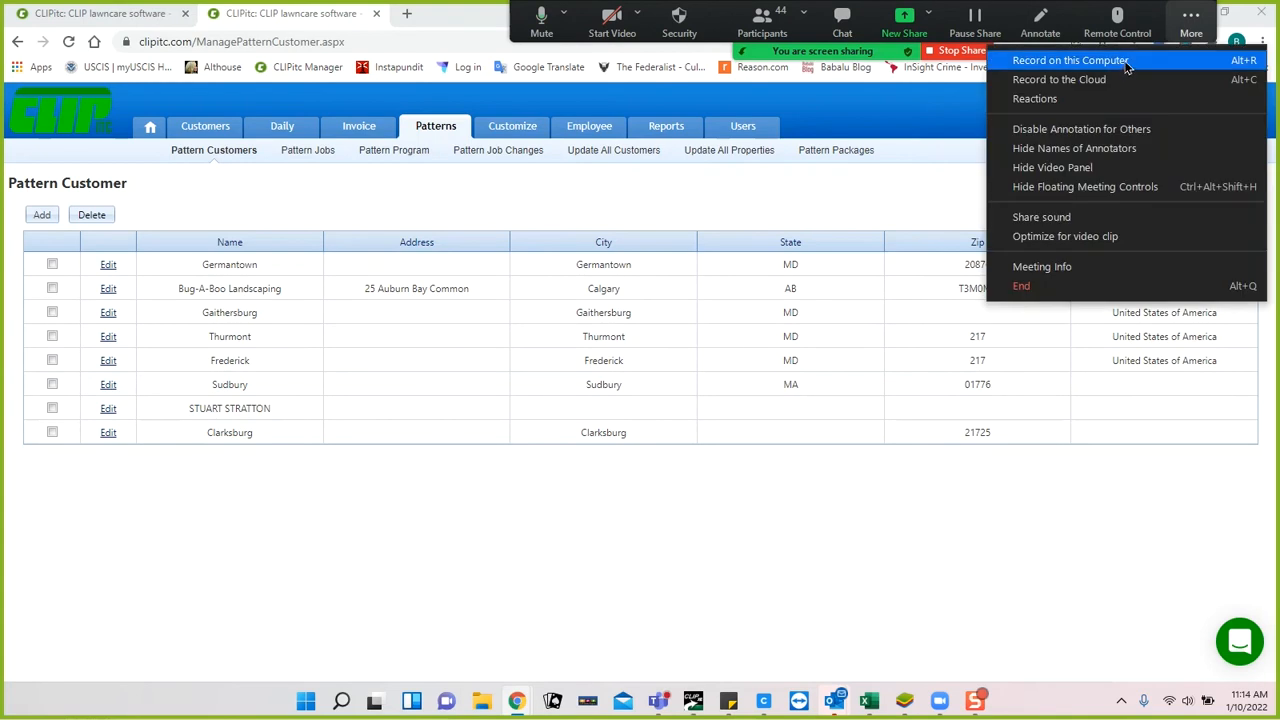
click(1030, 82)
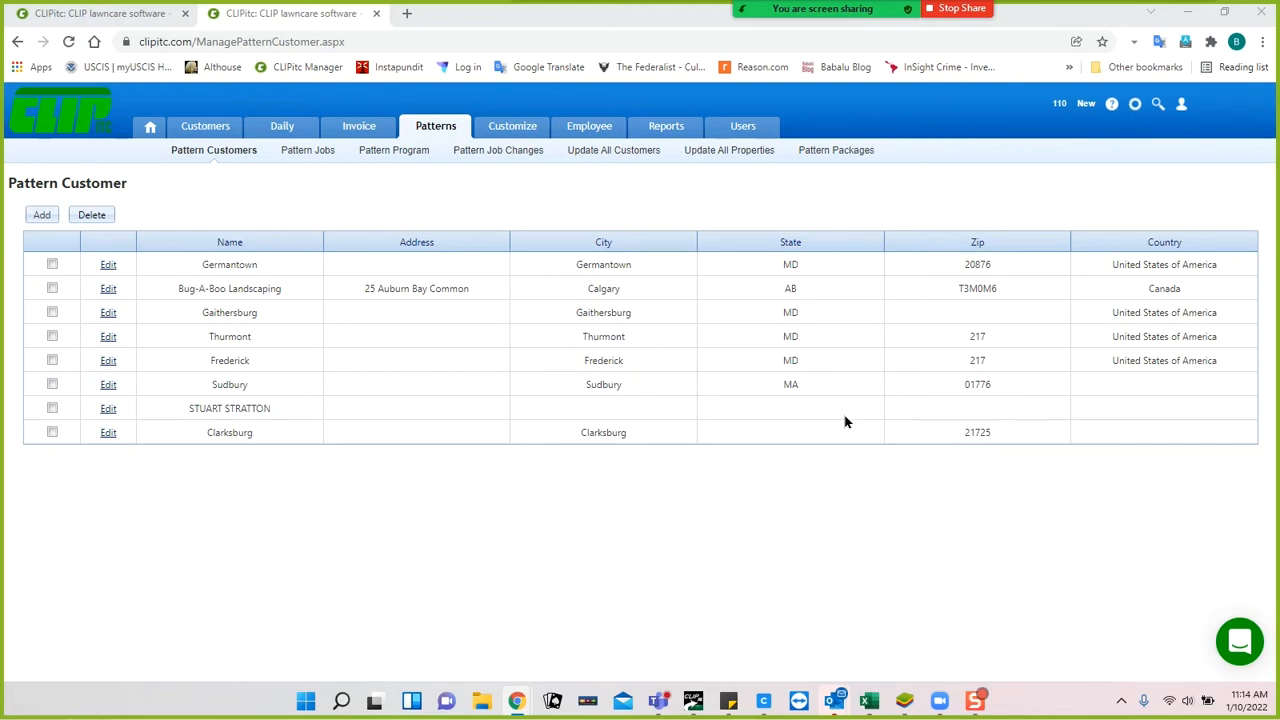
Open the Germantown pattern customer's edit form.
click(108, 266)
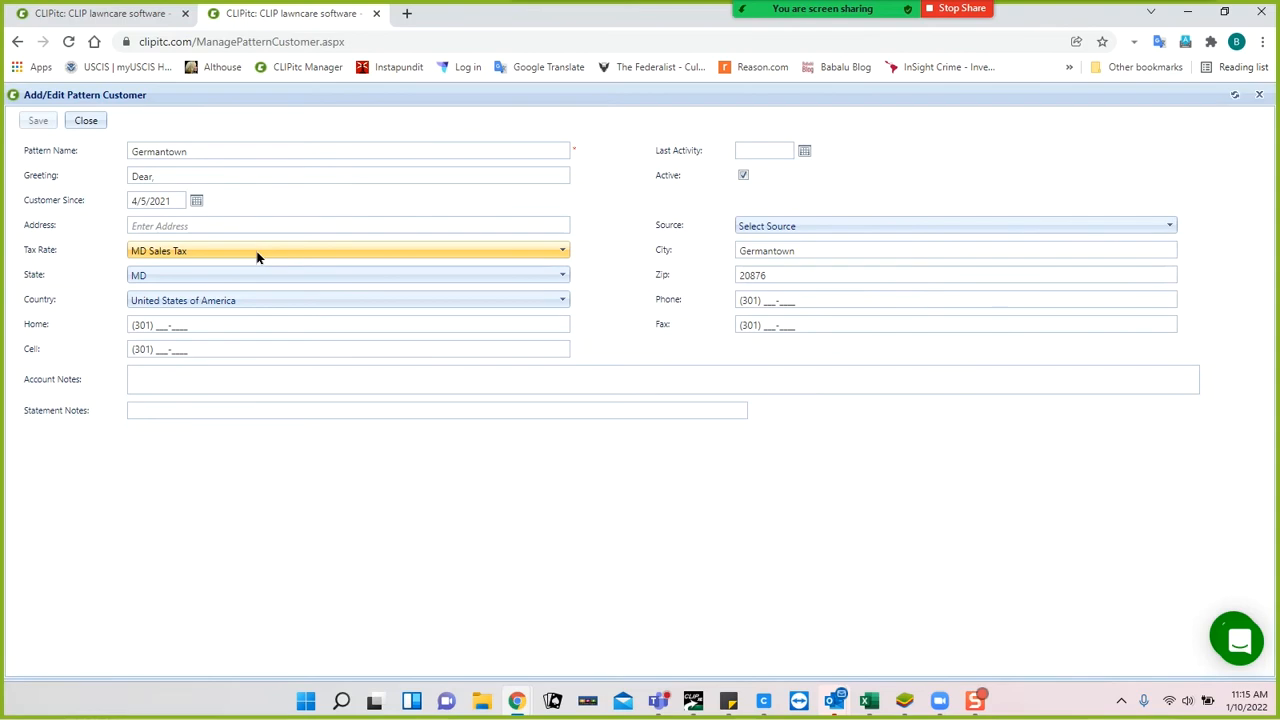
Close Germantown's details, start a new pattern customer, review its tax rates, then discard it.
click(88, 120)
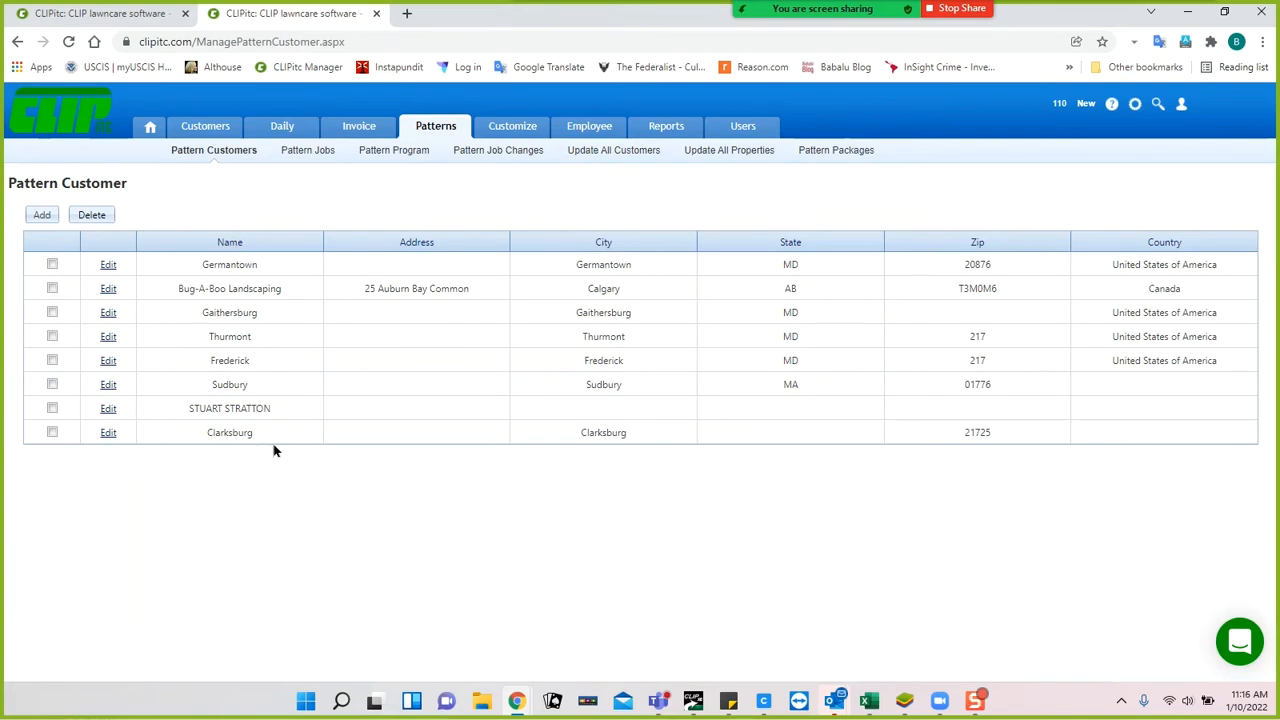
click(36, 216)
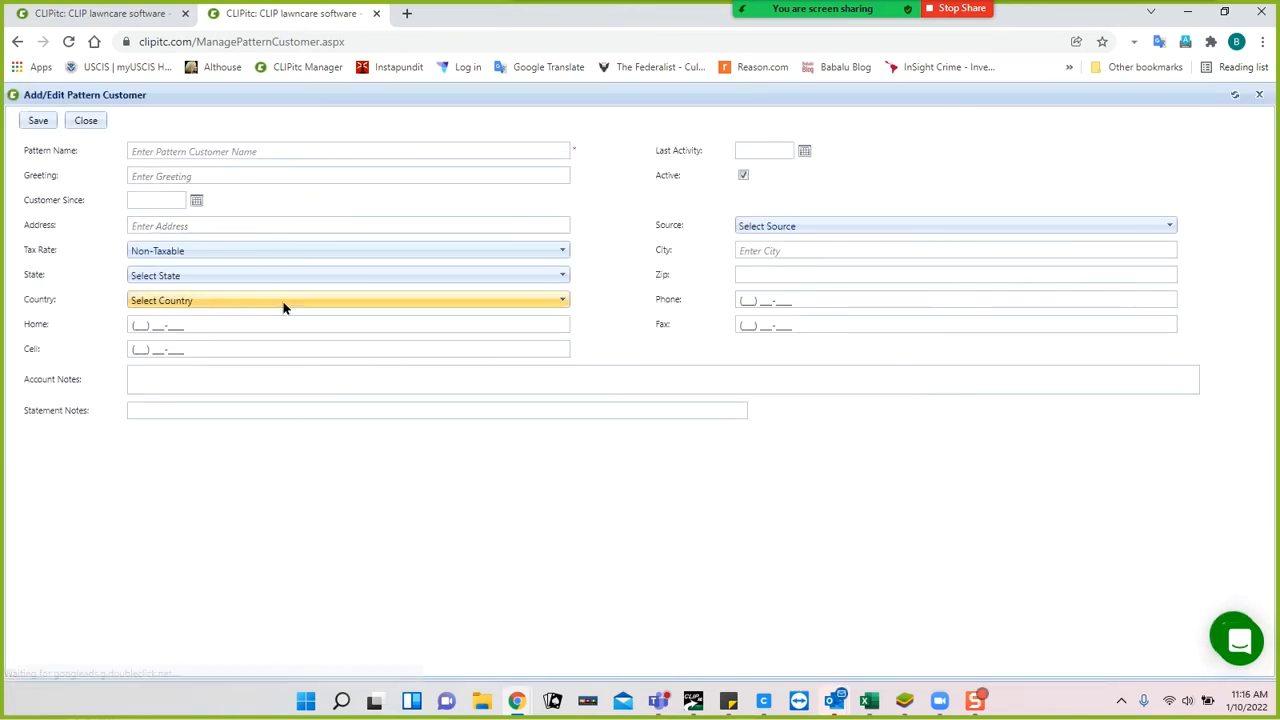
click(214, 249)
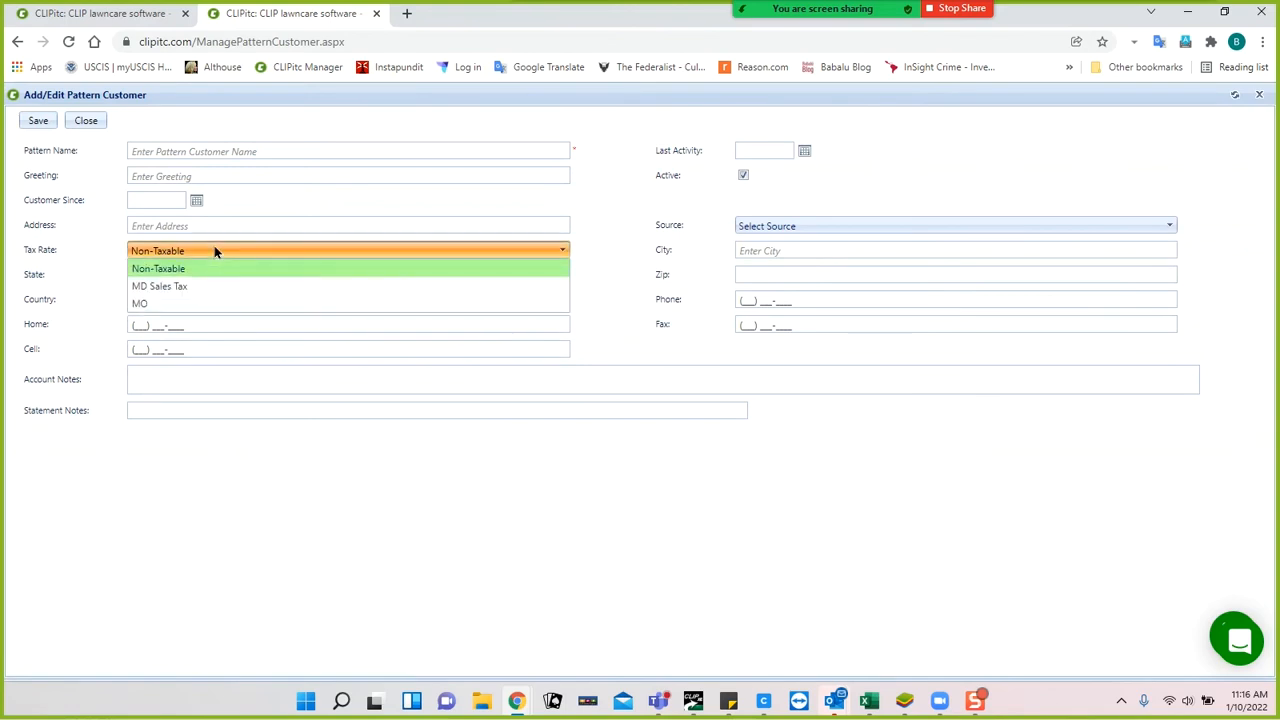
click(256, 210)
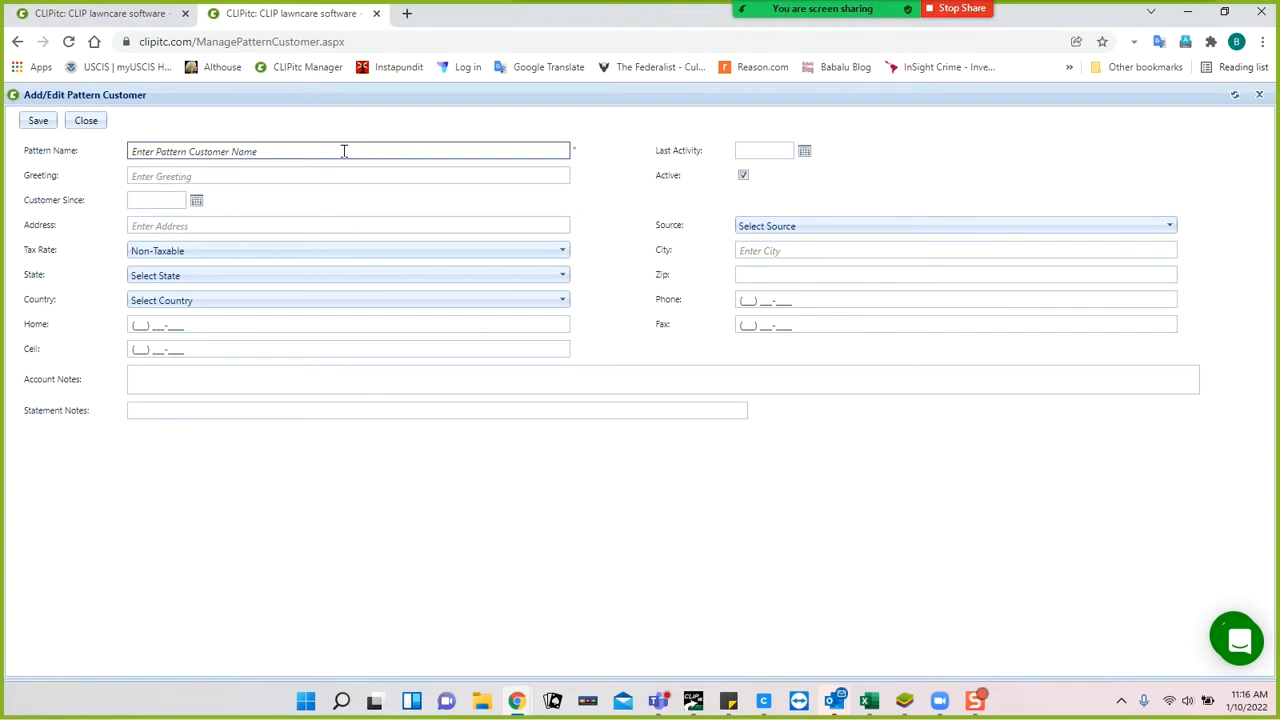
click(324, 176)
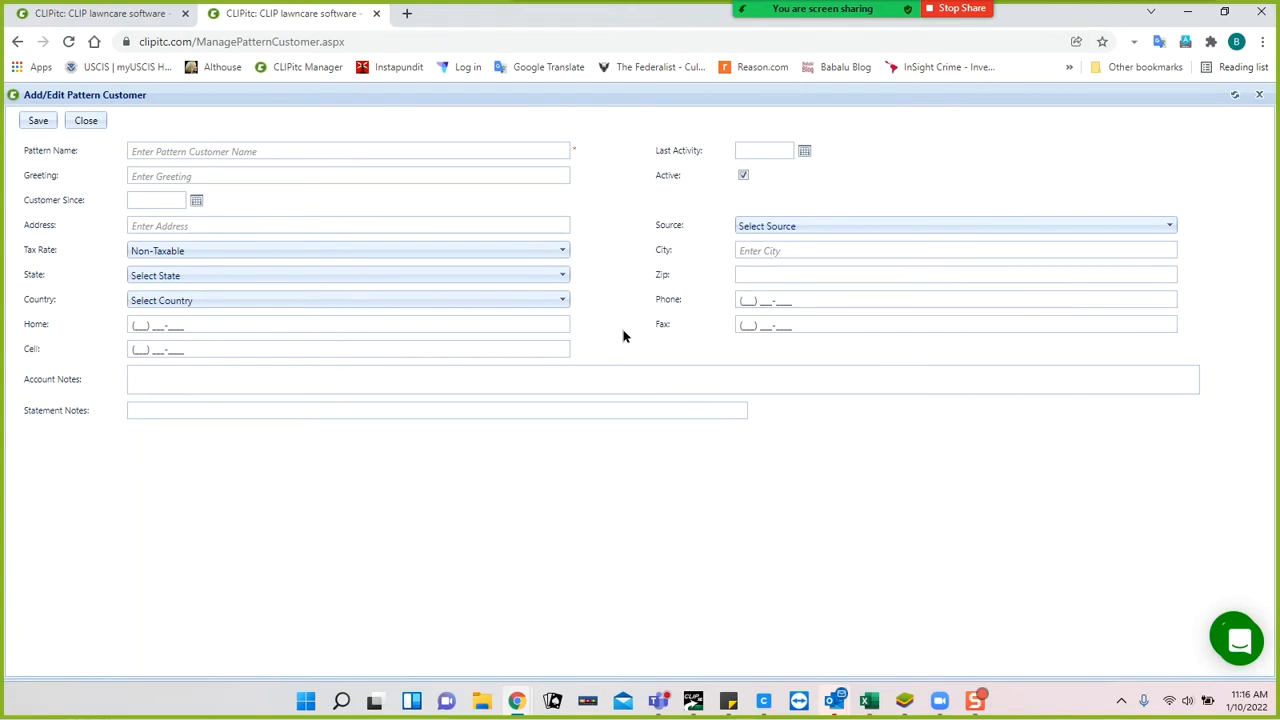
click(73, 122)
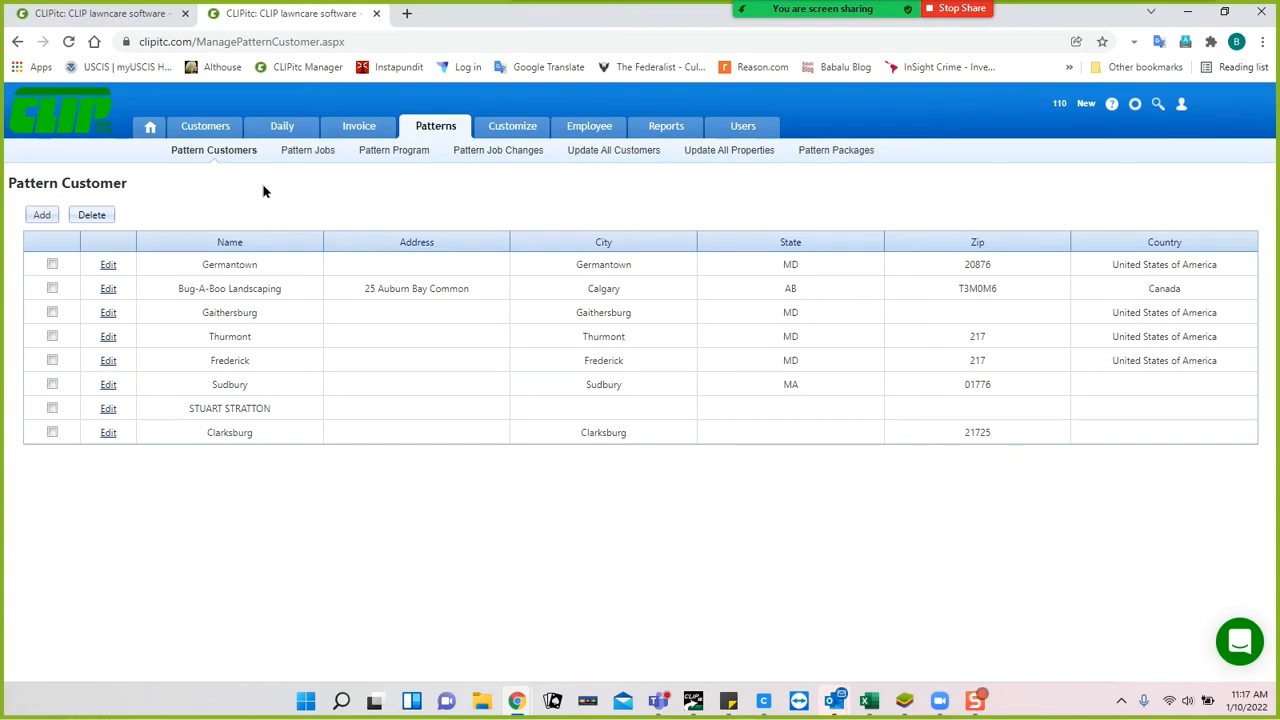
Show the Pattern Job list with Lawn Maintenance, Spring Cleanup and Snow Removal.
click(326, 160)
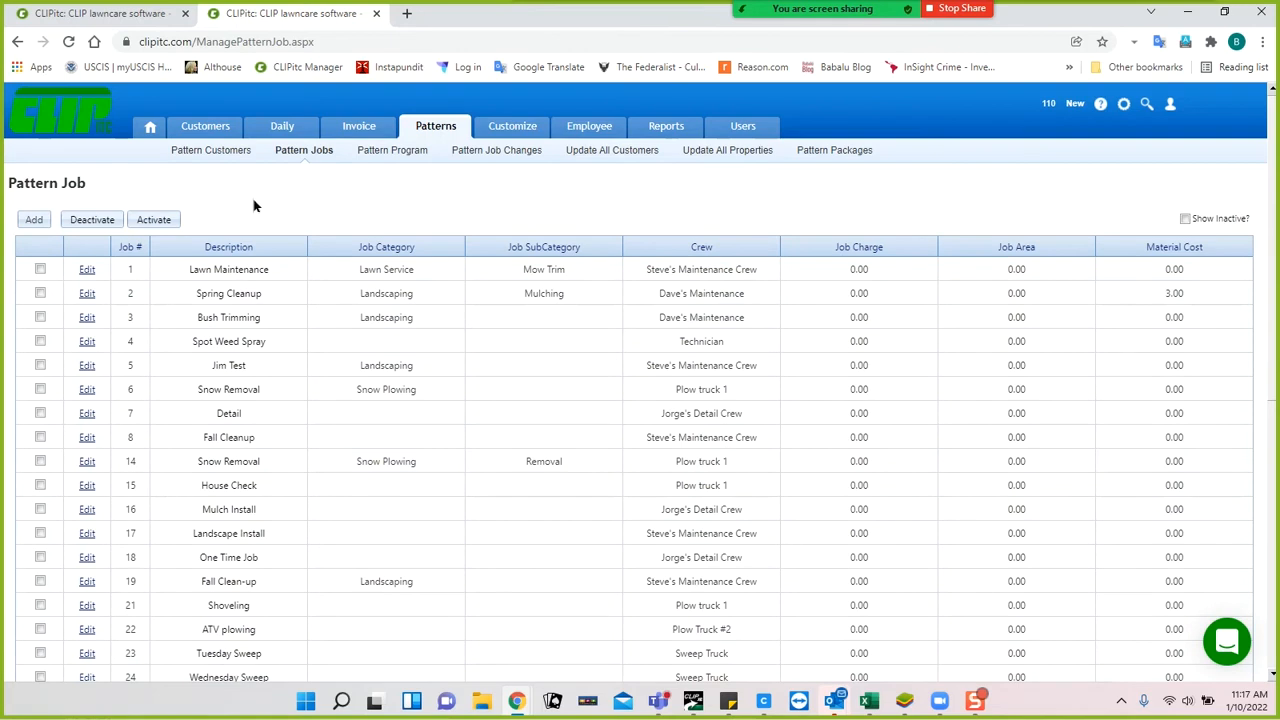
Start new pattern job 45 and place the cursor in its Job Description.
click(32, 221)
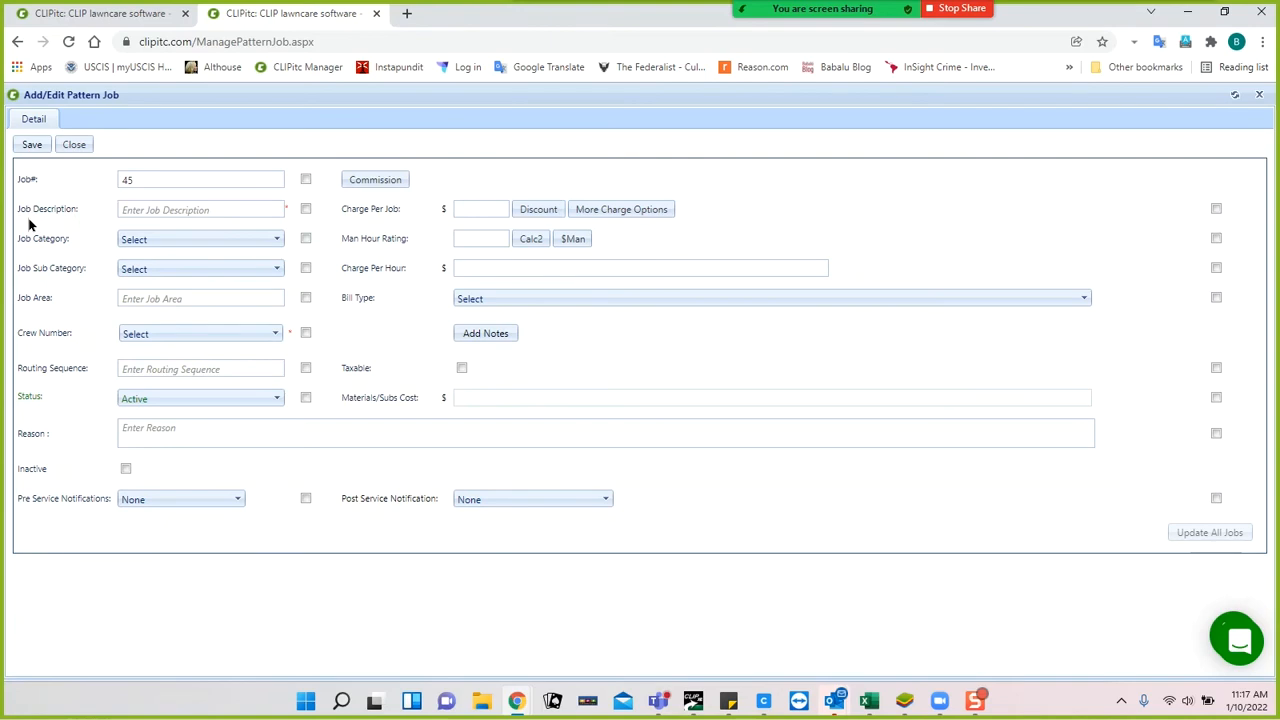
click(160, 212)
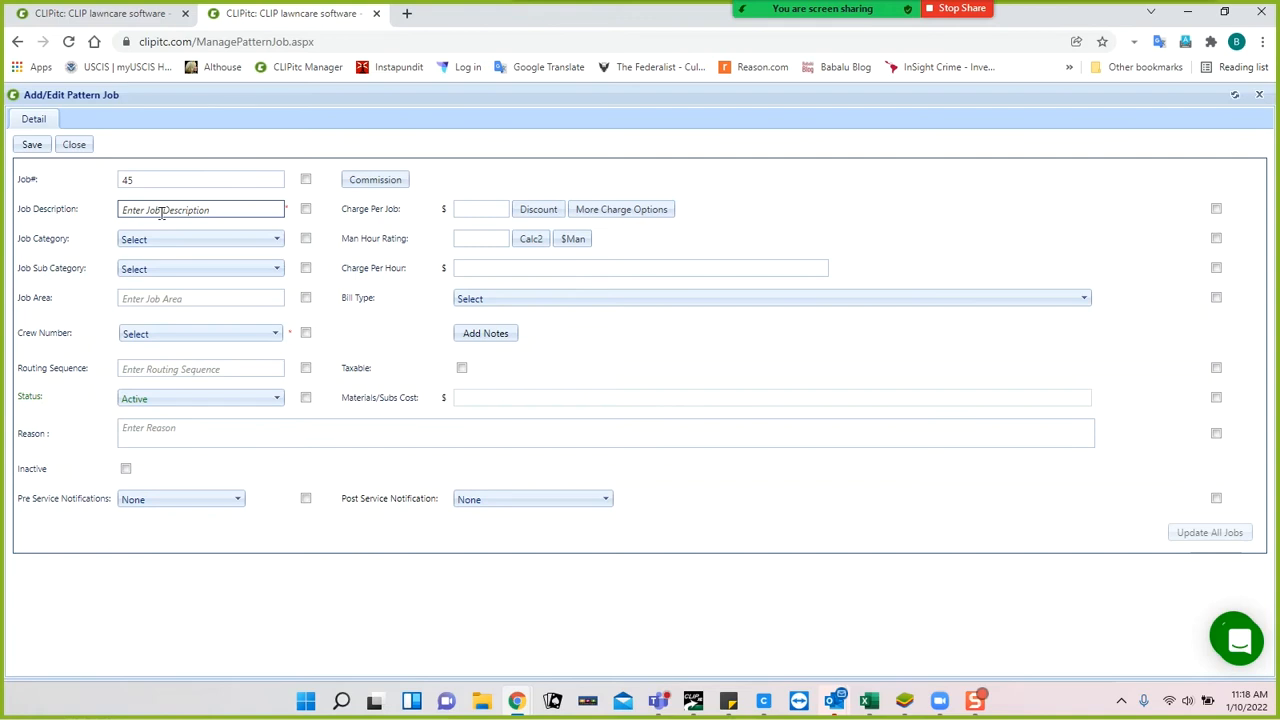
Describe job 45 as 'Mowing' and assign it to crew 1.
click(161, 212)
text(Mowing)
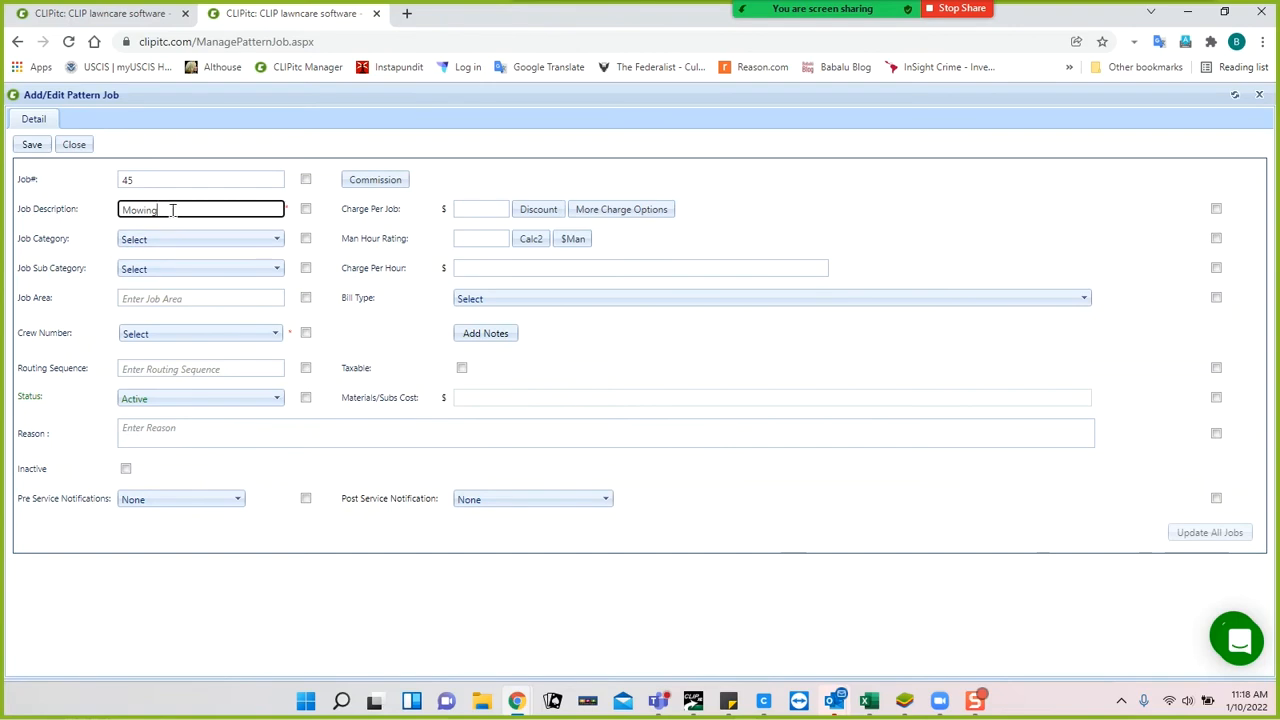
click(171, 298)
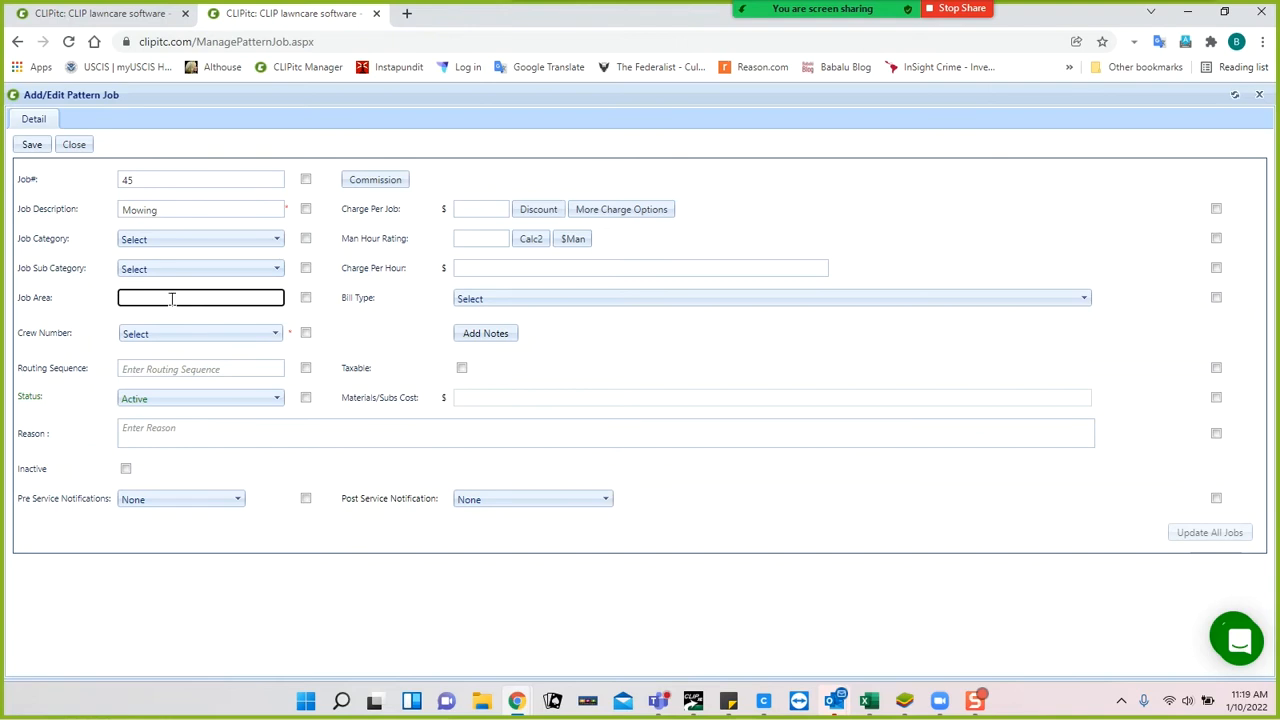
click(174, 334)
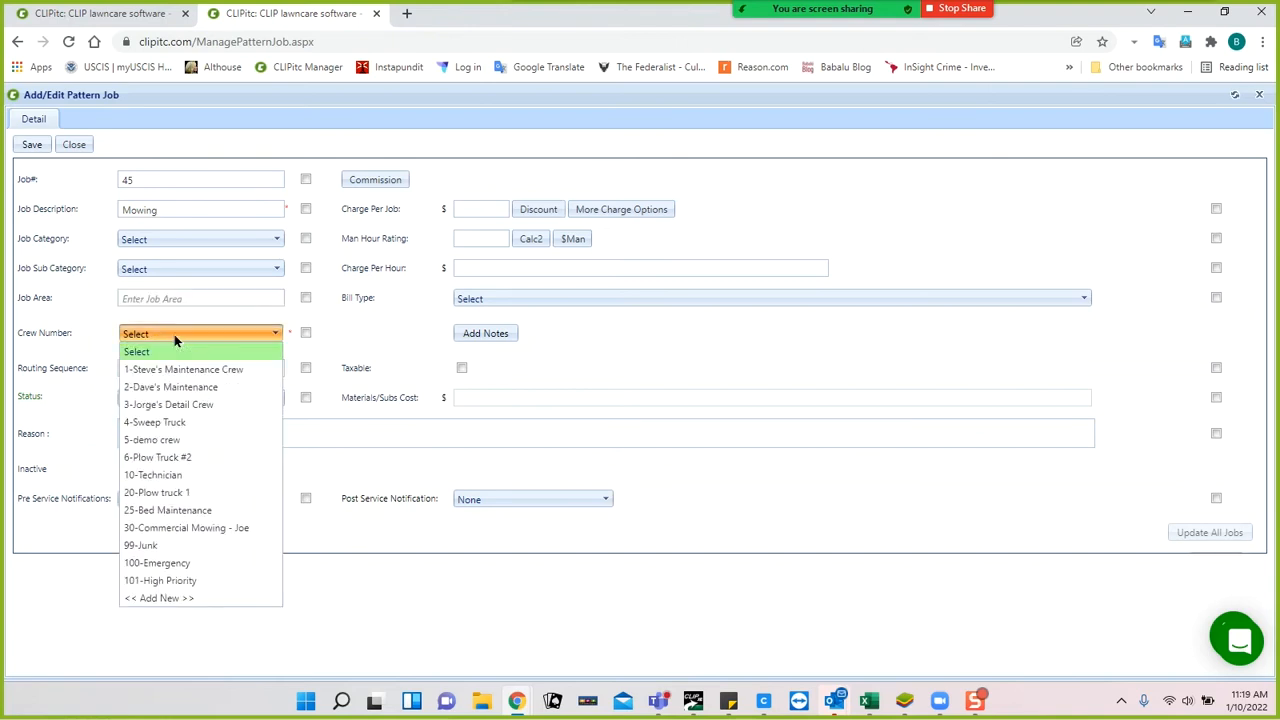
click(181, 369)
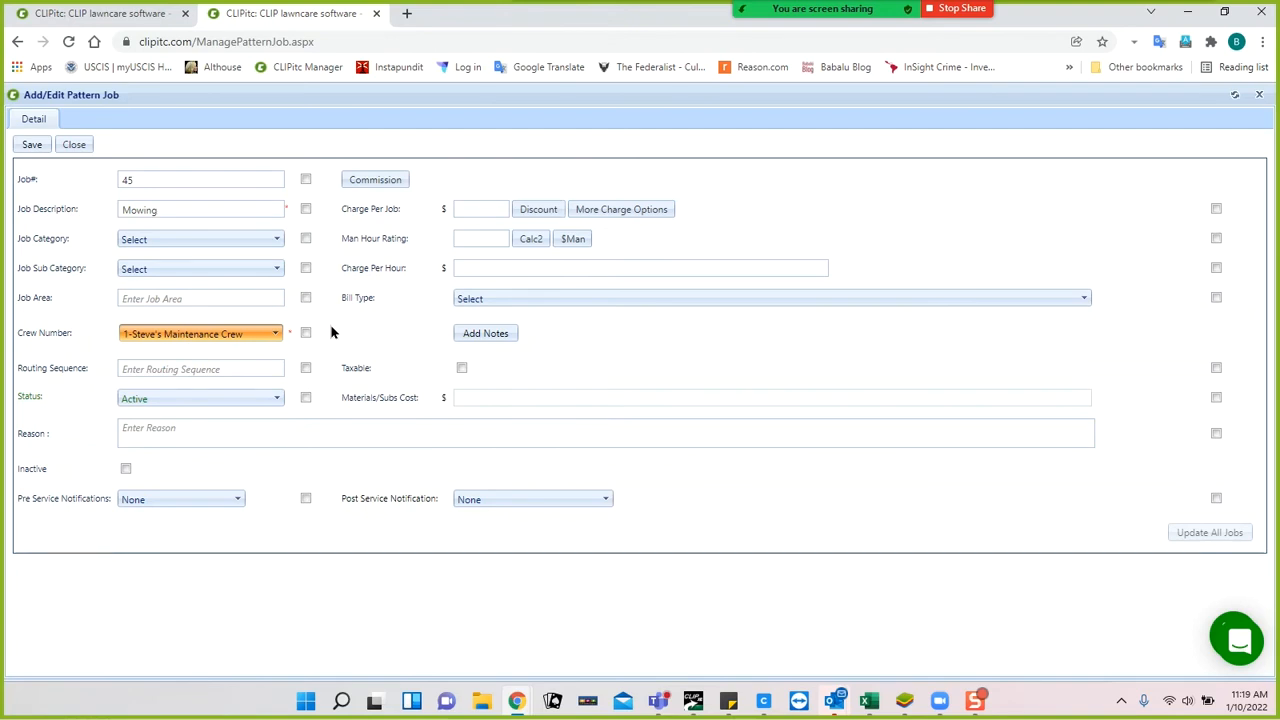
Keep pre-service notifications at None and try to set the job's commission.
click(238, 365)
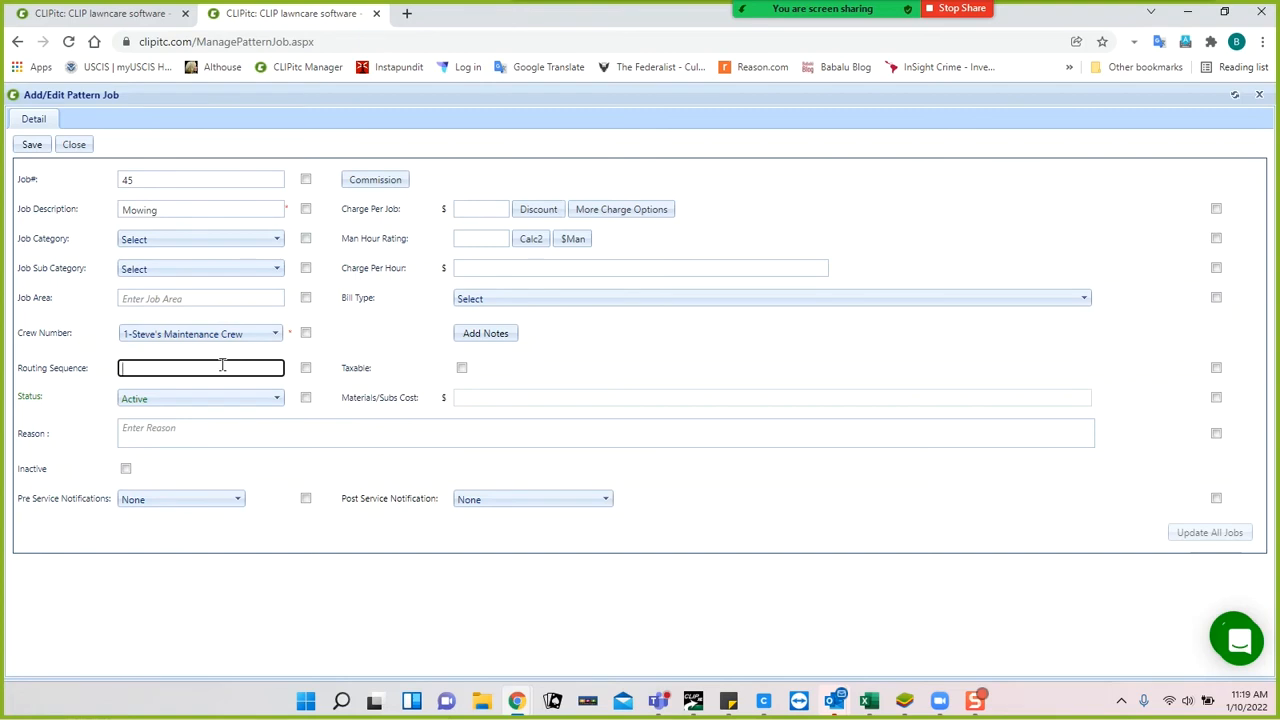
click(237, 501)
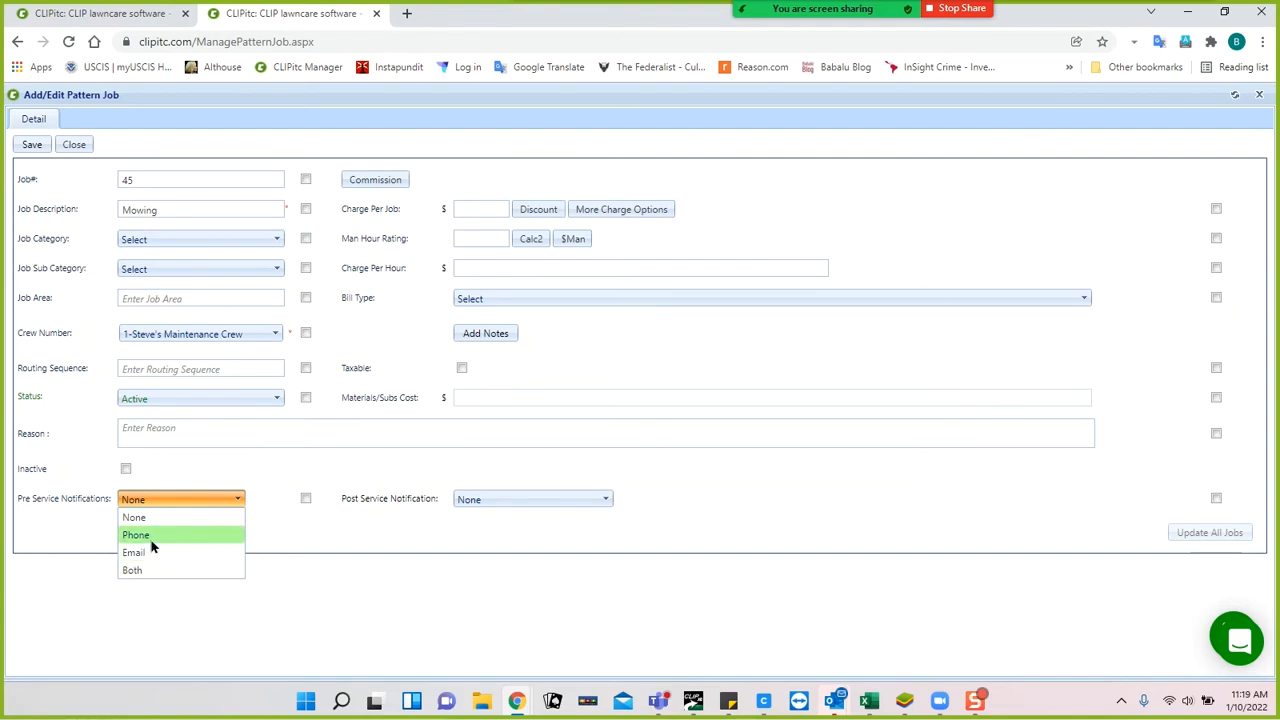
click(265, 536)
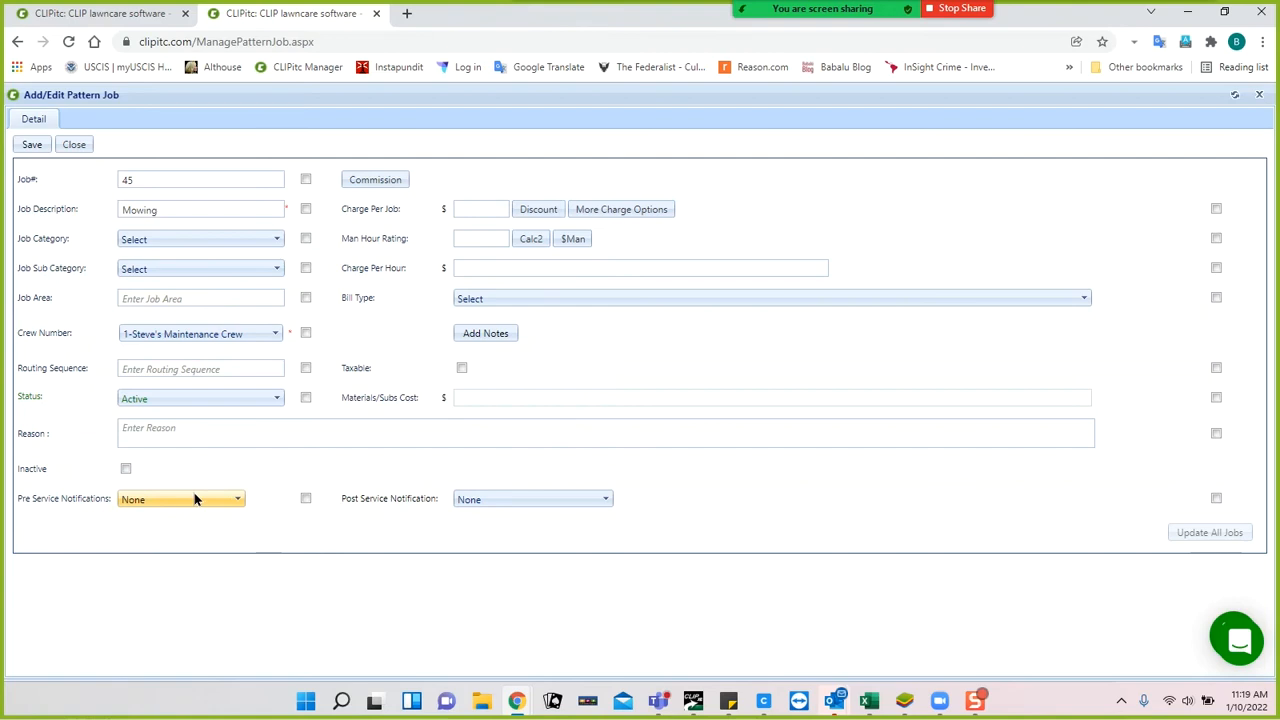
click(390, 182)
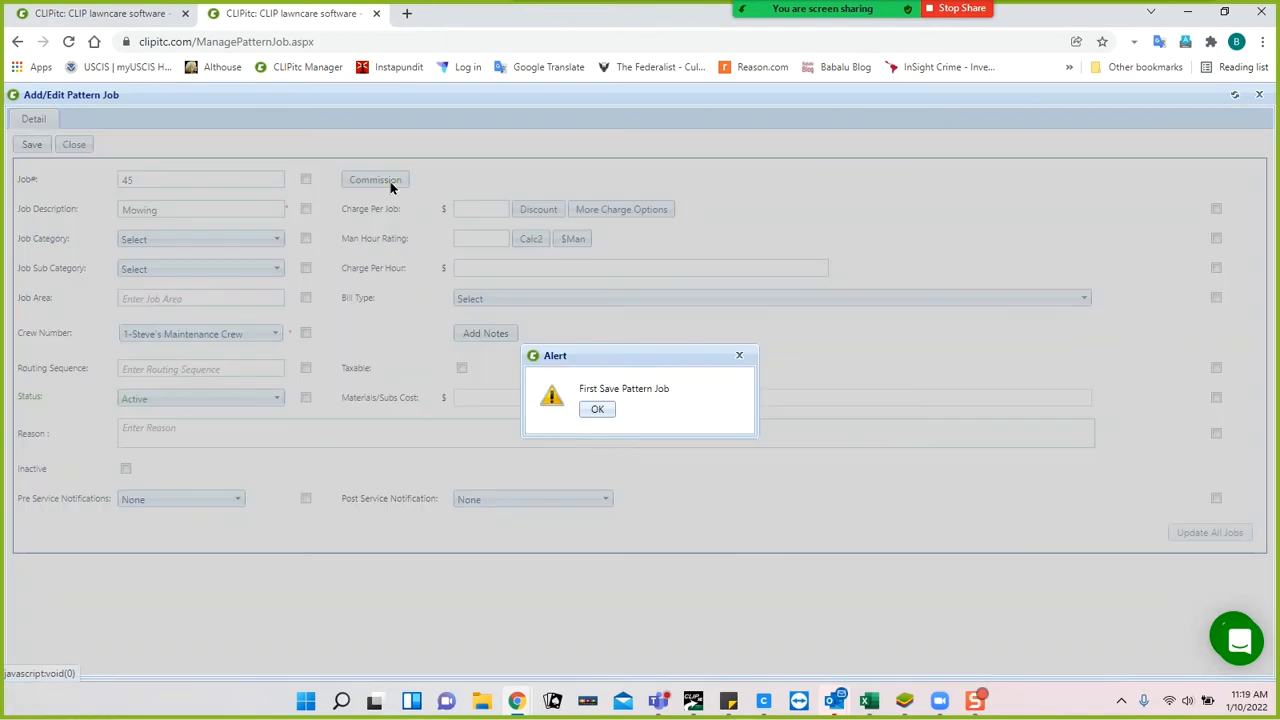
Save job 45 after the save-first alert, then close its Commission window unchanged.
click(596, 409)
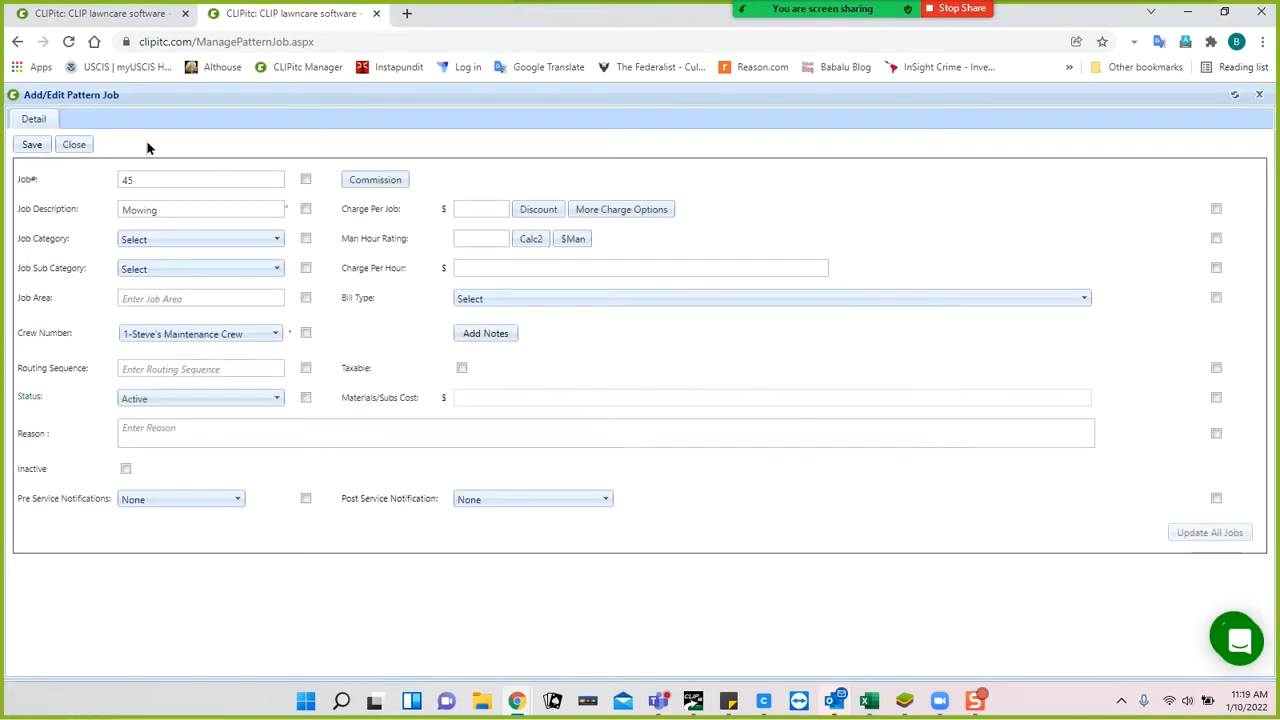
click(31, 145)
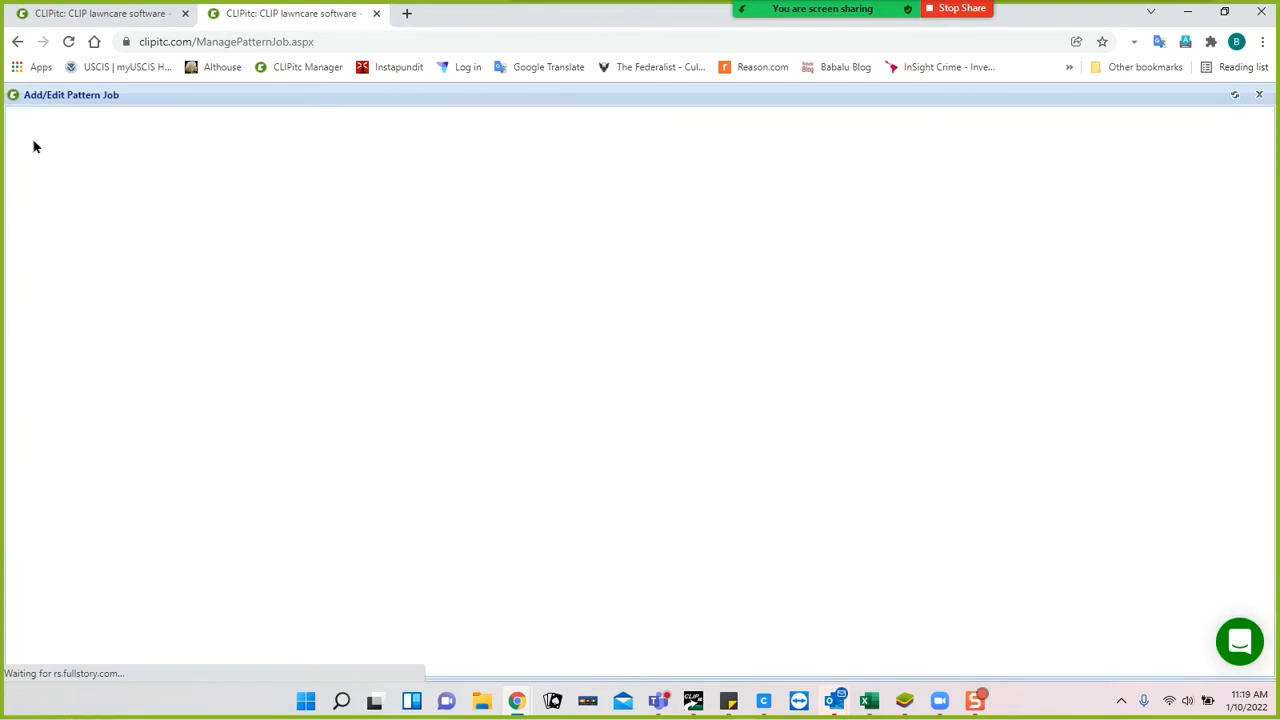
click(374, 179)
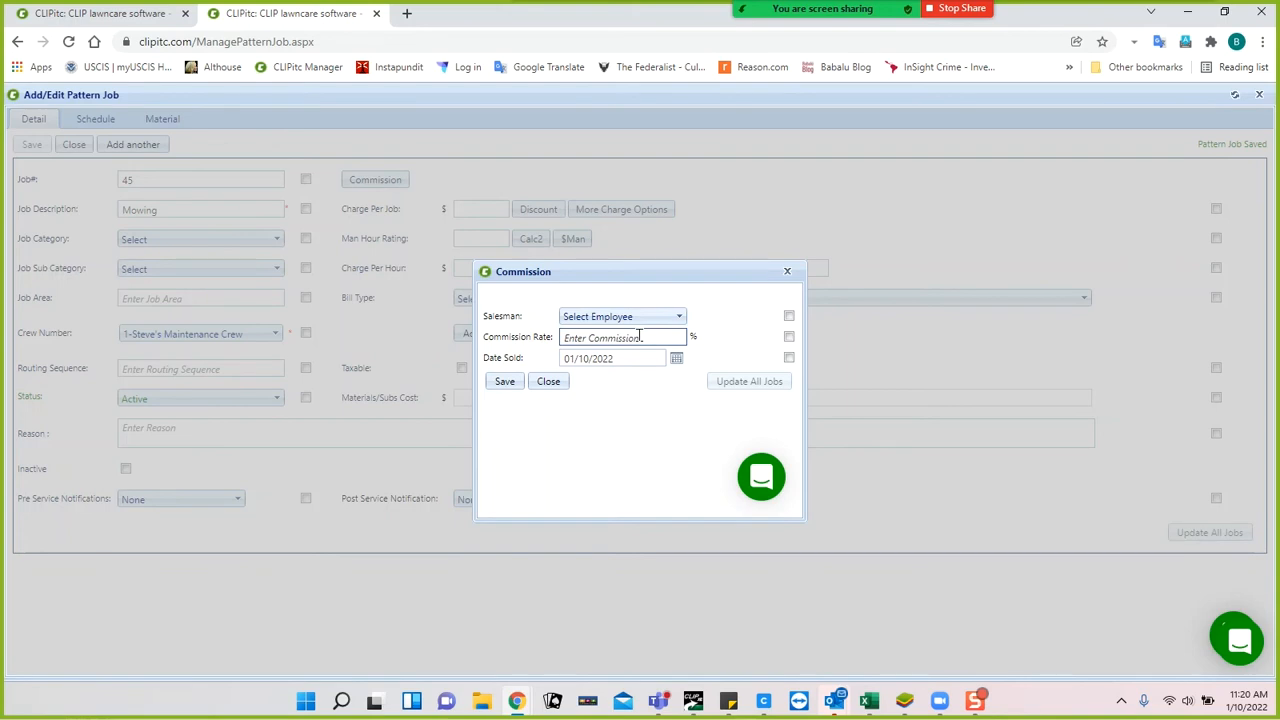
click(546, 381)
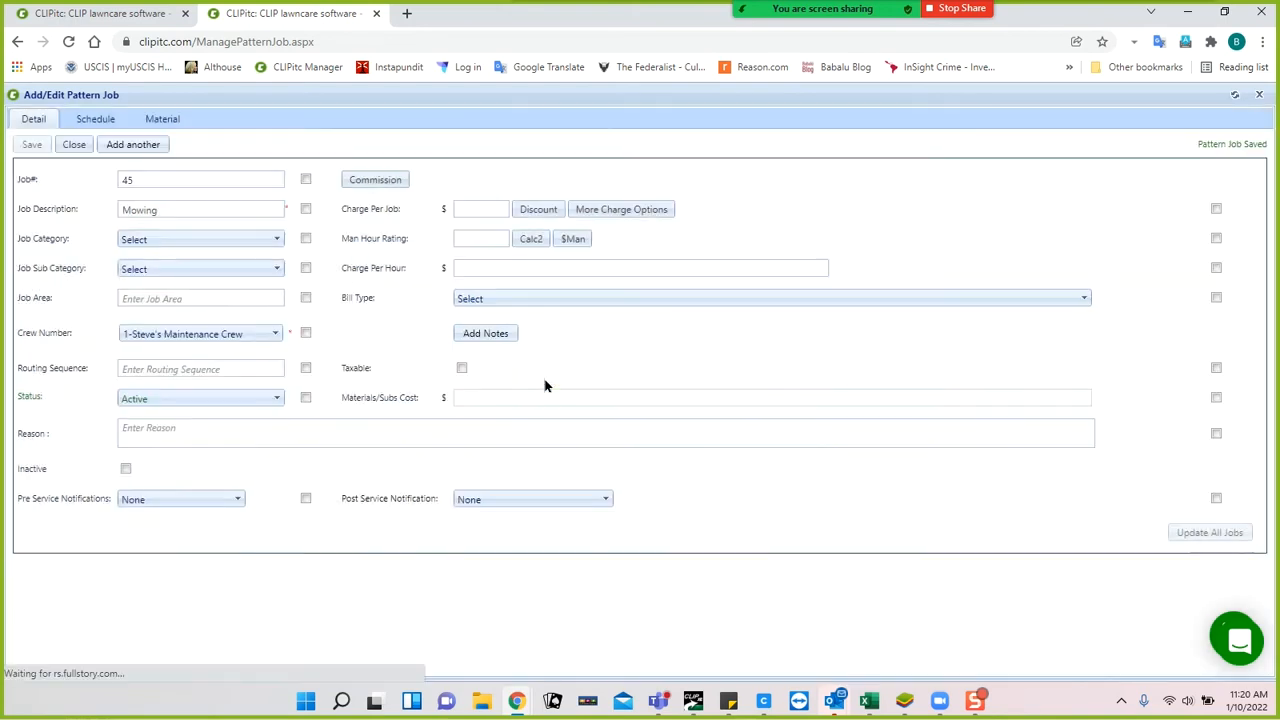
Enter 1.00 as charge per job and 50.00 as charge per hour.
click(473, 208)
text(1.00)
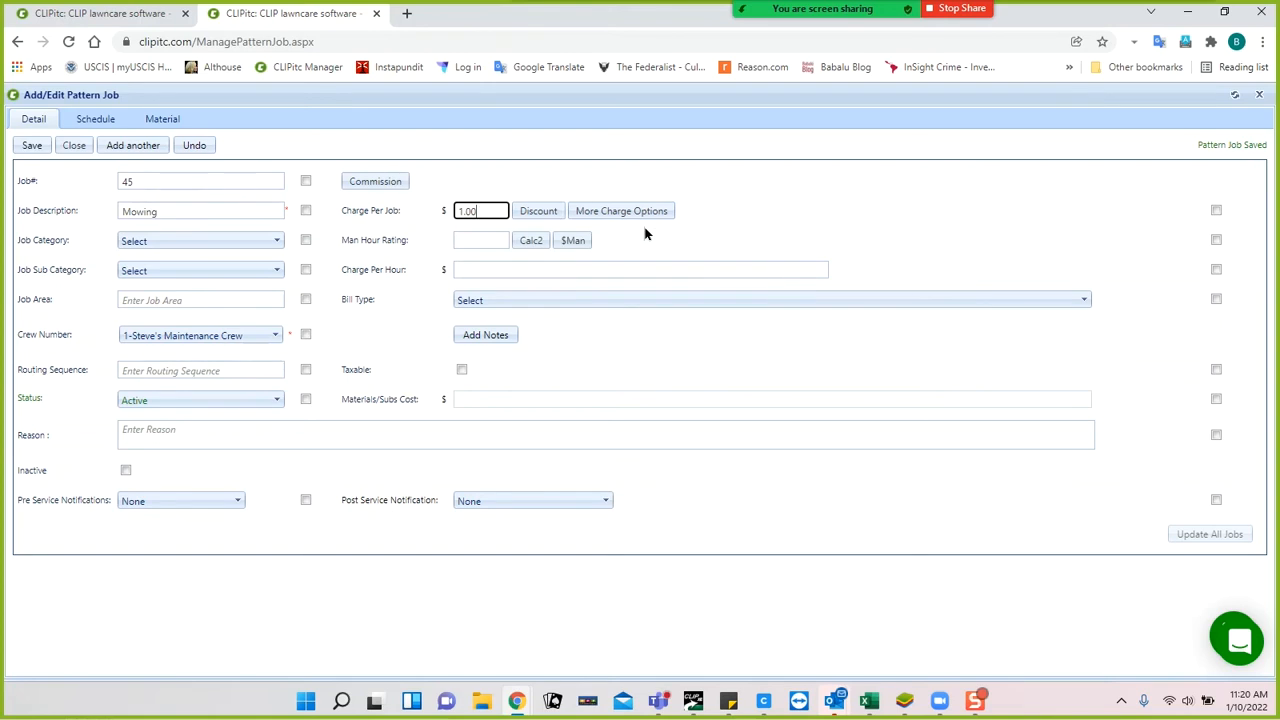
click(567, 268)
text(50.00)
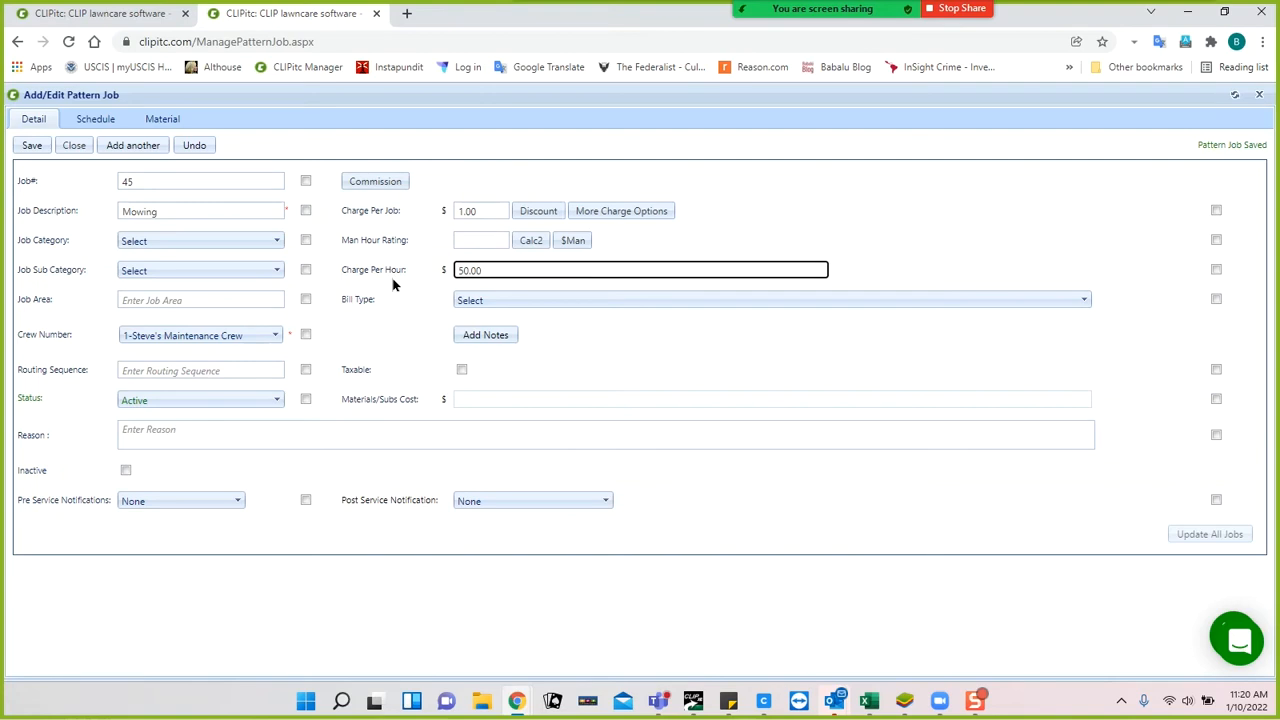
Leave Bill Type unchanged and bring up the Calc2 man-hour calculator.
click(497, 299)
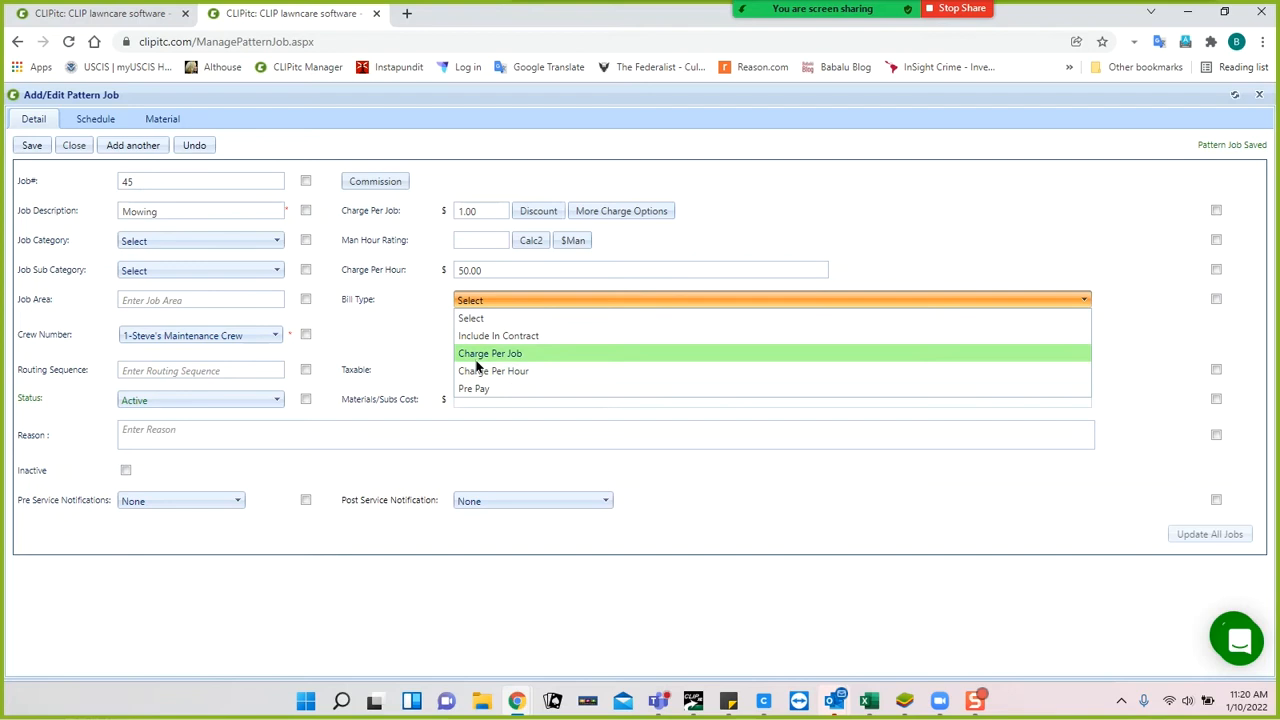
click(409, 347)
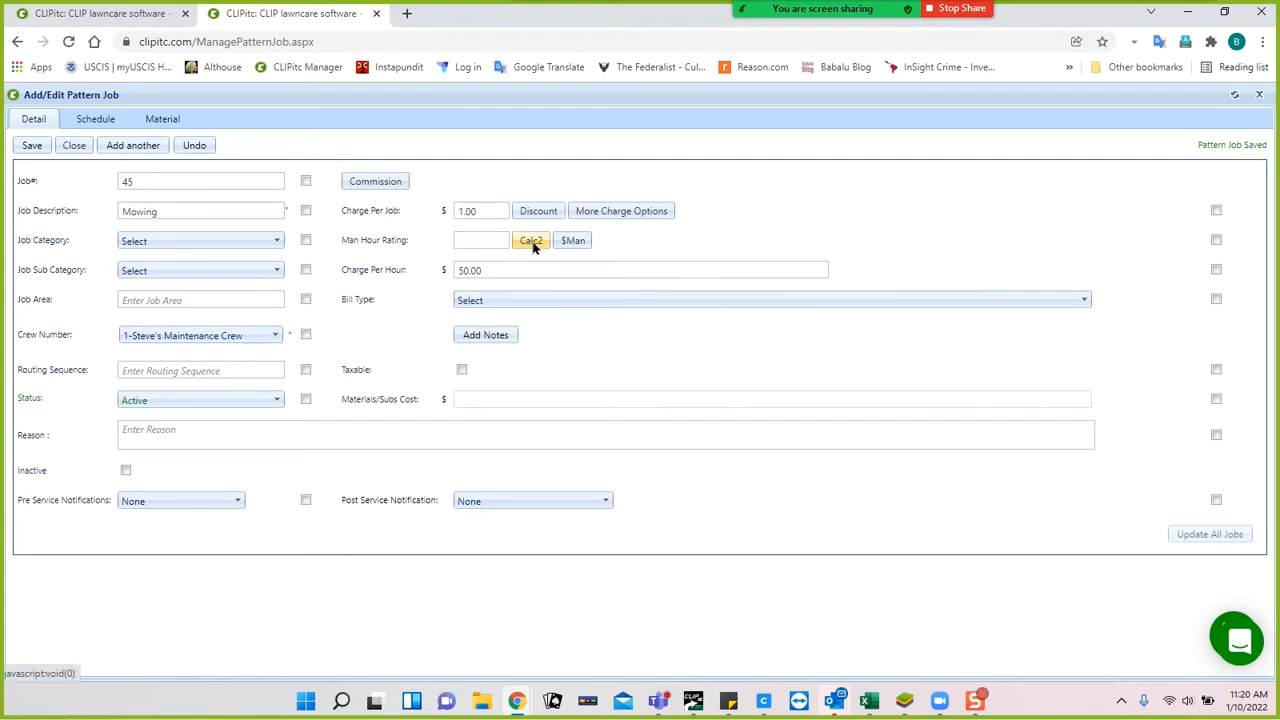
click(531, 242)
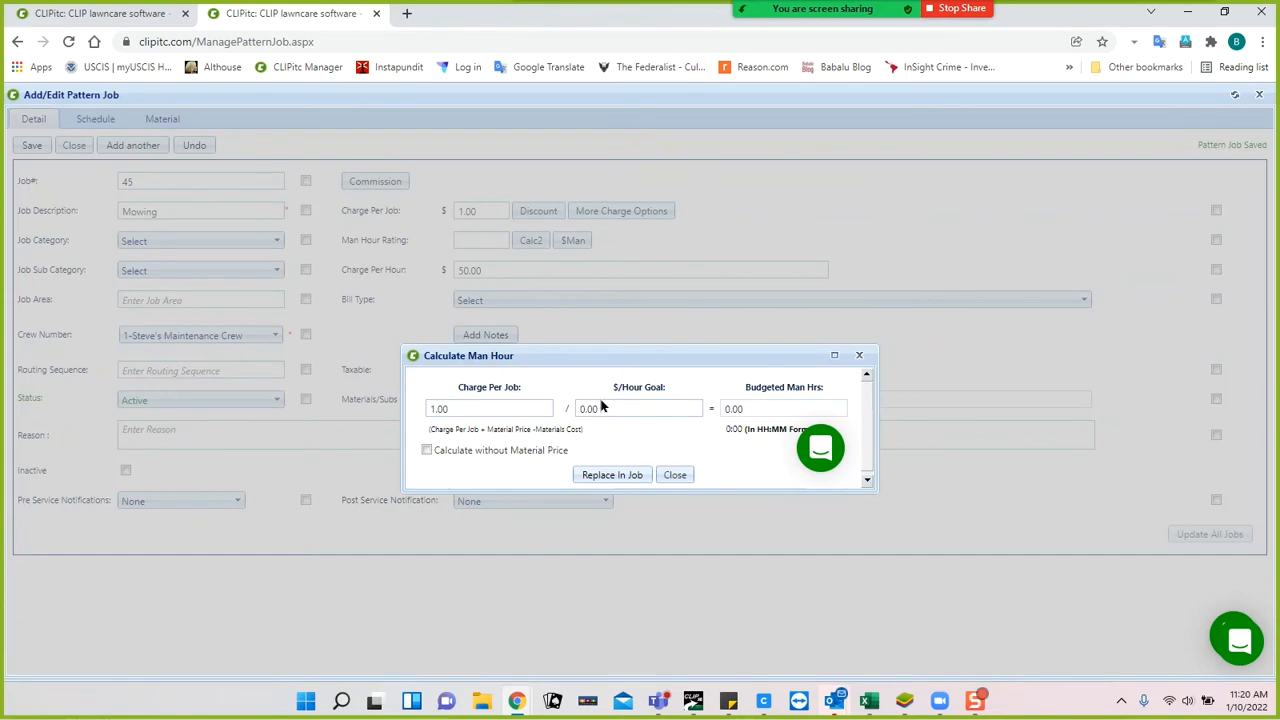
Apply a 50.00 $/hour goal from the calculator, giving a 0:01 man-hour rating.
click(604, 406)
text(50.00)
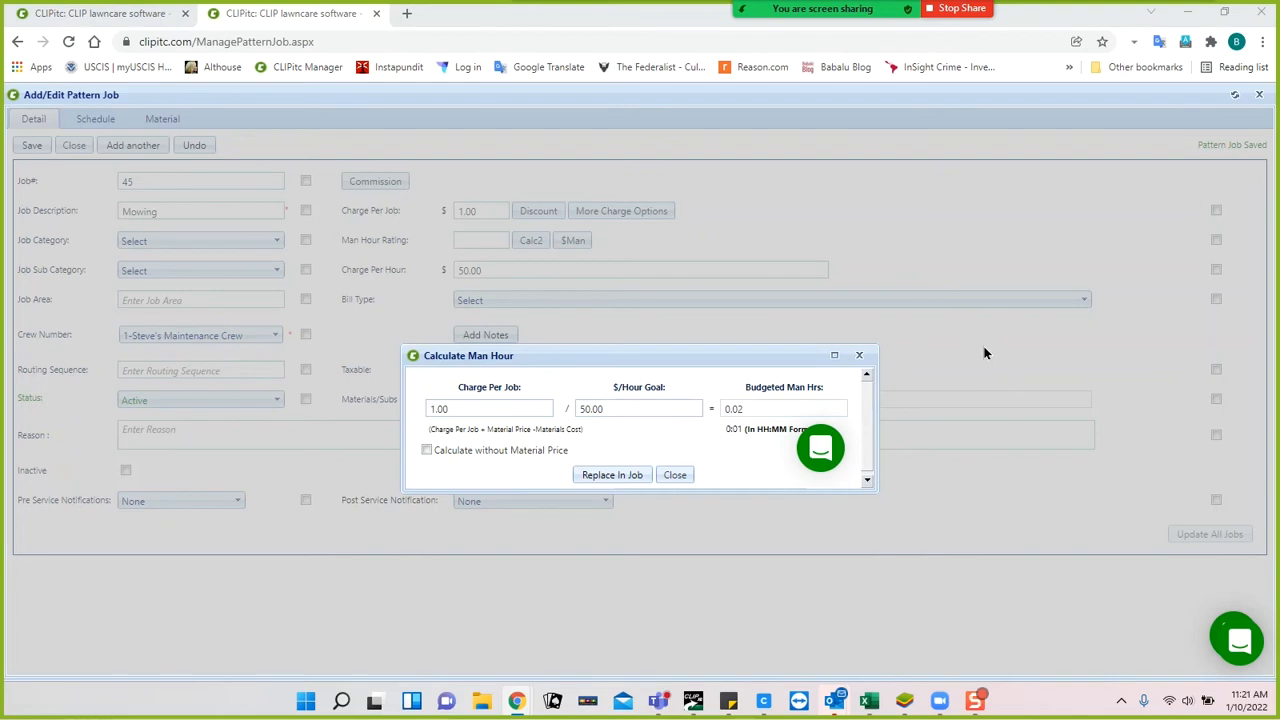
click(612, 476)
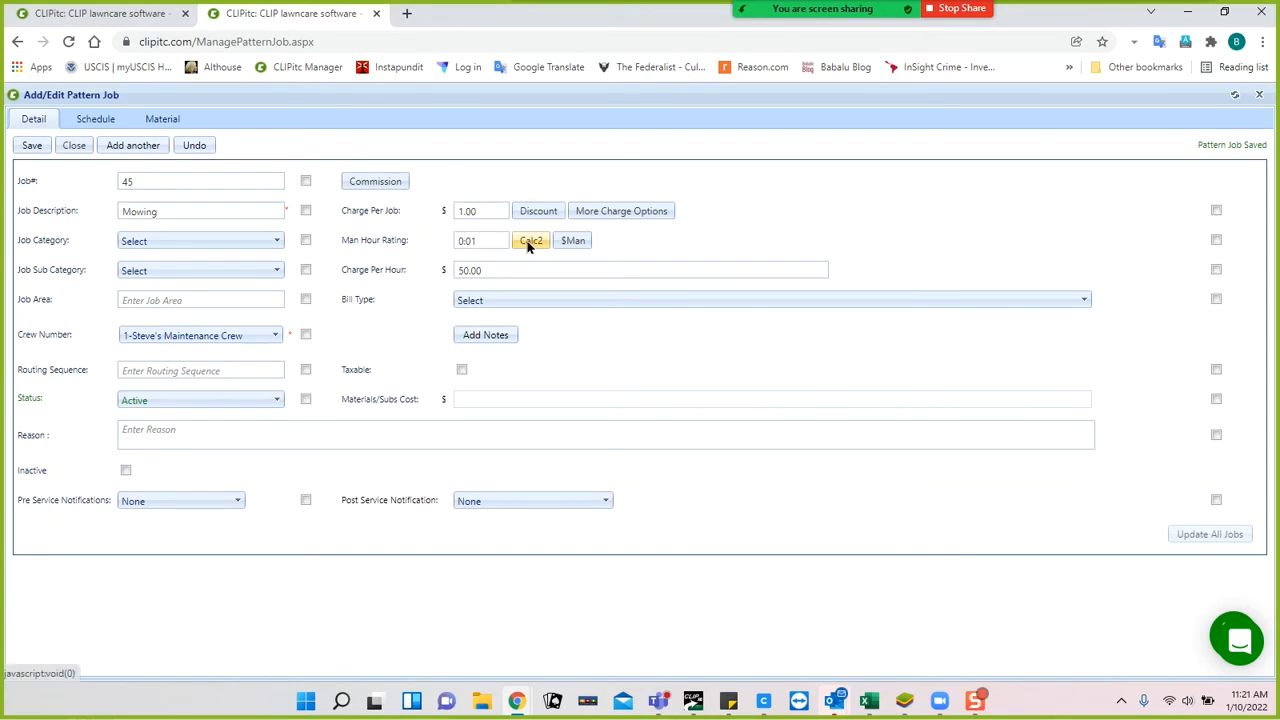
Change the Mowing job's charge per job to 75.00 and save it.
click(471, 210)
double_click(490, 210)
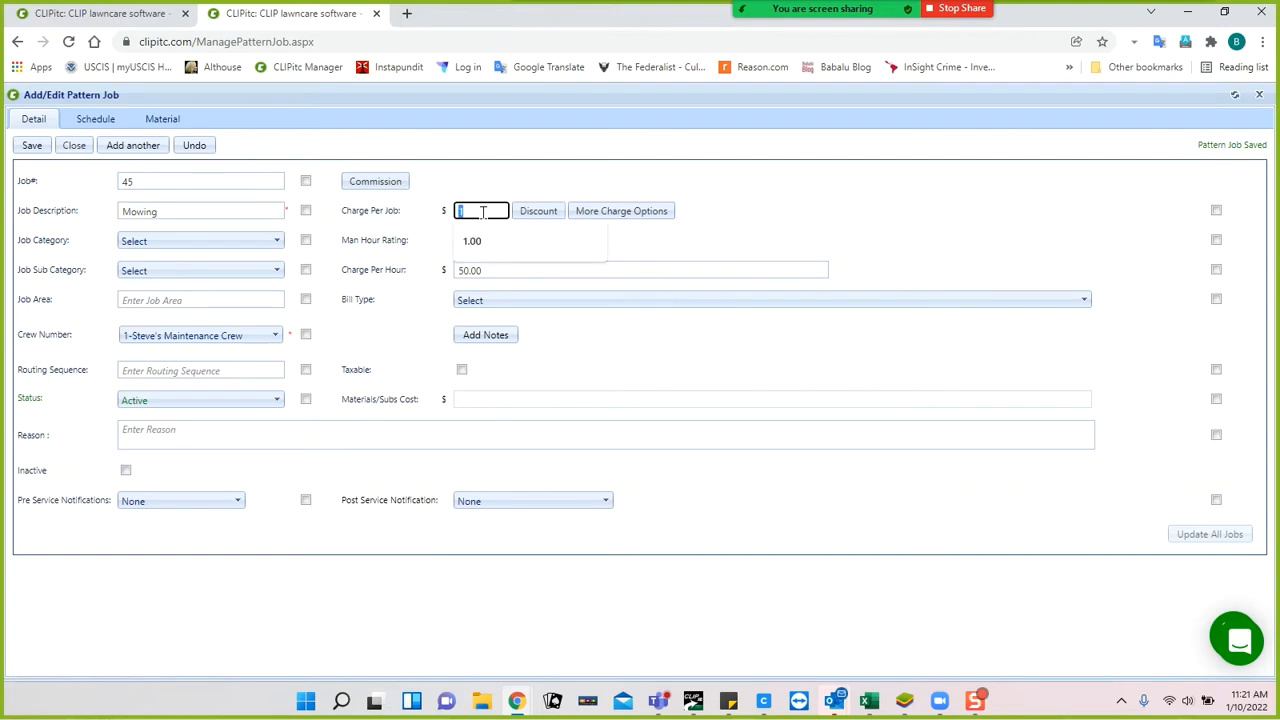
text(75.00)
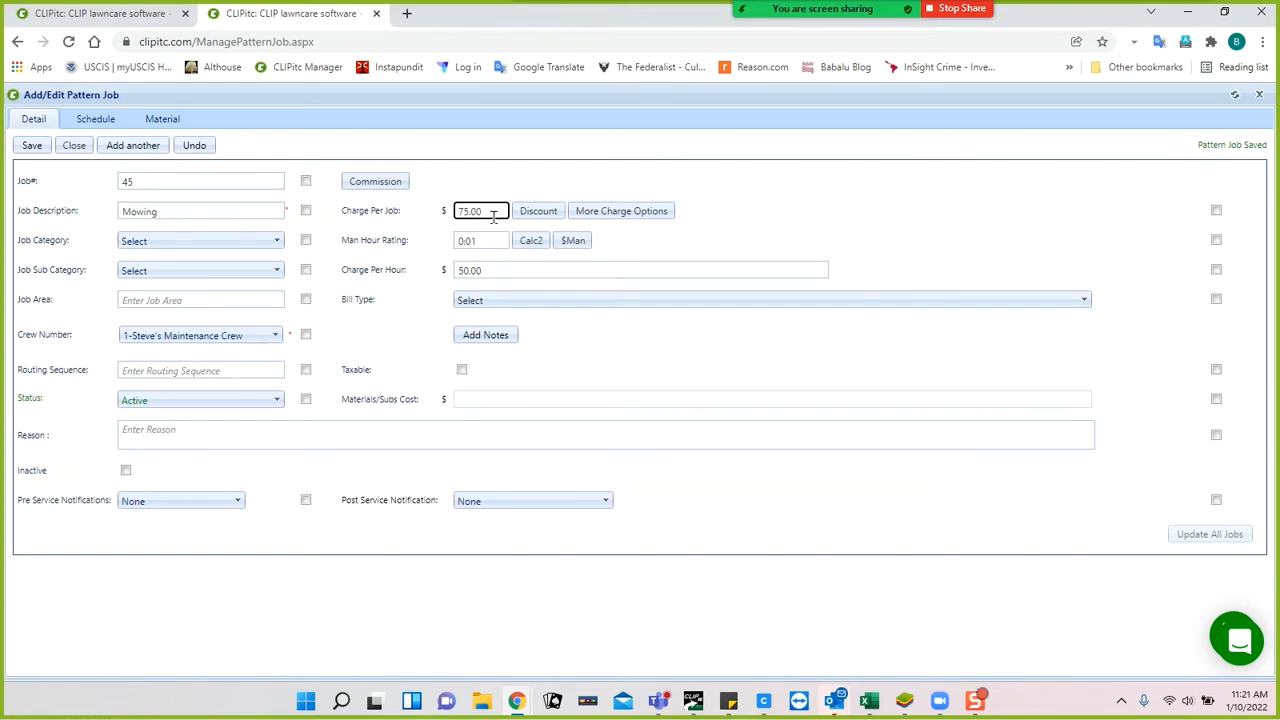
key(Tab)
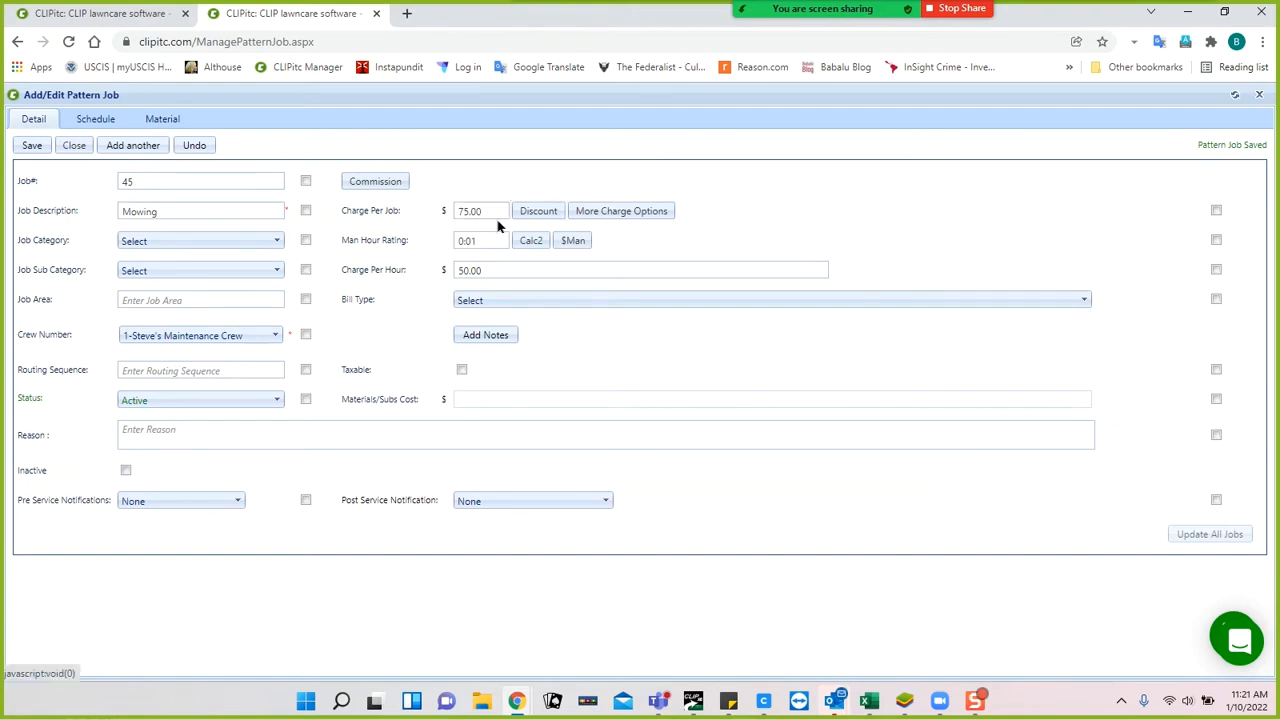
click(490, 210)
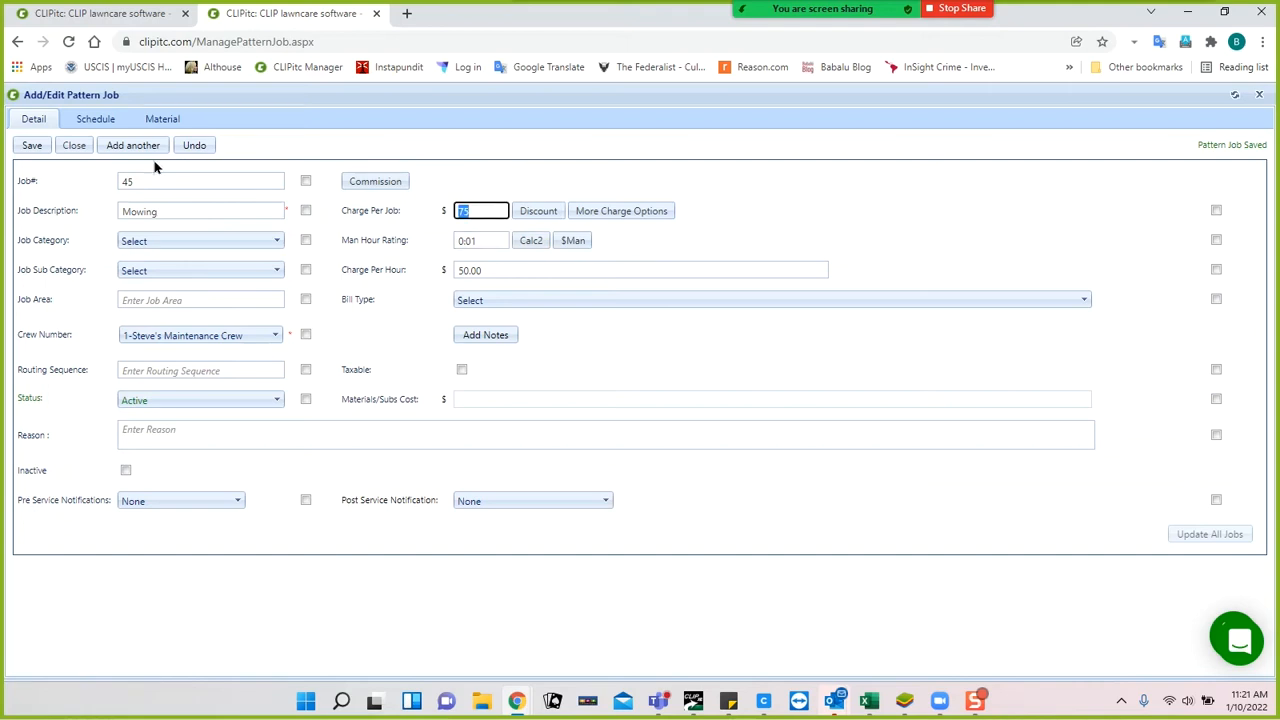
click(30, 147)
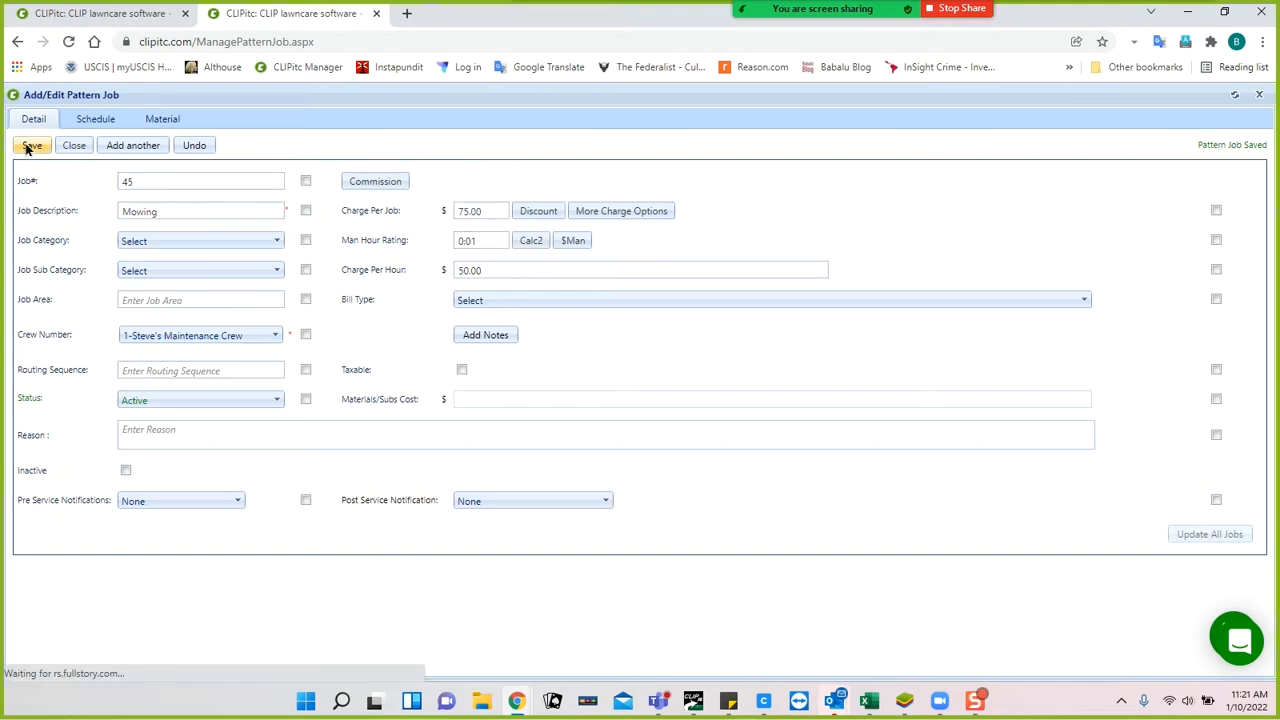
Reopen the man-hour calculator to recalculate for the 75.00 charge.
click(492, 208)
key(Tab)
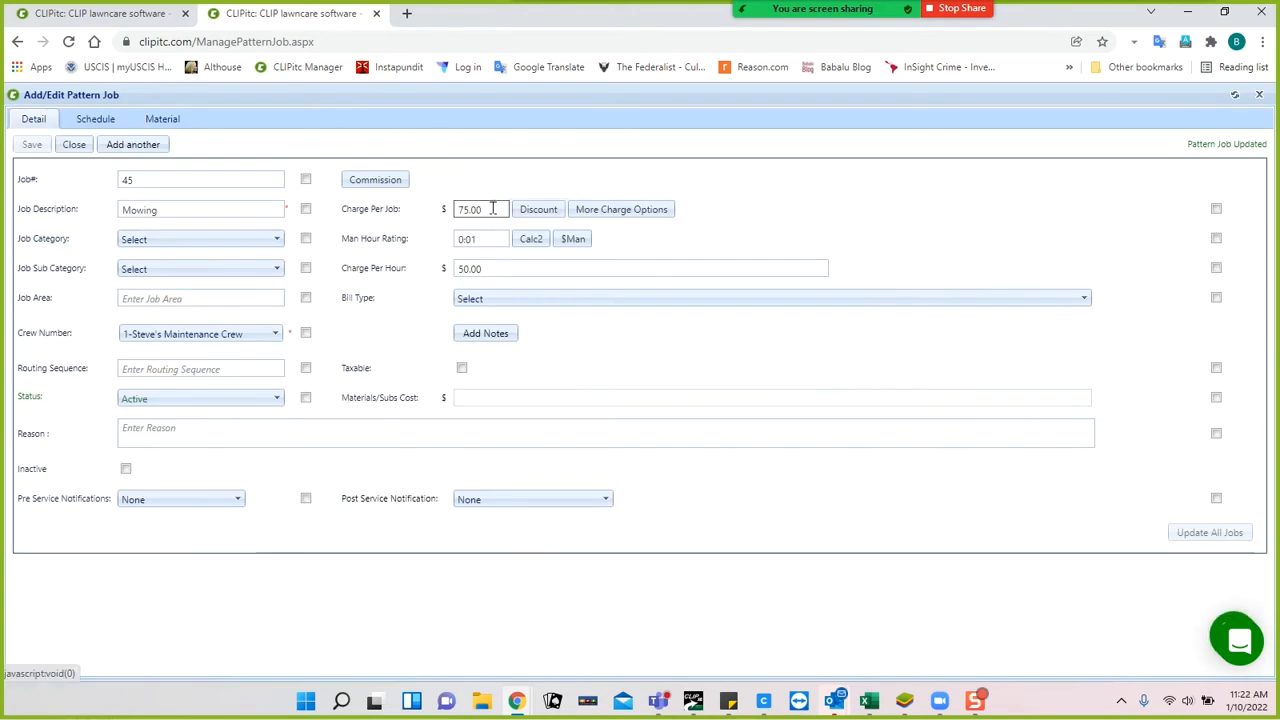
key(Tab)
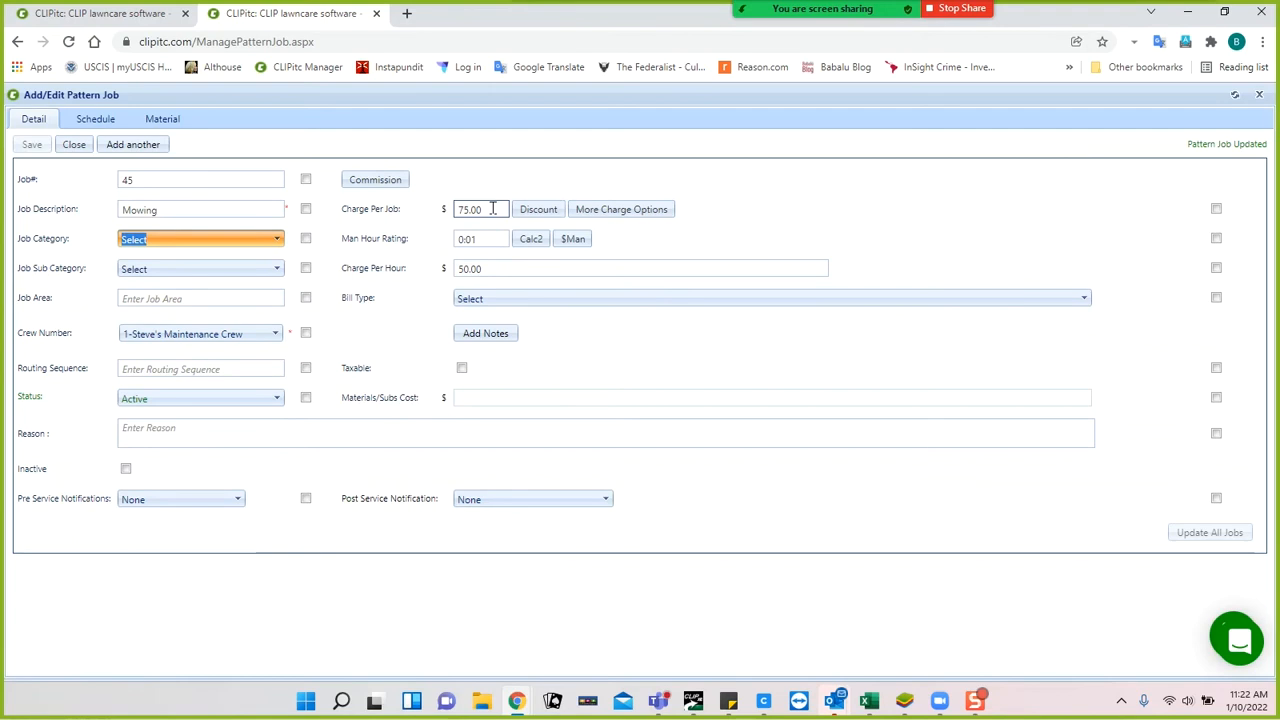
click(527, 238)
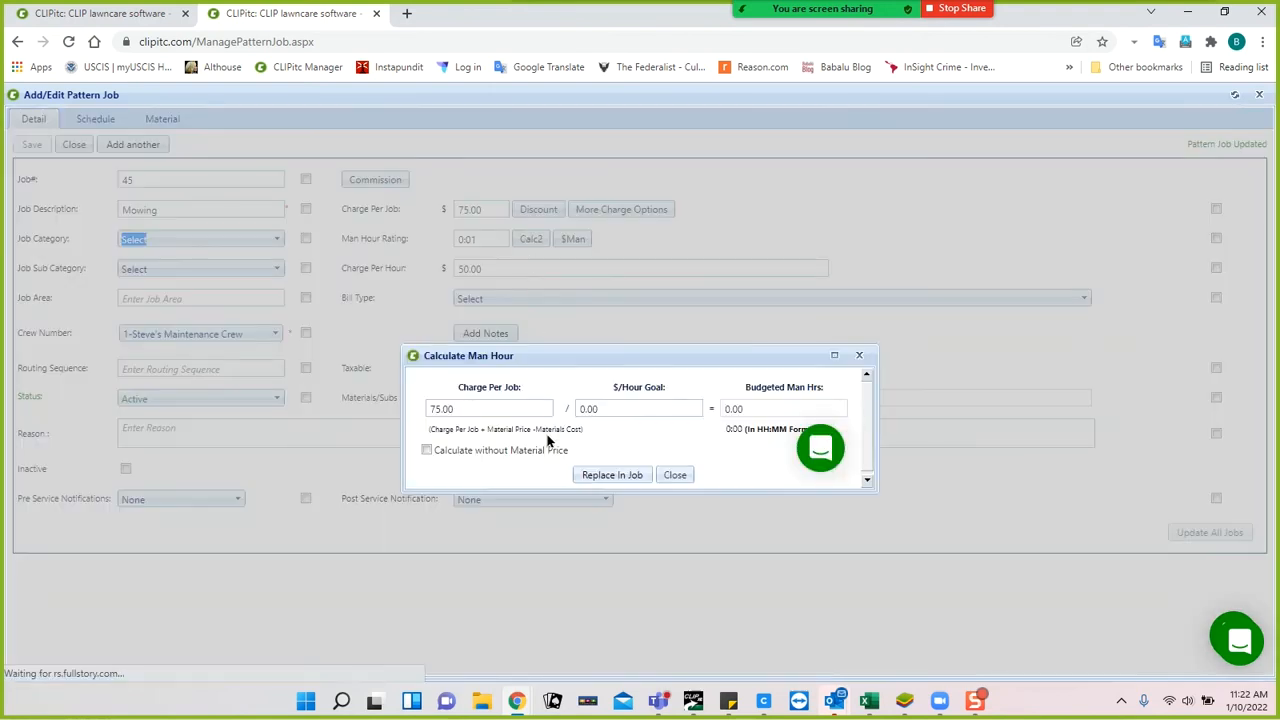
Recalculate at a 50.00 hourly goal and put the 1:30 man-hour rating in the job.
click(605, 405)
click(605, 405)
text(50.00)
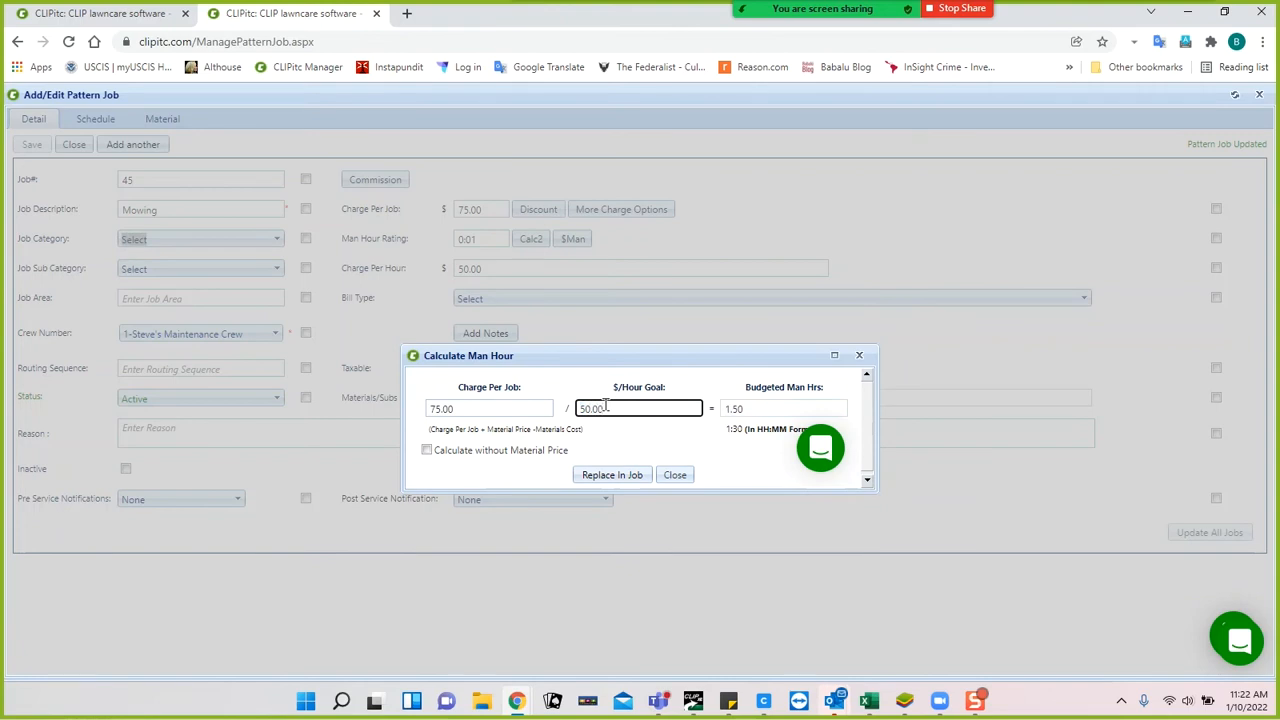
click(617, 475)
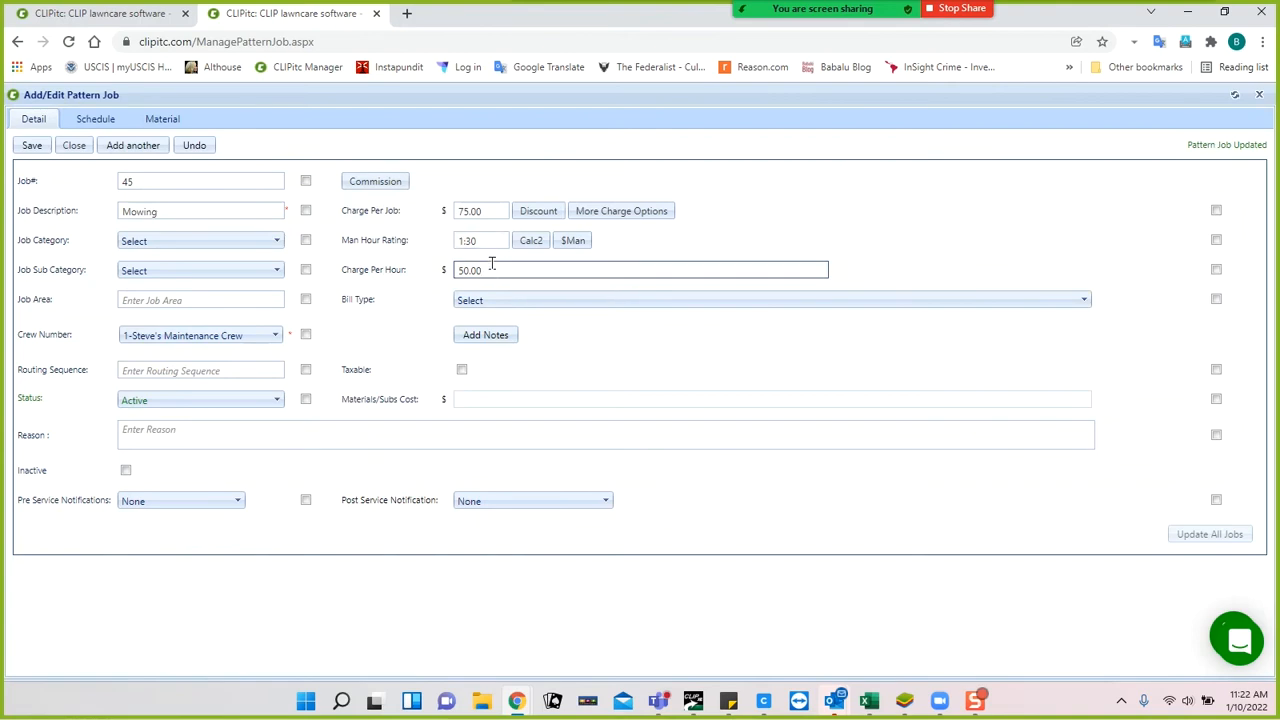
Set the charge per job back to 1.00 and save.
click(498, 205)
text(1.00)
click(32, 145)
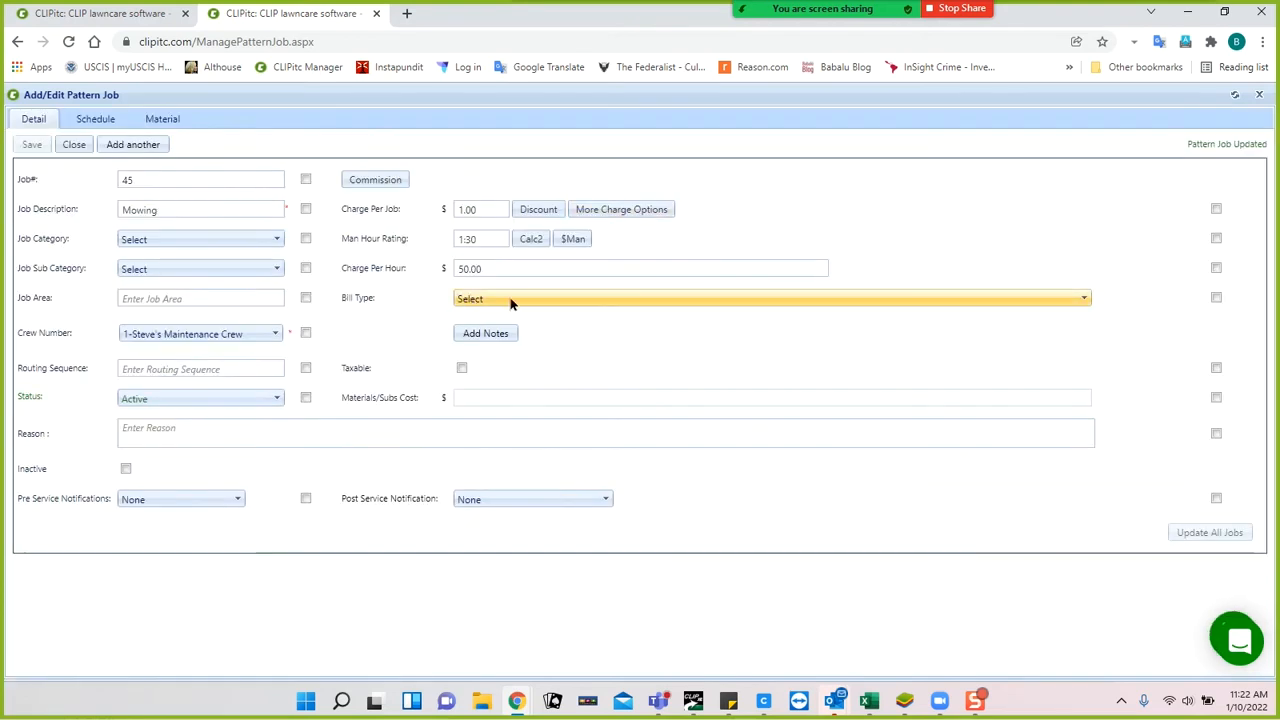
Bill the Mowing job as Charge Per Job, mark it taxable, and save.
click(510, 299)
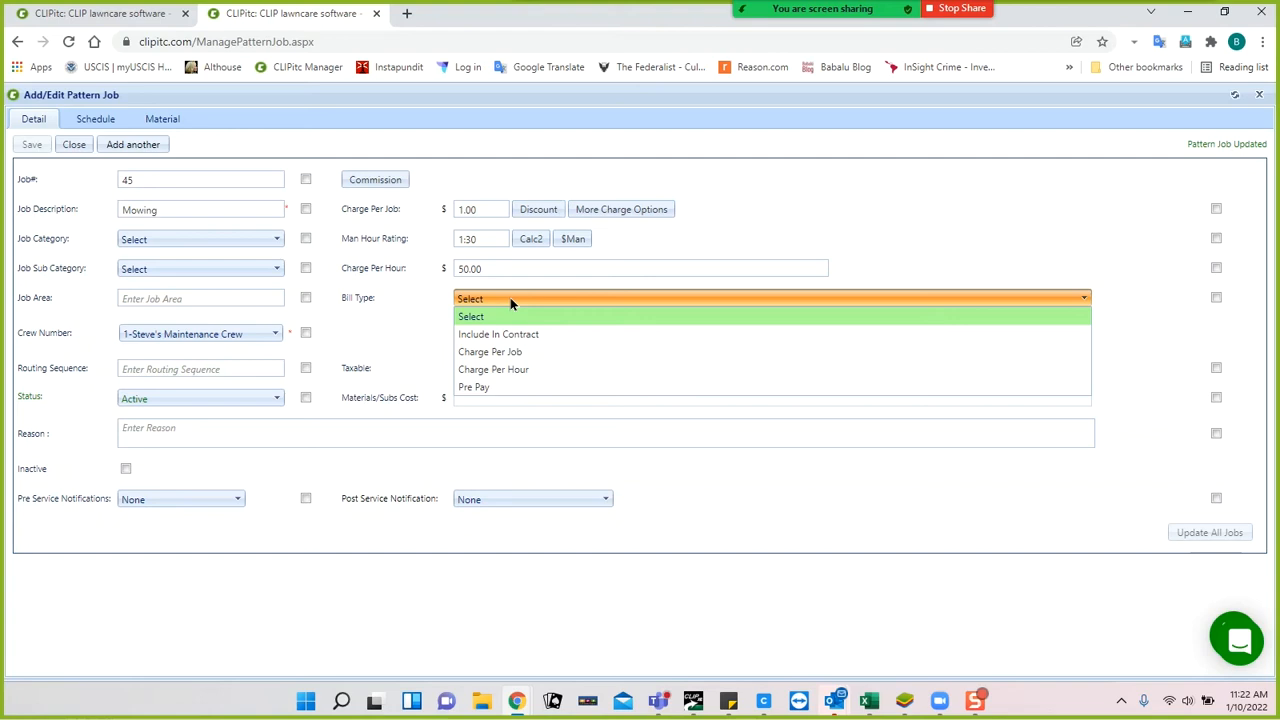
click(503, 355)
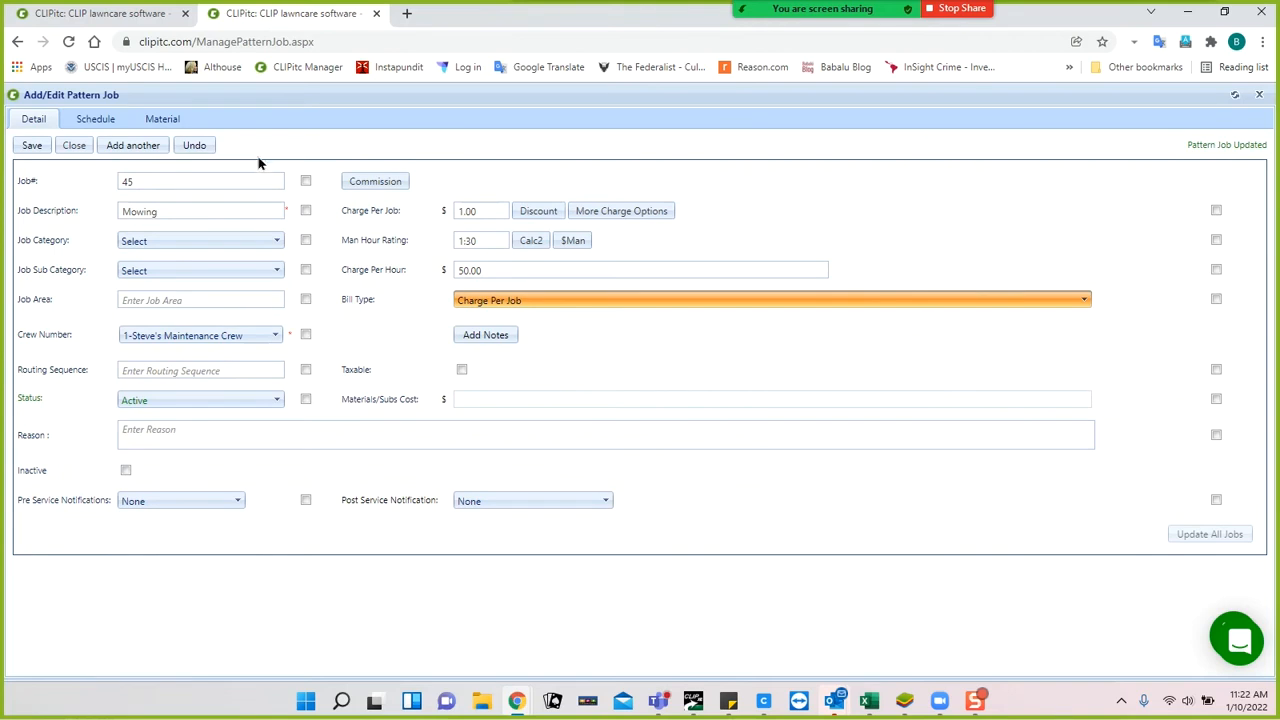
click(460, 370)
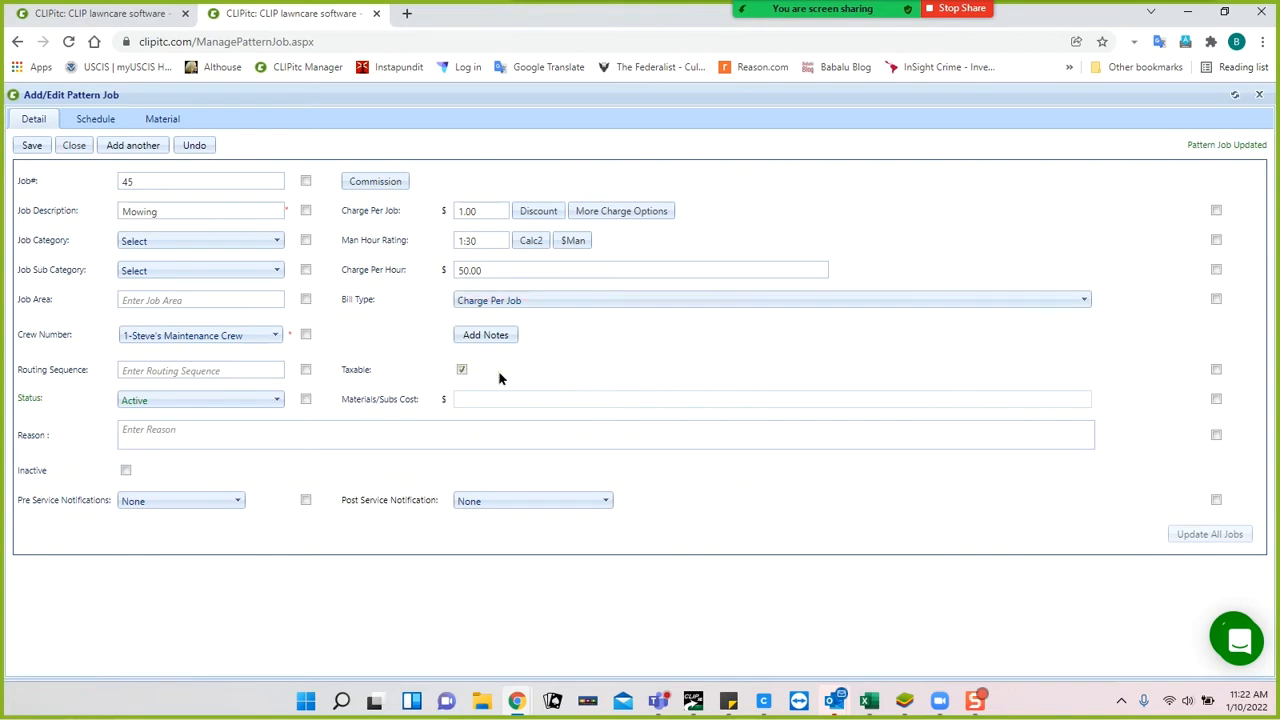
click(33, 146)
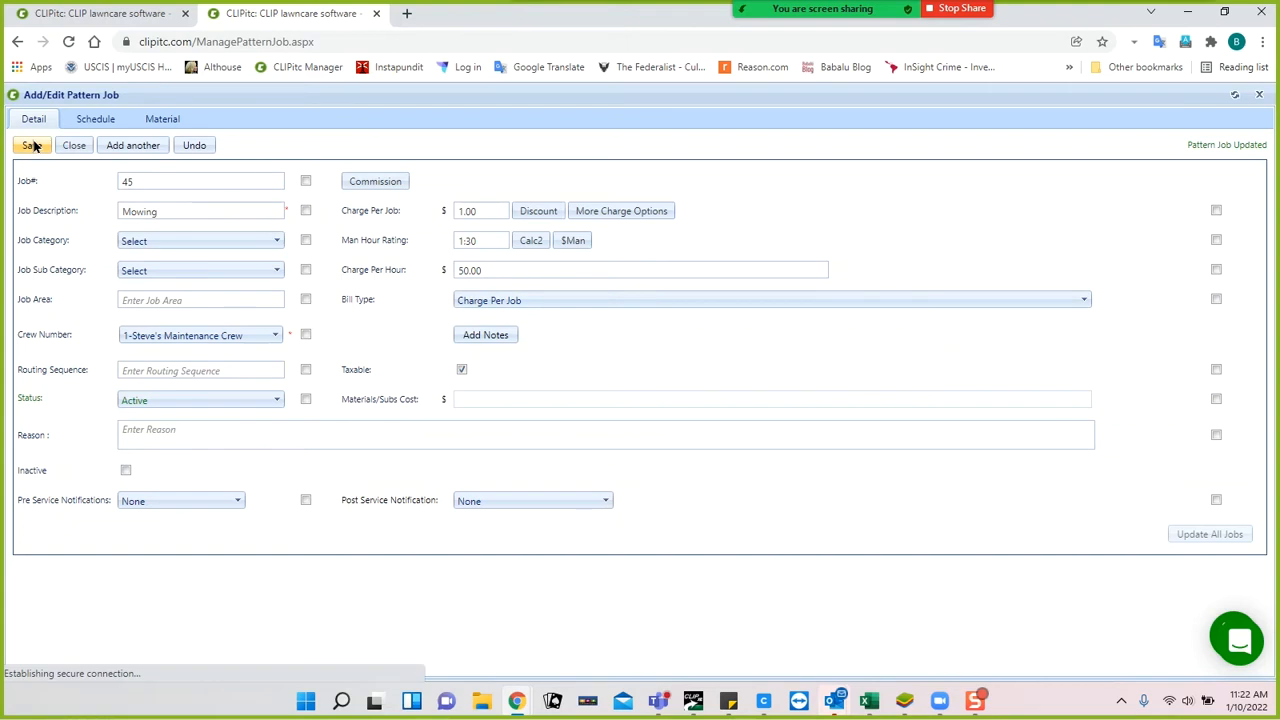
click(95, 120)
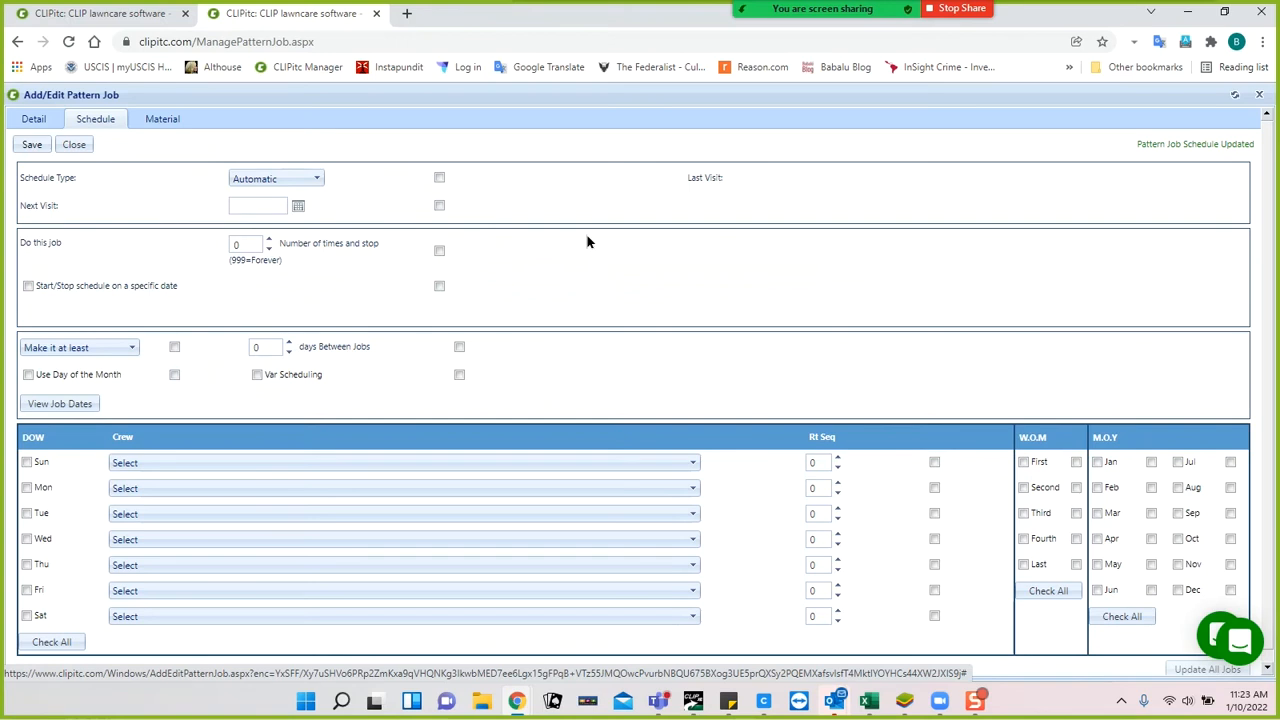
Keep the Automatic schedule type and set the next visit date to January 10, 2022.
click(318, 182)
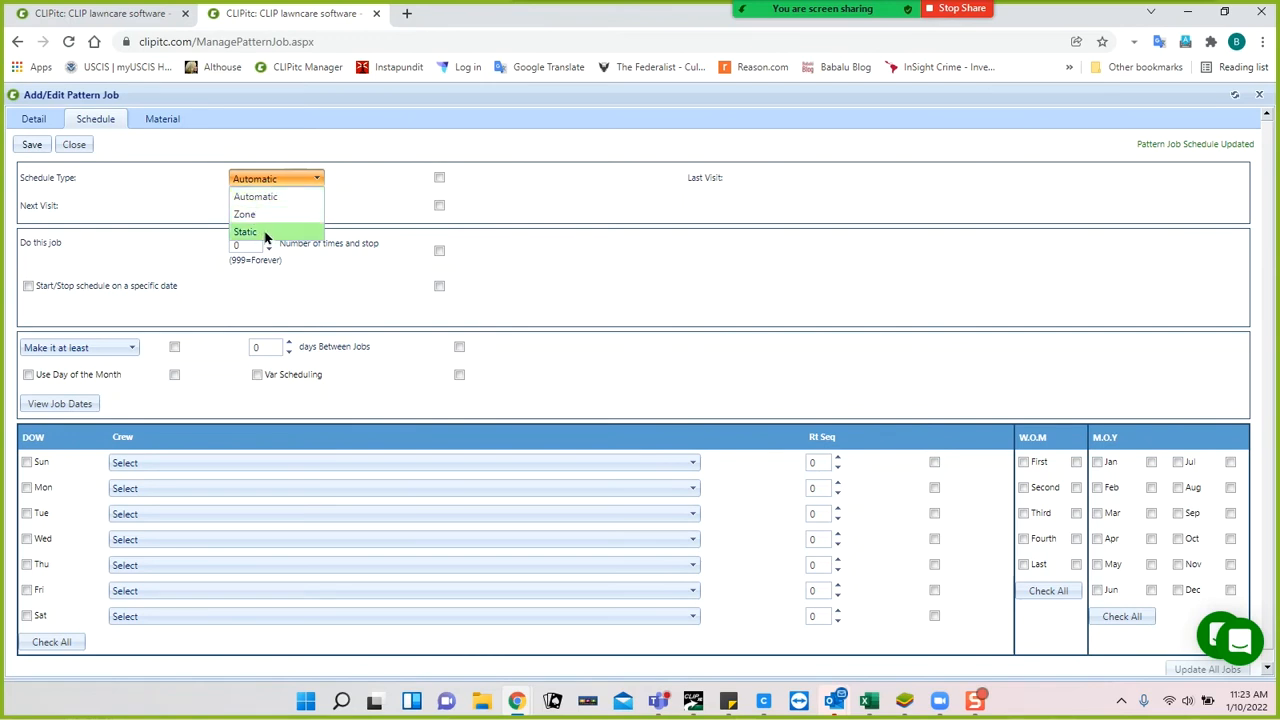
click(358, 194)
click(298, 208)
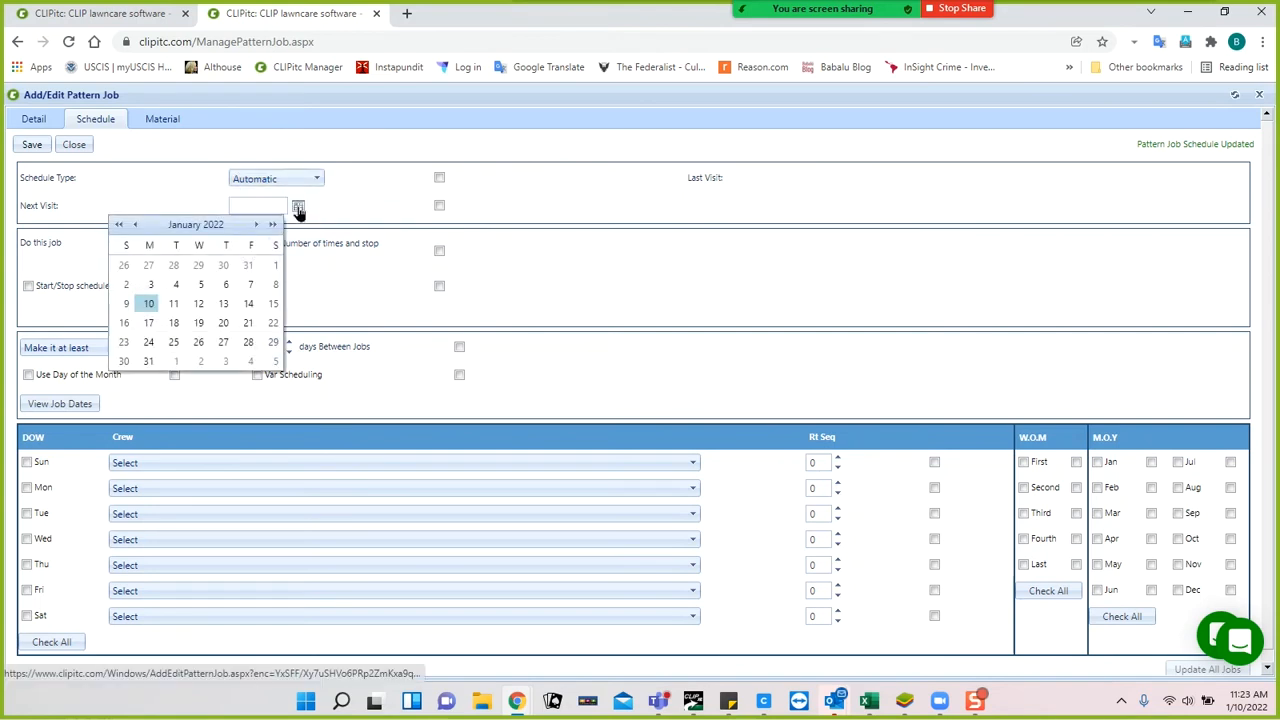
click(147, 304)
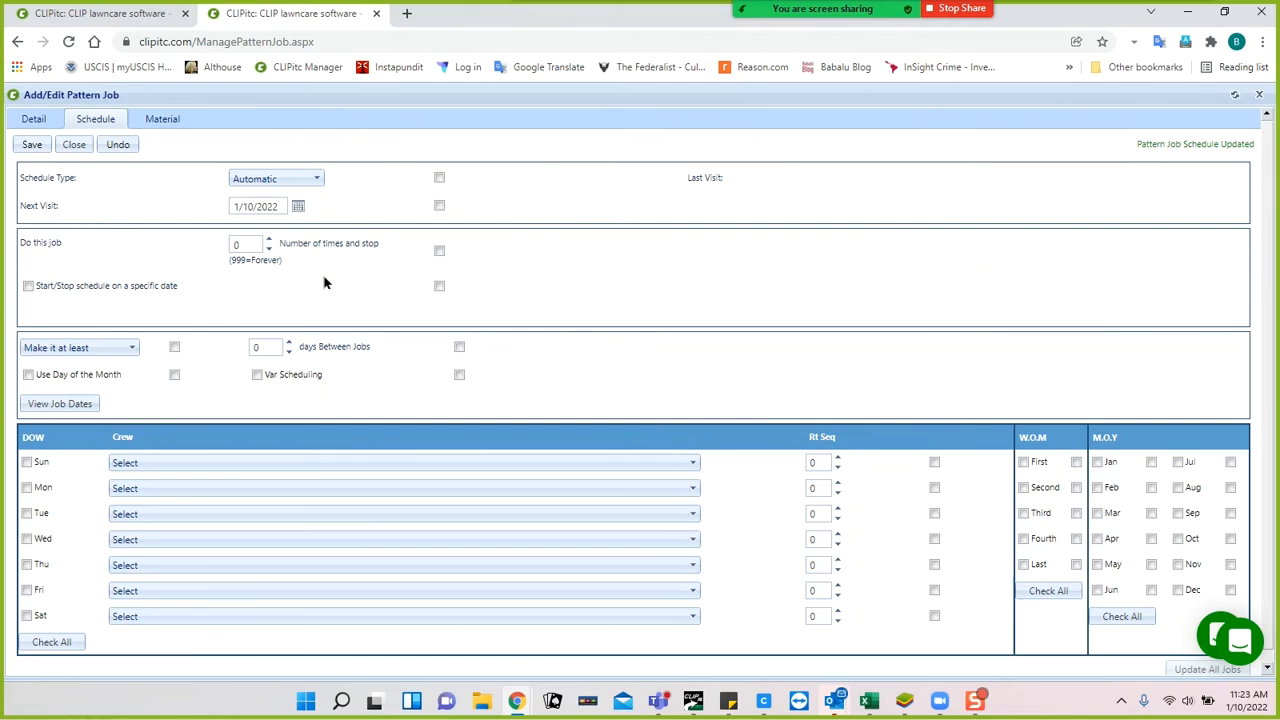
click(255, 244)
Set the job to repeat 999 times (forever) with Start/Stop on a specific date left off.
text(999)
click(28, 286)
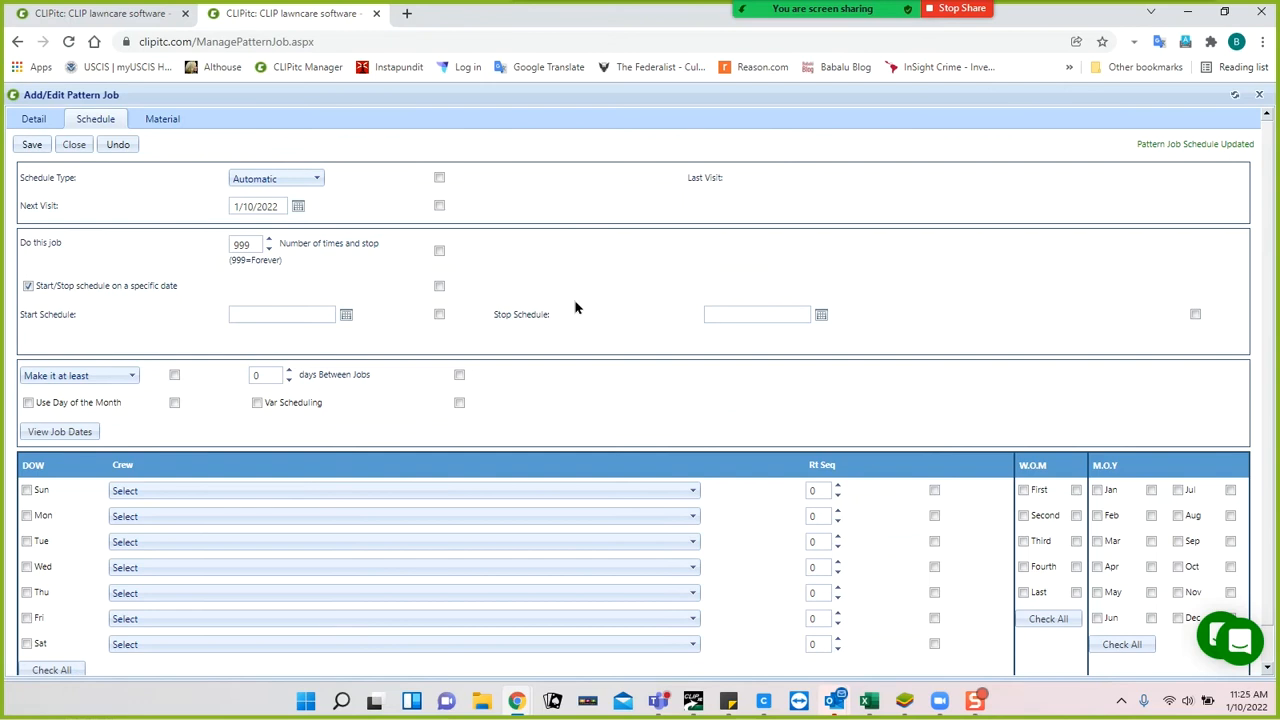
click(29, 287)
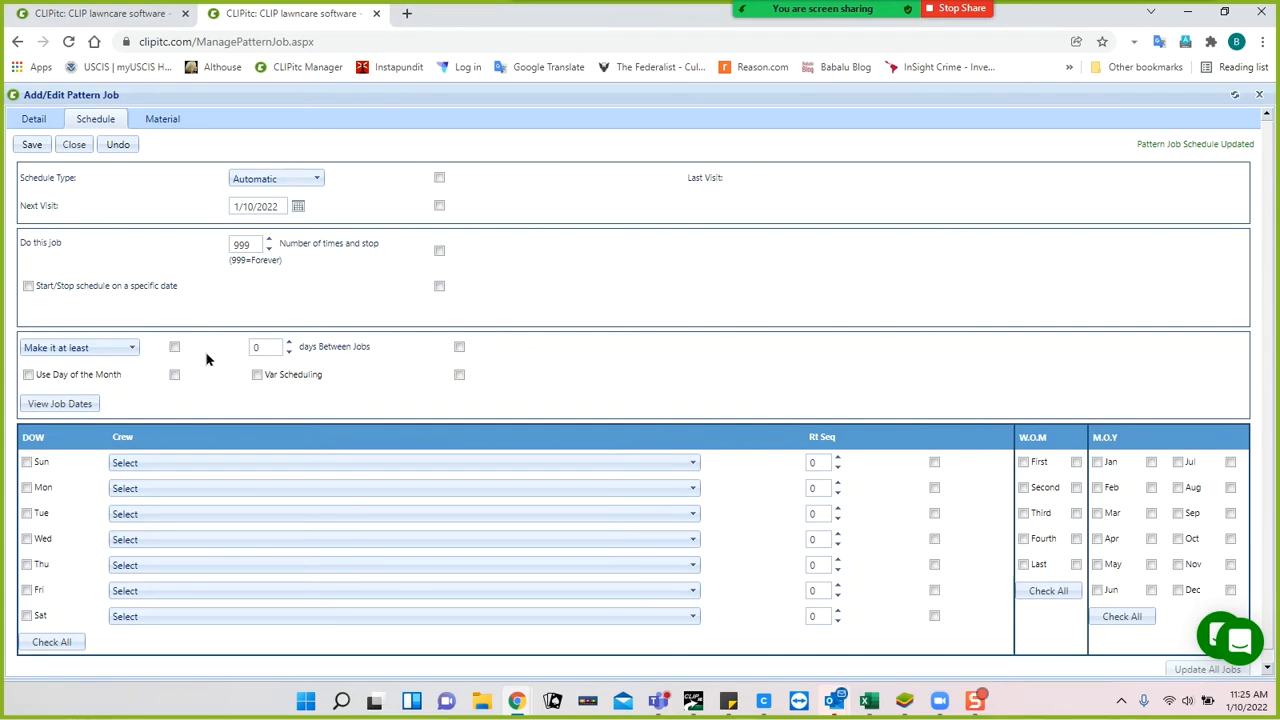
Set 4 days between jobs, tick Friday as a service day, and save the schedule.
click(262, 347)
text(4)
click(128, 349)
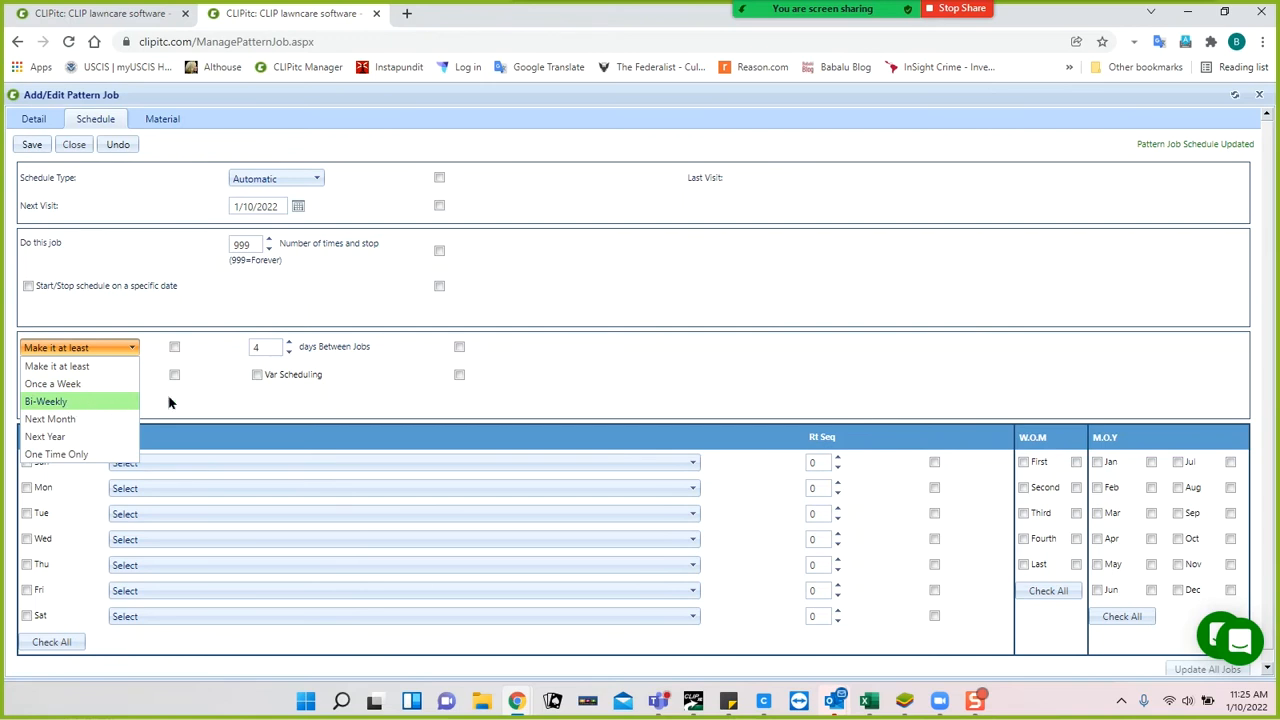
click(200, 400)
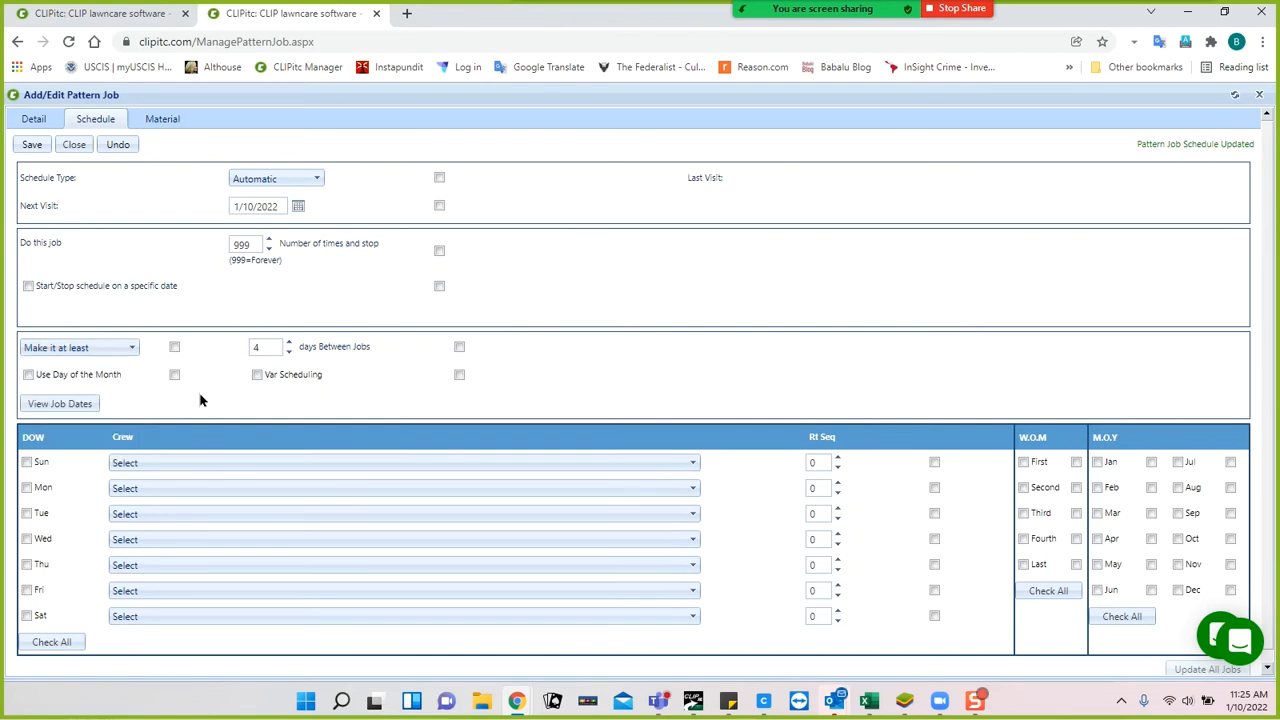
click(27, 590)
click(31, 144)
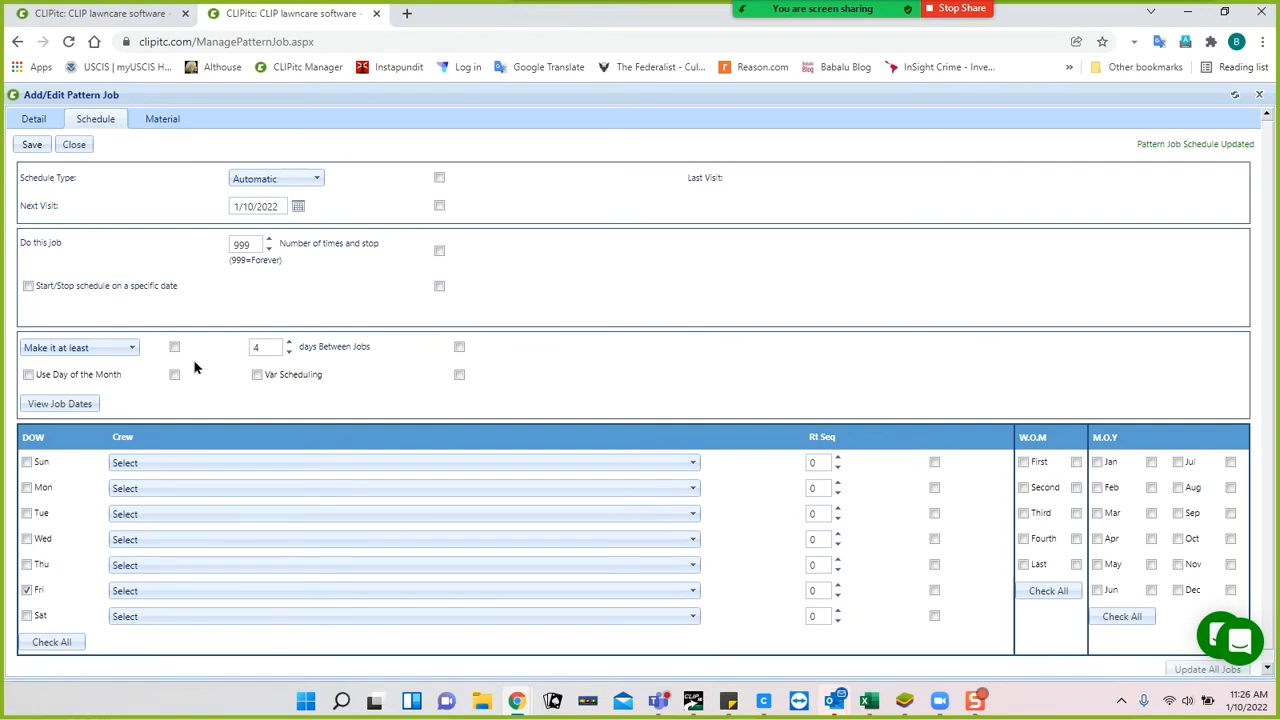
Make the job repeat Once a Week in every week of the month, April through November only.
click(127, 348)
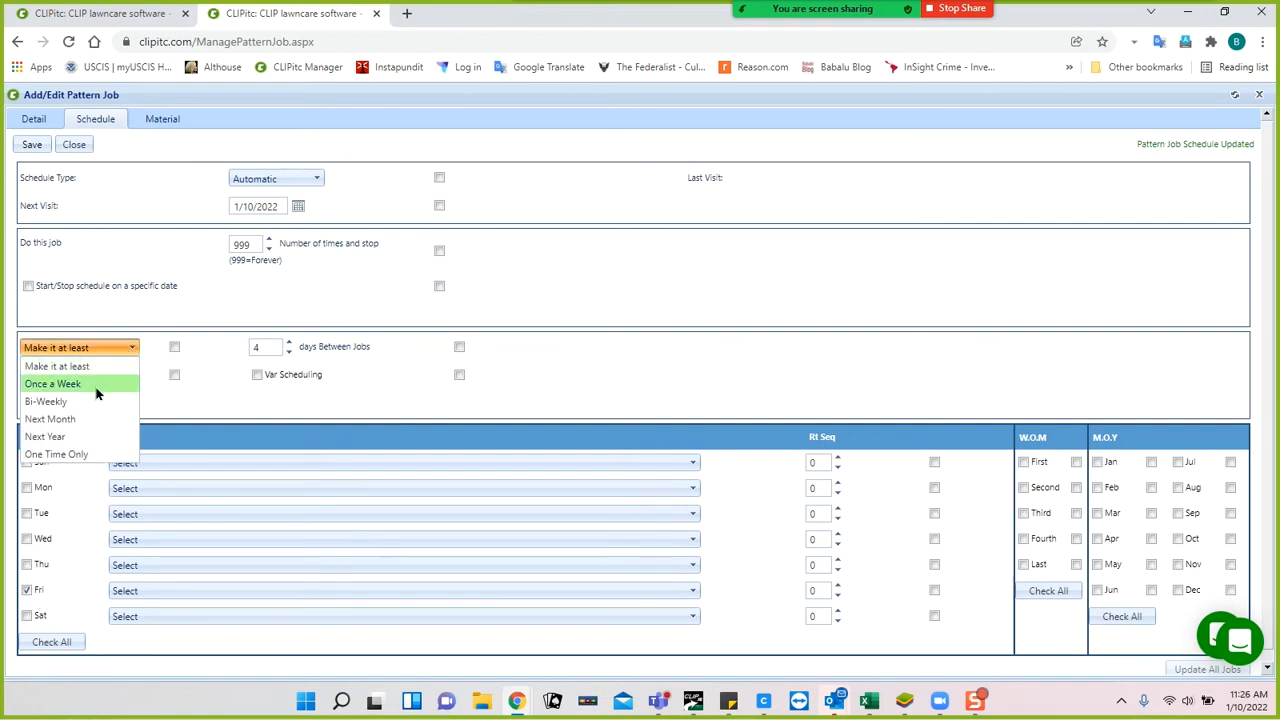
click(97, 383)
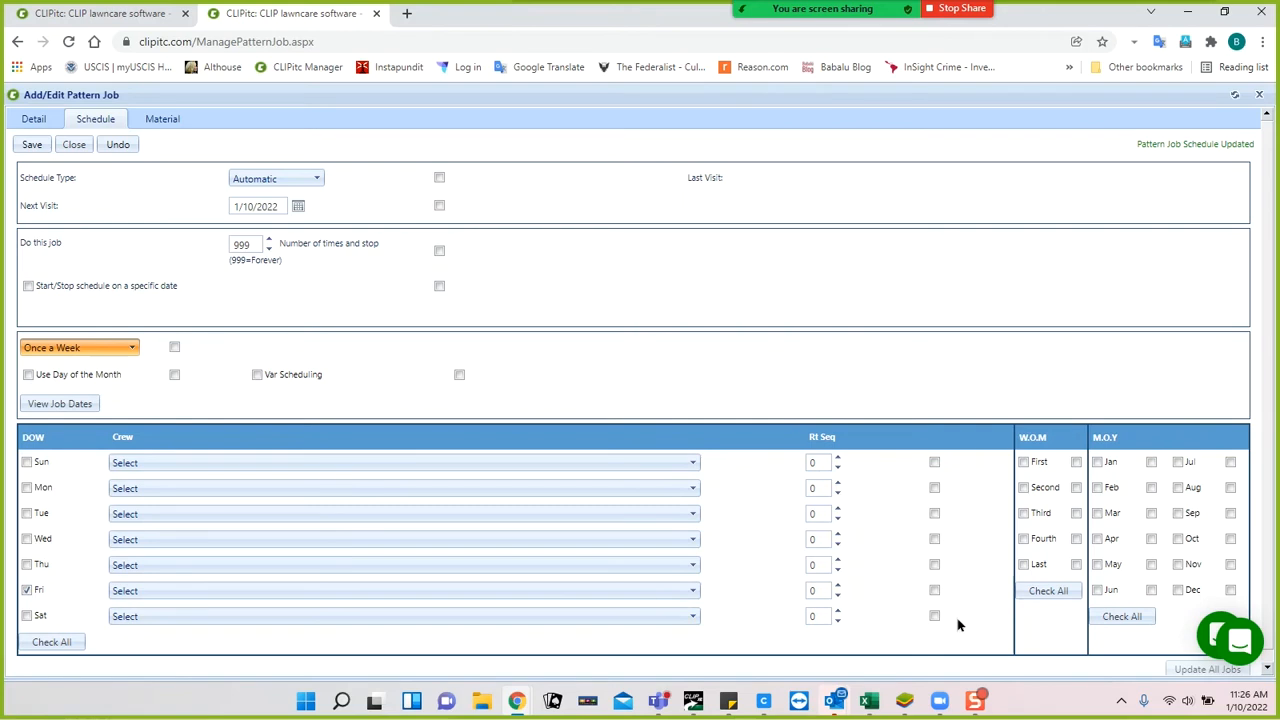
click(1048, 591)
click(1121, 616)
click(1098, 462)
click(1099, 488)
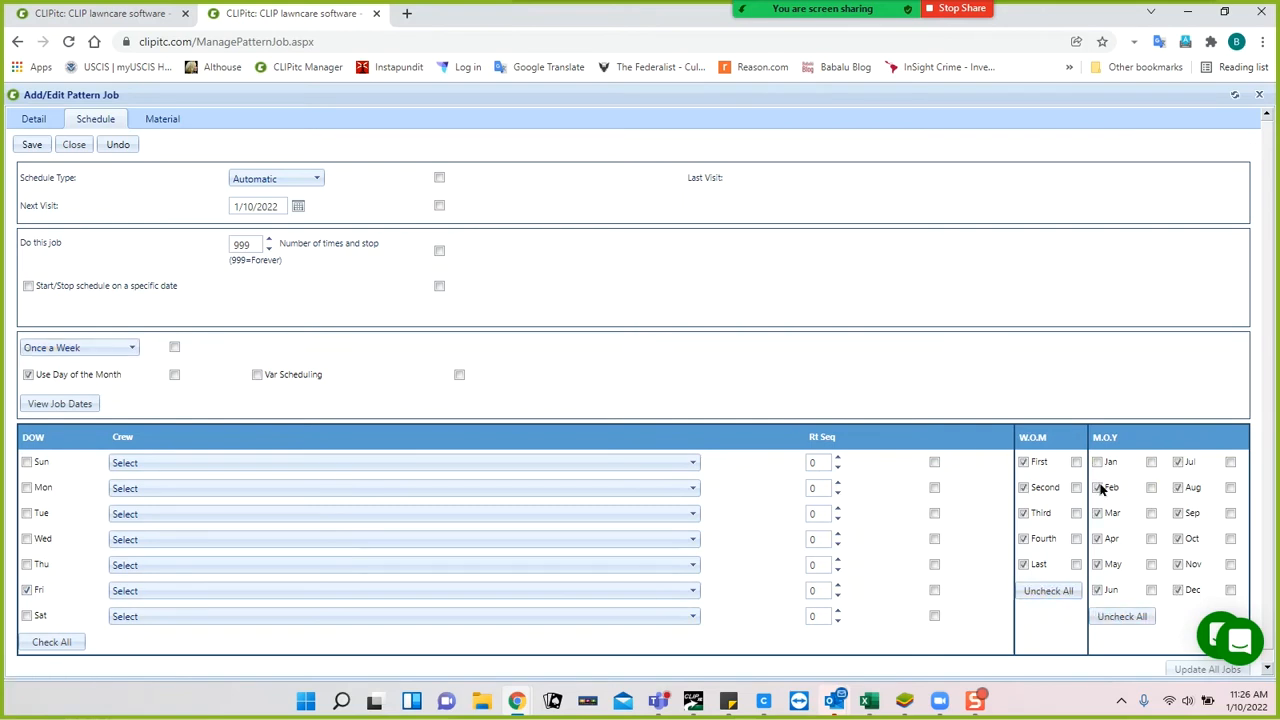
click(1100, 514)
click(1178, 590)
Switch the frequency back to 'Make it at least', add Monday through Thursday, and save.
click(130, 348)
click(90, 361)
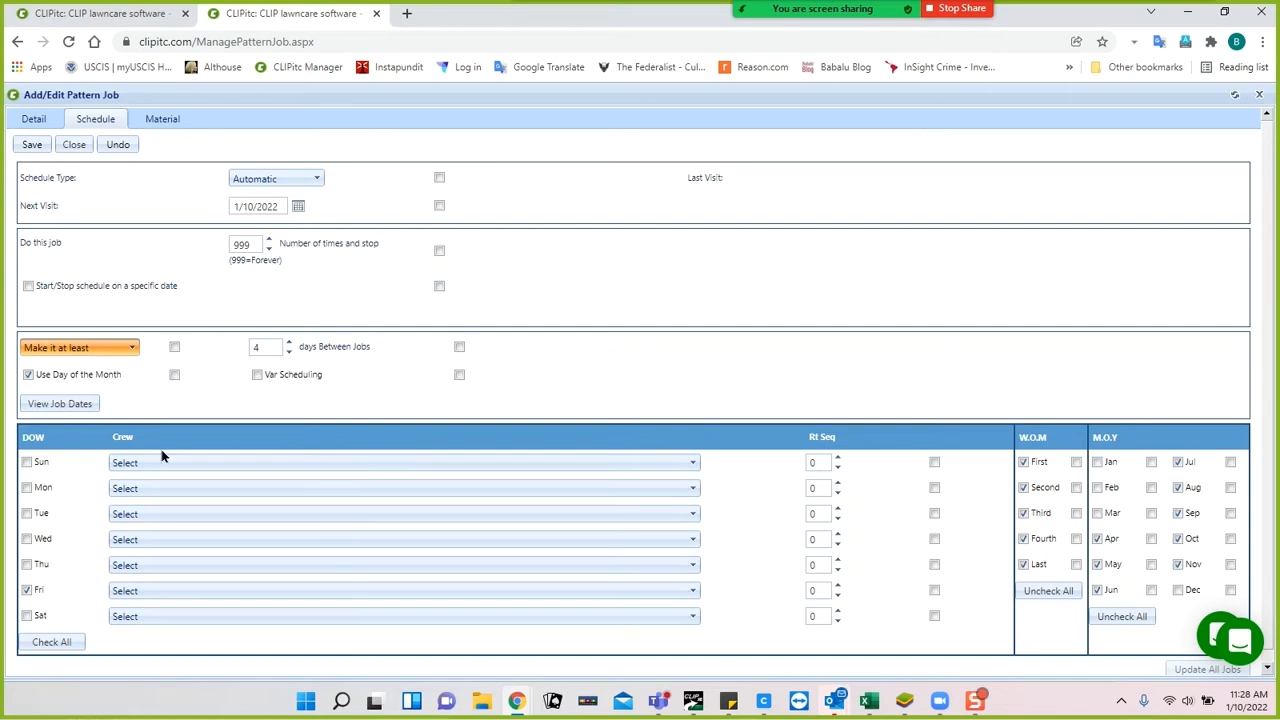
click(27, 488)
click(27, 513)
click(27, 539)
click(27, 564)
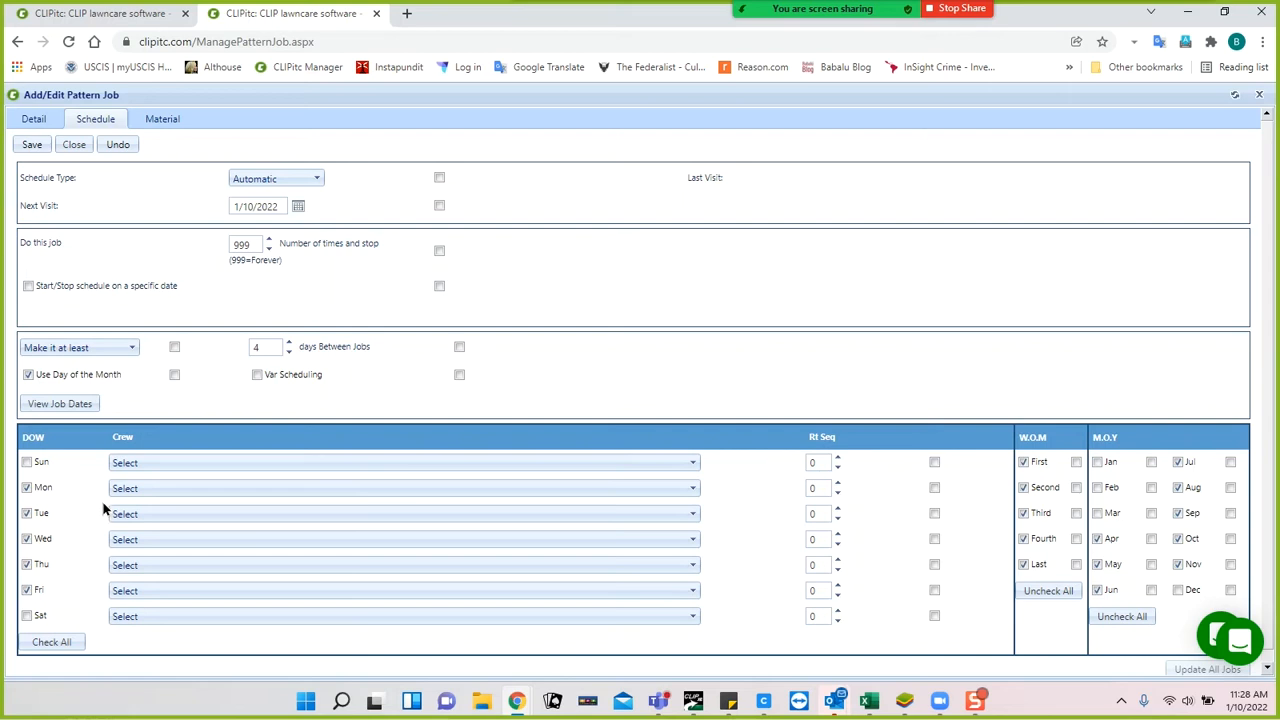
click(132, 350)
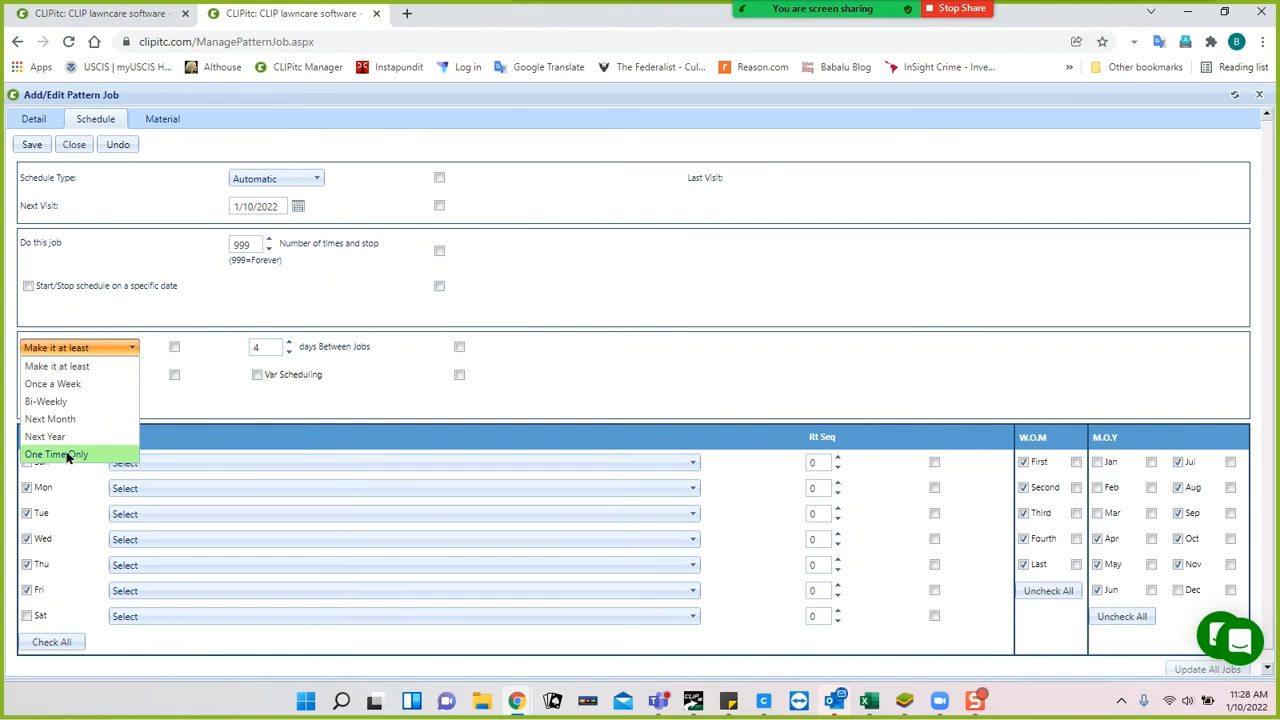
click(184, 390)
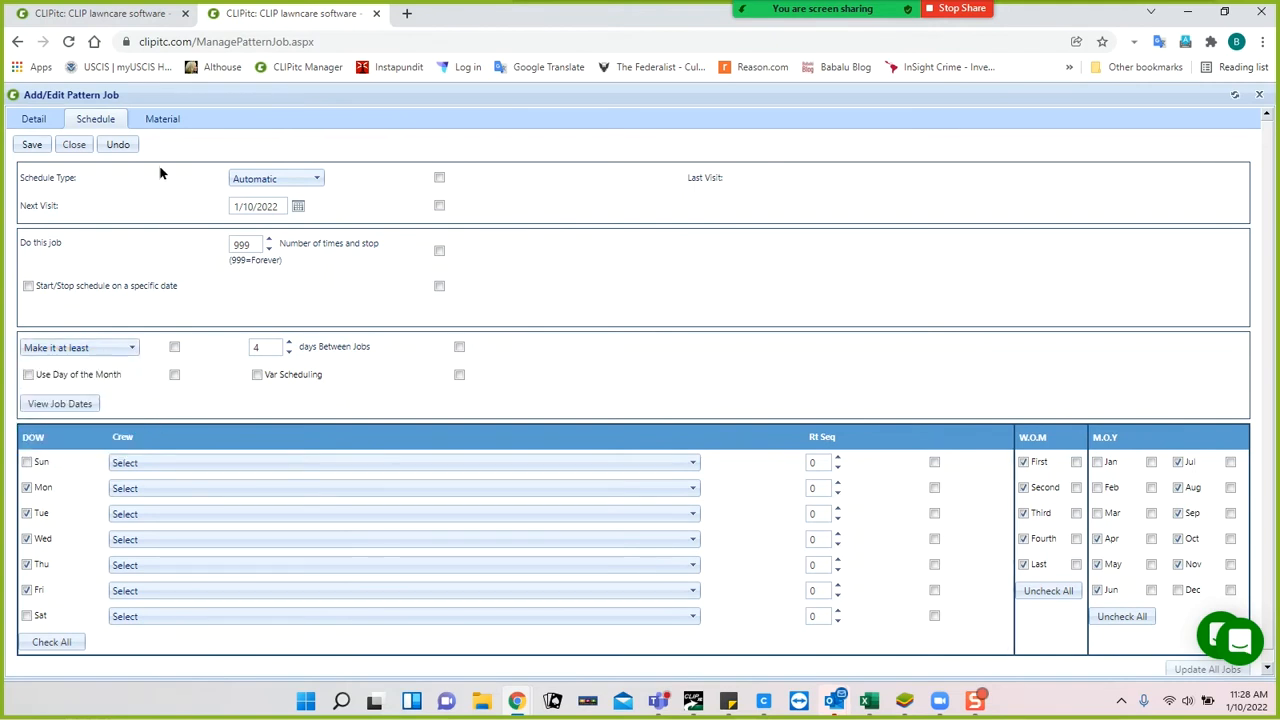
click(41, 146)
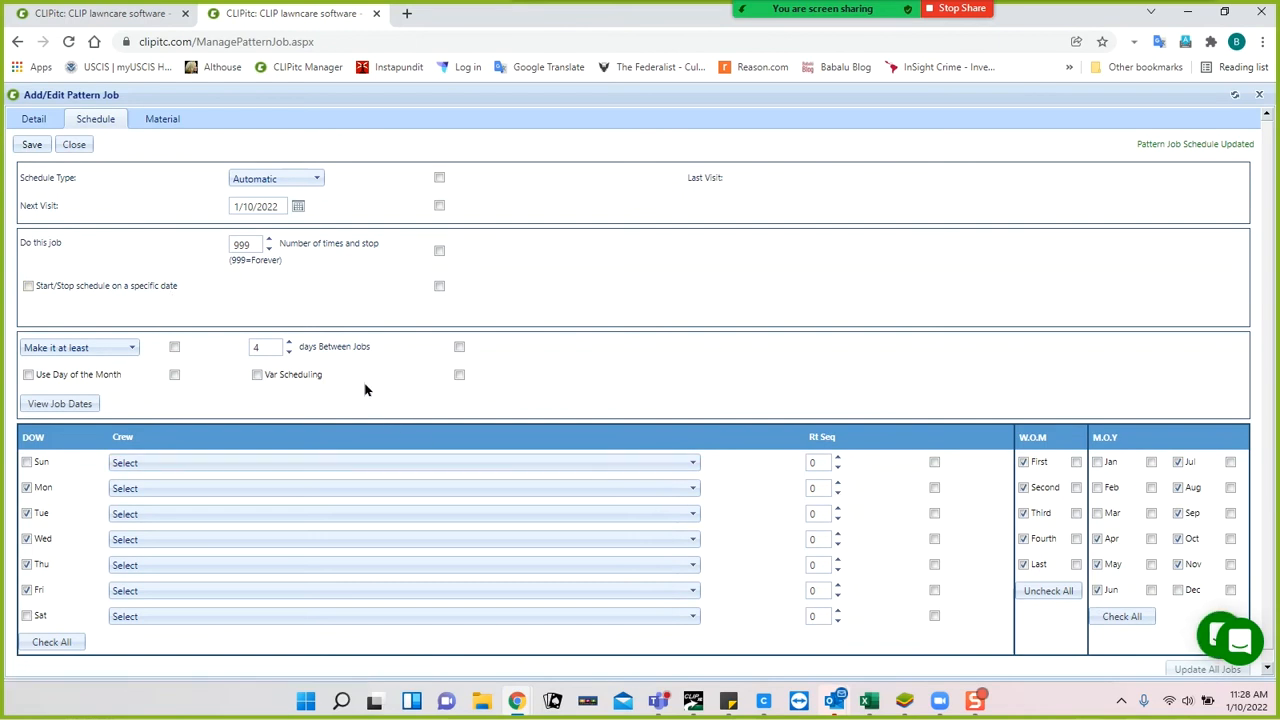
Check the job's empty Material tab, then return to the Customers page in the other browser tab.
click(158, 121)
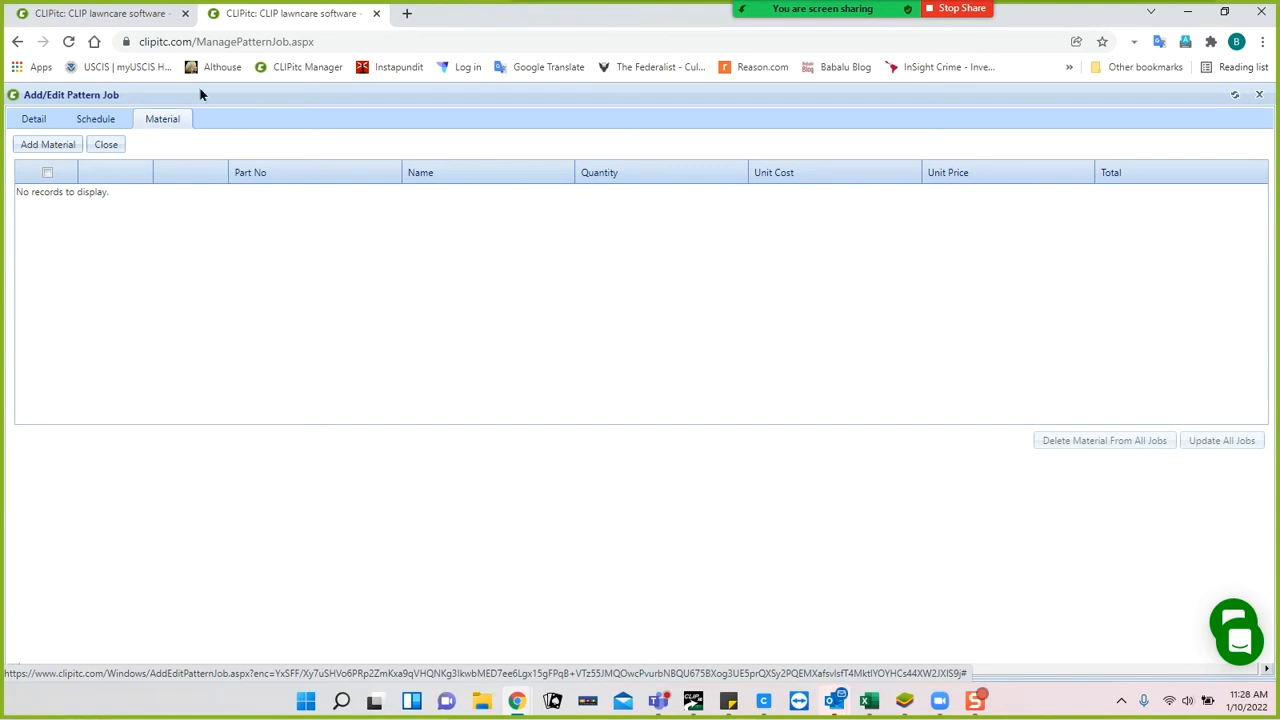
click(122, 14)
mouse_move(282, 128)
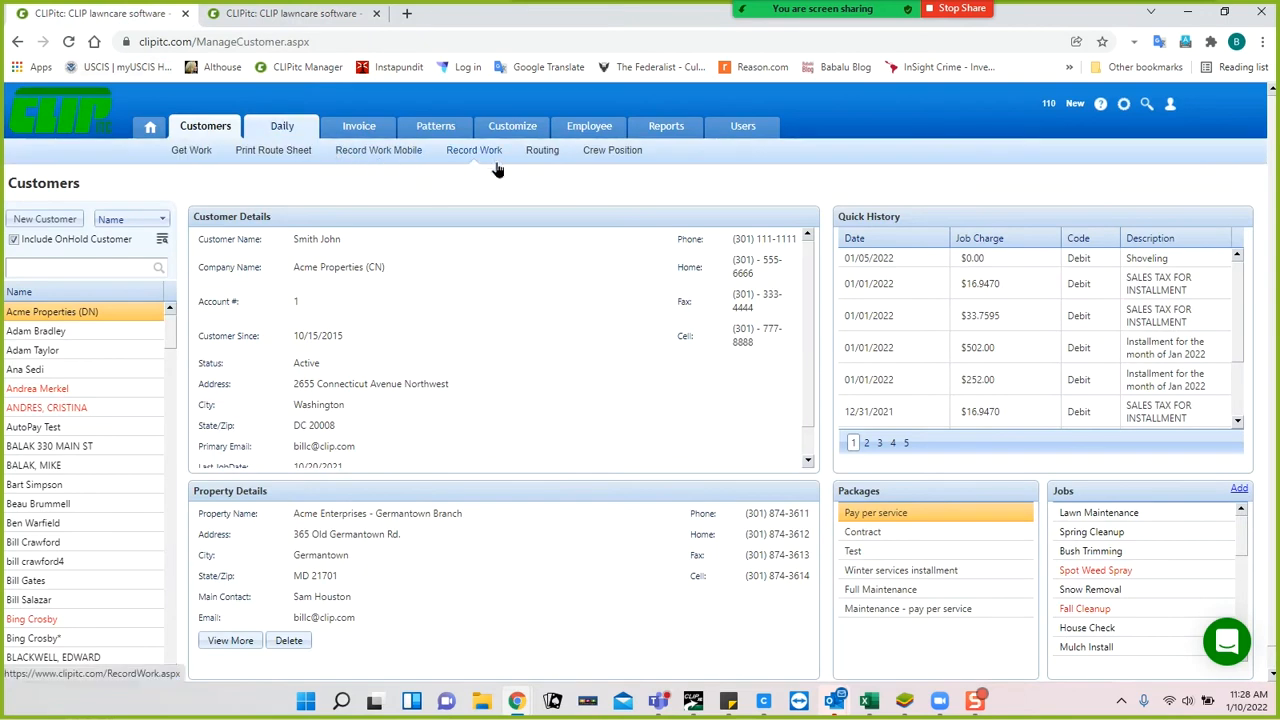
Open Customize > Change Lists > Material to view the 15 defined materials.
mouse_move(512, 132)
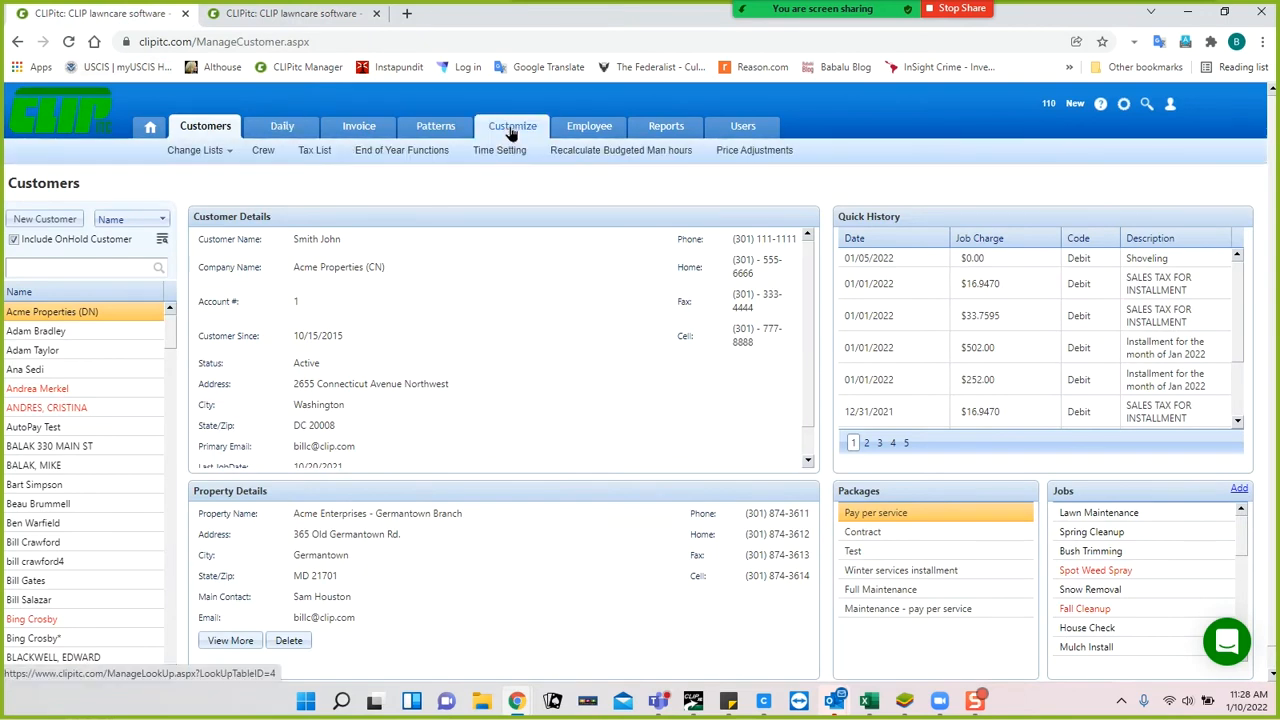
click(512, 127)
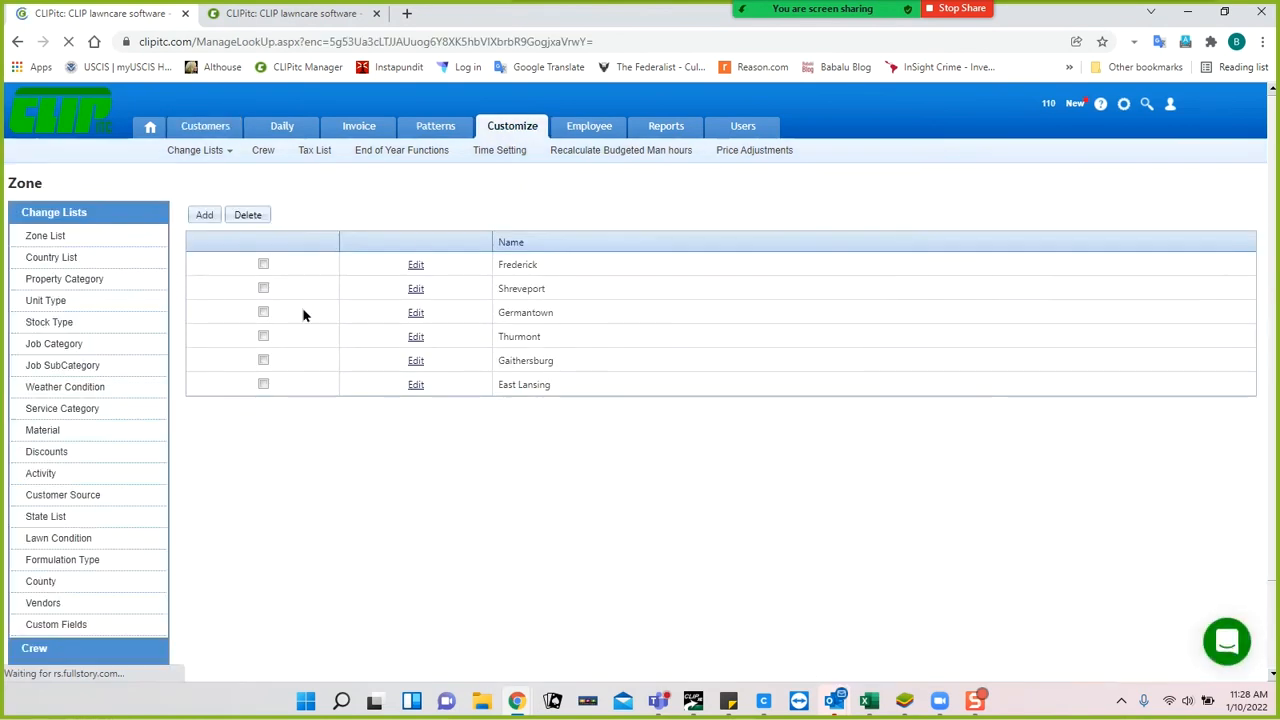
click(45, 432)
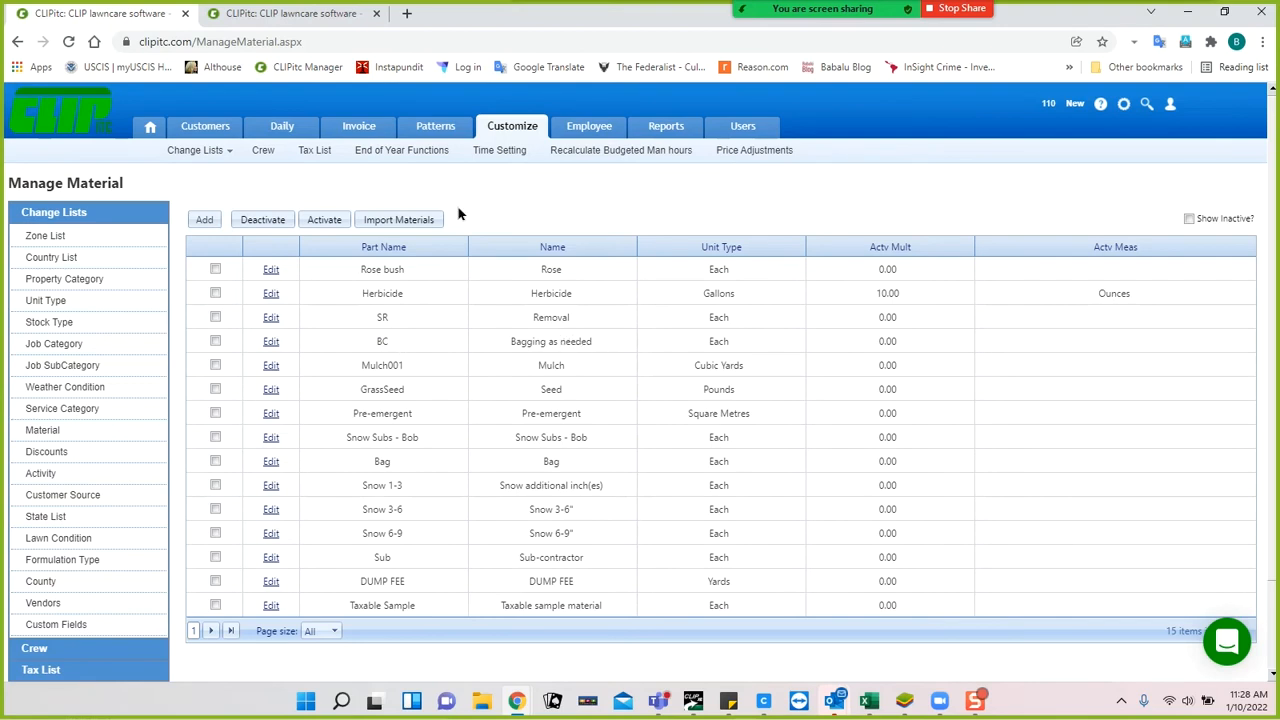
Add material BC, Bagging as needed, to the pattern job at unit cost 1.00 and unit price 5.00.
click(253, 17)
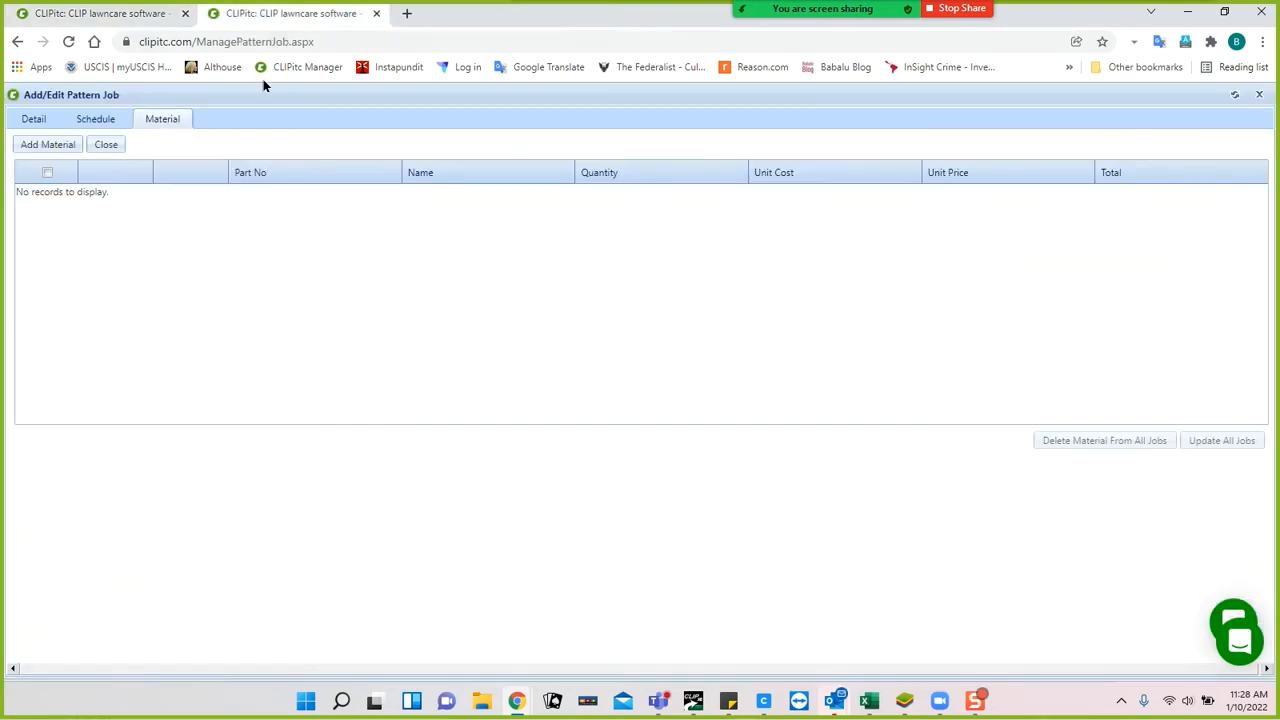
click(52, 146)
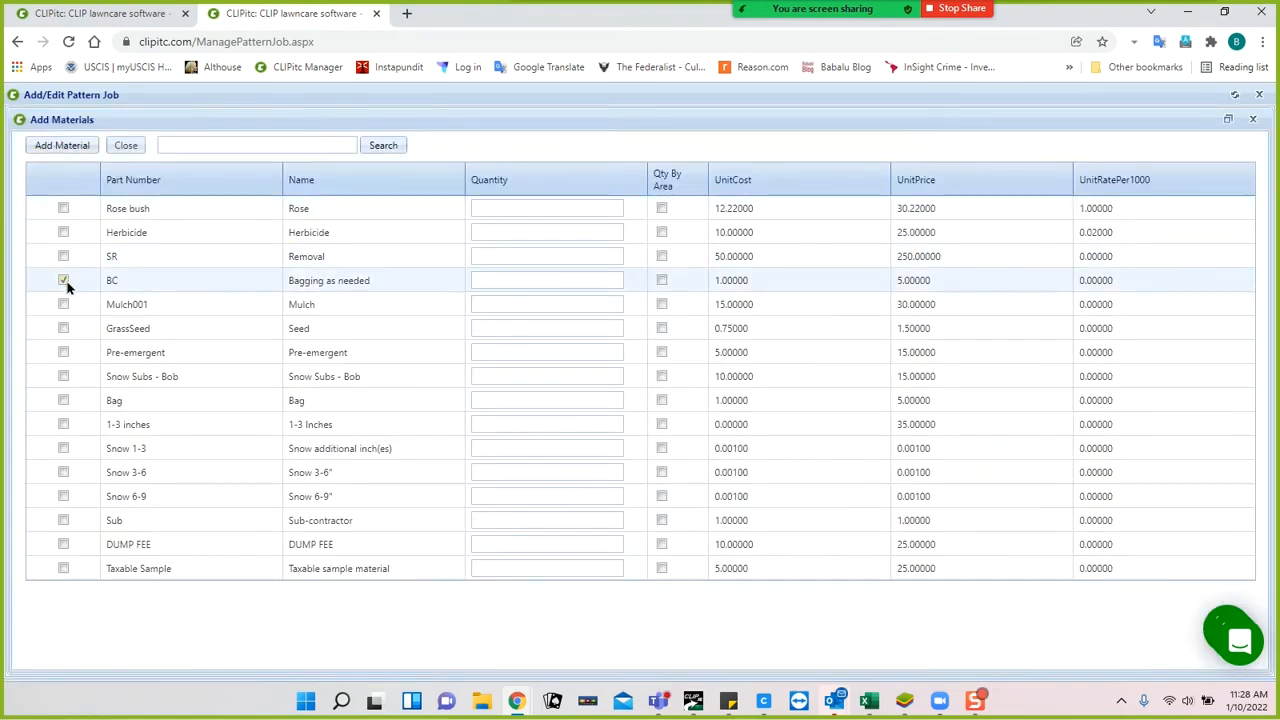
click(487, 280)
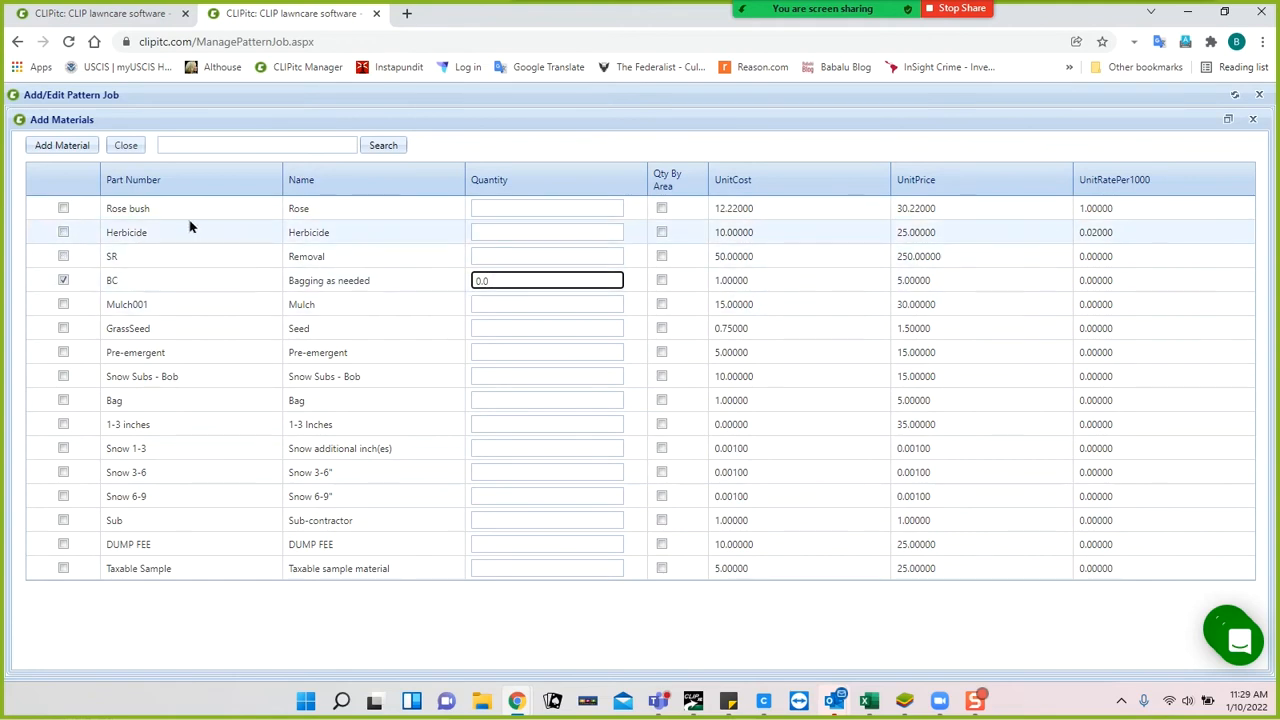
click(72, 150)
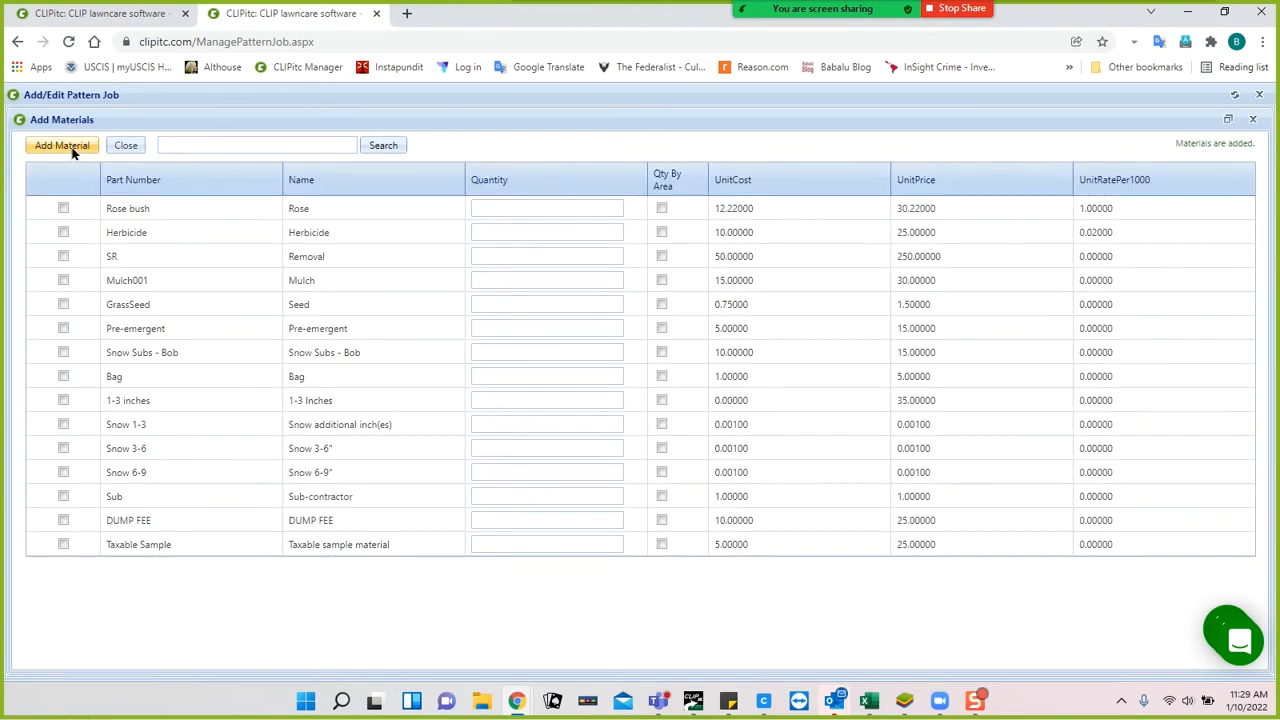
click(126, 145)
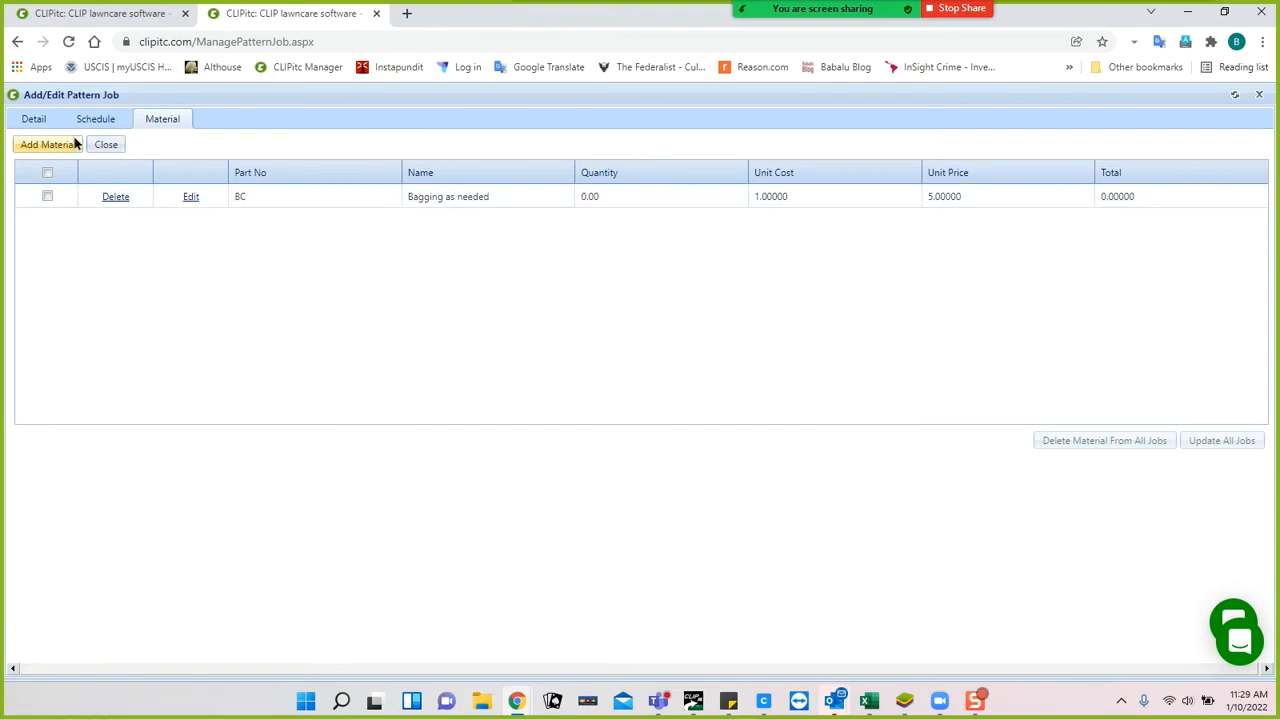
Re-save the Mowing job's Monday–Friday, April–November schedule and return to its Detail form.
click(34, 120)
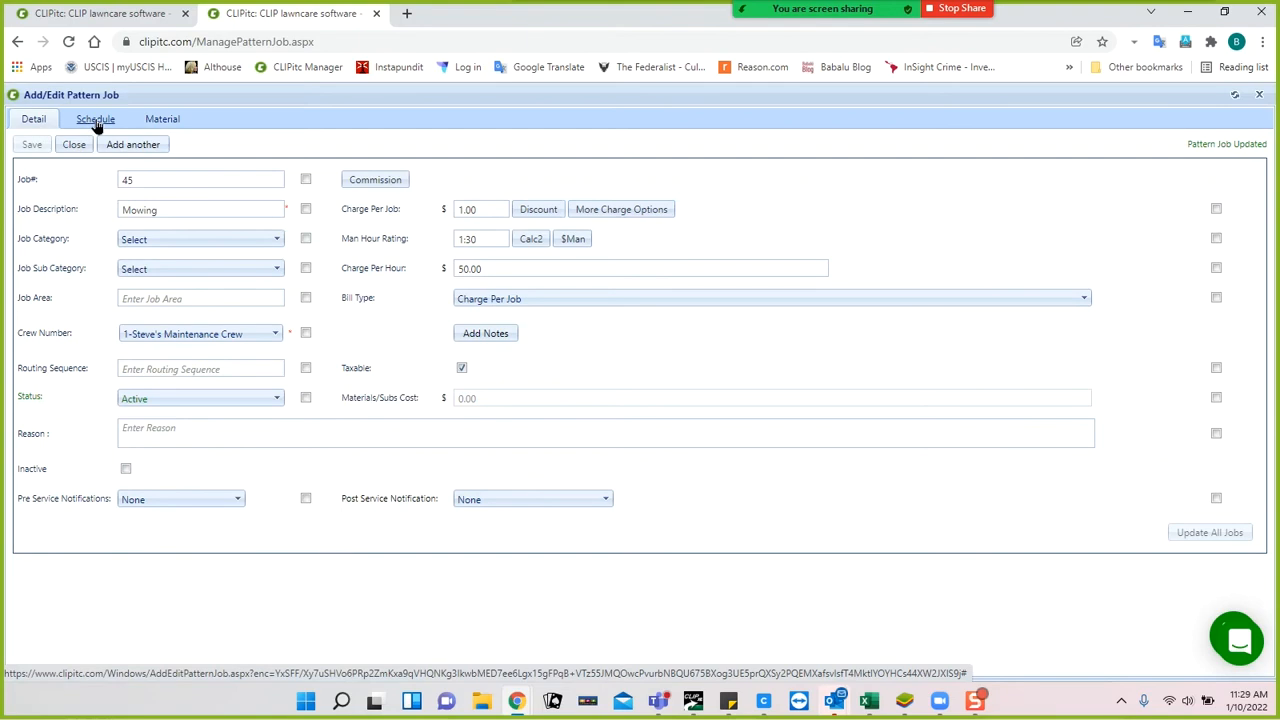
click(97, 125)
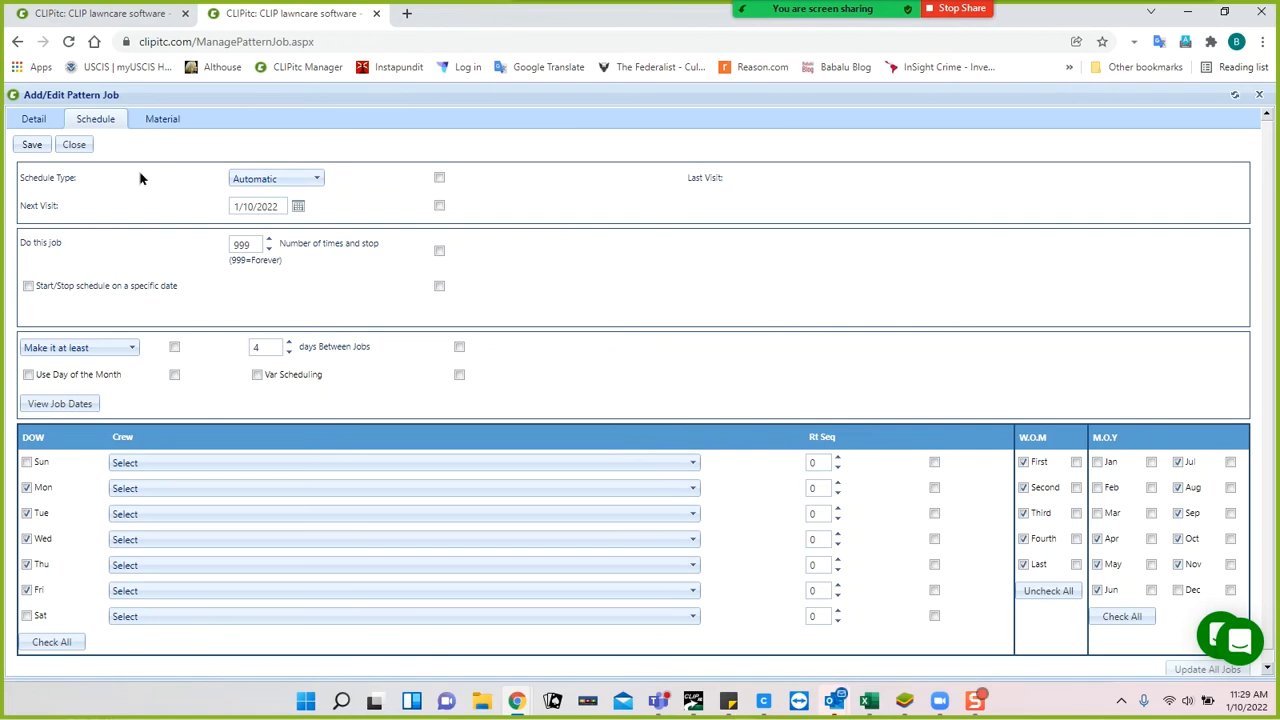
click(31, 145)
click(40, 120)
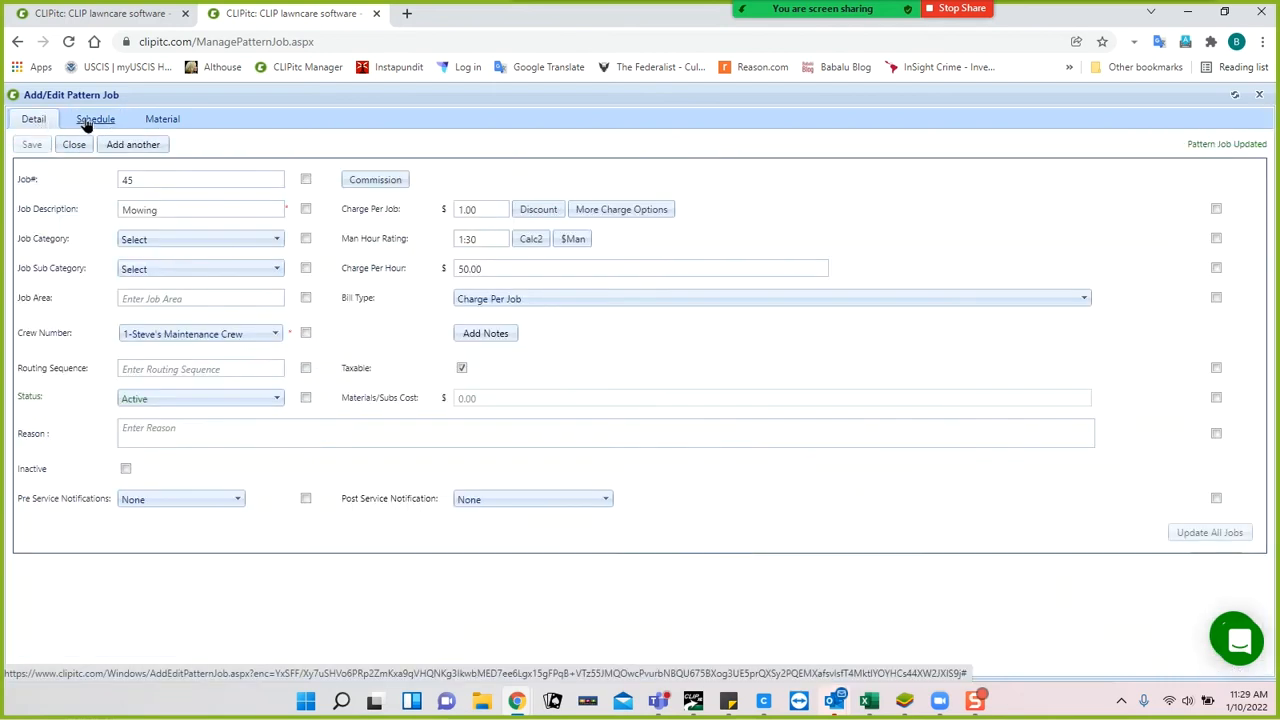
click(90, 120)
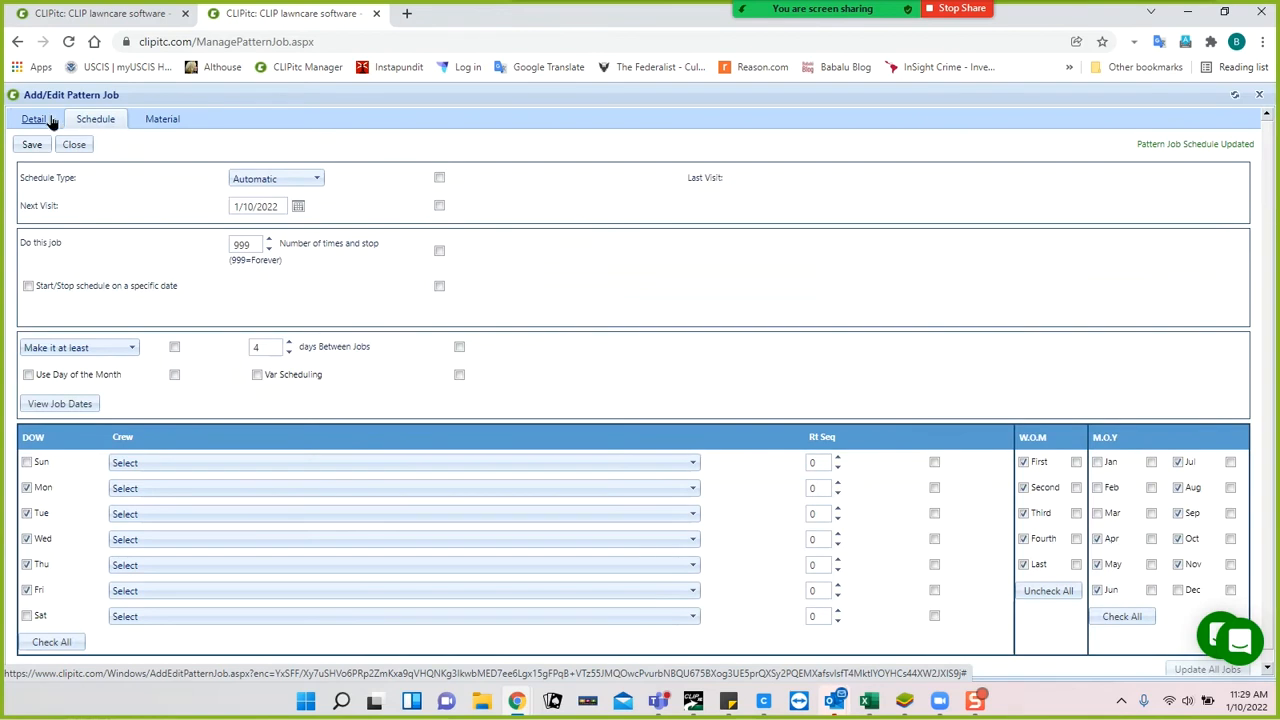
click(58, 120)
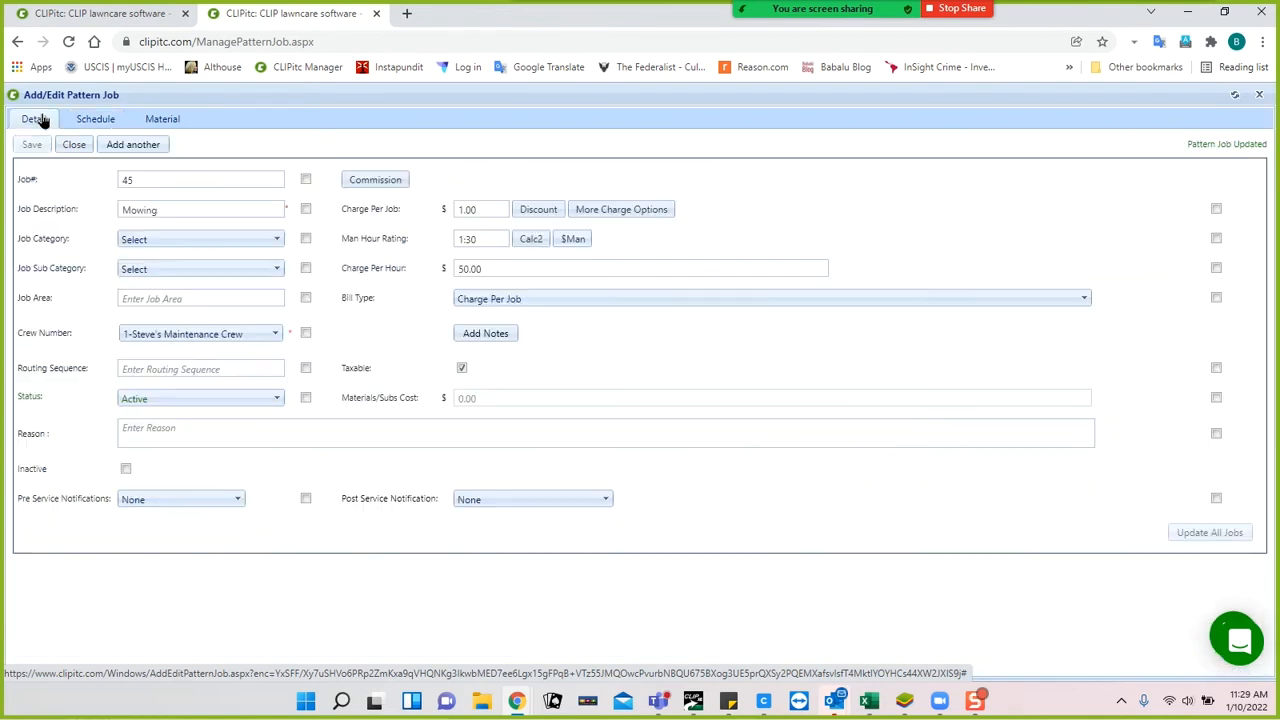
Start a new pattern job numbered 200 with the description Ice Melt.
click(120, 146)
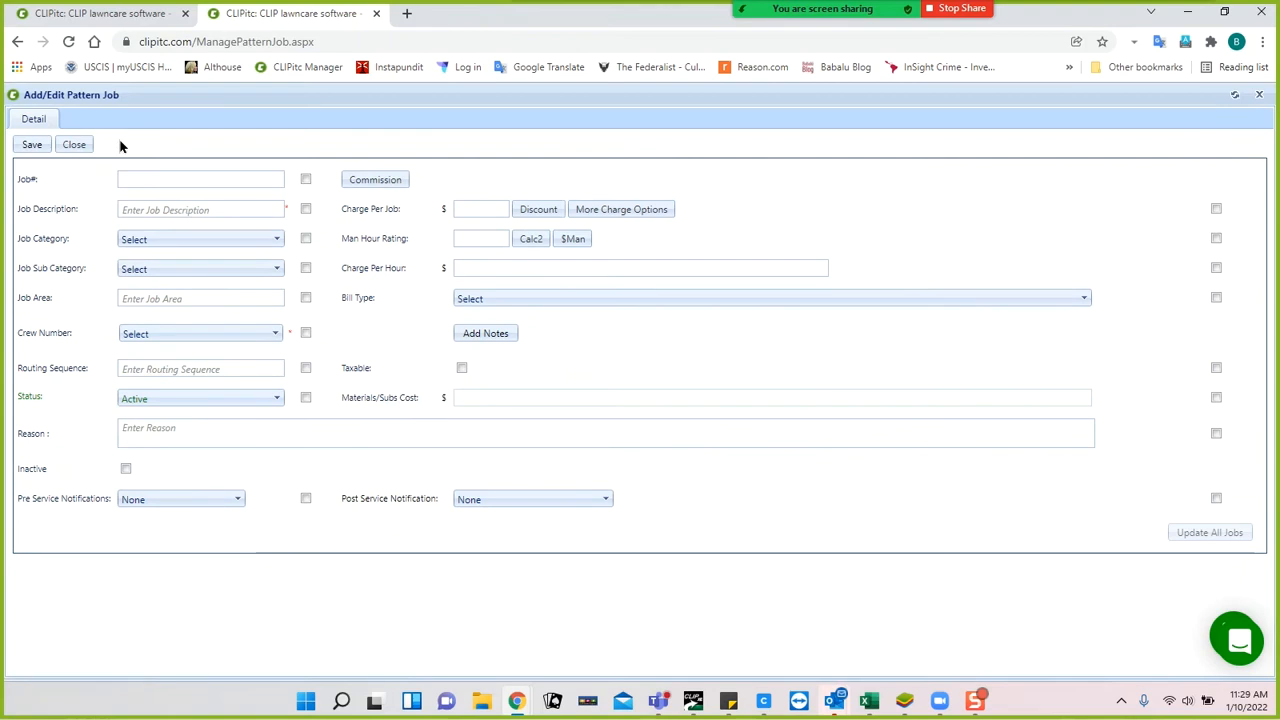
click(136, 178)
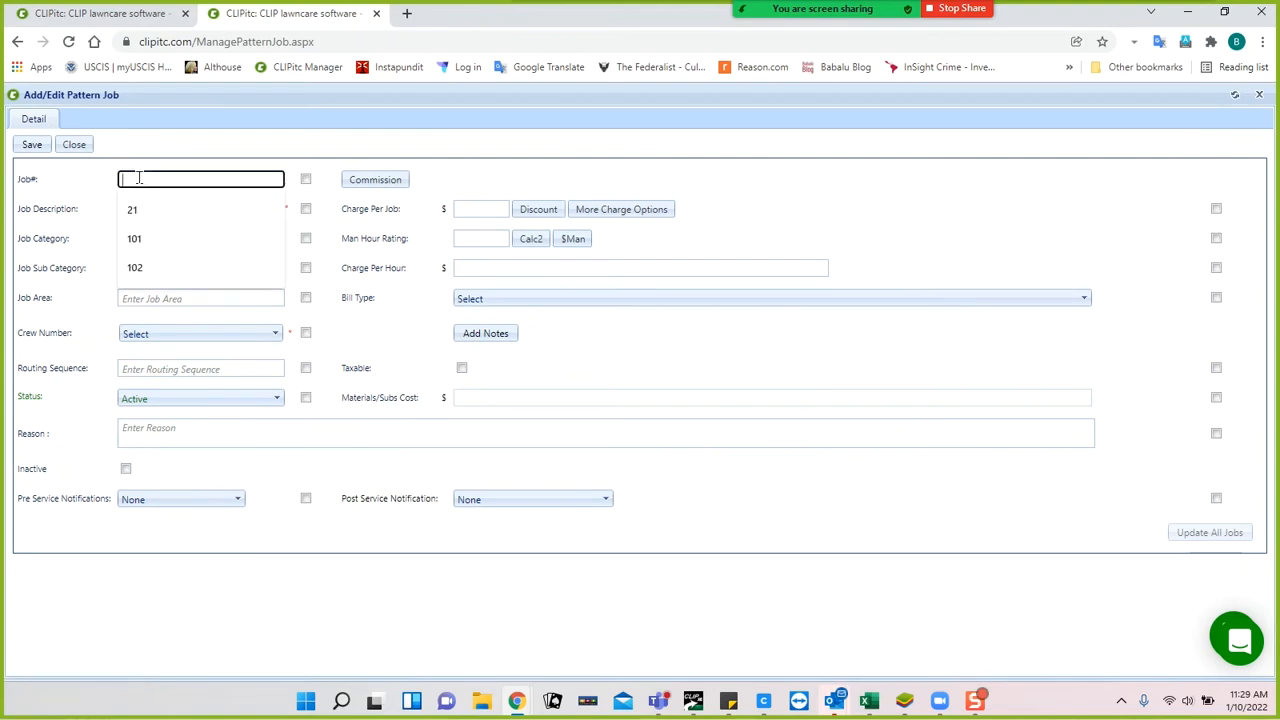
click(97, 208)
click(148, 182)
click(149, 179)
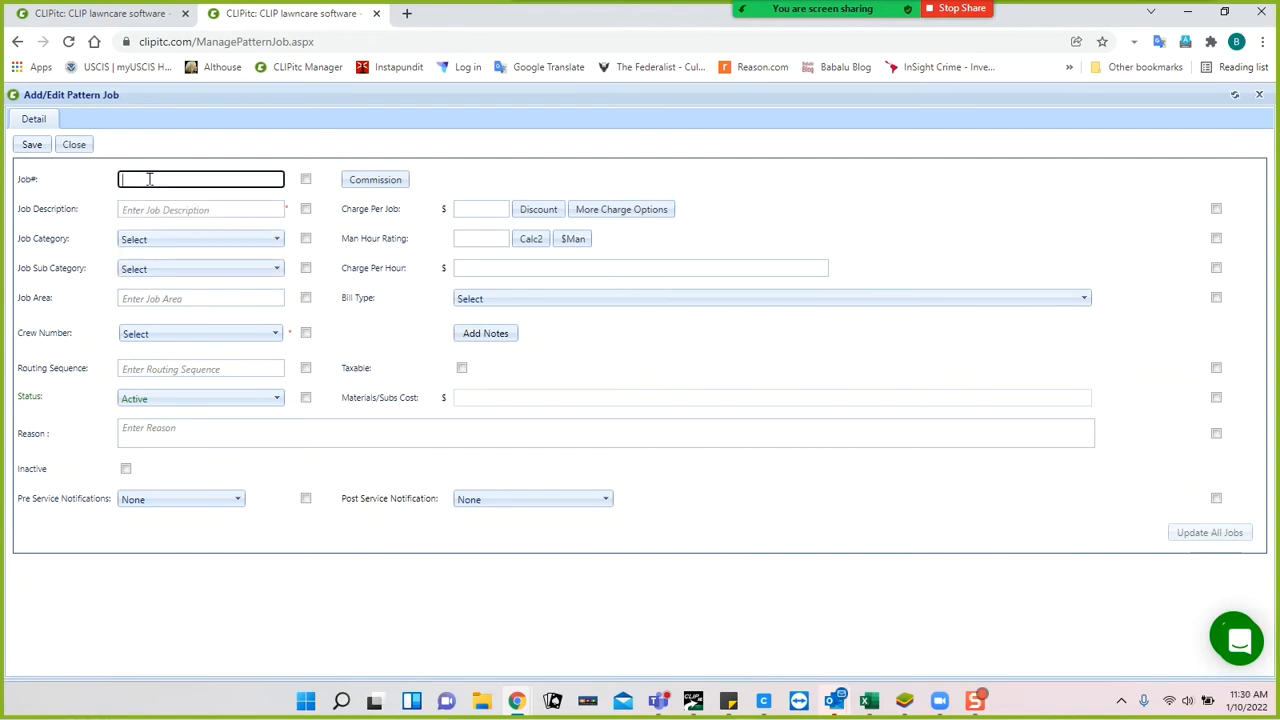
text(200)
click(173, 209)
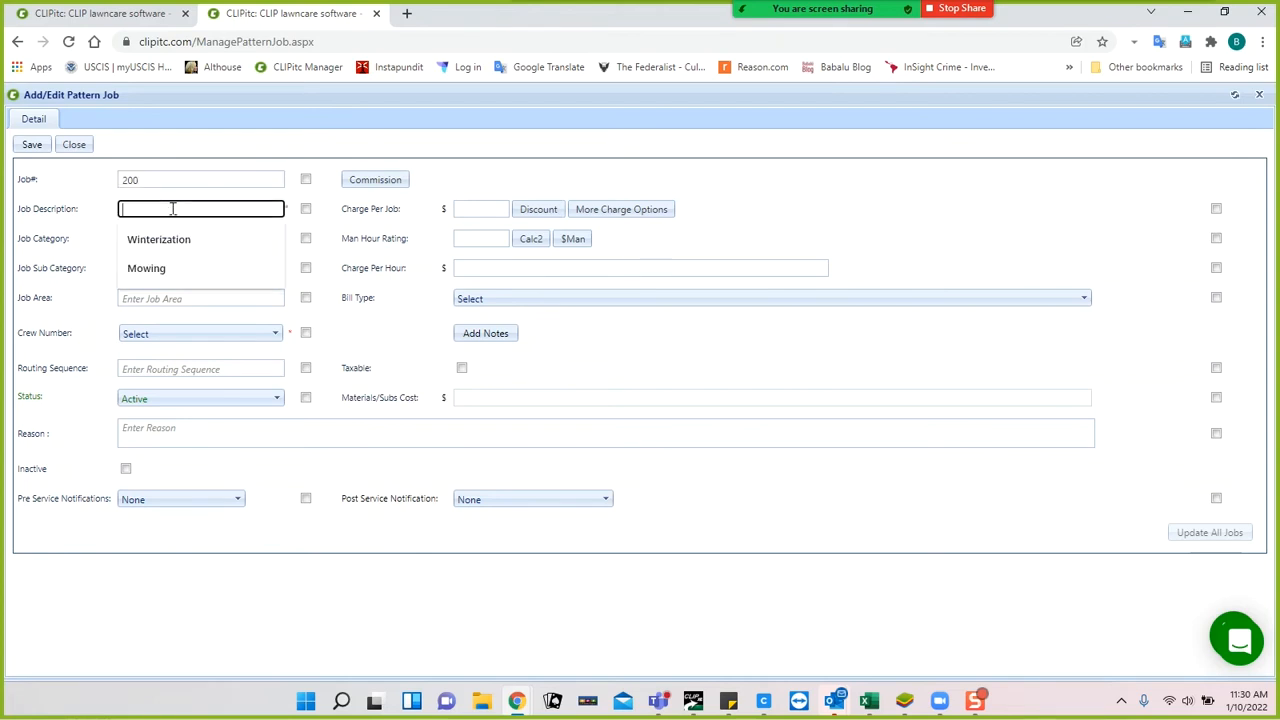
text(lo)
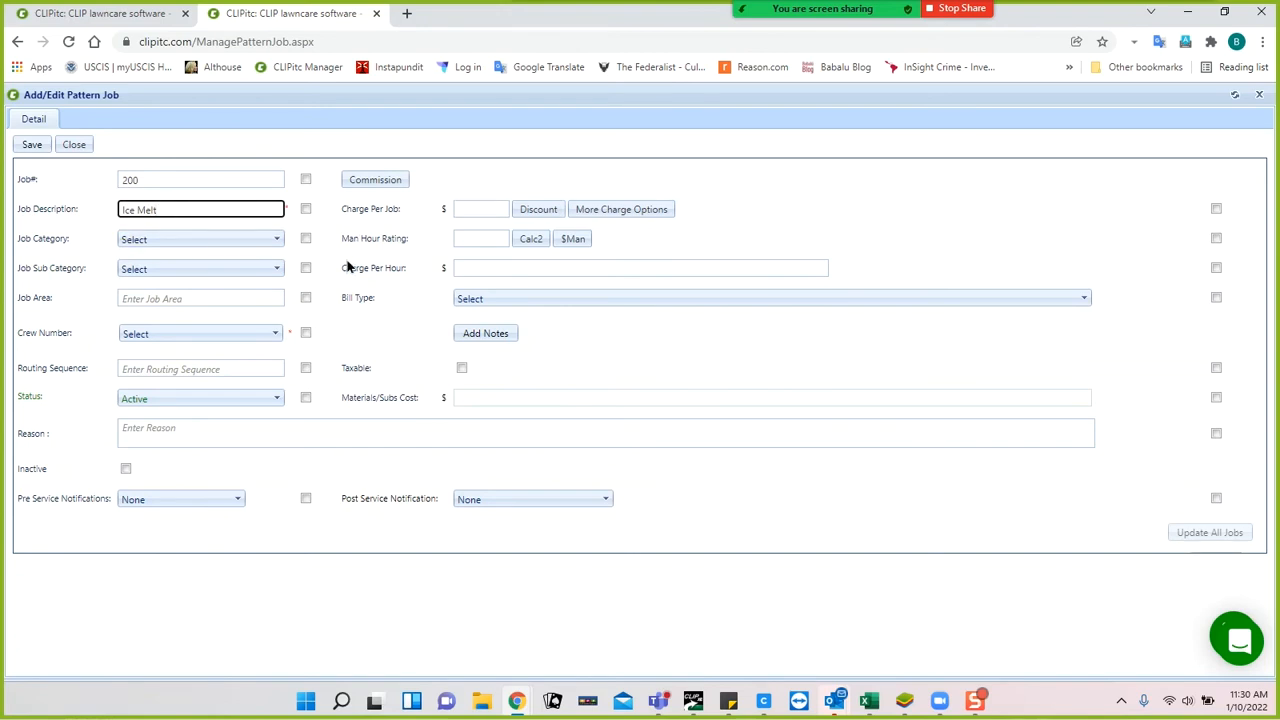
Assign crew 20-Plow truck 1, save, and set the bill type to Charge Per Job.
click(273, 335)
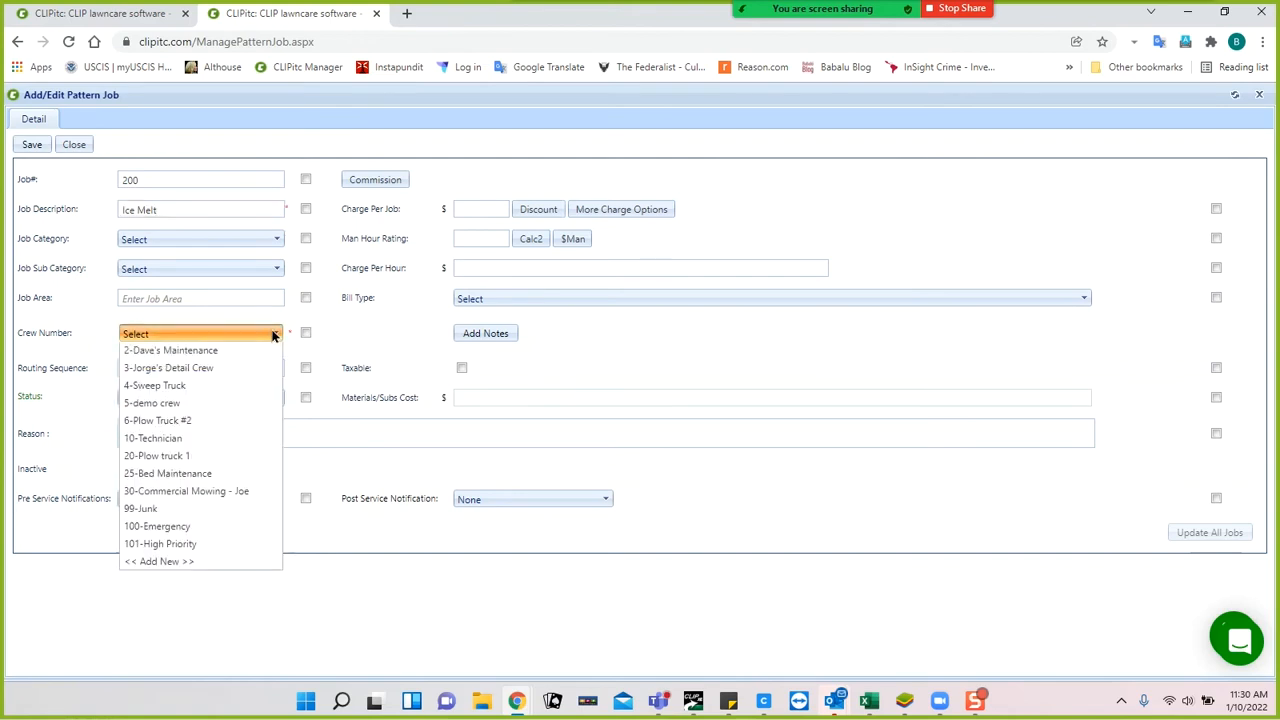
click(180, 492)
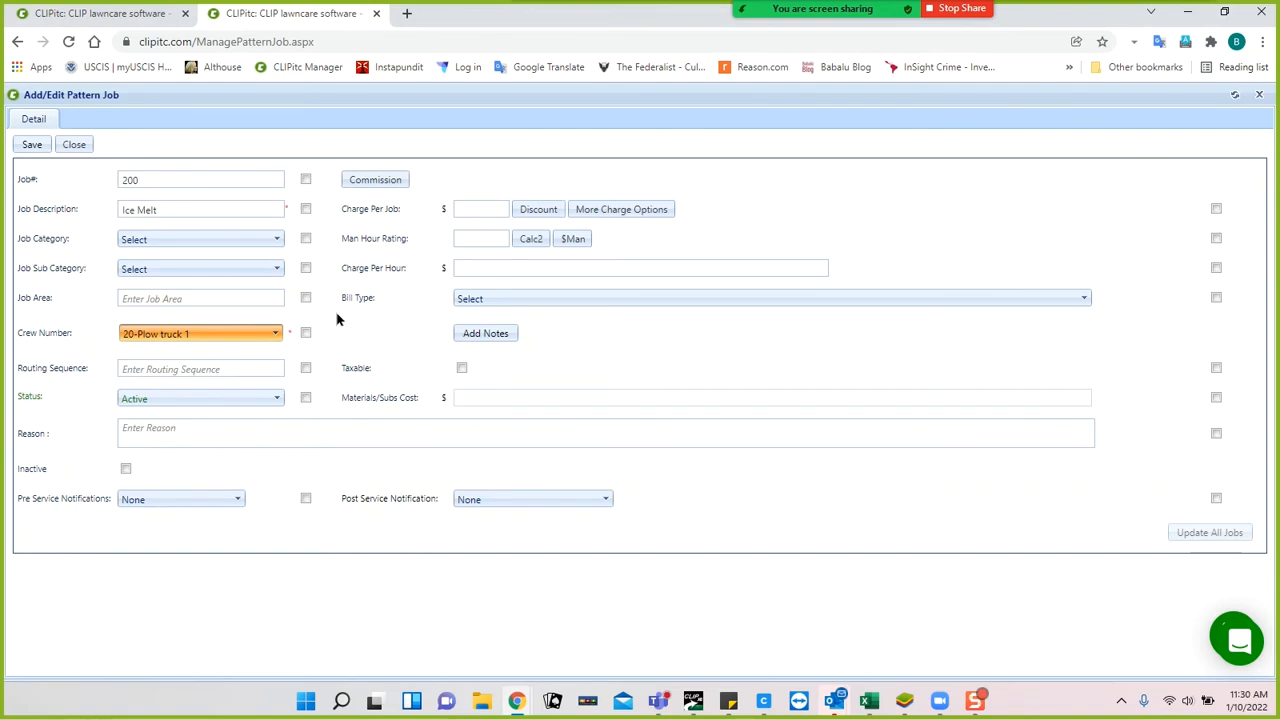
click(32, 145)
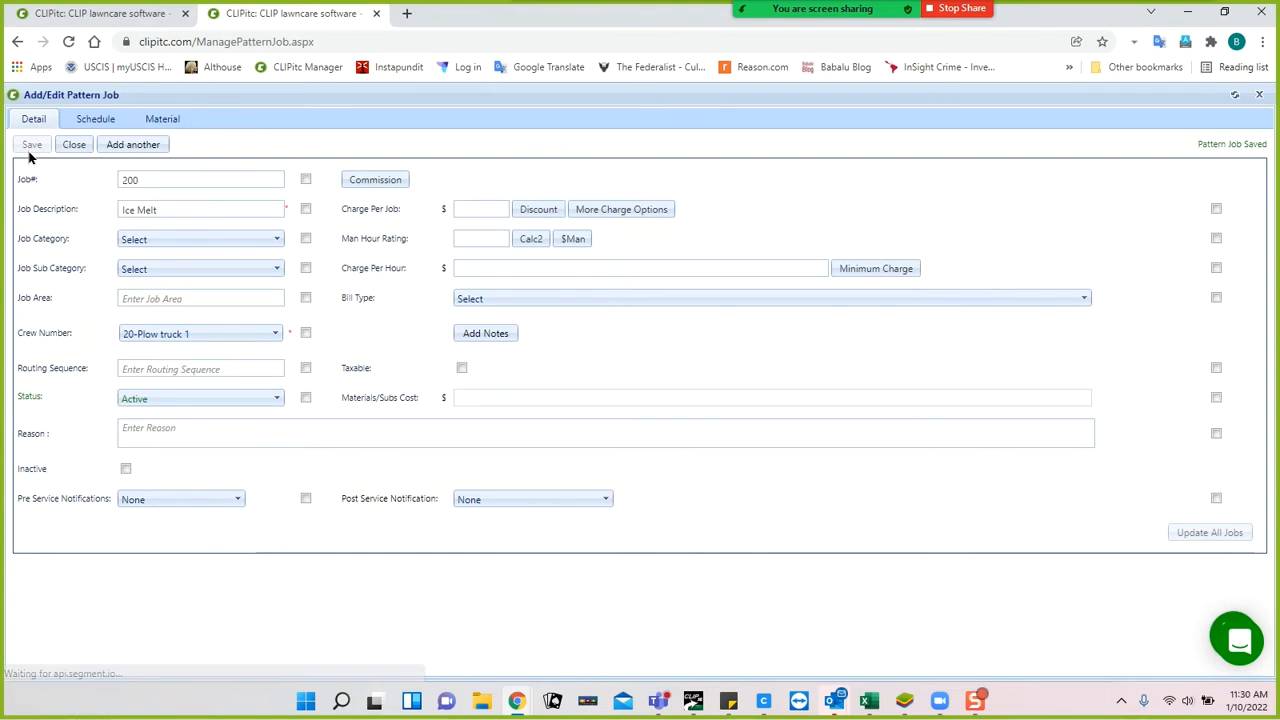
click(497, 300)
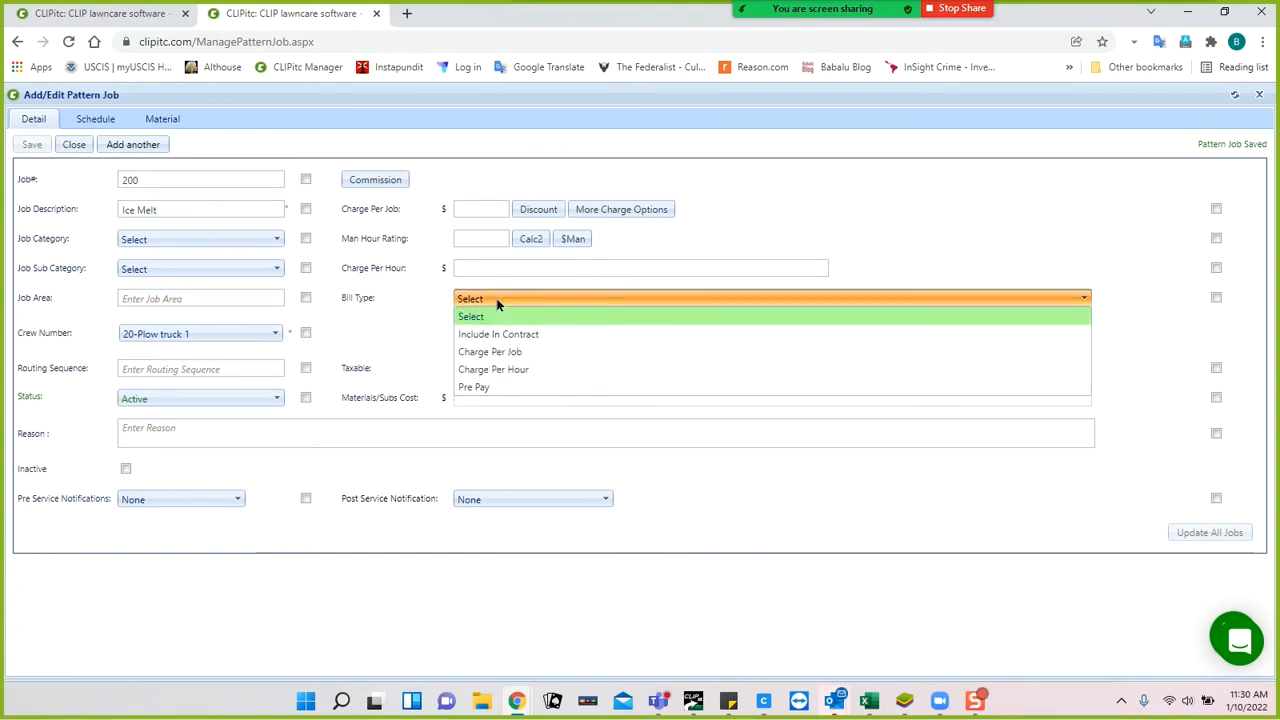
click(509, 354)
click(31, 145)
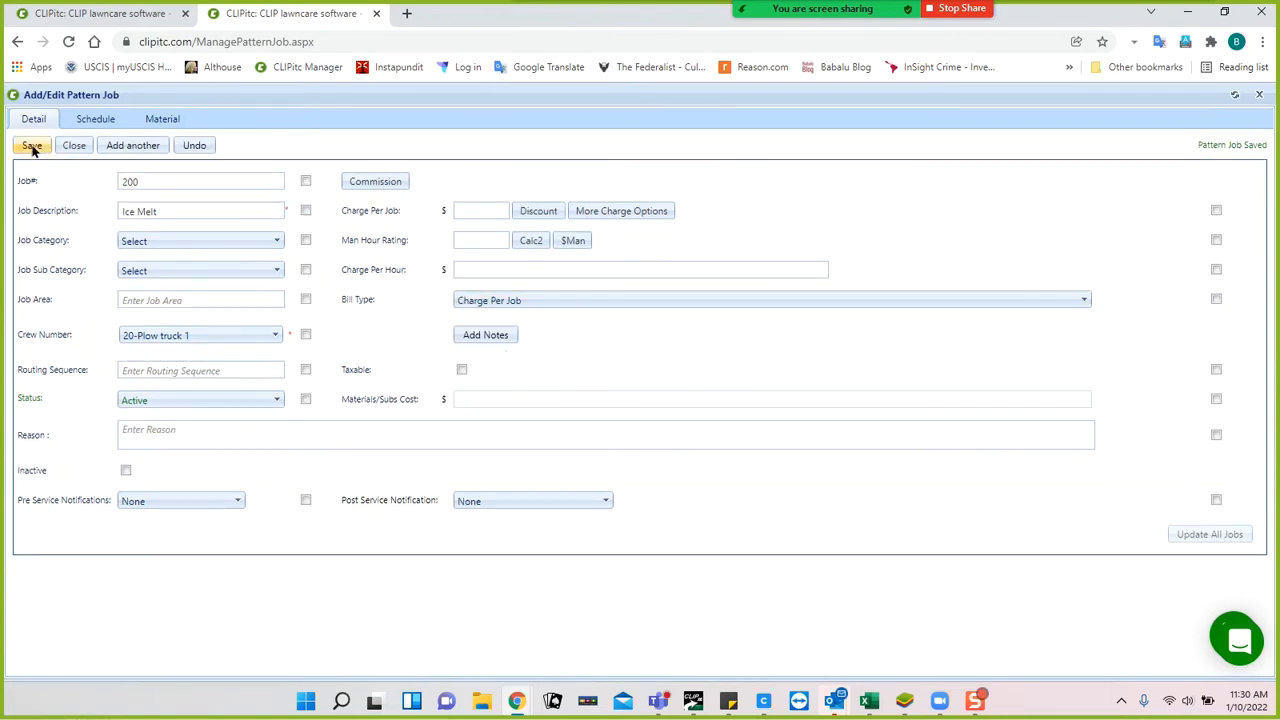
click(94, 119)
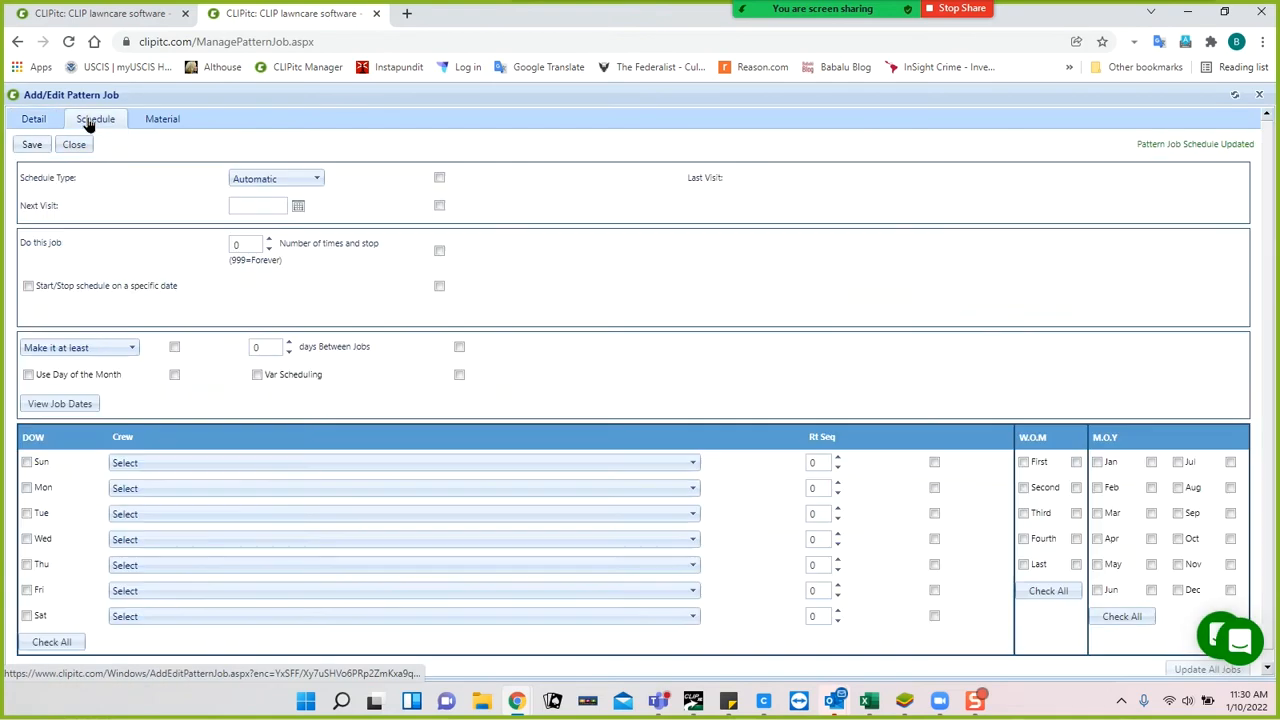
Put the Ice Melt job 200 on a Zone schedule repeating 999 times, and save.
click(272, 181)
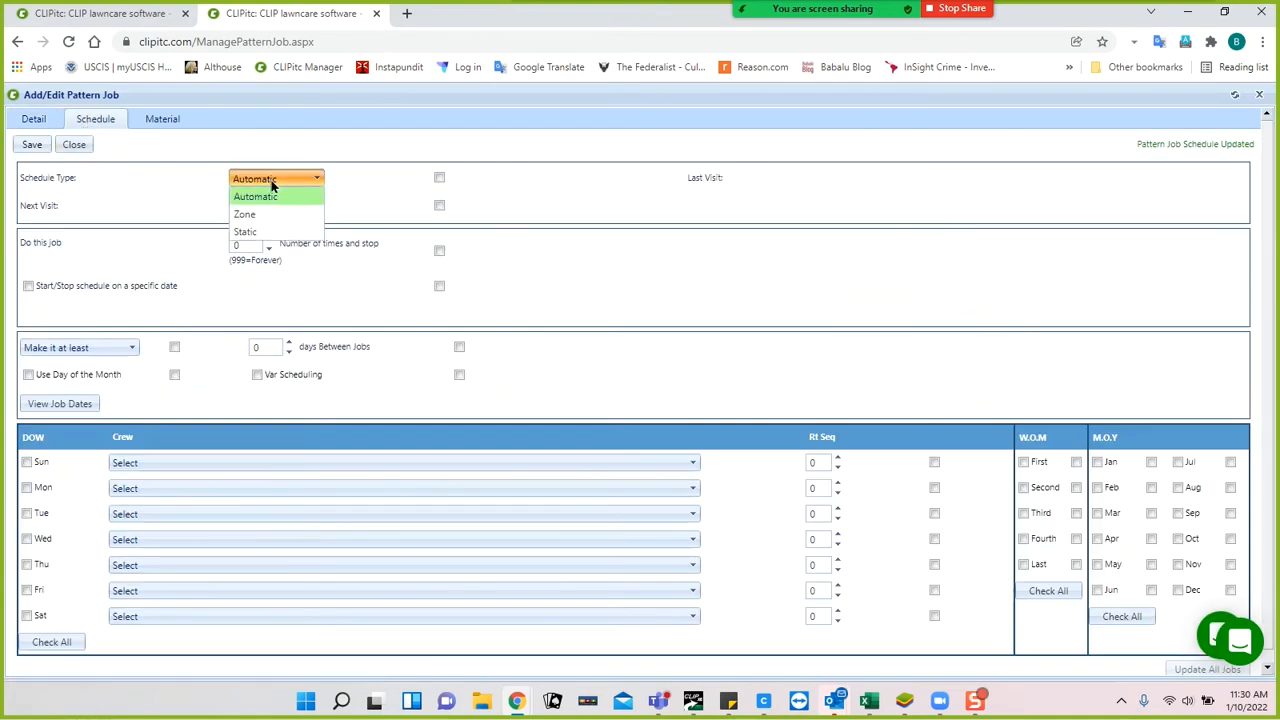
click(261, 216)
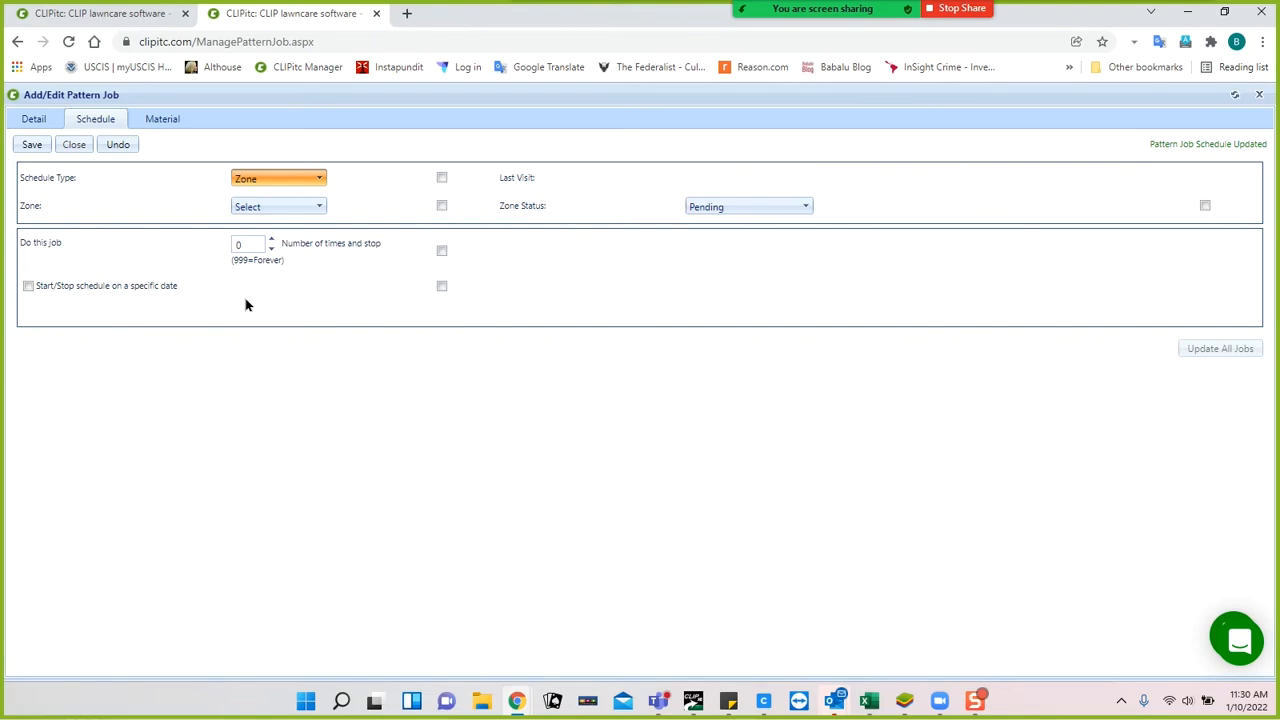
click(256, 243)
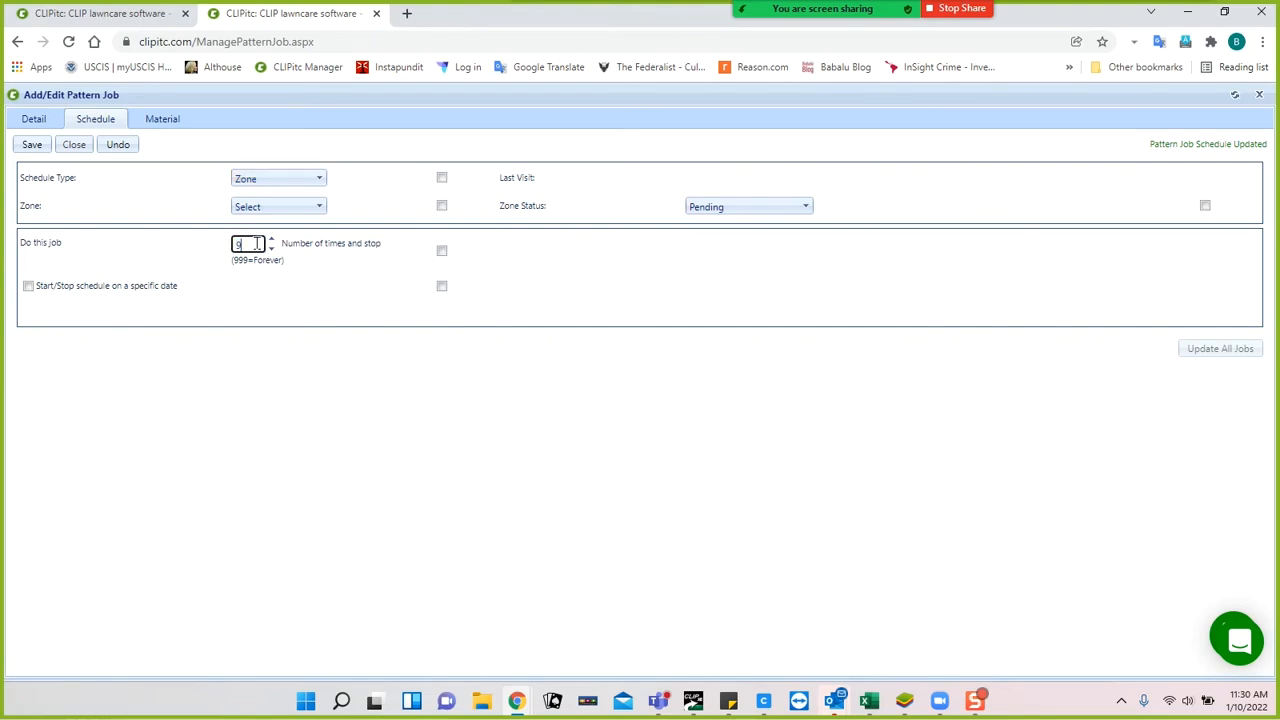
click(270, 292)
click(33, 145)
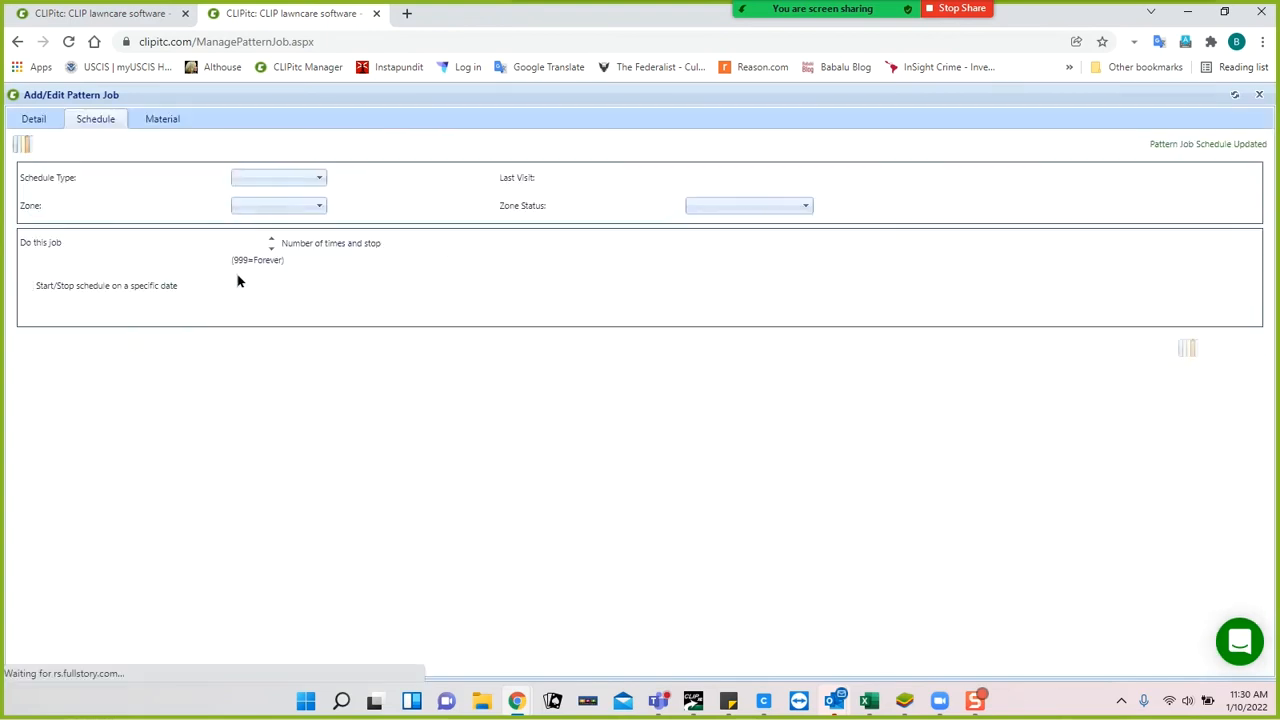
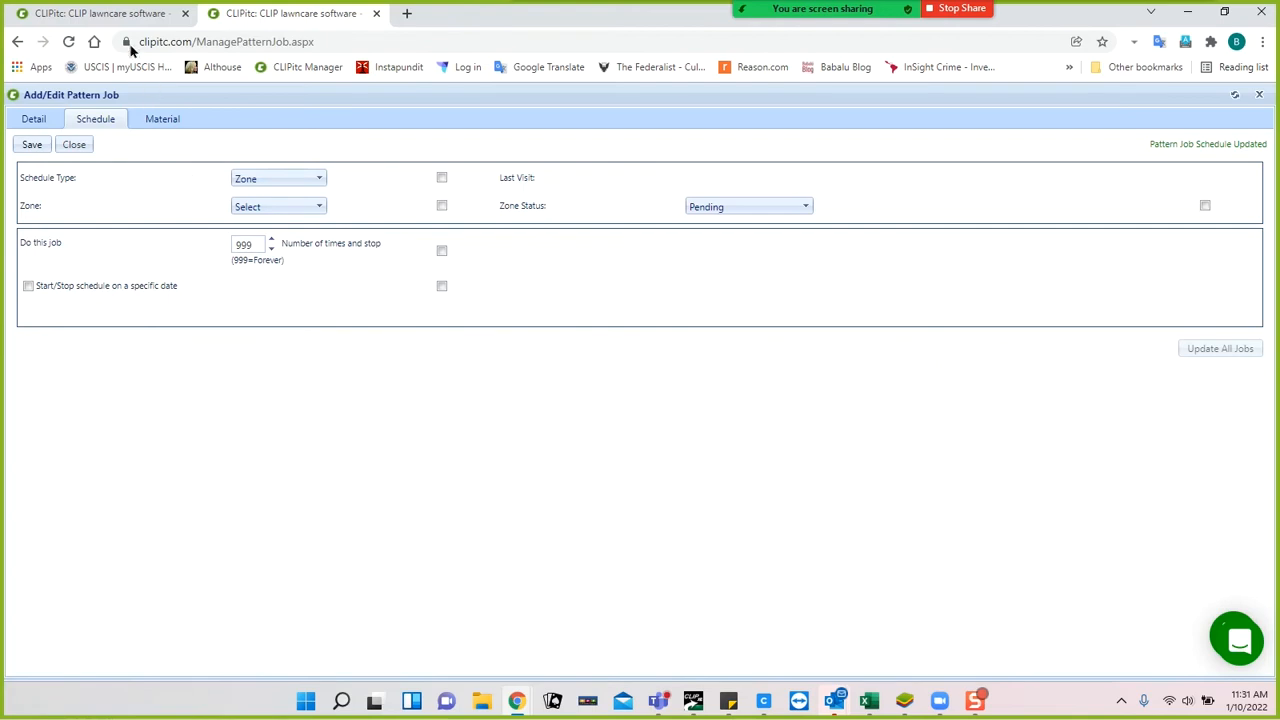
On the daily Get Work page, review the job numbers available for zone job activation, then close the dialog.
click(97, 14)
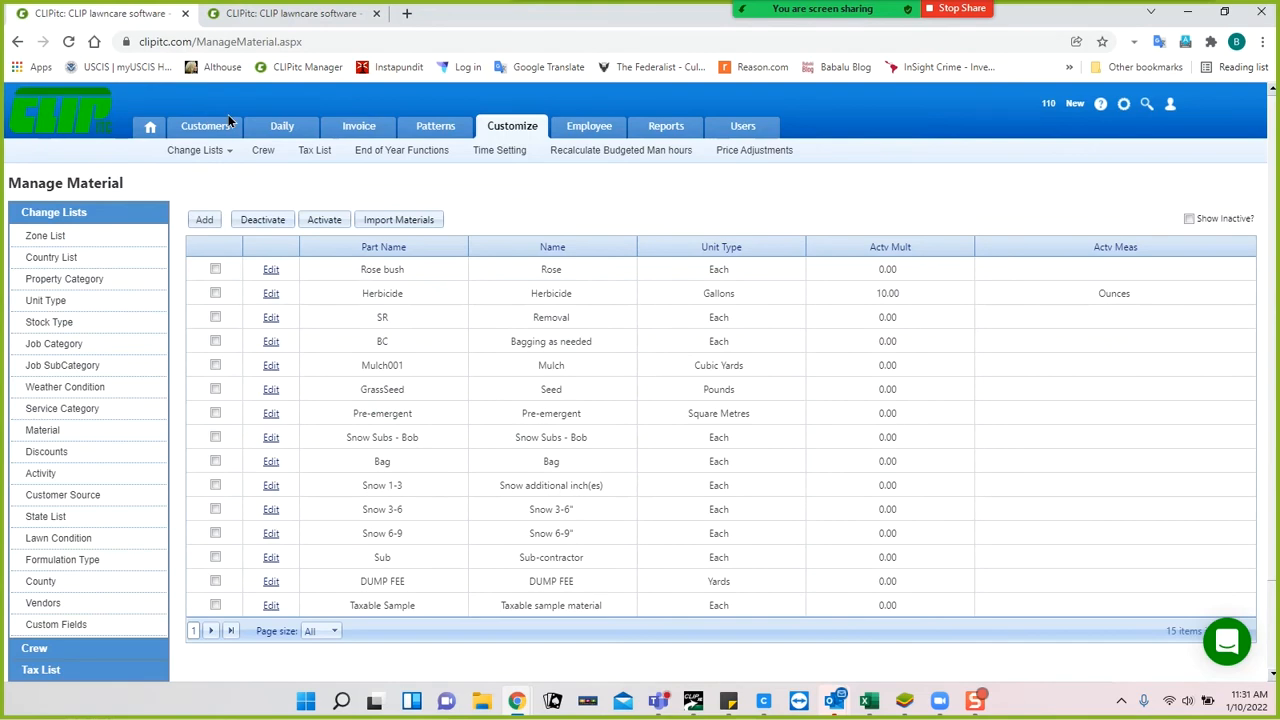
click(278, 130)
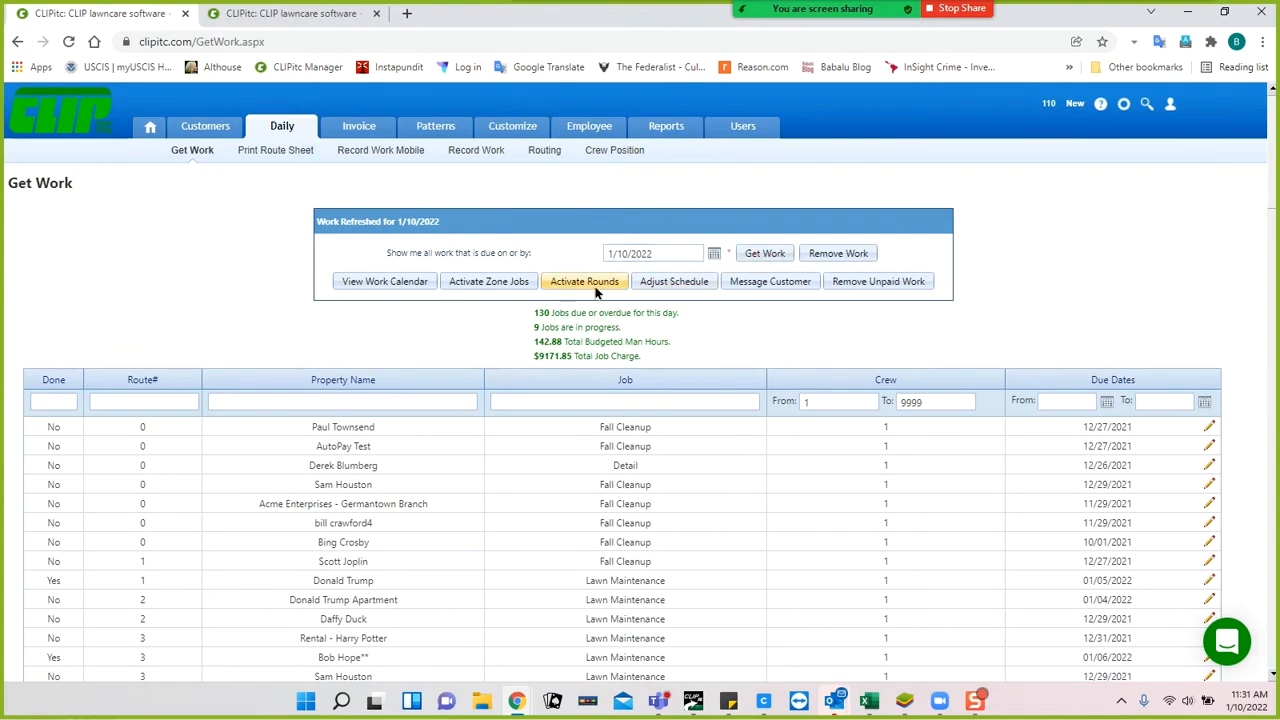
click(489, 284)
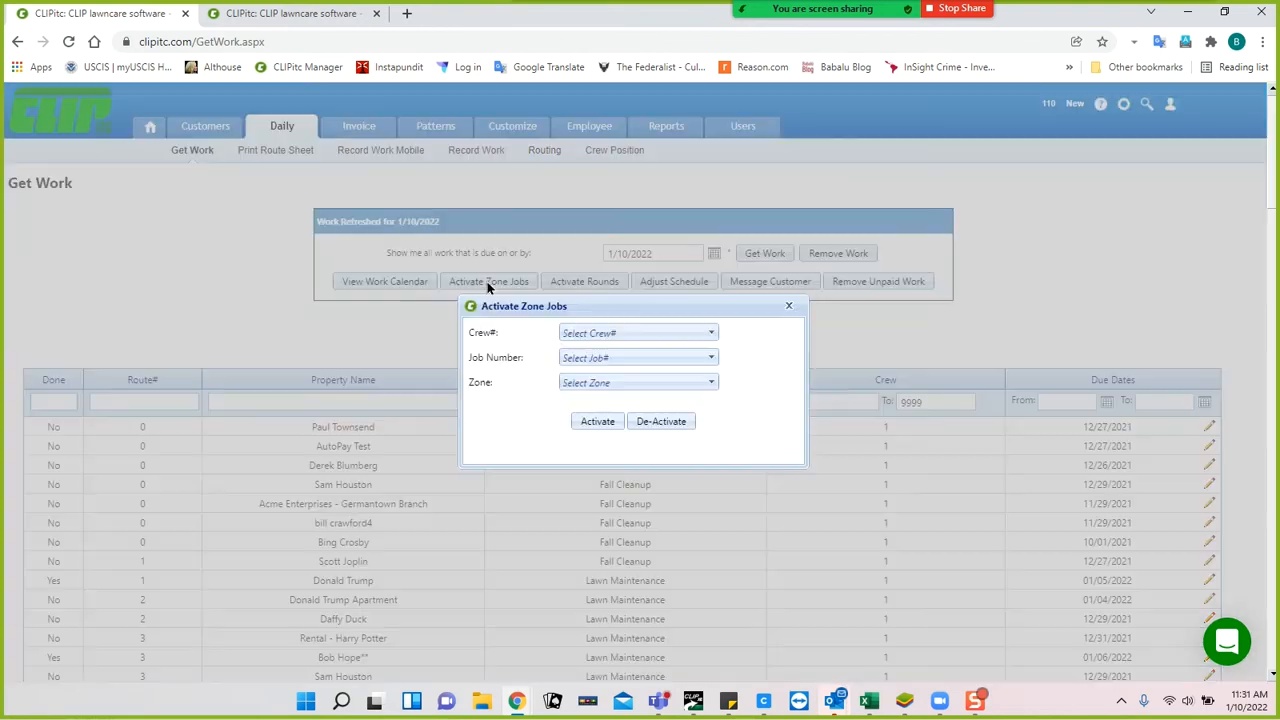
click(617, 359)
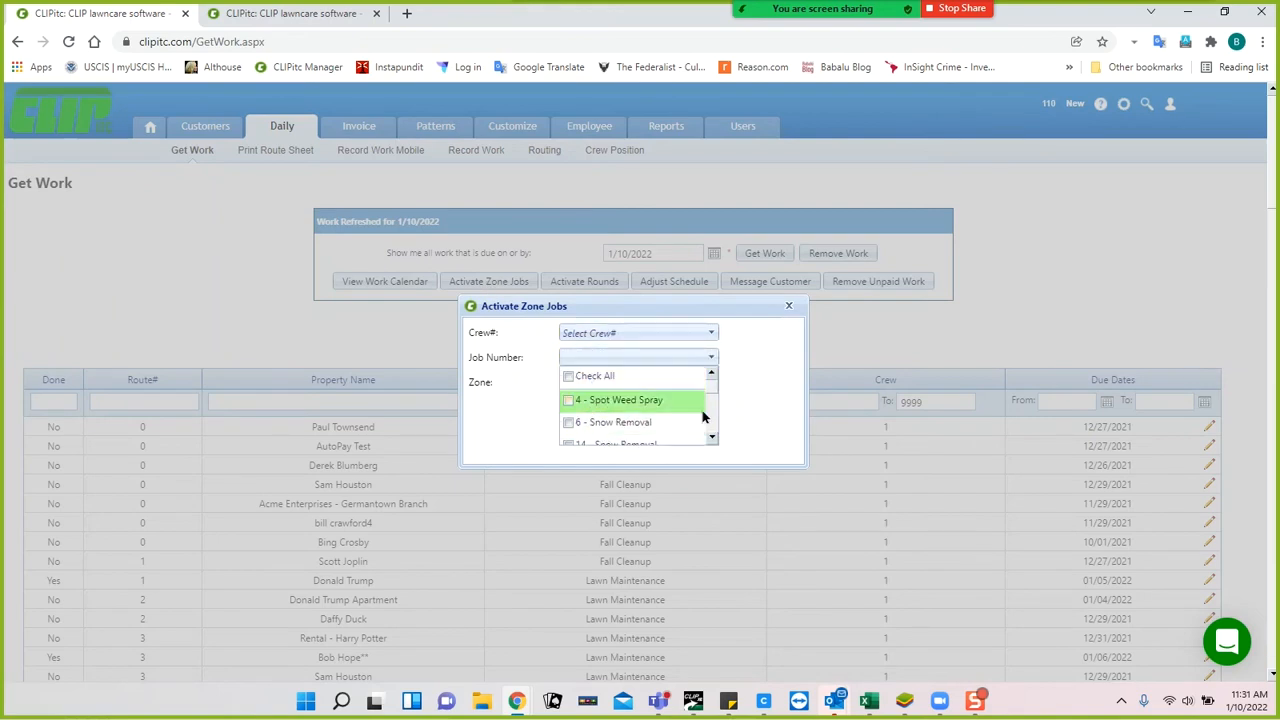
scroll(710, 438, down, 3)
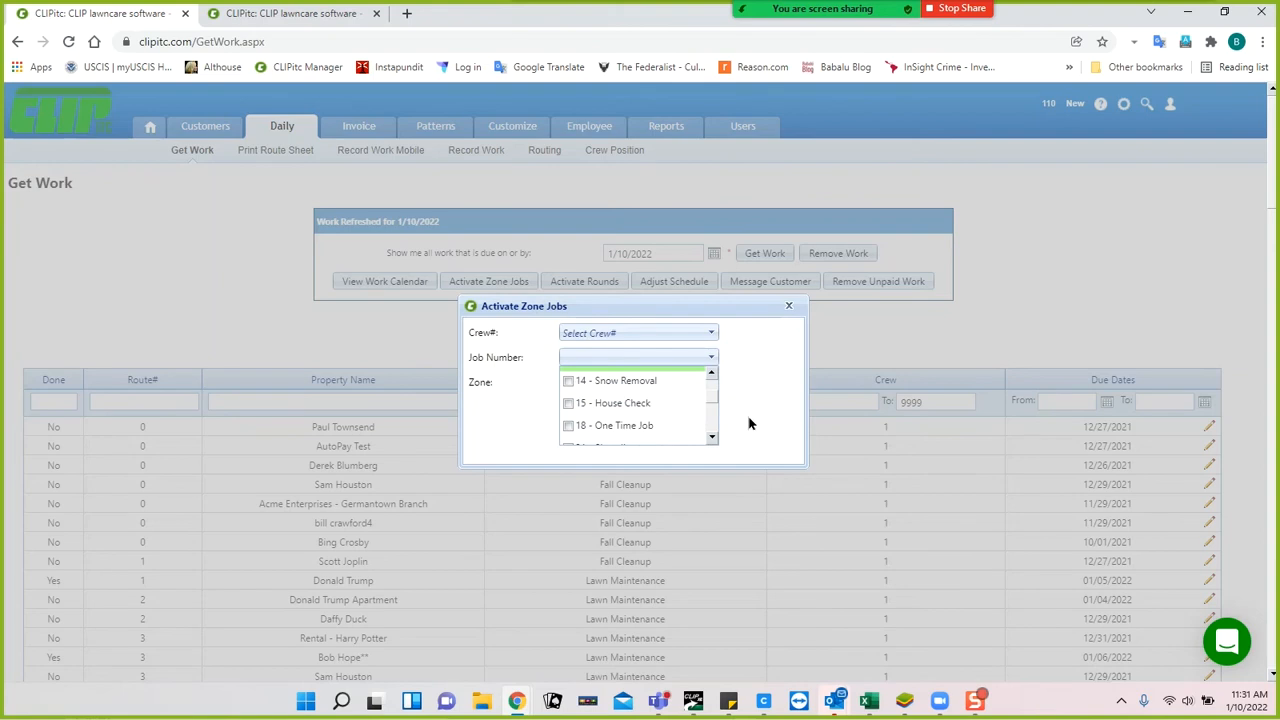
click(750, 416)
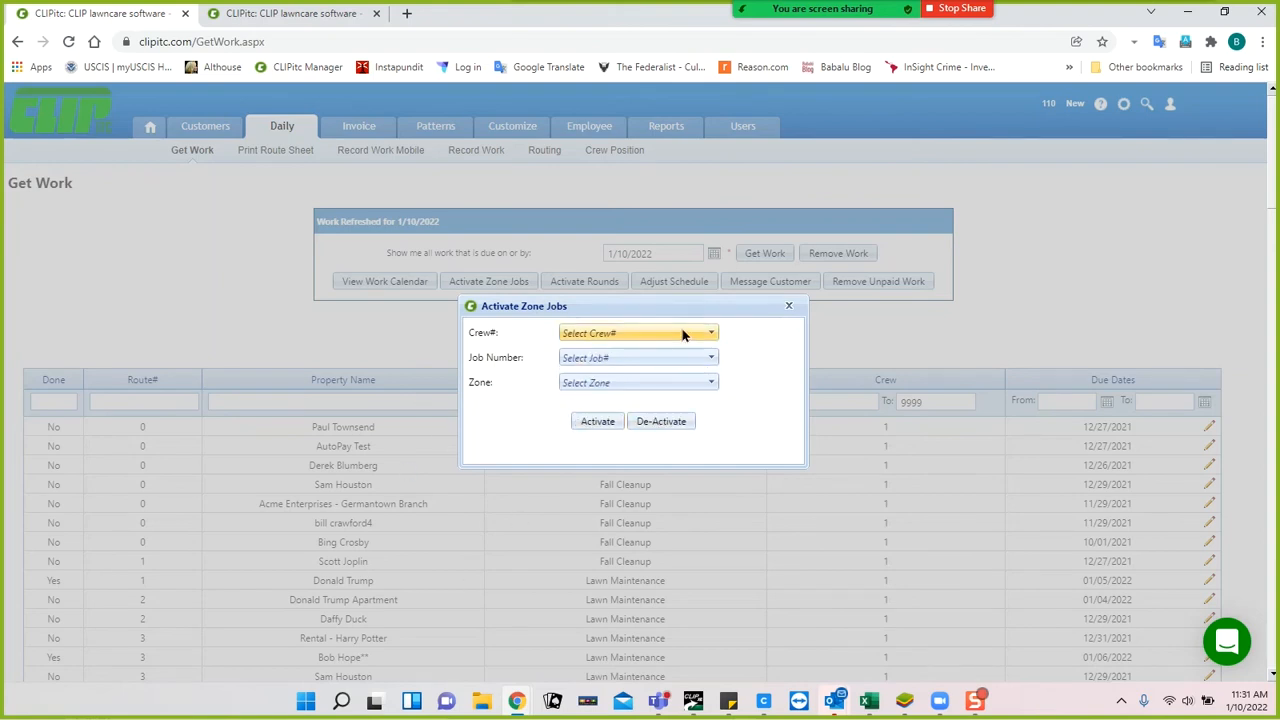
click(788, 306)
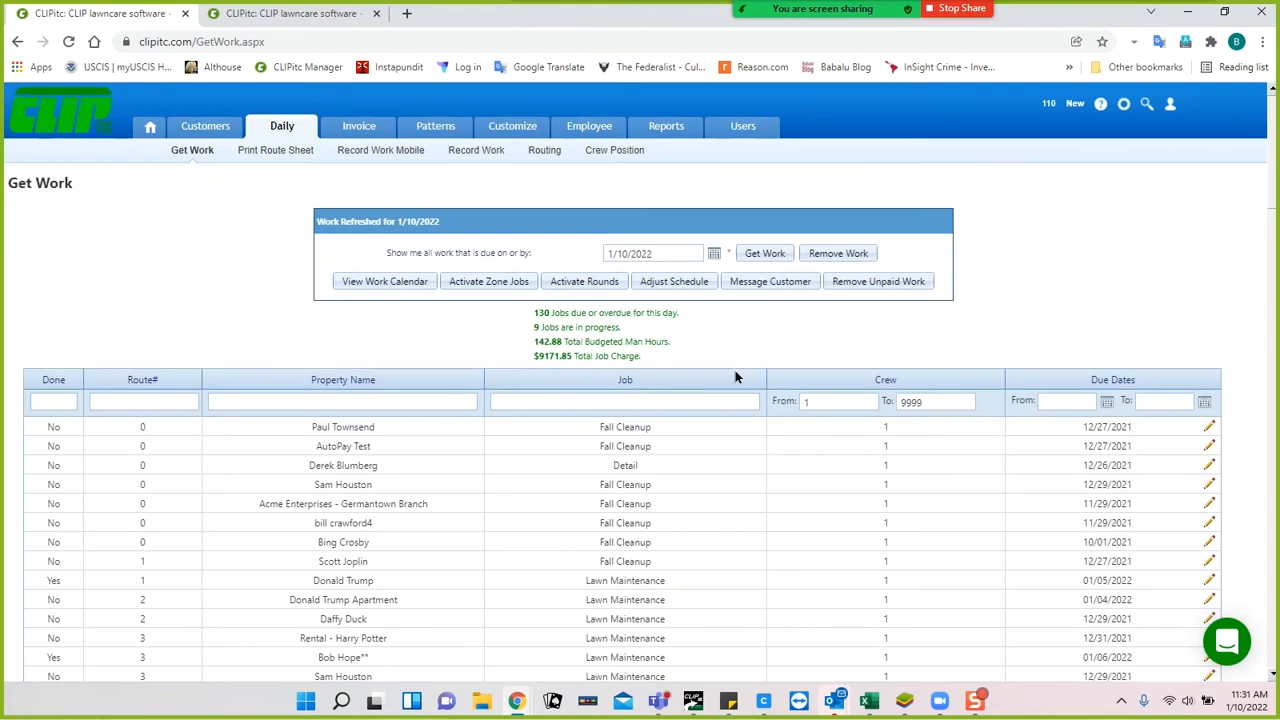
Save the Ice Melt job schedule, close the job editor, and open the Pattern Program list.
click(300, 13)
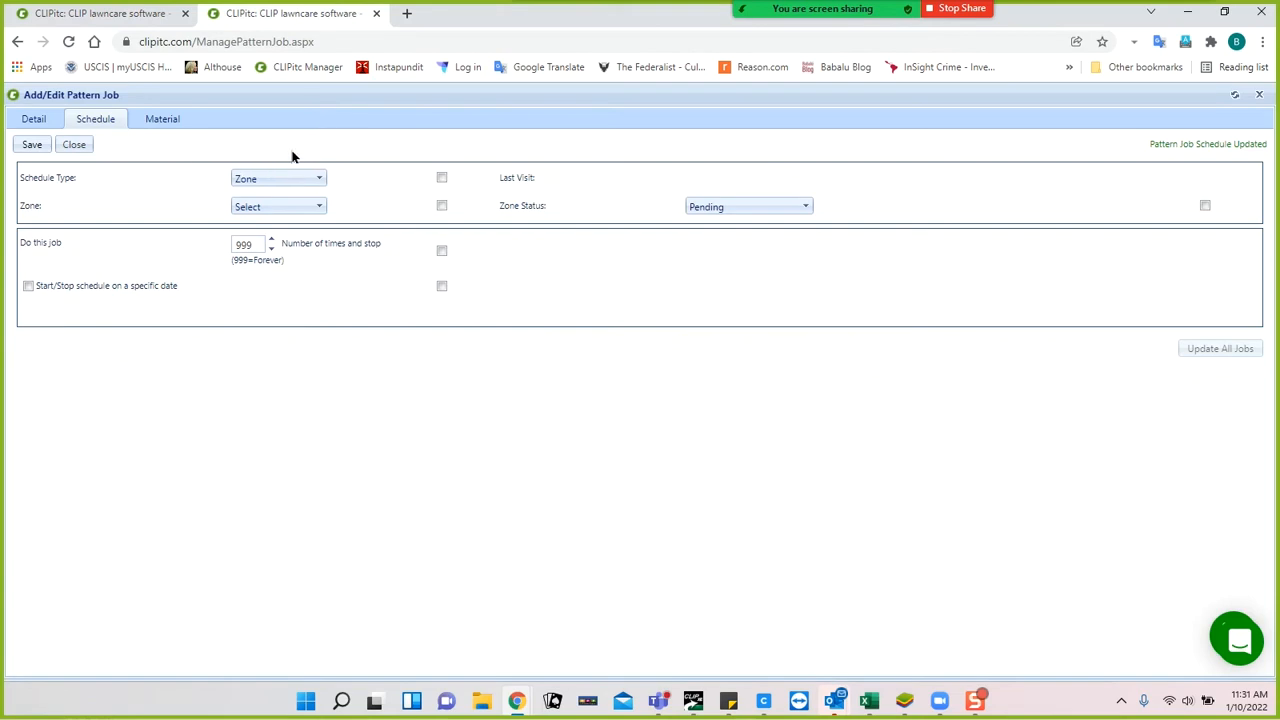
click(36, 146)
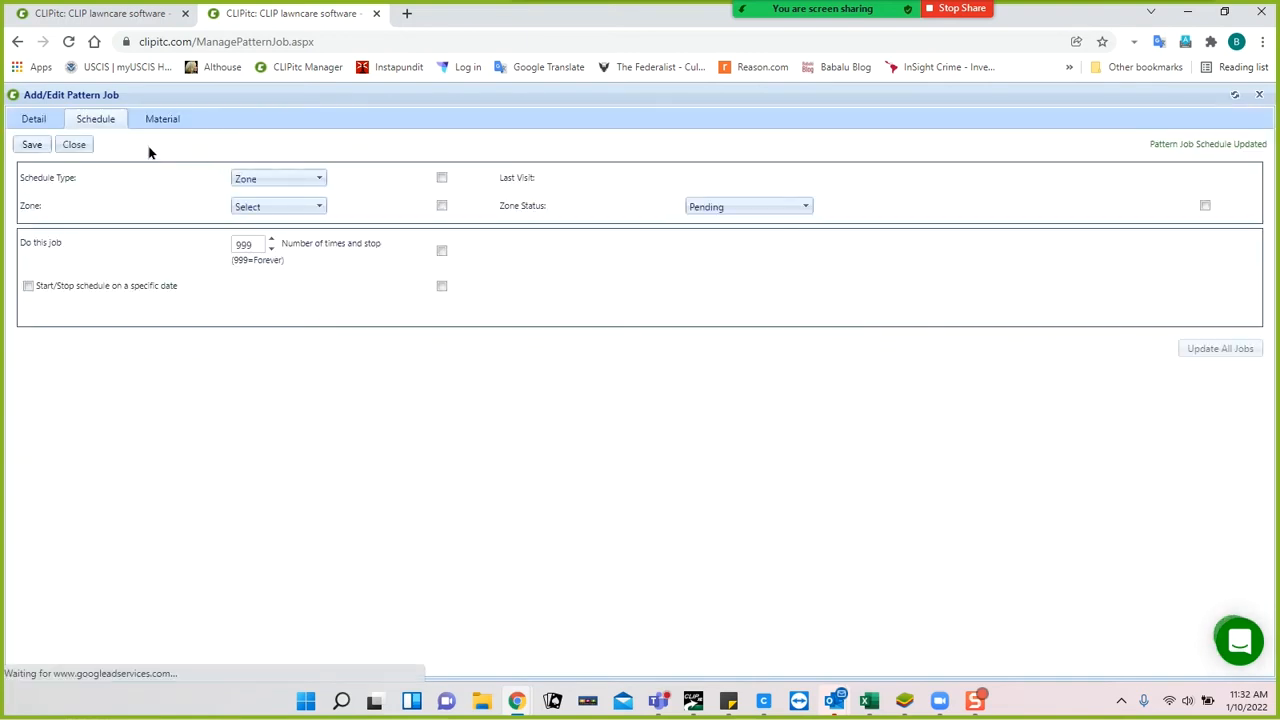
click(73, 145)
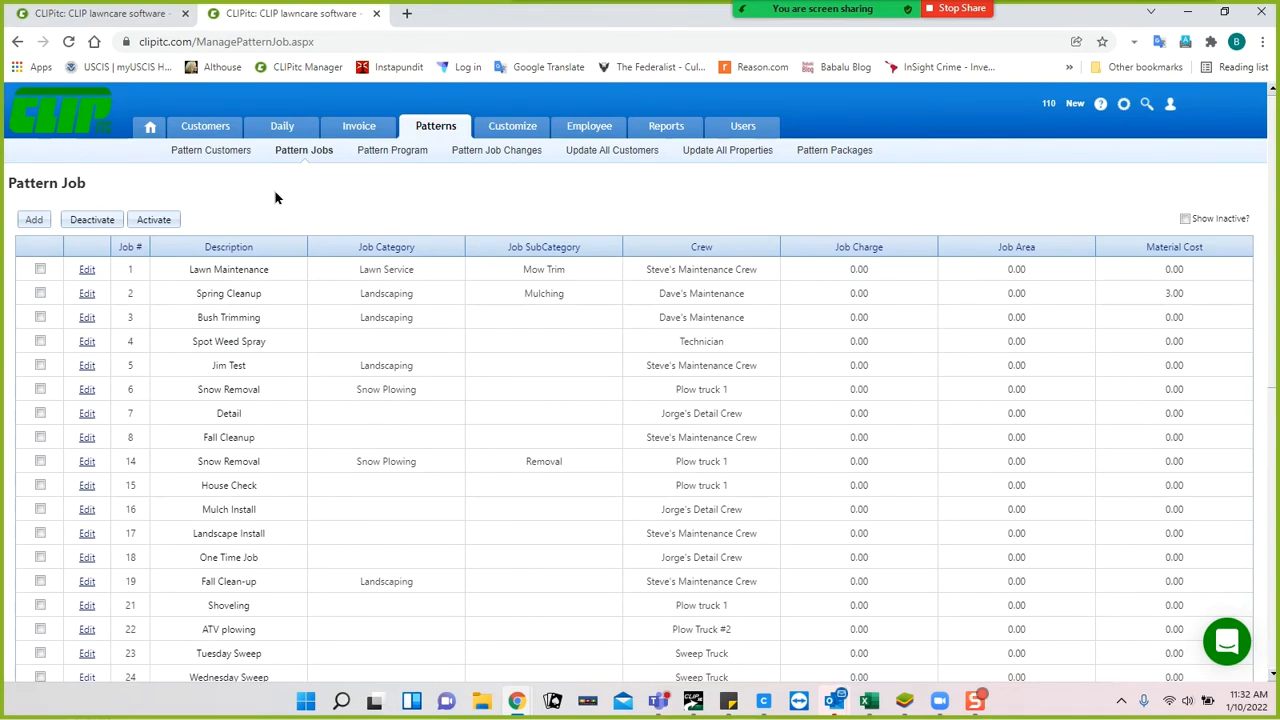
click(381, 152)
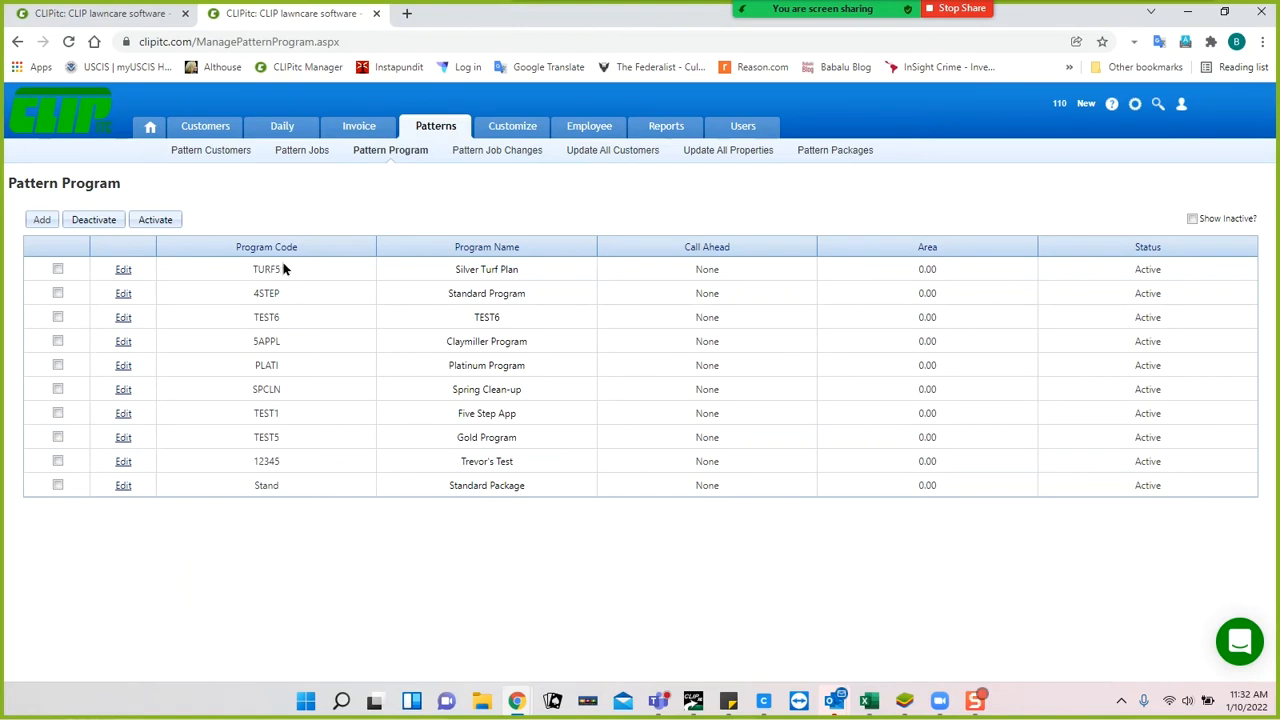
Open the Silver Turf Plan (TURF5) program for editing, closing and reopening its editor.
click(122, 272)
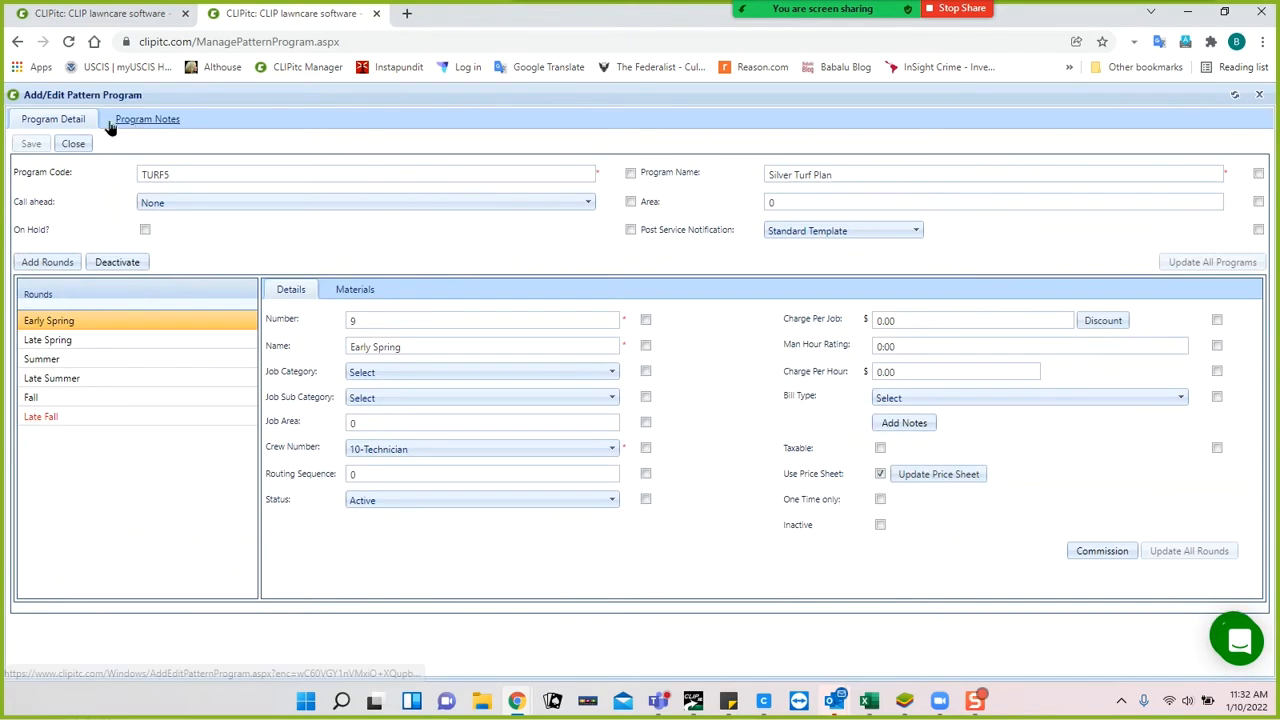
click(1258, 96)
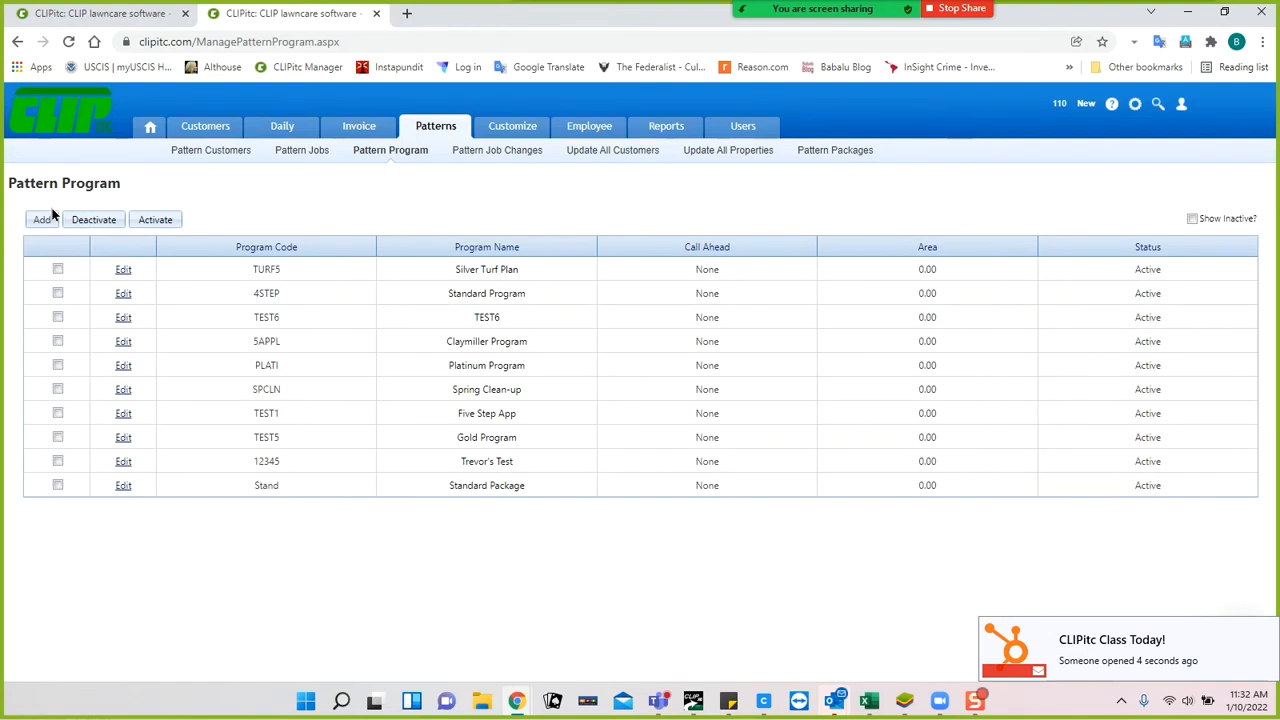
click(123, 271)
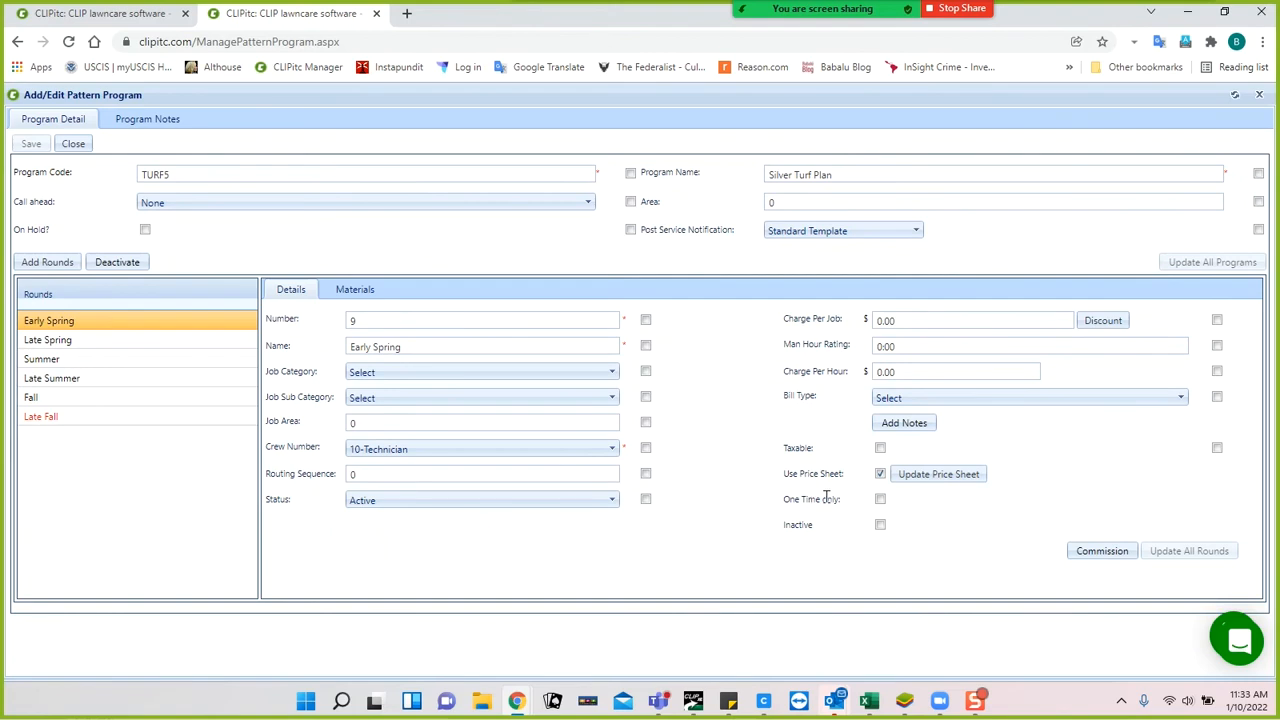
click(932, 476)
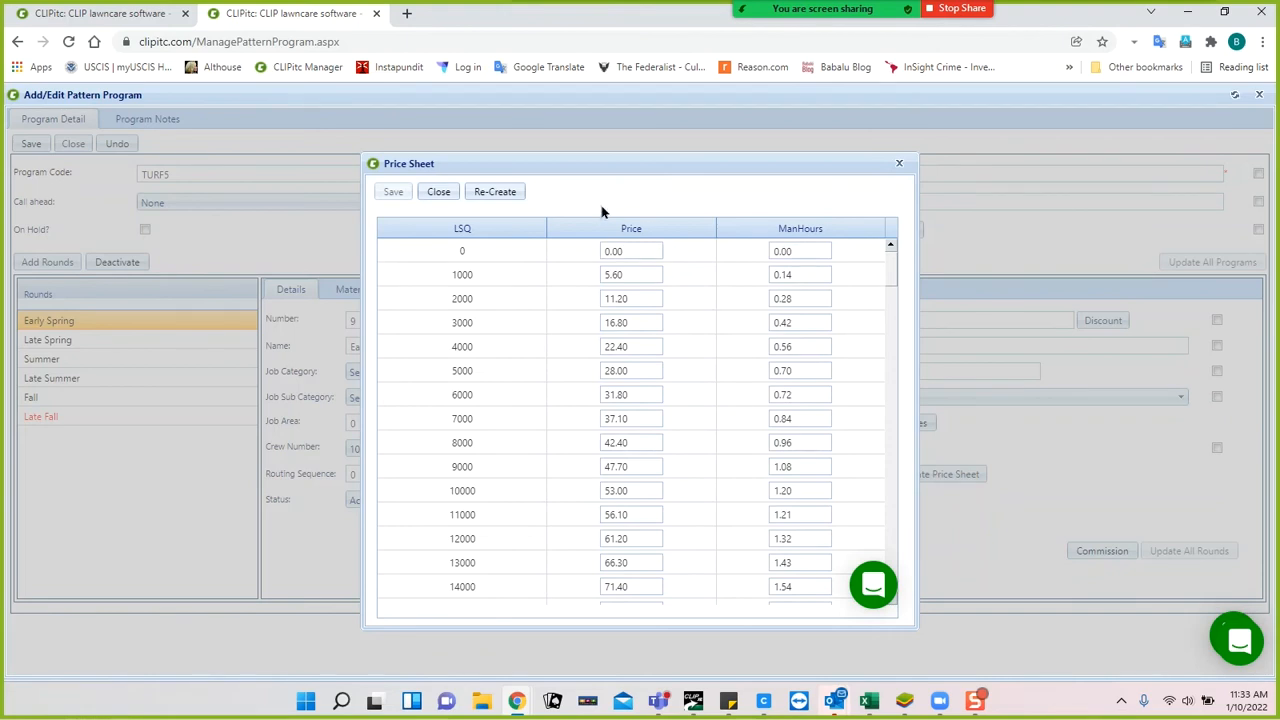
click(494, 192)
click(484, 220)
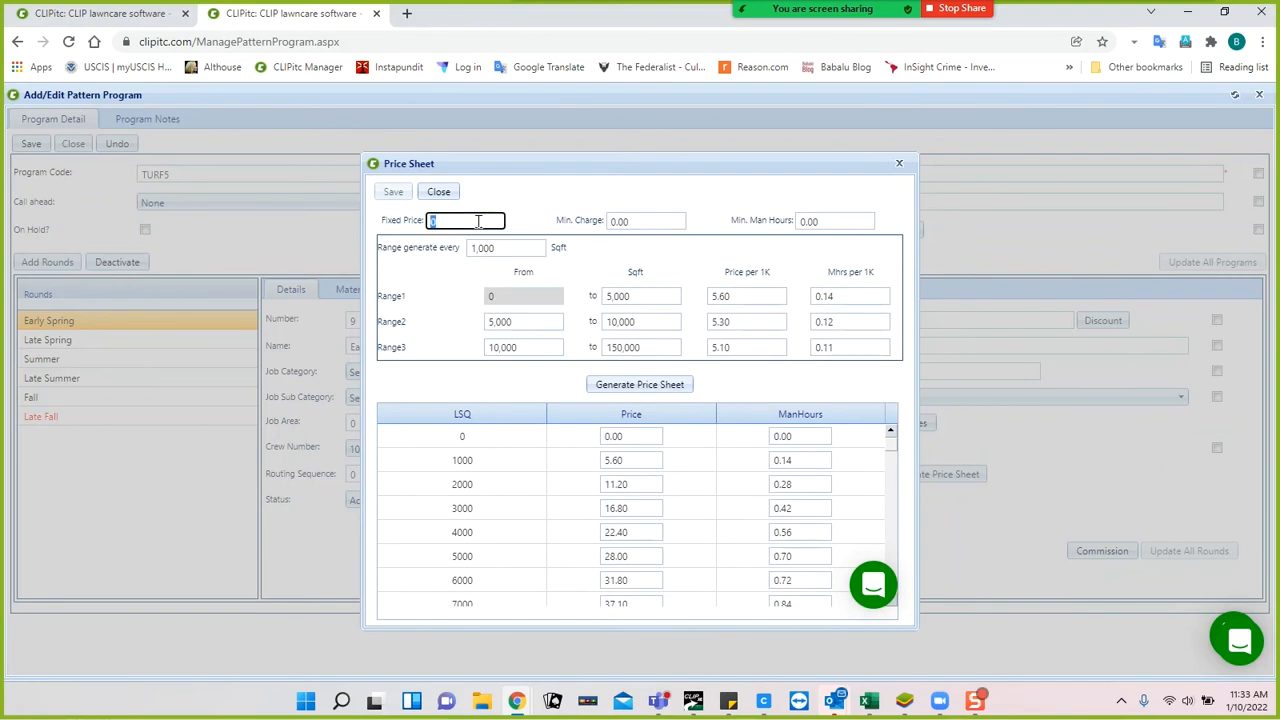
click(640, 220)
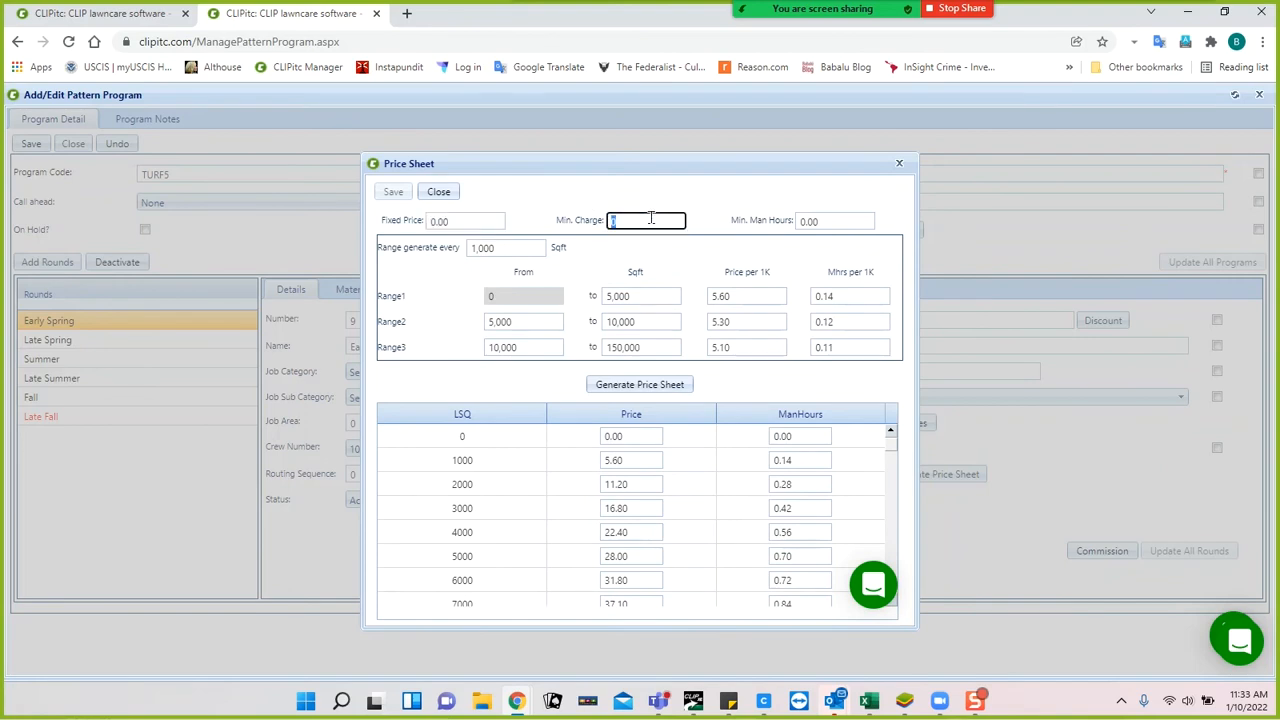
click(830, 222)
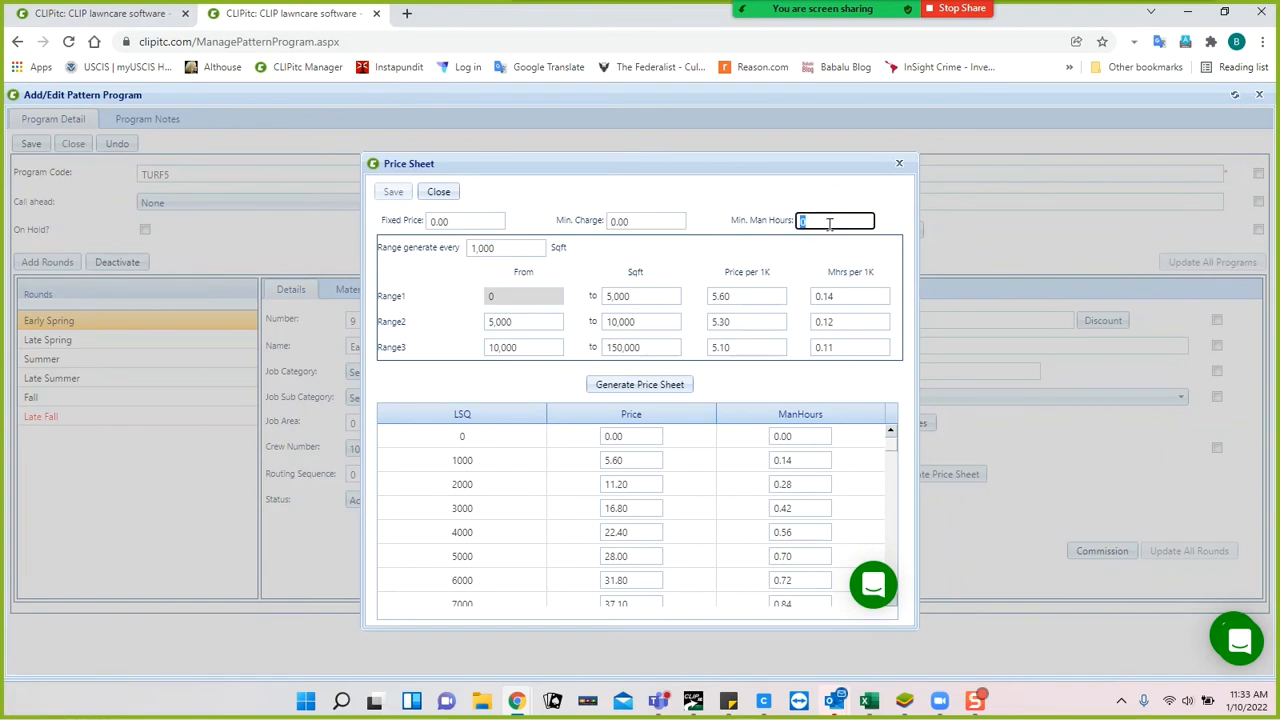
click(717, 210)
click(622, 294)
click(547, 298)
click(645, 289)
click(750, 296)
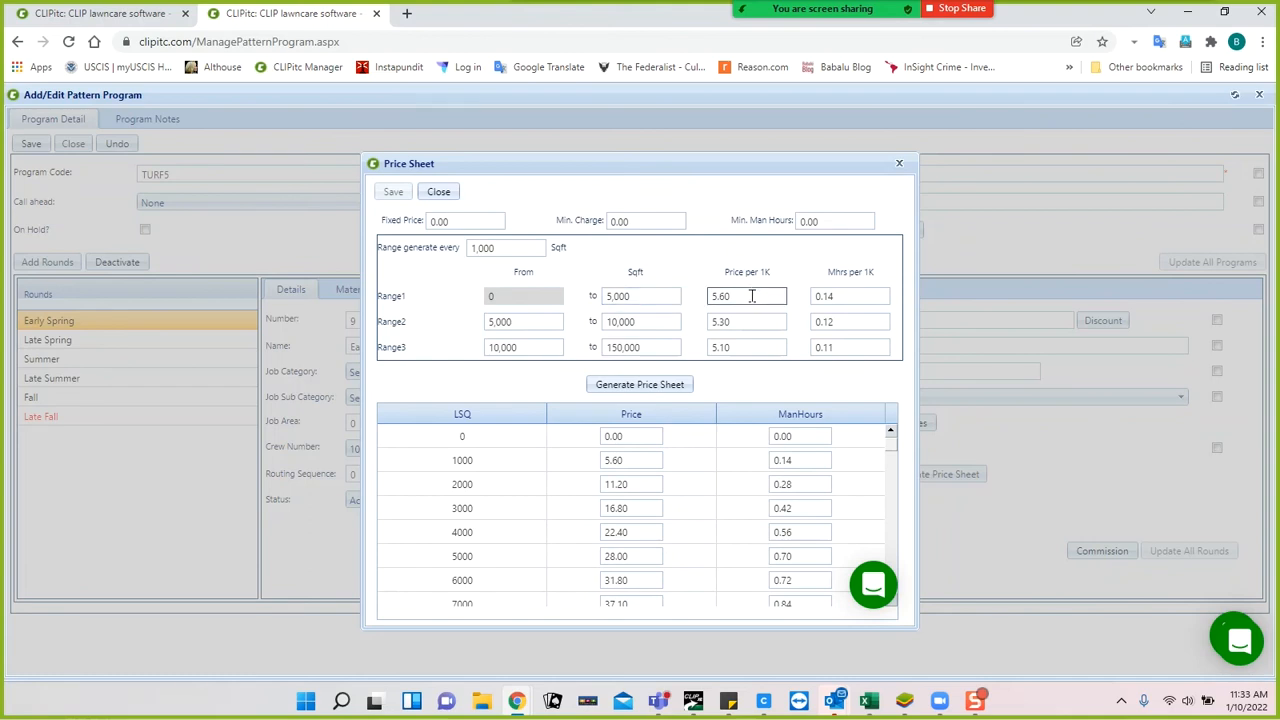
click(673, 309)
click(663, 320)
click(737, 321)
click(737, 345)
scroll(620, 480, down, 3)
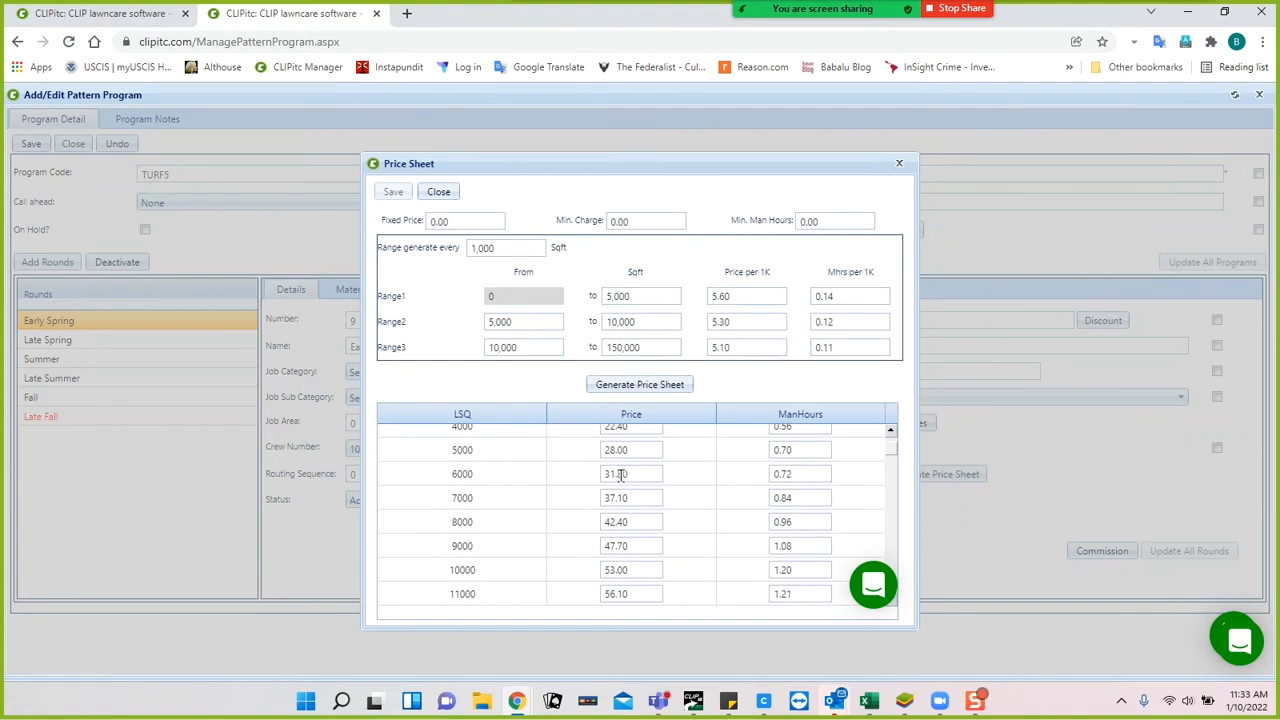
scroll(620, 480, down, 3)
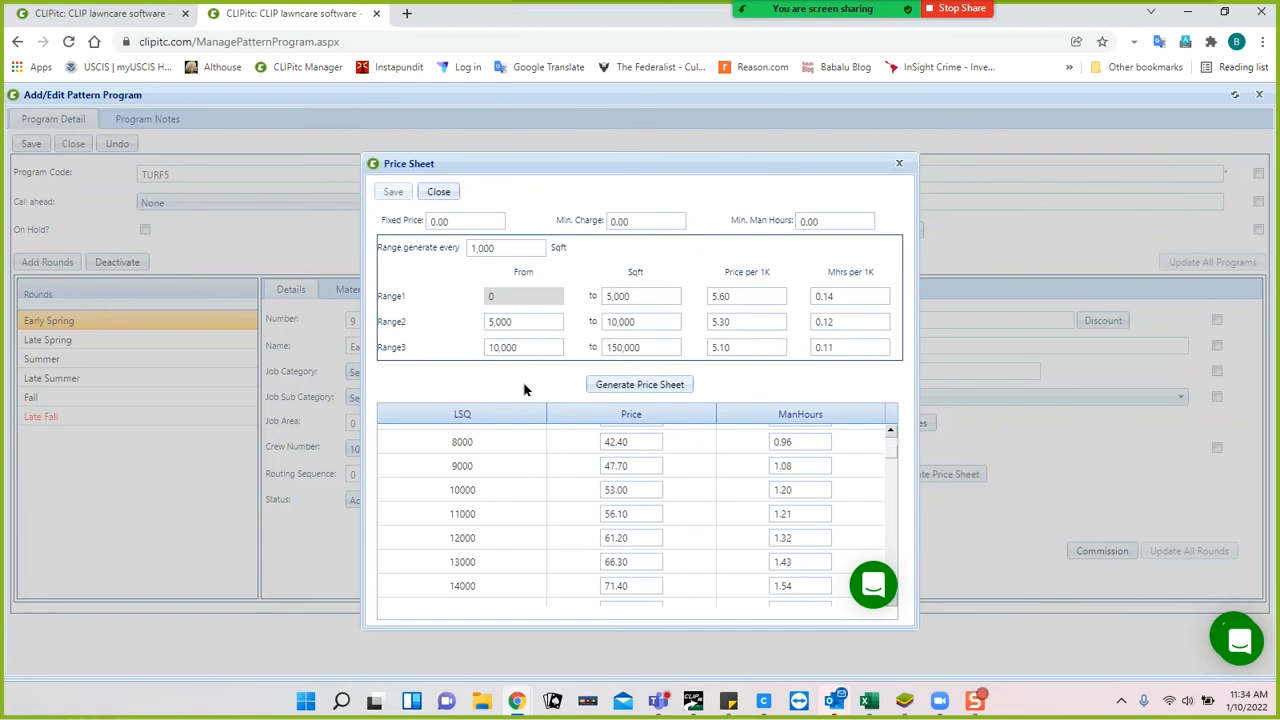
click(437, 192)
mouse_move(840, 12)
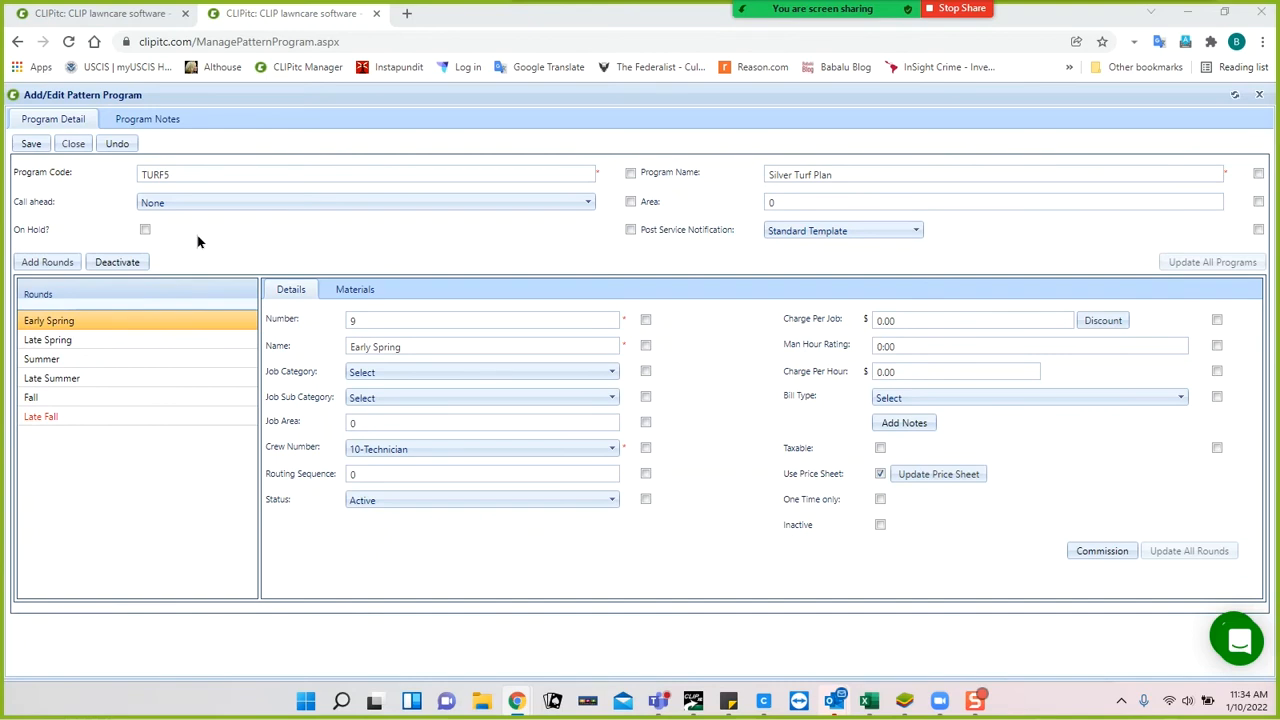
List properties due for Early Spring and Round1 of TURF5 and 4STEP (237.50 dollars, 30.67 man hours).
click(100, 13)
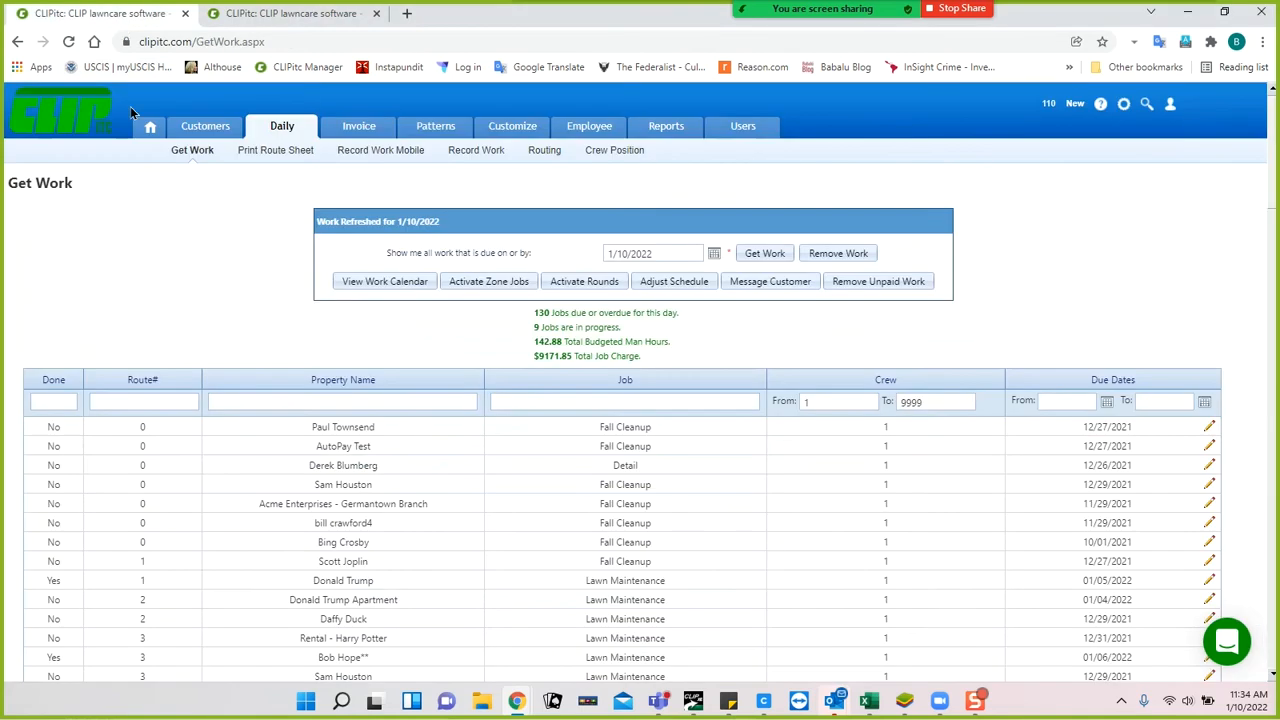
click(580, 284)
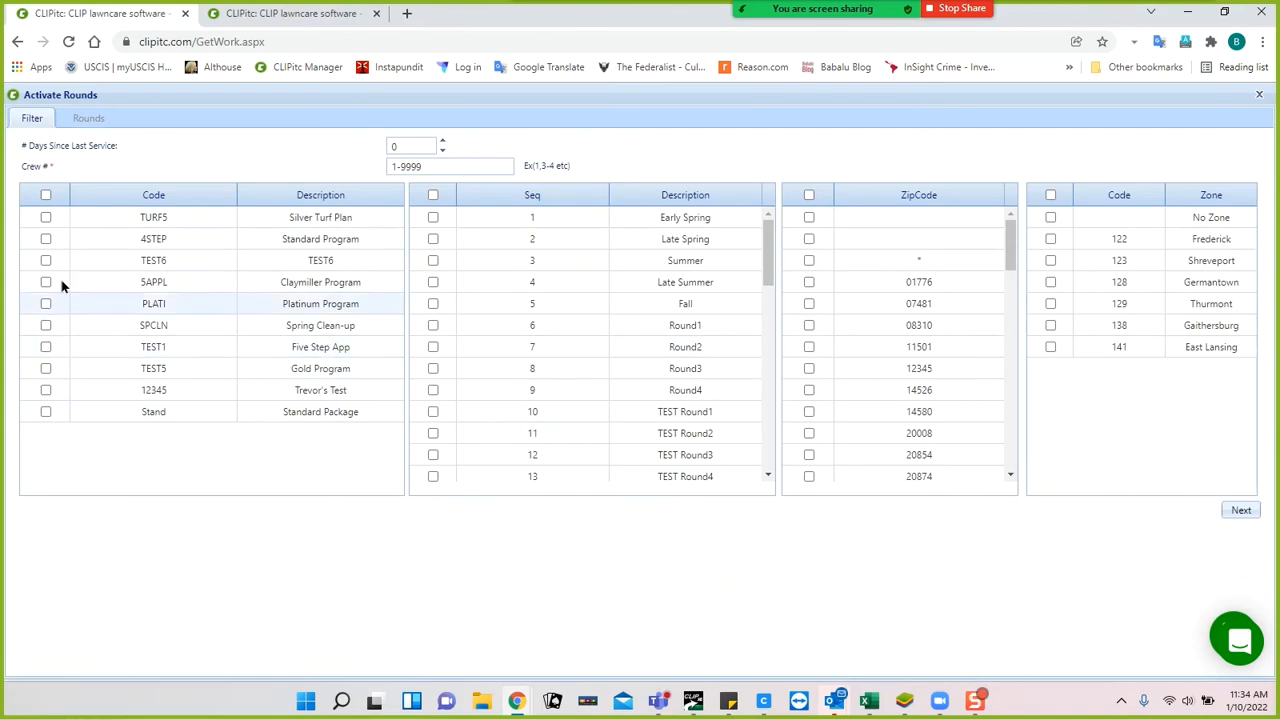
click(45, 217)
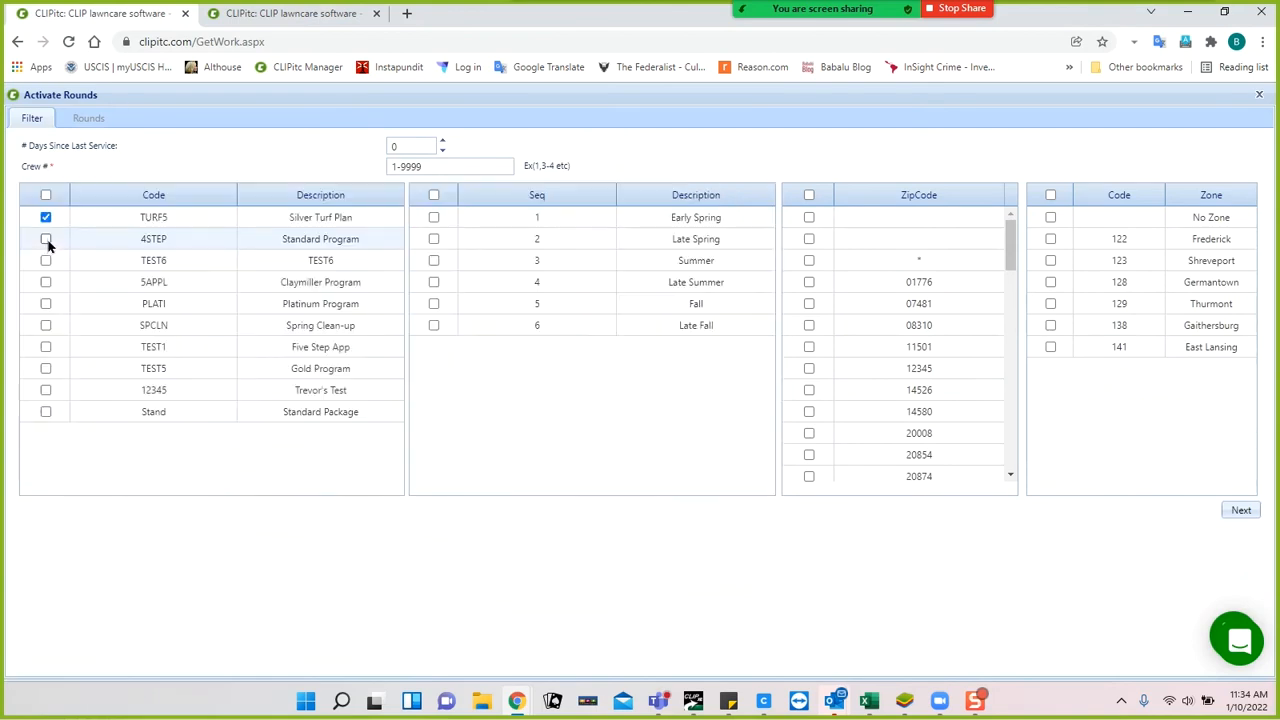
click(46, 241)
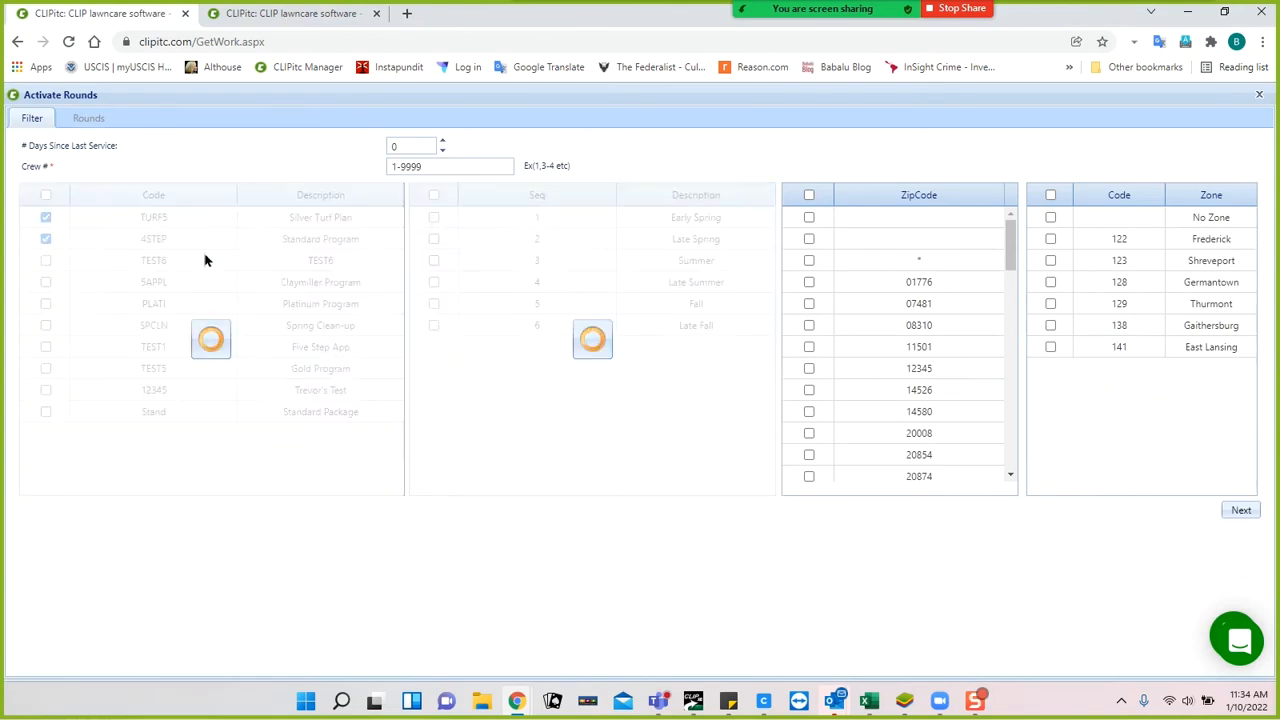
click(434, 219)
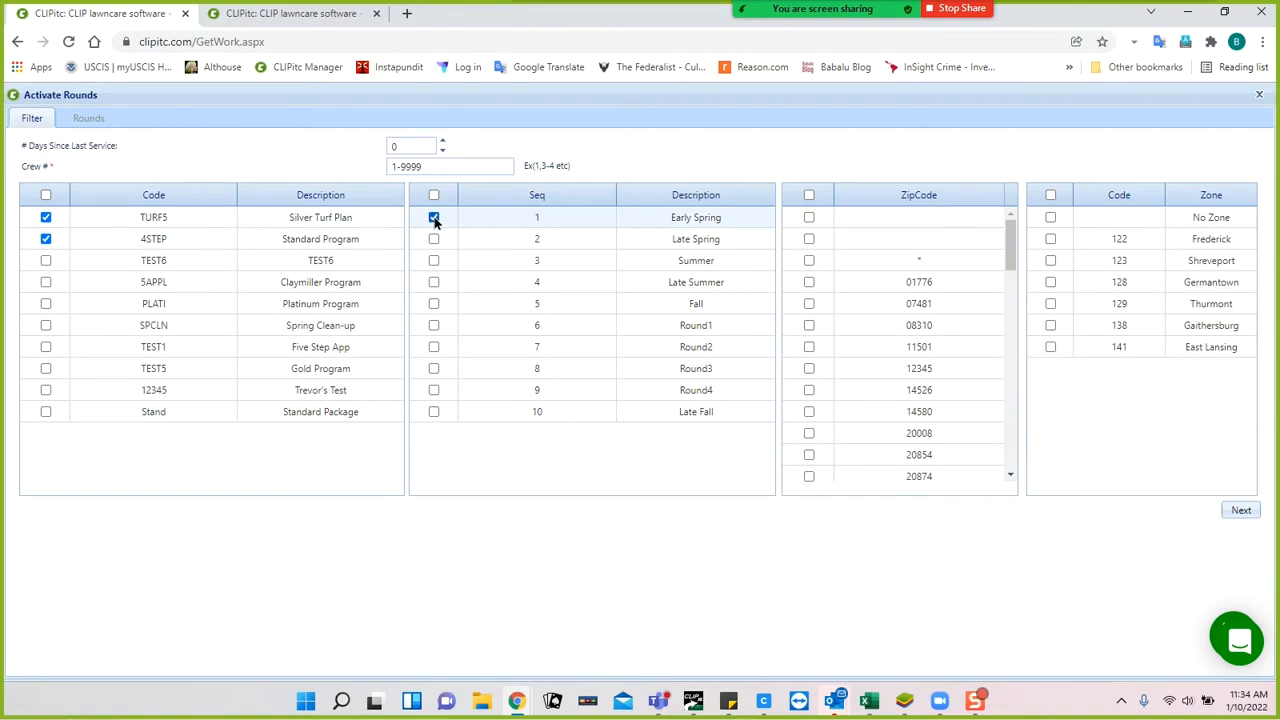
click(433, 325)
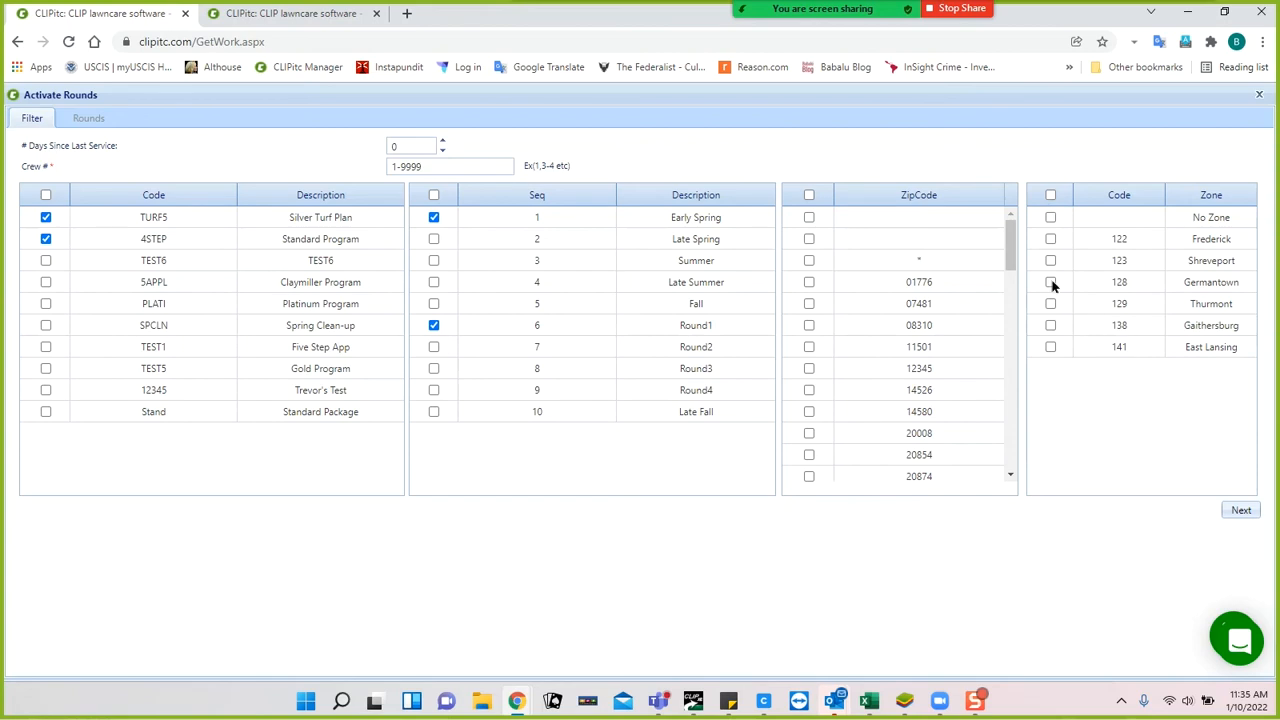
click(1241, 510)
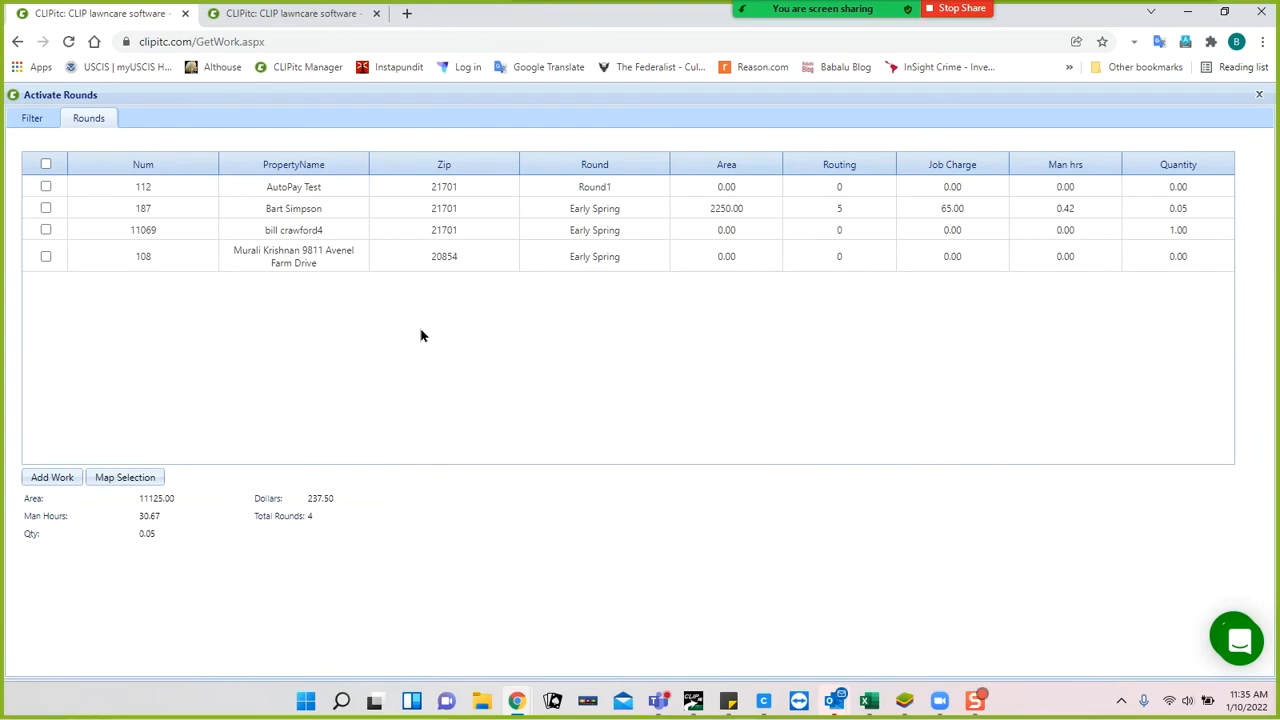
click(287, 14)
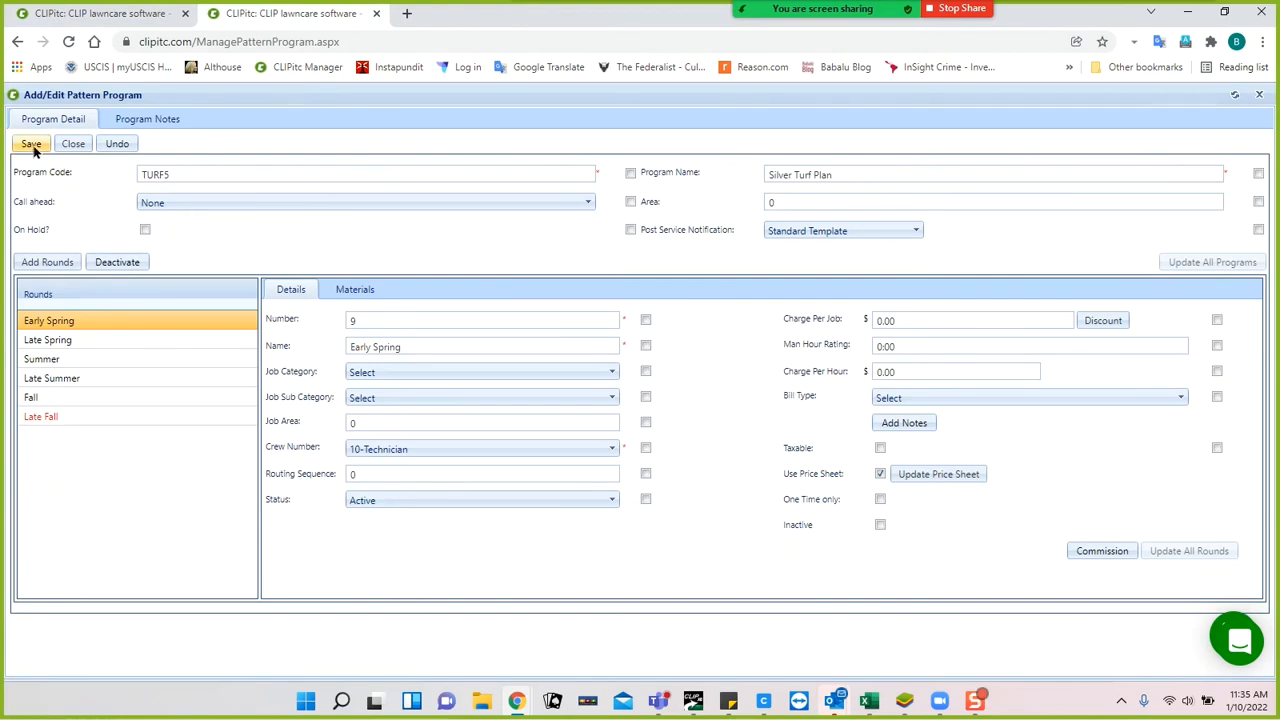
Close the Silver Turf Plan program form and show the list of pattern packages.
click(73, 144)
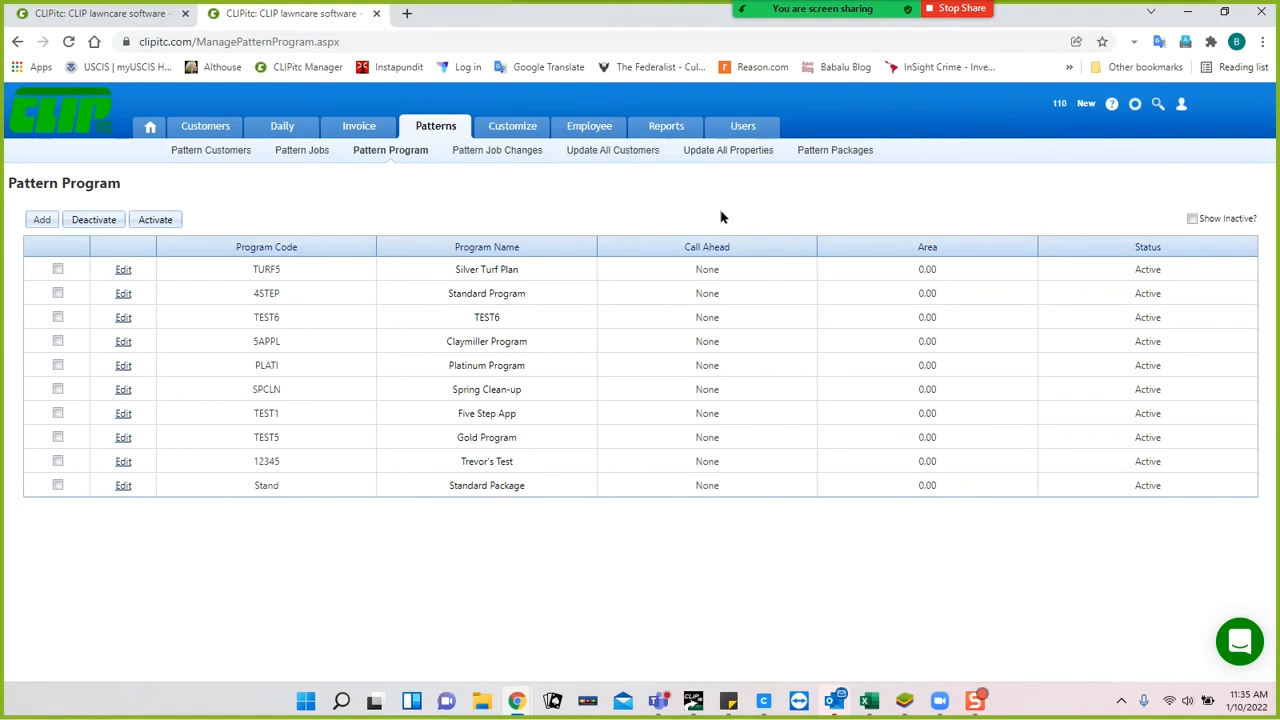
click(820, 155)
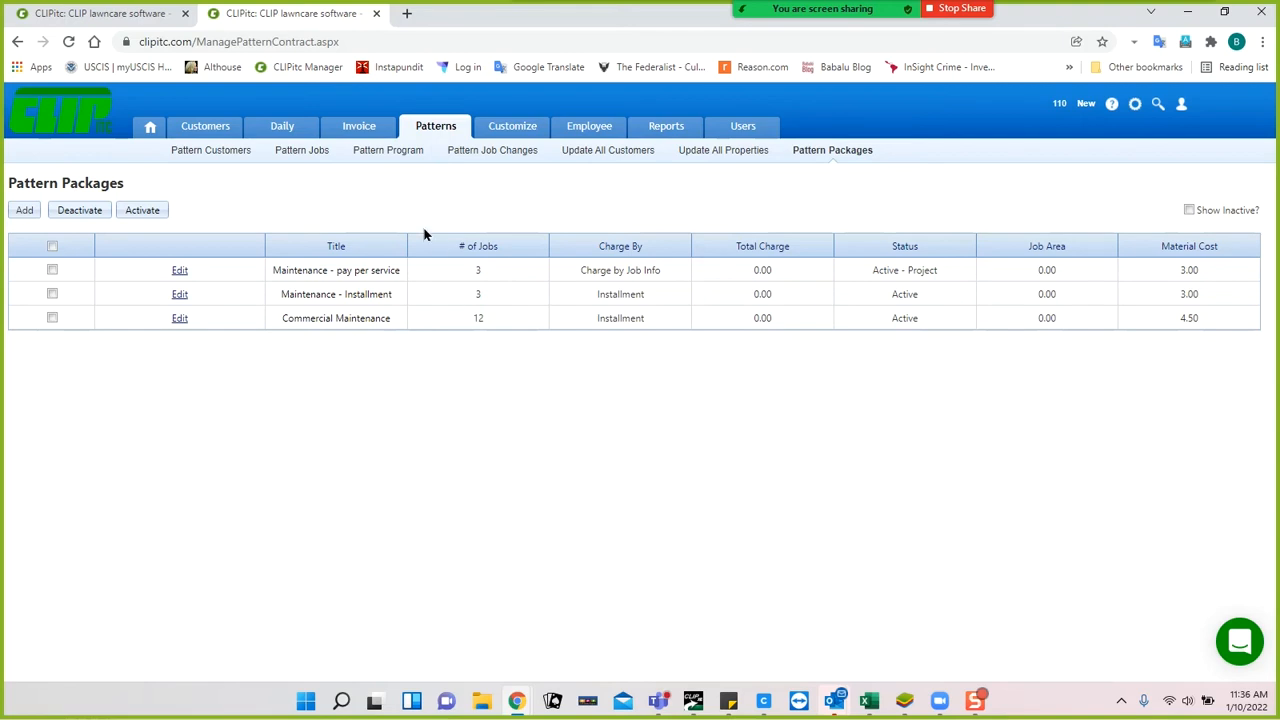
Look over the Maintenance - pay per service package, then return to the Pattern Packages list.
click(179, 272)
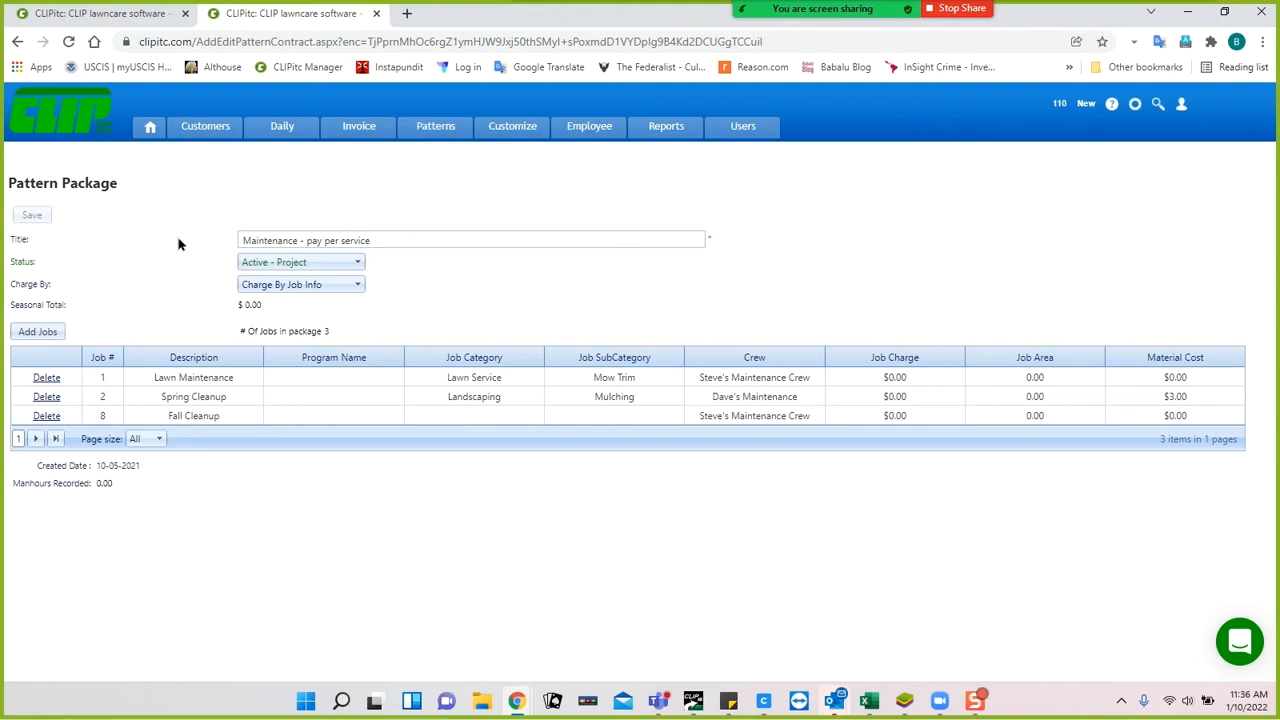
click(433, 131)
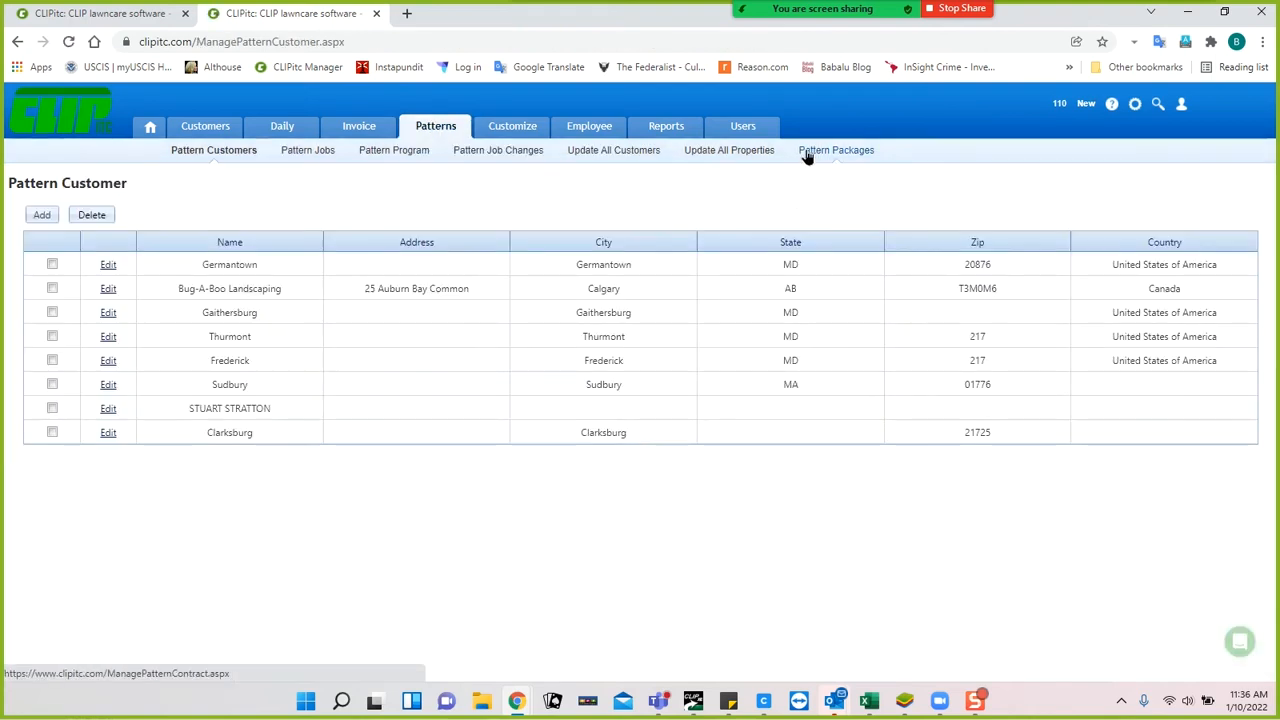
click(809, 153)
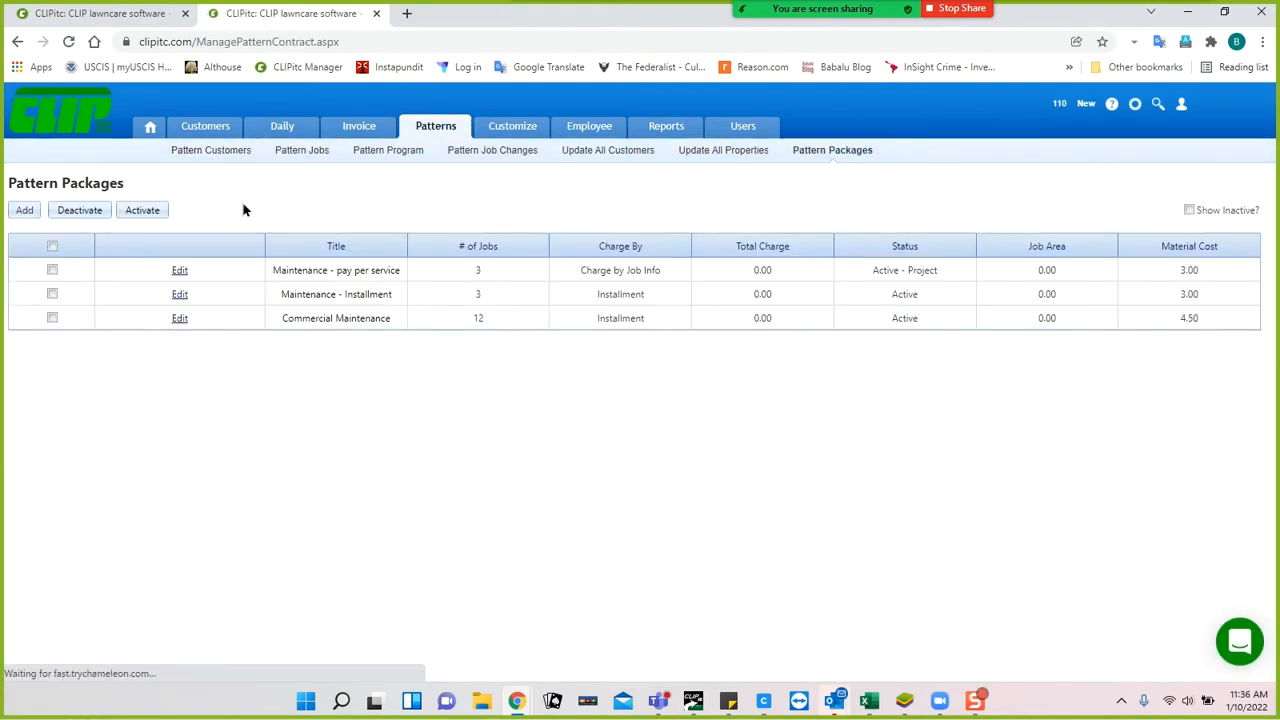
Add and save a new package titled 'Residential - Pay Per Service', then view its job list.
click(24, 212)
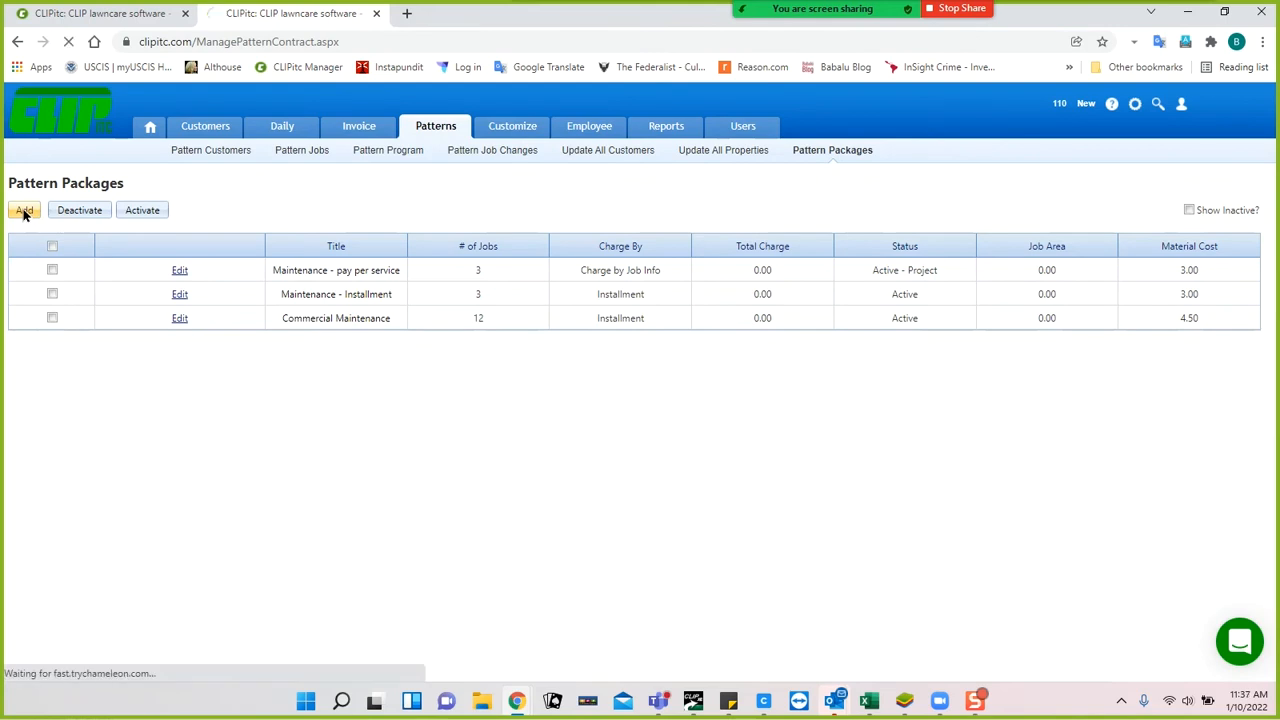
click(383, 239)
triple_click(383, 239)
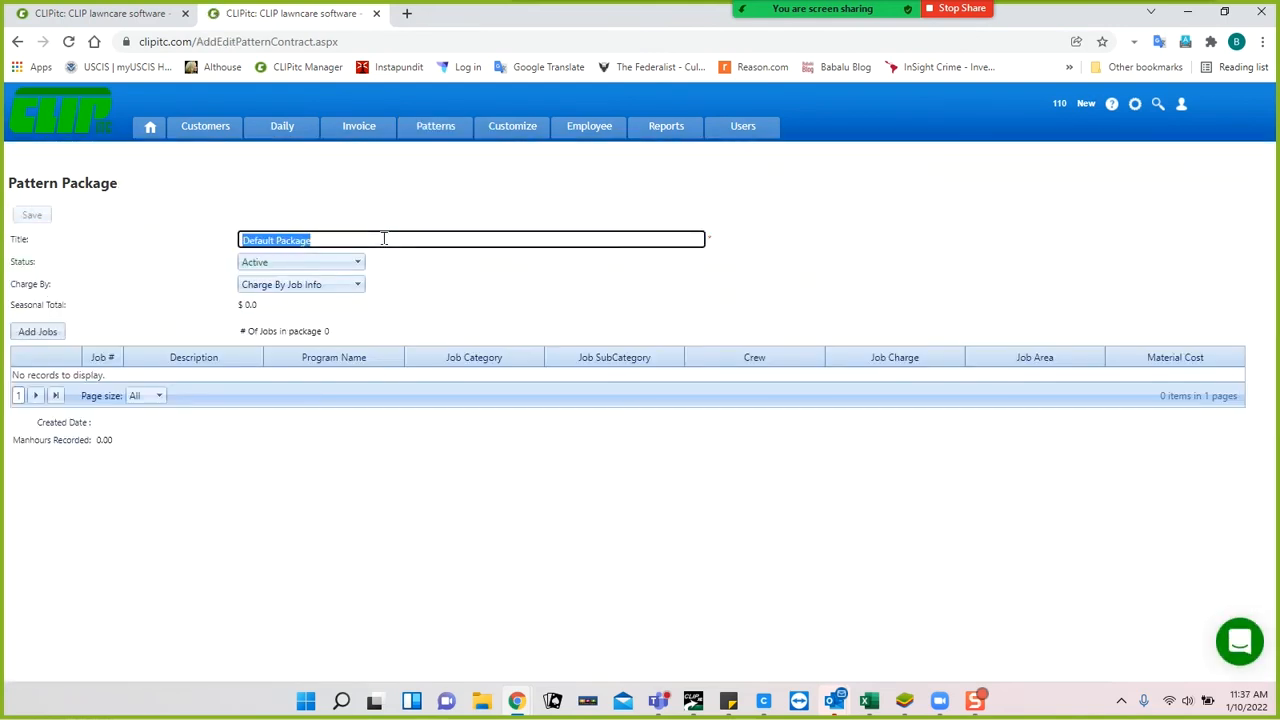
text(Res)
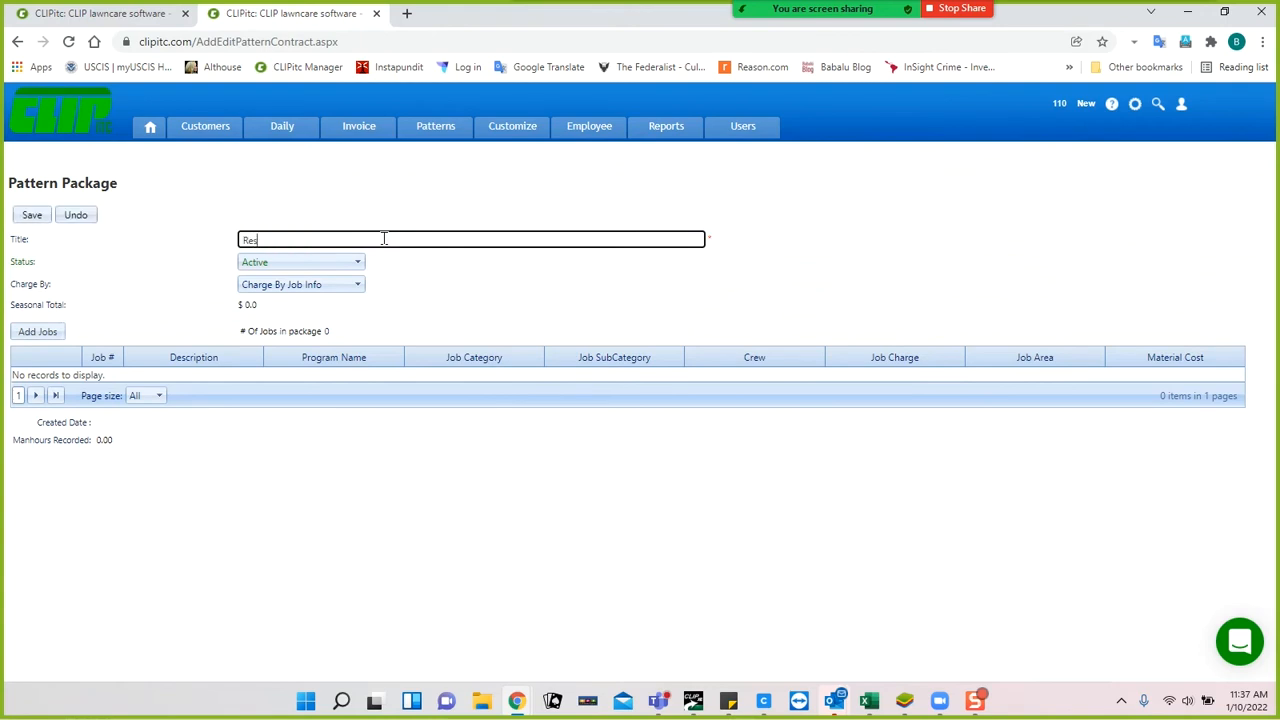
text(idential - Pay Per Service)
click(33, 214)
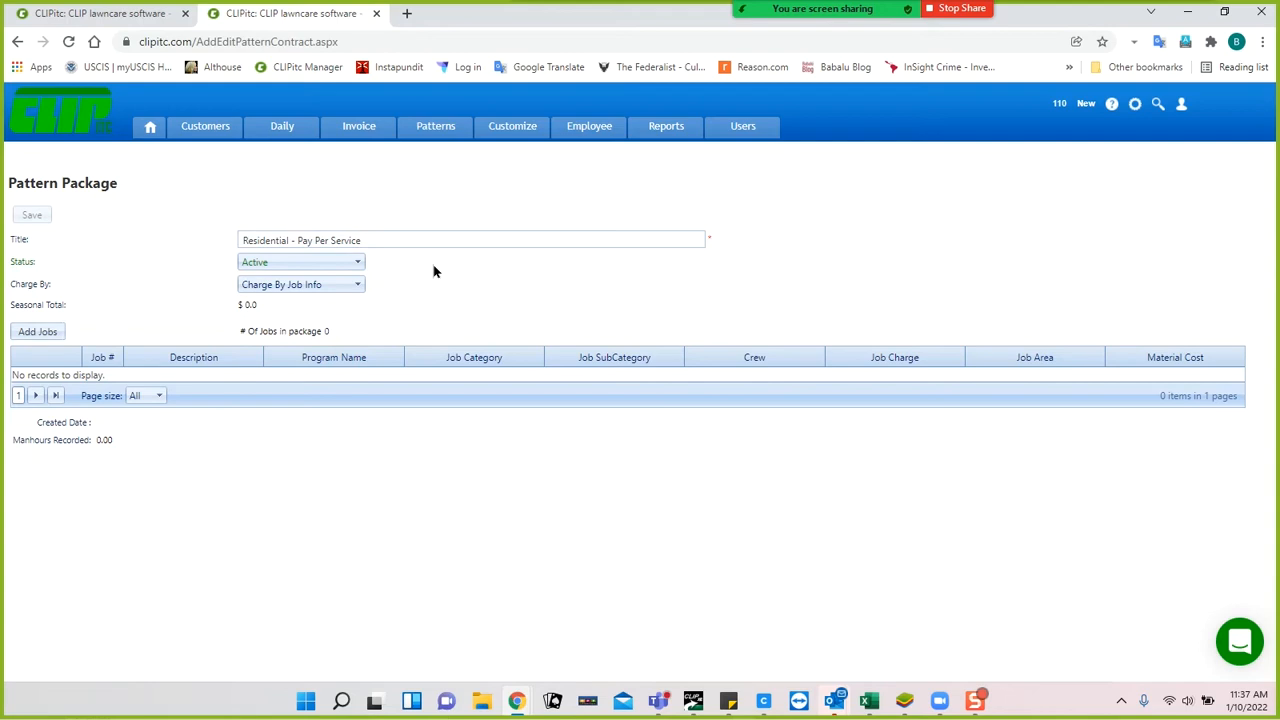
click(40, 333)
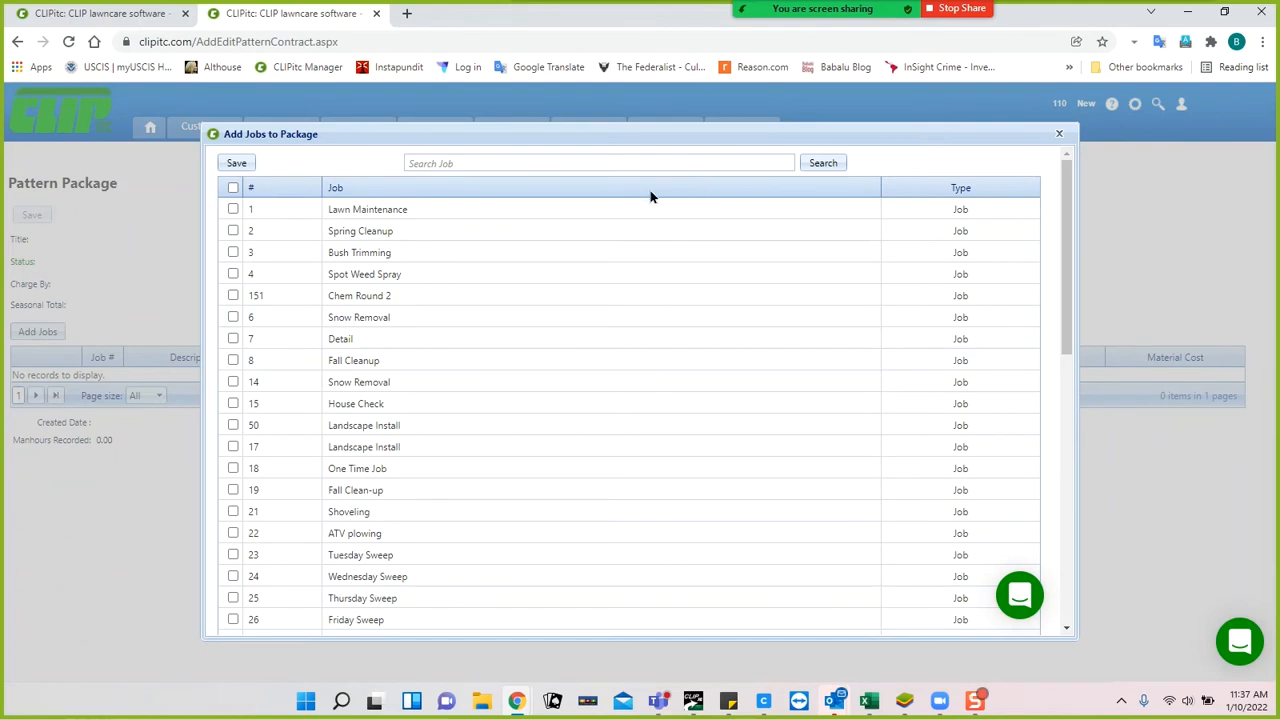
click(251, 190)
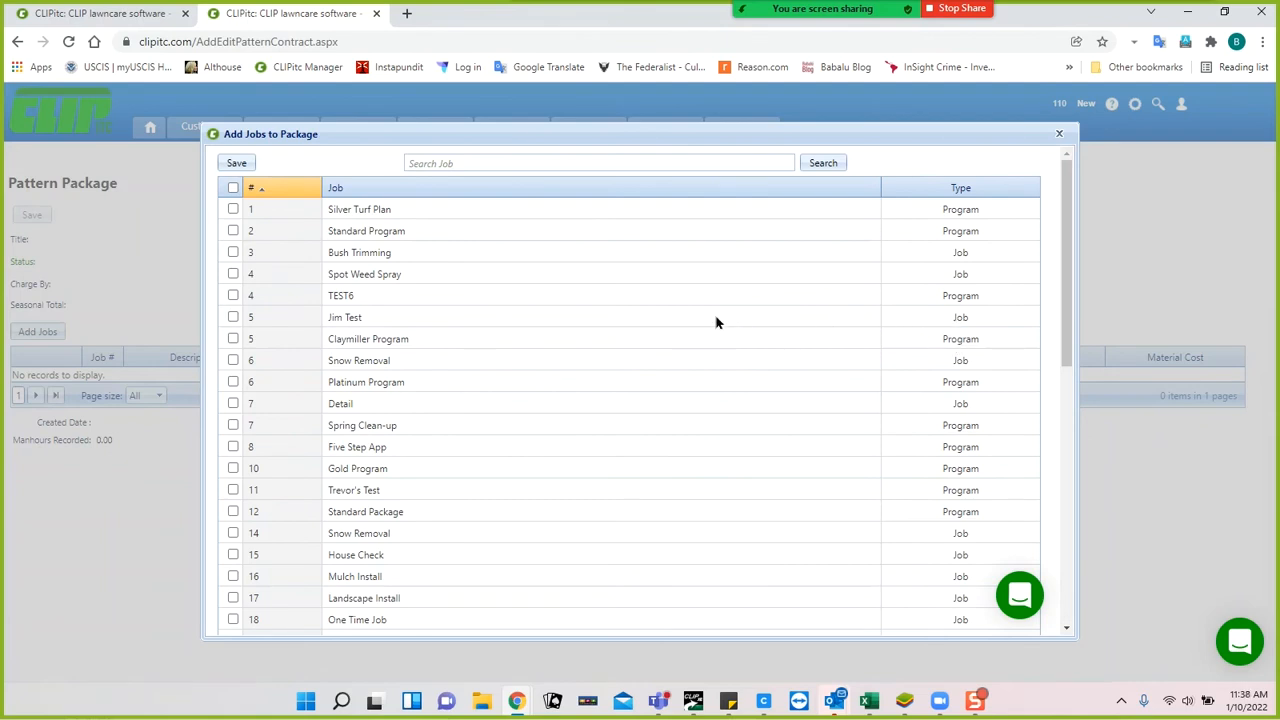
click(335, 190)
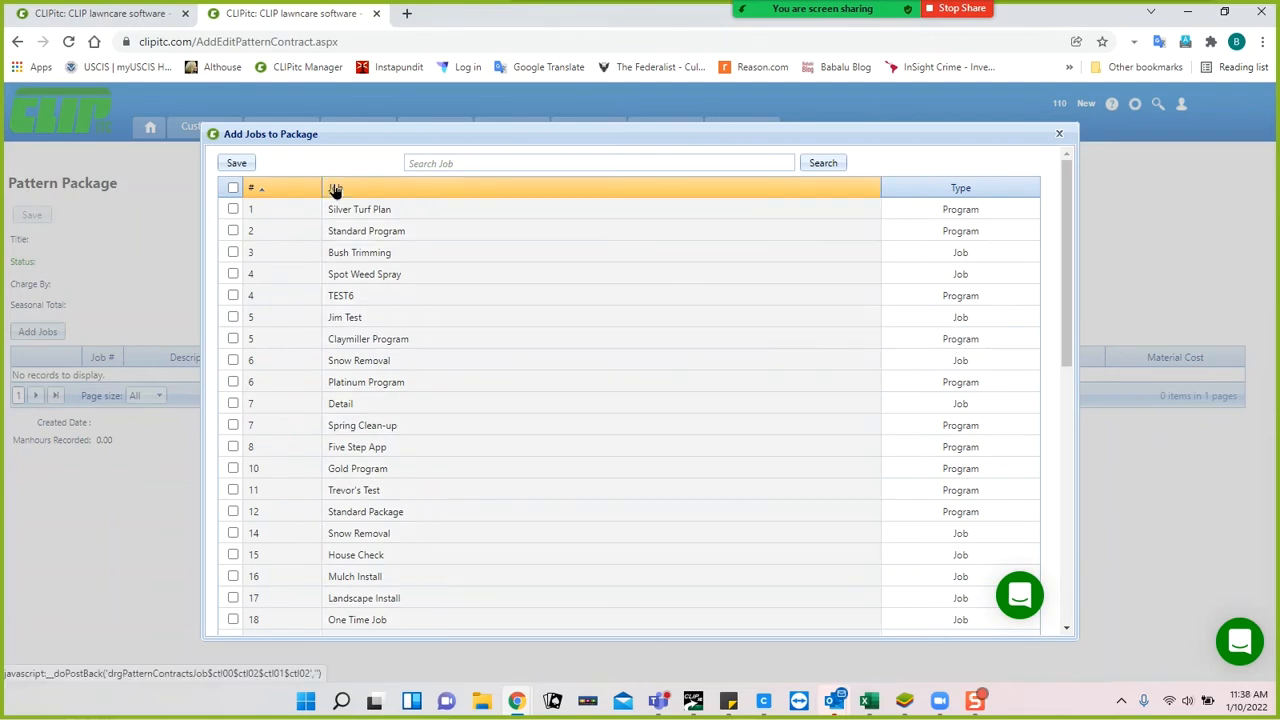
click(335, 192)
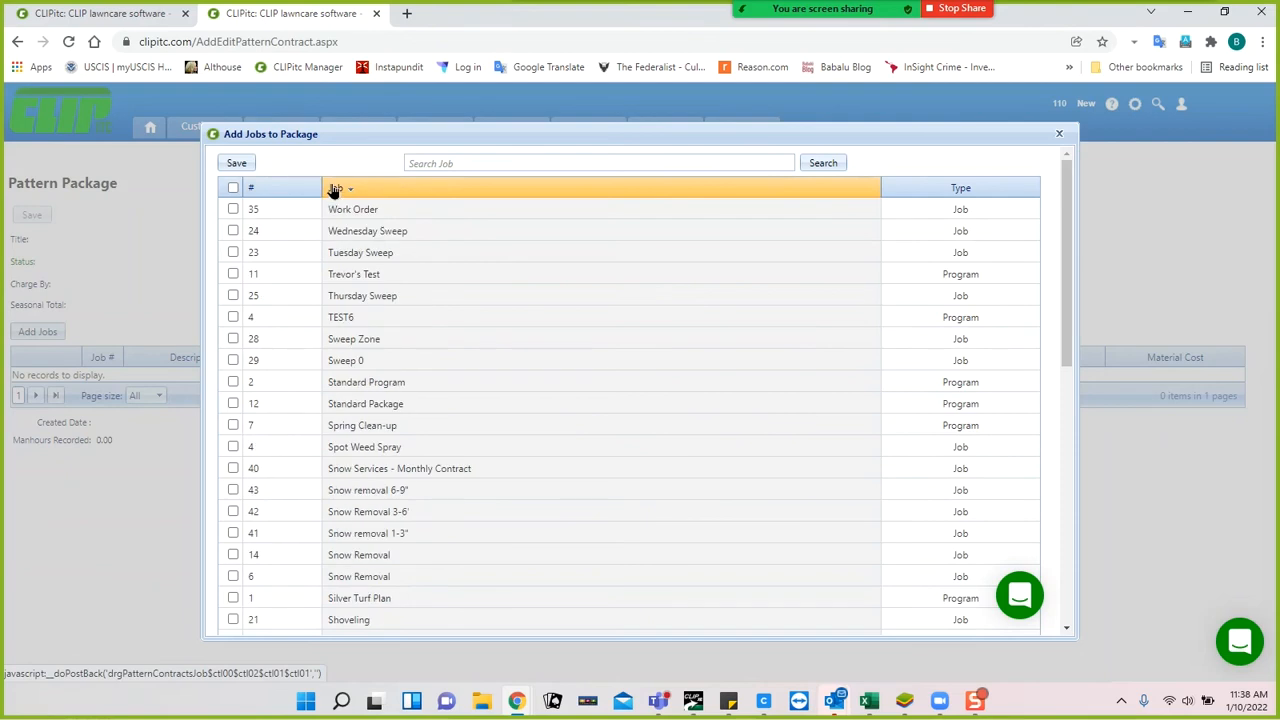
click(335, 190)
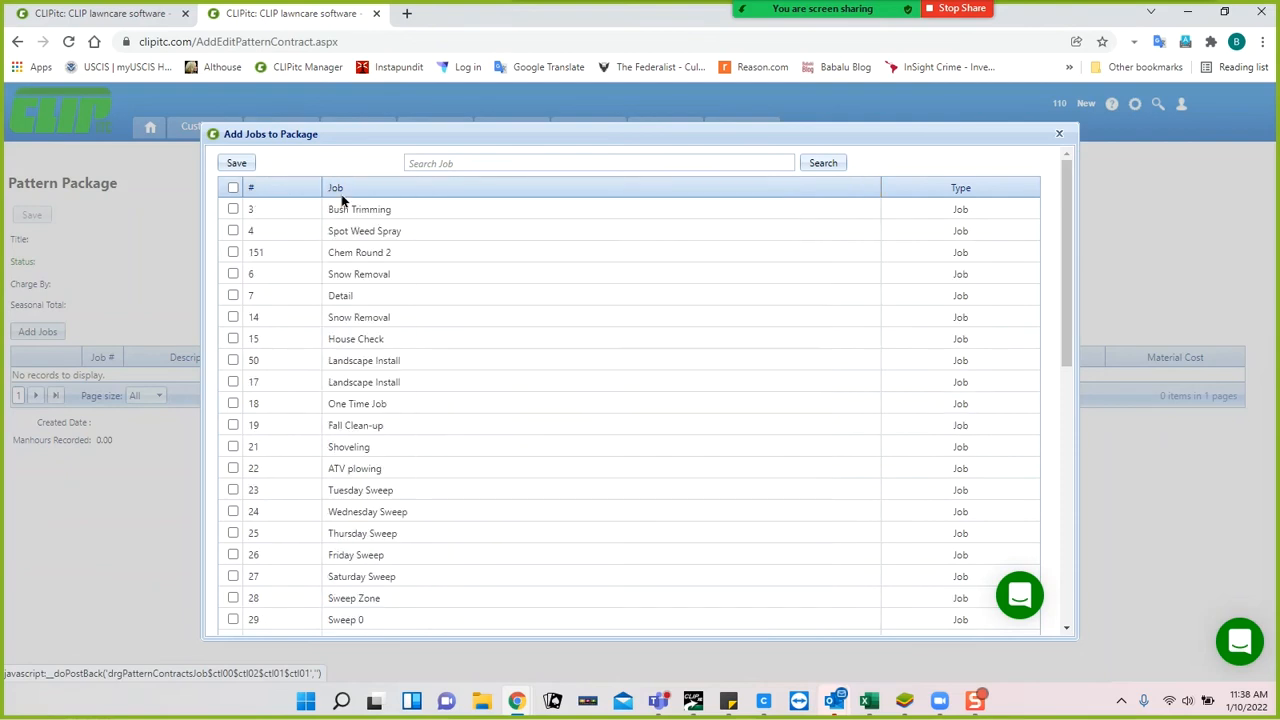
click(521, 161)
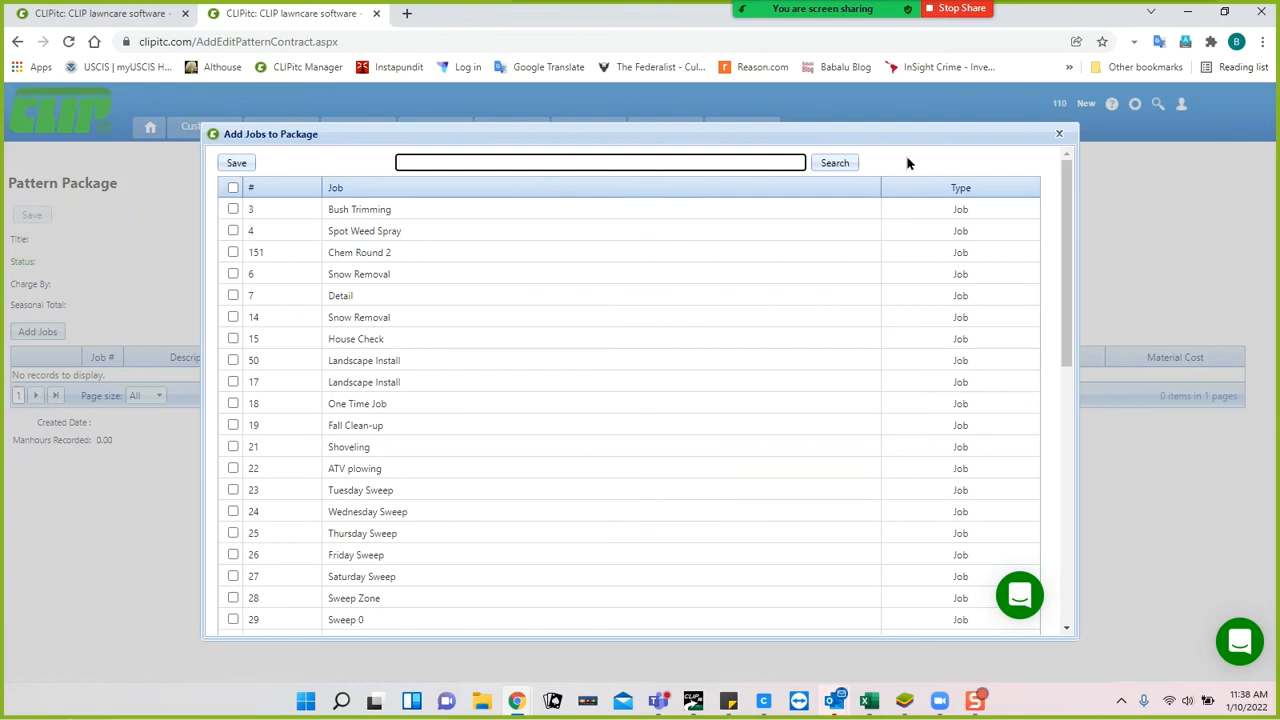
click(1059, 134)
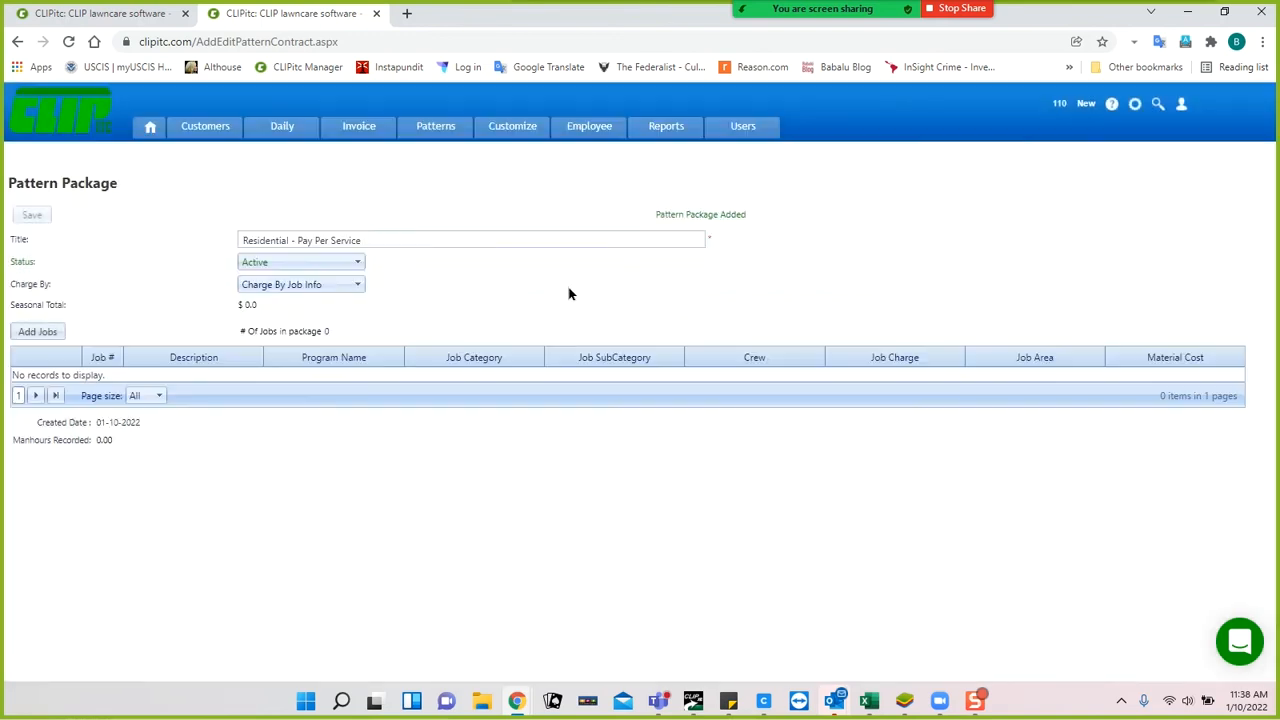
Show the Pattern Customer list with Germantown, Frederick, Clarksburg and the other pattern customers.
click(436, 130)
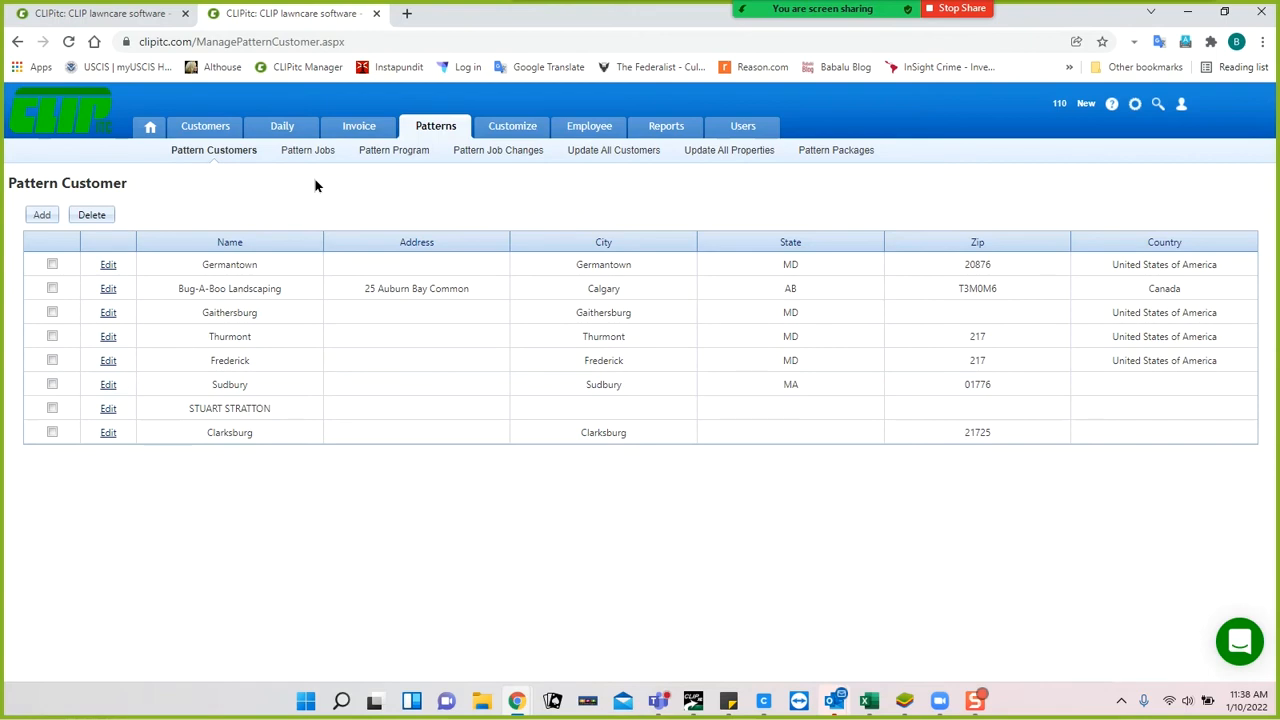
mouse_move(592, 132)
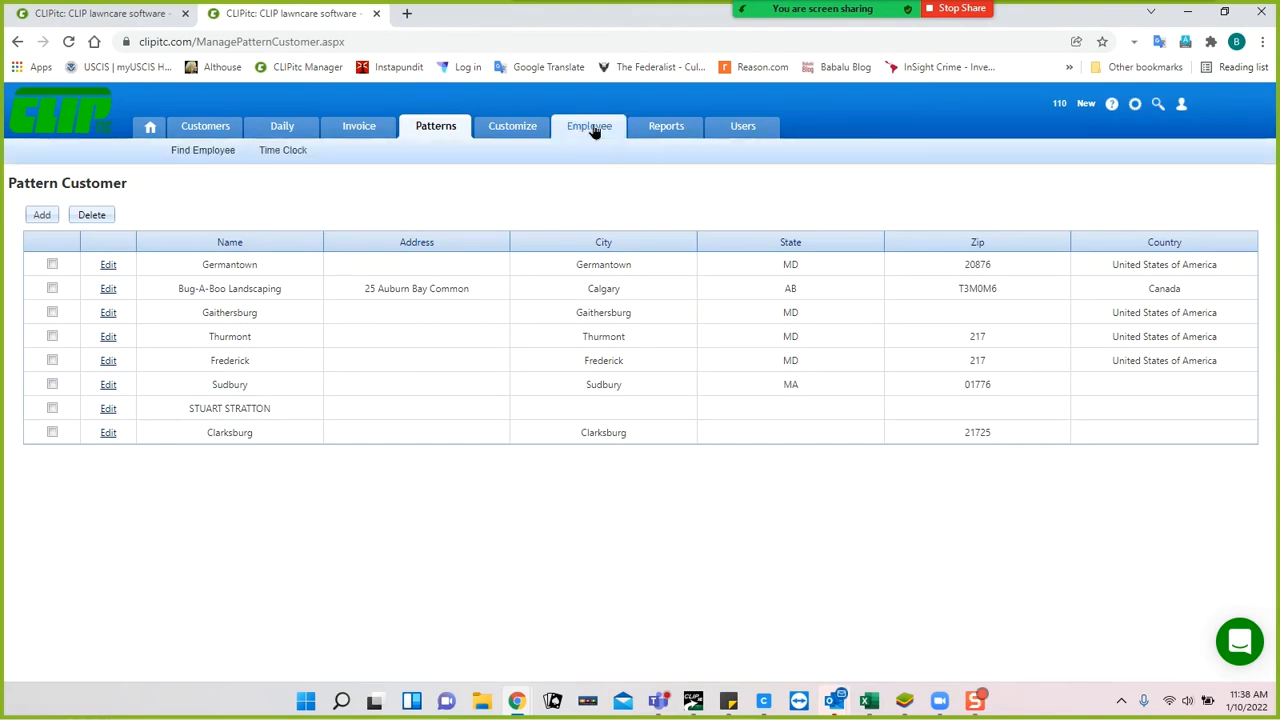
mouse_move(521, 129)
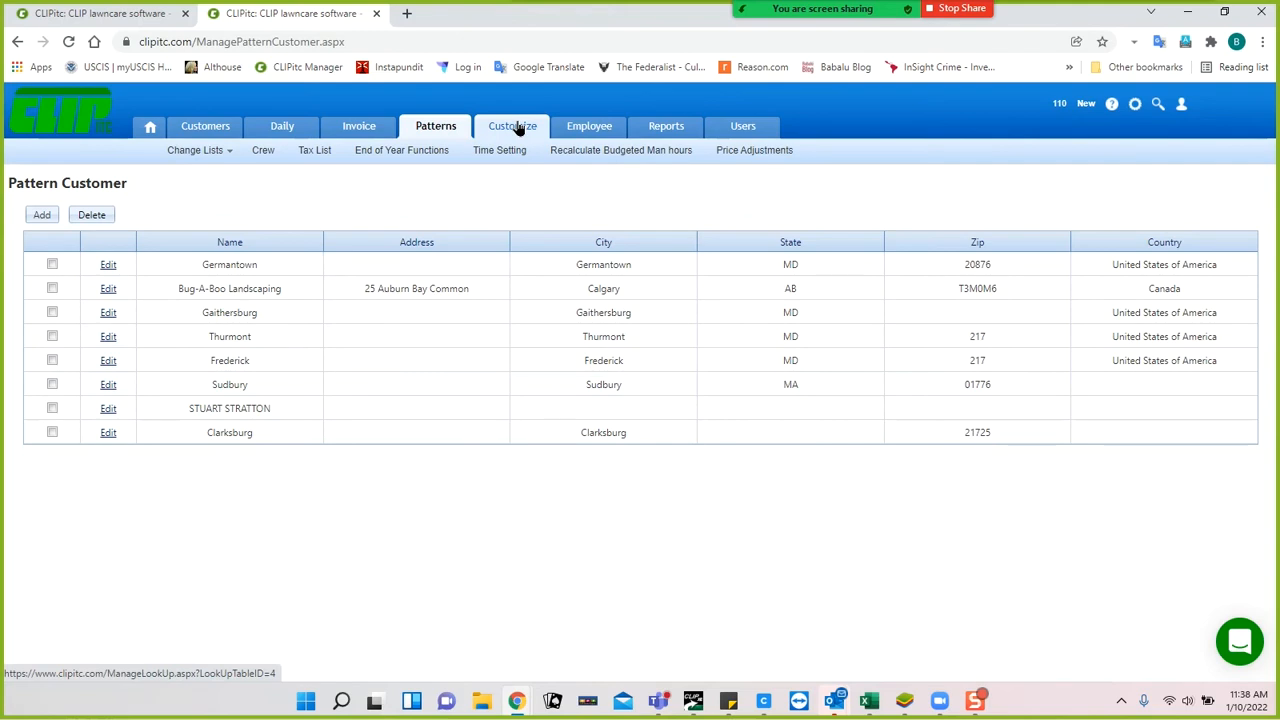
mouse_move(448, 121)
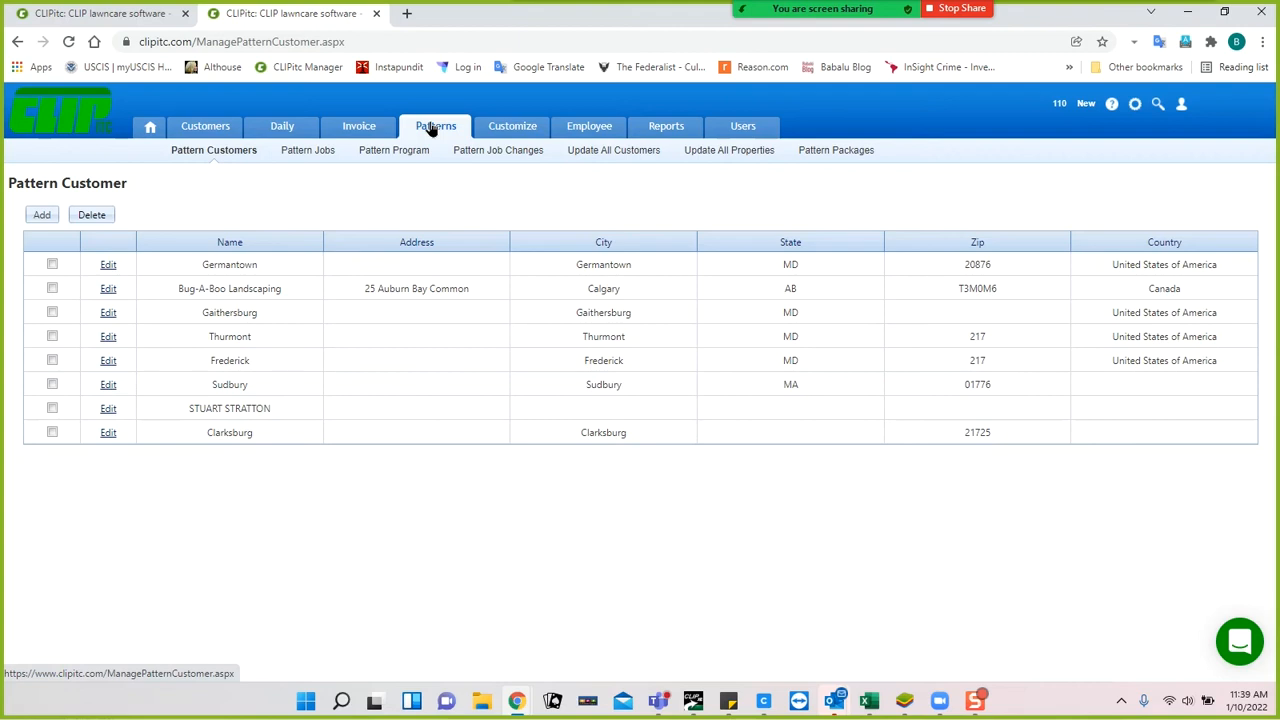
Review the Silver Turf Plan's Early Spring materials, ticking Herbicide, then close the form unchanged.
click(408, 156)
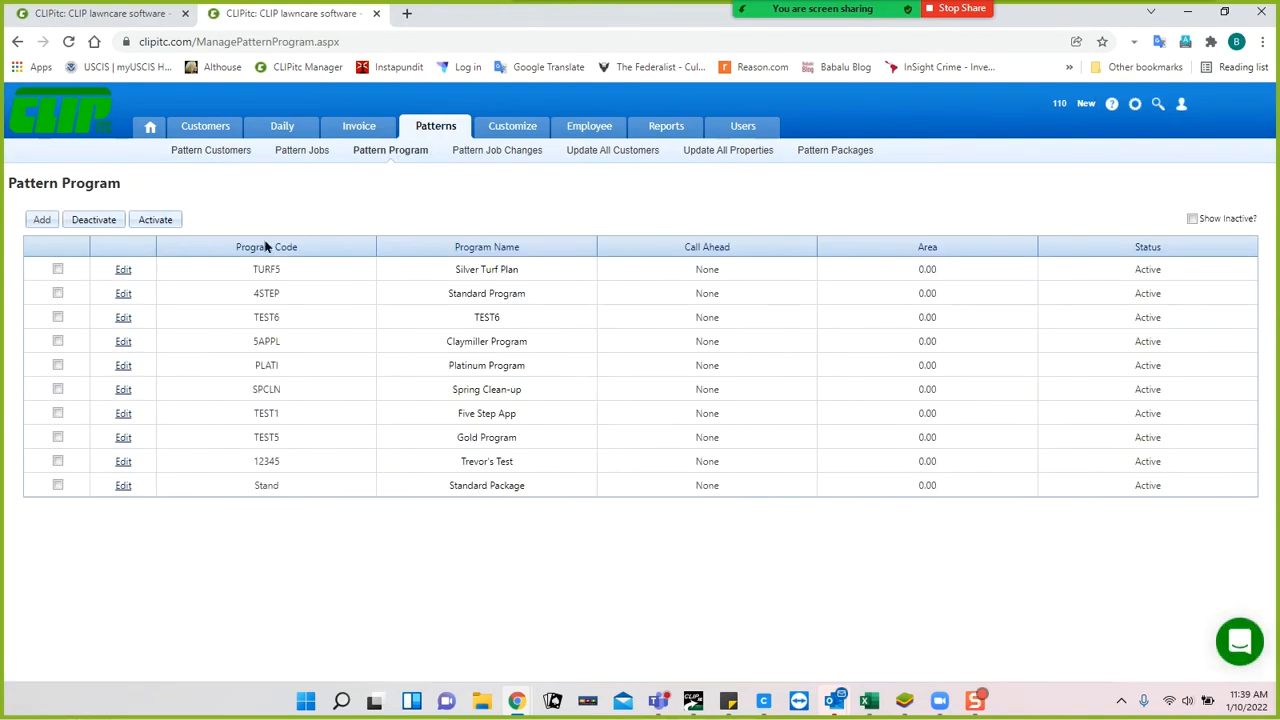
click(123, 270)
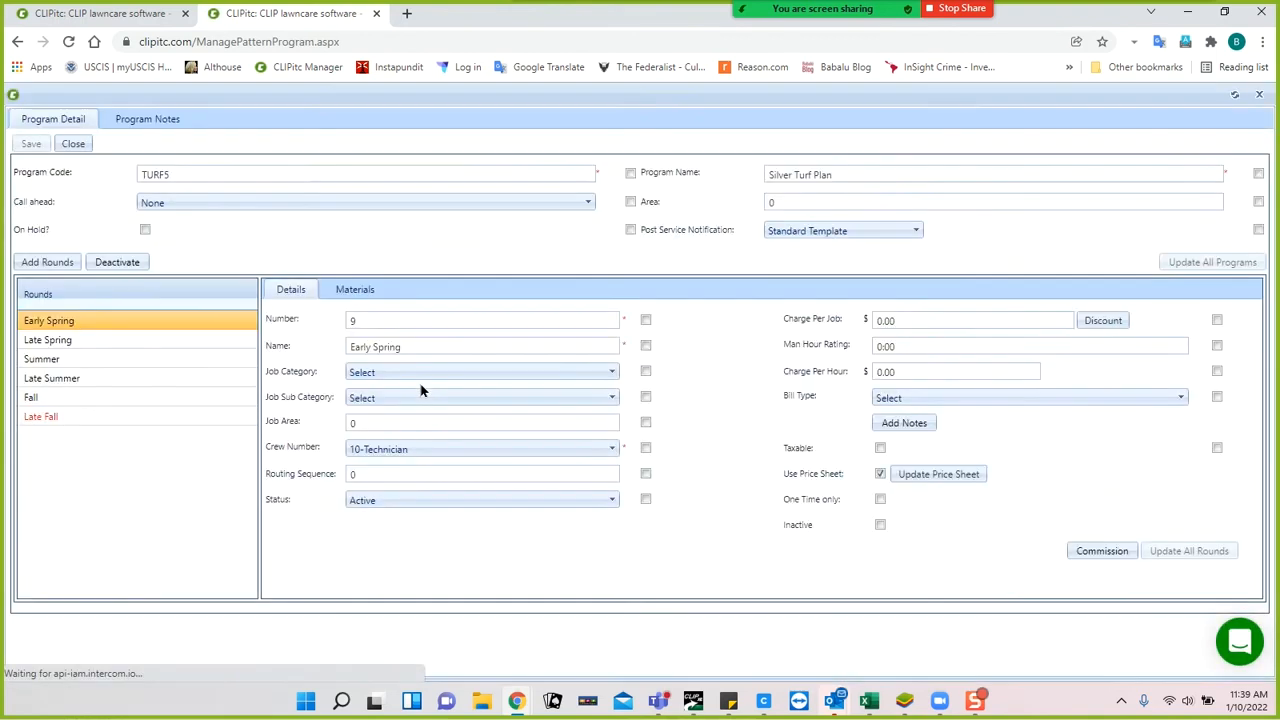
click(352, 290)
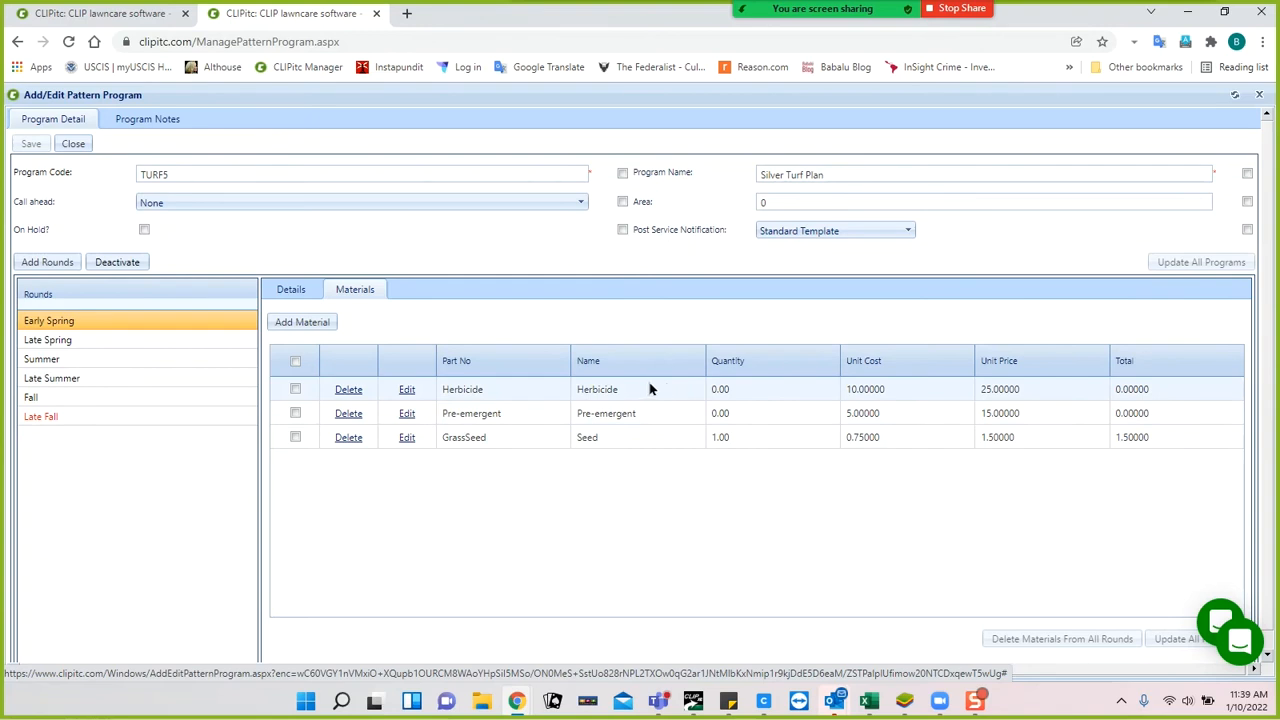
click(295, 389)
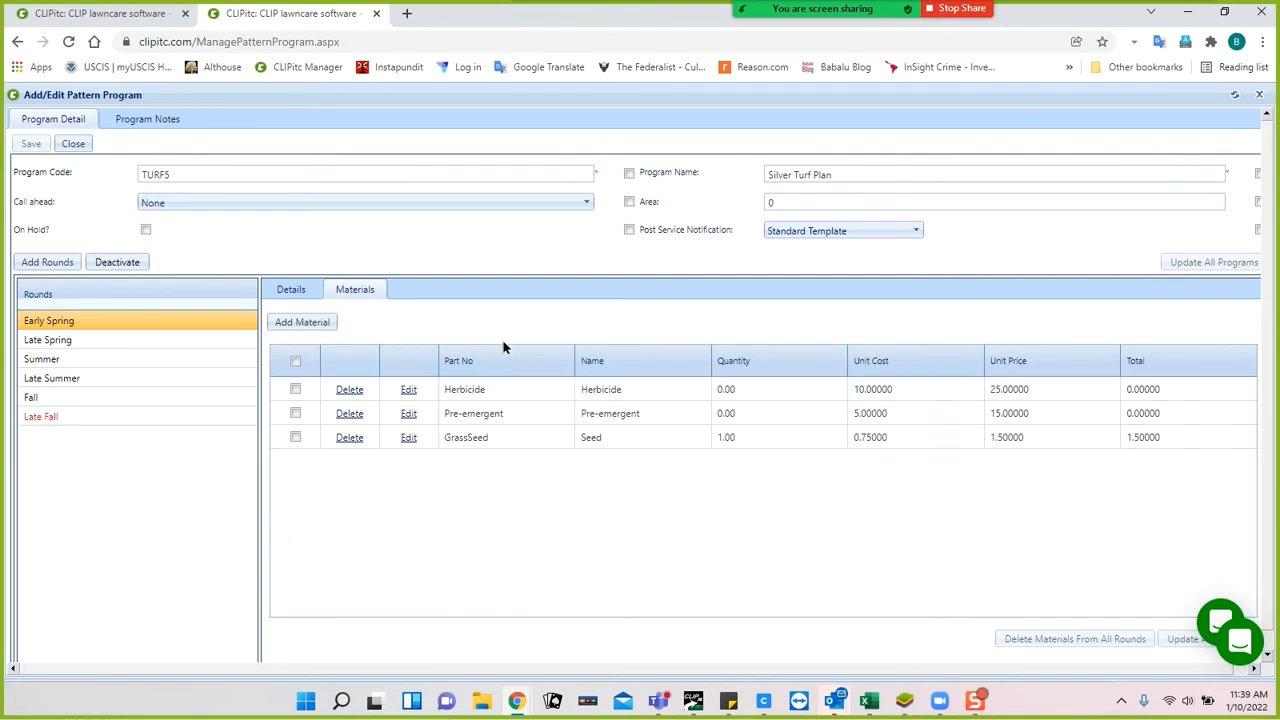
click(1259, 95)
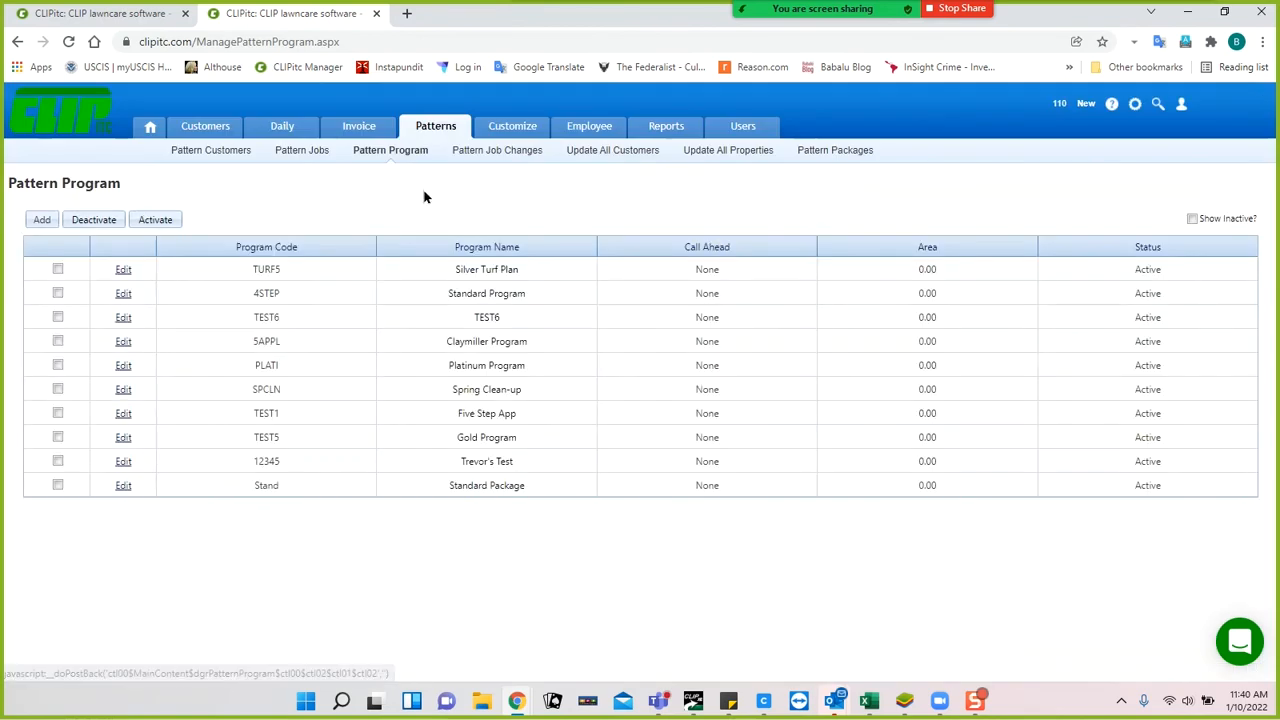
Start a new customer and choose Frederick as its pattern customer.
click(204, 132)
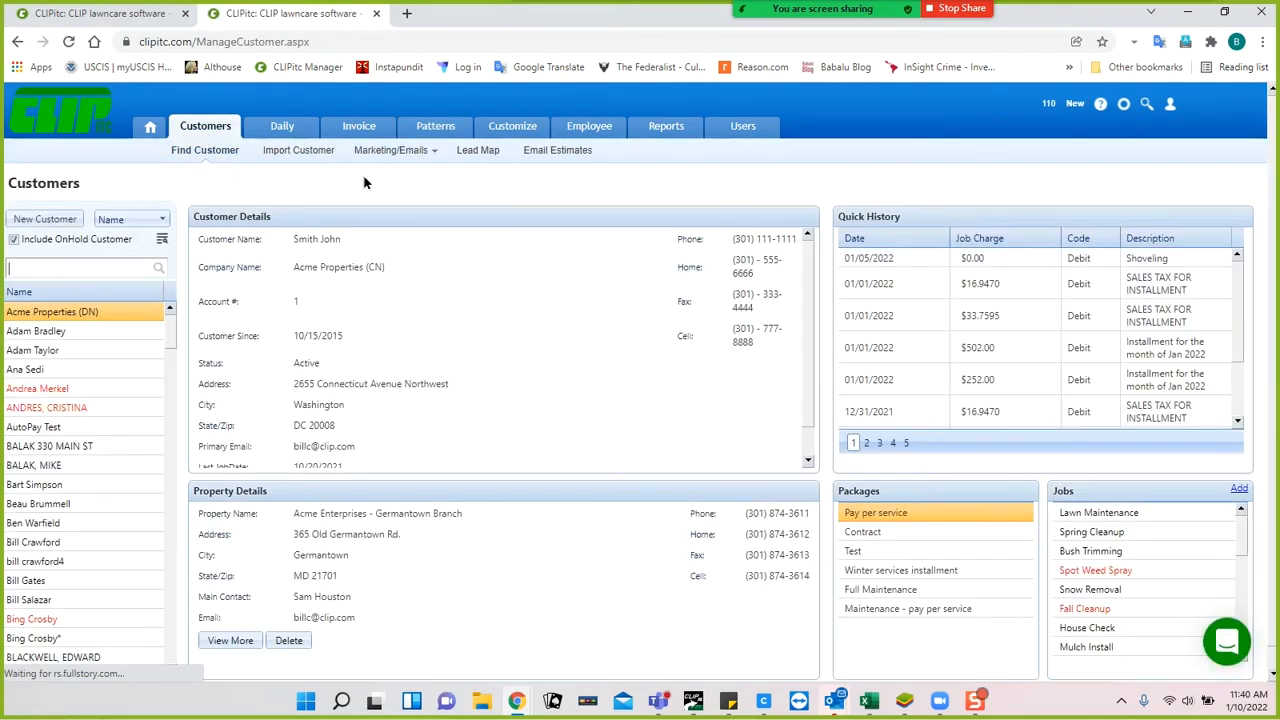
click(45, 219)
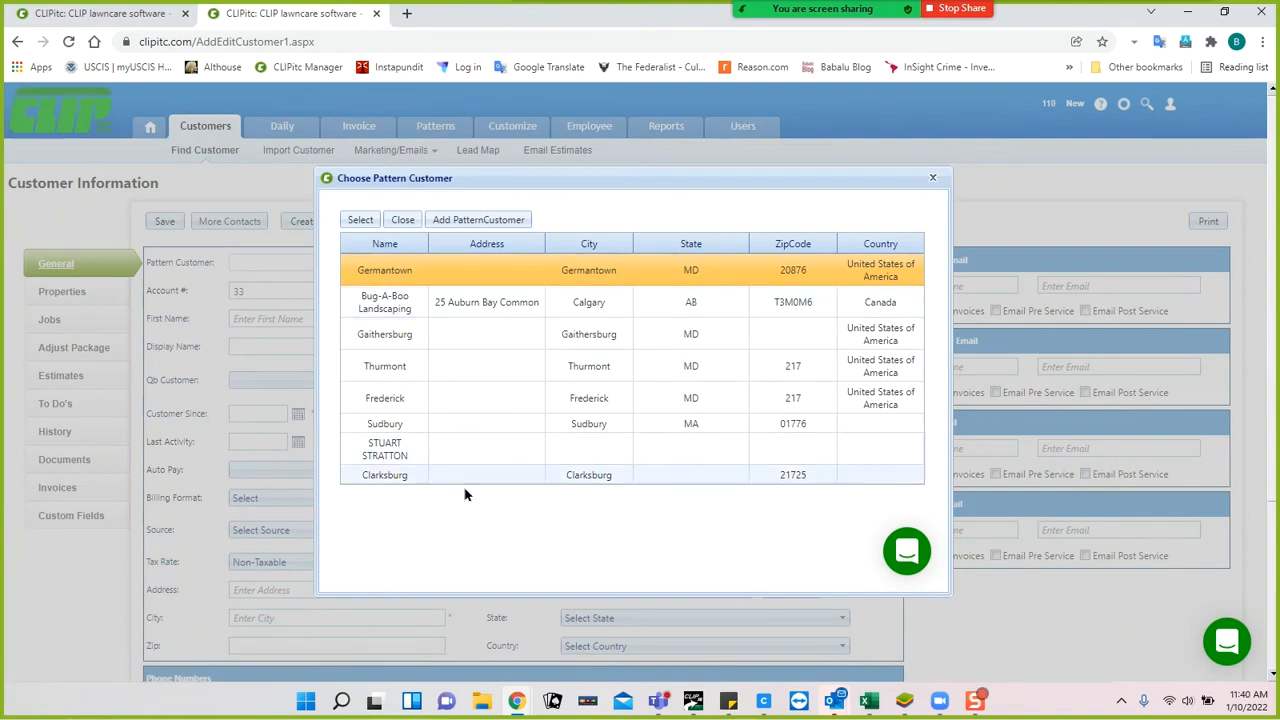
click(390, 401)
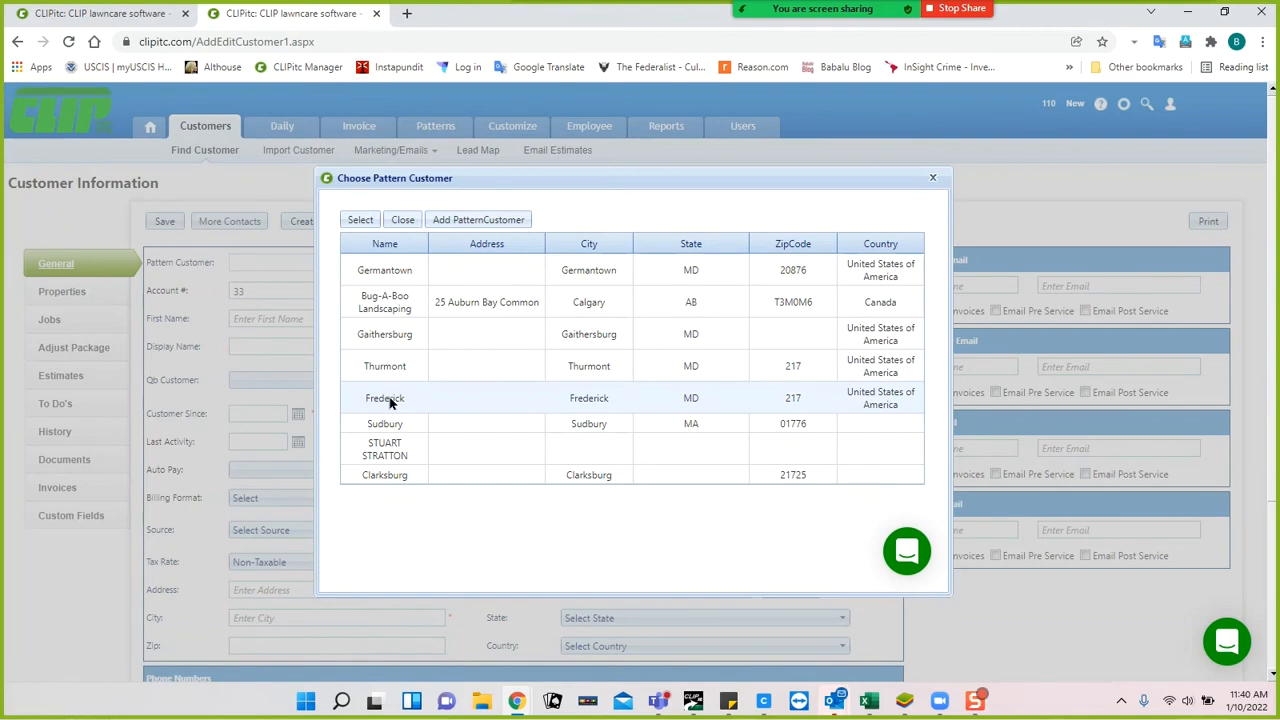
click(412, 402)
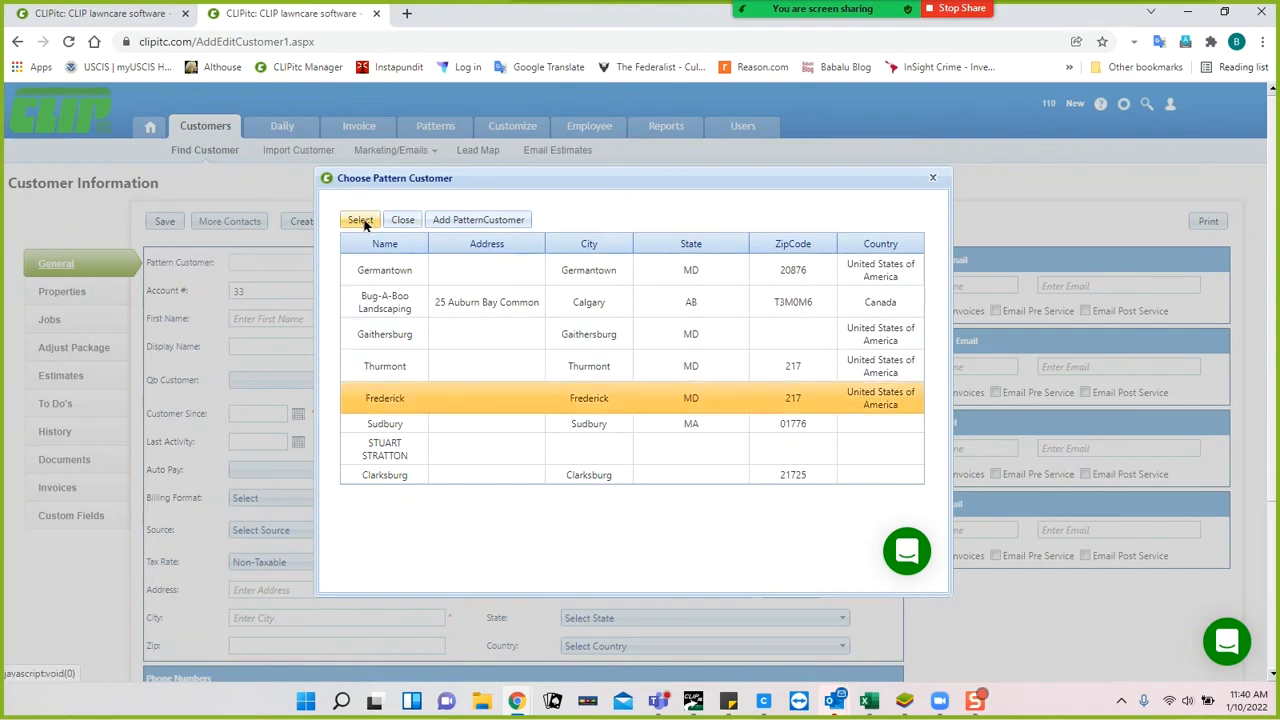
click(361, 221)
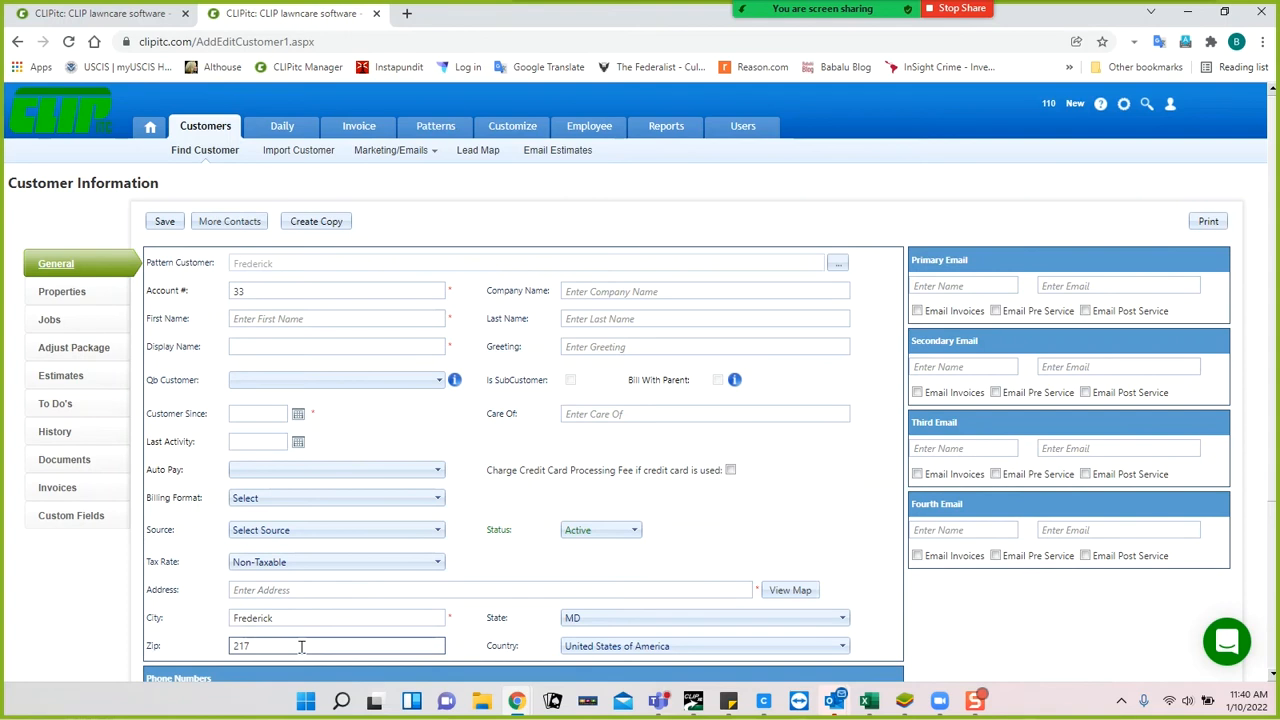
Set the tax rate to MD Sales Tax and enter the customer's first and last name.
click(286, 565)
click(274, 596)
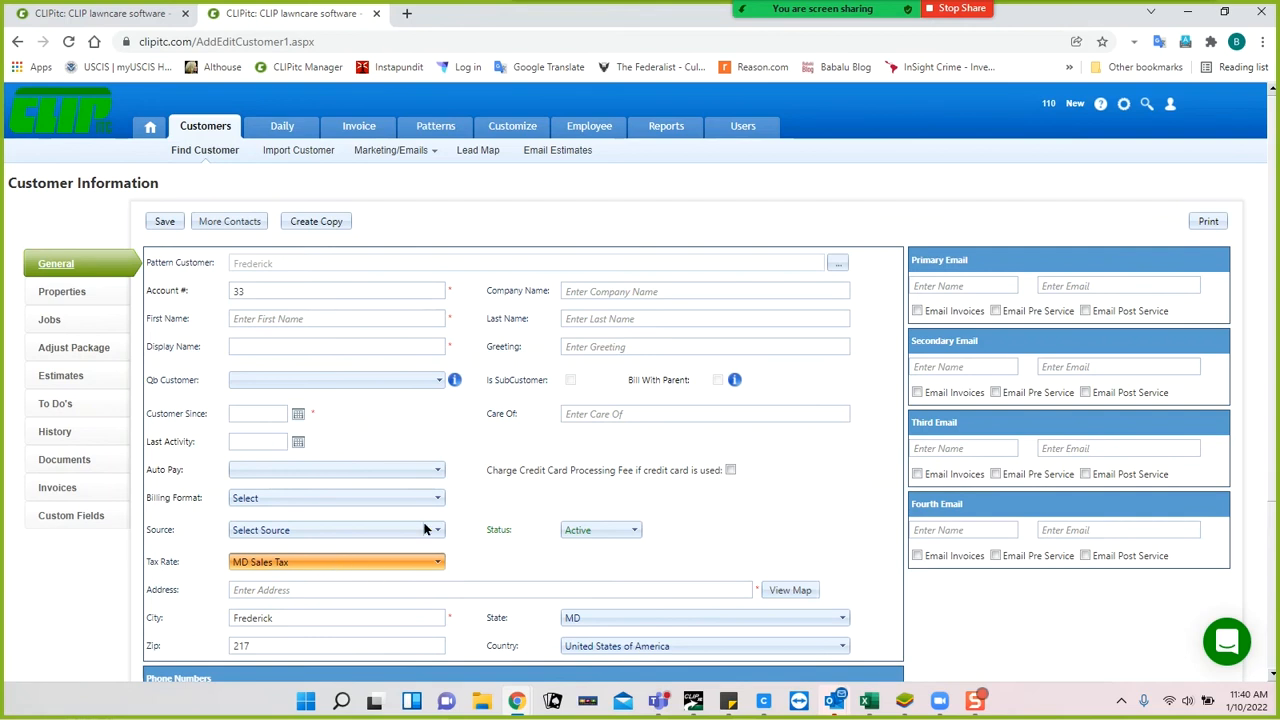
click(347, 317)
click(347, 318)
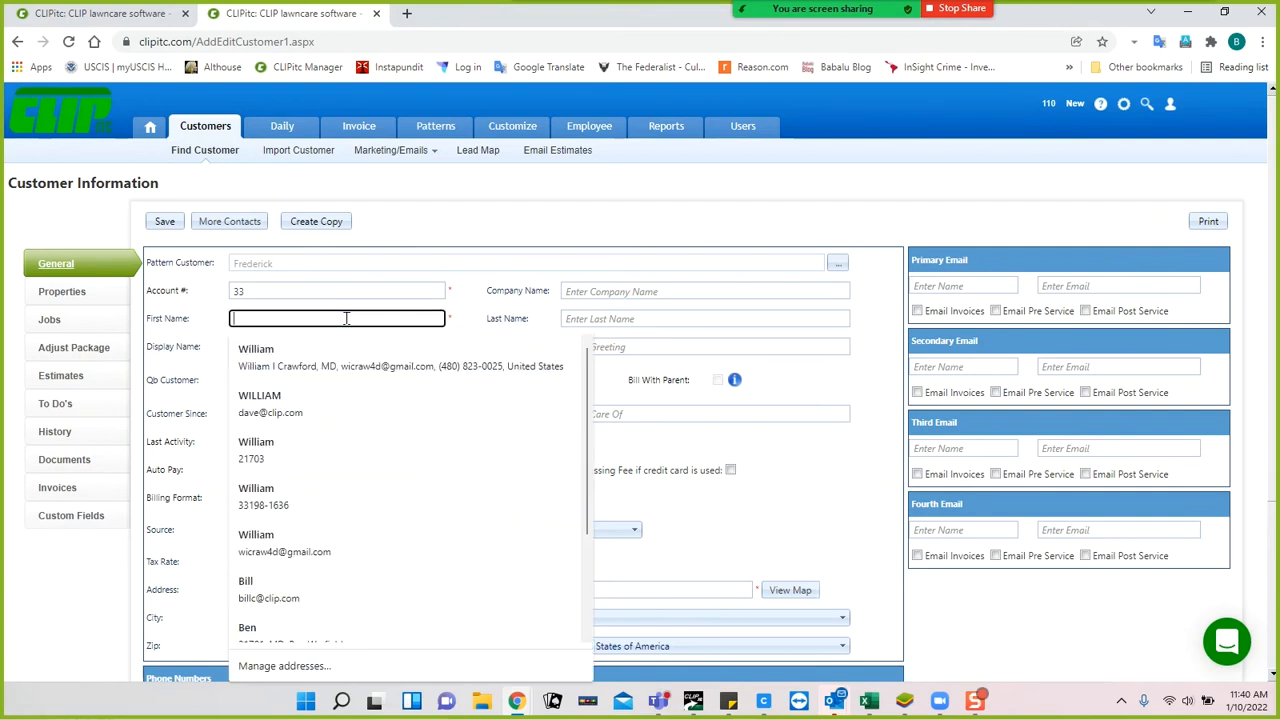
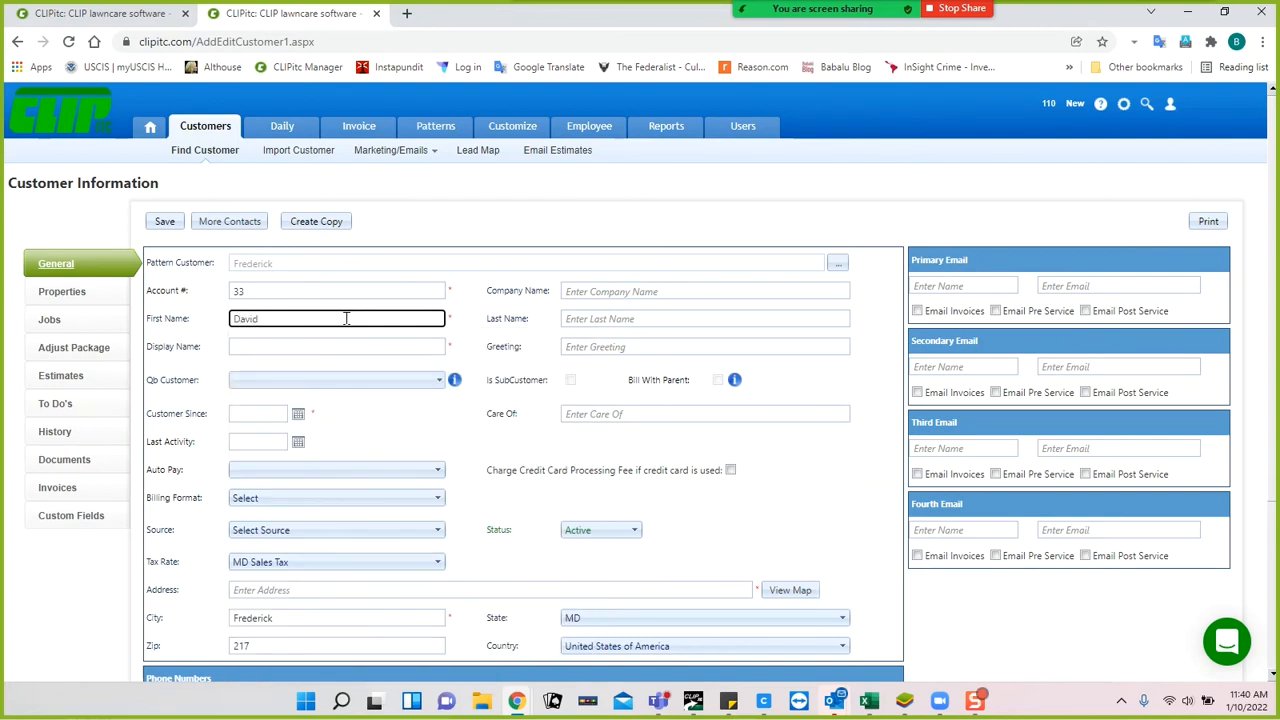
key(Tab)
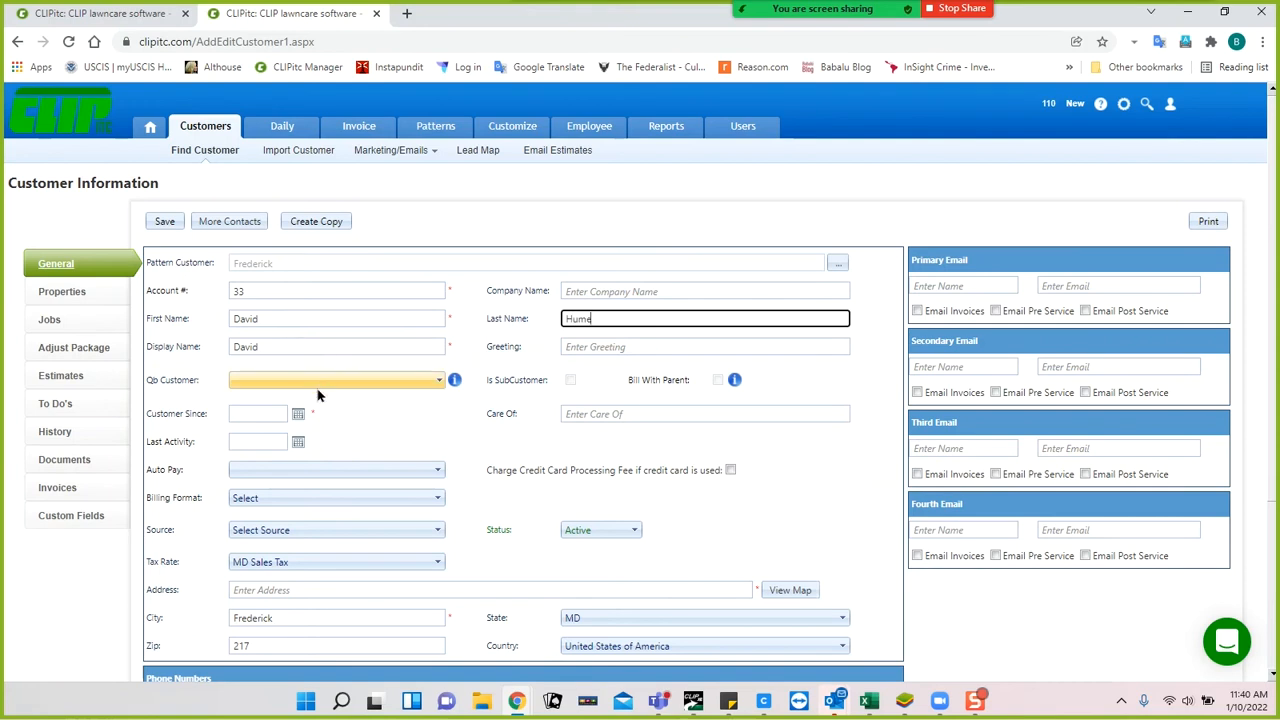
Set the customer-since date to 1/10/2022 and the customer source to Internet Search.
click(296, 416)
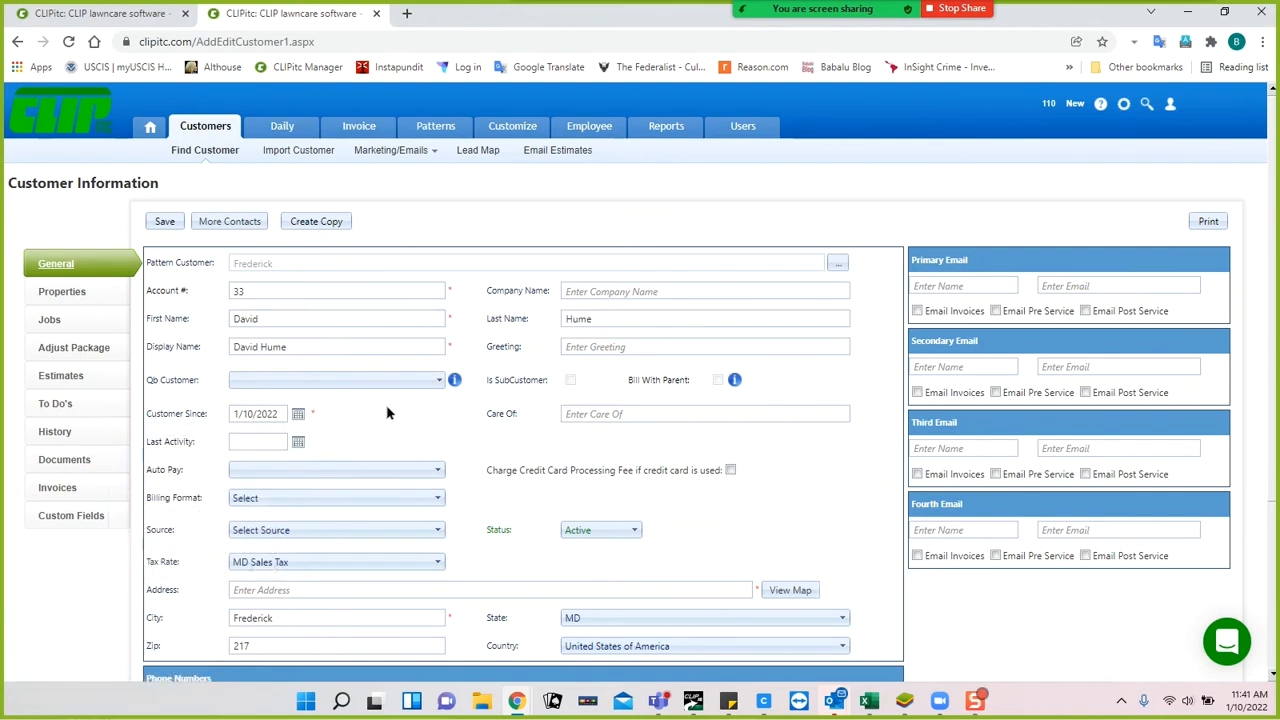
click(330, 534)
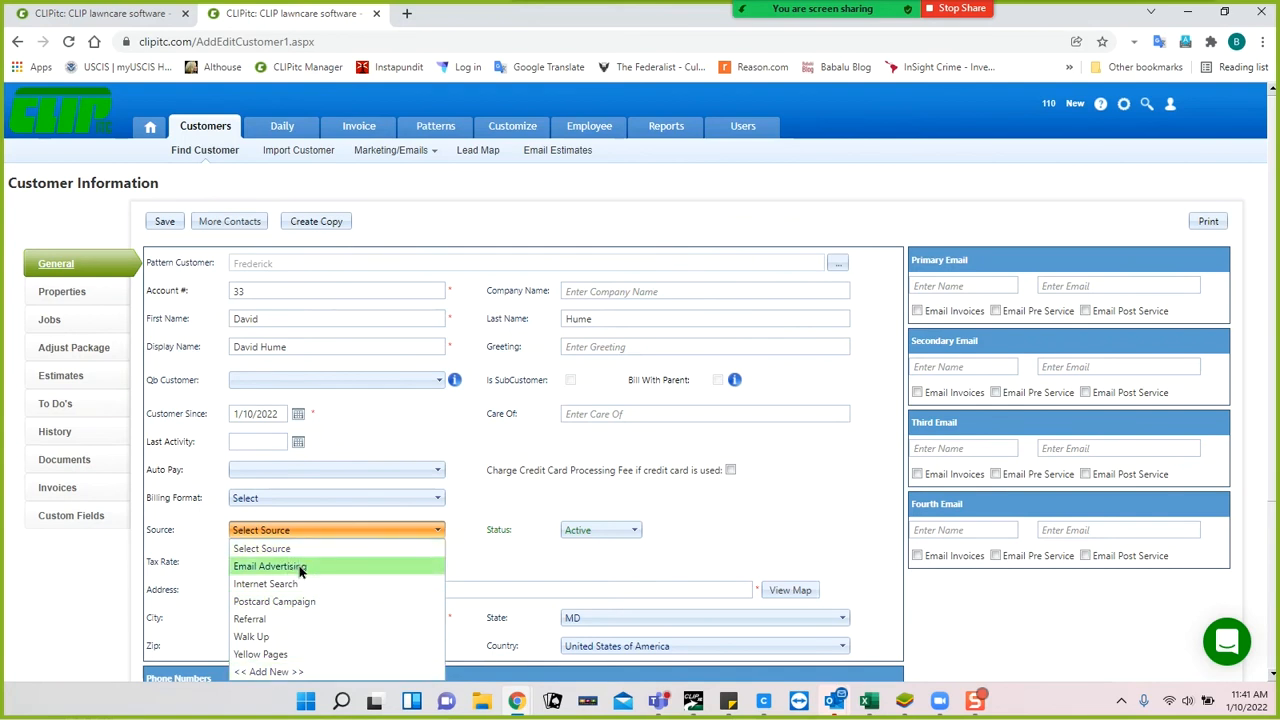
click(300, 584)
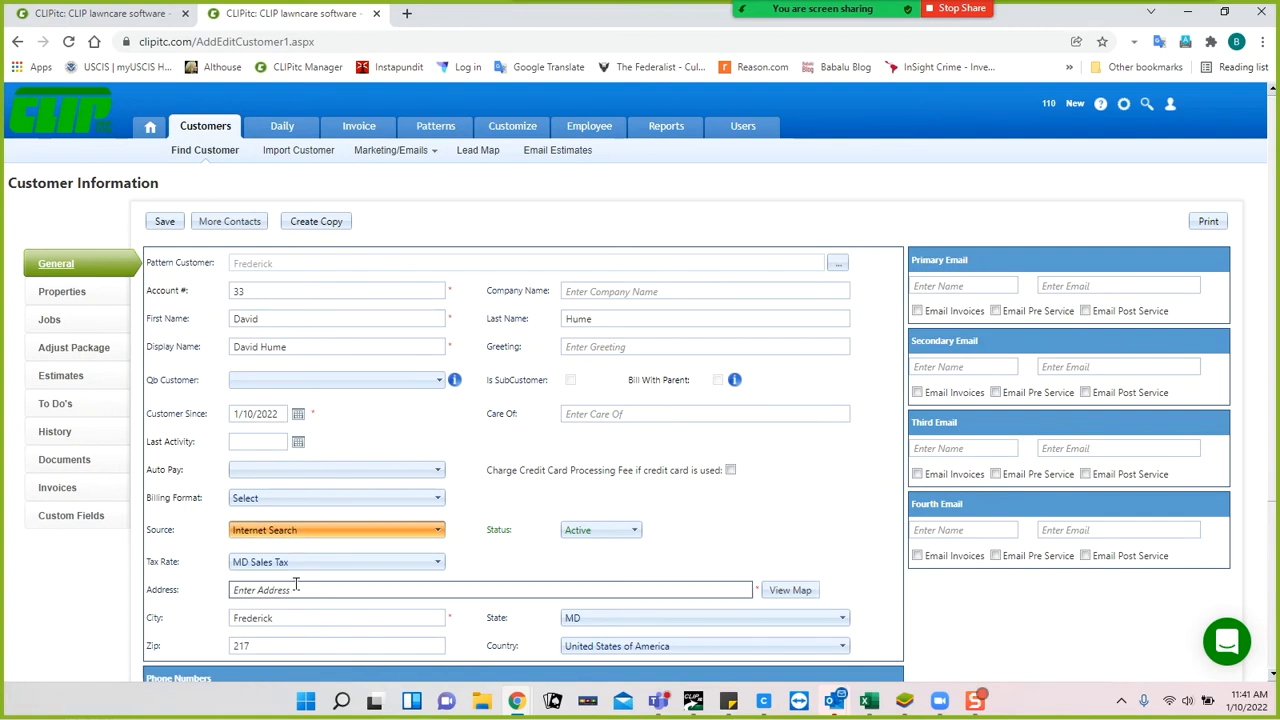
click(440, 536)
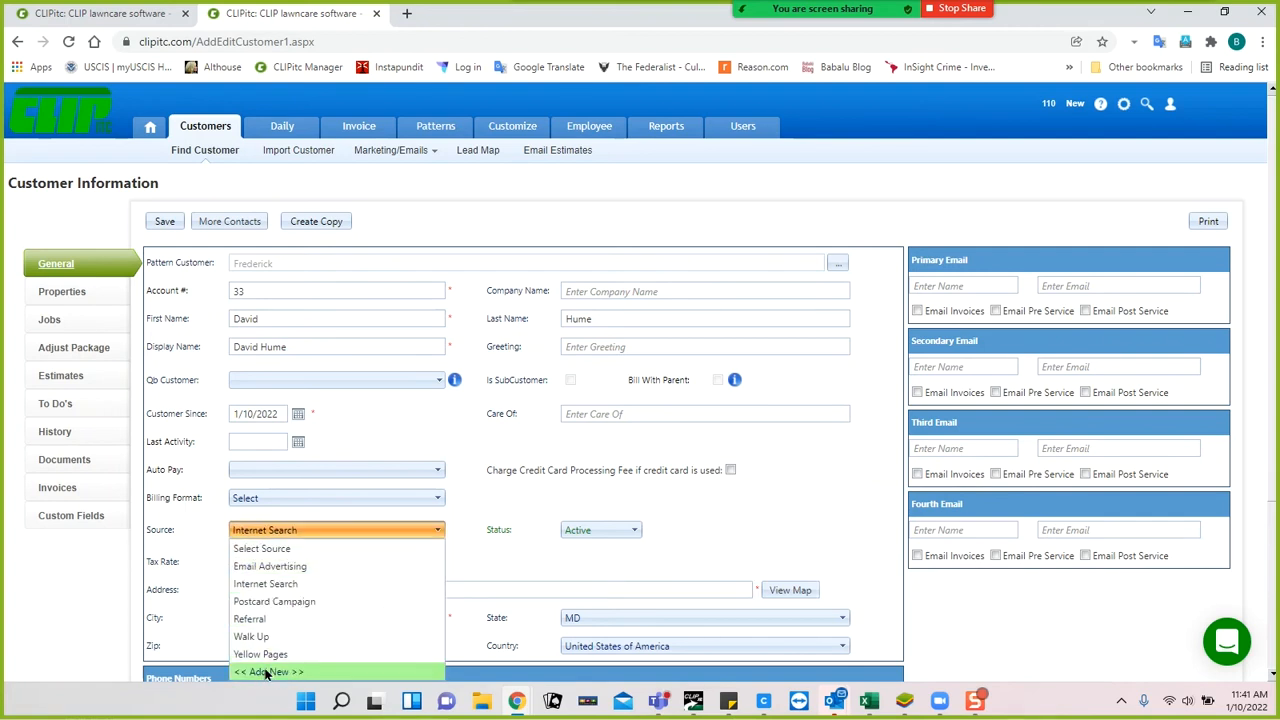
click(465, 560)
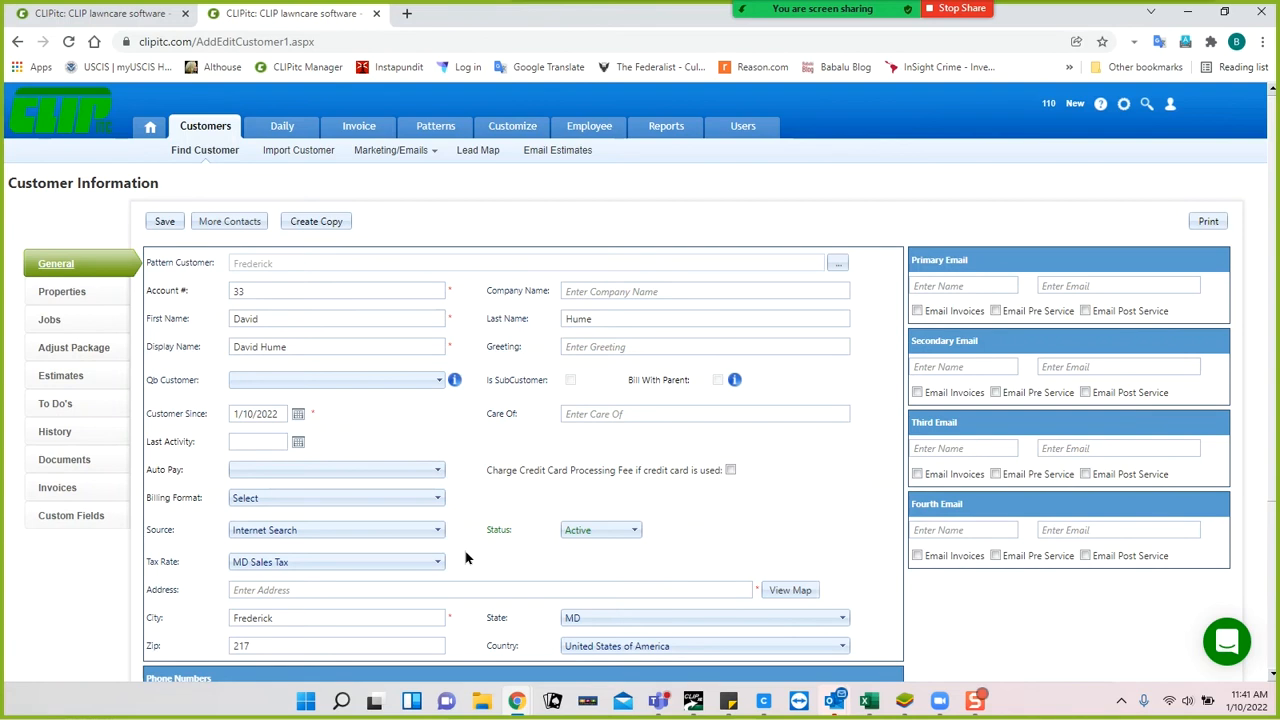
Fill in the customer's street address from the suggested match and save the new customer.
click(420, 589)
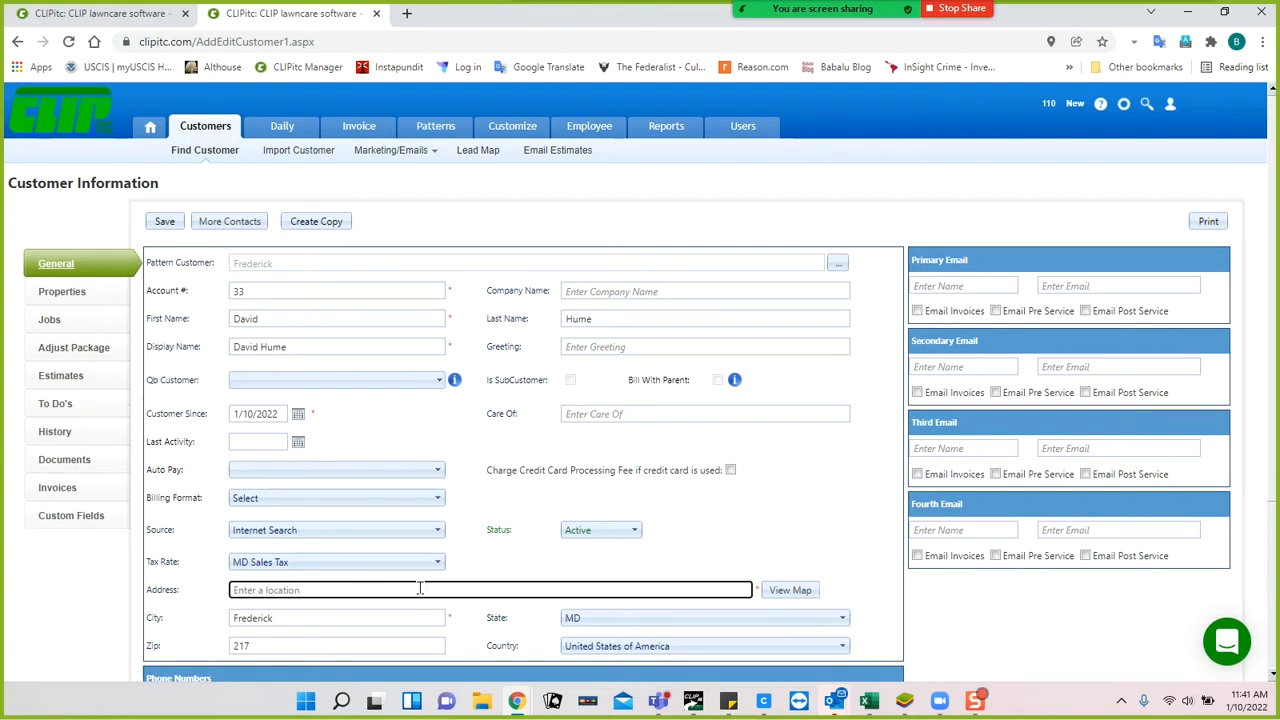
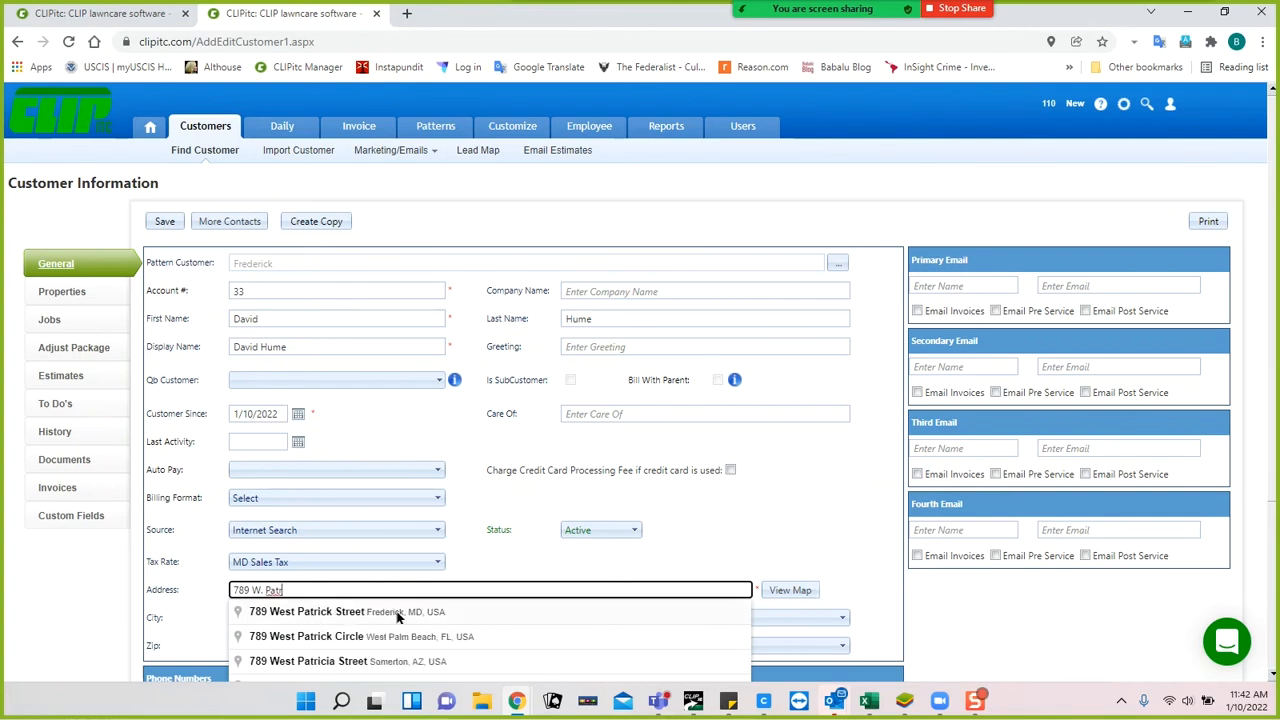
click(345, 614)
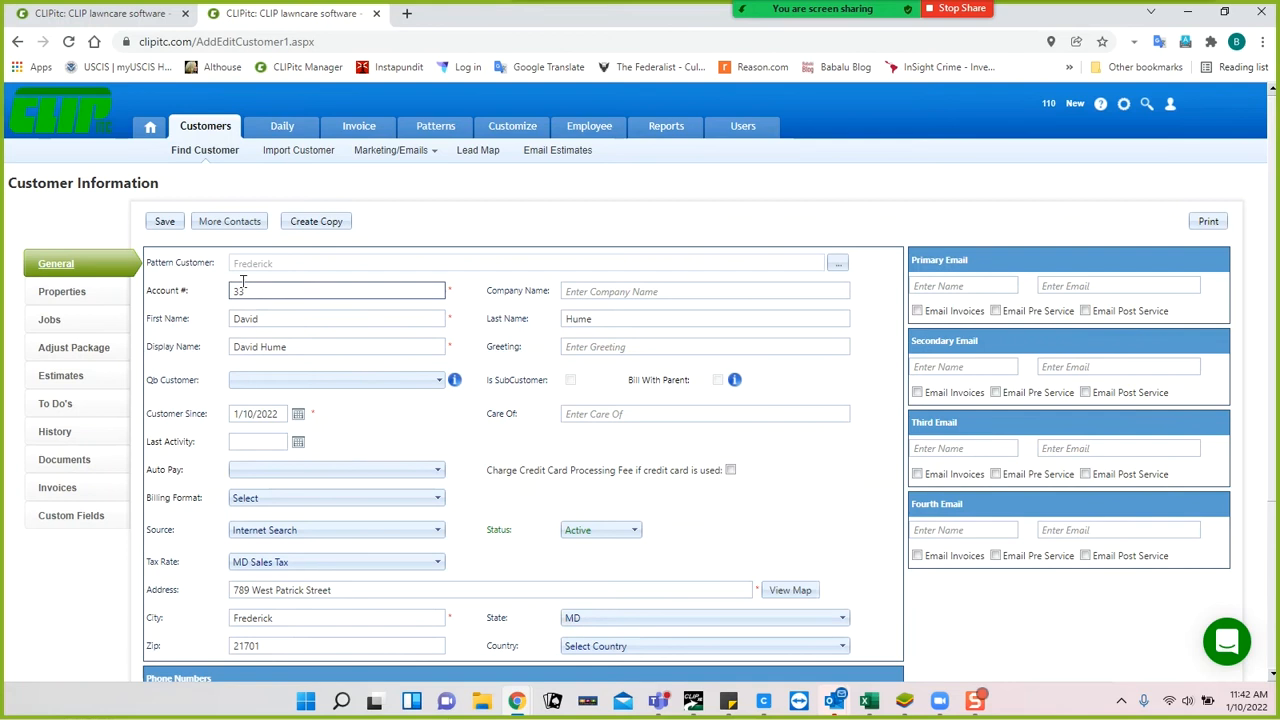
click(165, 221)
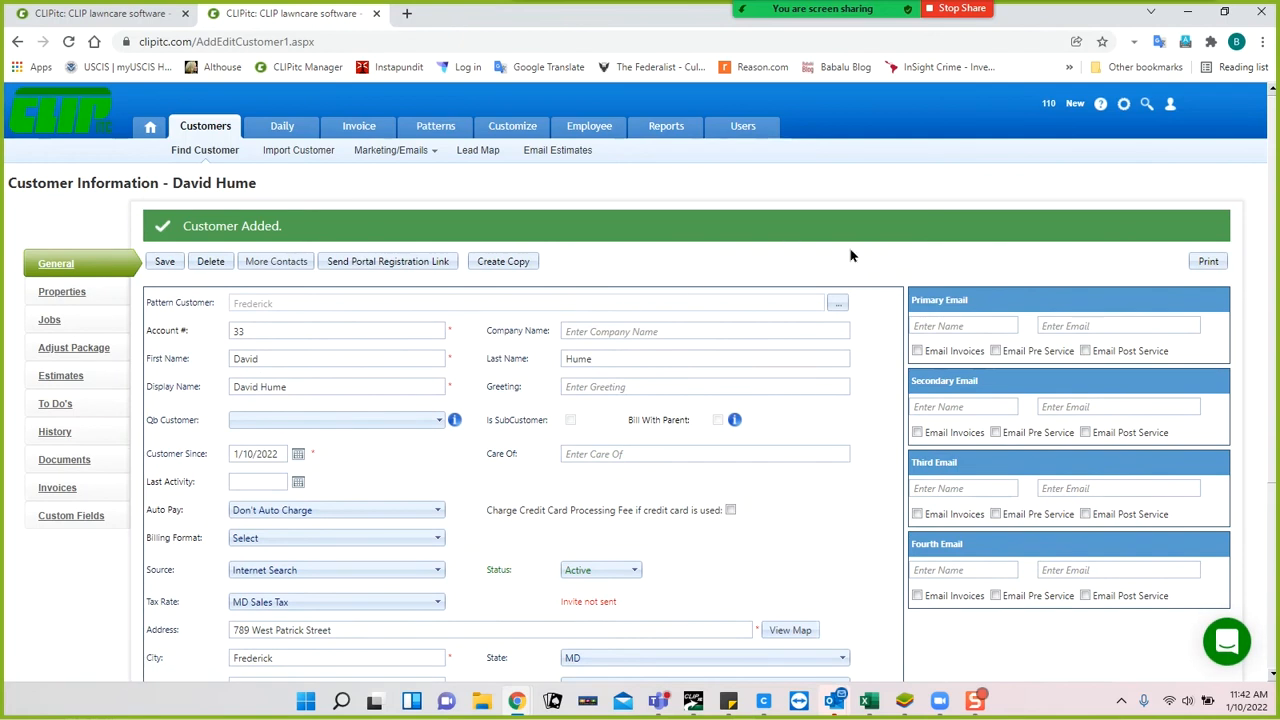
Enter the contact's e-mail address and first name as primary email contact, and tick Email Invoices.
click(1077, 323)
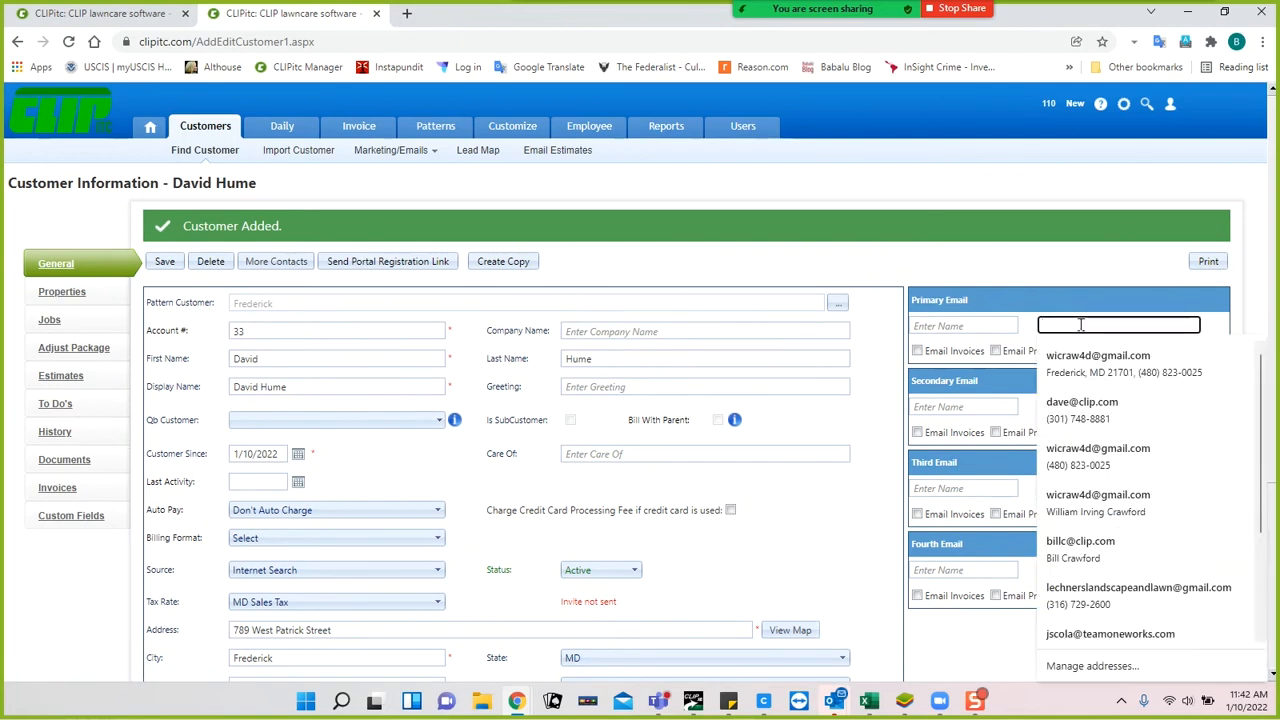
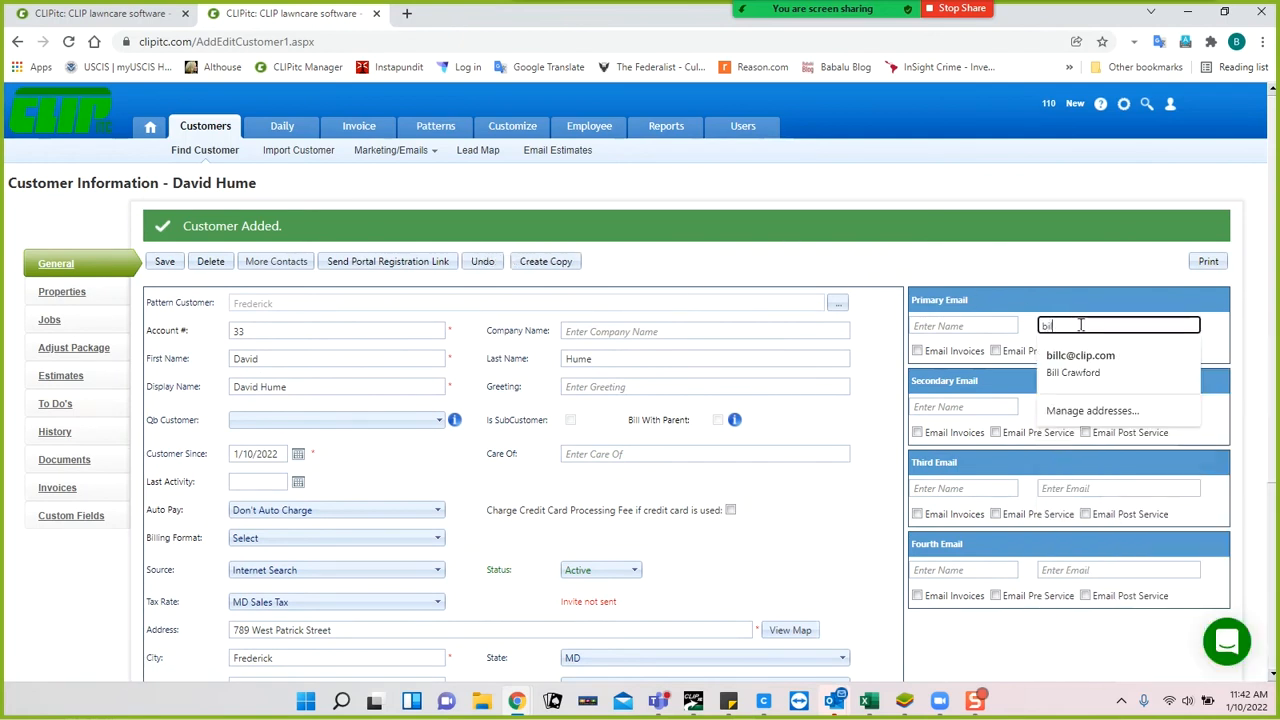
click(1070, 362)
drag(995, 326, 910, 332)
text(Bill)
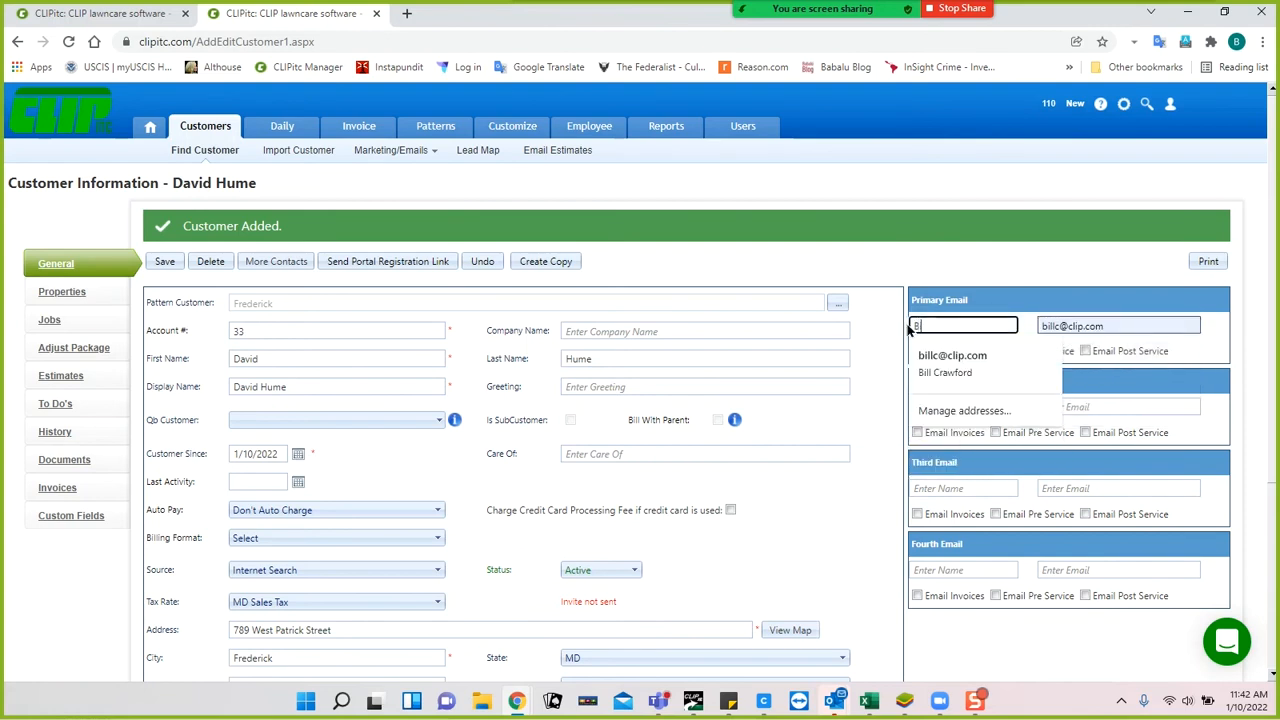
click(1104, 388)
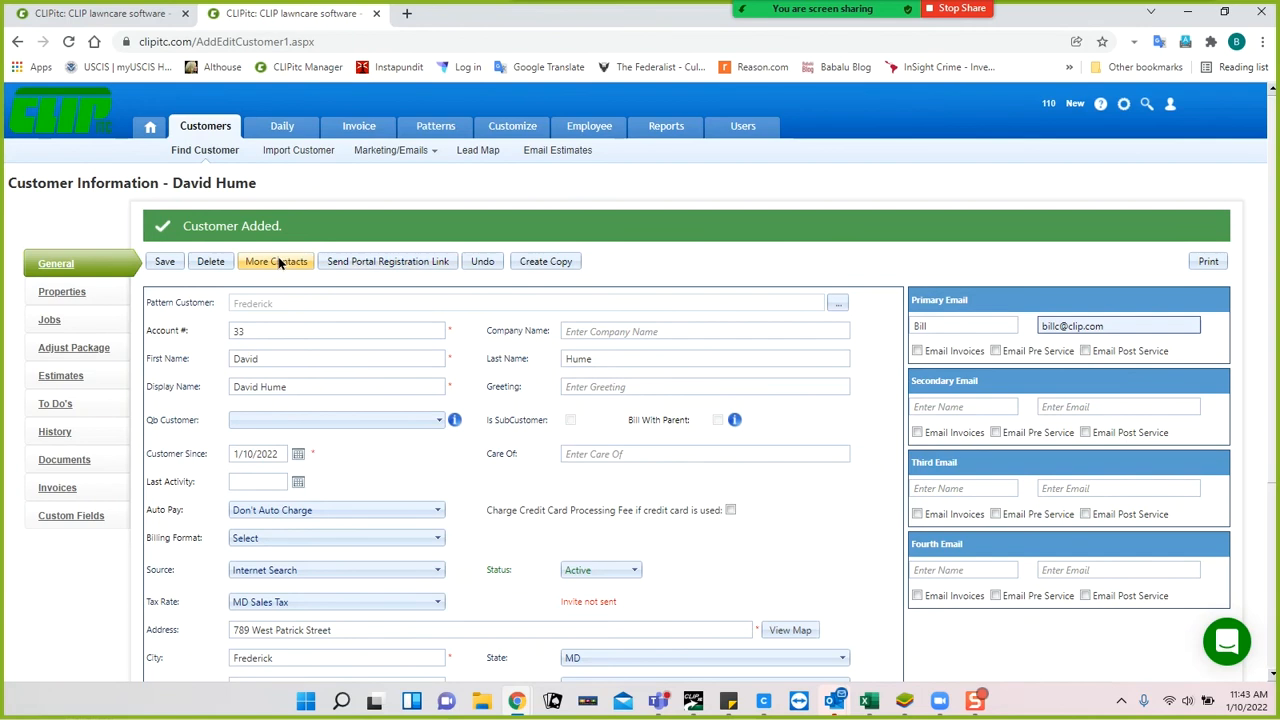
click(918, 352)
Fill in the customer's main phone, fax and home phone numbers.
scroll(862, 418, down, 2)
click(315, 557)
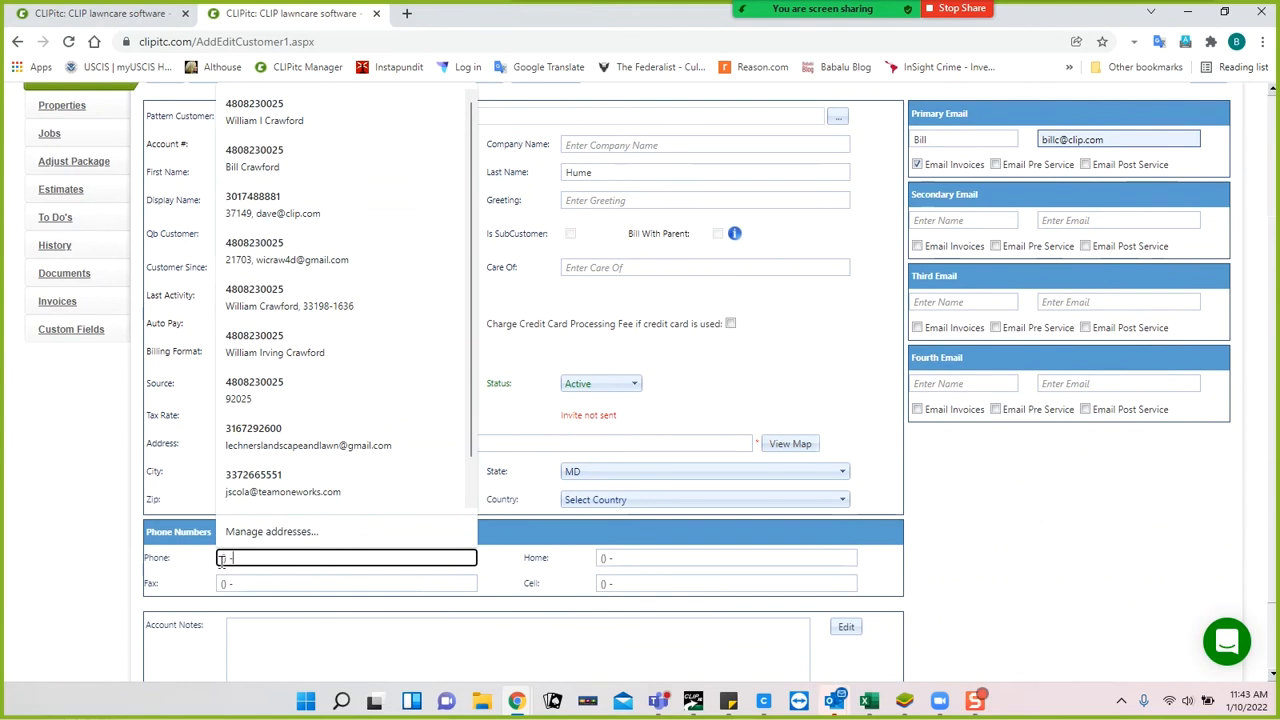
text(301)
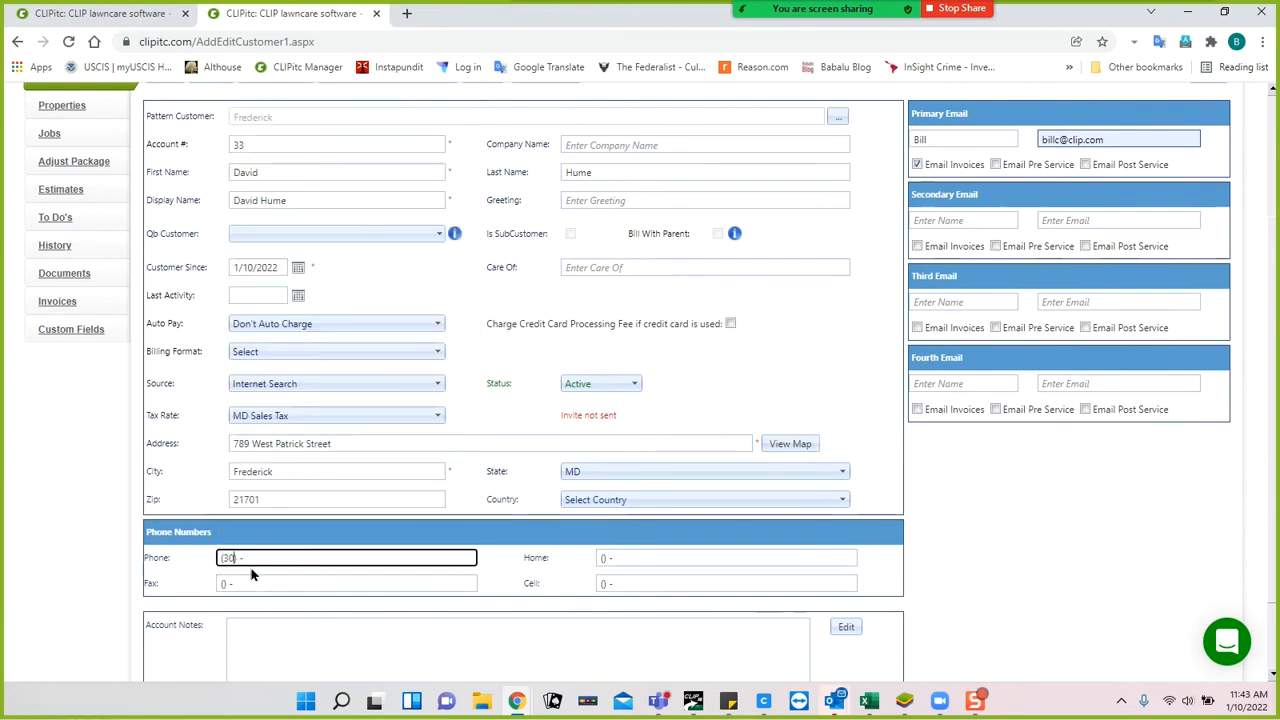
click(236, 584)
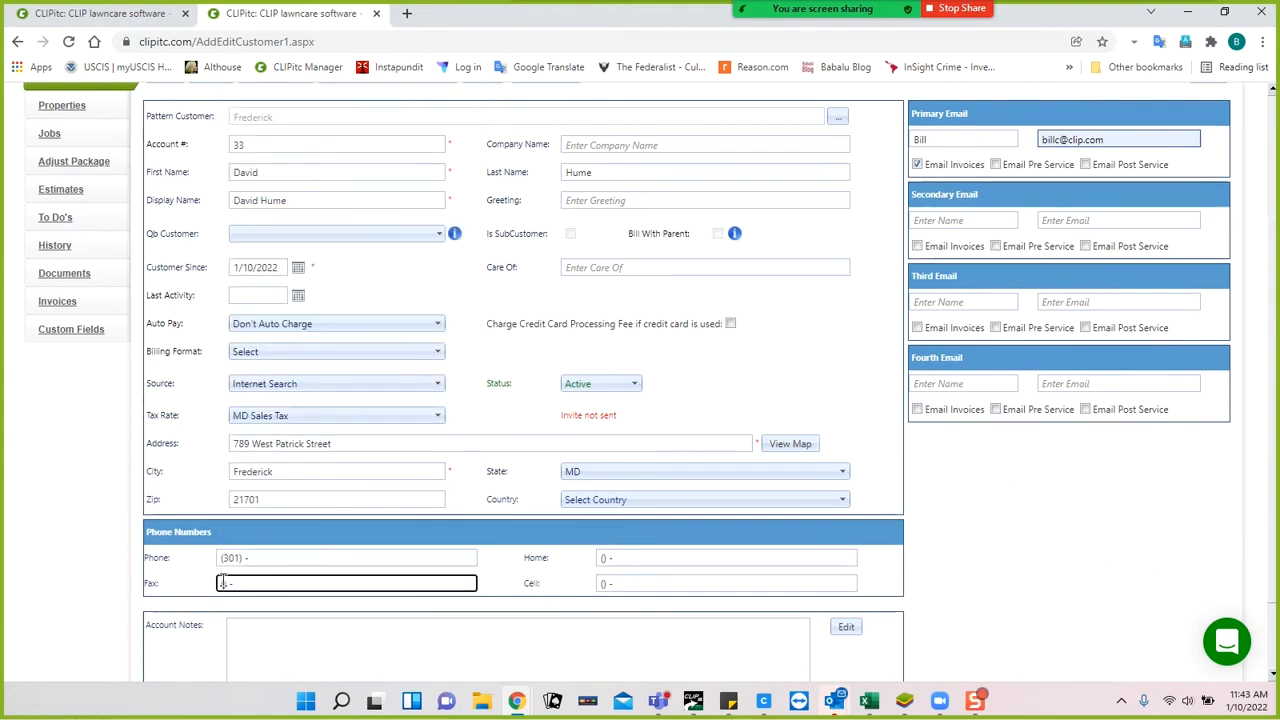
text(301)
click(643, 556)
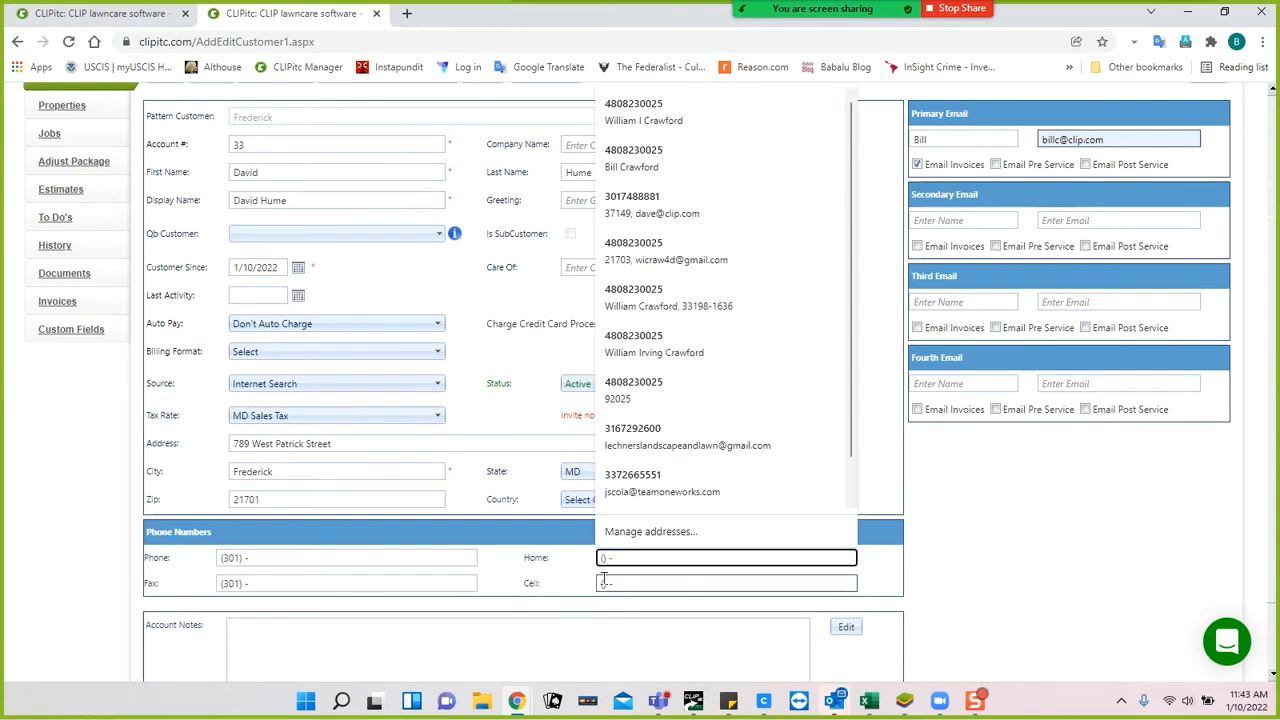
text(3015551212)
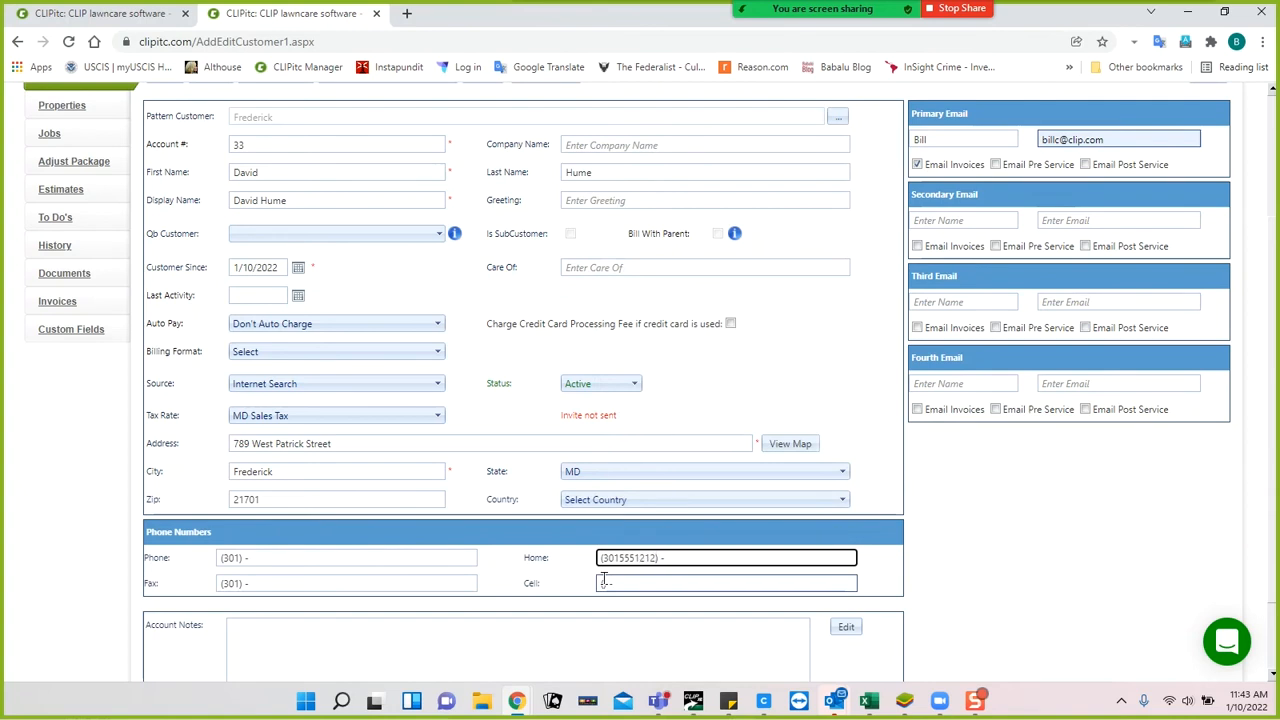
double_click(618, 557)
text(30)
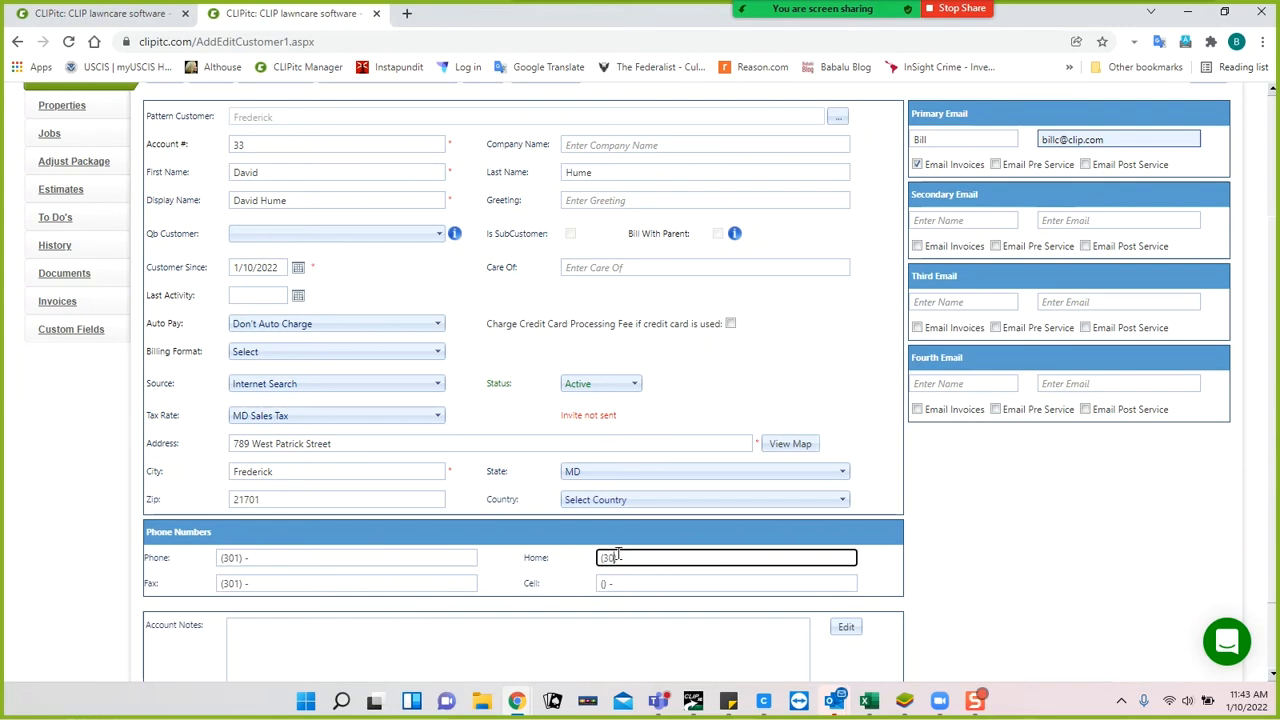
text(1)
text(555 1212)
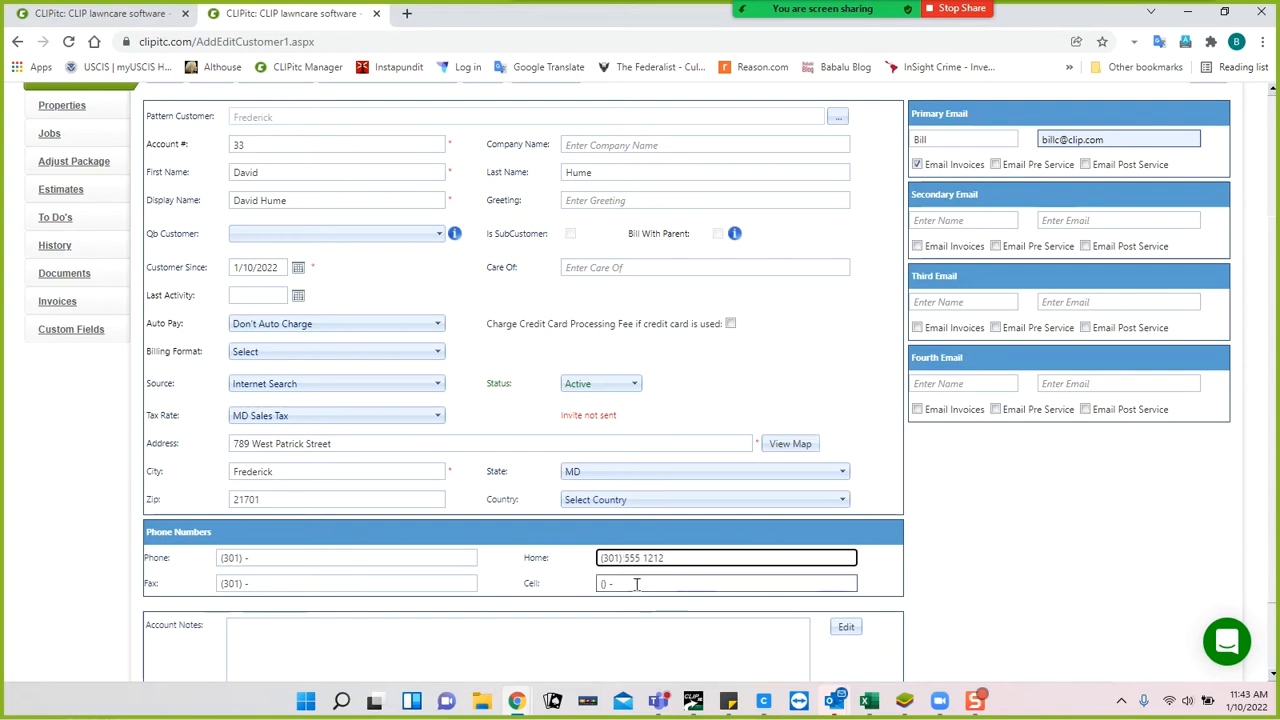
Save the customer's updated general details.
scroll(540, 570, down, 1)
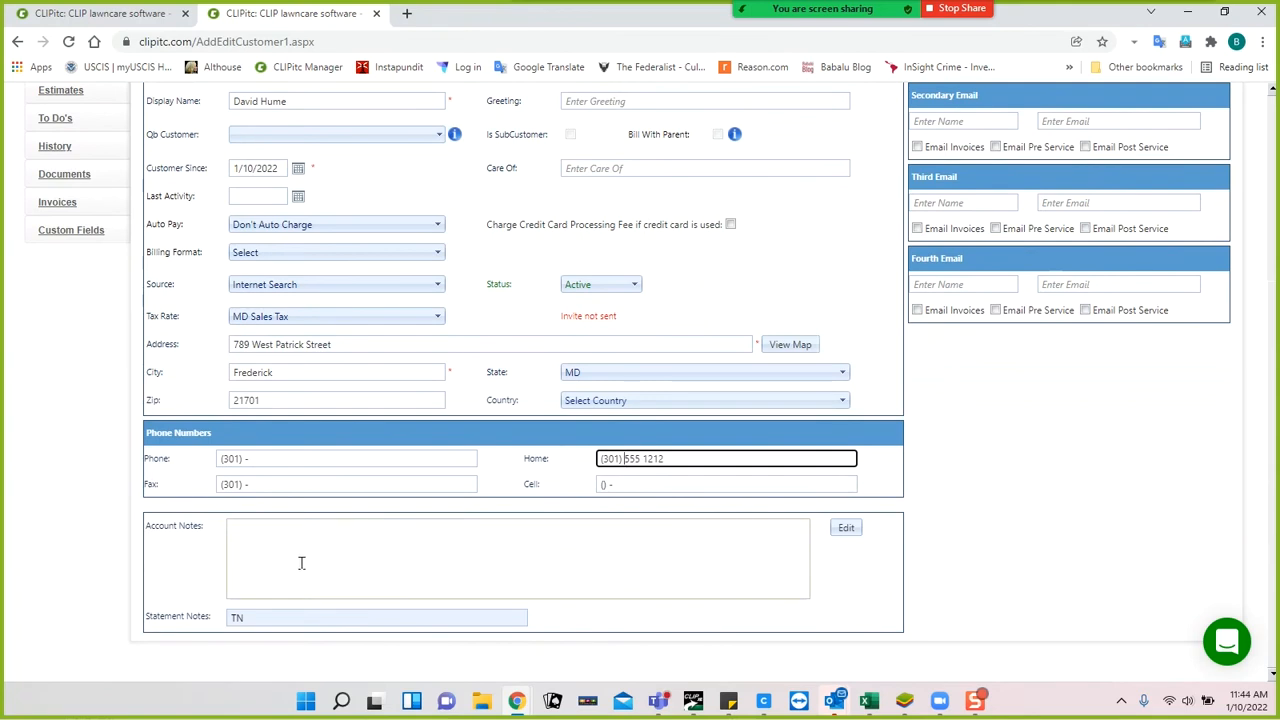
scroll(287, 474, up, 2)
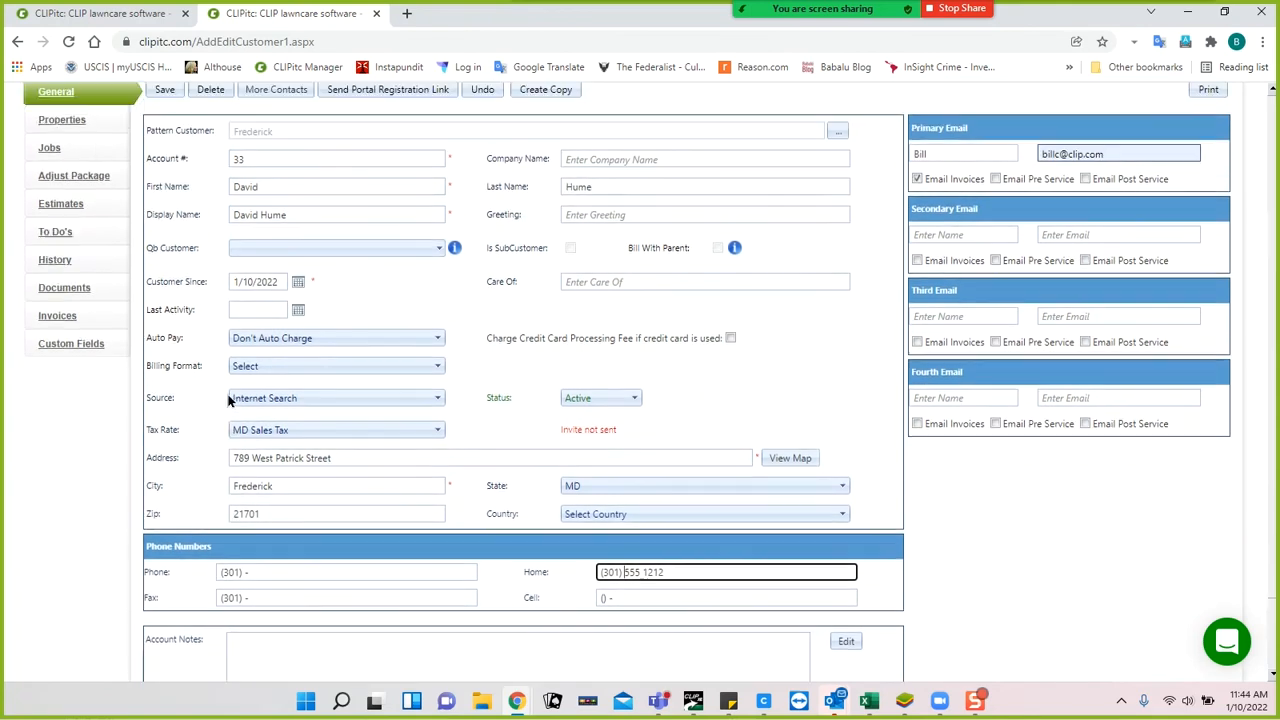
click(165, 110)
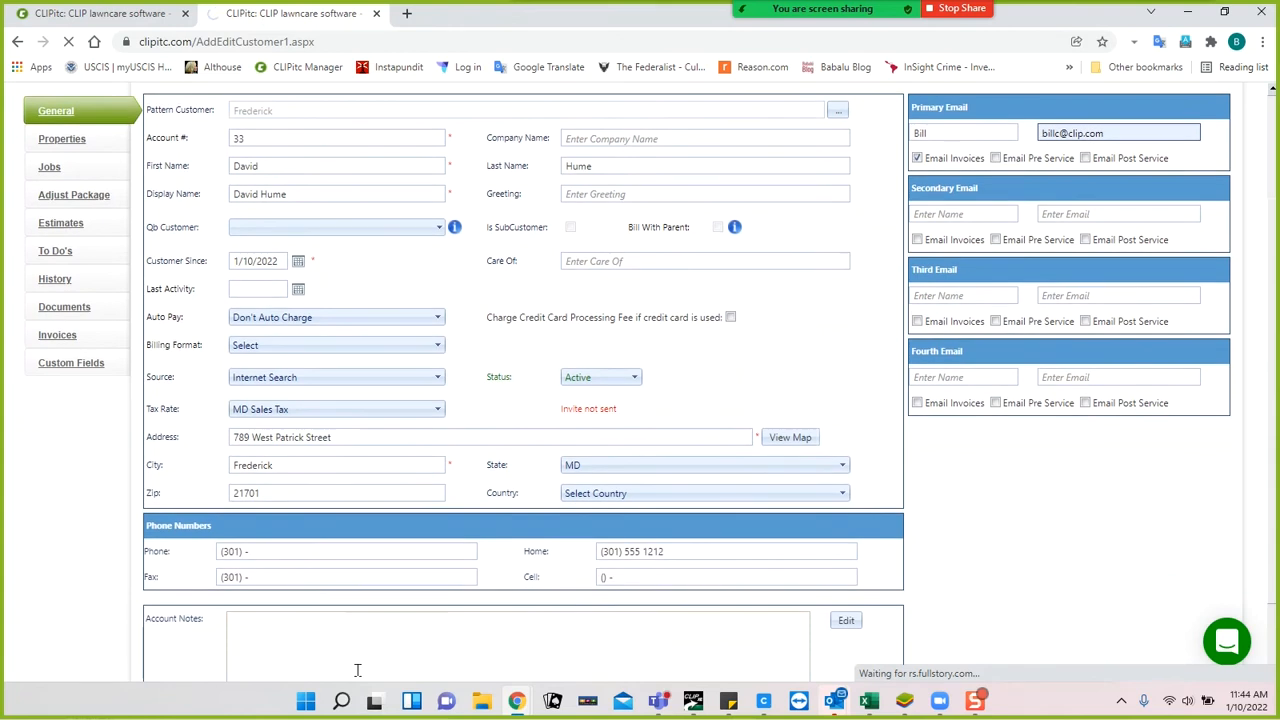
scroll(288, 543, down, 1)
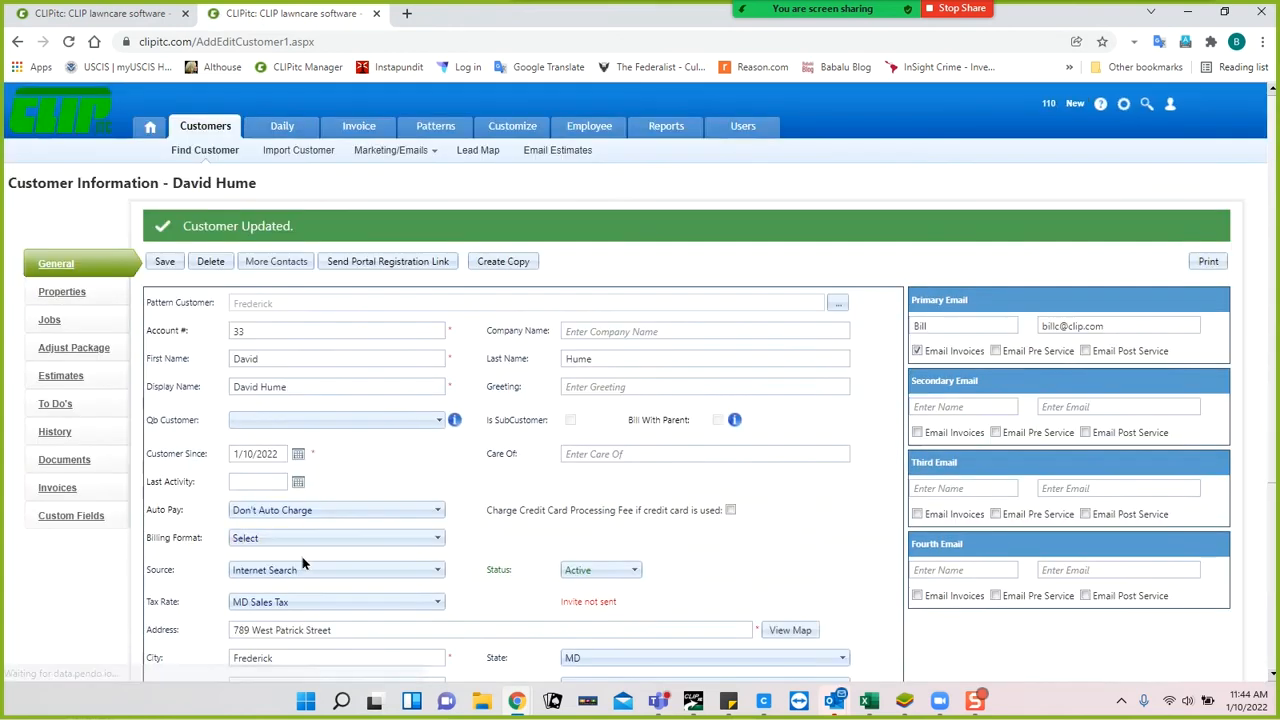
Delete 'TN' from the Statement Notes field and move focus out of it.
scroll(309, 571, down, 3)
scroll(311, 573, down, 1)
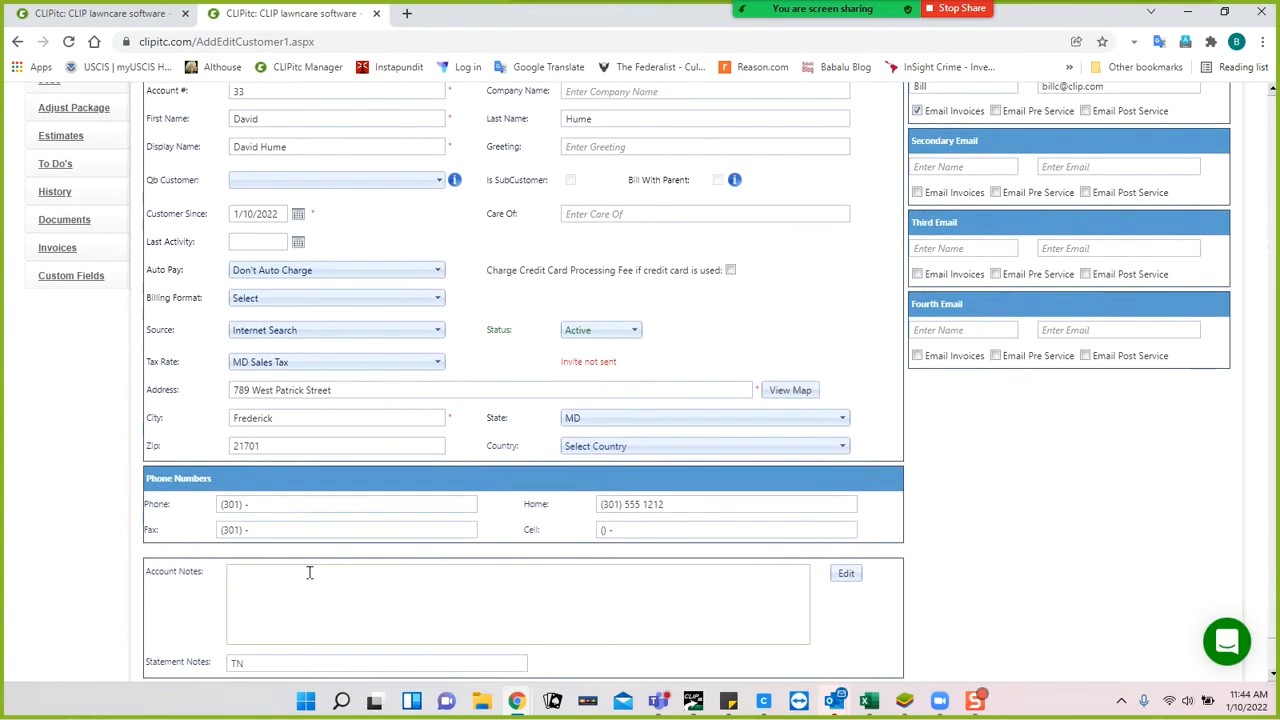
click(692, 700)
click(691, 702)
click(244, 576)
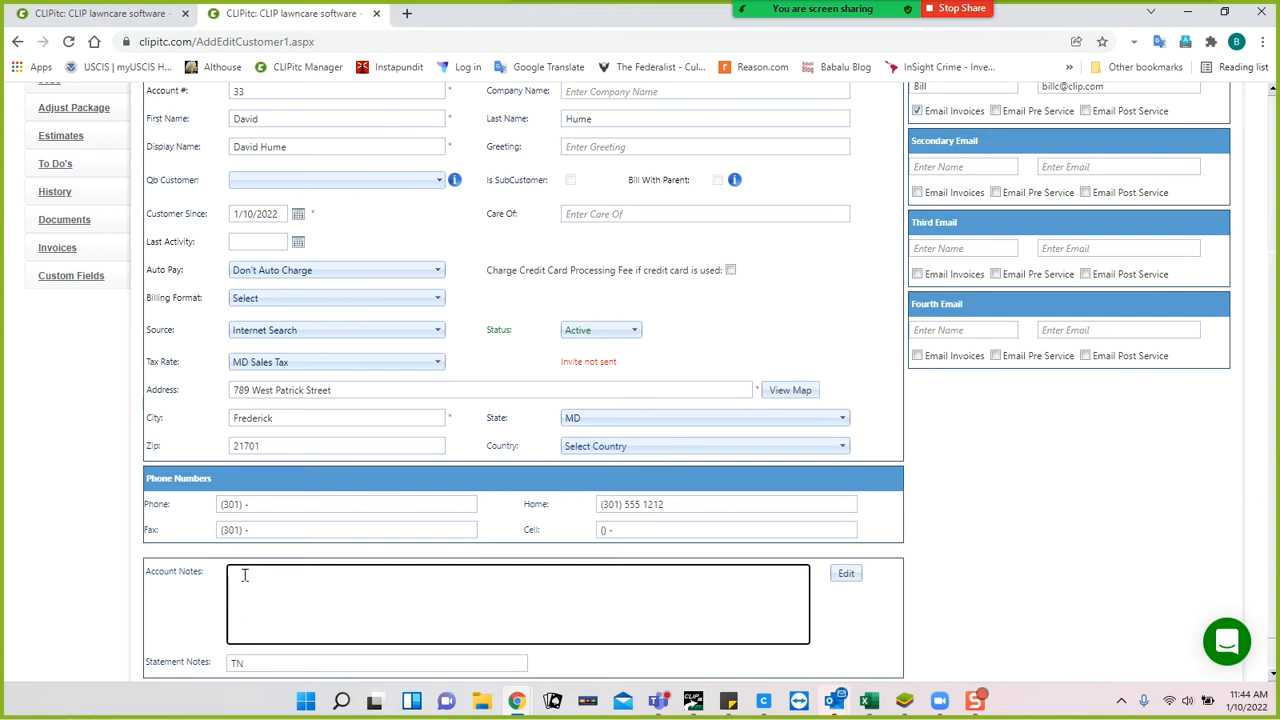
click(261, 663)
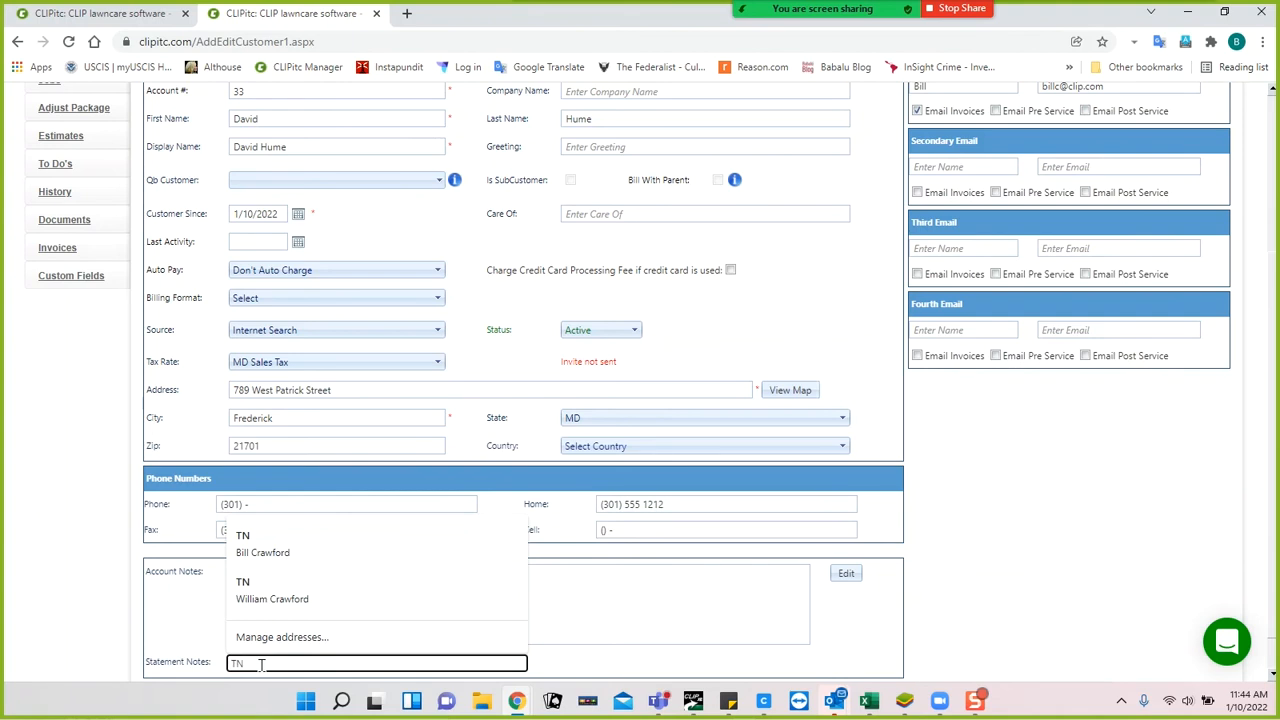
key(BackSpace)
key(BackSpace)
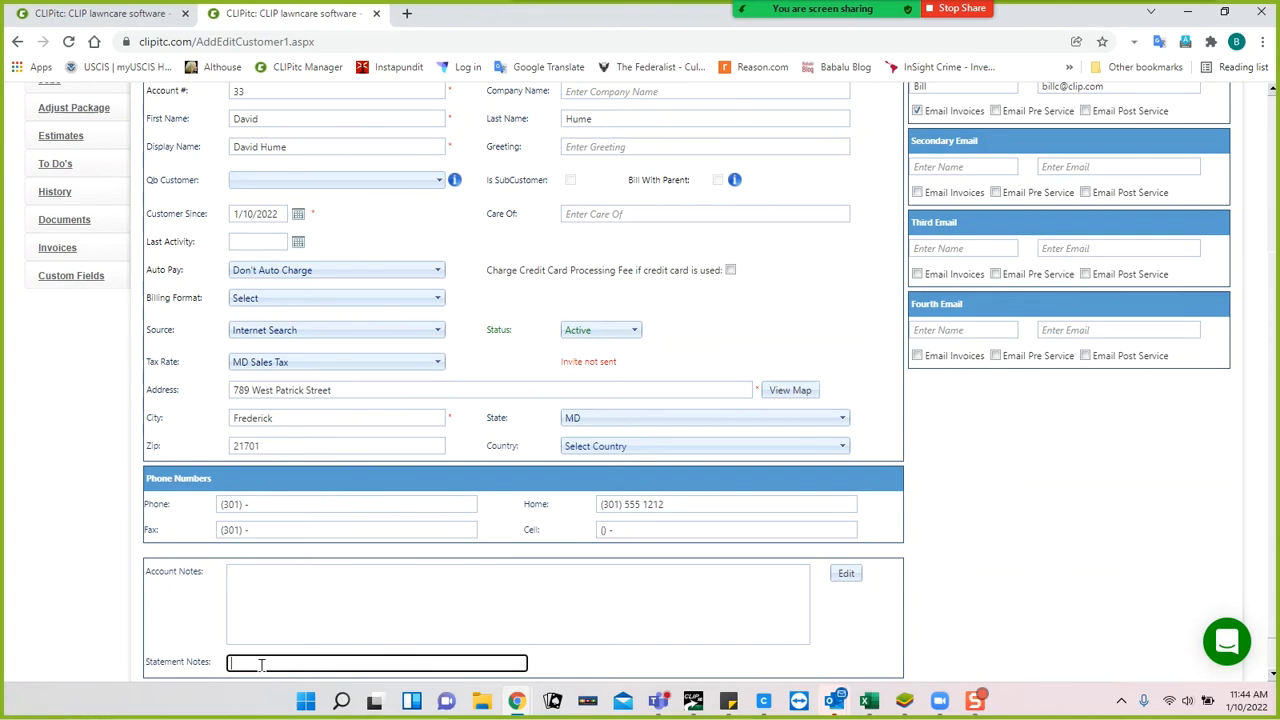
text(Statement Notes)
click(172, 605)
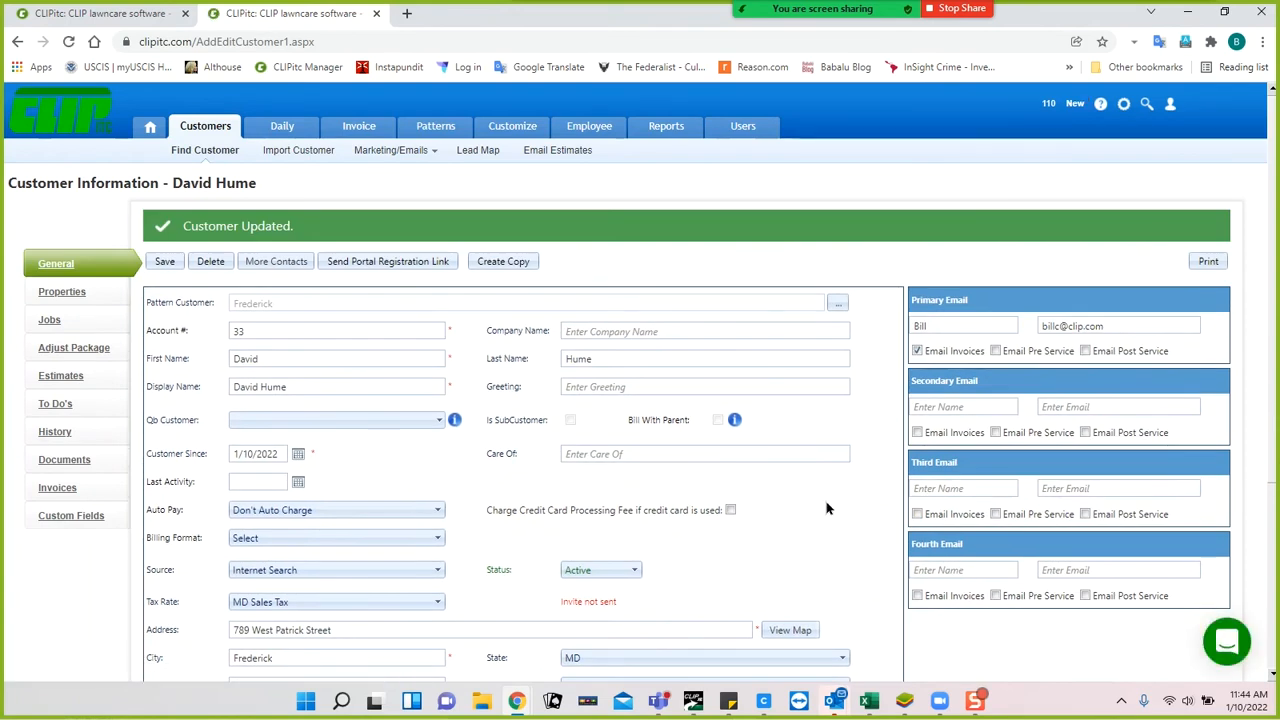
scroll(700, 450, down, 1)
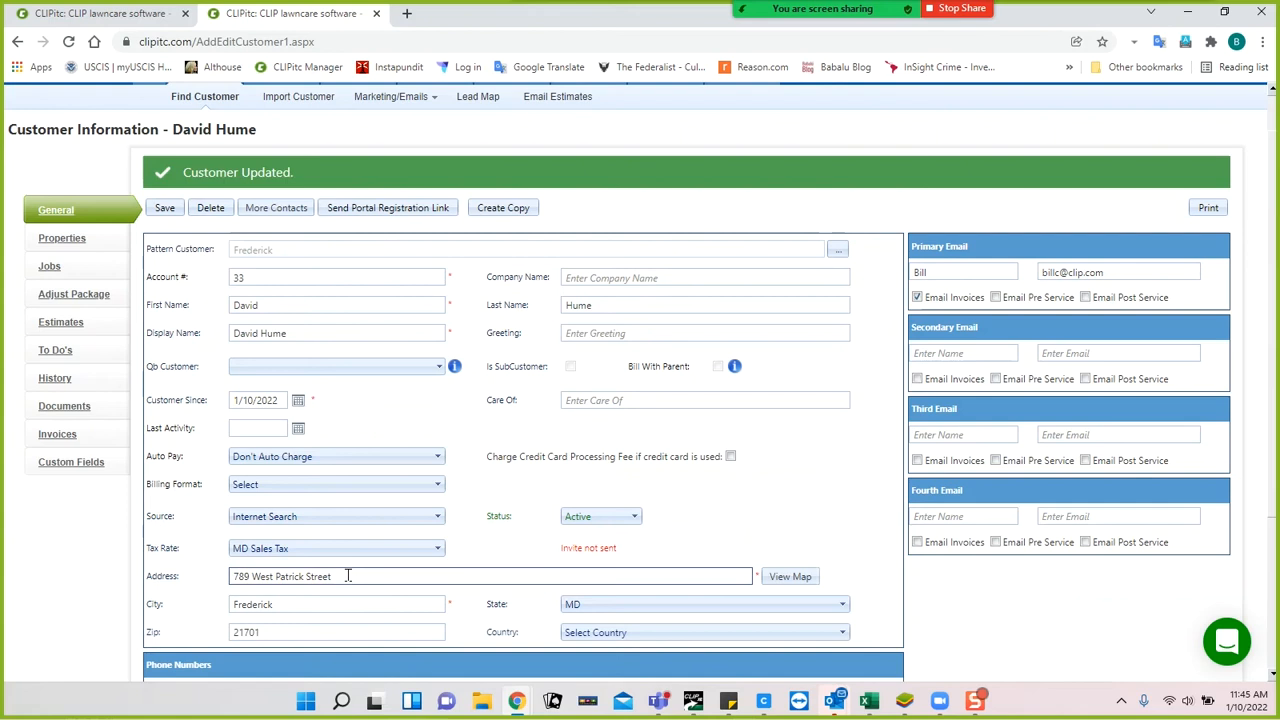
Open the customer's Properties page, then bring up the mobile app's job list in BlueStacks.
click(72, 243)
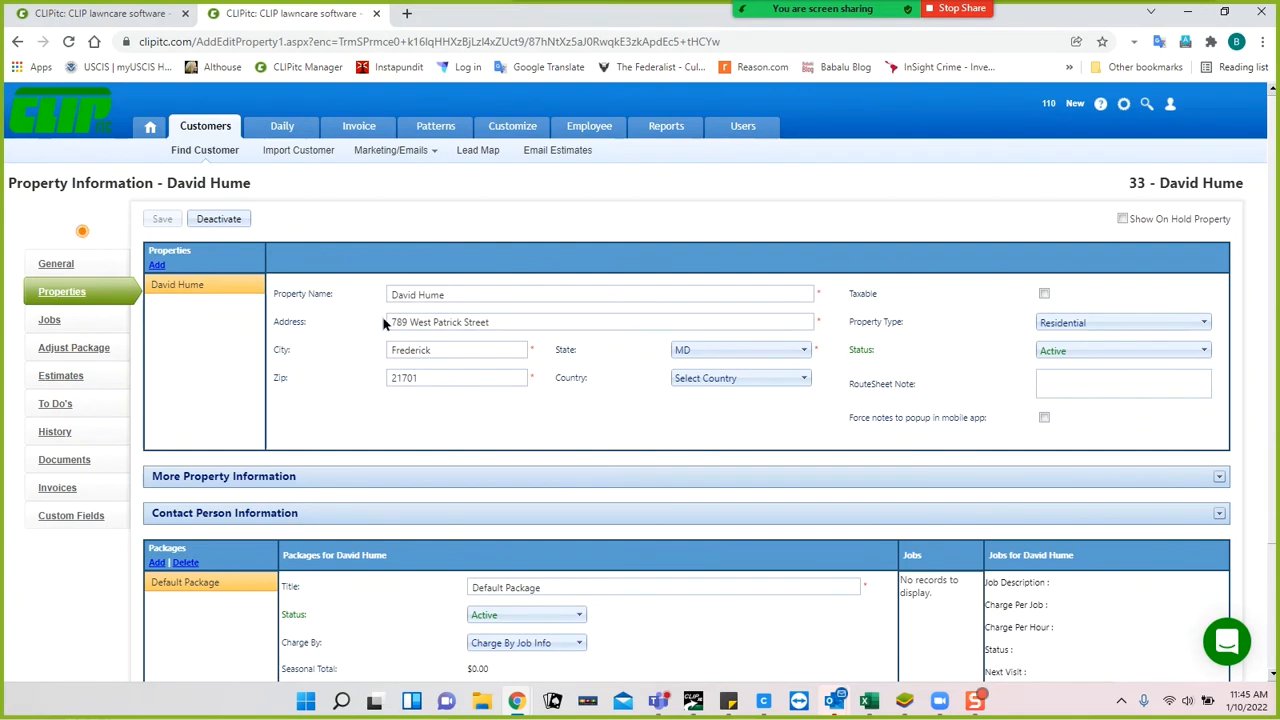
click(508, 318)
click(904, 701)
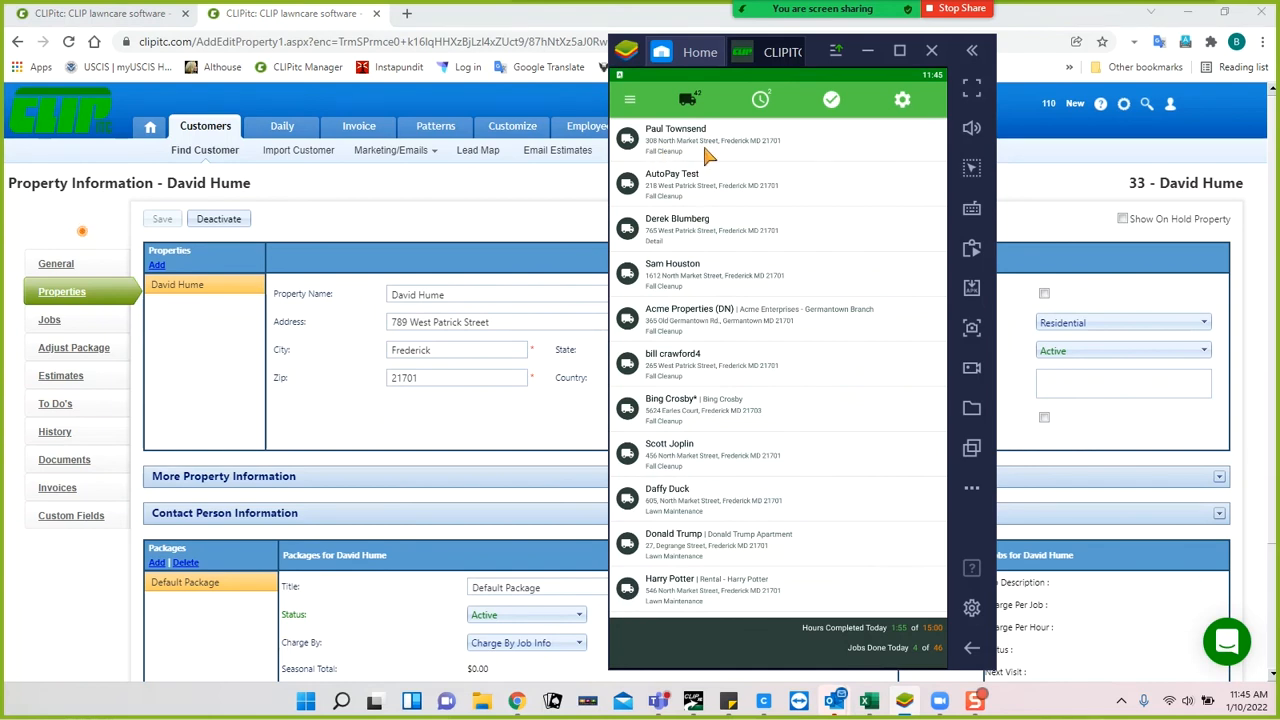
Minimize the BlueStacks mobile app window.
click(867, 50)
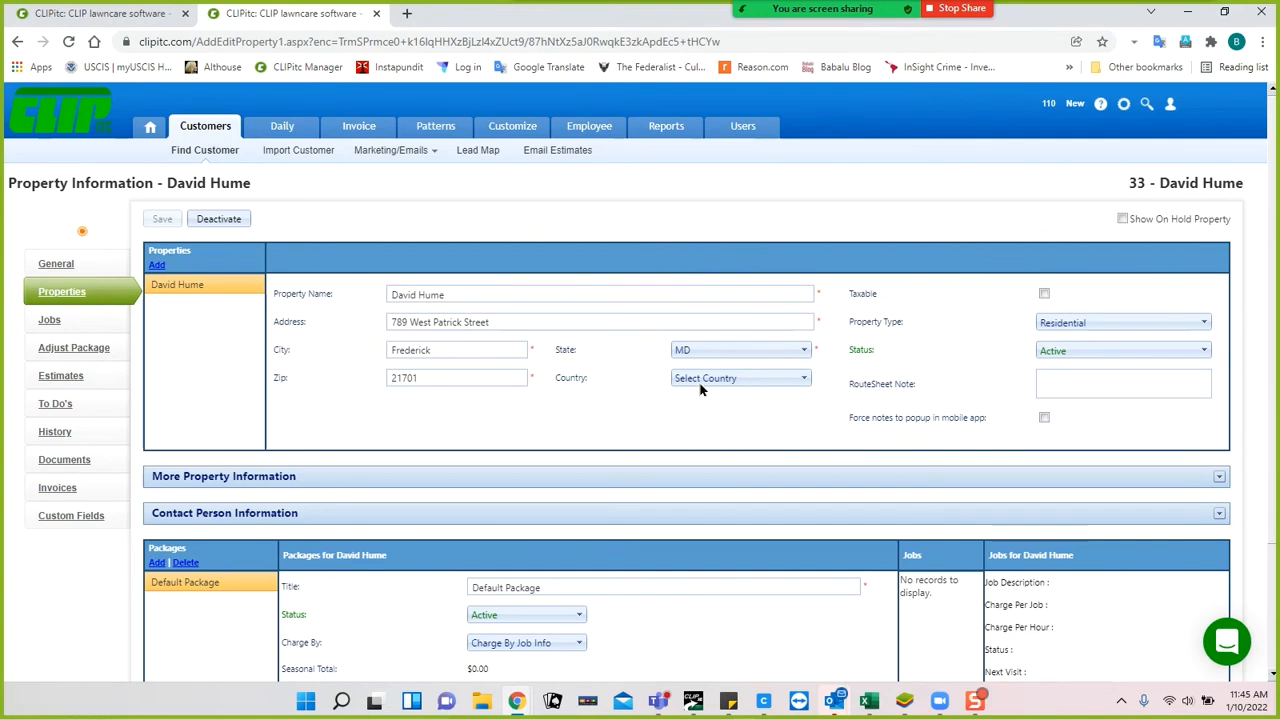
Keep the property type Residential, mark it Taxable, and save the property.
click(1086, 324)
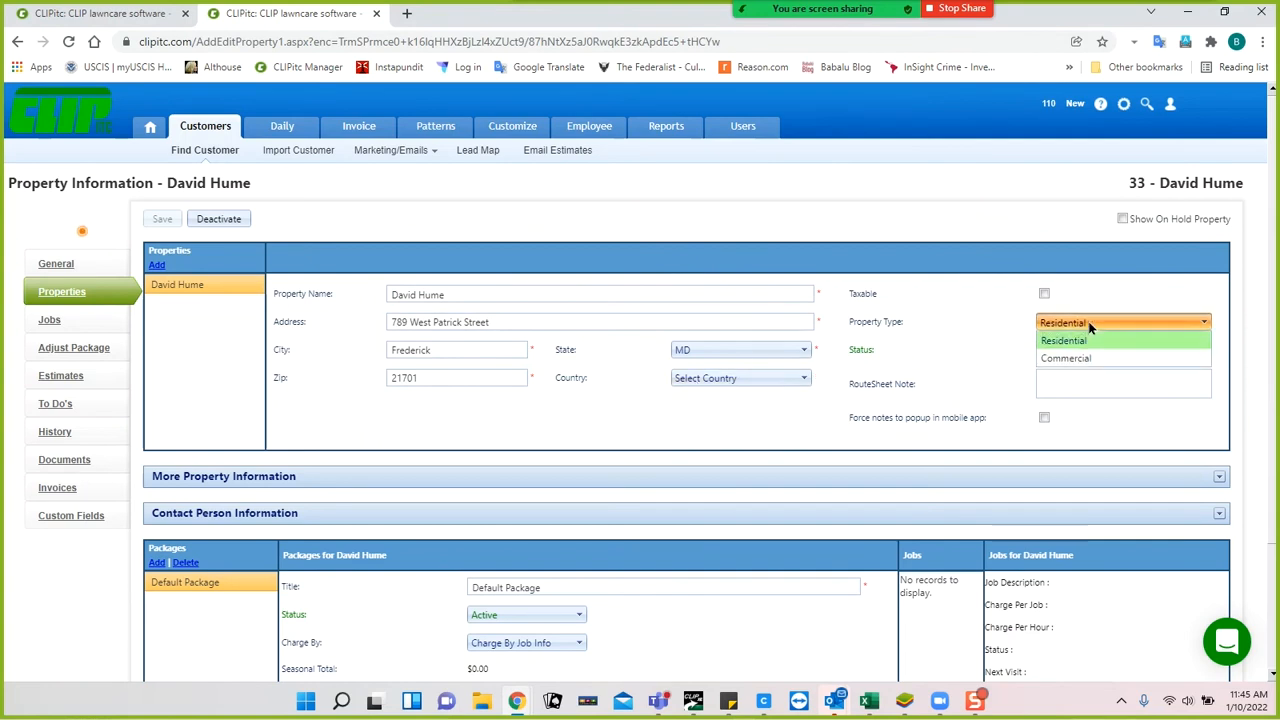
click(978, 327)
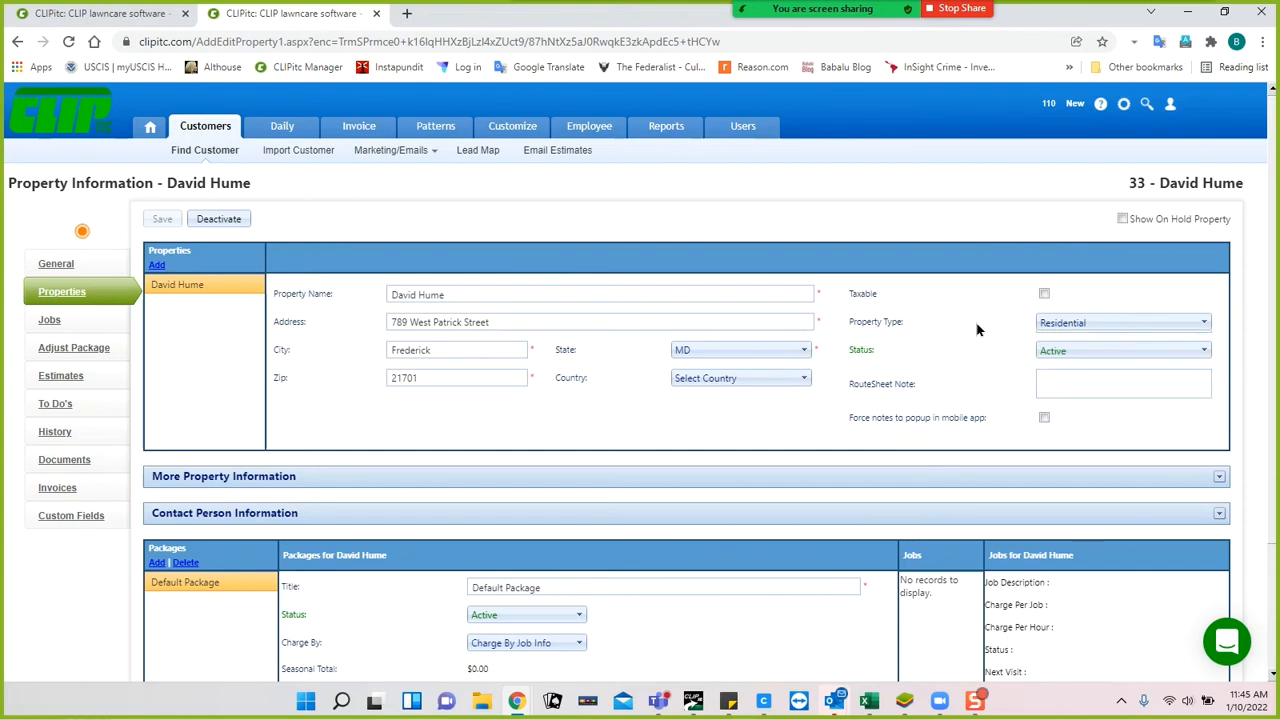
click(1061, 377)
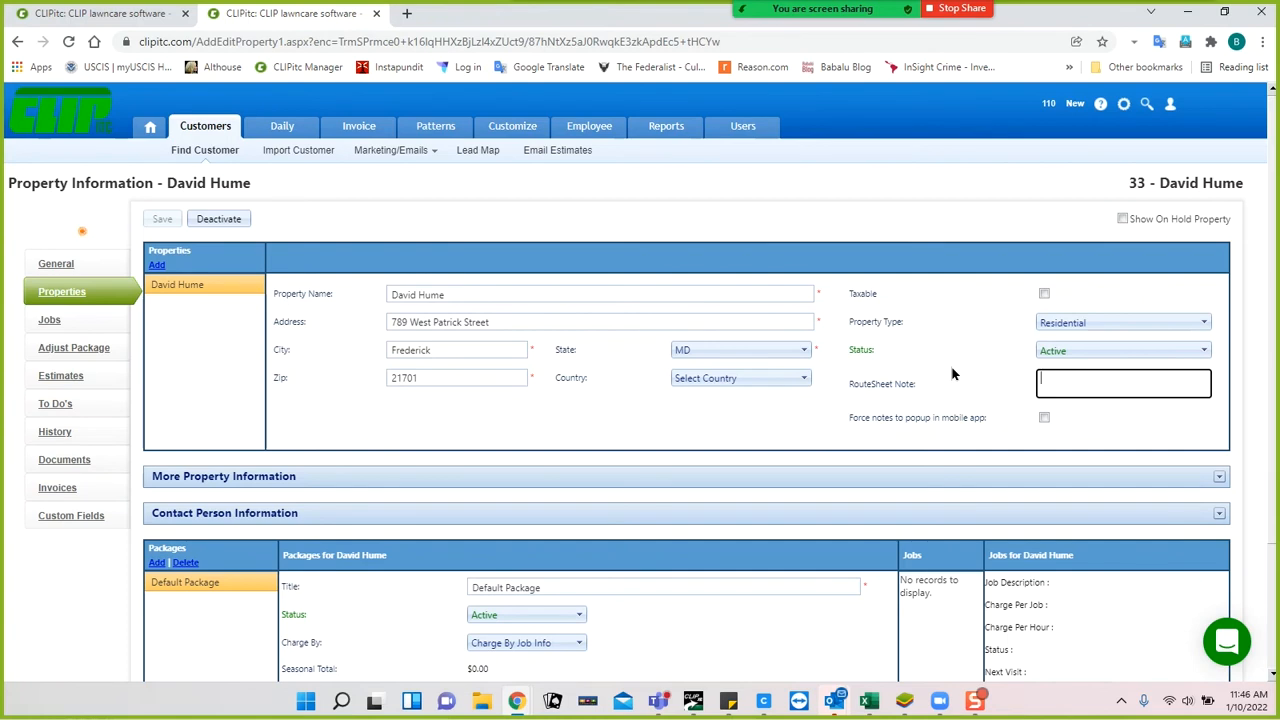
click(1043, 294)
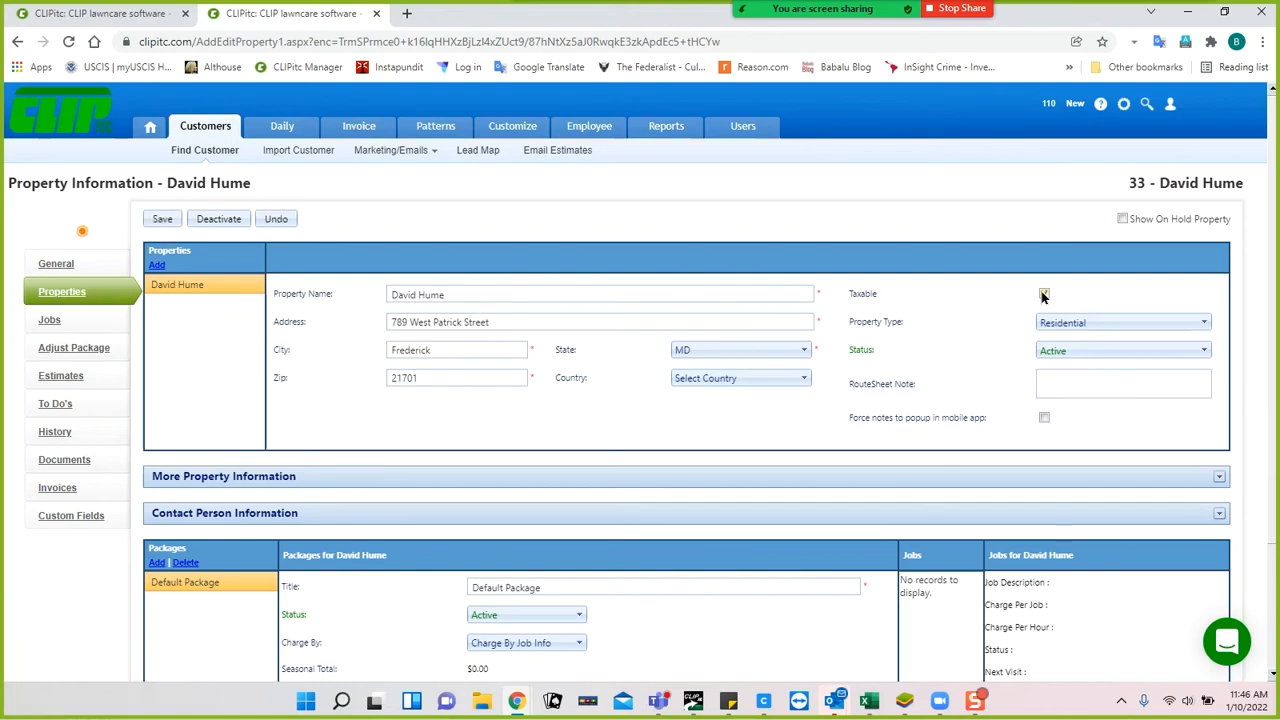
click(162, 218)
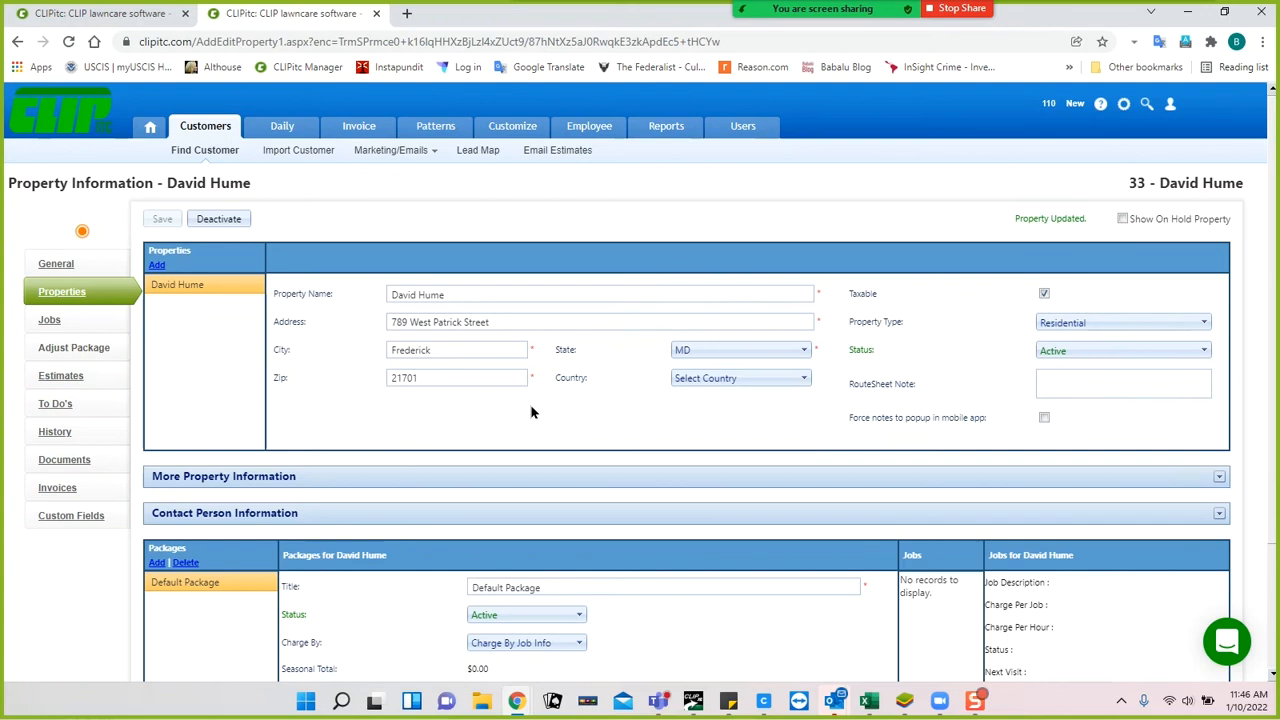
Scroll down to the Packages section and select the Default Package title.
scroll(486, 334, down, 1)
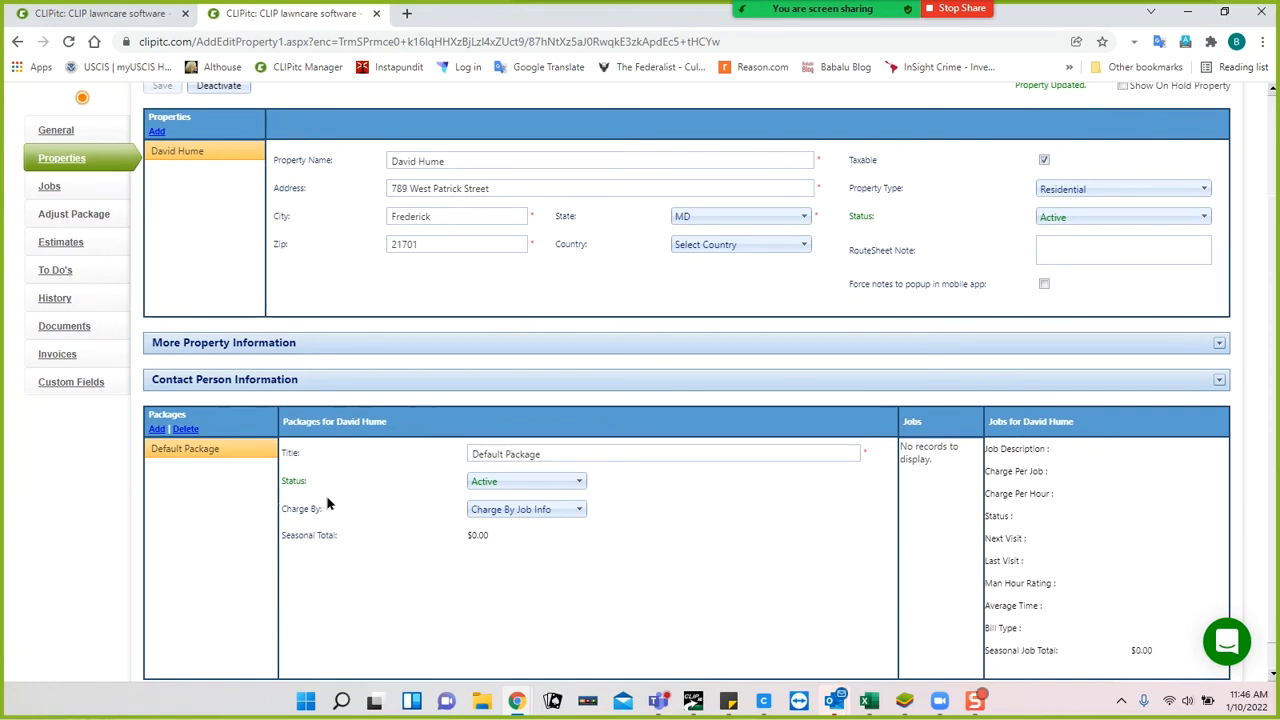
scroll(343, 491, down, 1)
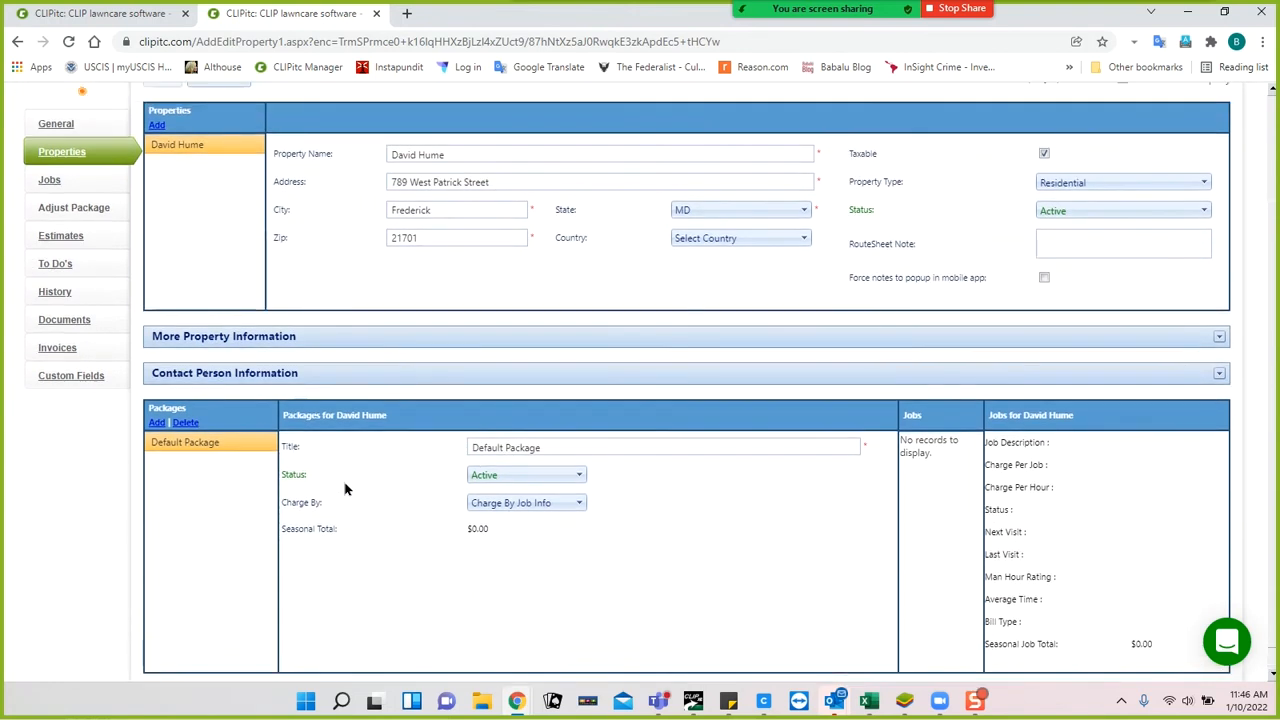
scroll(345, 490, down, 1)
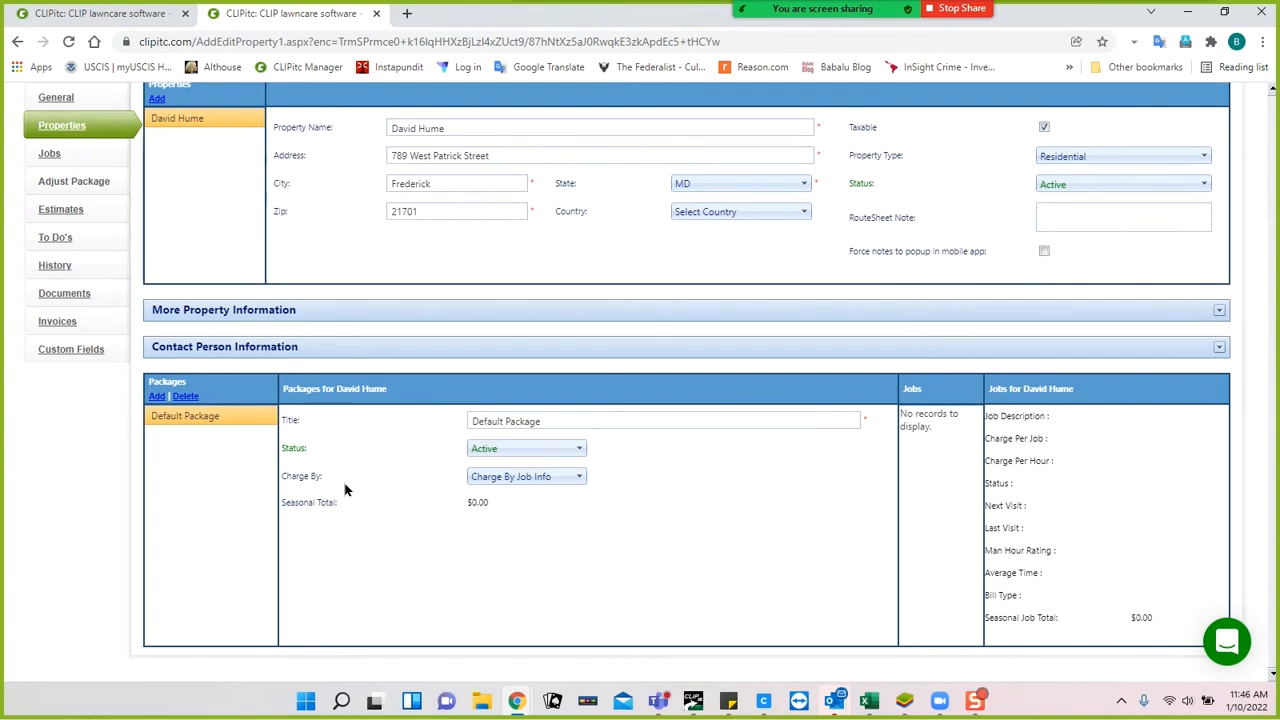
triple_click(562, 419)
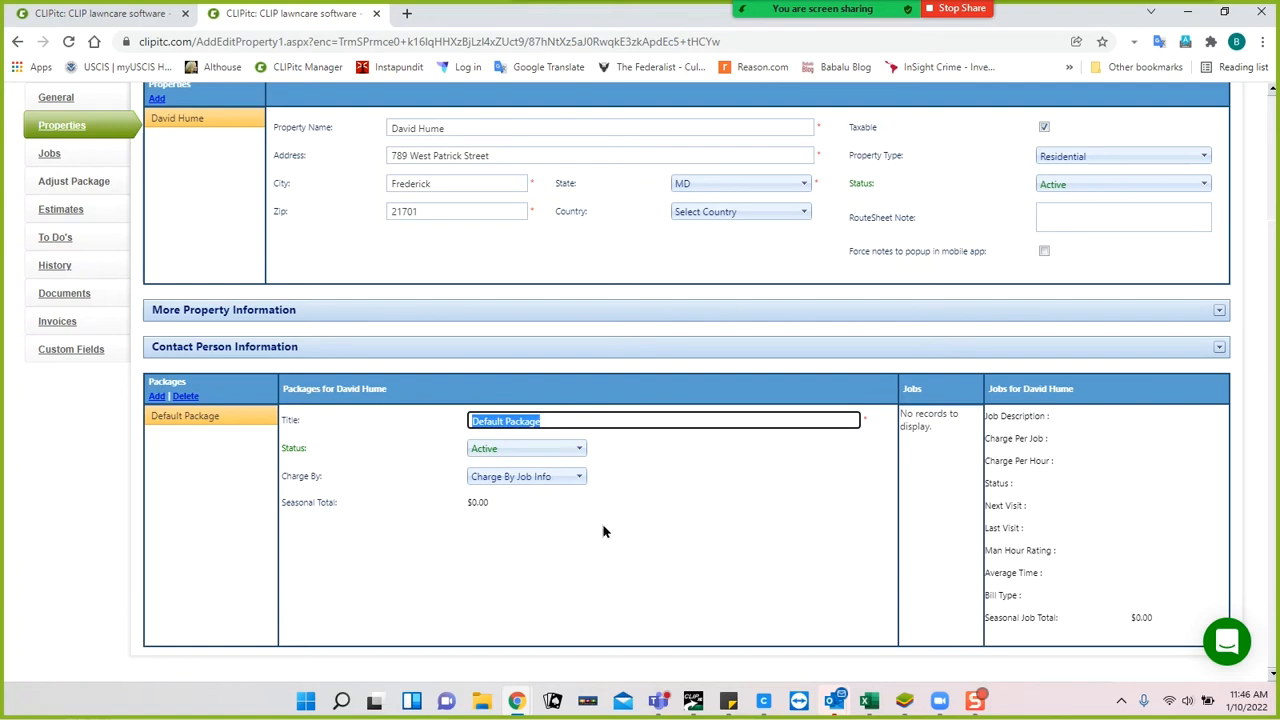
Add the Residential - Pay Per Service and Maintenance - Installment packages to the property.
click(157, 397)
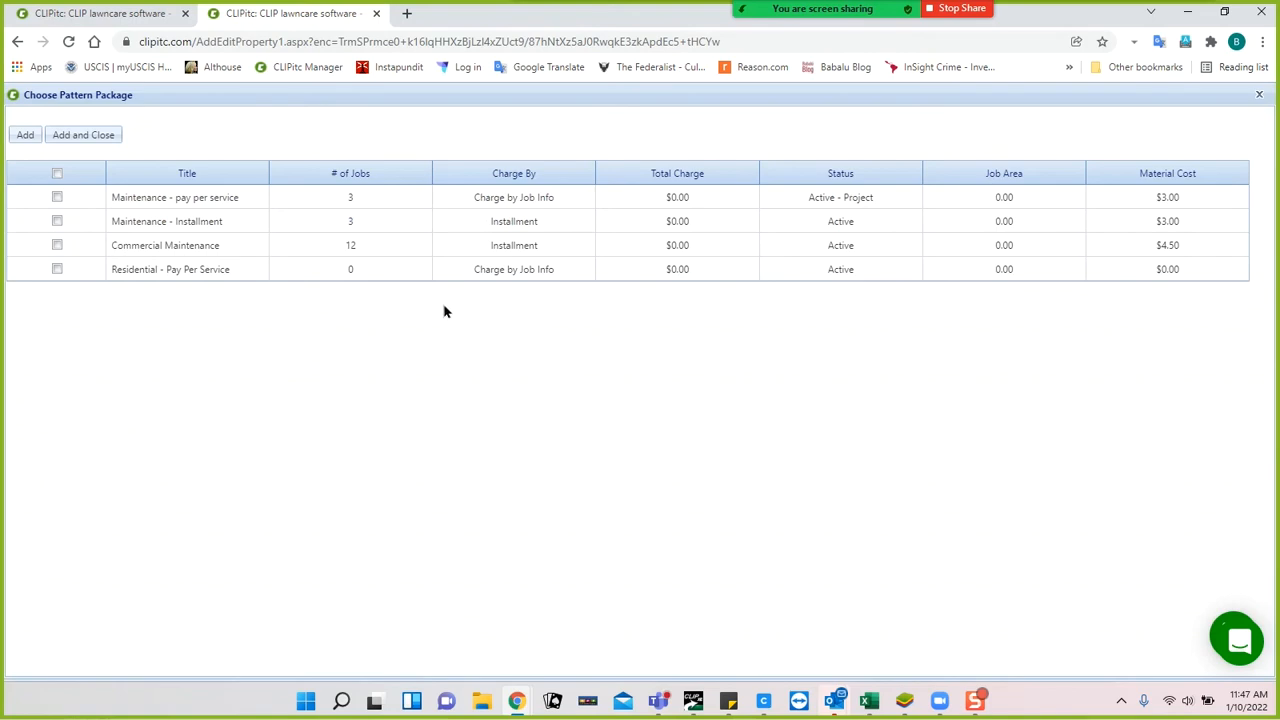
click(57, 269)
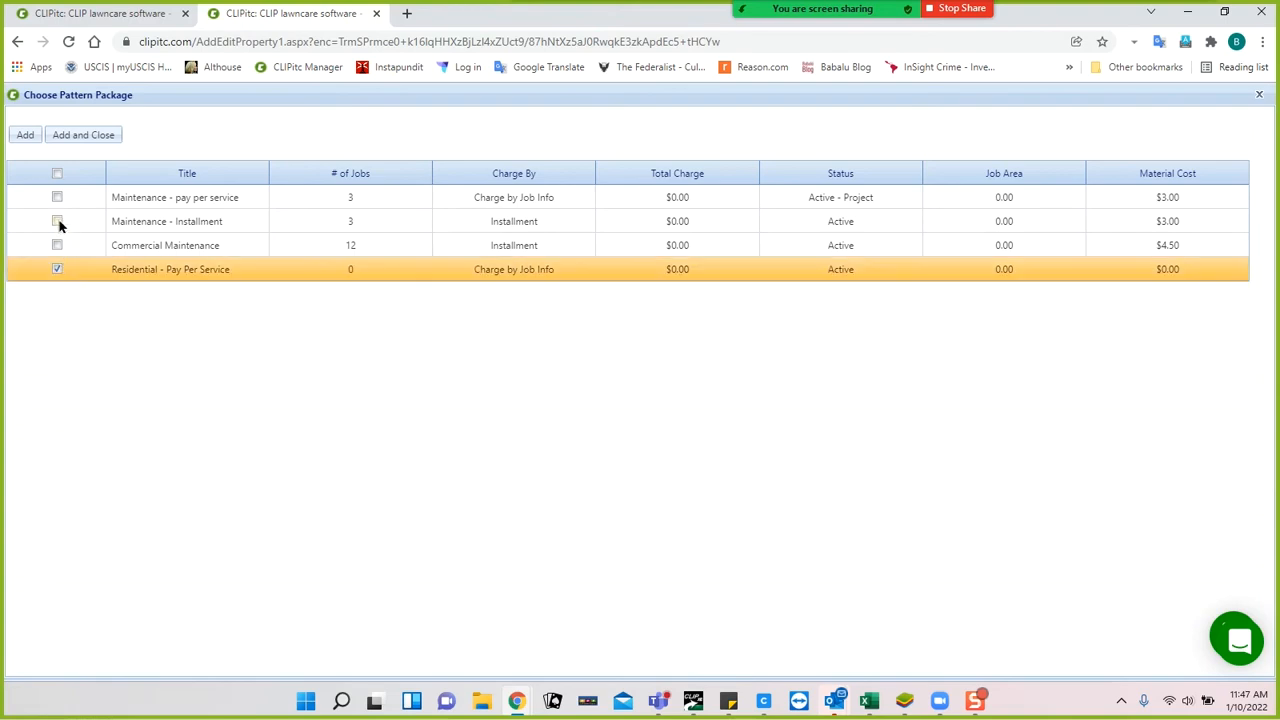
click(57, 221)
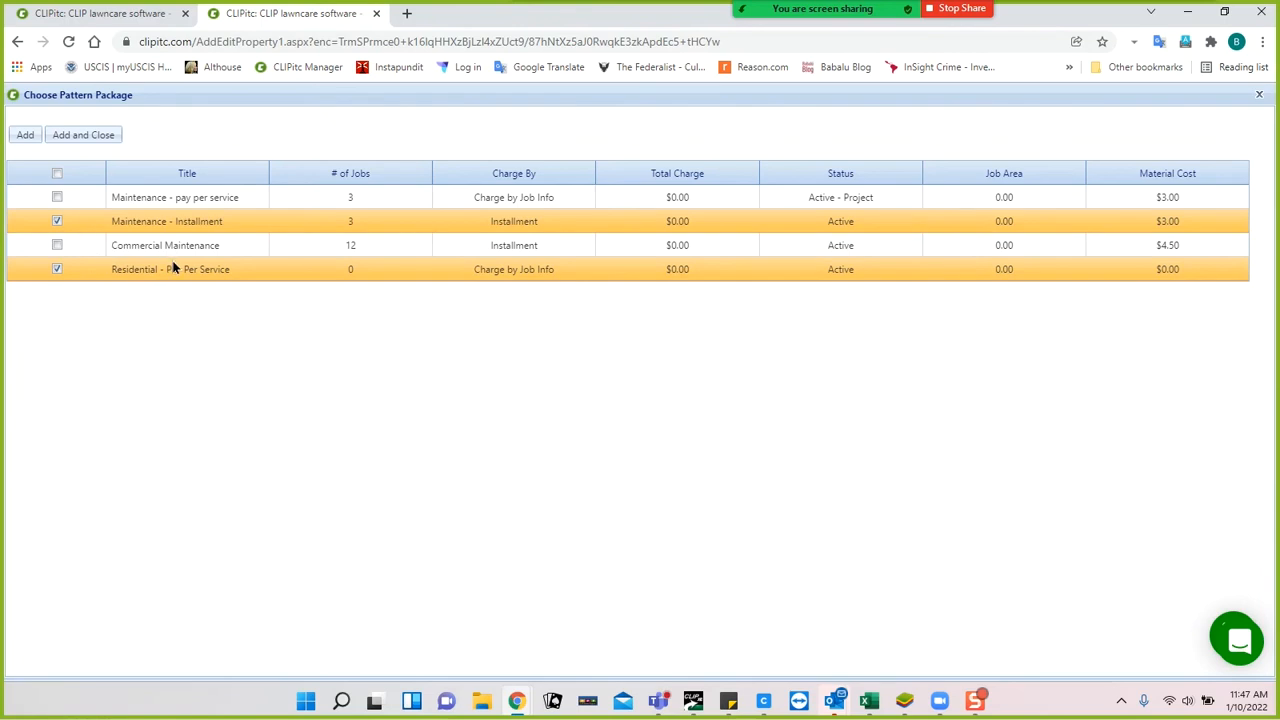
click(25, 135)
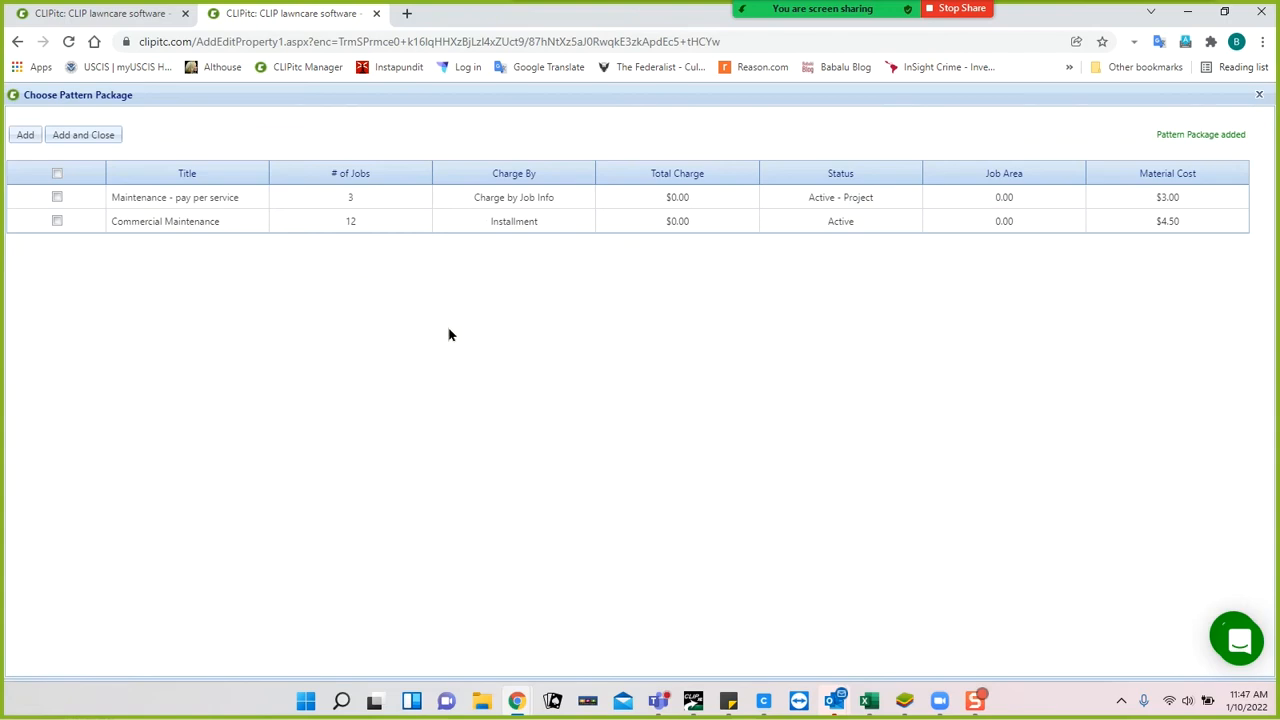
click(1259, 94)
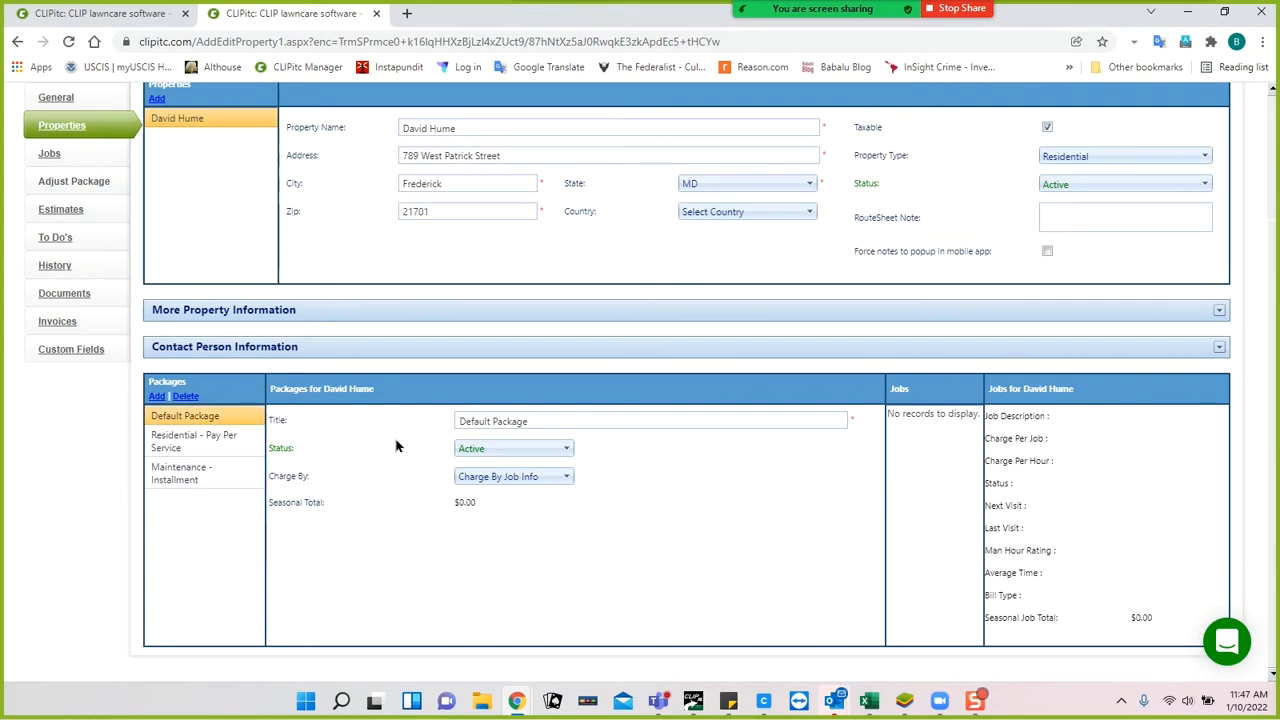
click(185, 398)
click(571, 423)
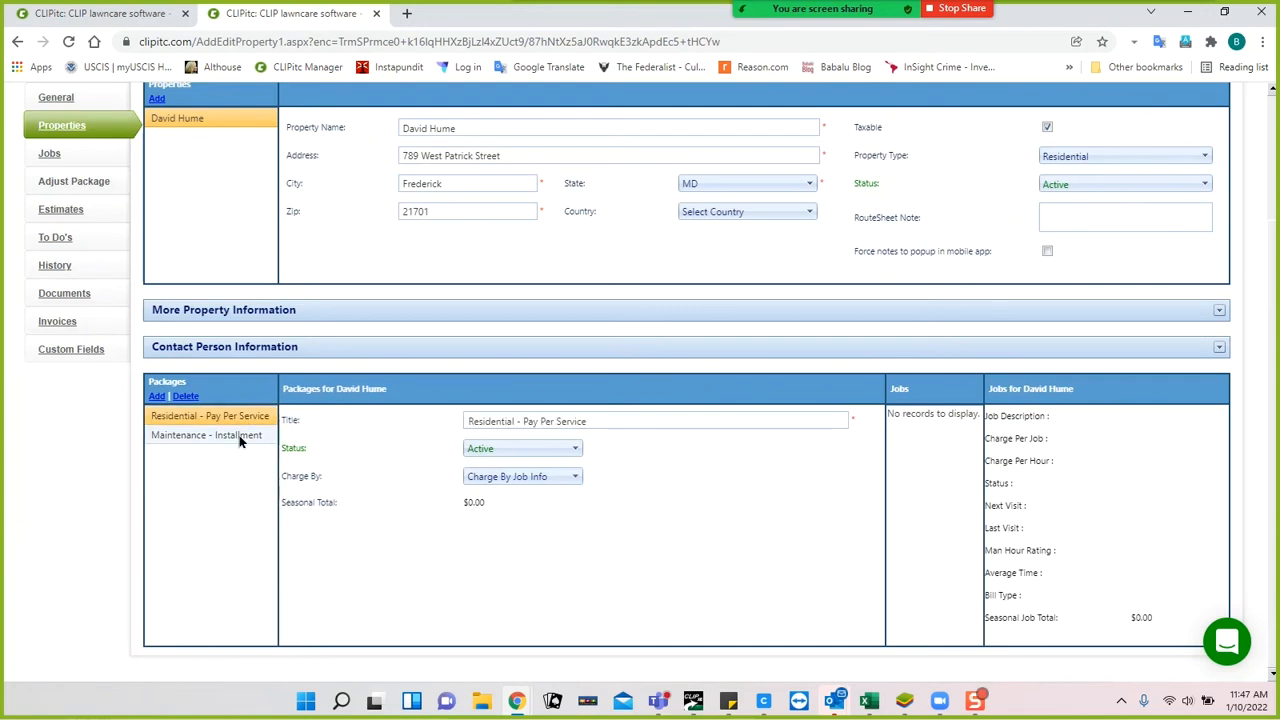
click(240, 436)
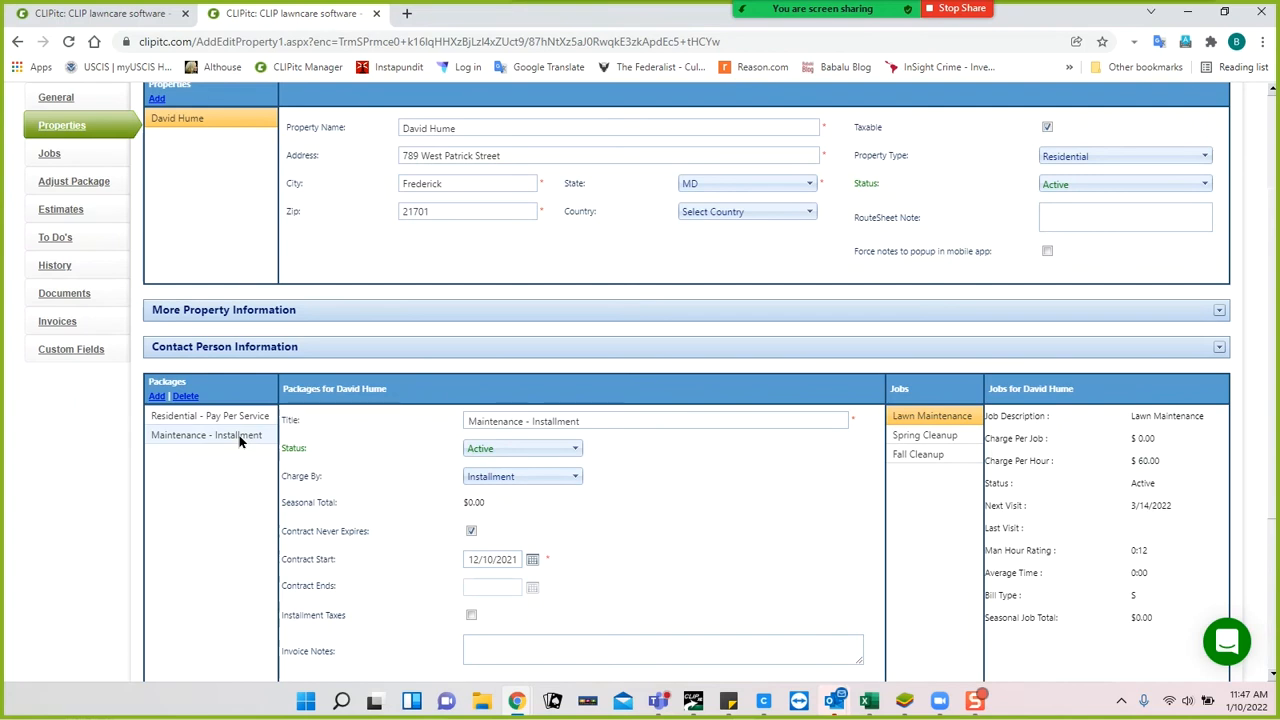
click(225, 415)
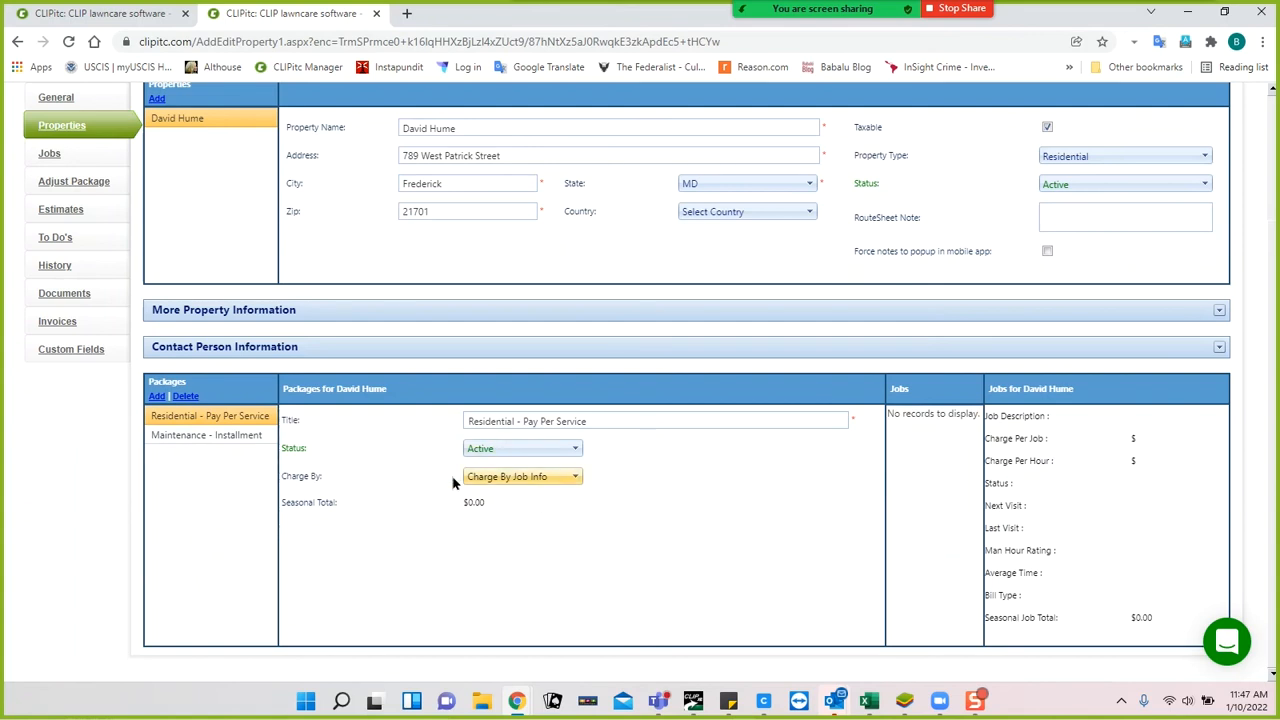
click(238, 437)
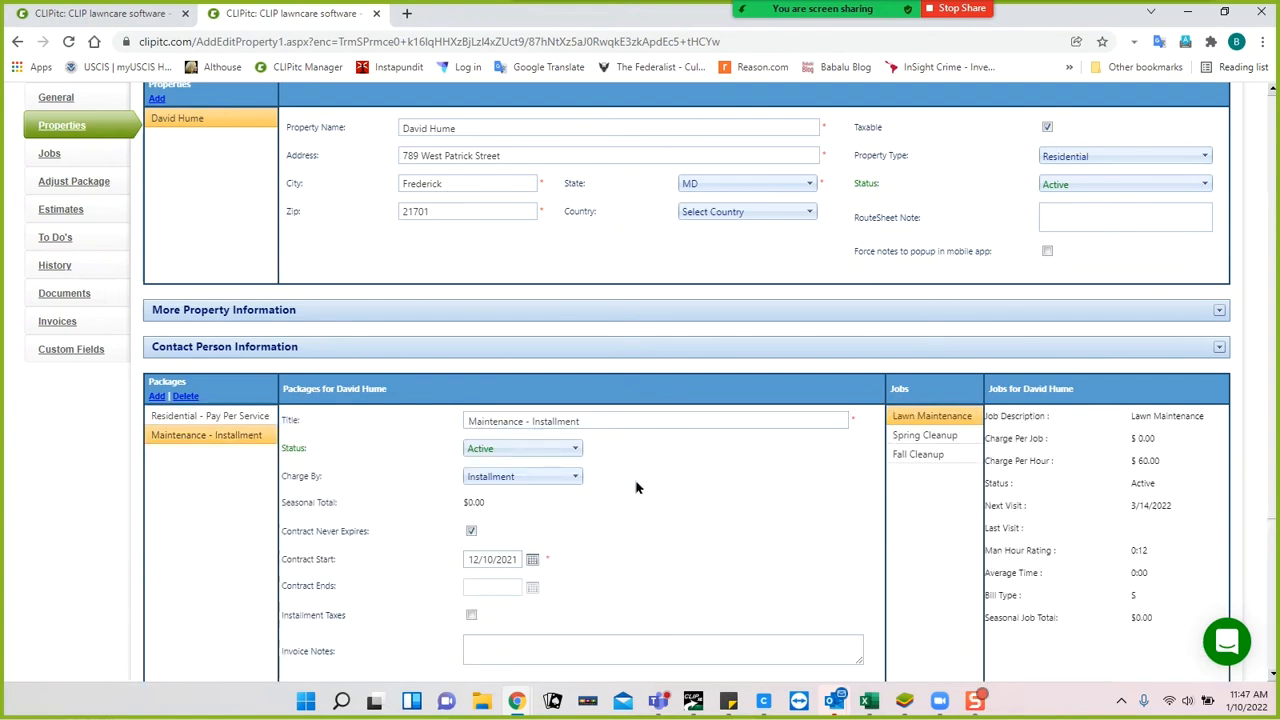
scroll(640, 488, down, 3)
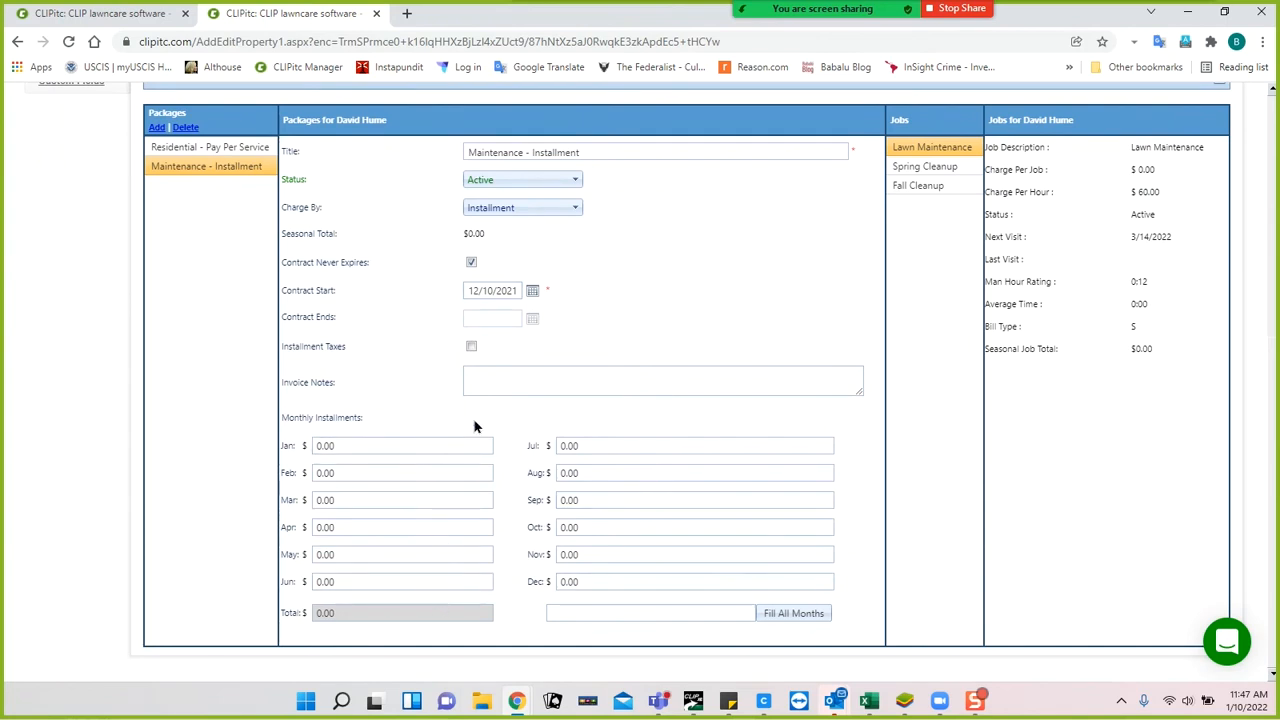
Fill every month with 325.00, then clear January, February, March and December.
click(640, 613)
click(794, 614)
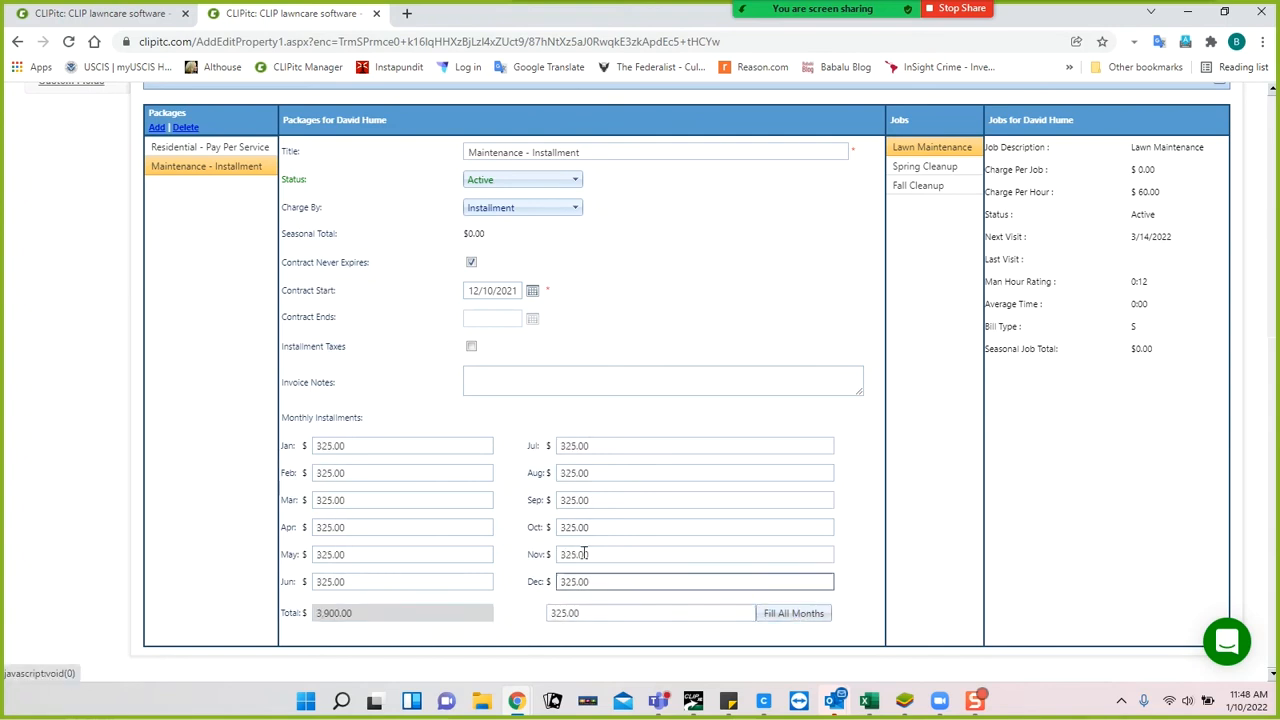
click(400, 444)
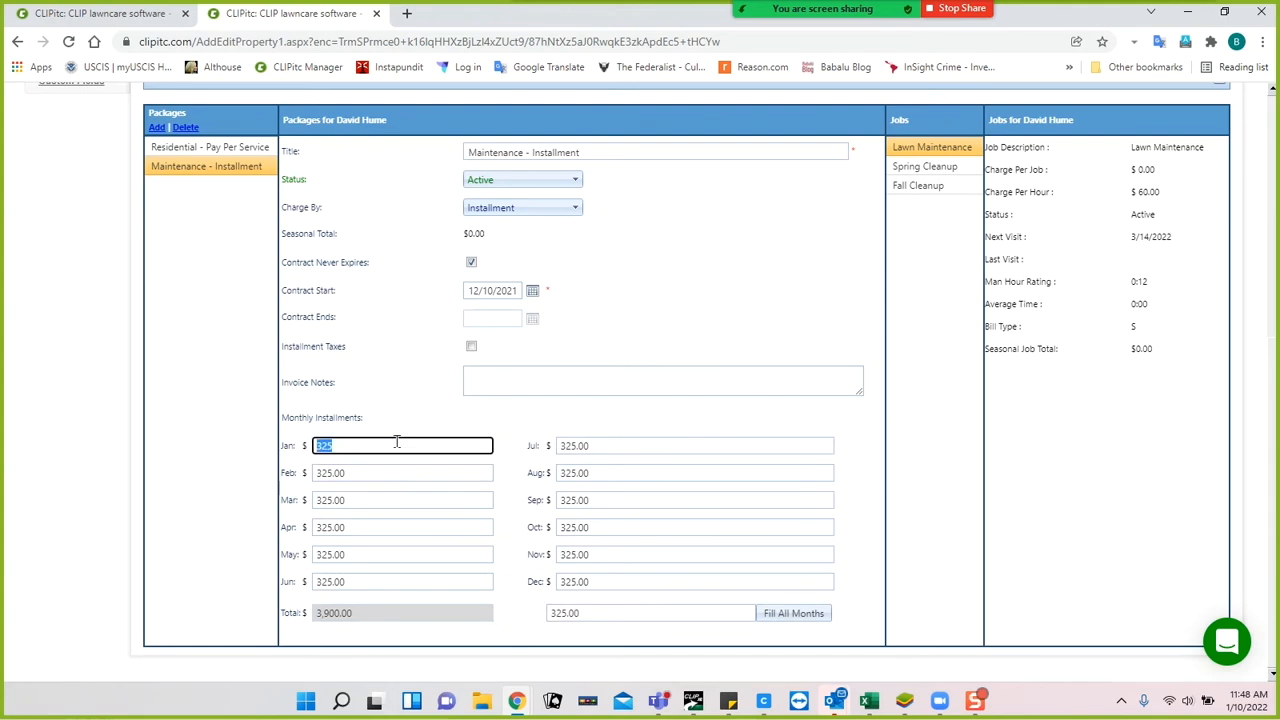
key(BackSpace)
click(390, 472)
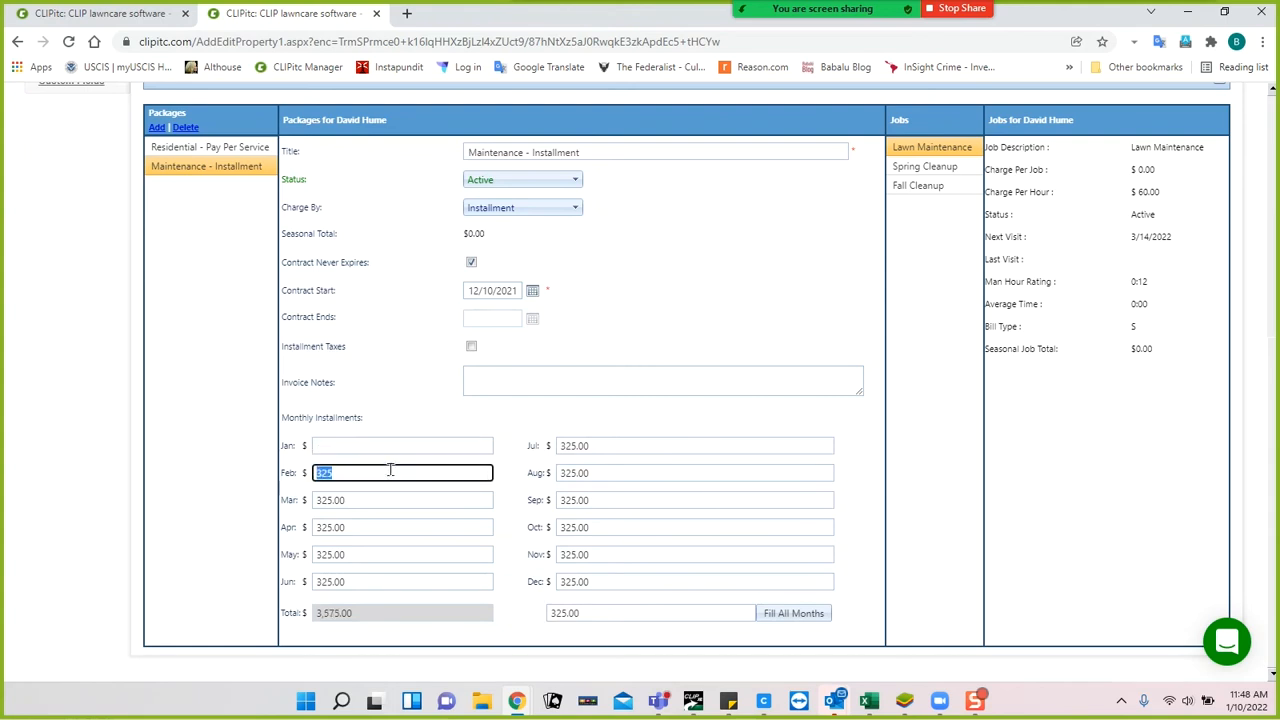
key(BackSpace)
click(376, 494)
key(BackSpace)
click(608, 580)
key(BackSpace)
click(325, 583)
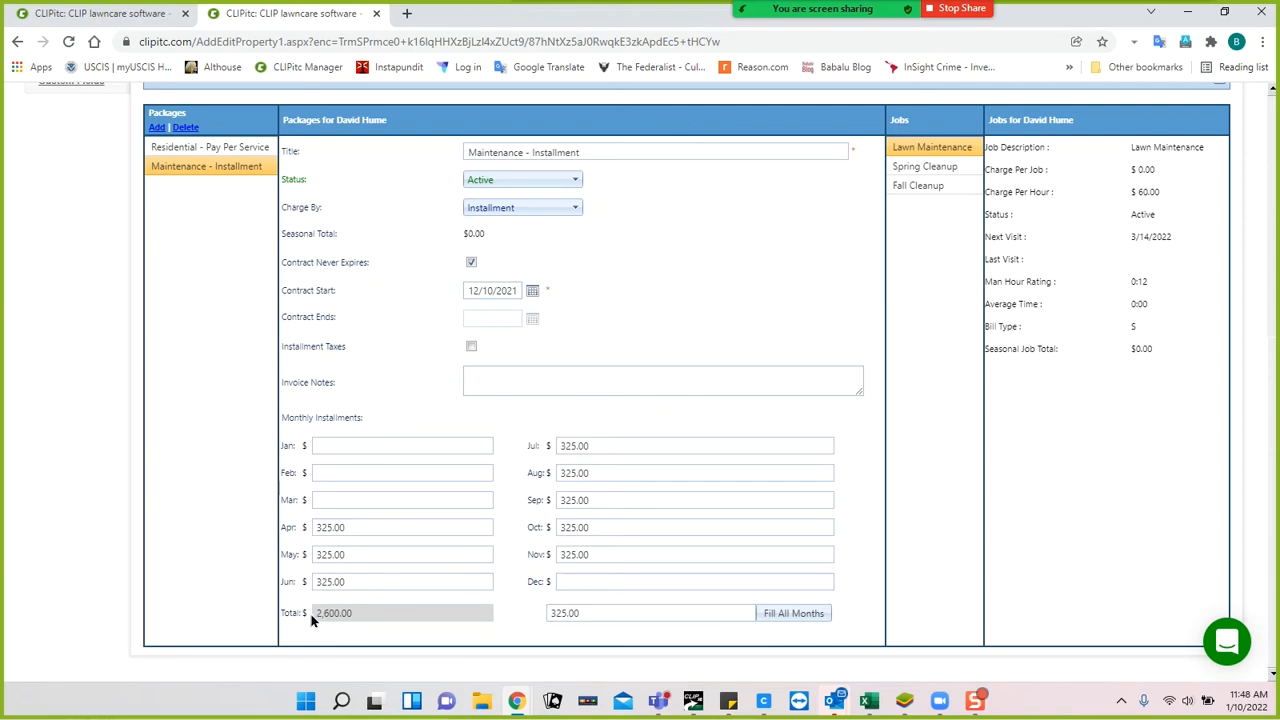
Turn on Installment Taxes and keep Contract Never Expires ticked.
click(471, 348)
click(471, 264)
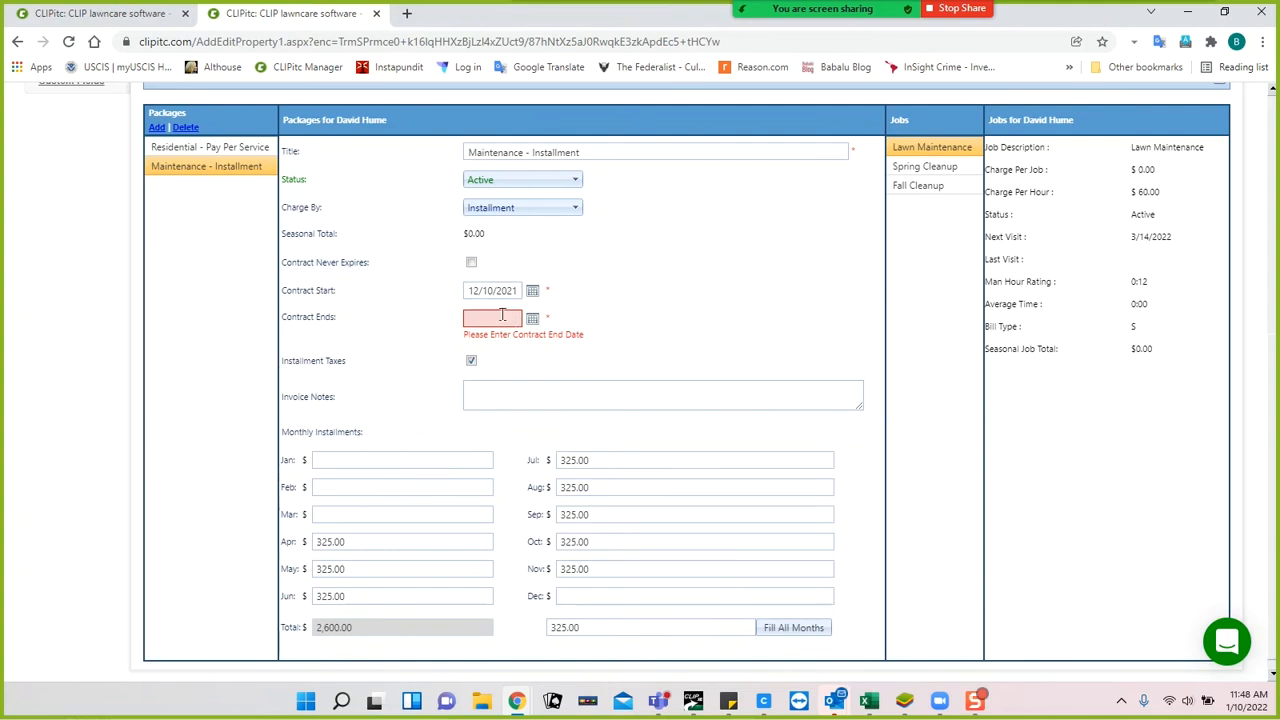
click(471, 264)
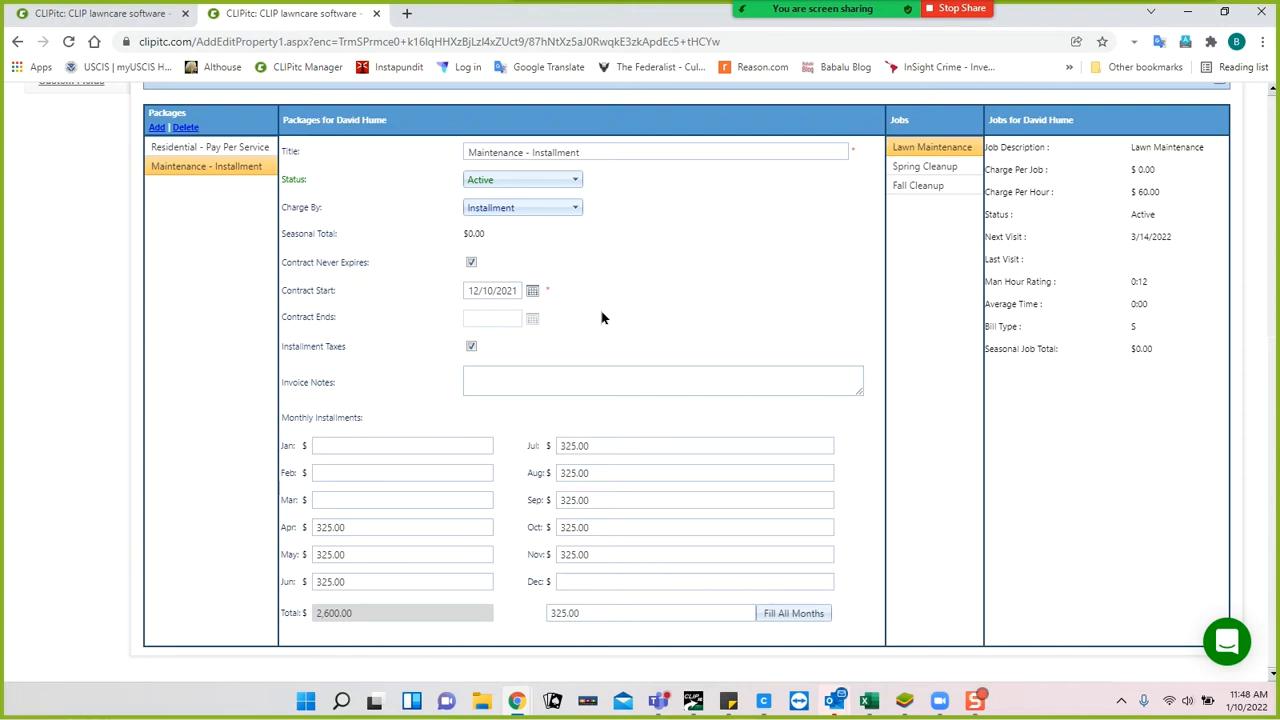
Save the Maintenance - Installment package changes.
scroll(602, 300, up, 1)
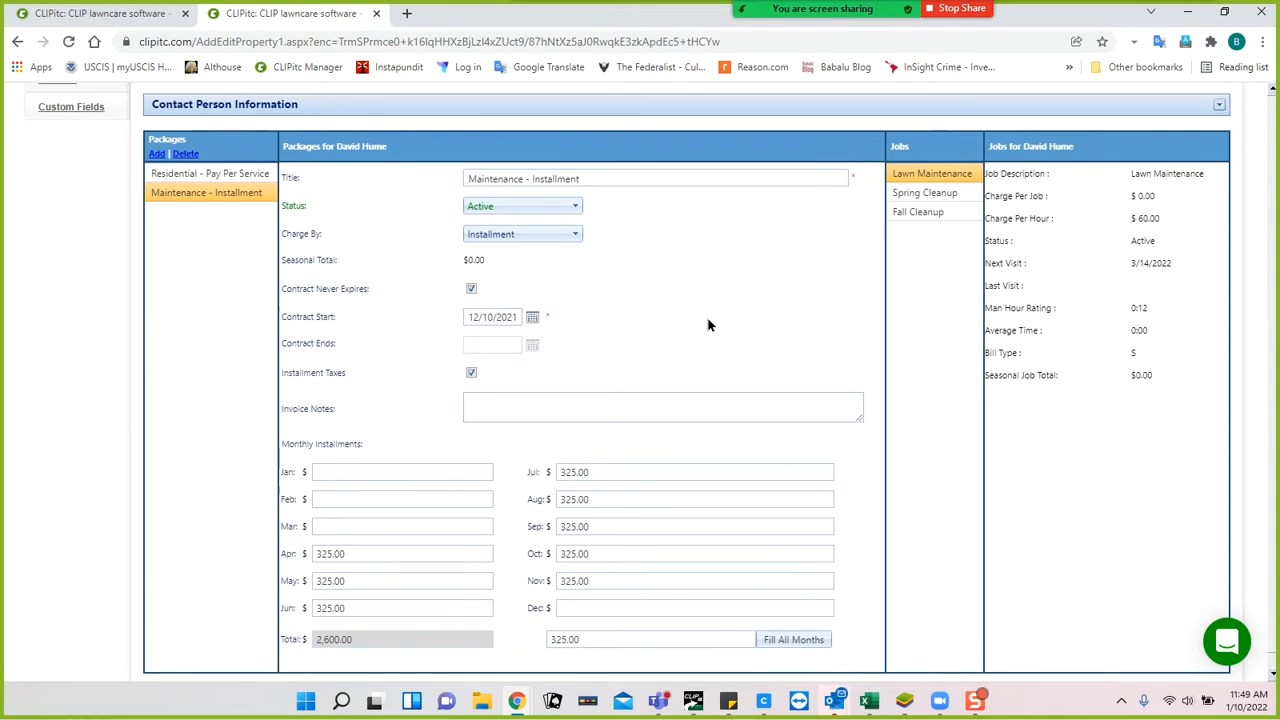
scroll(708, 324, up, 1)
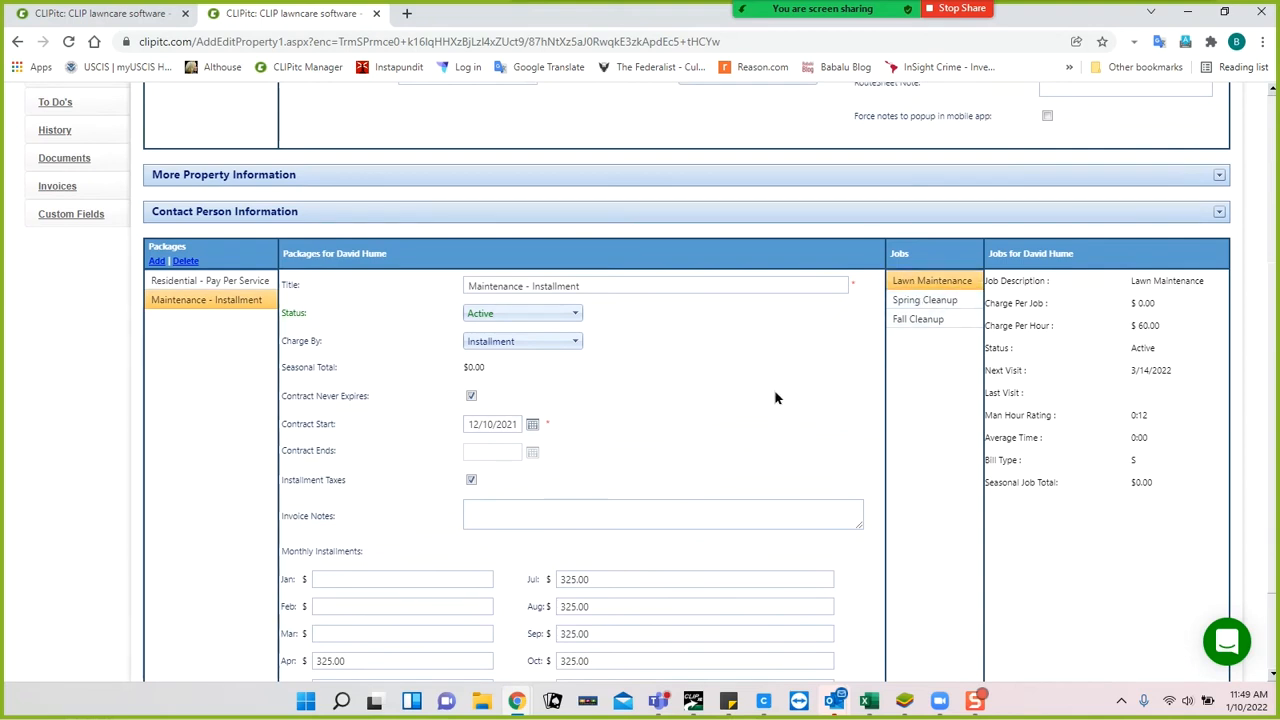
scroll(775, 398, up, 3)
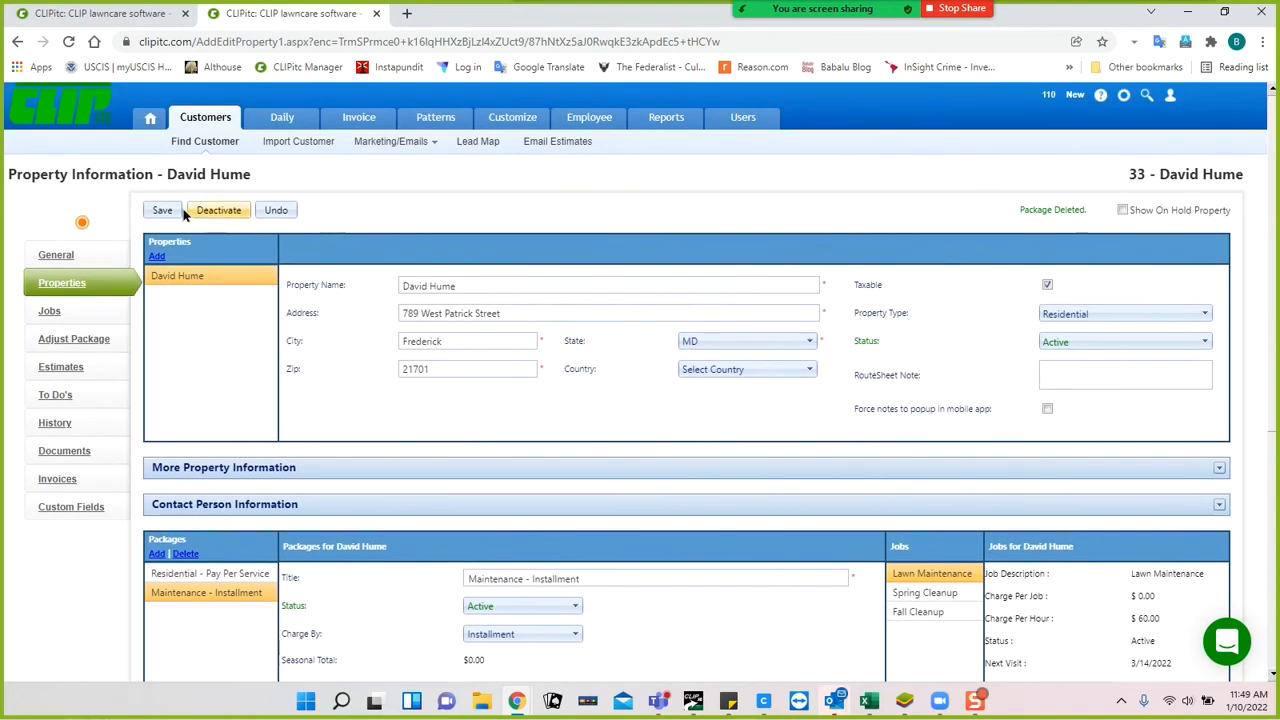
click(161, 212)
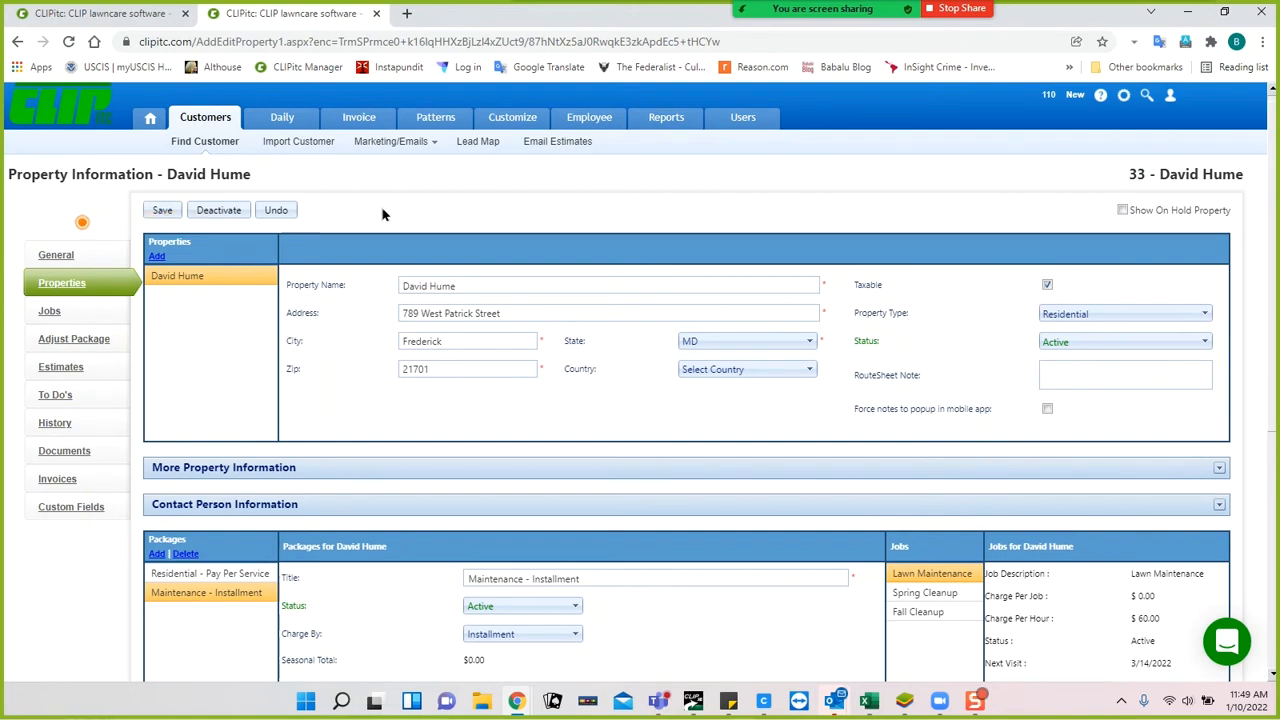
Switch to Residential - Pay Per Service, accept the Include In Contract warning, and expand Contact Person Information.
scroll(406, 371, down, 3)
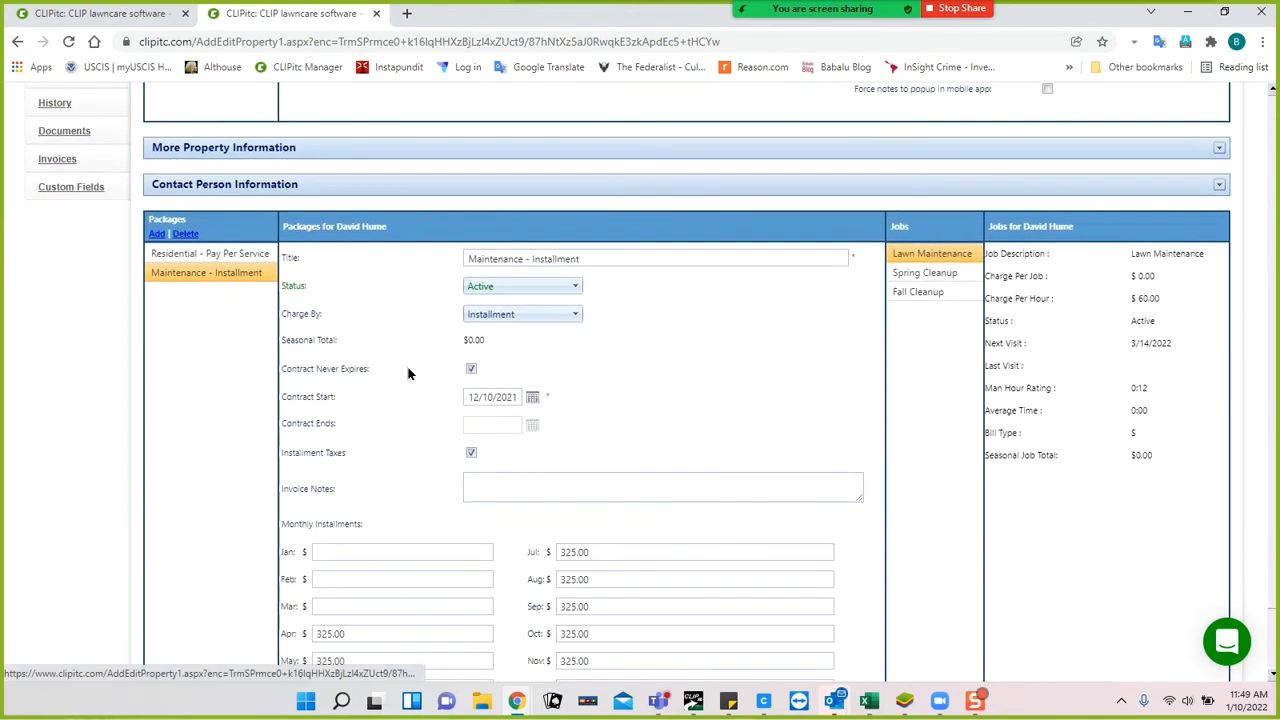
scroll(408, 374, down, 1)
click(243, 200)
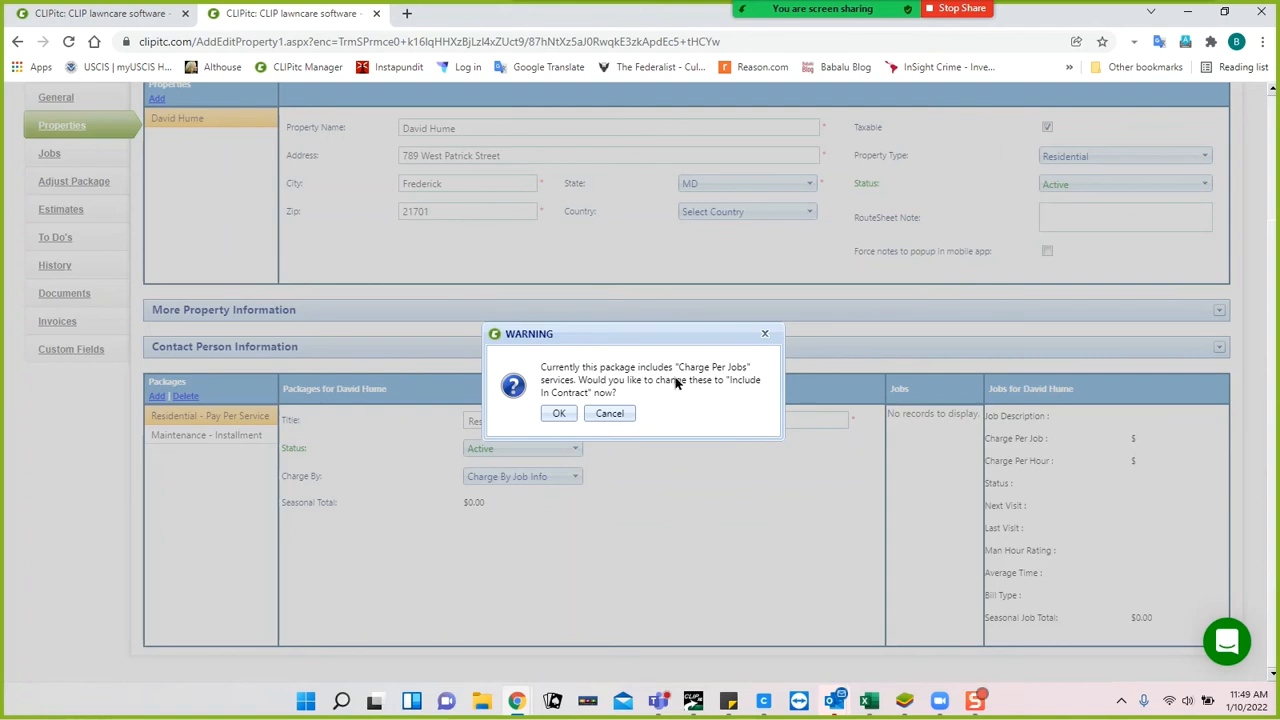
click(559, 416)
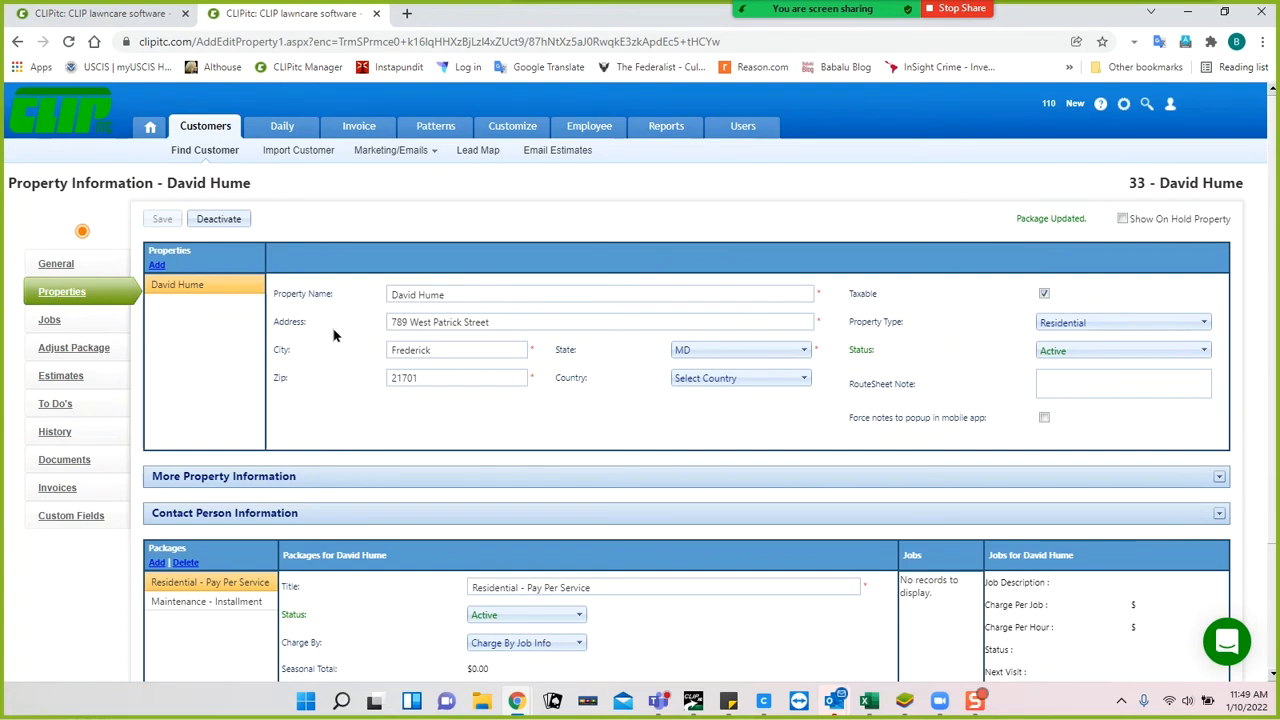
scroll(332, 334, down, 2)
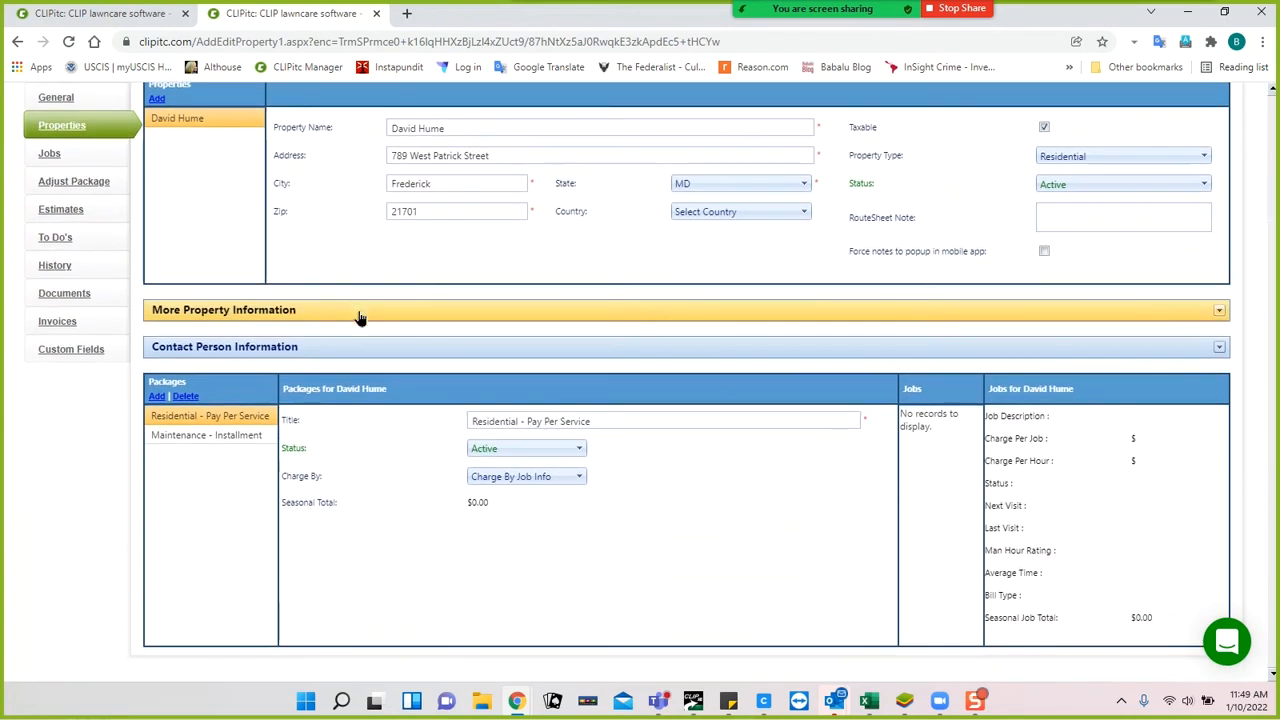
click(248, 349)
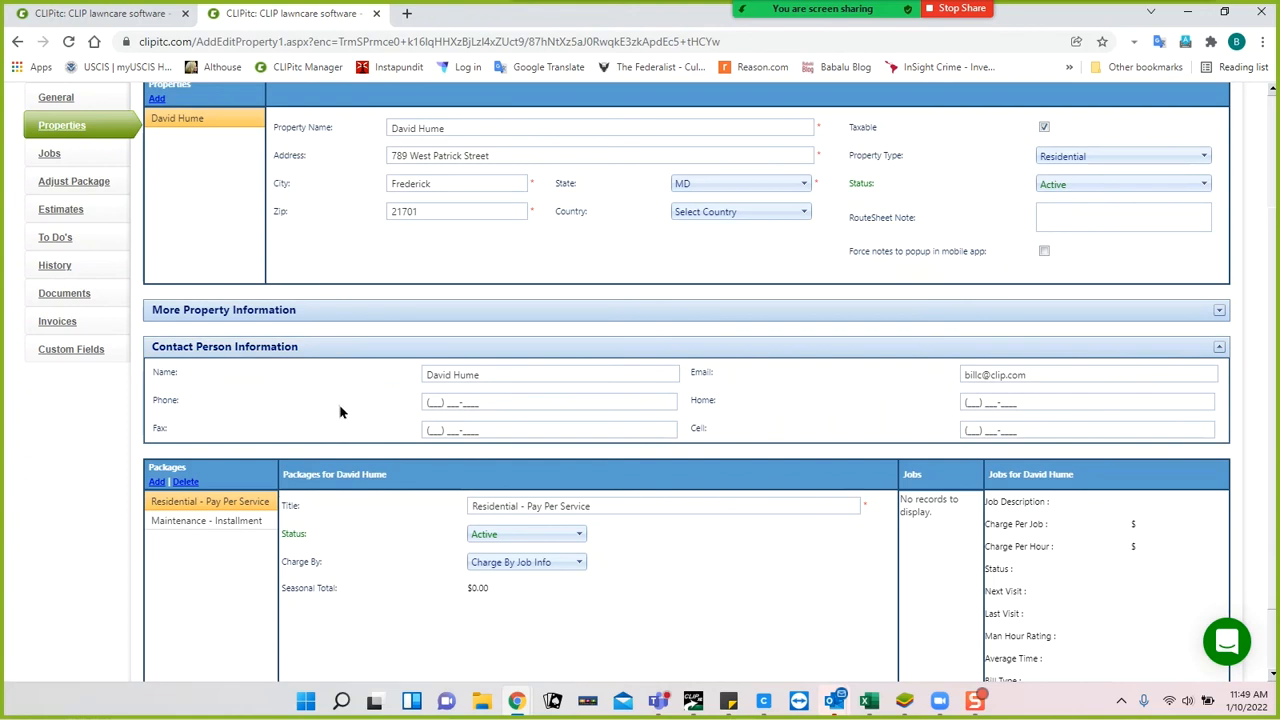
Check the contact's phone, fax, home and cell fields, then collapse Contact Person Information.
click(447, 402)
key(Tab)
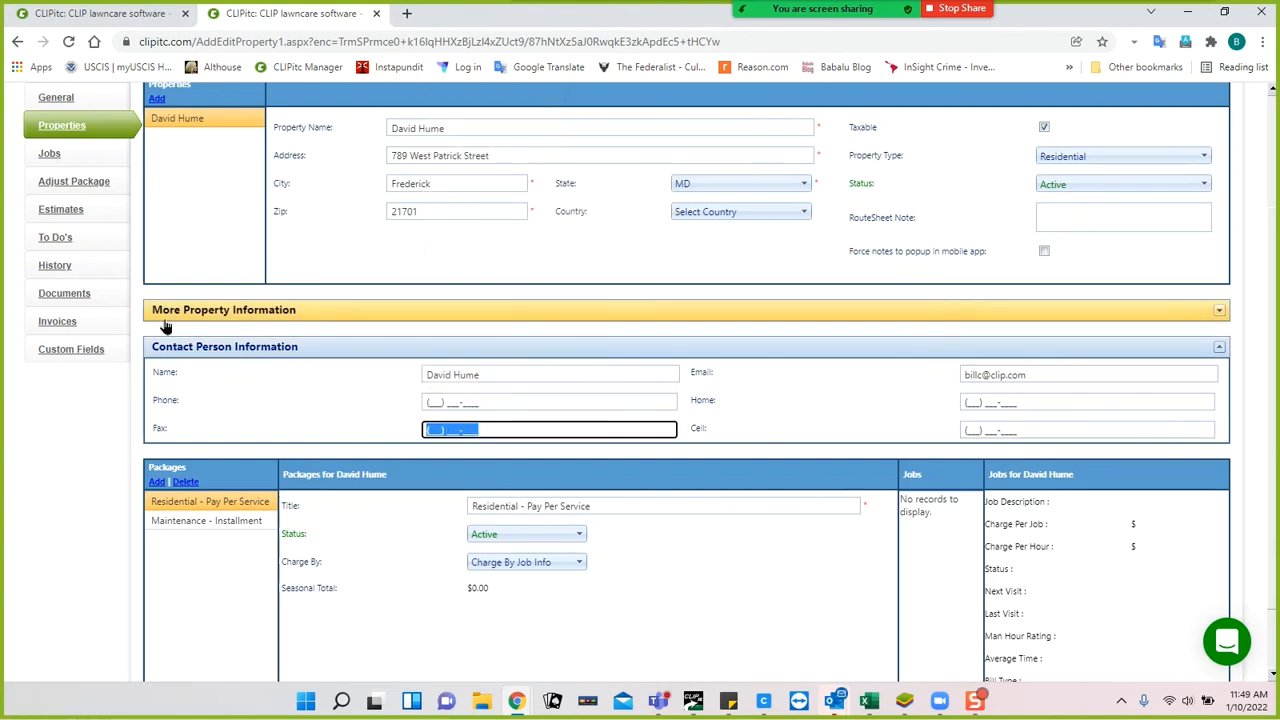
click(978, 400)
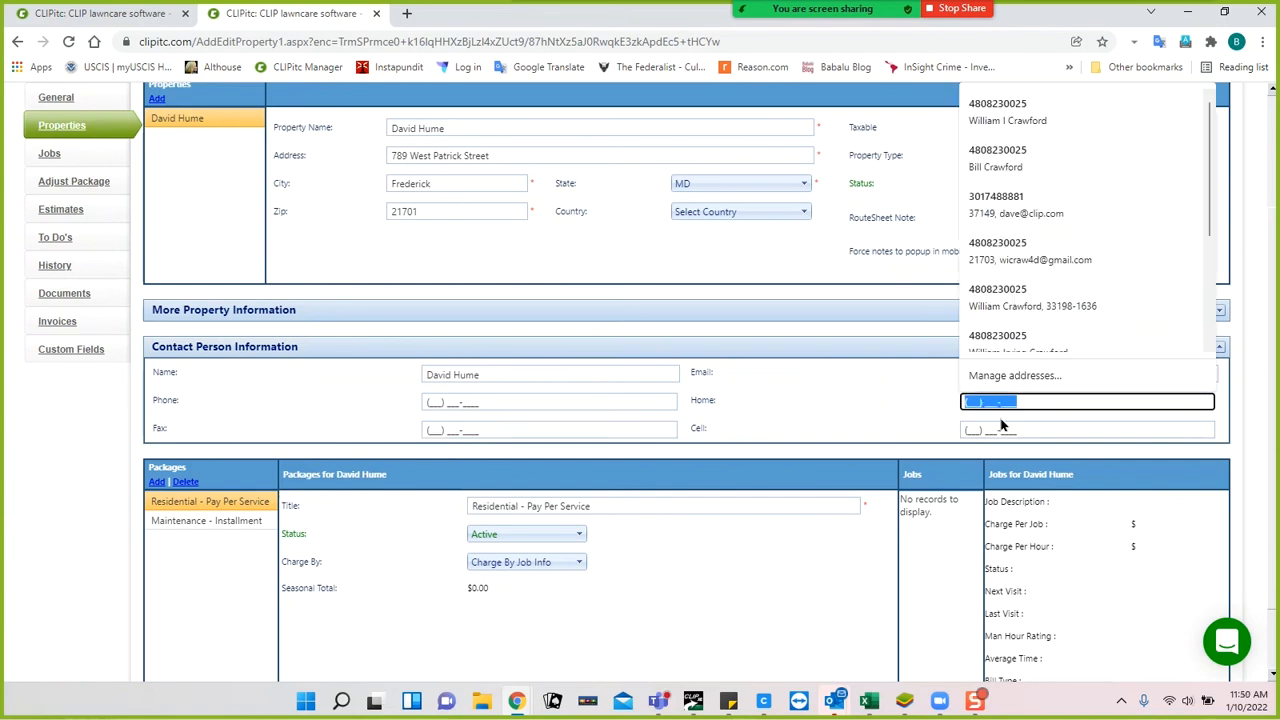
click(1005, 429)
click(843, 416)
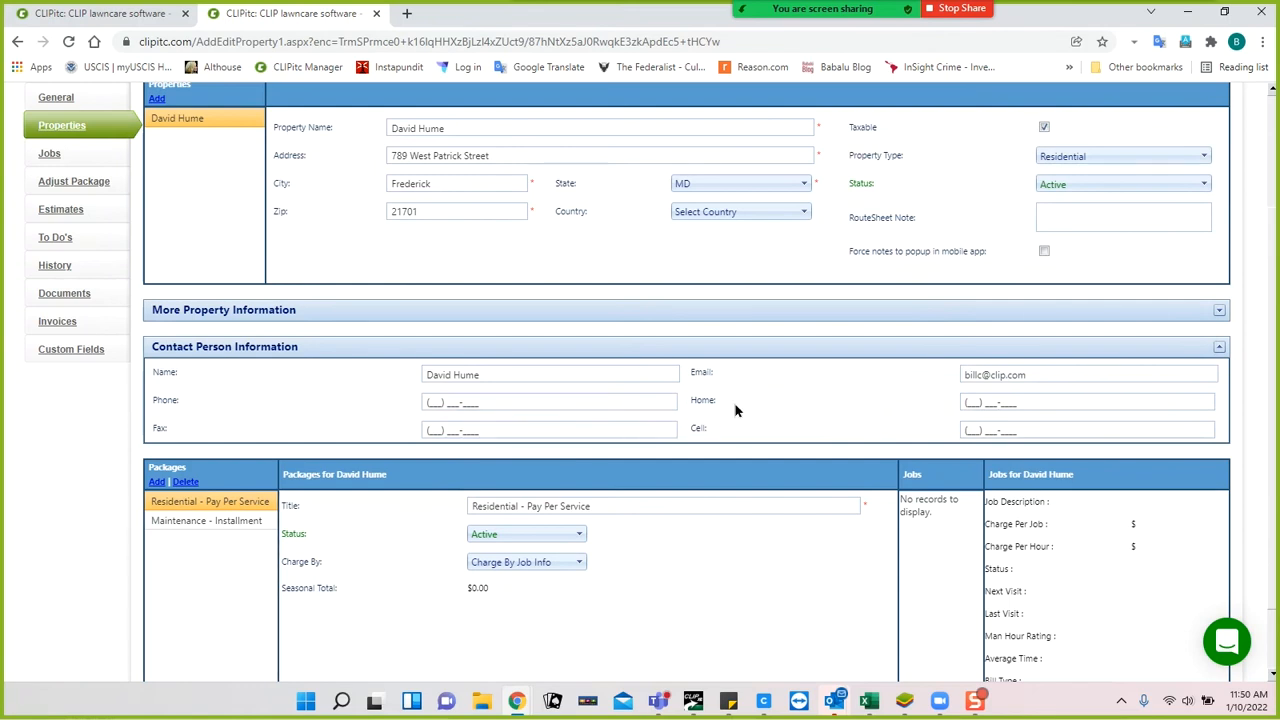
click(270, 347)
scroll(186, 259, up, 1)
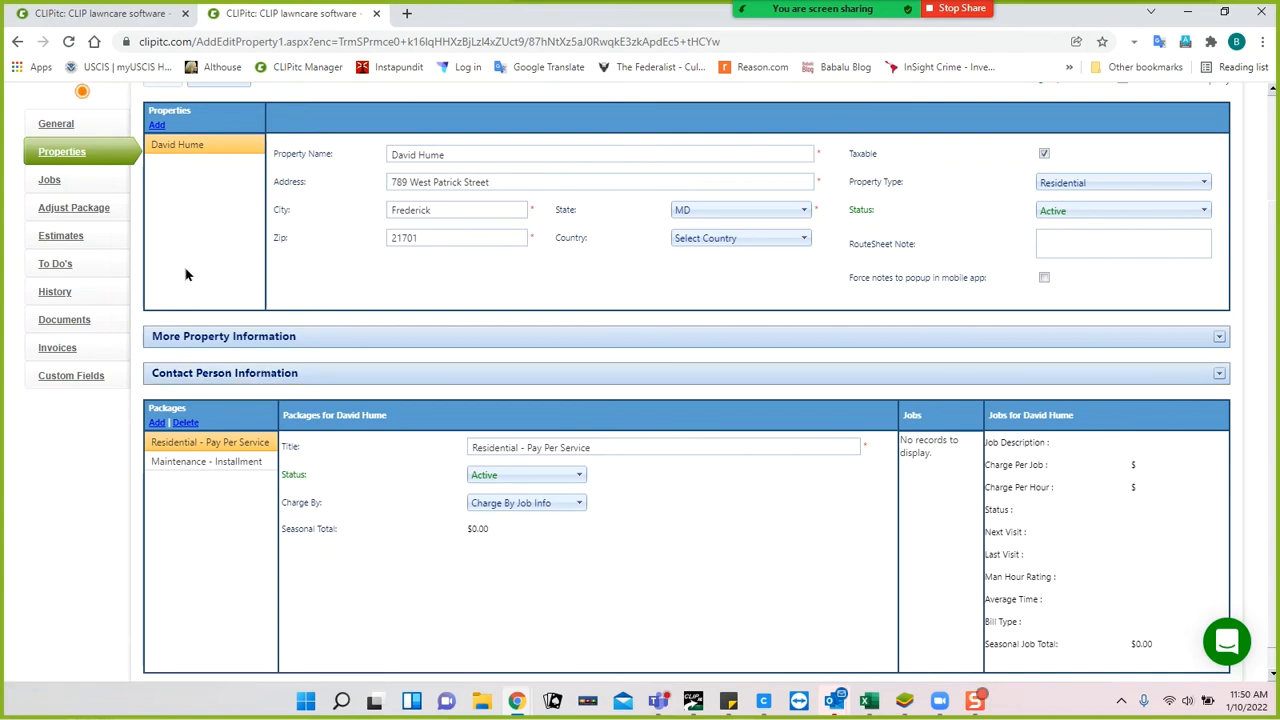
scroll(185, 274, up, 1)
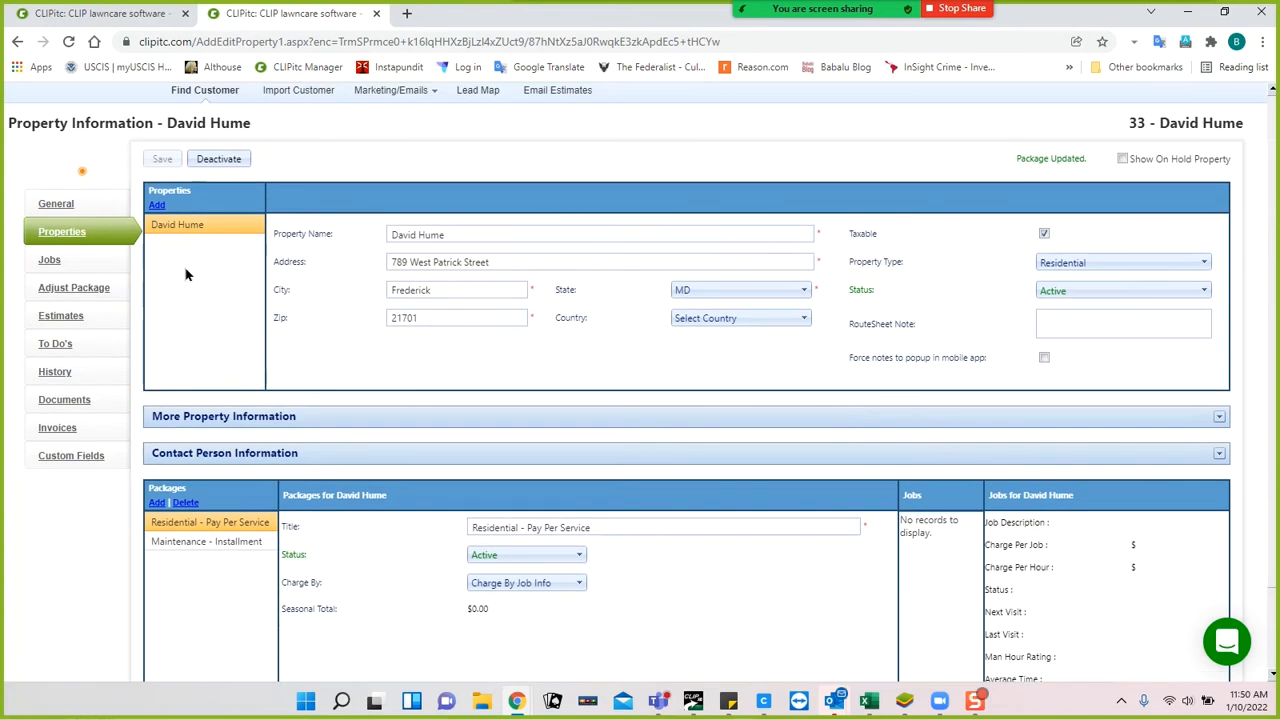
click(49, 261)
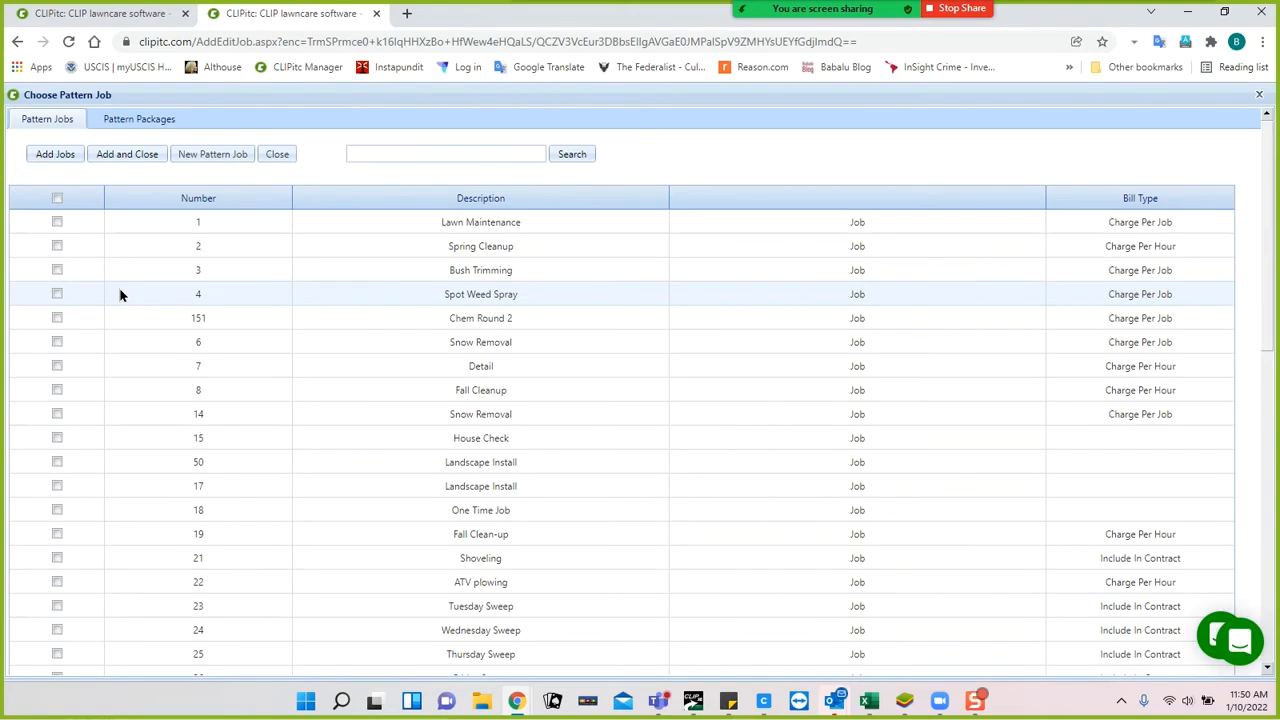
click(273, 155)
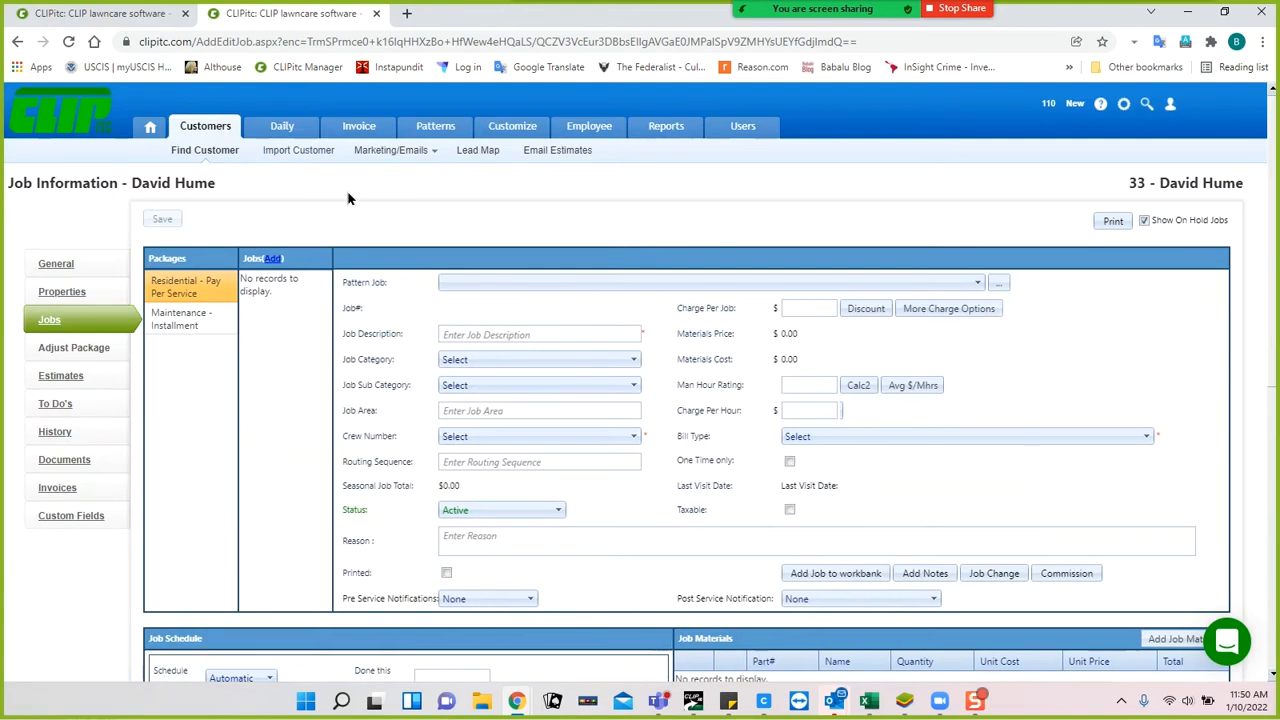
click(186, 320)
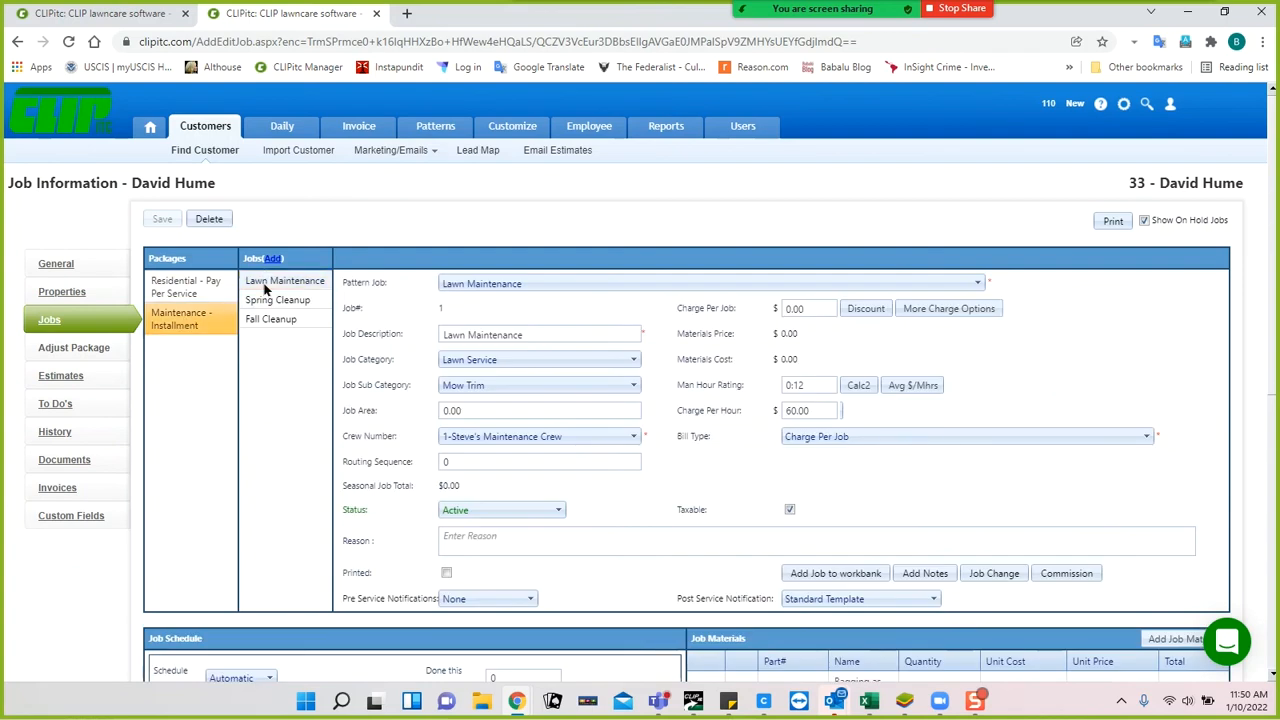
Set Lawn Maintenance's charge per job to 65 and bill type to Include In Contract.
click(816, 308)
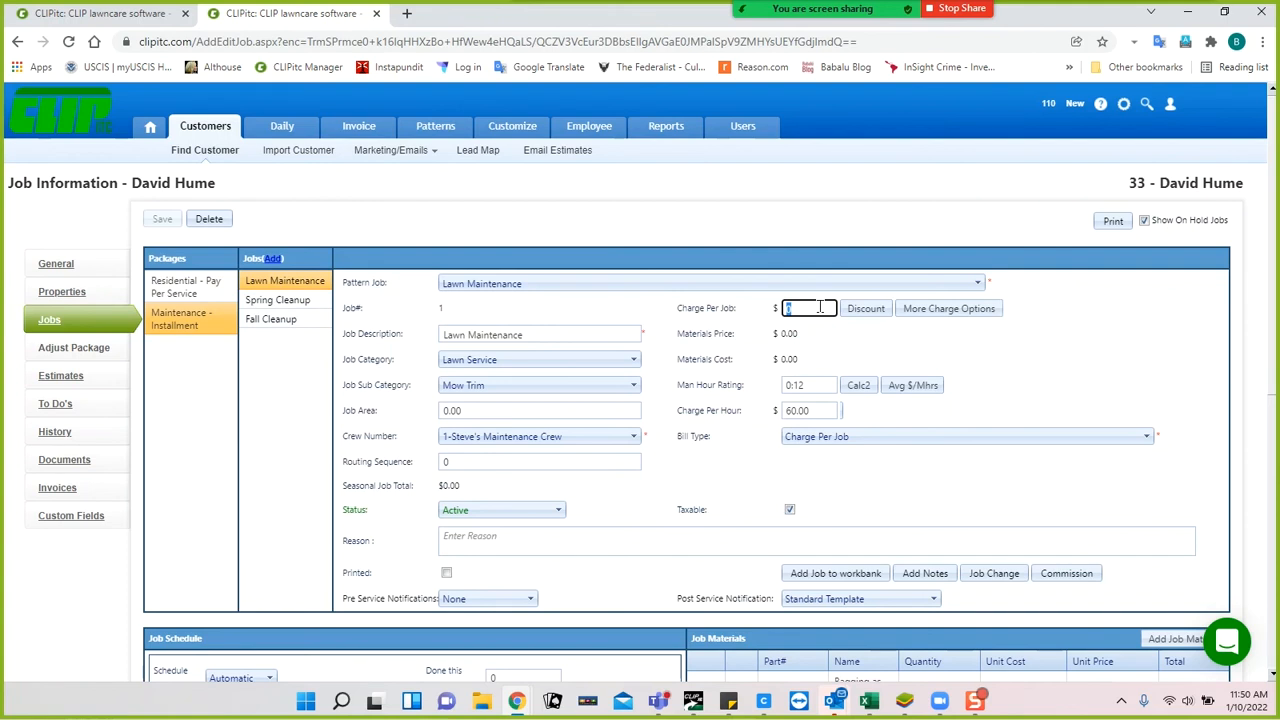
text(65)
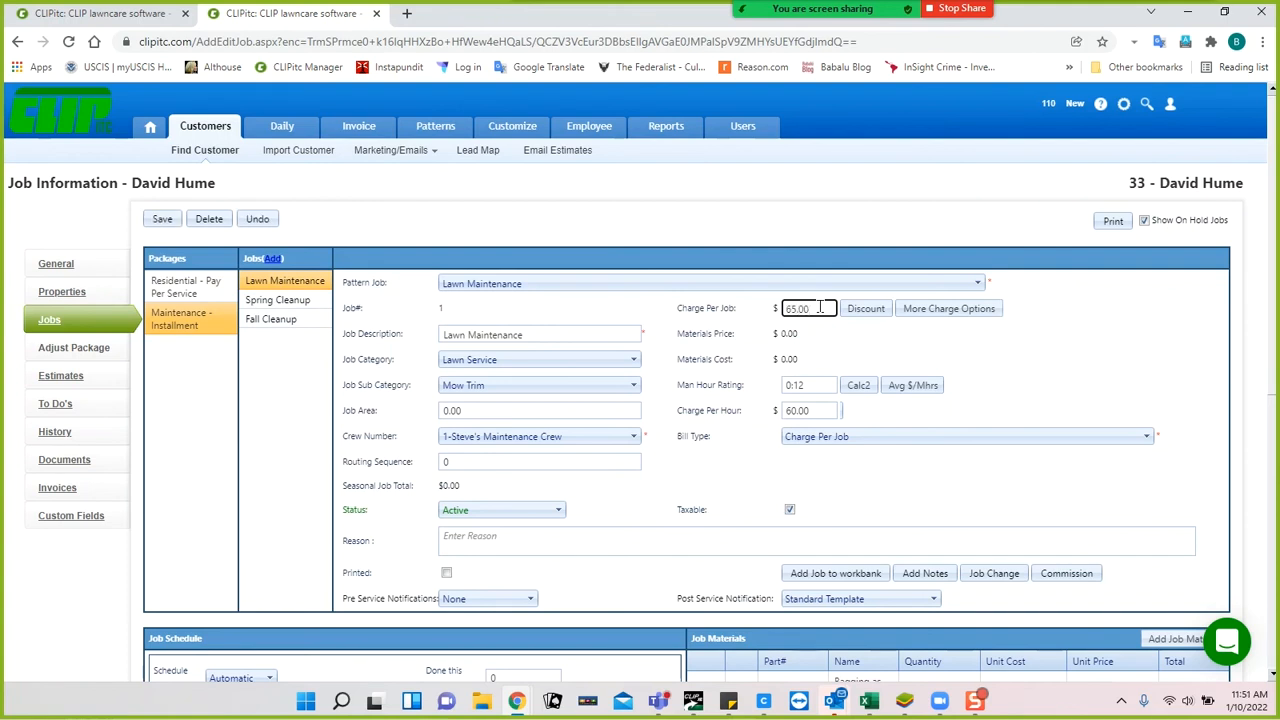
click(845, 440)
click(838, 474)
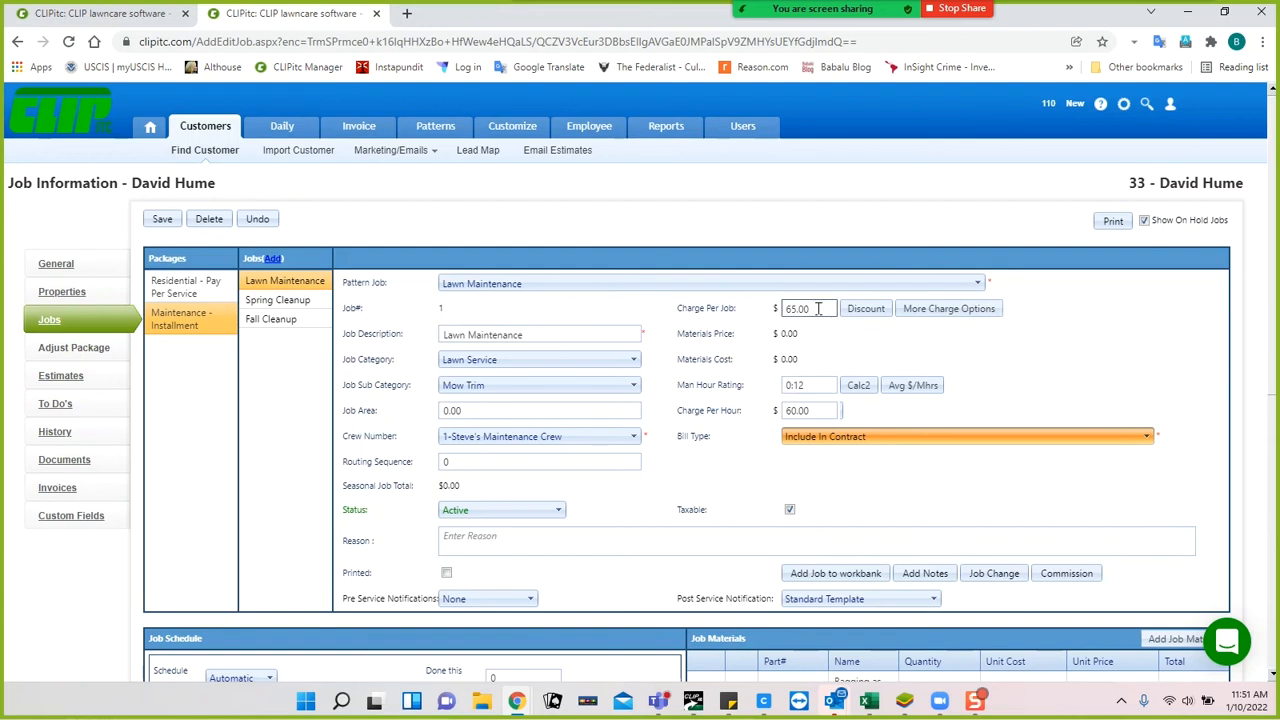
Calculate the man-hour rating from a $50 hourly goal and apply 1:18 to the job.
click(857, 386)
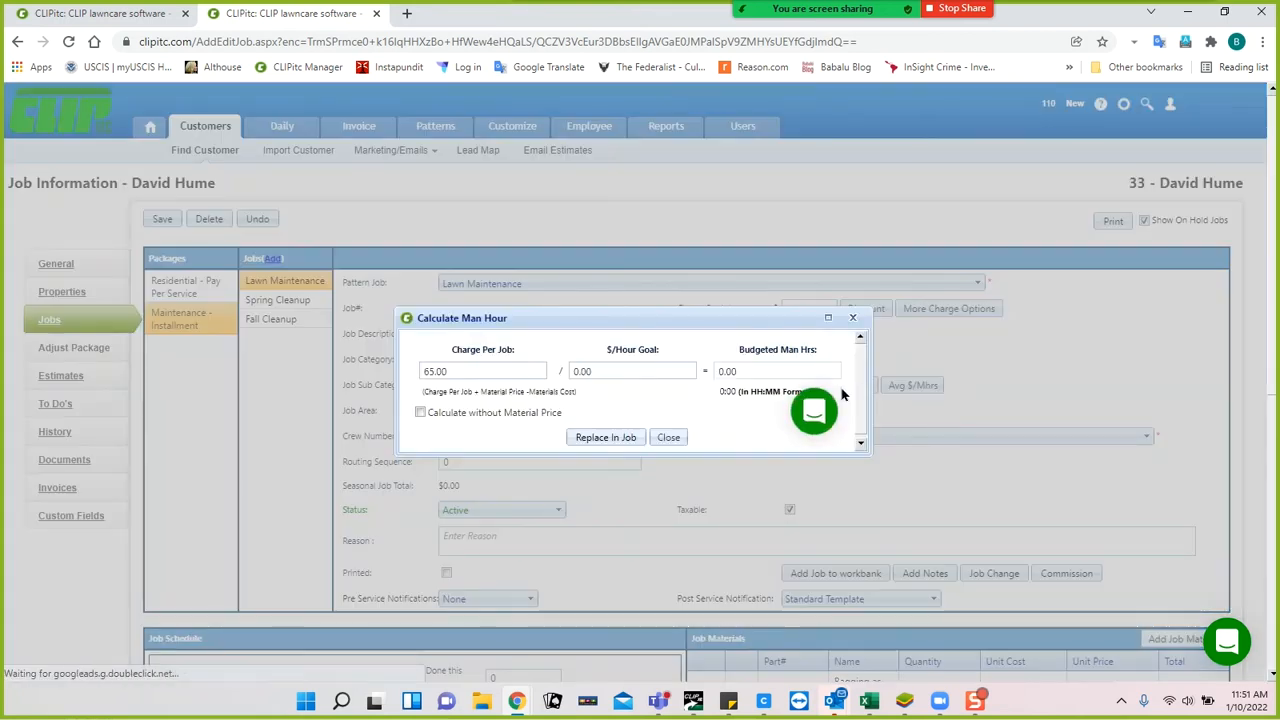
click(661, 368)
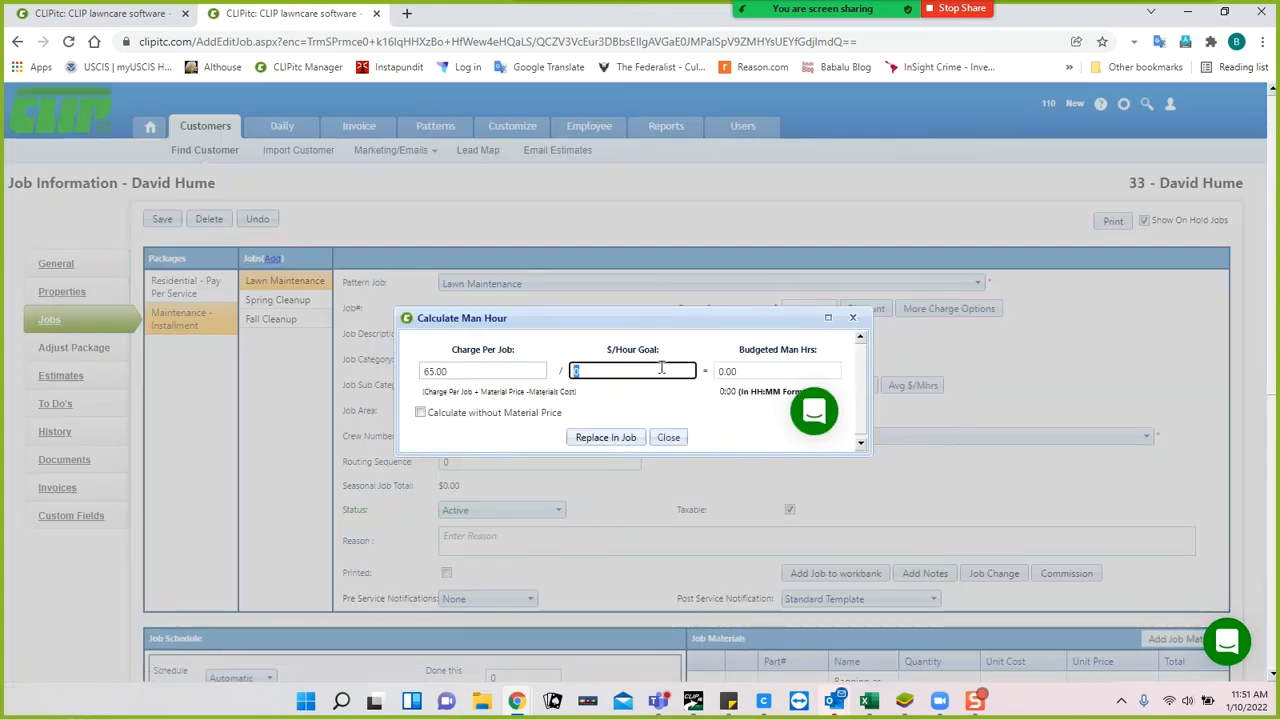
text(50)
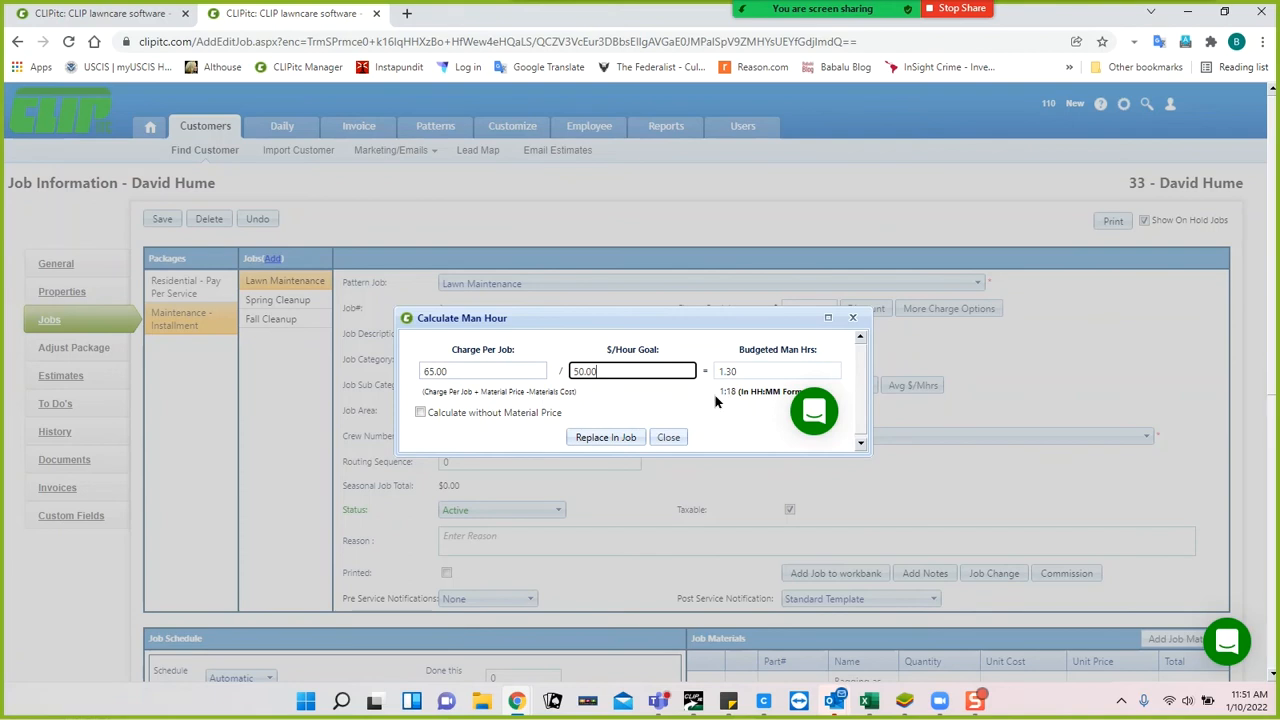
click(624, 440)
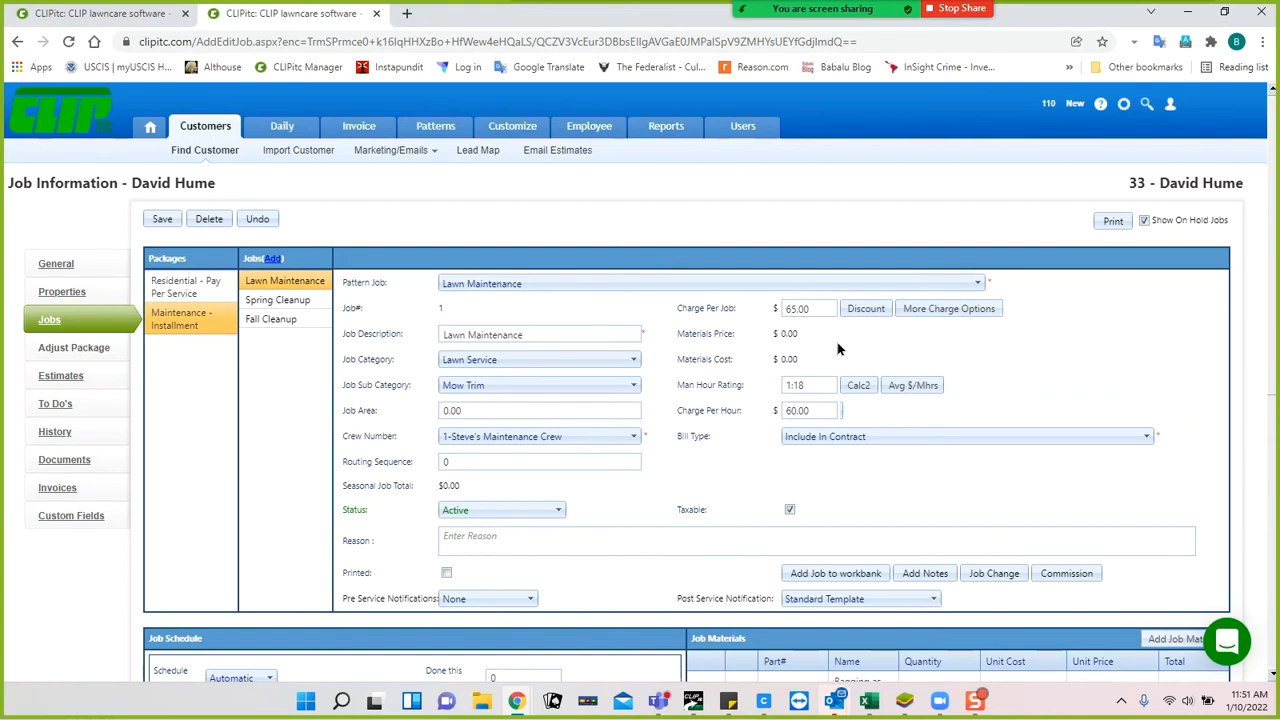
Set charge per hour to 50 and assign the job to 2-Dave's Maintenance.
click(817, 406)
click(745, 462)
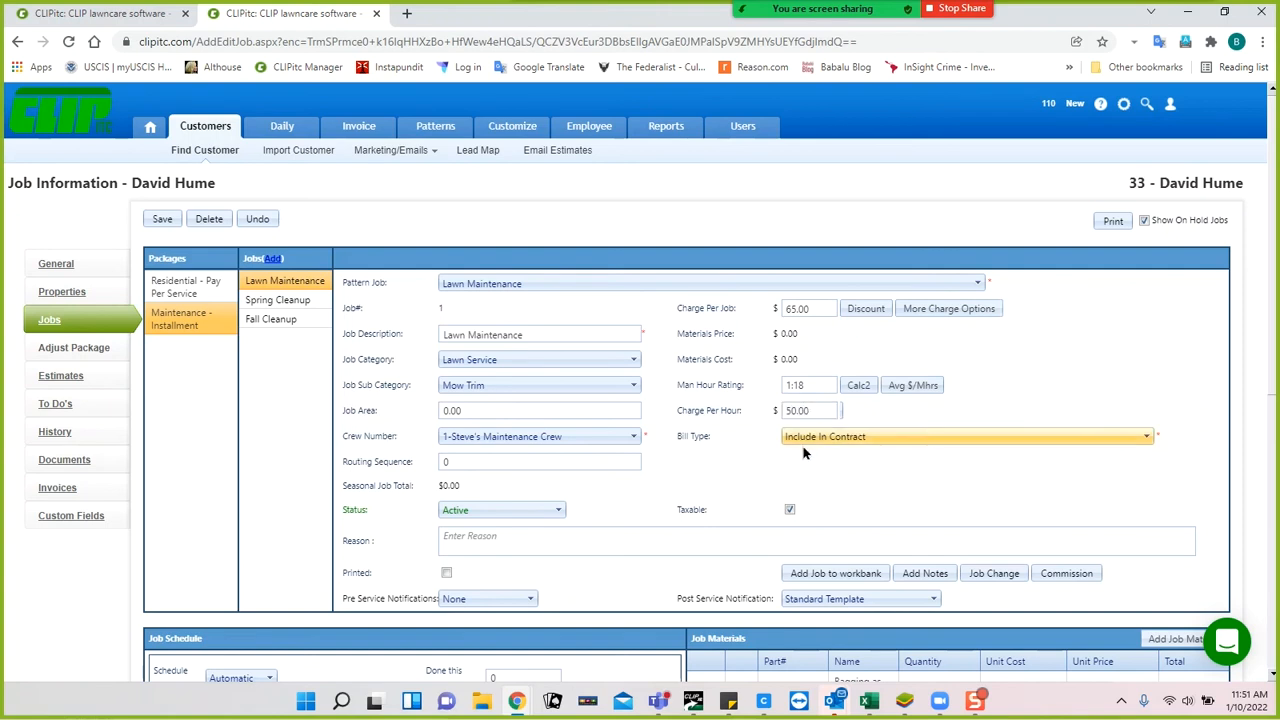
scroll(730, 472, down, 1)
scroll(730, 472, down, 3)
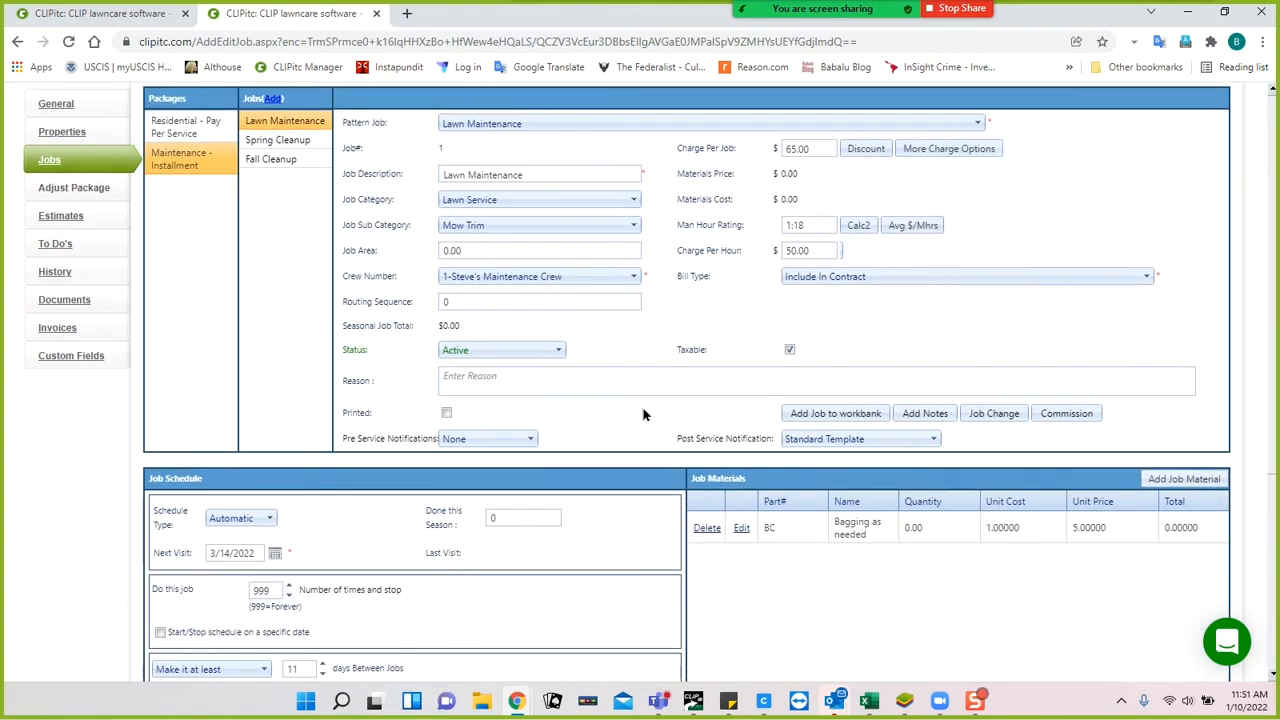
click(535, 277)
click(500, 330)
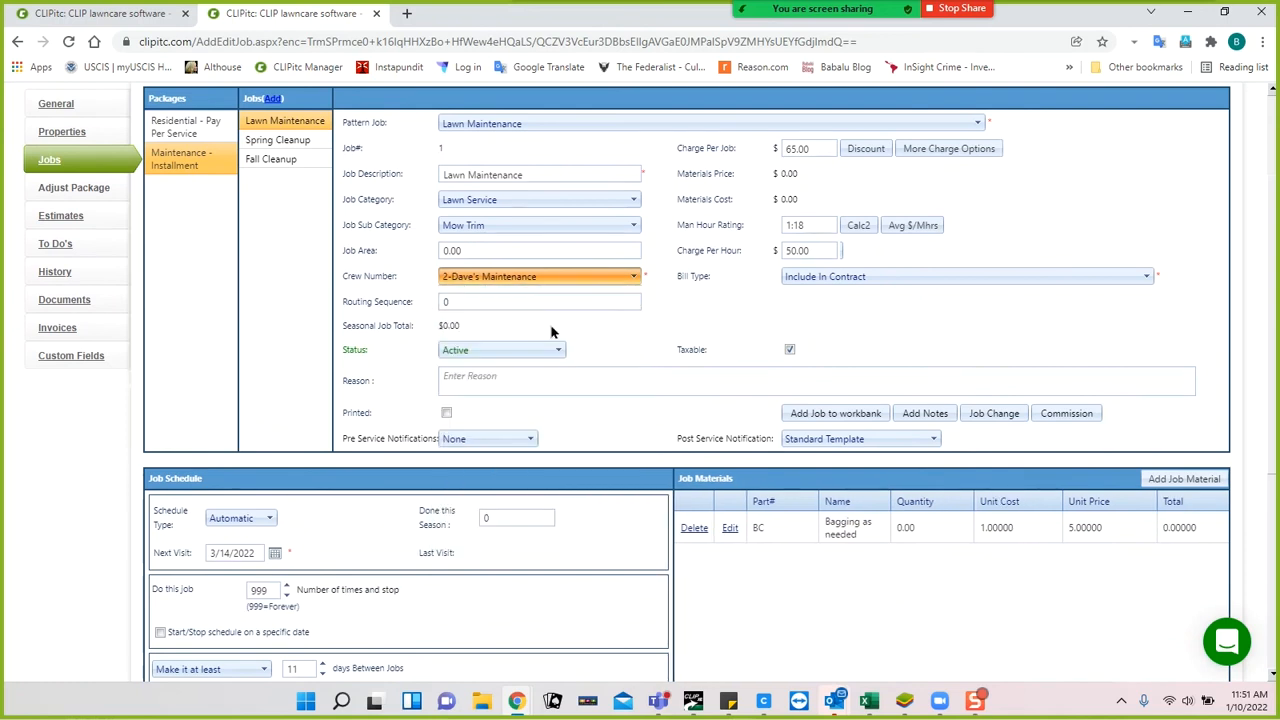
Leave only Tuesday checked and set the next visit to March 15, 2022.
scroll(561, 350, down, 4)
scroll(561, 365, down, 4)
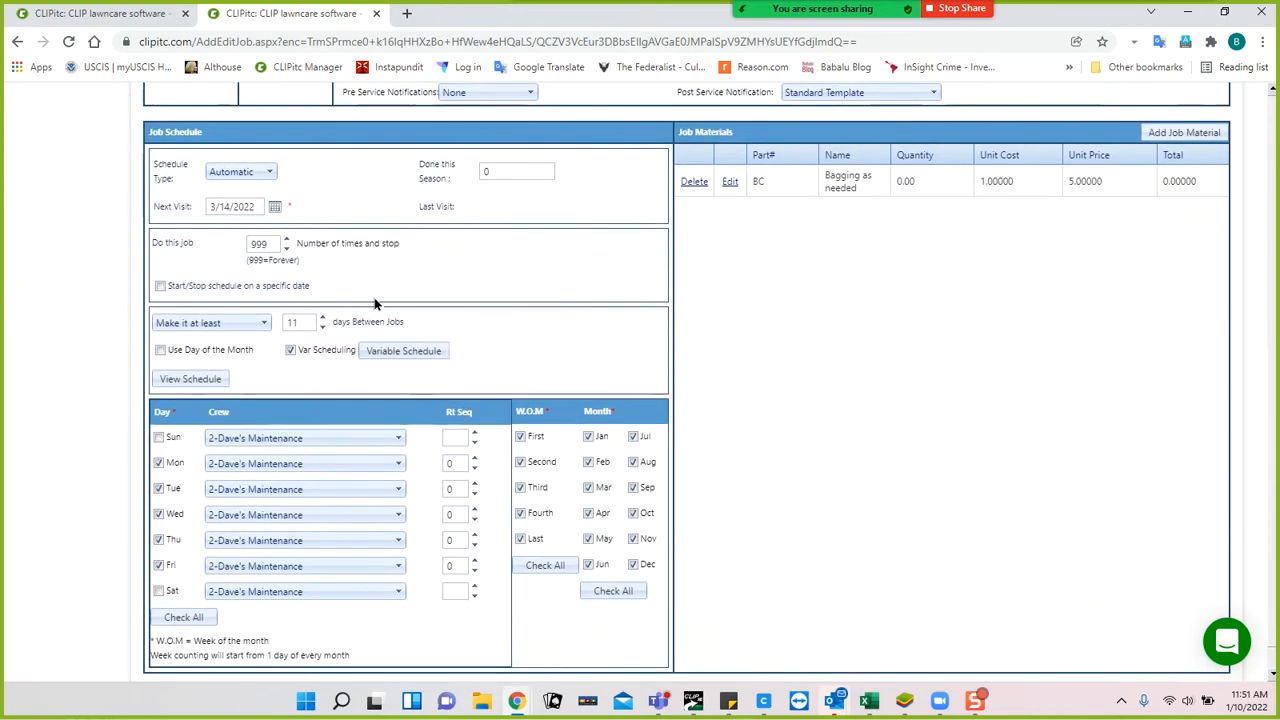
click(158, 463)
click(158, 514)
click(275, 207)
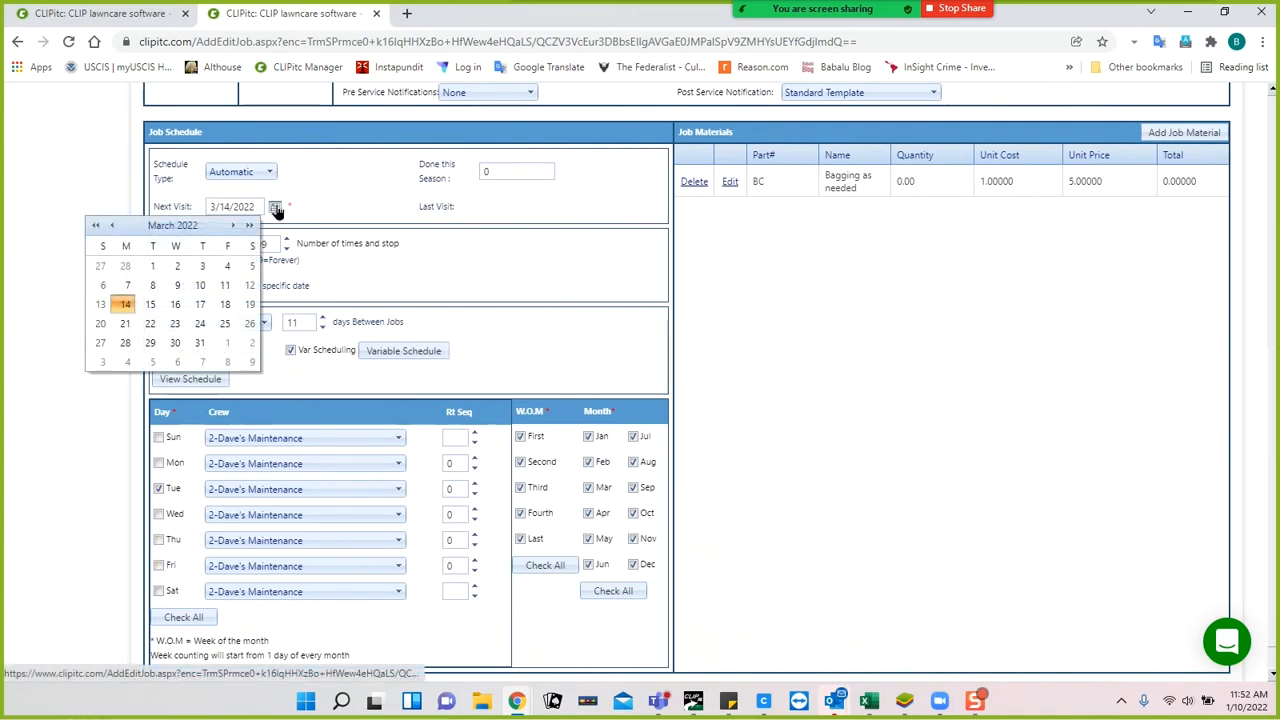
click(150, 304)
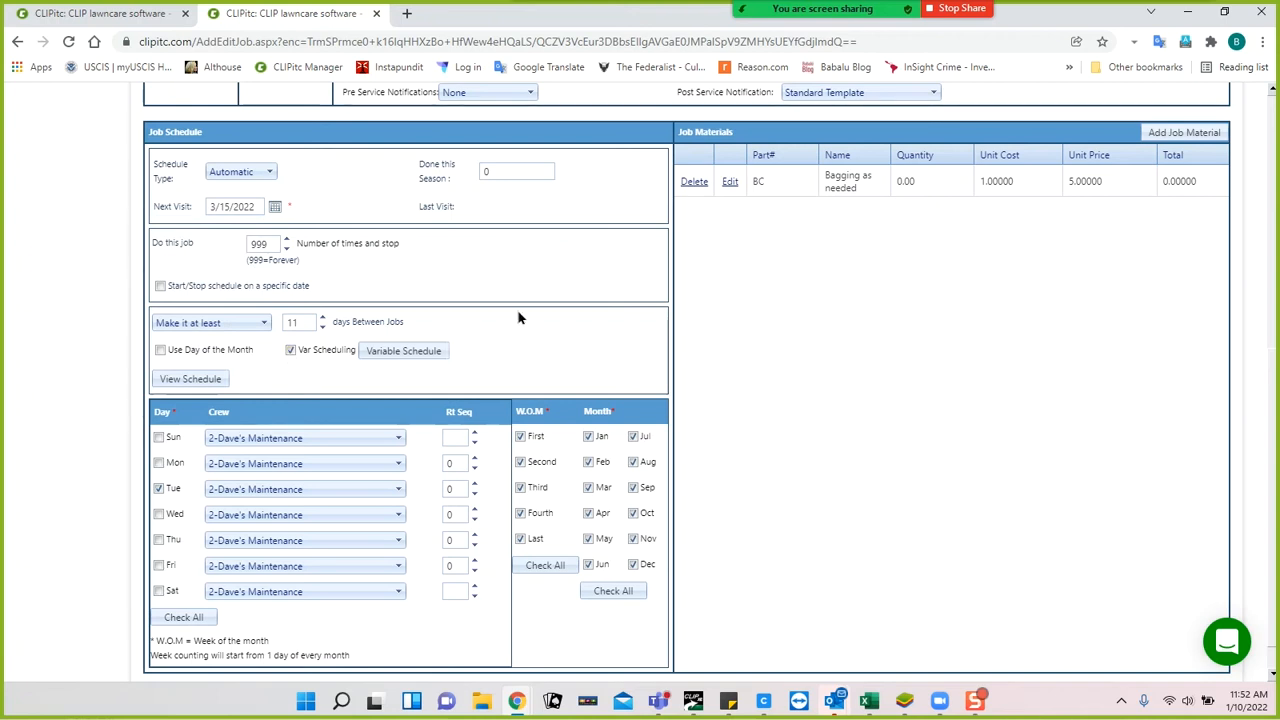
scroll(518, 318, up, 5)
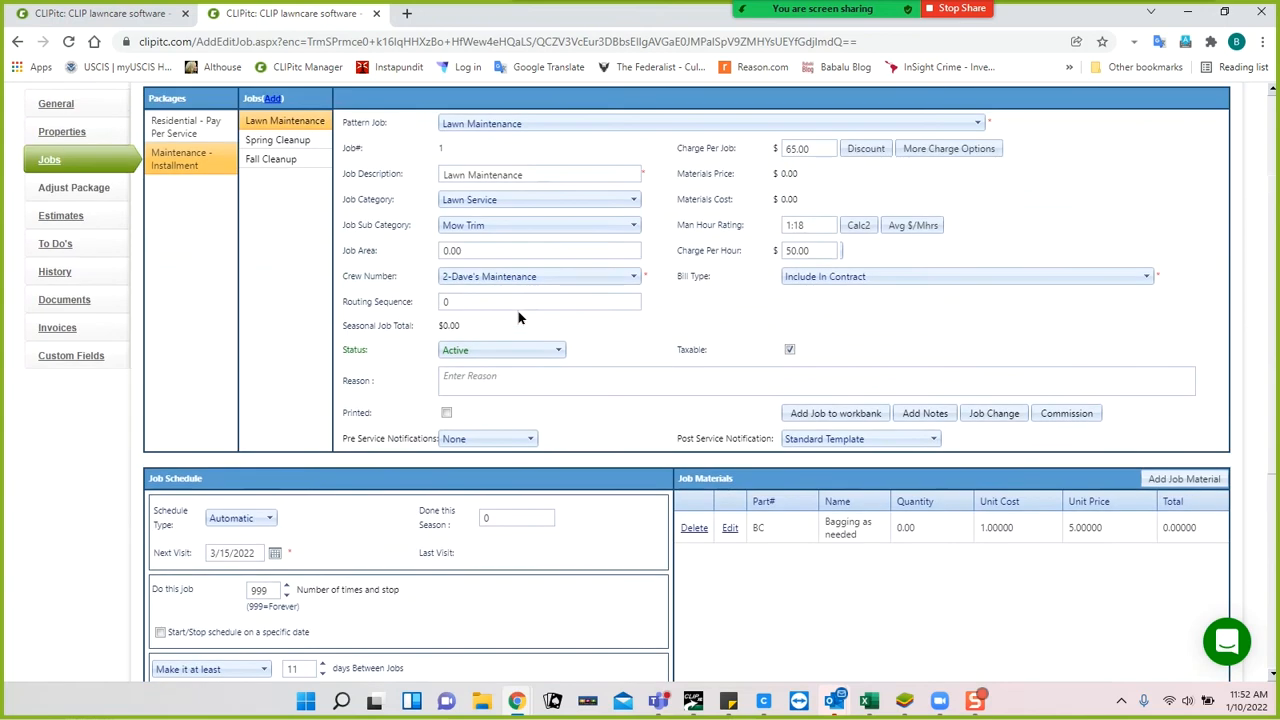
Save the Lawn Maintenance job changes.
click(196, 182)
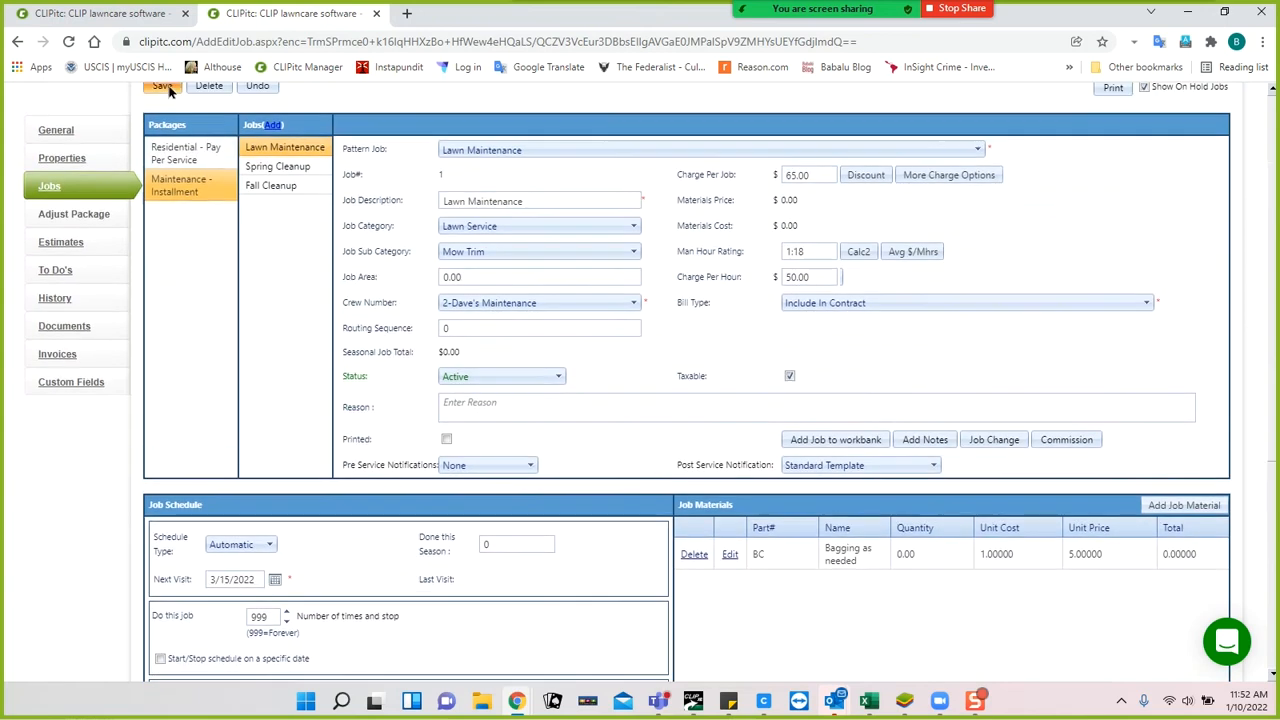
scroll(598, 461, down, 3)
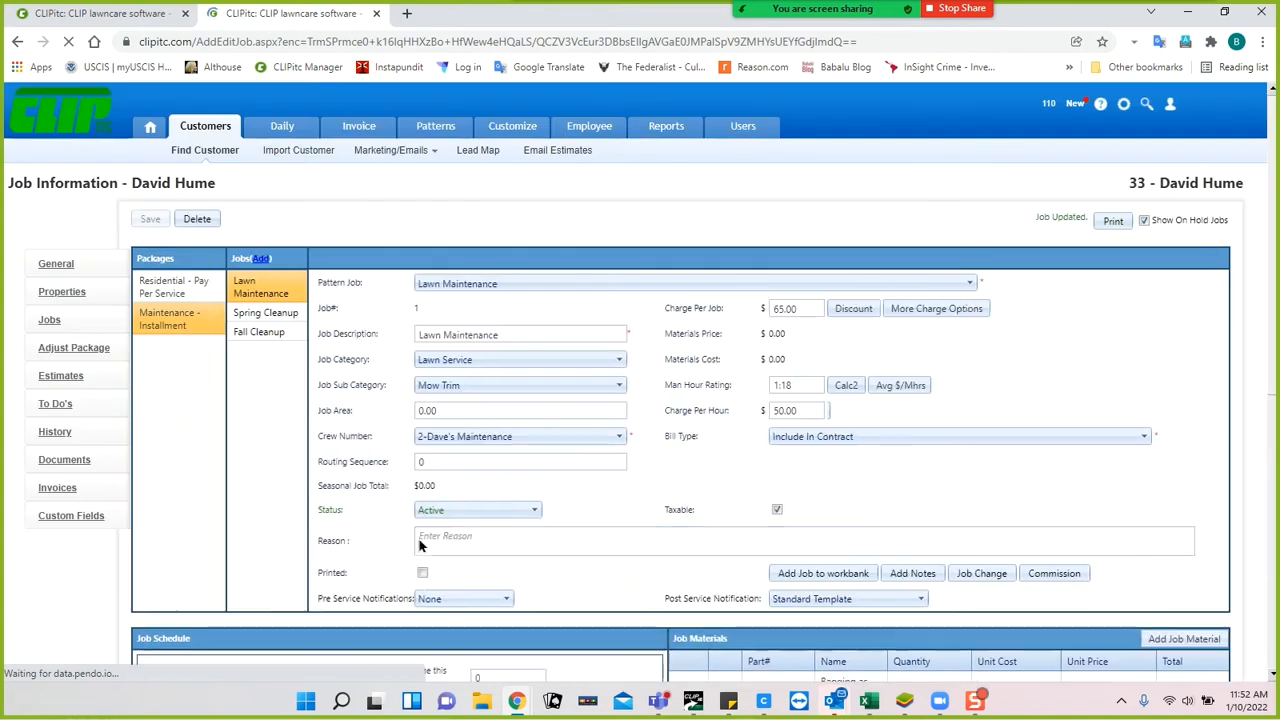
scroll(430, 520, down, 3)
scroll(425, 543, down, 2)
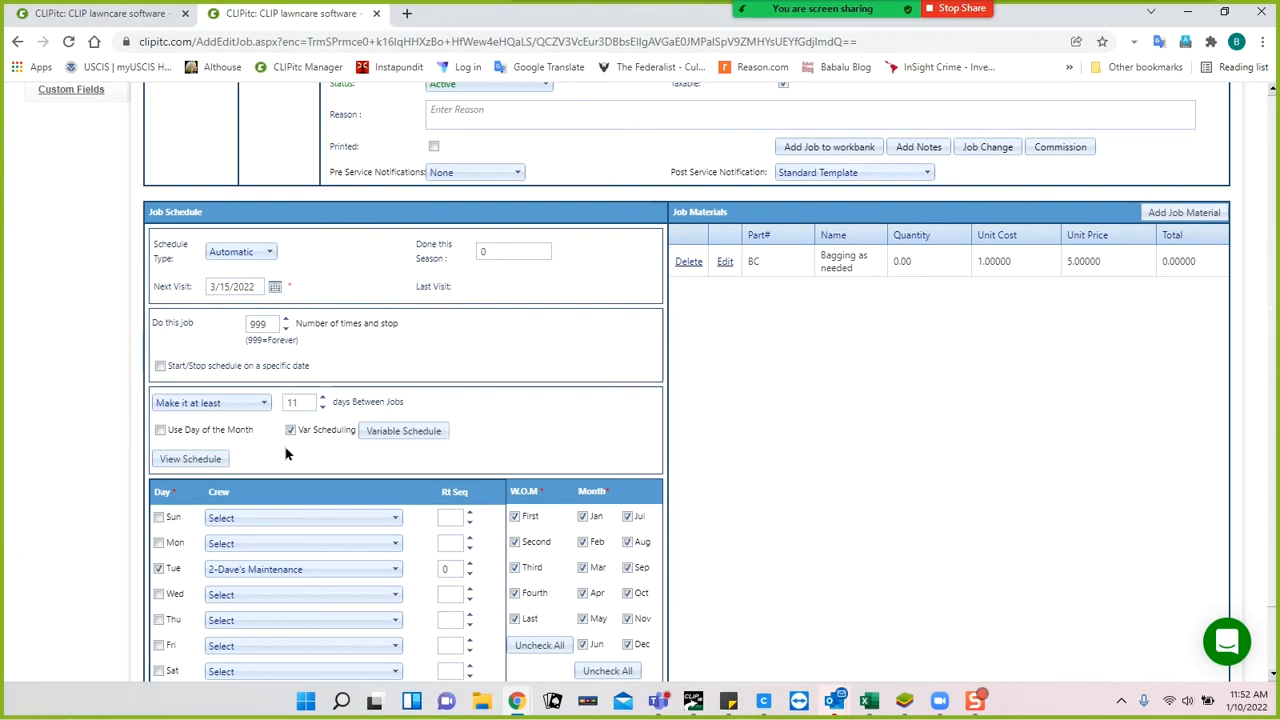
Review the Variable Schedule settings in Job Schedule, then close them.
click(406, 436)
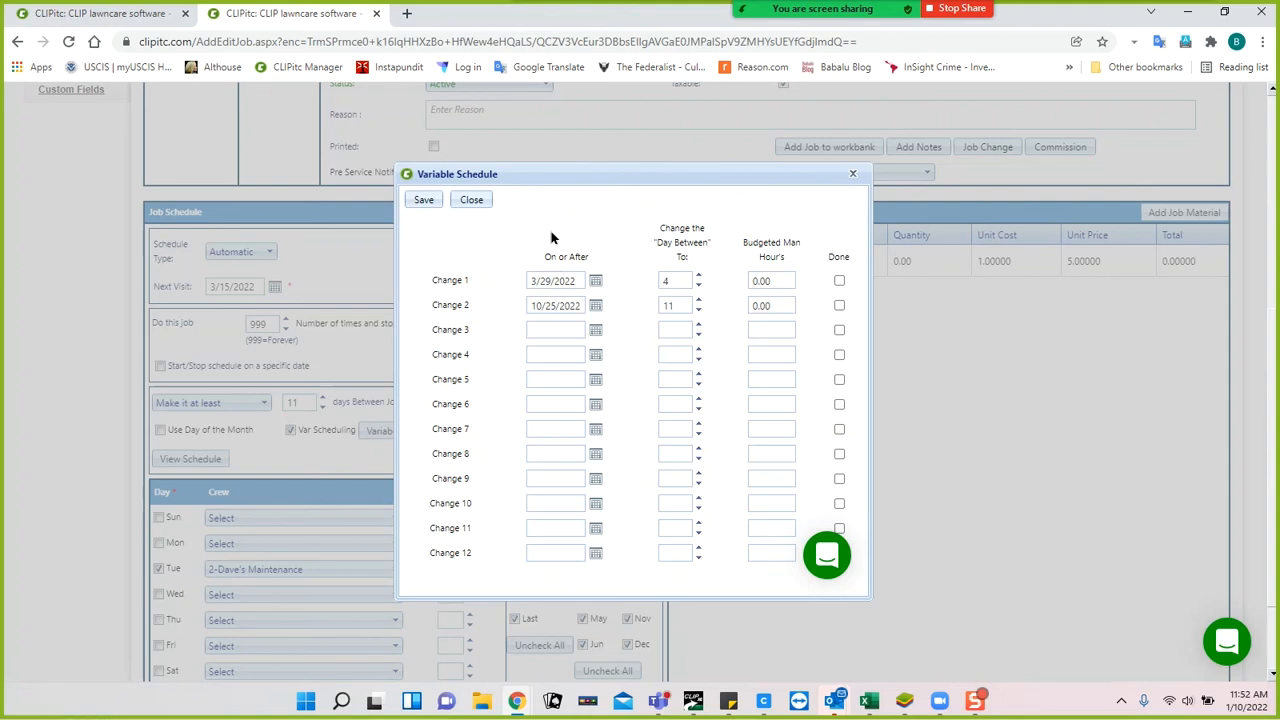
click(470, 201)
scroll(597, 306, up, 1)
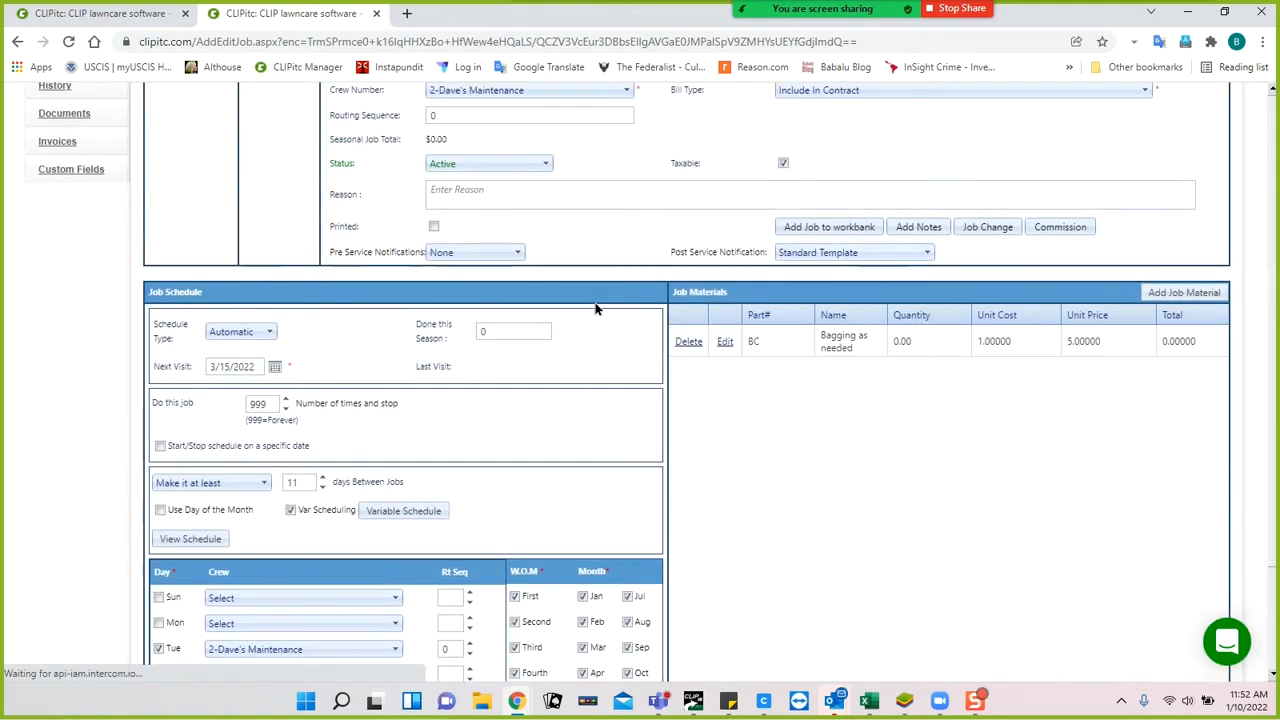
scroll(597, 309, down, 3)
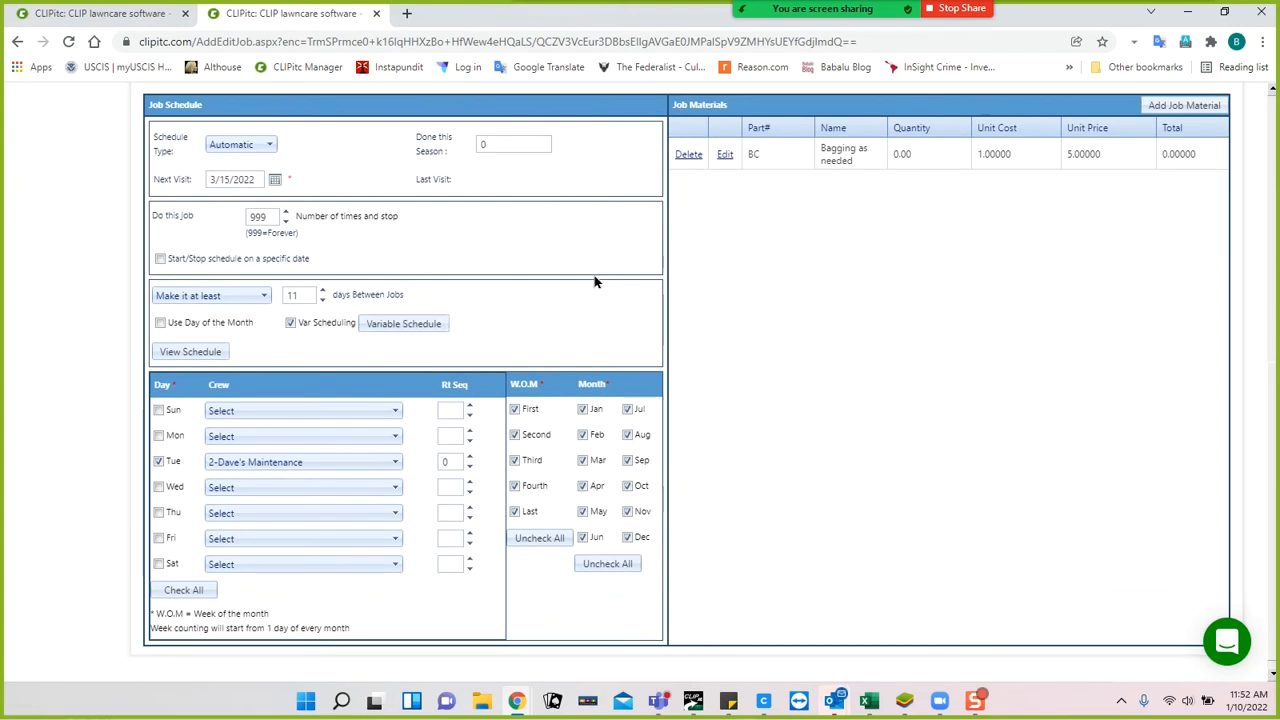
scroll(571, 330, up, 1)
scroll(566, 346, up, 2)
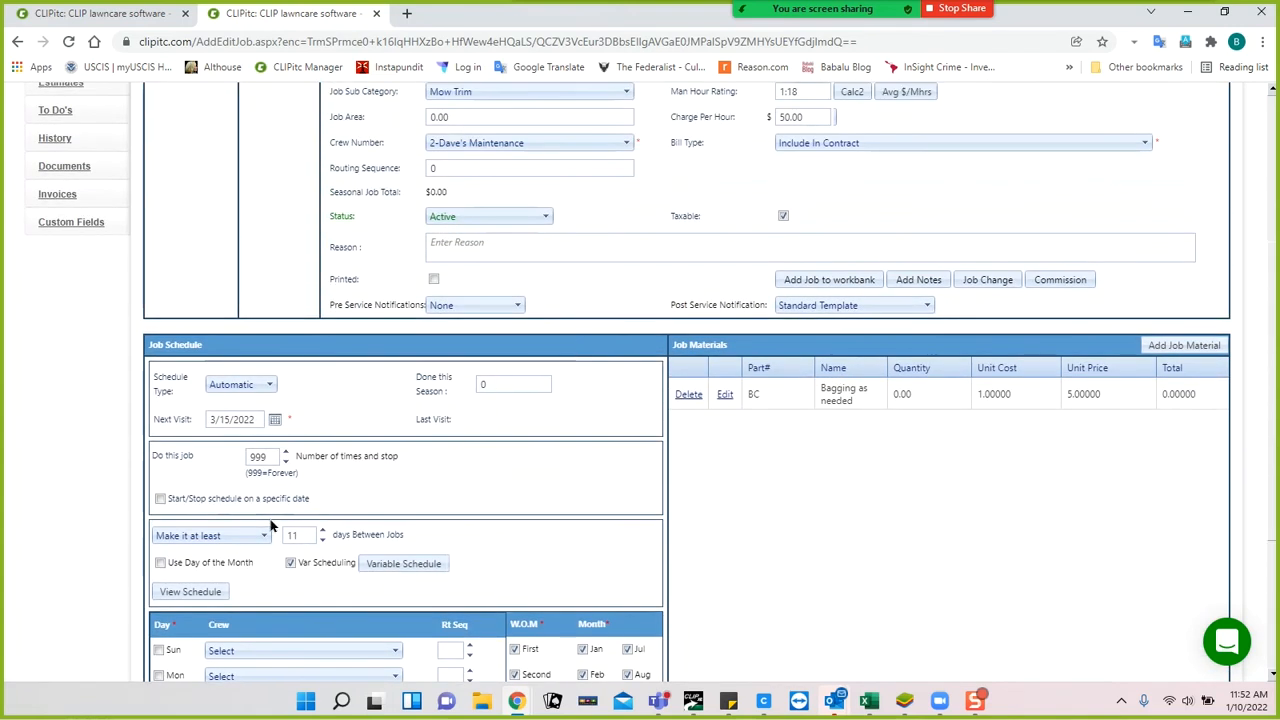
click(207, 592)
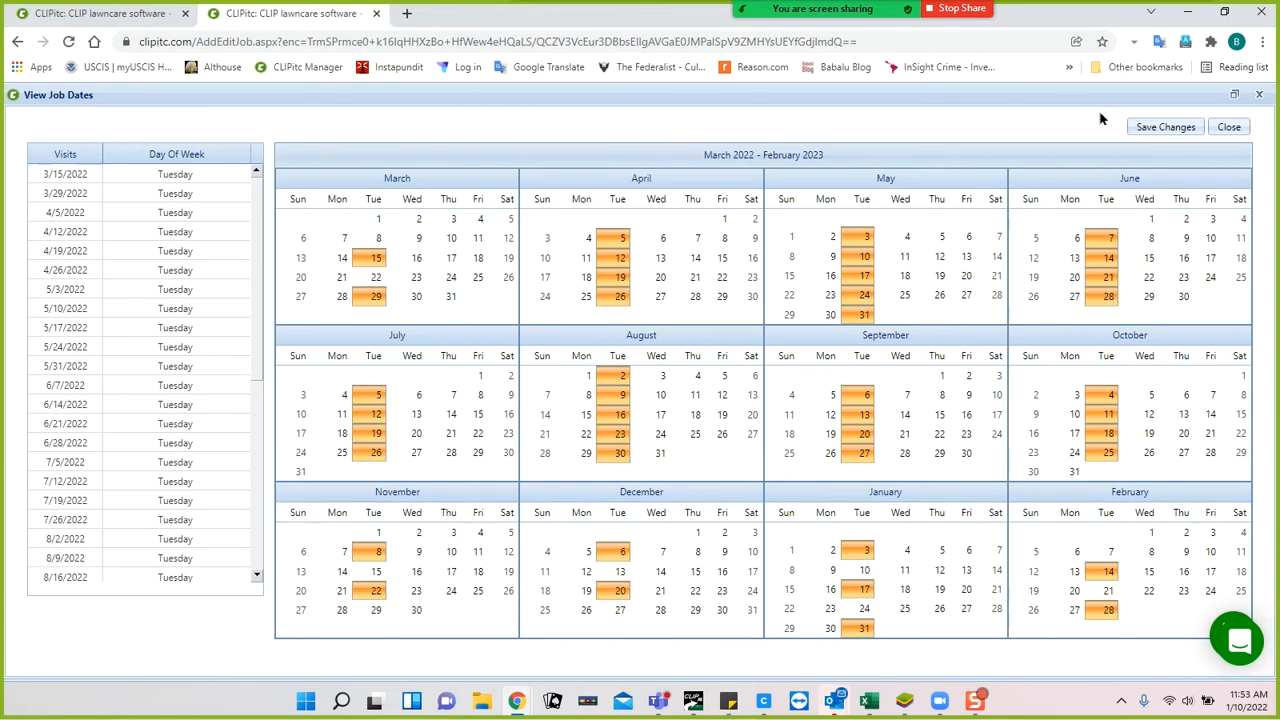
click(1229, 127)
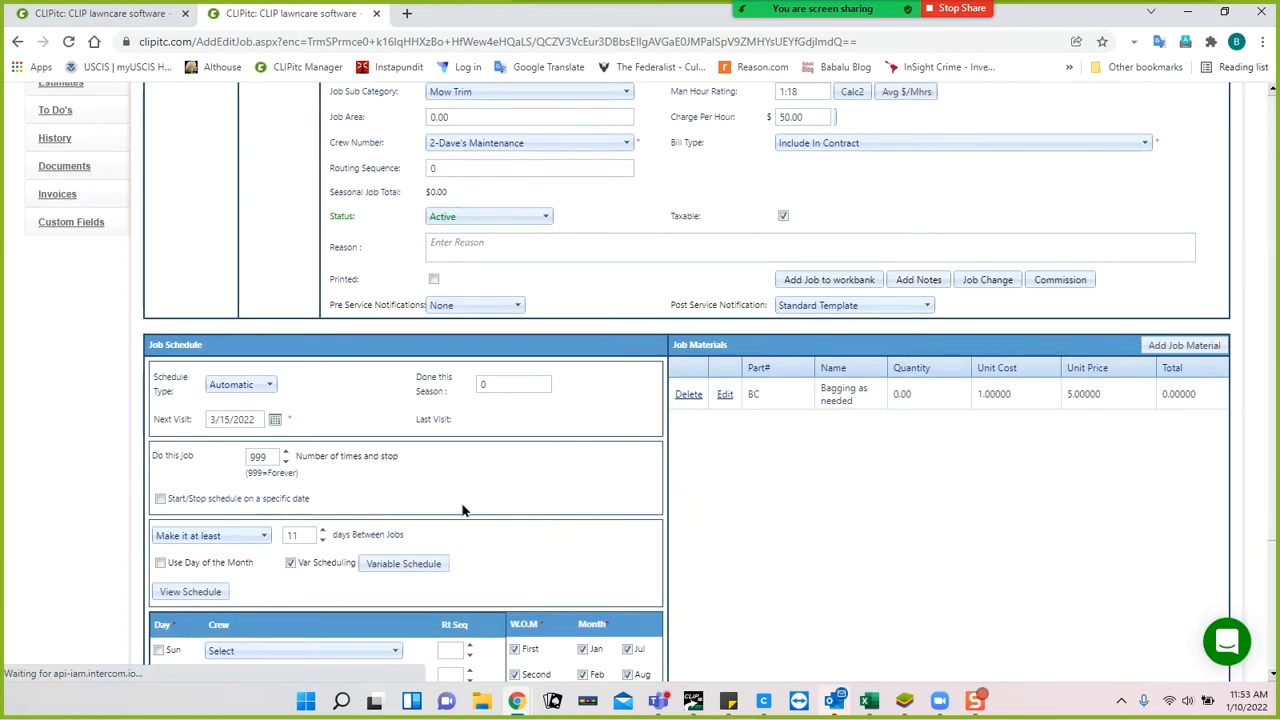
click(405, 563)
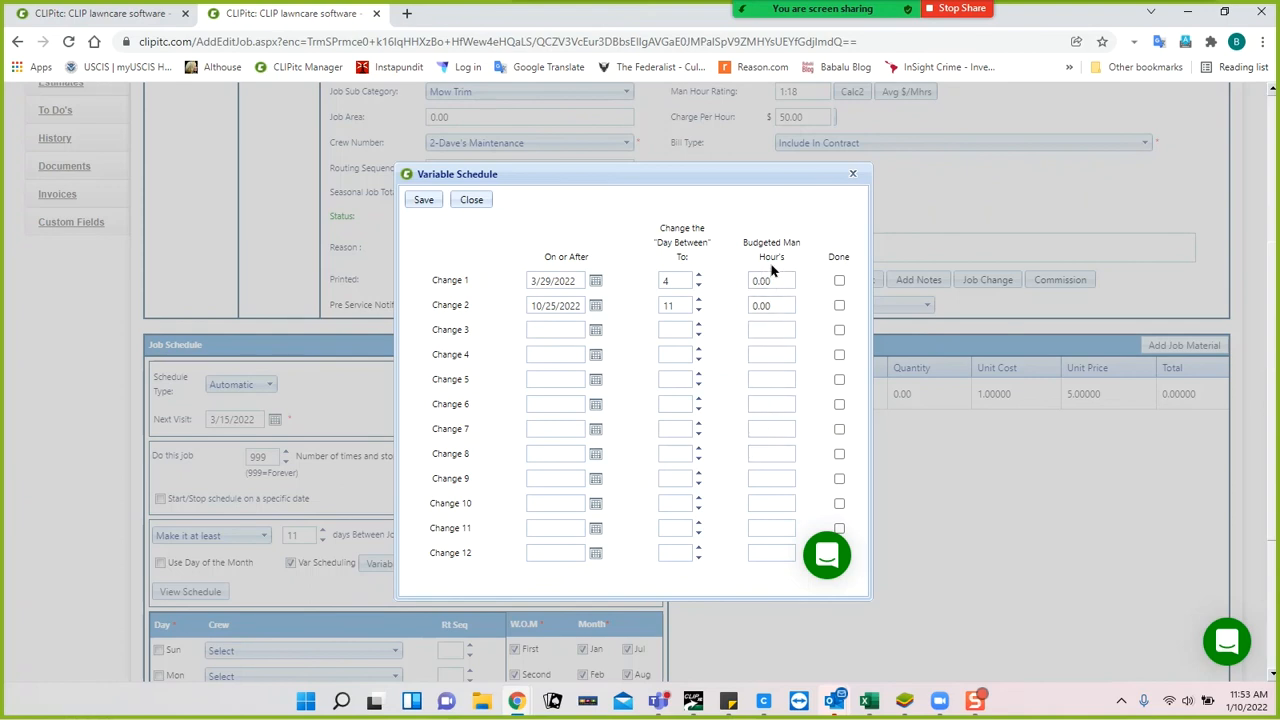
click(469, 201)
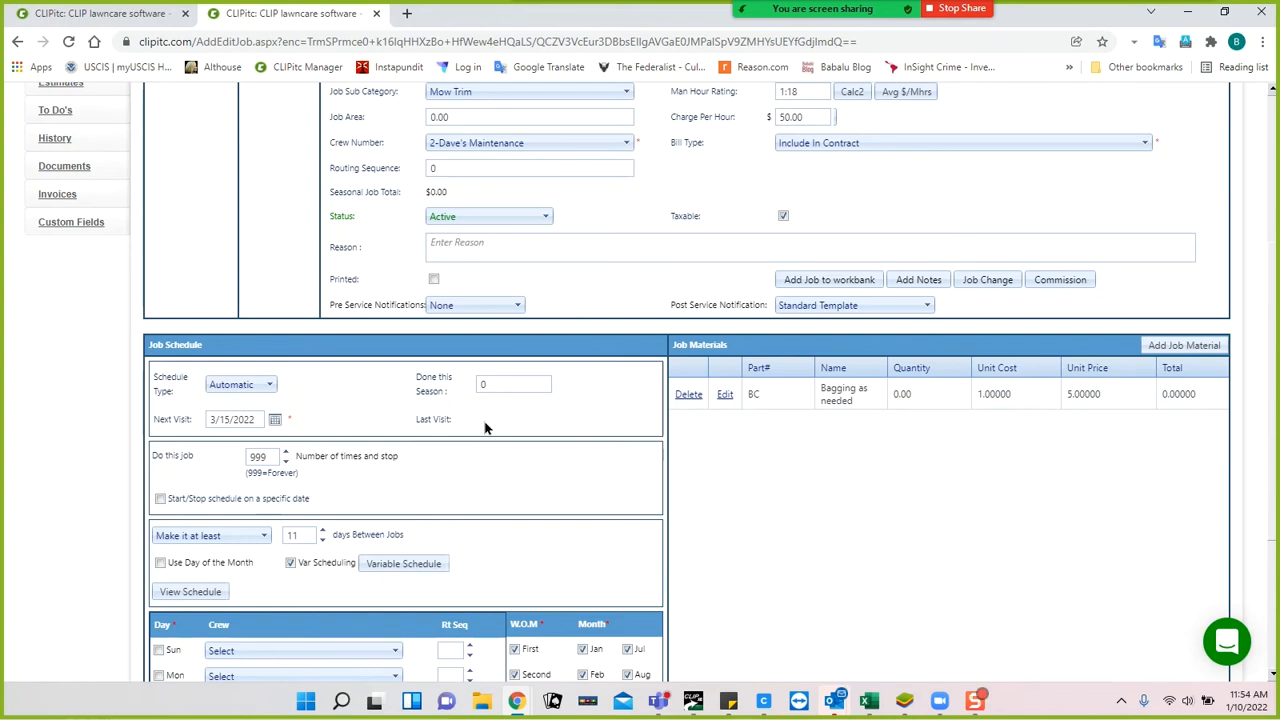
scroll(490, 428, down, 1)
scroll(498, 428, down, 1)
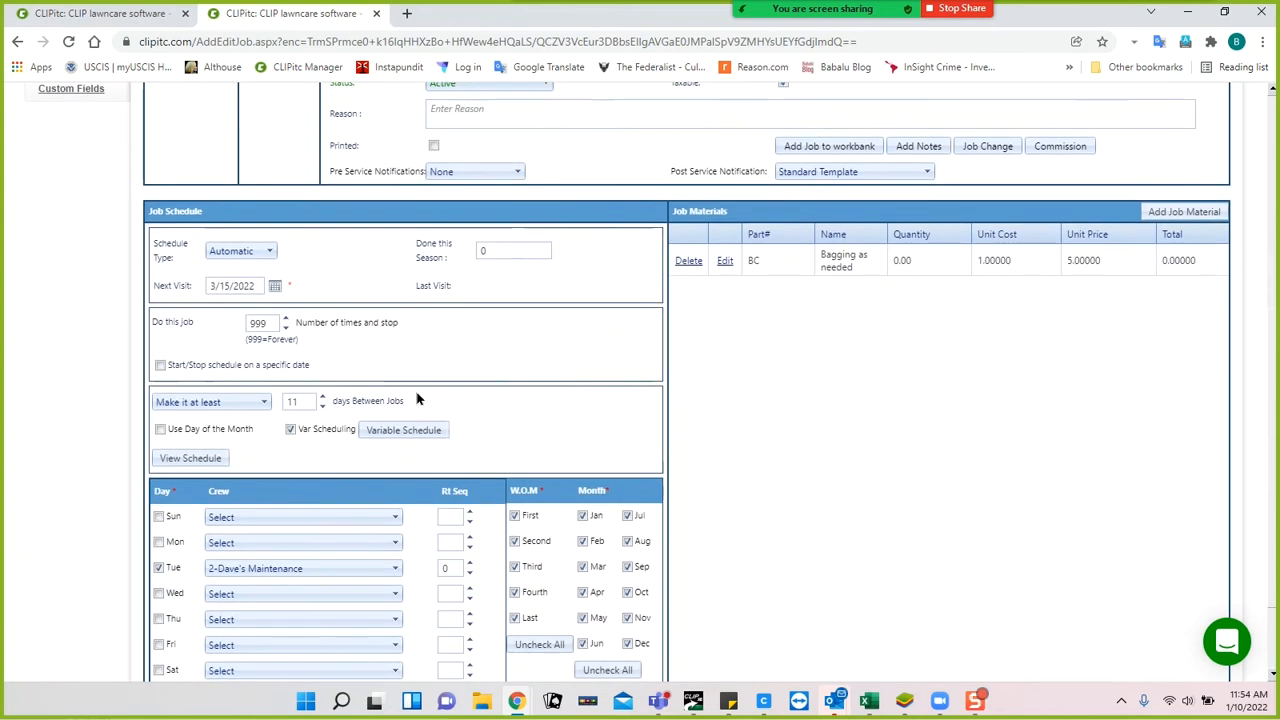
Turn off variable scheduling and set the days between jobs to 4.
click(291, 429)
double_click(301, 402)
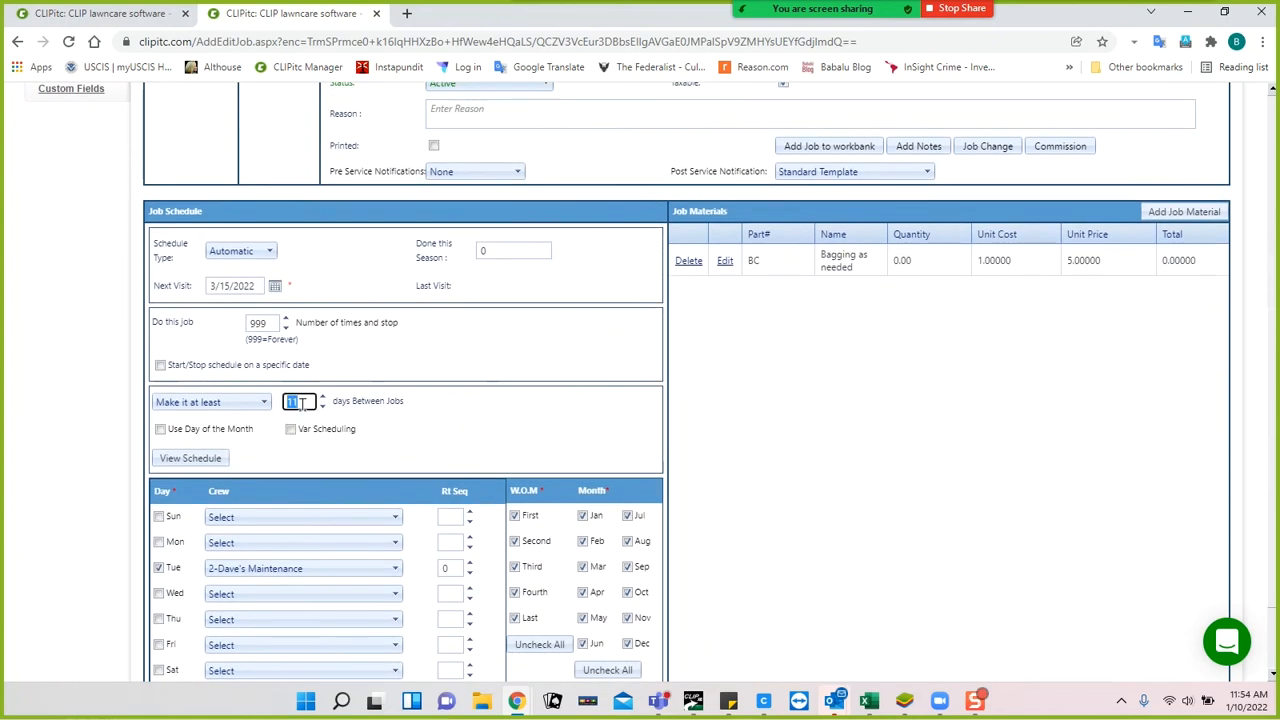
text(4)
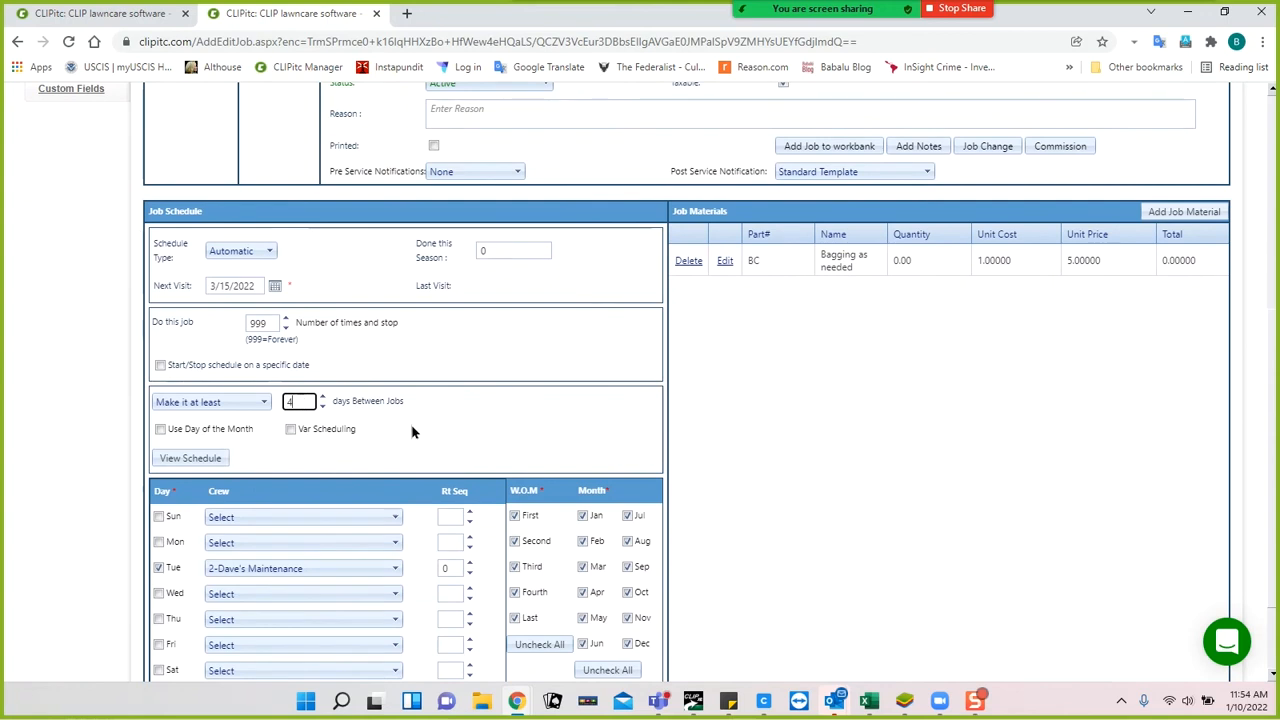
Exclude December and February, include November and March, and save the job.
scroll(423, 443, down, 2)
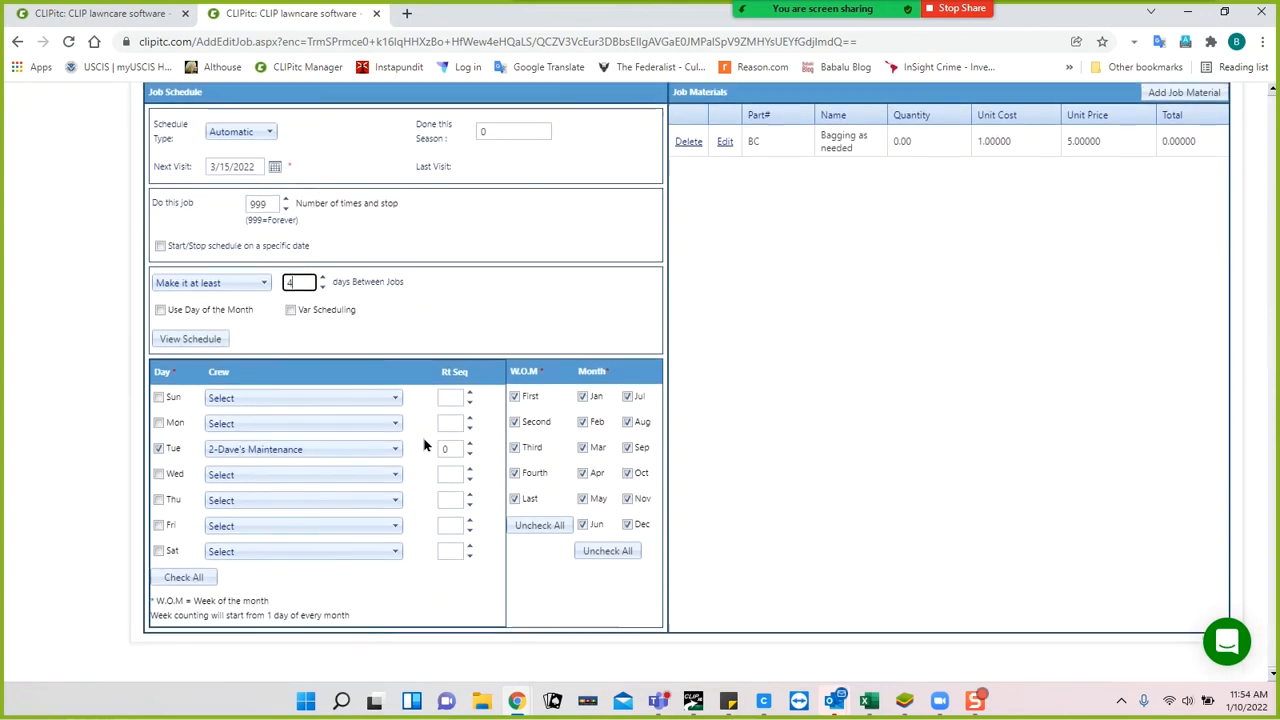
click(627, 523)
click(627, 499)
click(582, 447)
click(583, 423)
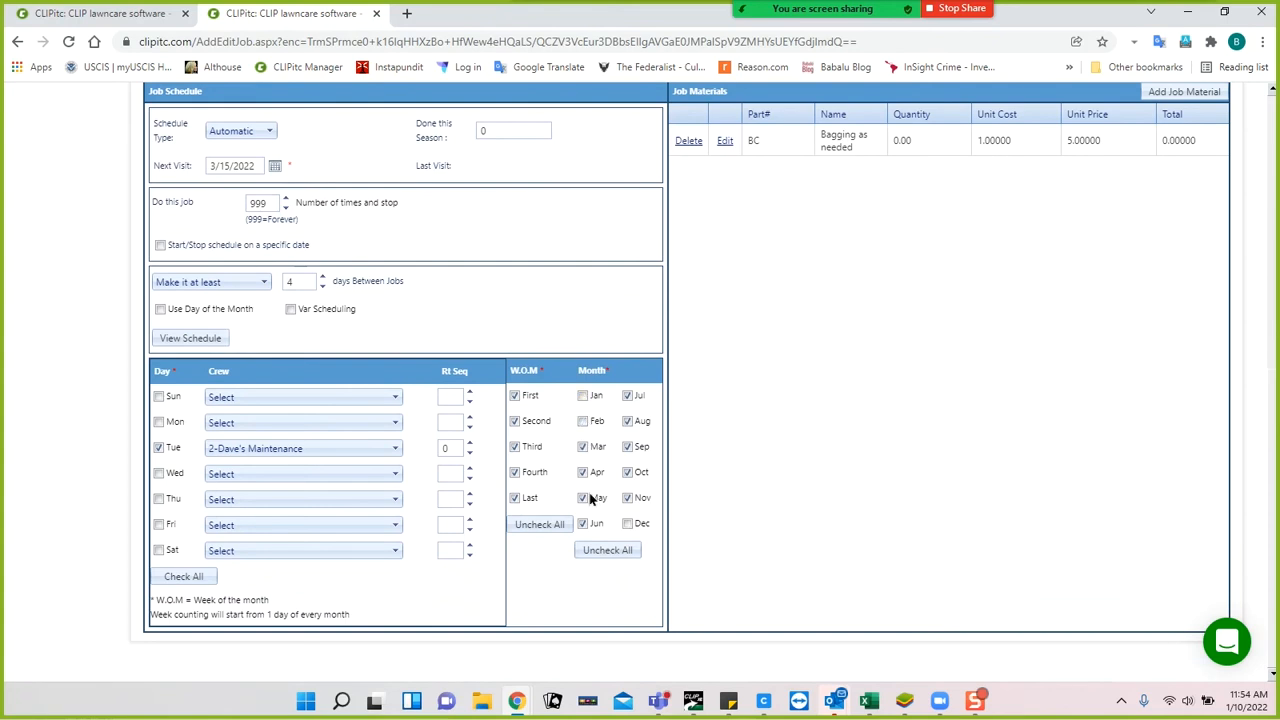
scroll(298, 265, up, 3)
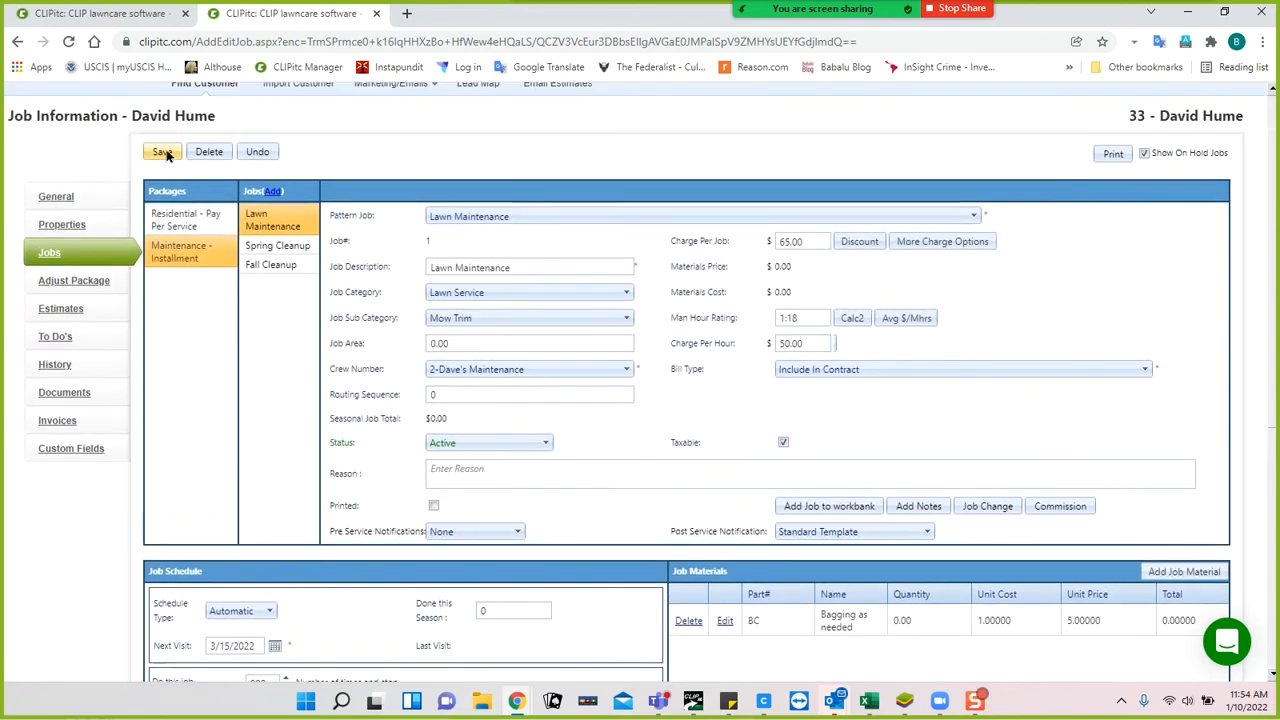
click(164, 152)
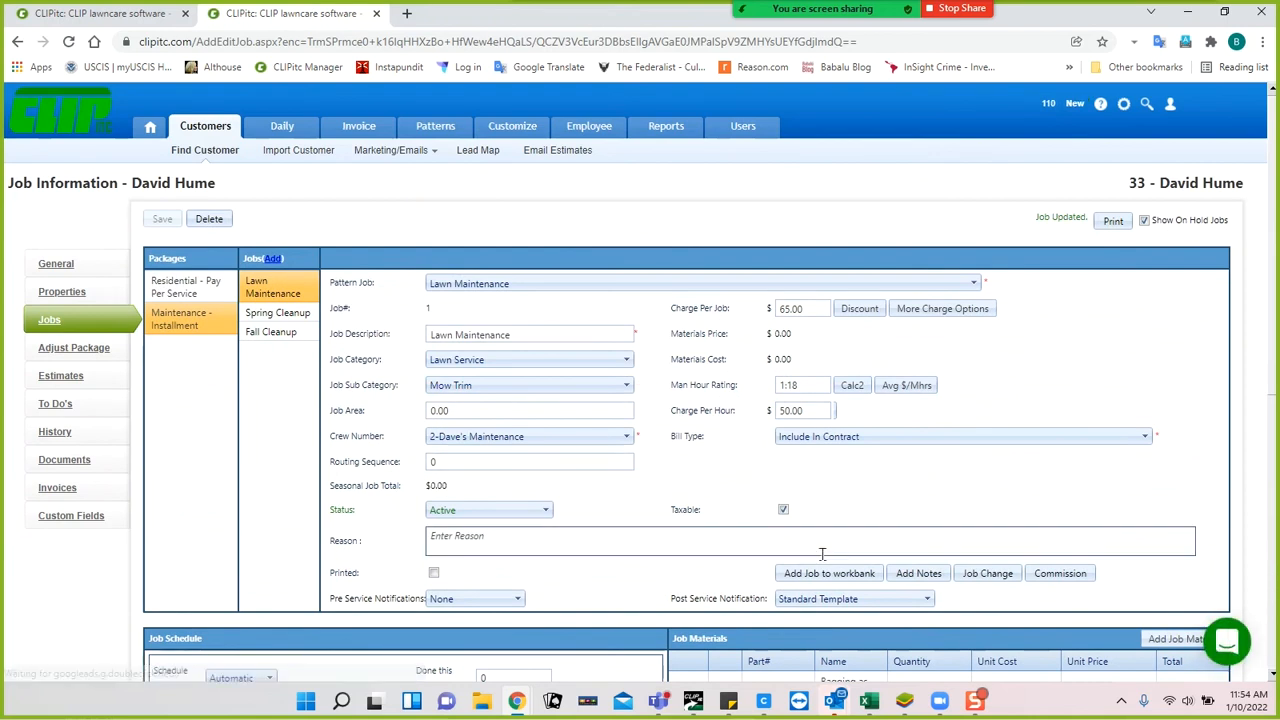
Write the route sheet note 'Trim behind the air conditioning unit', correcting its typos.
click(918, 574)
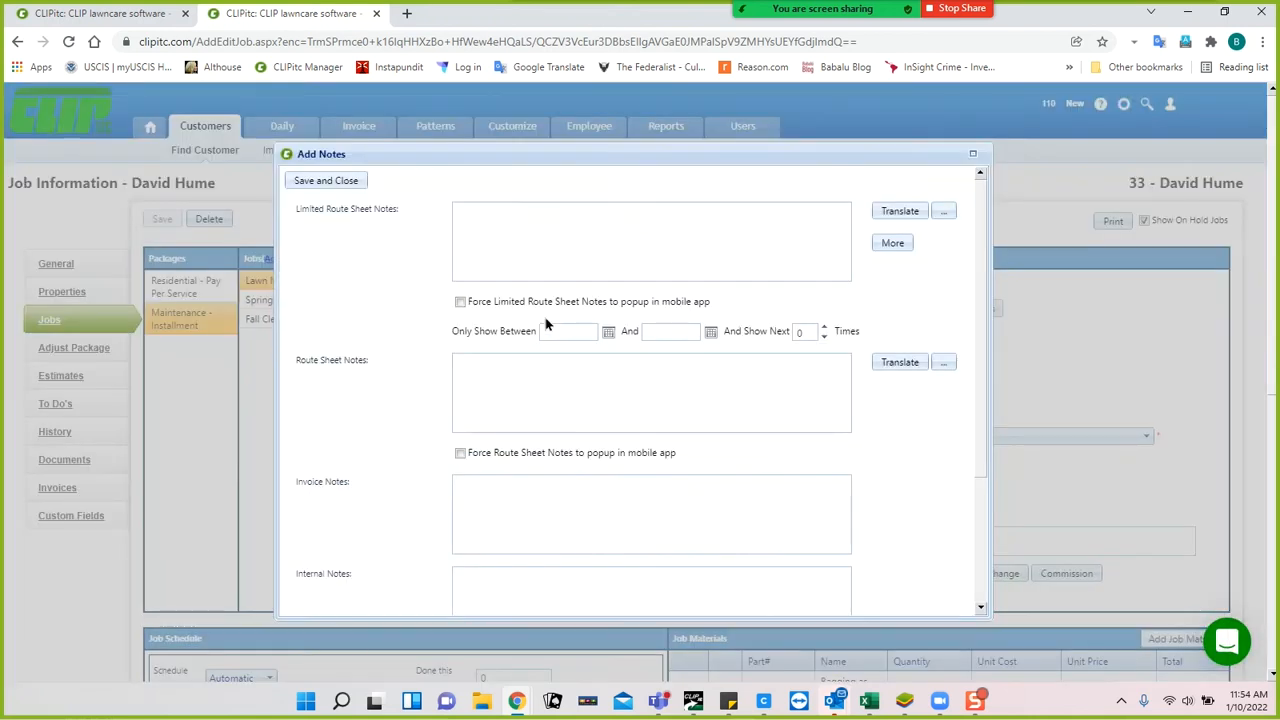
click(506, 384)
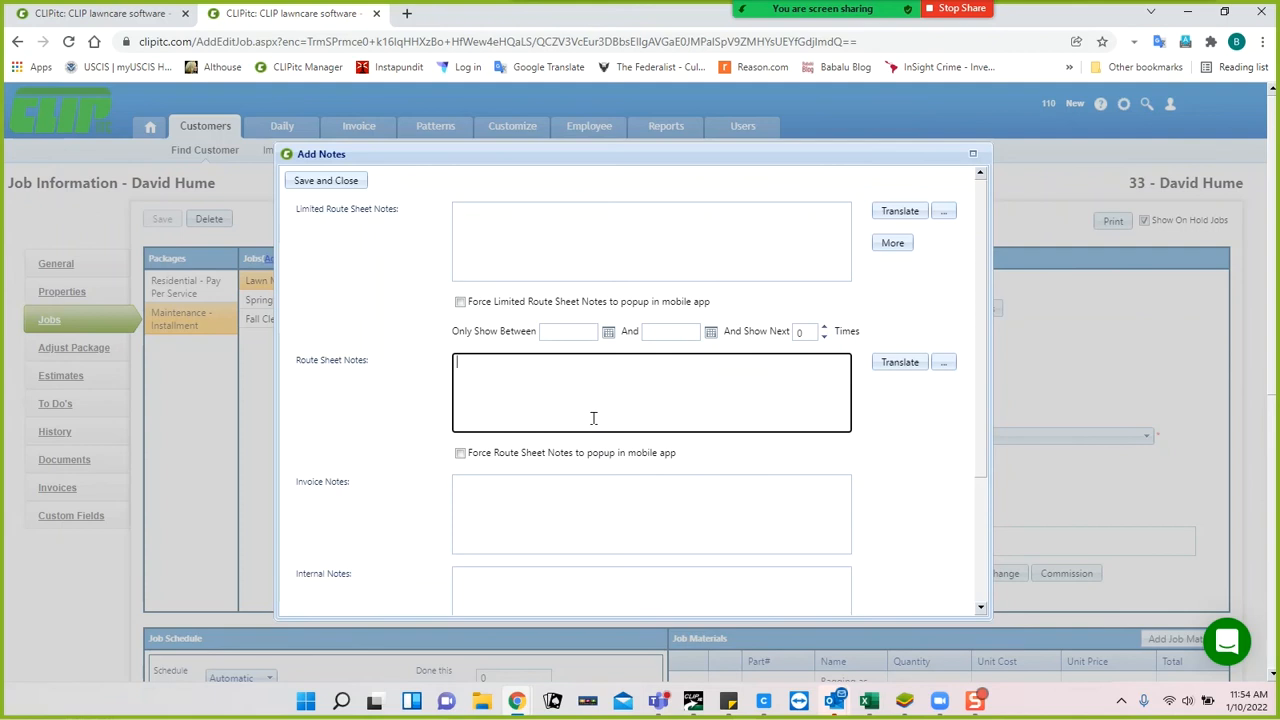
text(Tr)
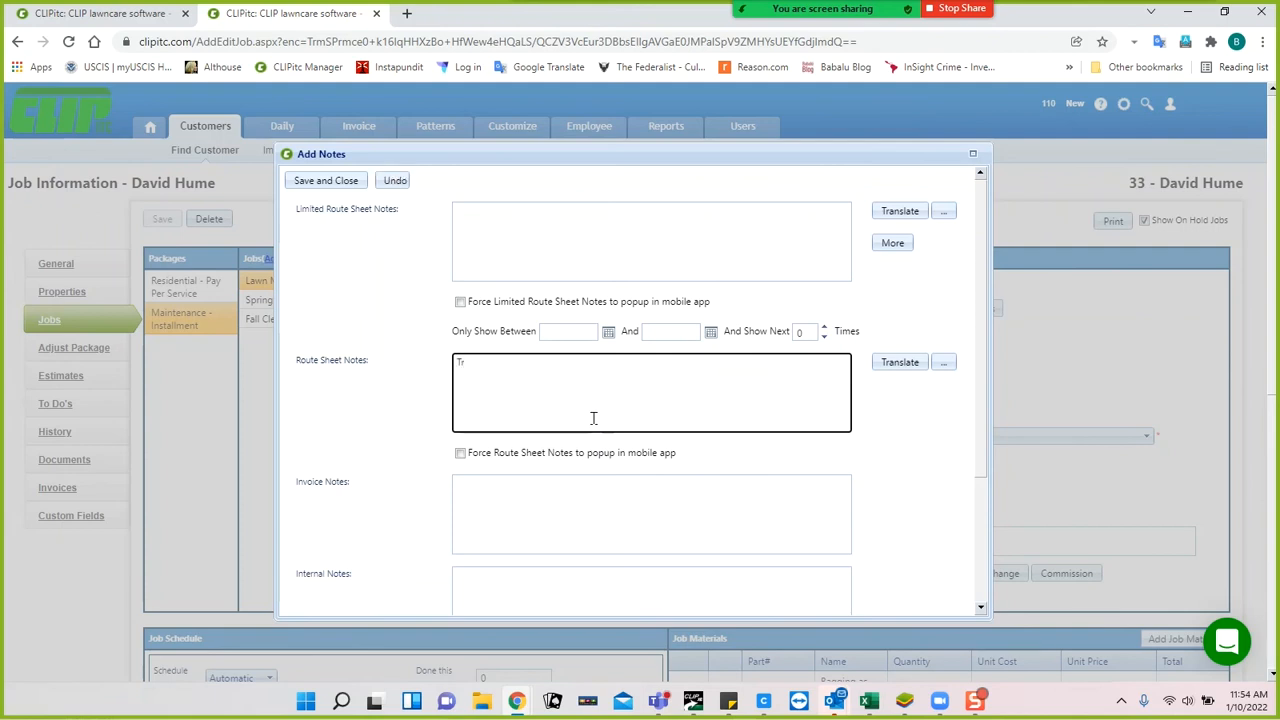
text(im behind ther air conditoing unit)
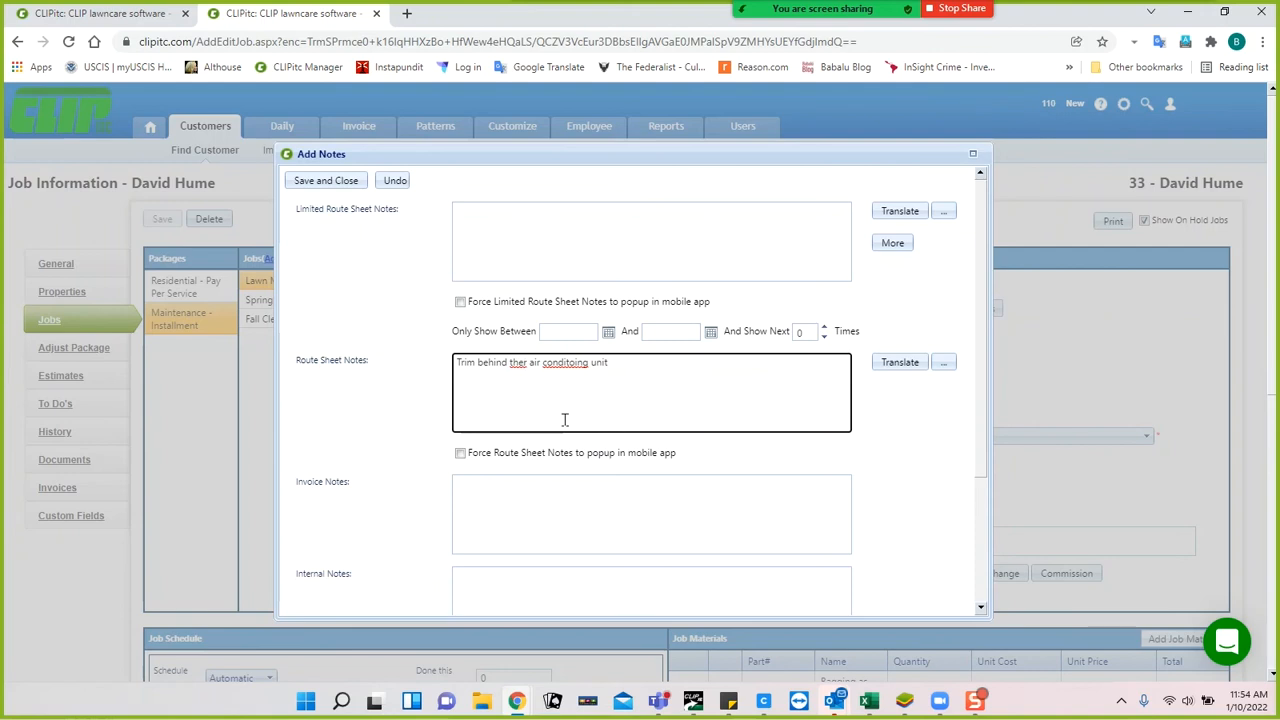
key(Delete)
click(572, 363)
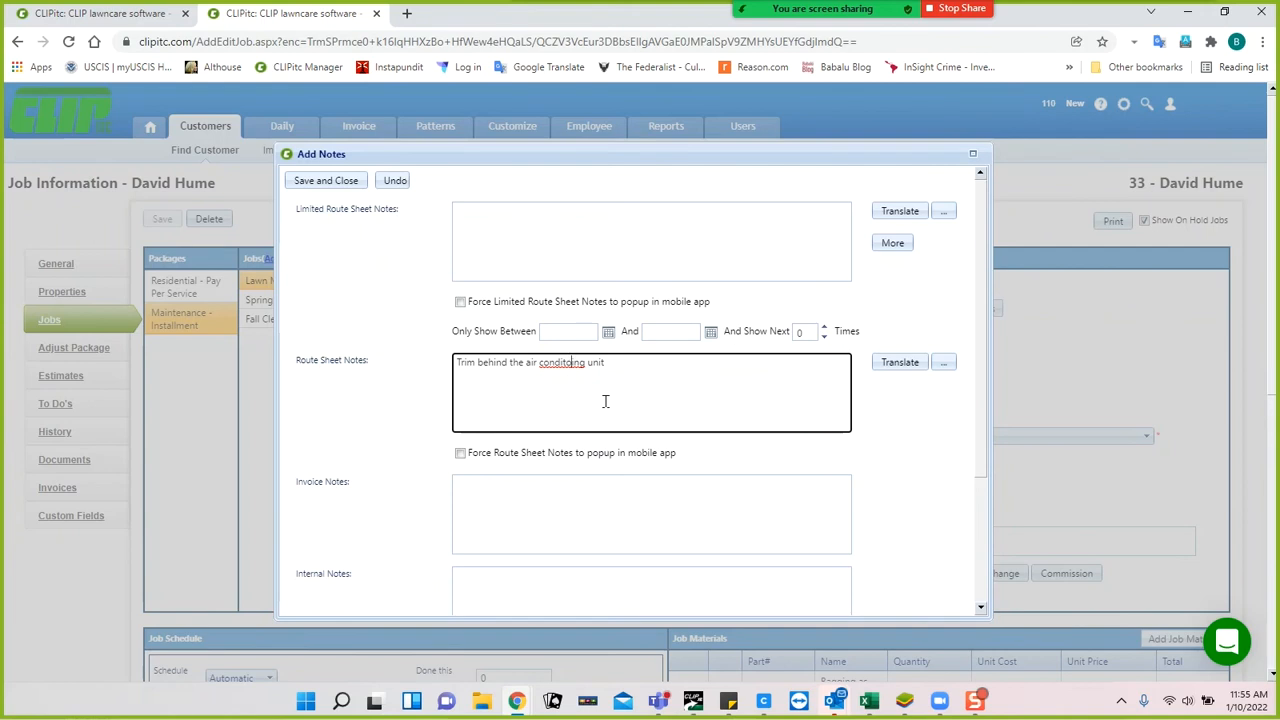
key(BackSpace)
text(ion)
Translate the note into Spanish, then save and close the notes.
click(903, 364)
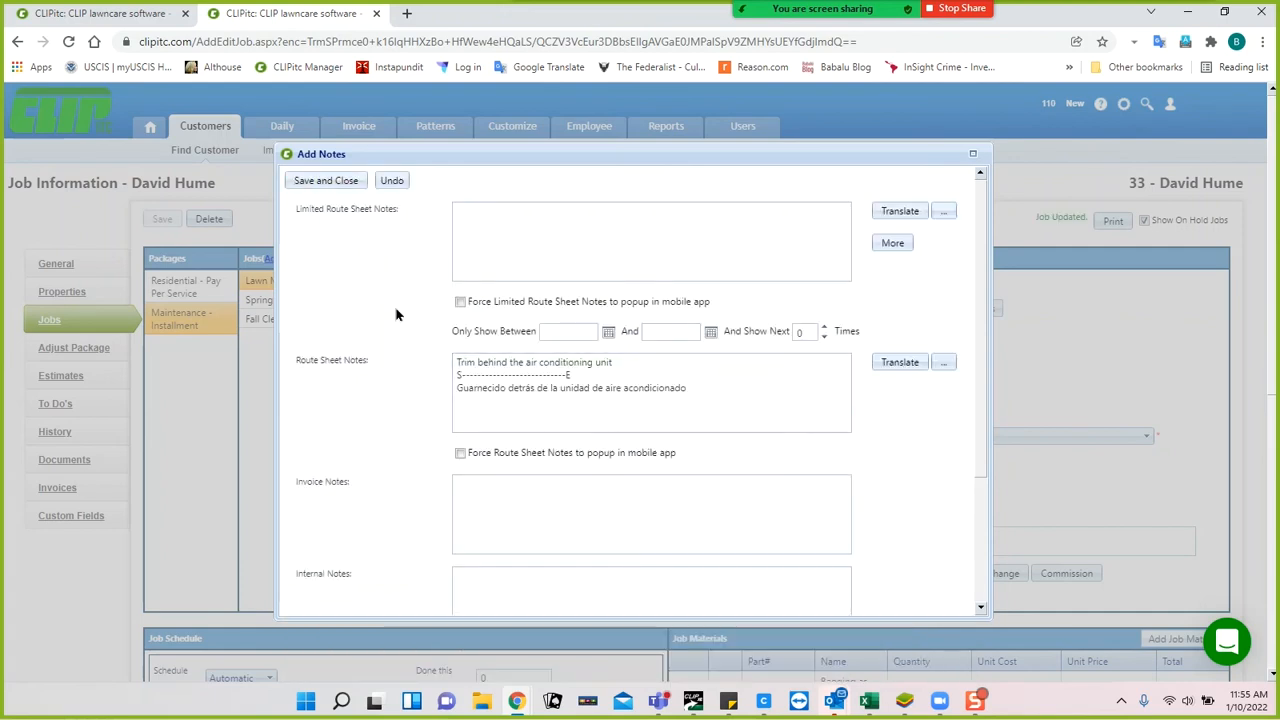
scroll(396, 315, down, 3)
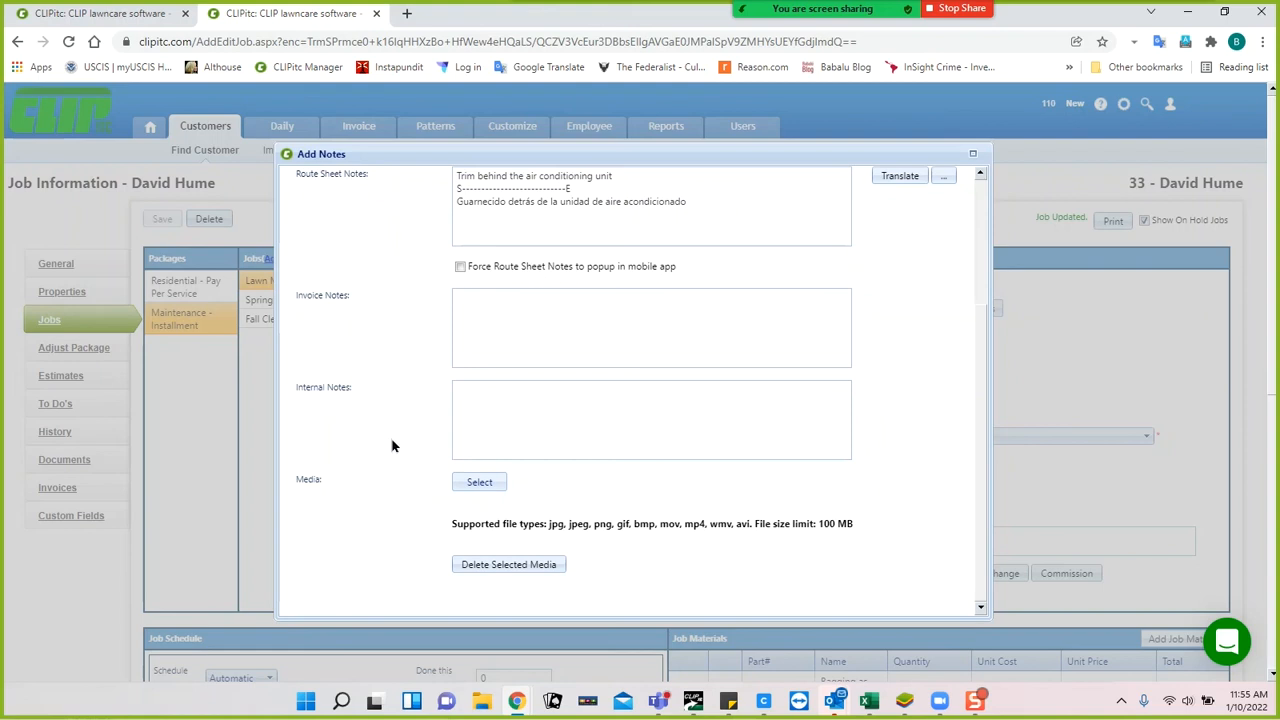
scroll(391, 443, up, 2)
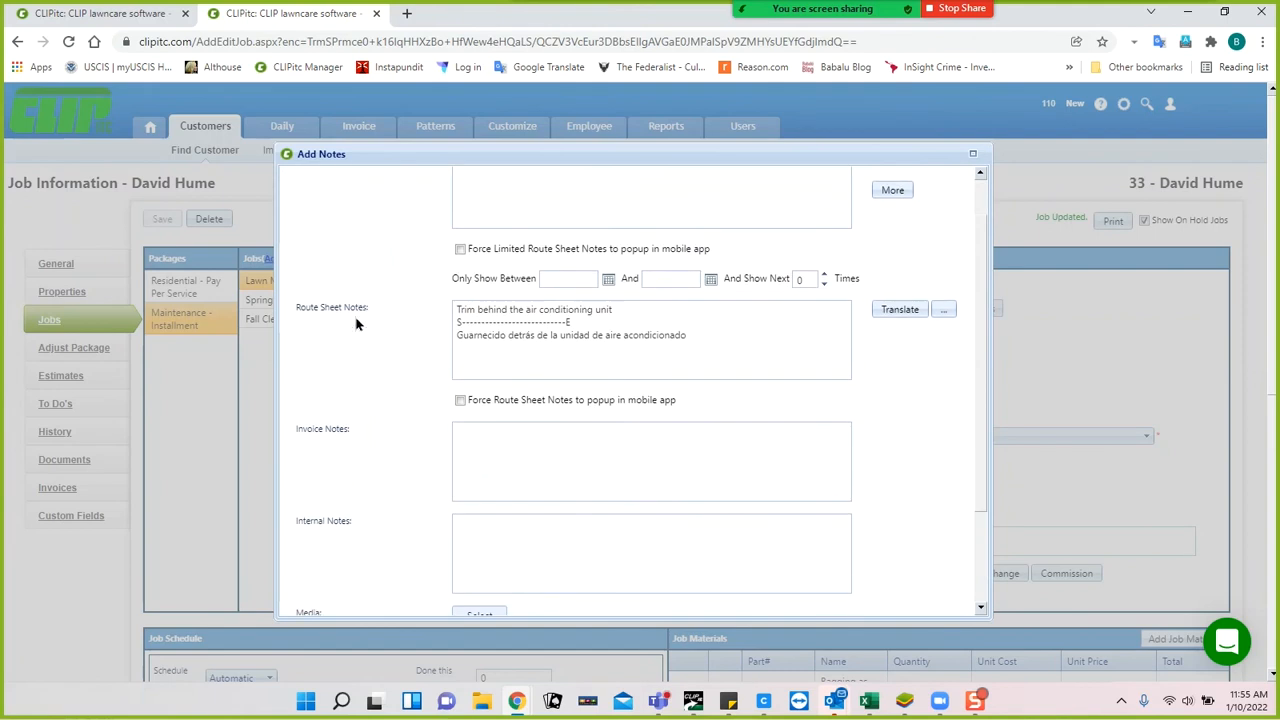
scroll(355, 323, up, 2)
click(335, 181)
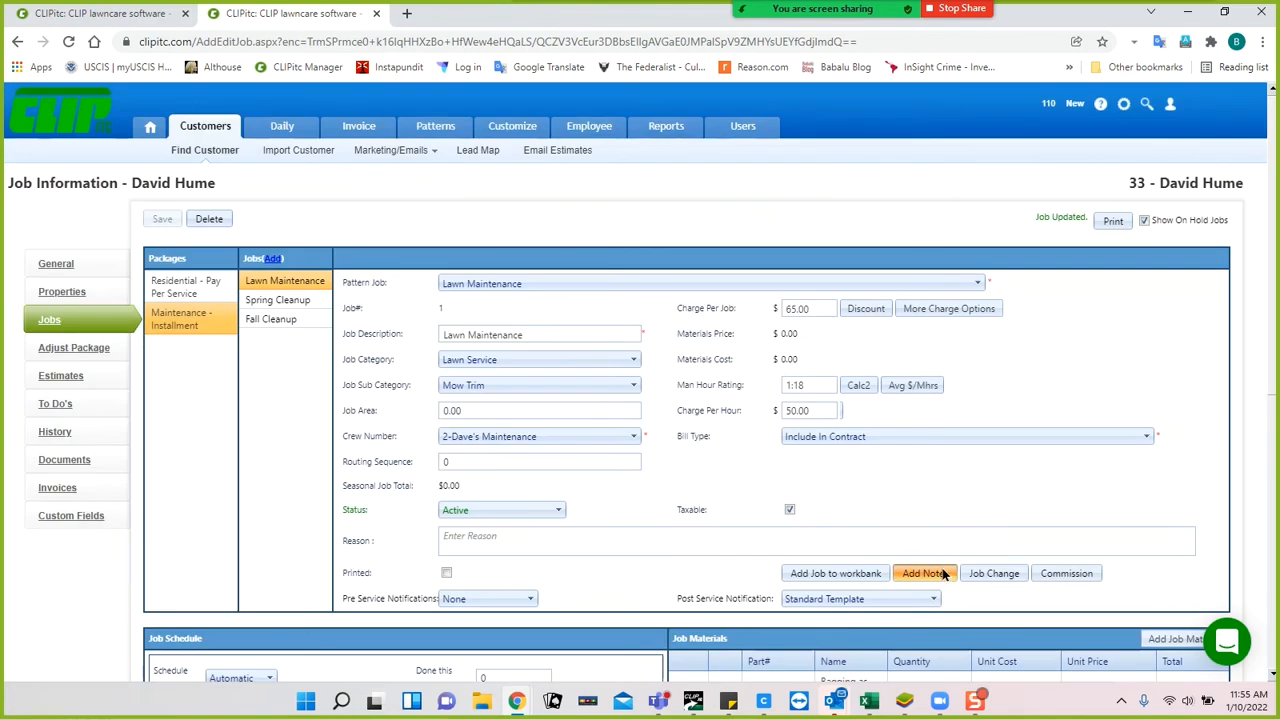
click(943, 573)
click(578, 483)
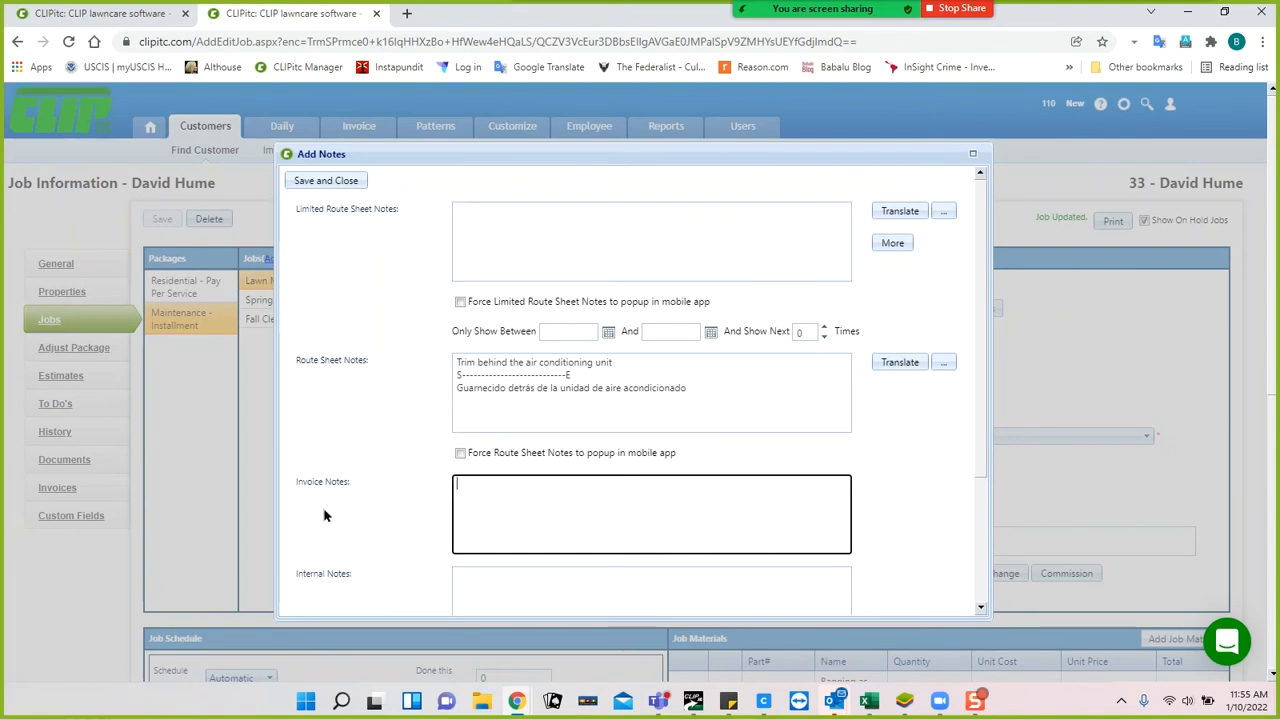
scroll(380, 510, down, 2)
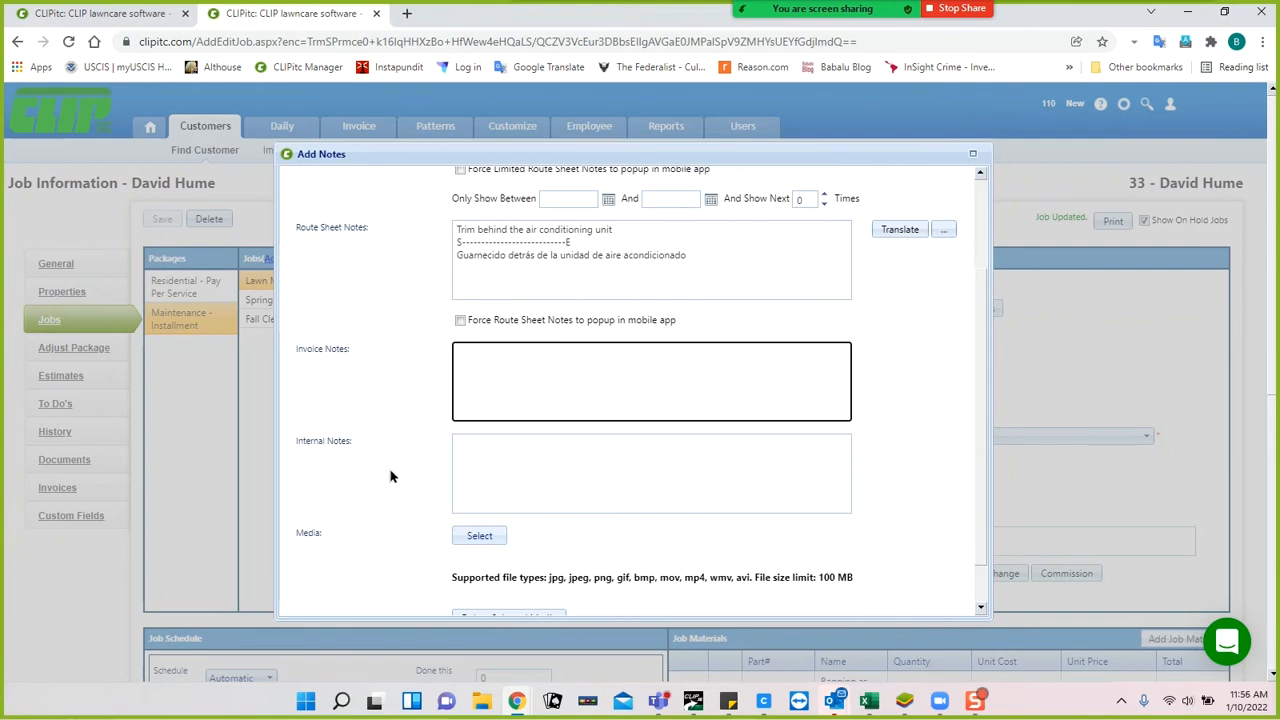
scroll(391, 477, up, 2)
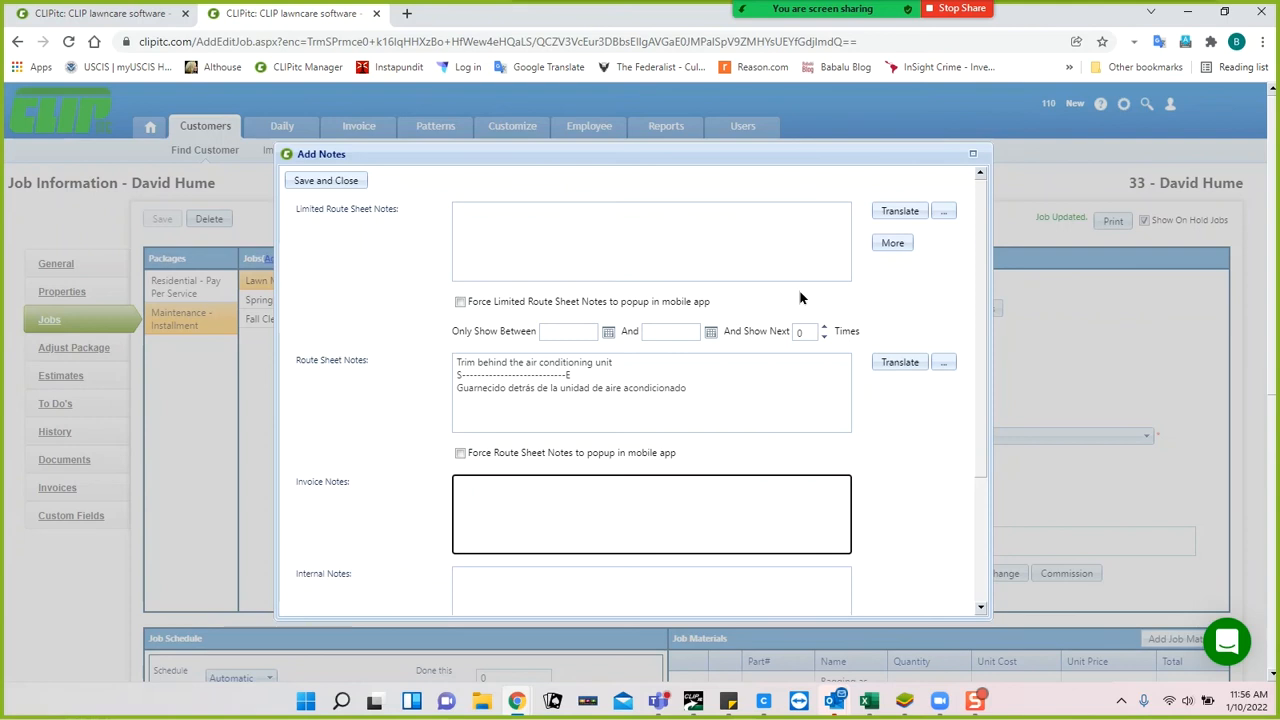
click(326, 181)
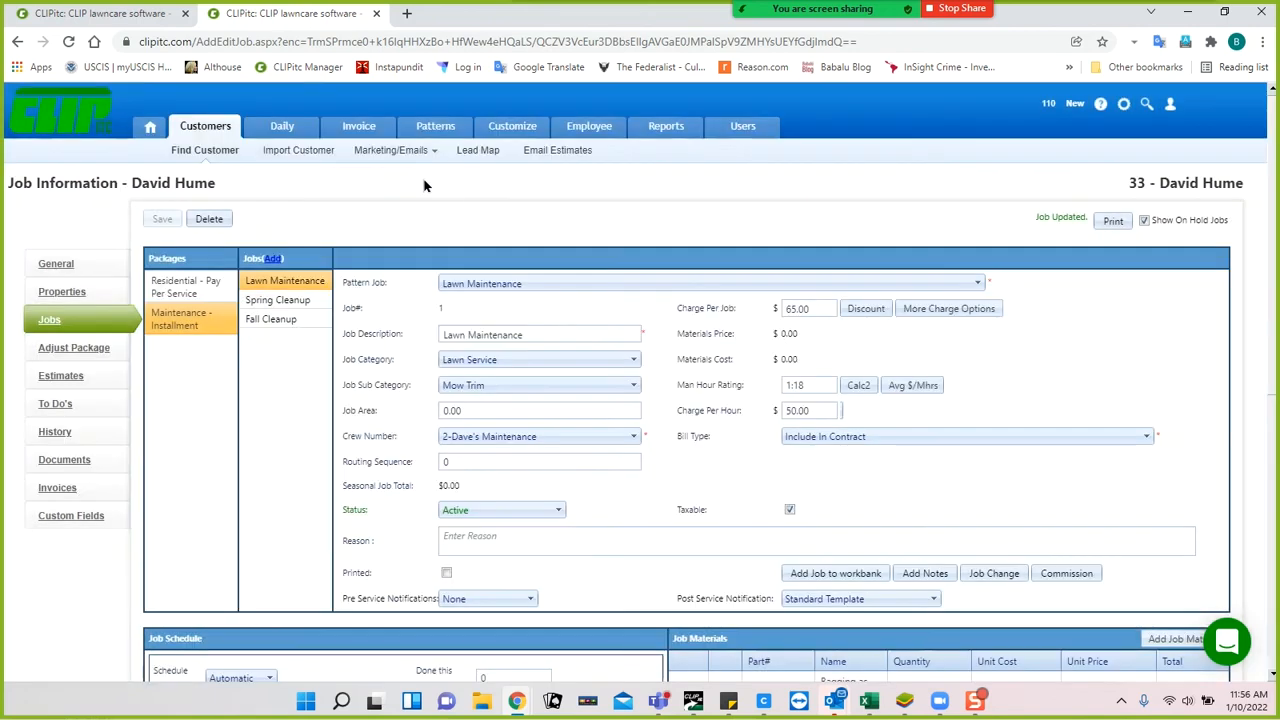
View Spring Cleanup, then select the Residential - Pay Per Service package and start a new job.
click(283, 303)
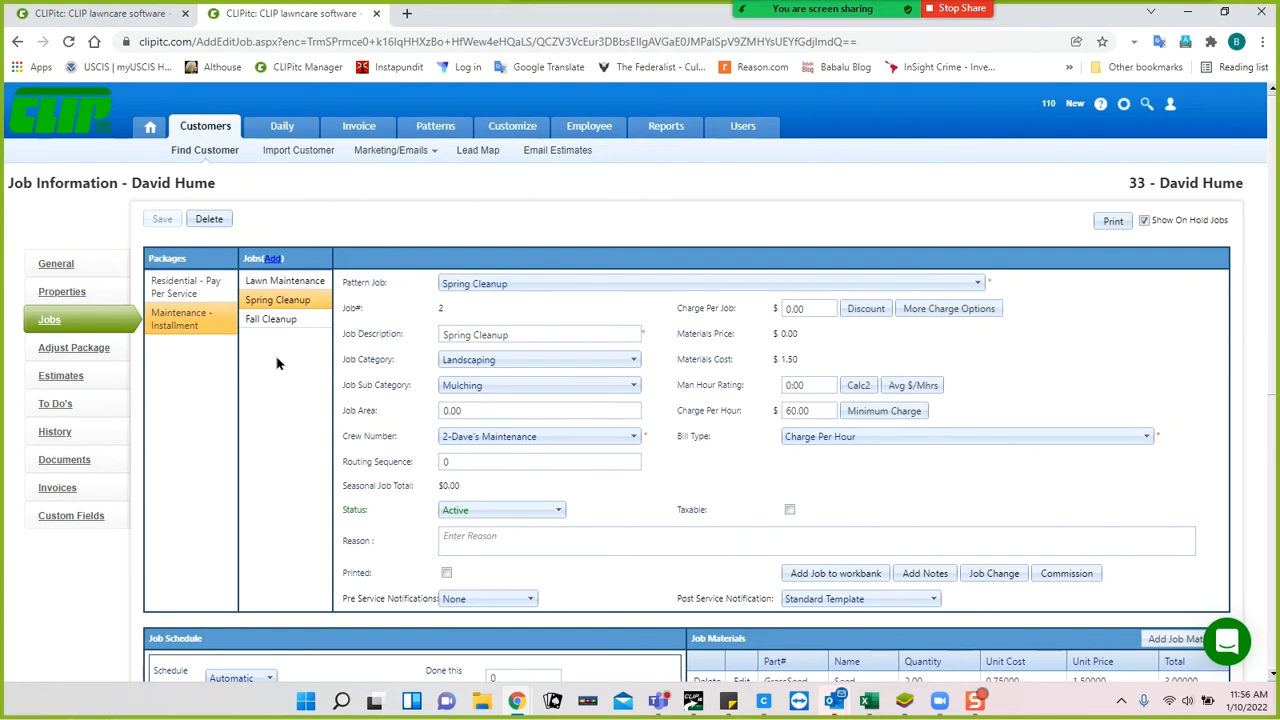
click(181, 286)
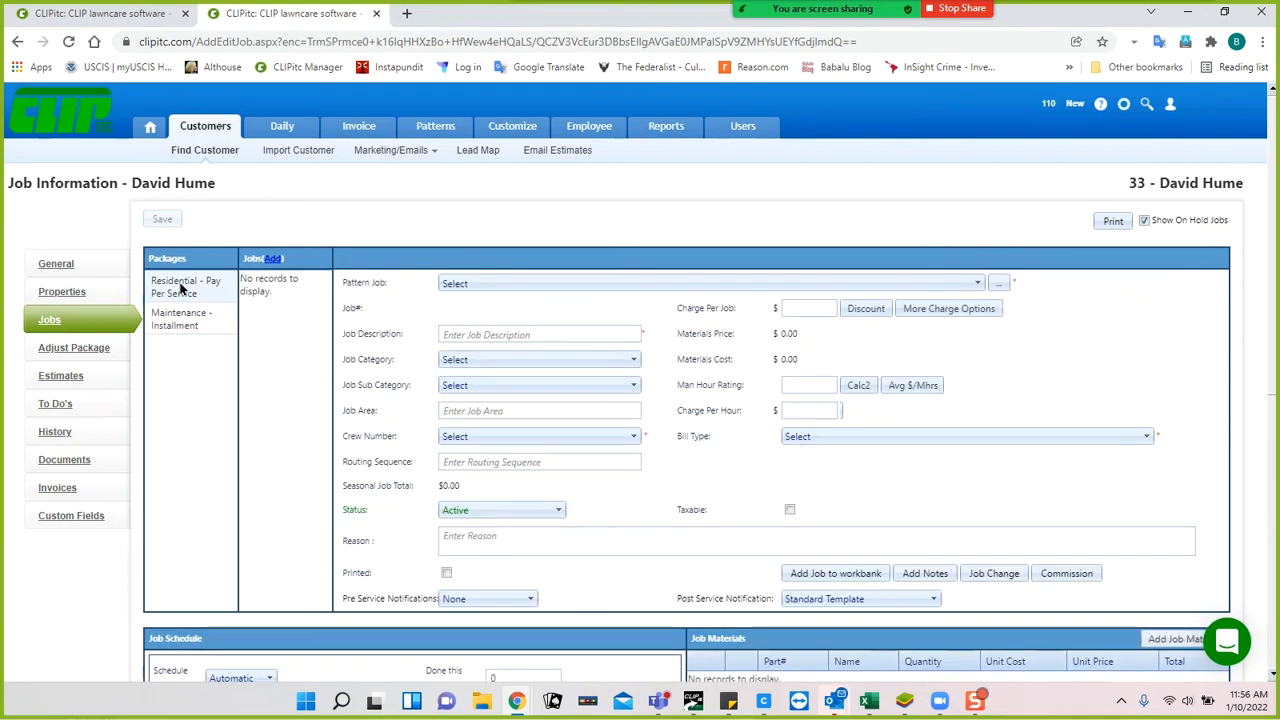
click(204, 284)
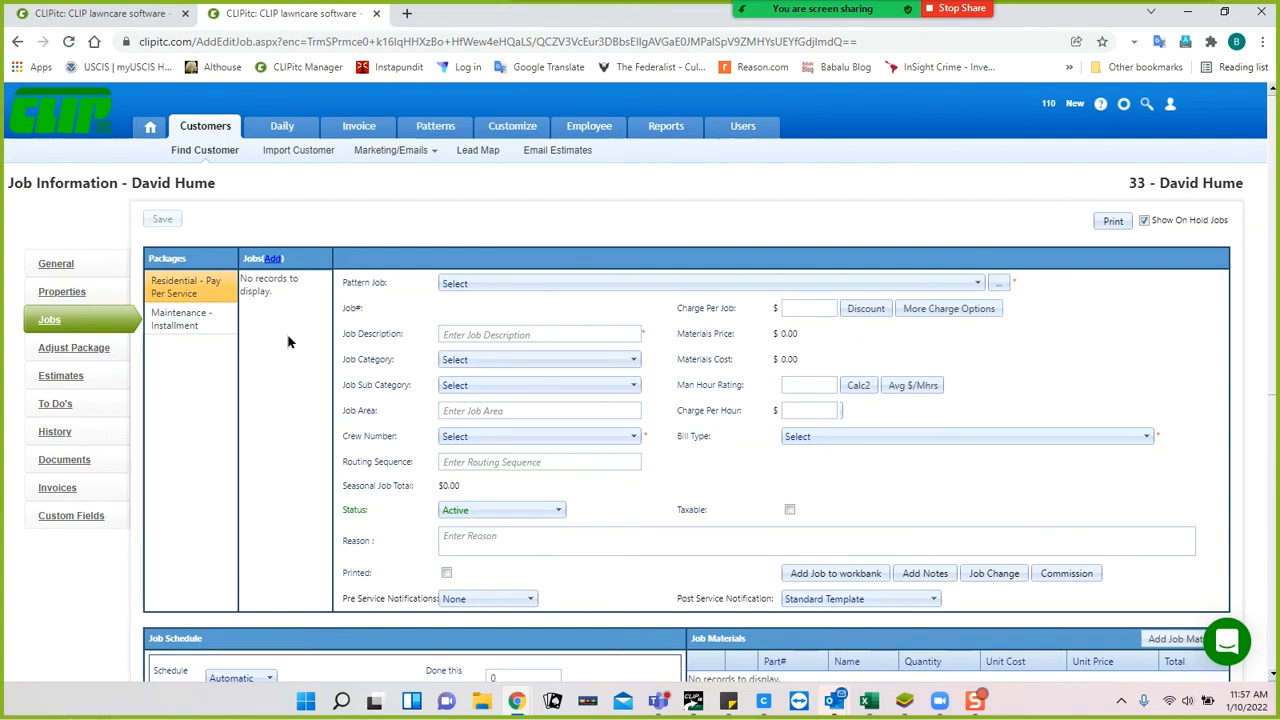
click(272, 259)
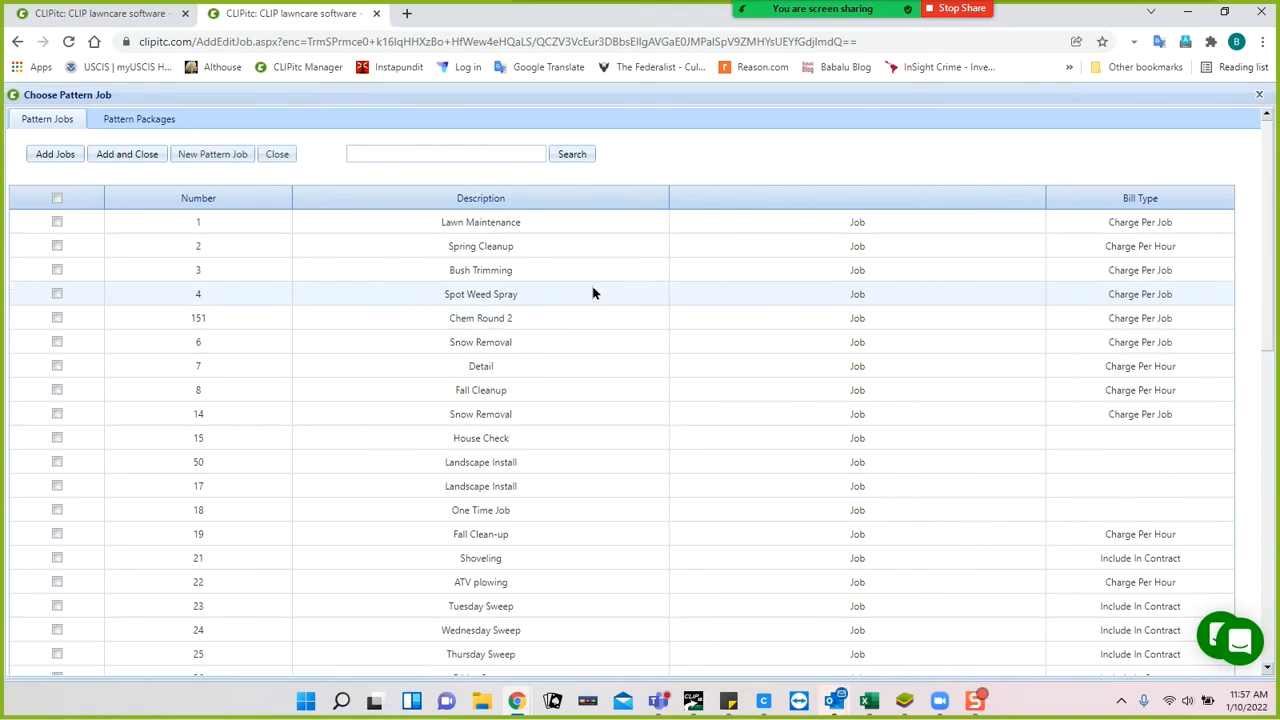
Pick Bush Trimming as the pattern job and add it to the package.
click(57, 270)
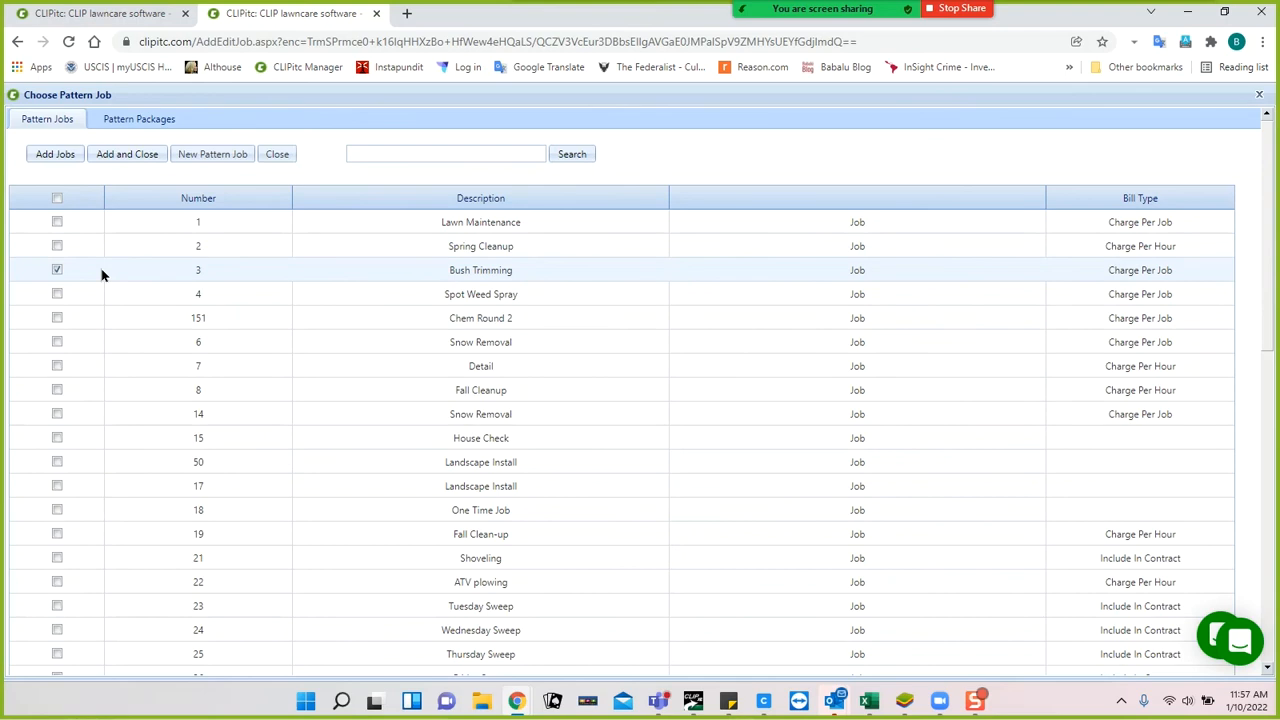
click(119, 158)
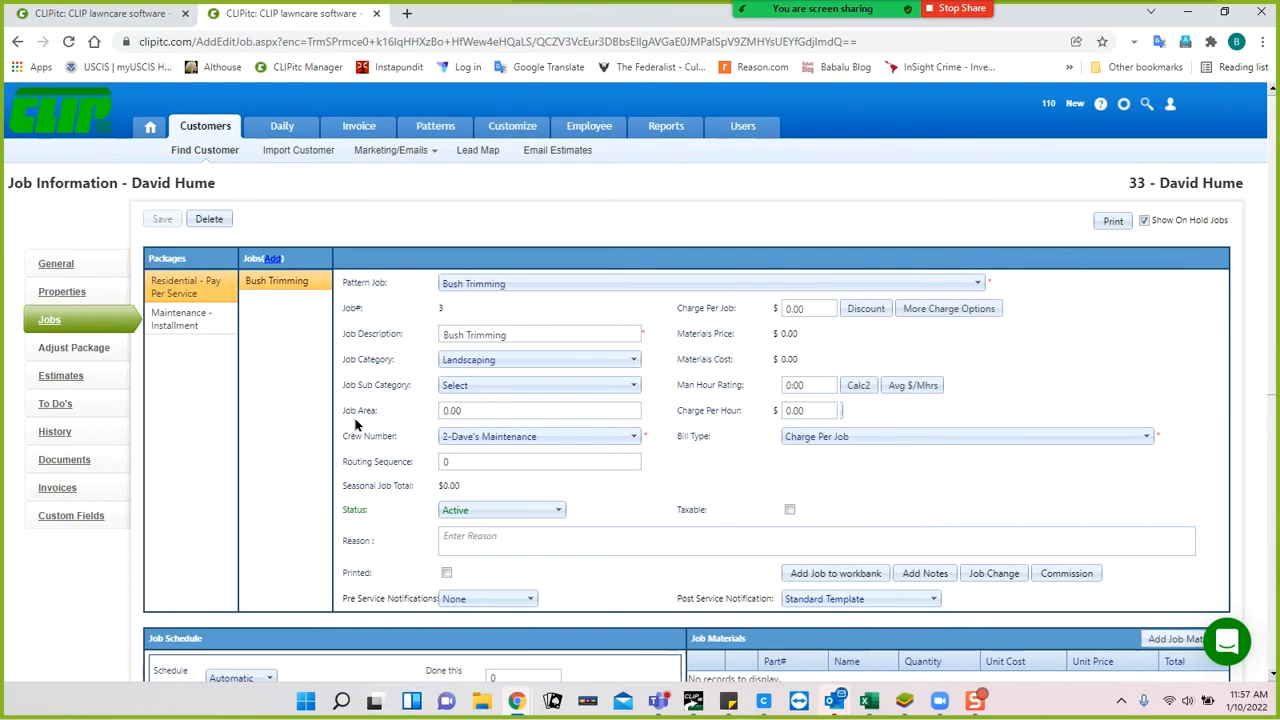
Give the Bush Trimming job a 150.00 charge per job and crew 3-Jorge's Detail Crew.
click(280, 286)
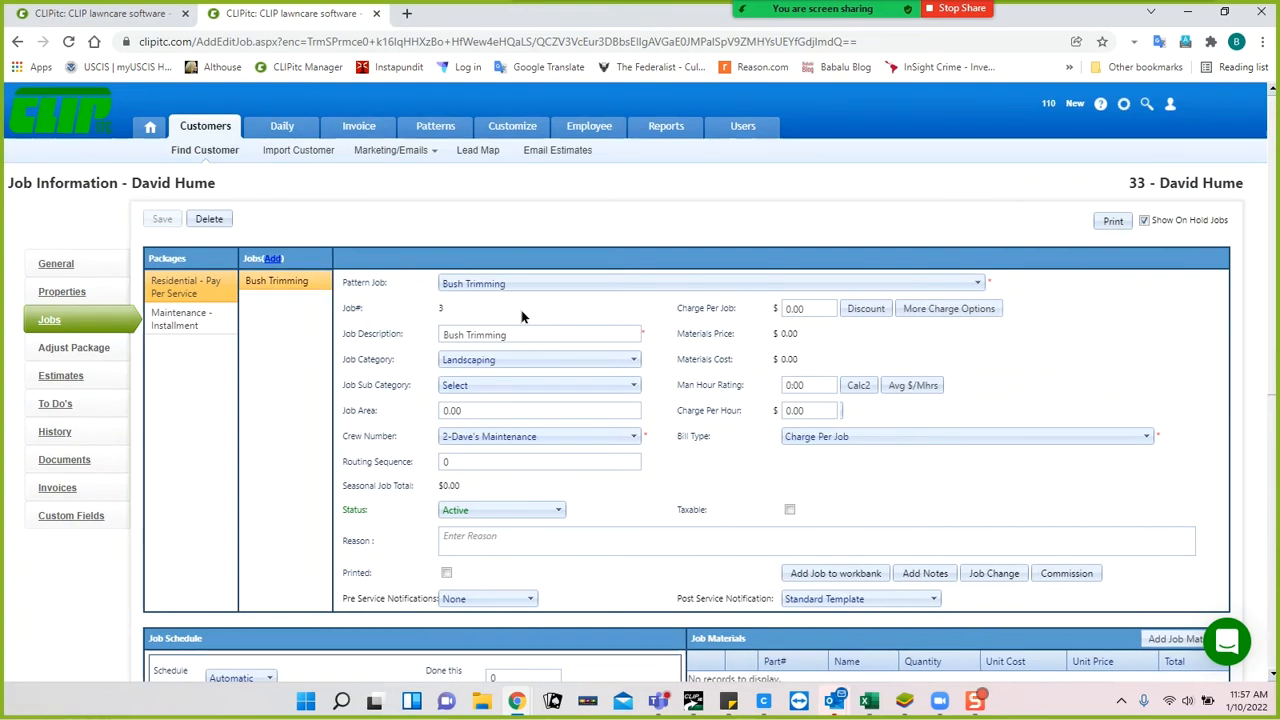
click(818, 309)
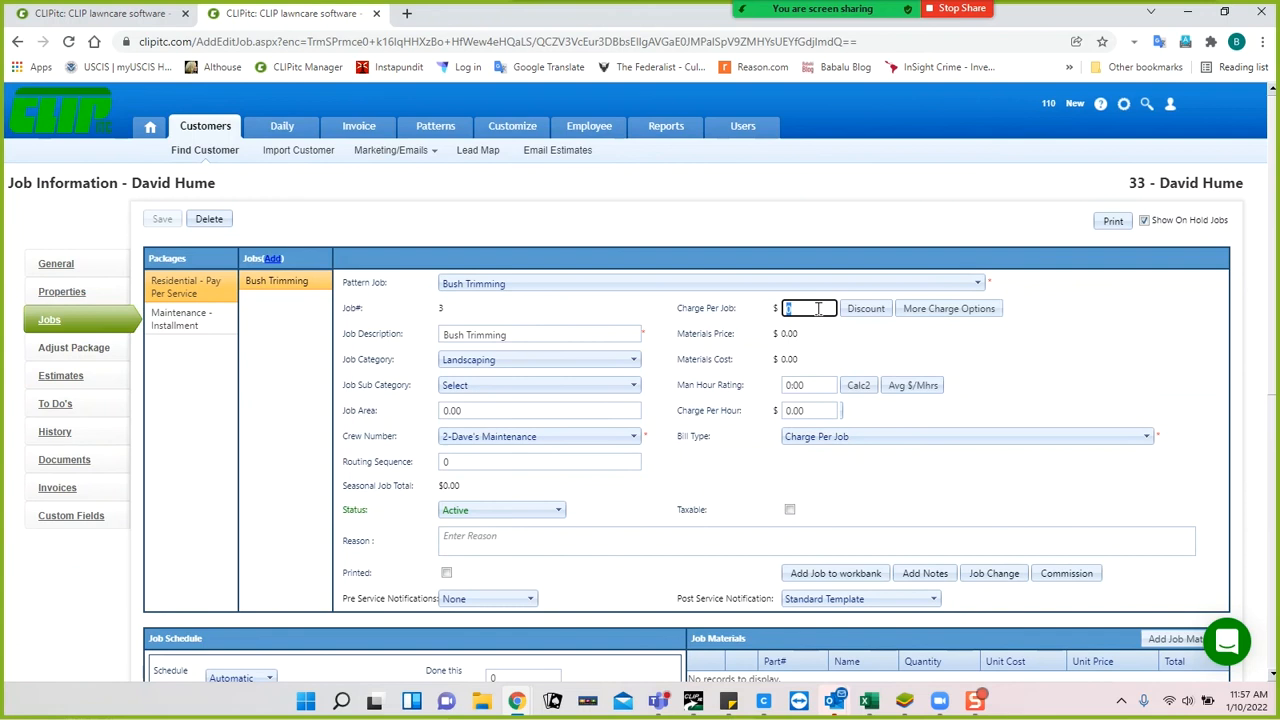
text(150.00)
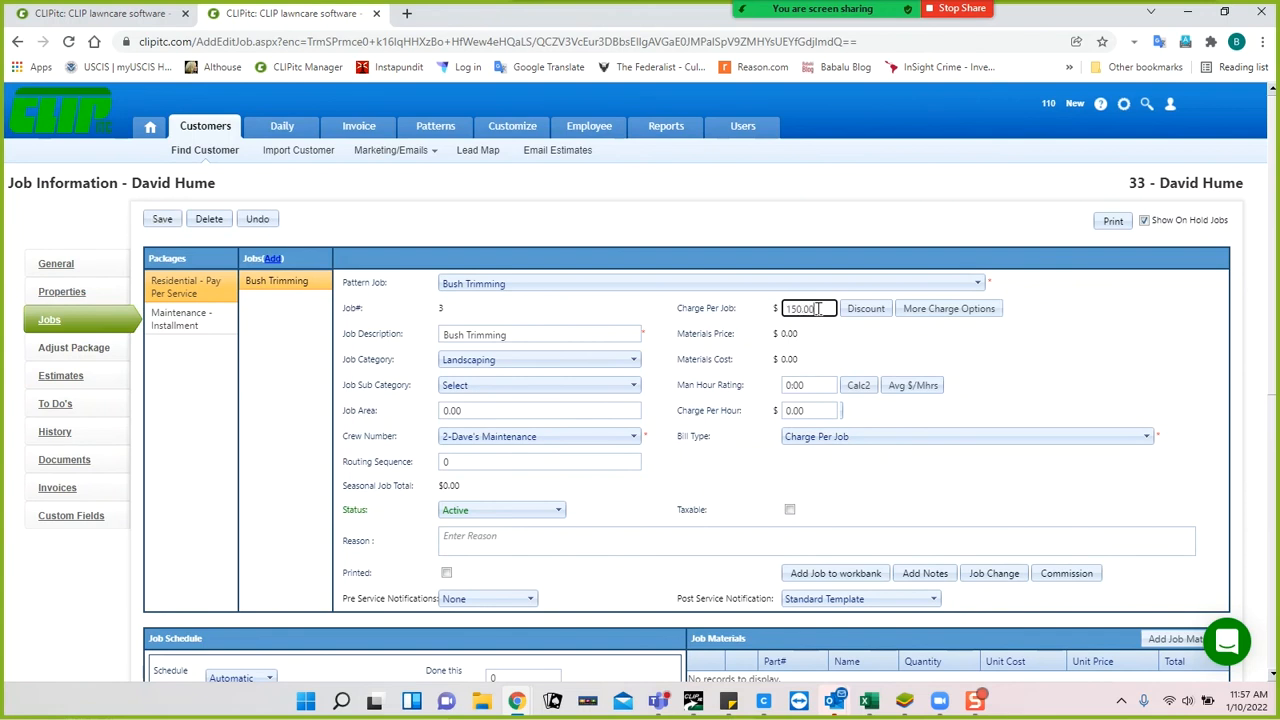
click(634, 436)
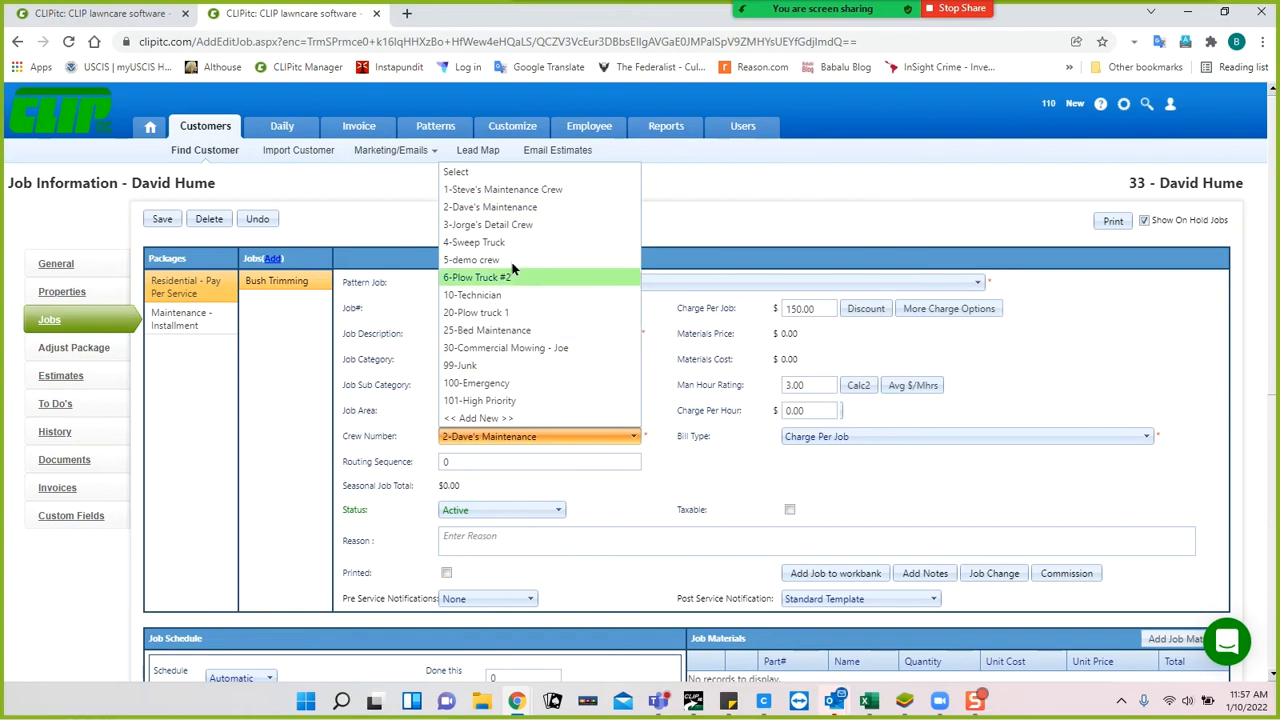
click(493, 228)
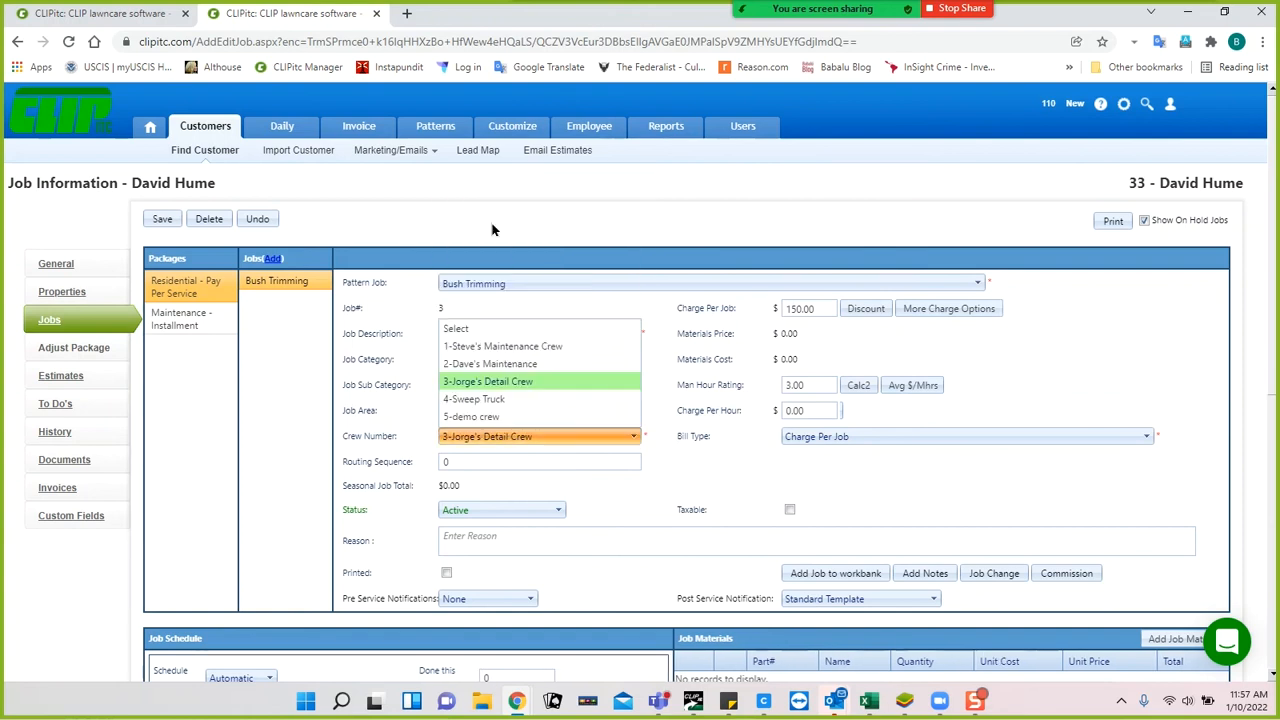
Schedule it Next Month frequency, third week of the month, Monday through Friday.
scroll(649, 503, down, 3)
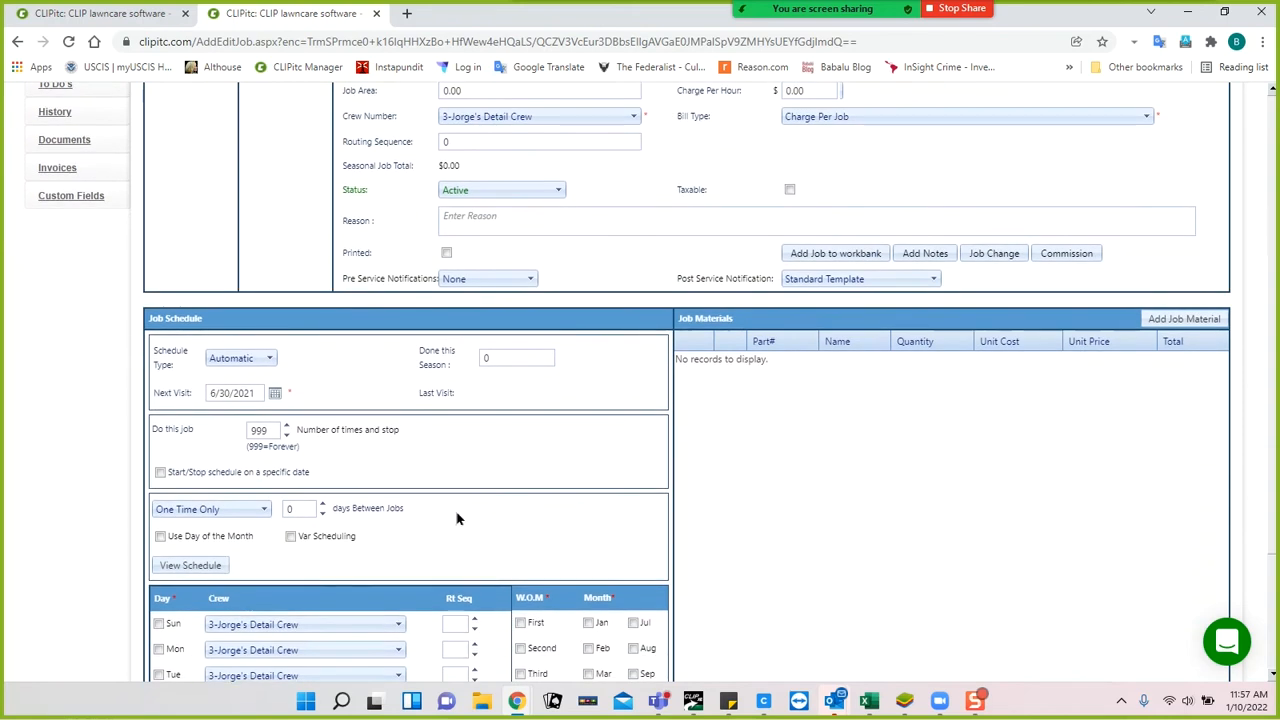
click(264, 514)
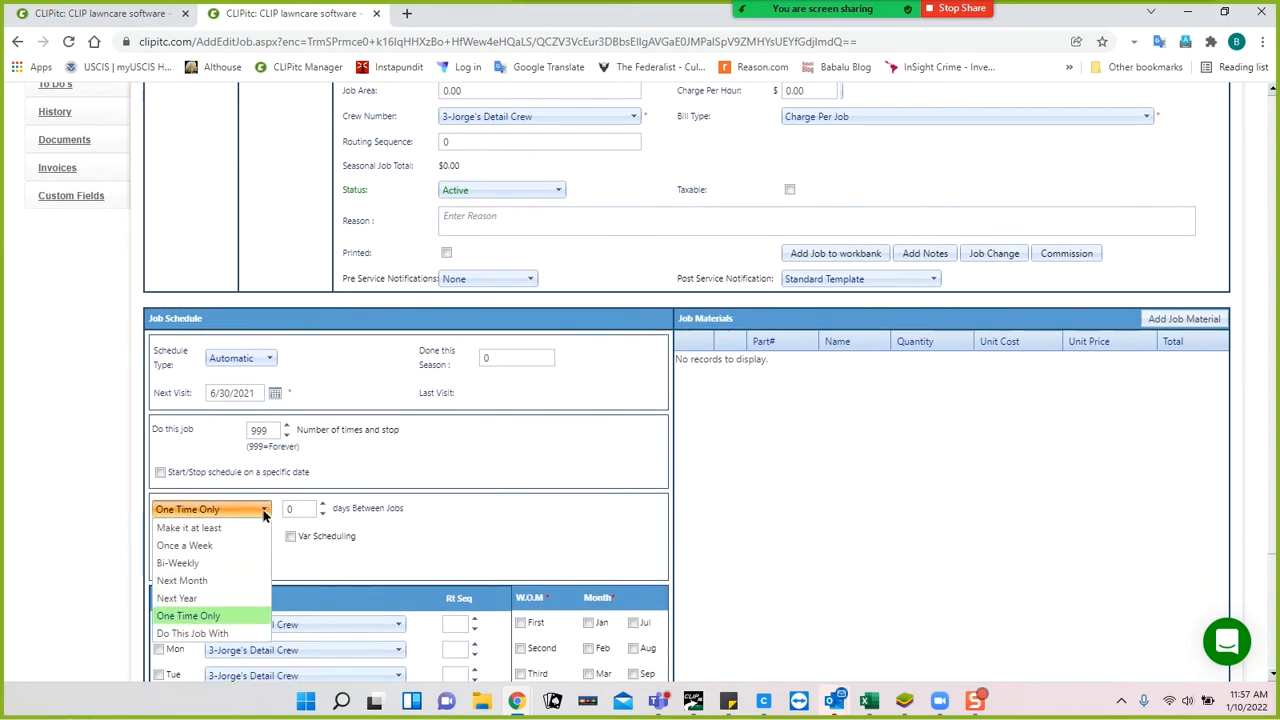
click(185, 580)
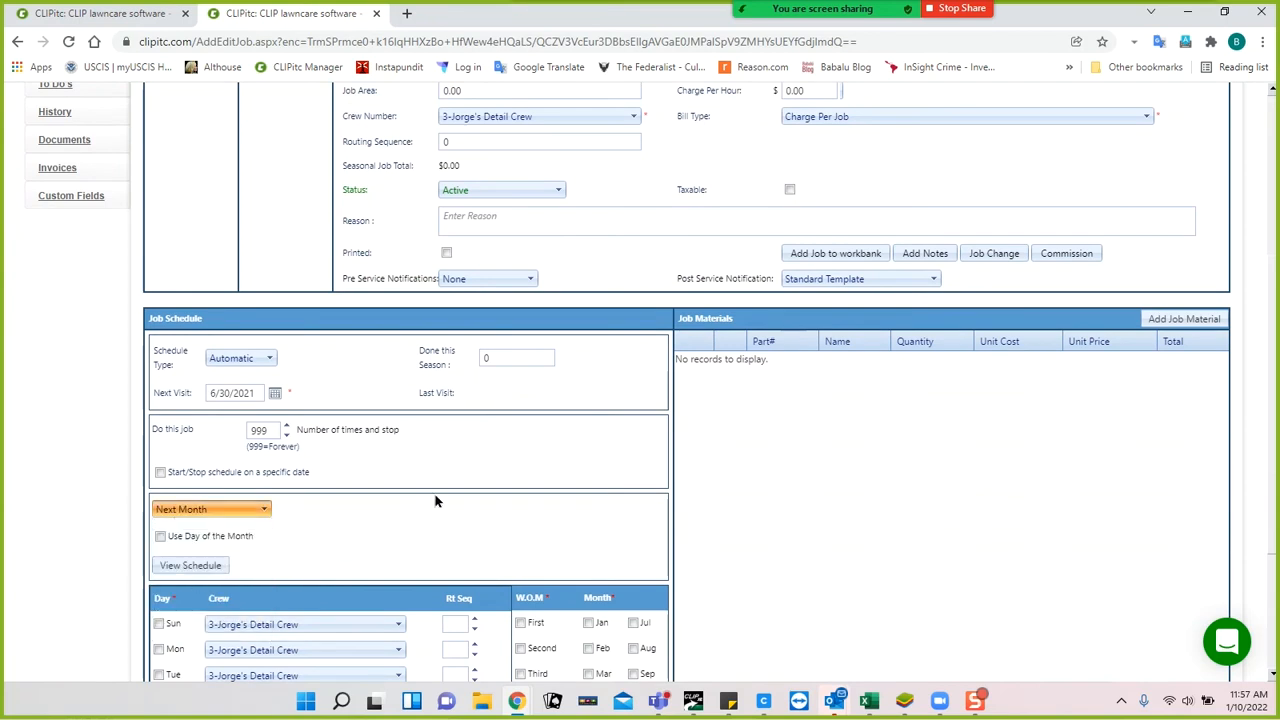
scroll(435, 500, down, 3)
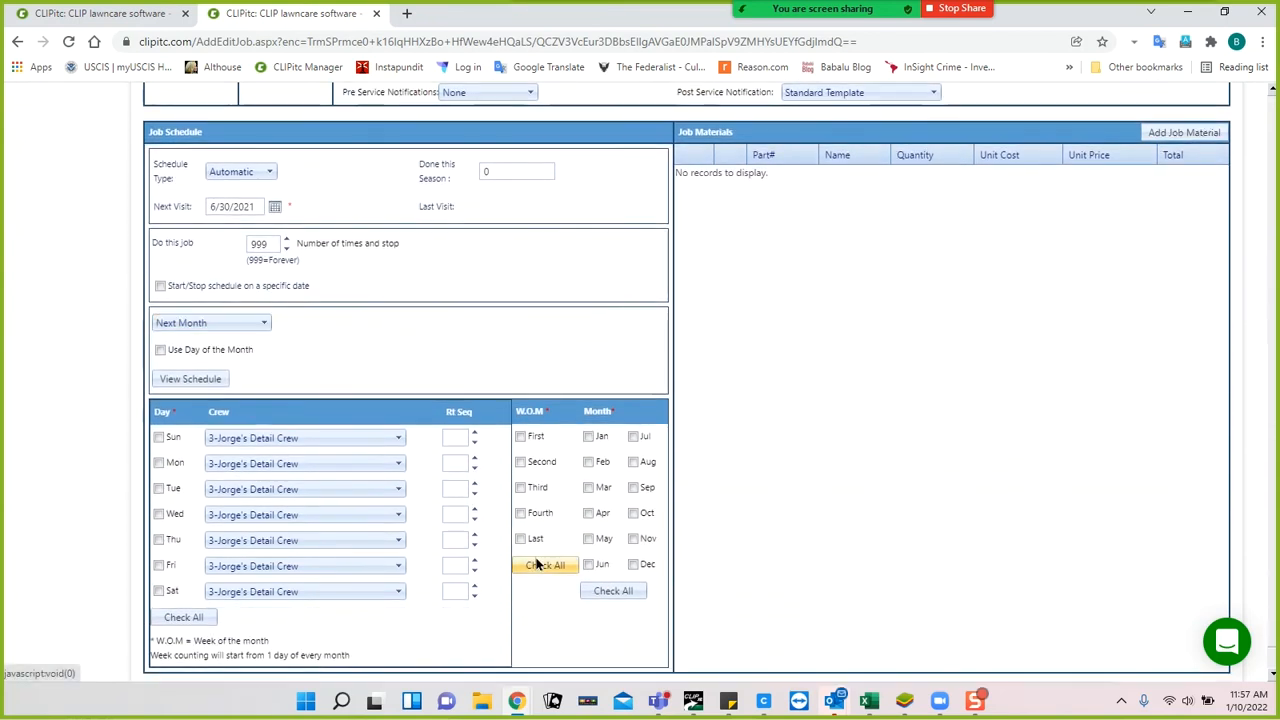
click(525, 487)
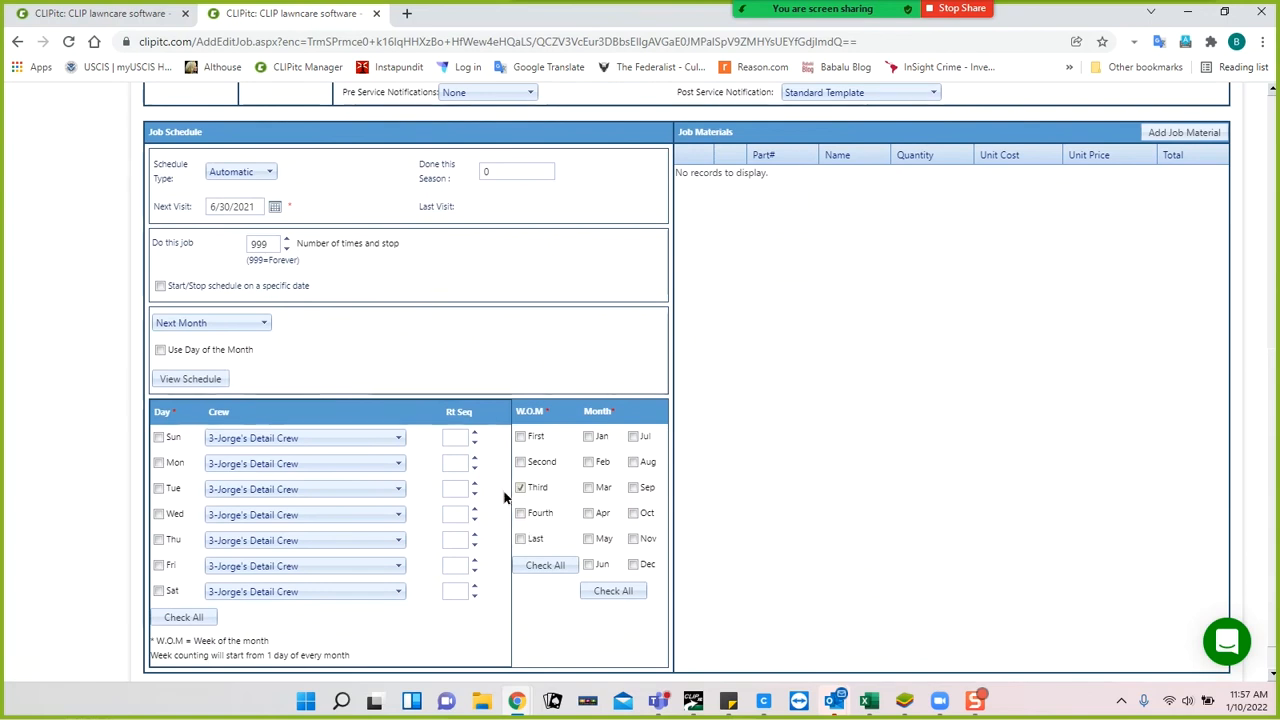
click(158, 464)
click(158, 489)
click(158, 514)
click(158, 539)
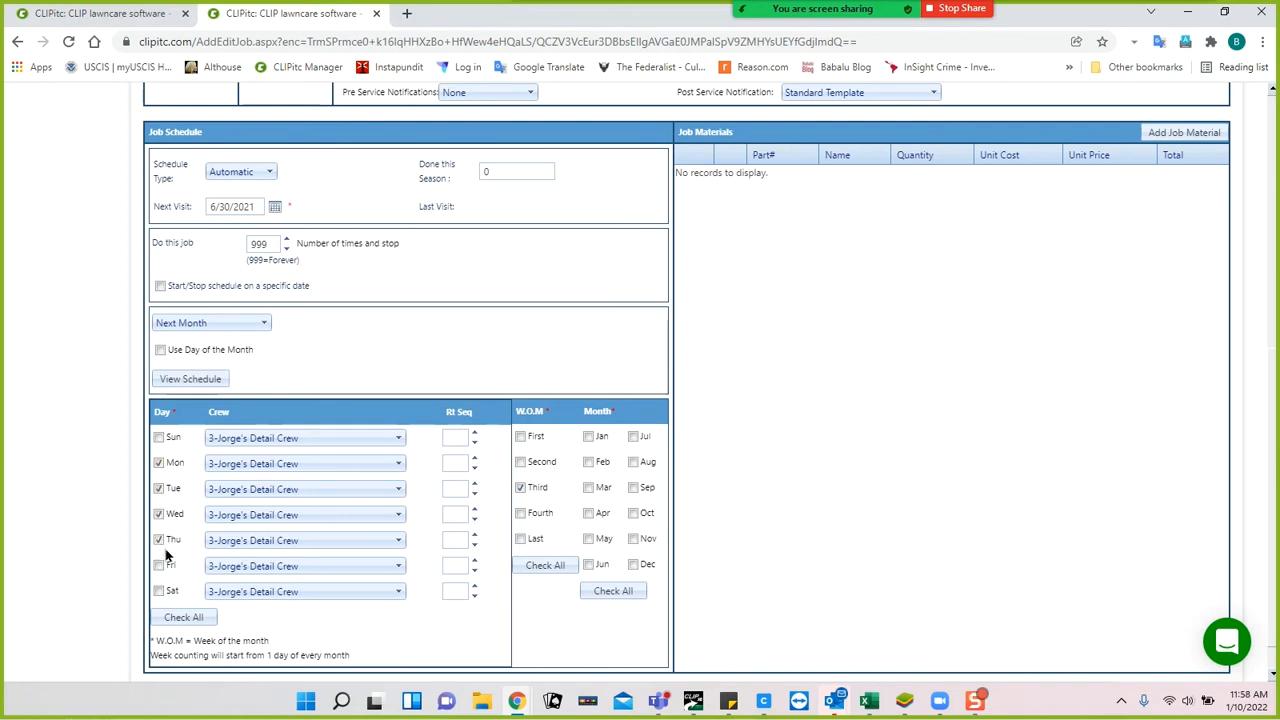
click(158, 565)
Include the months March through October in the job's schedule.
click(588, 488)
click(588, 513)
click(588, 539)
click(589, 565)
click(633, 513)
click(633, 487)
click(633, 462)
click(633, 436)
scroll(575, 380, up, 2)
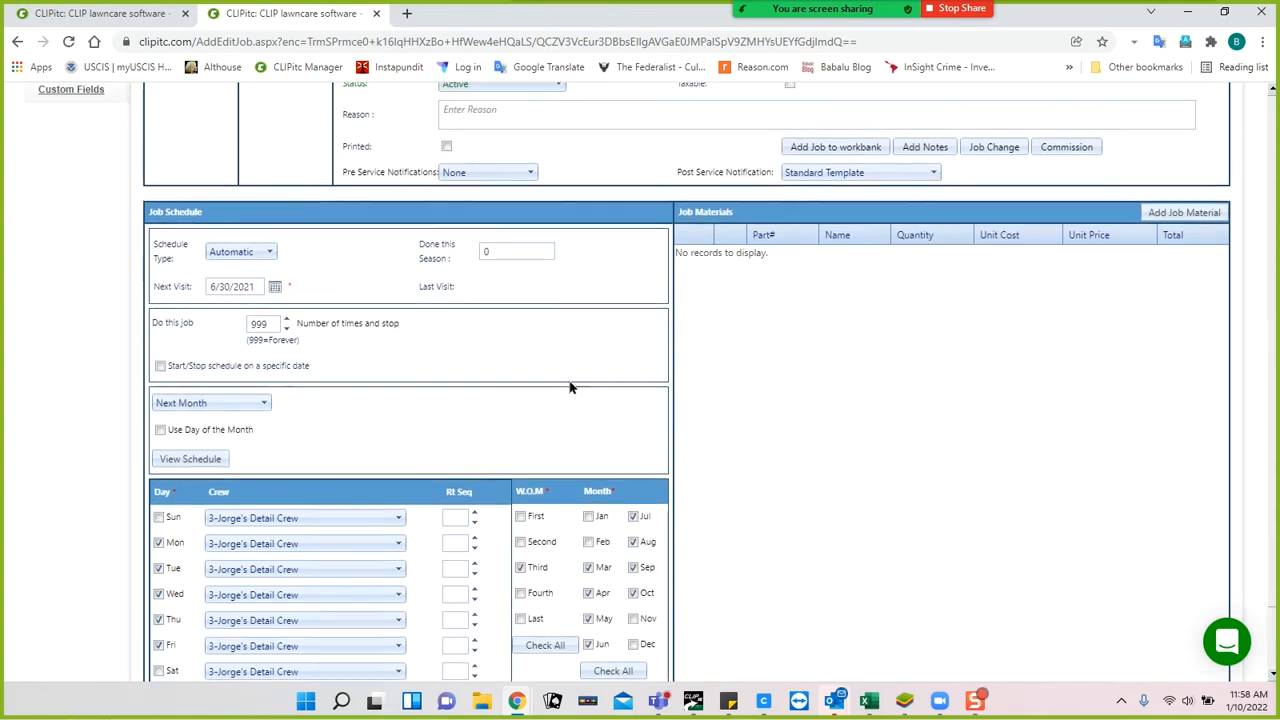
scroll(570, 388, up, 5)
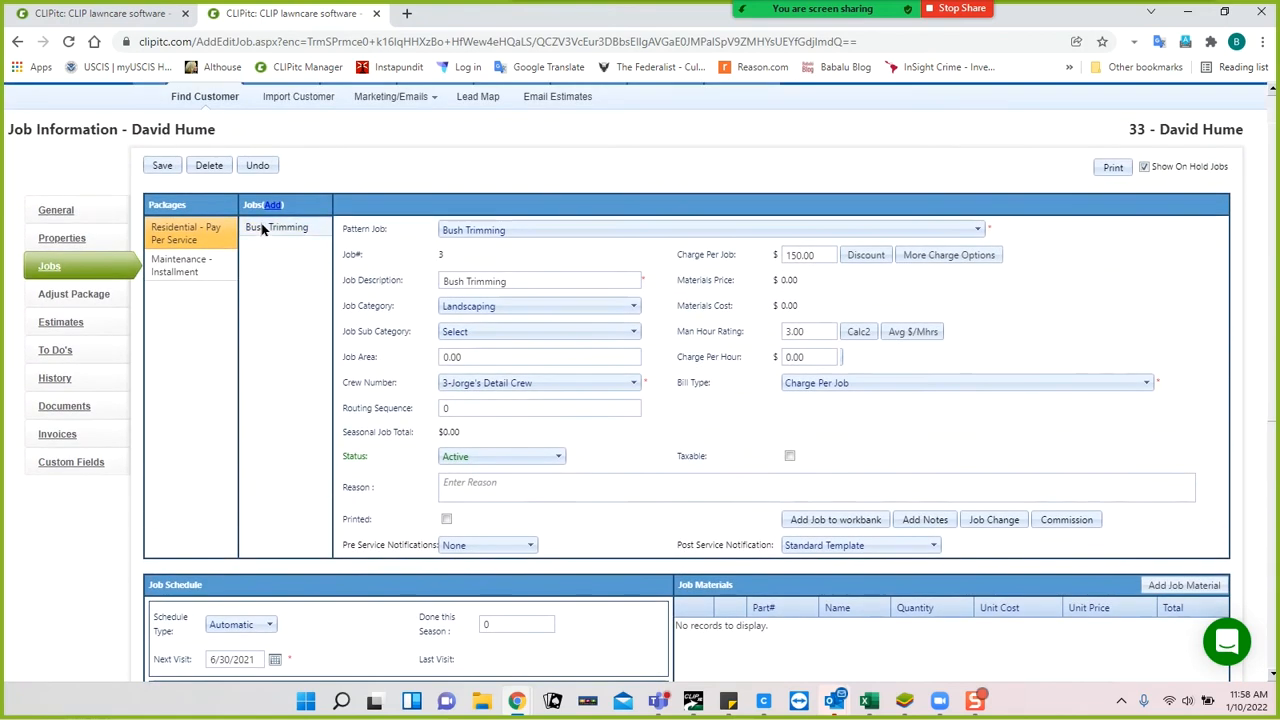
Save the Bush Trimming job and accept rescheduling its next visit to 7/15/2021.
click(262, 229)
click(165, 170)
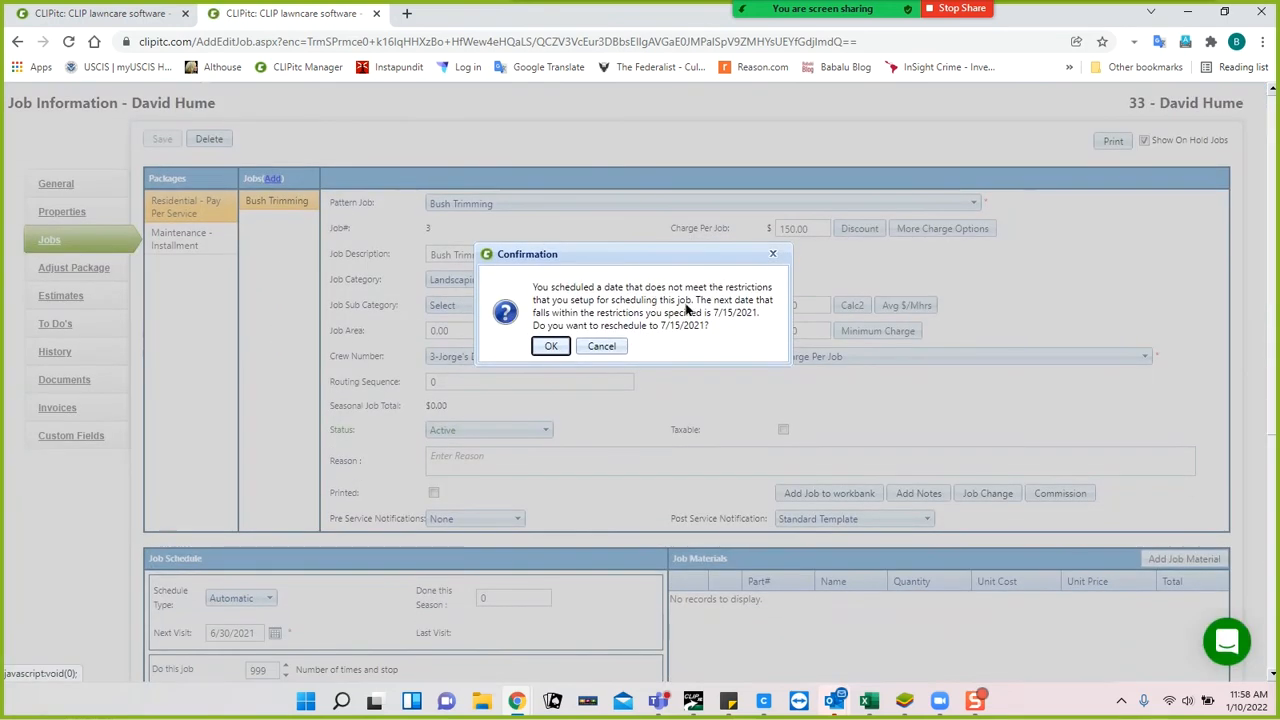
click(550, 346)
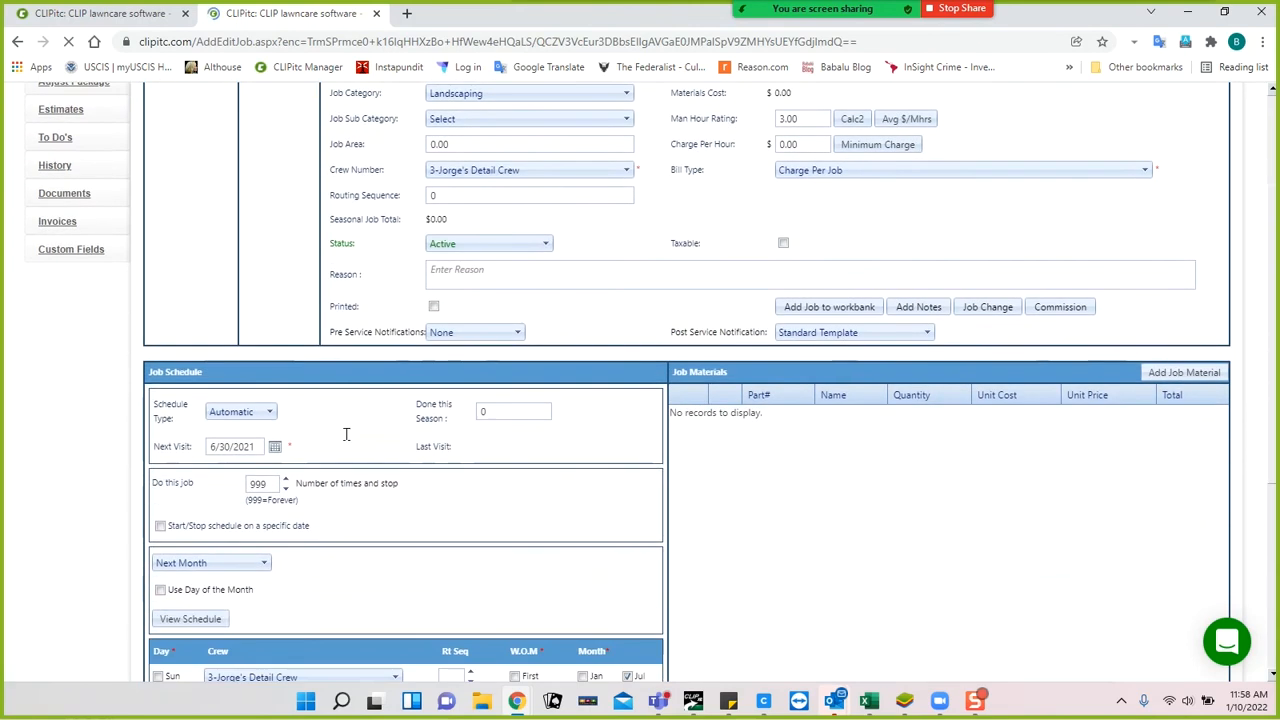
scroll(345, 440, down, 3)
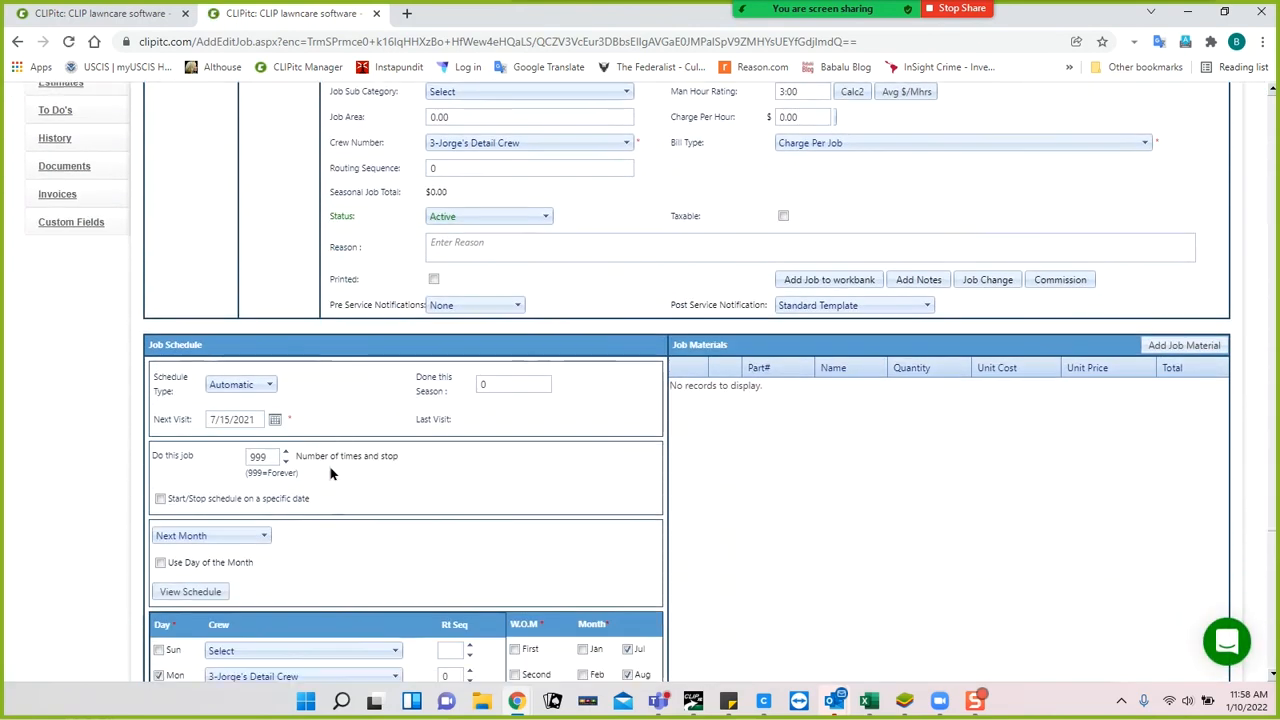
scroll(465, 498, down, 1)
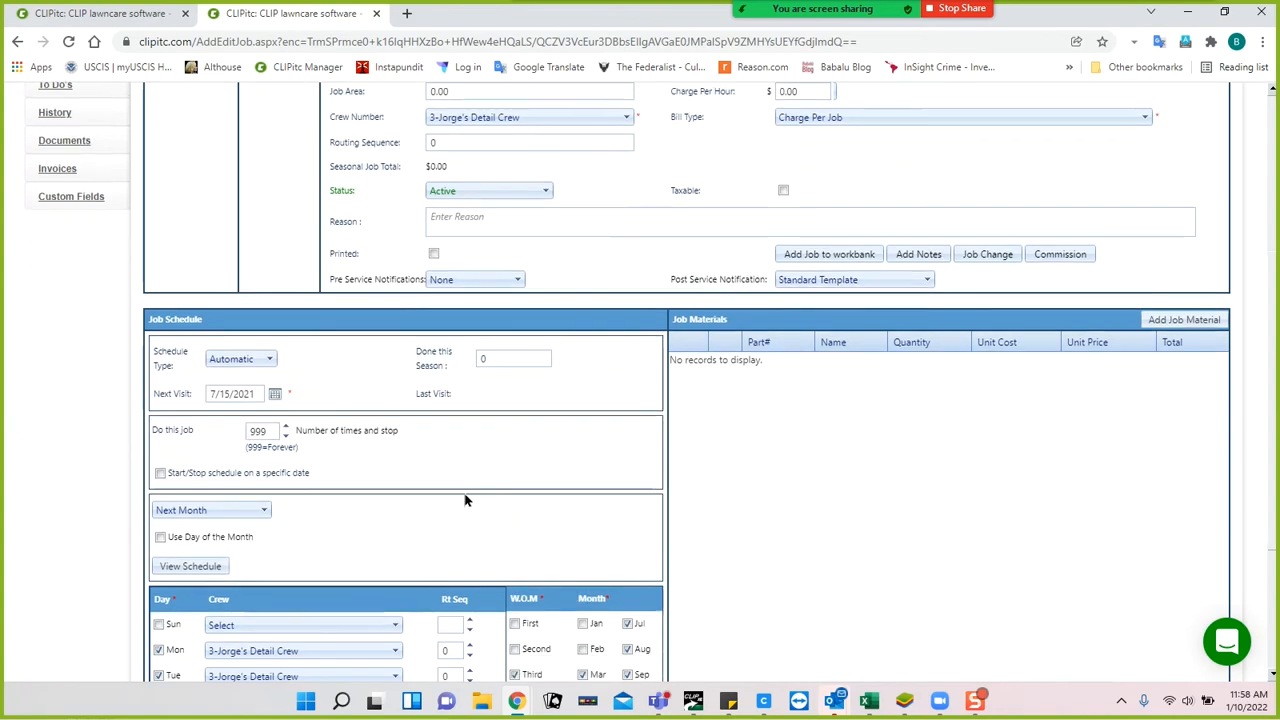
scroll(465, 498, down, 1)
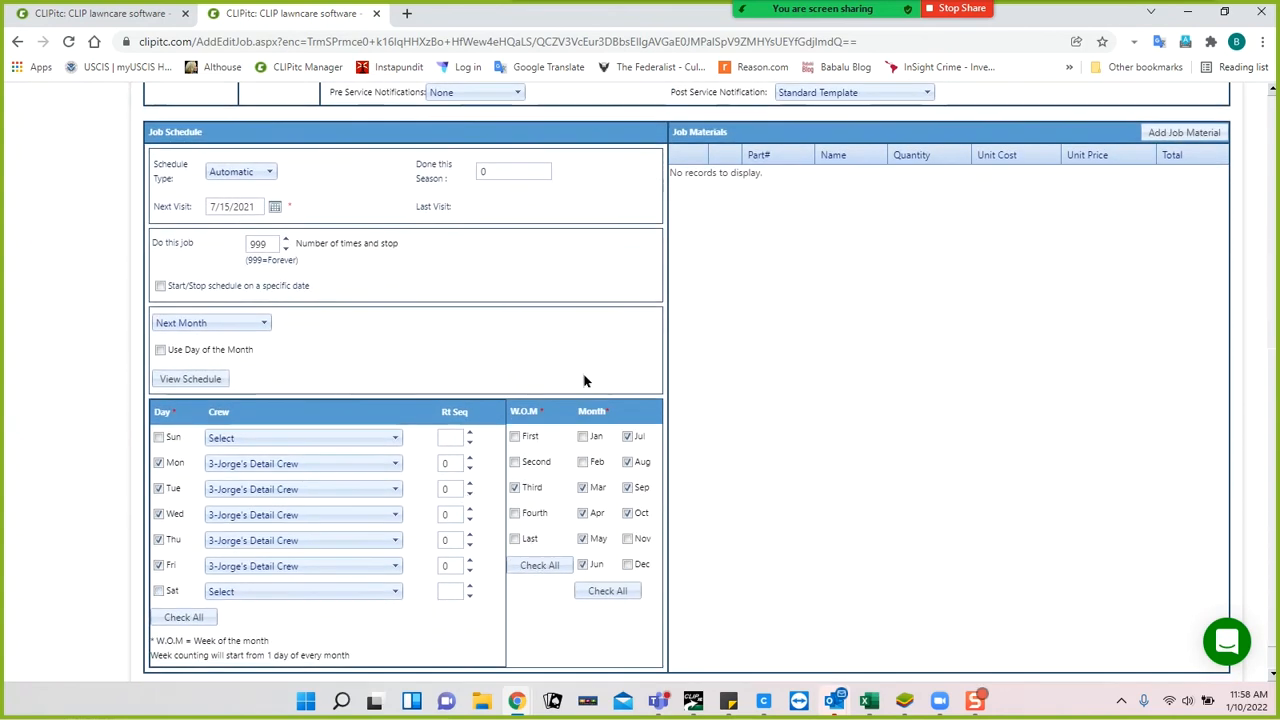
scroll(585, 380, up, 4)
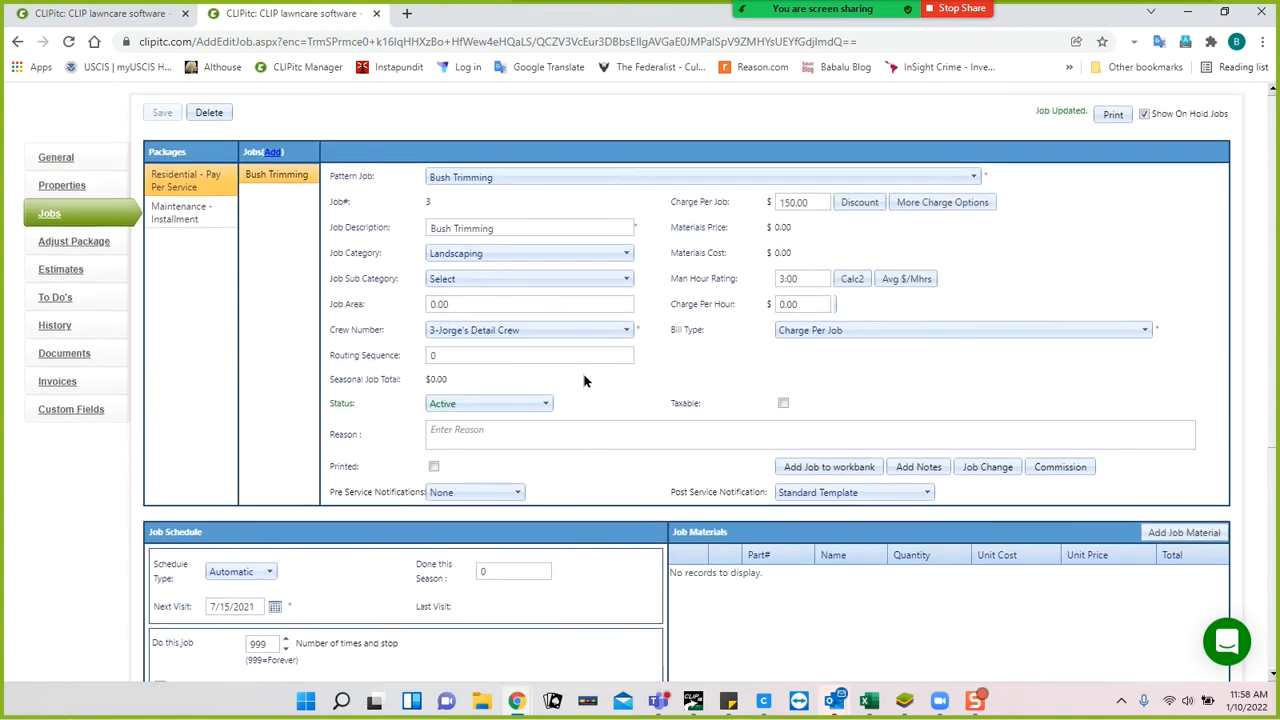
scroll(585, 380, down, 3)
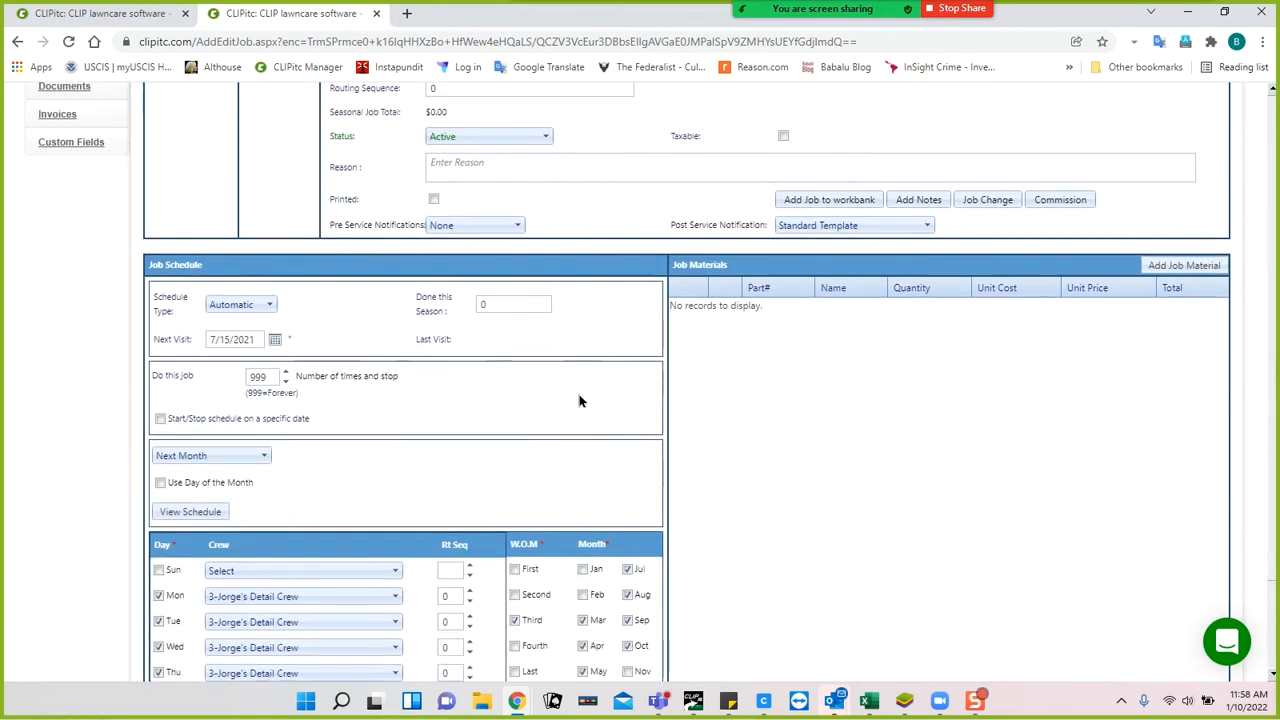
Preview the Bush Trimming job's upcoming visit dates in View Schedule.
click(190, 512)
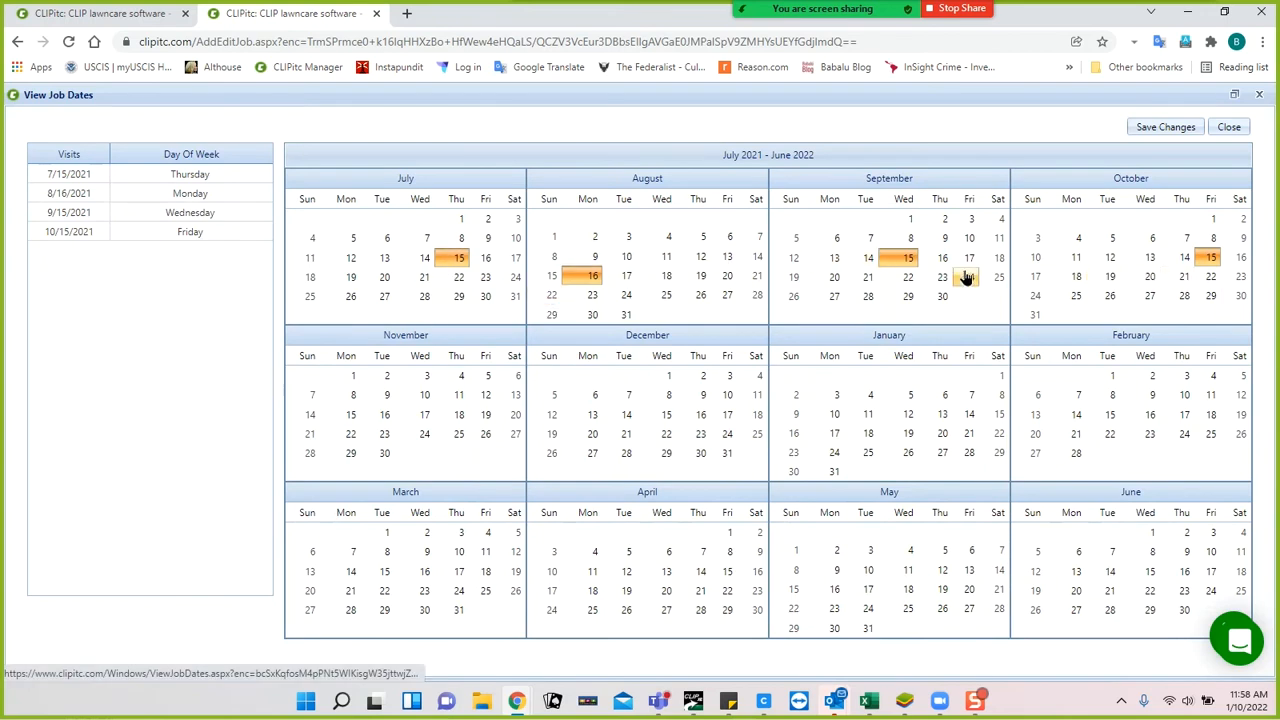
click(1229, 128)
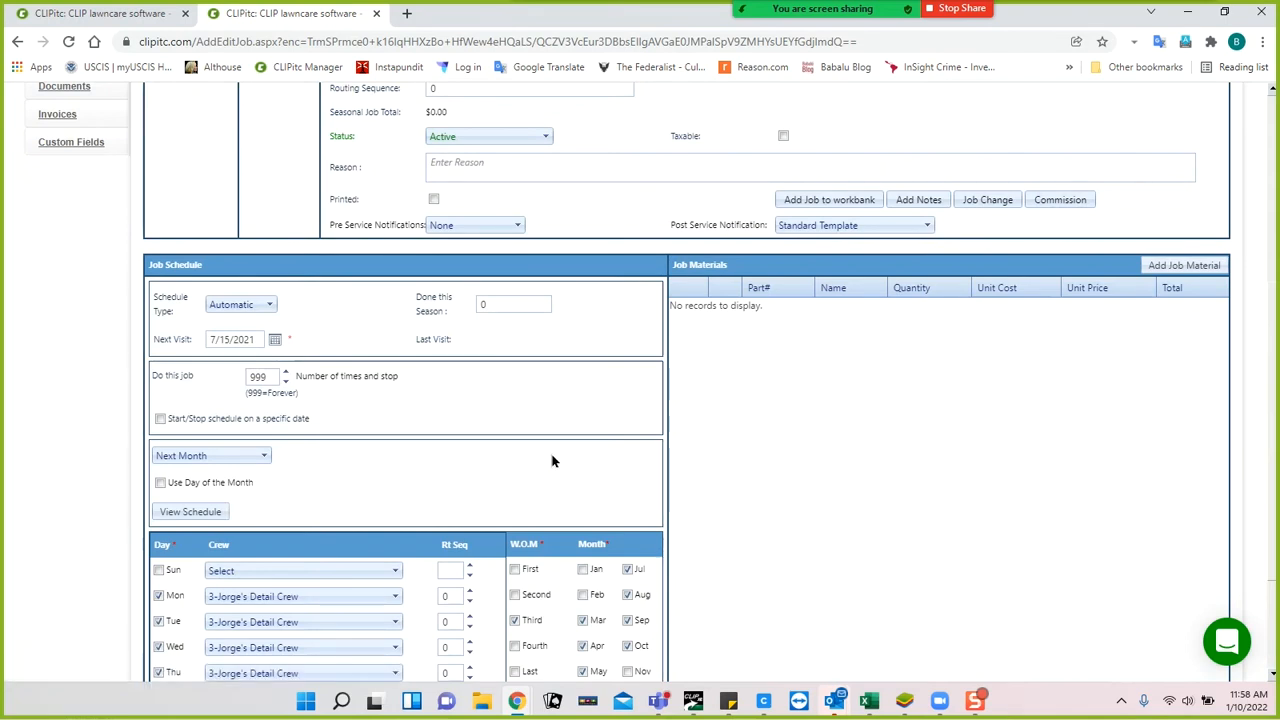
scroll(551, 467, up, 3)
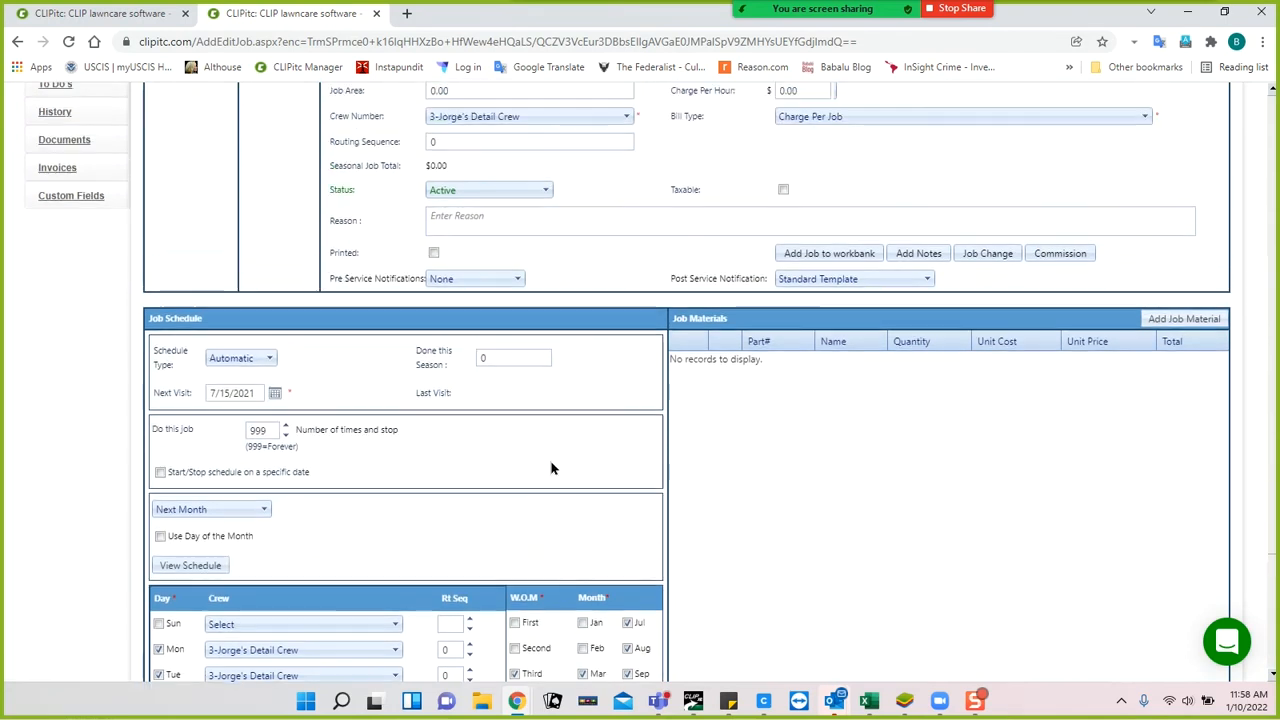
Move the next visit from 7/15/2021 back to April 15, 2021 and save the job.
click(275, 500)
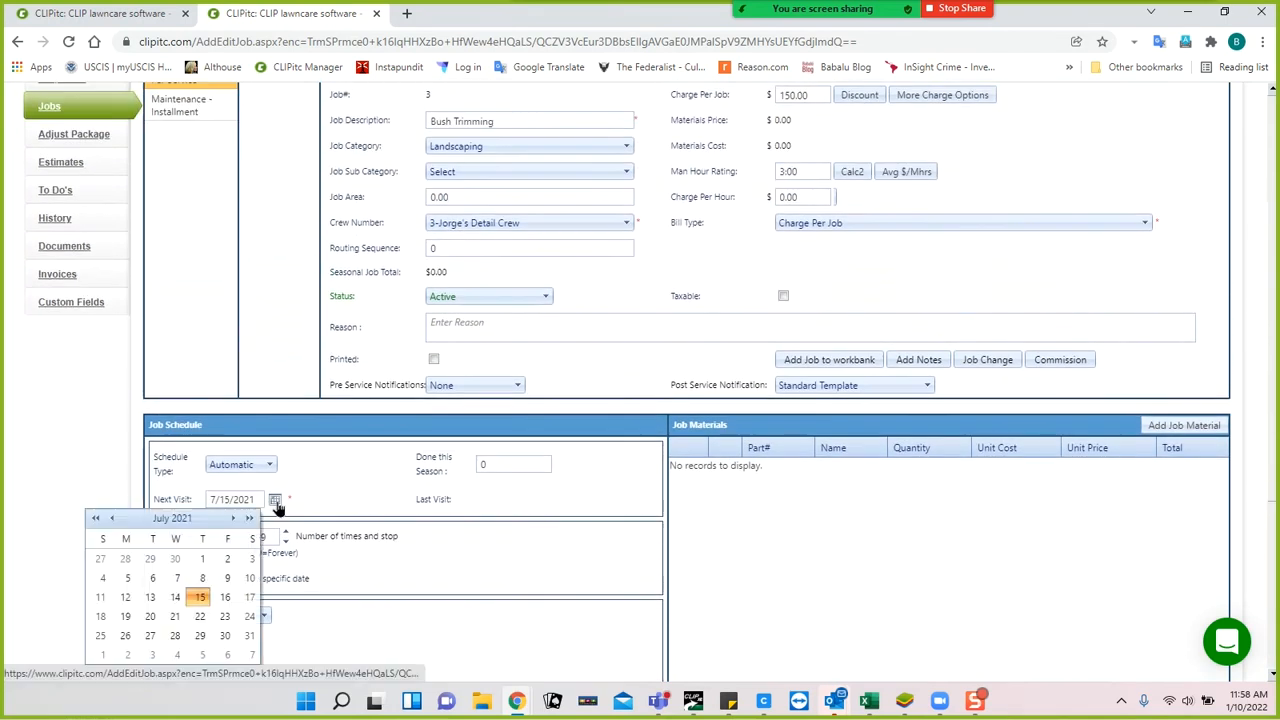
click(96, 520)
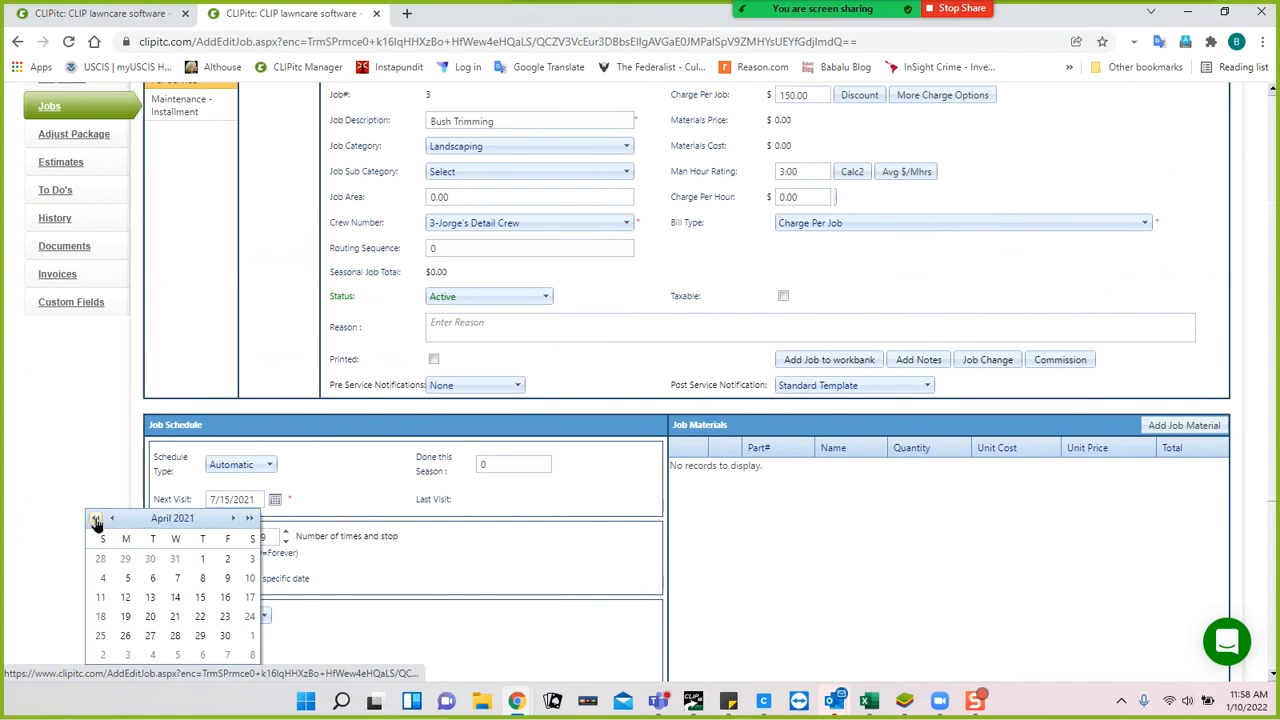
click(200, 597)
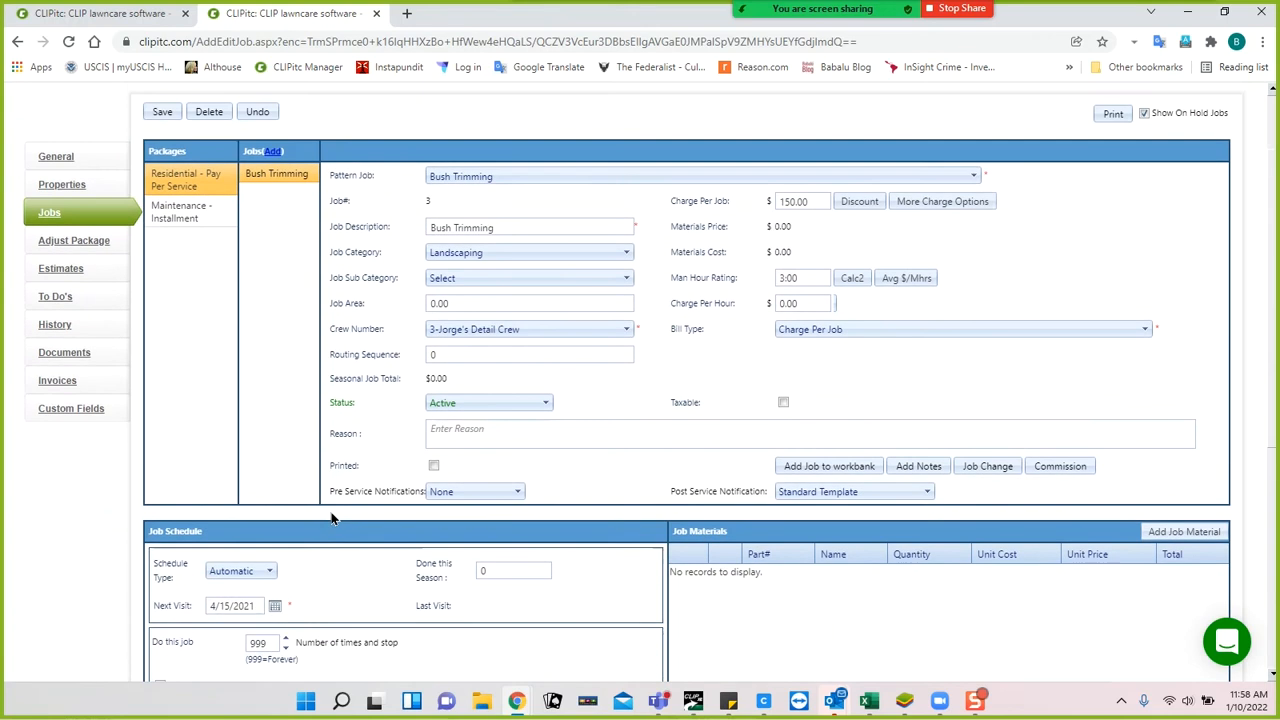
scroll(335, 530, down, 4)
scroll(335, 537, down, 2)
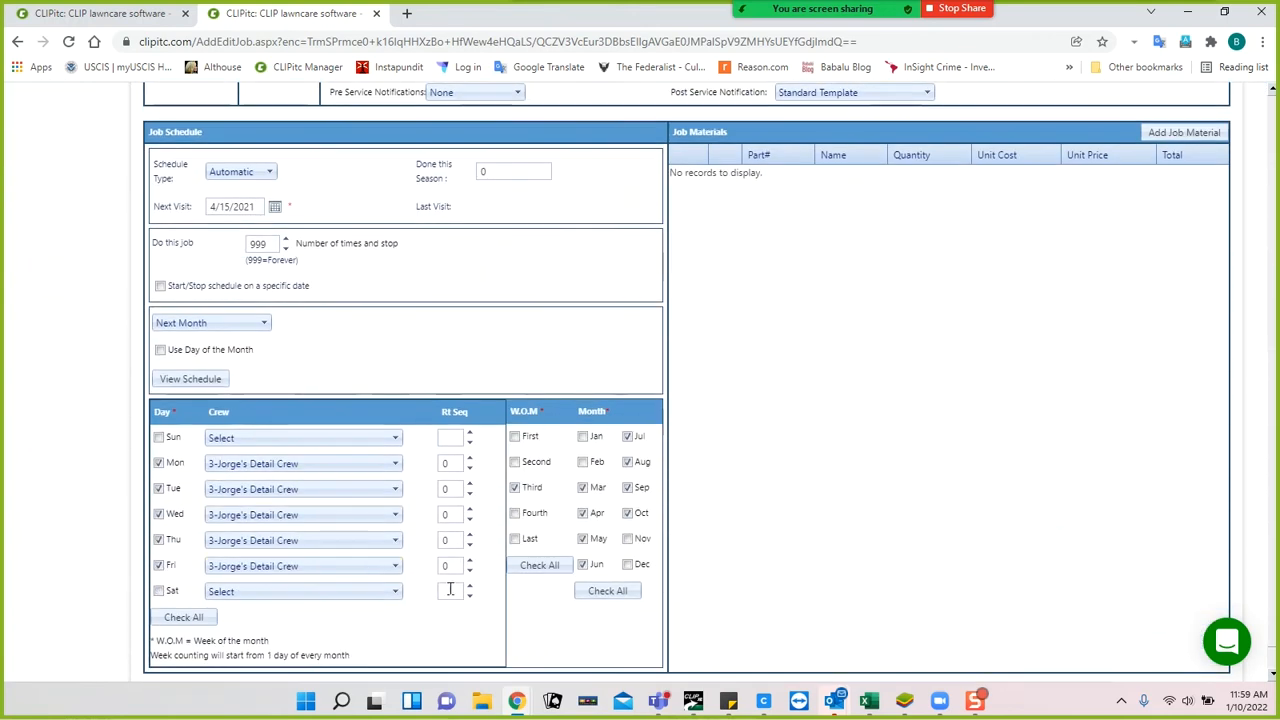
scroll(285, 260, up, 5)
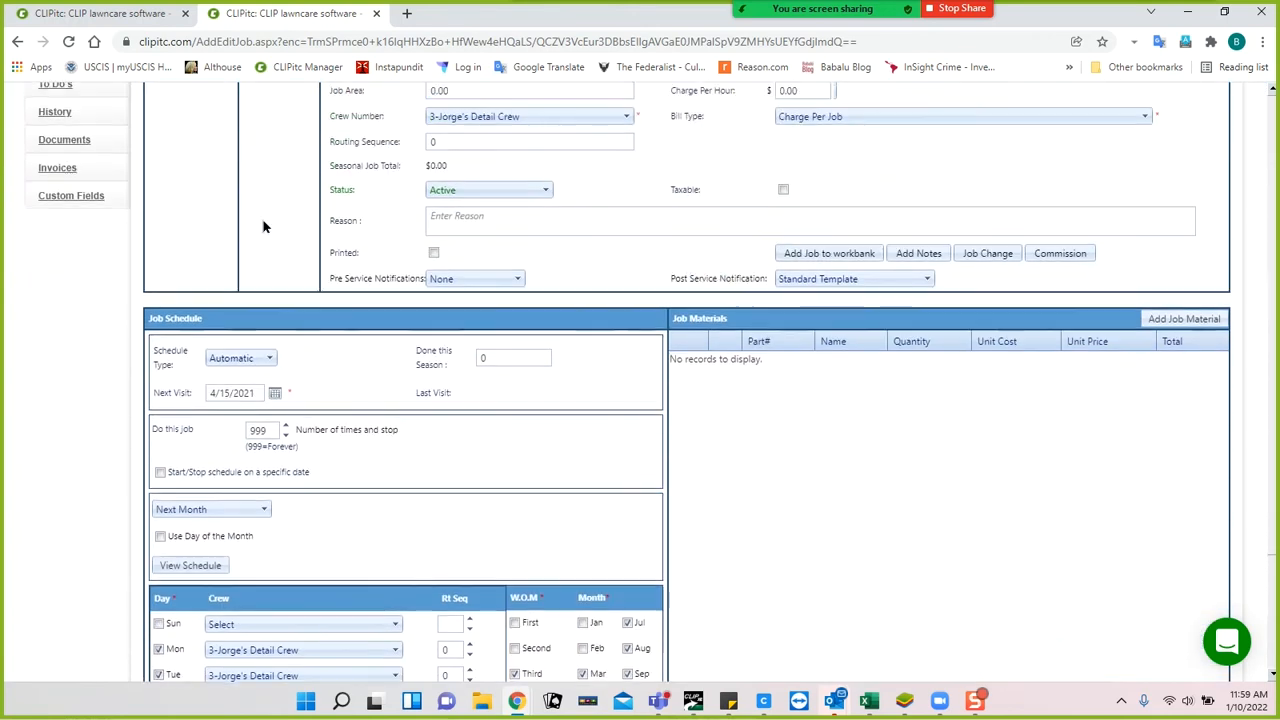
click(166, 113)
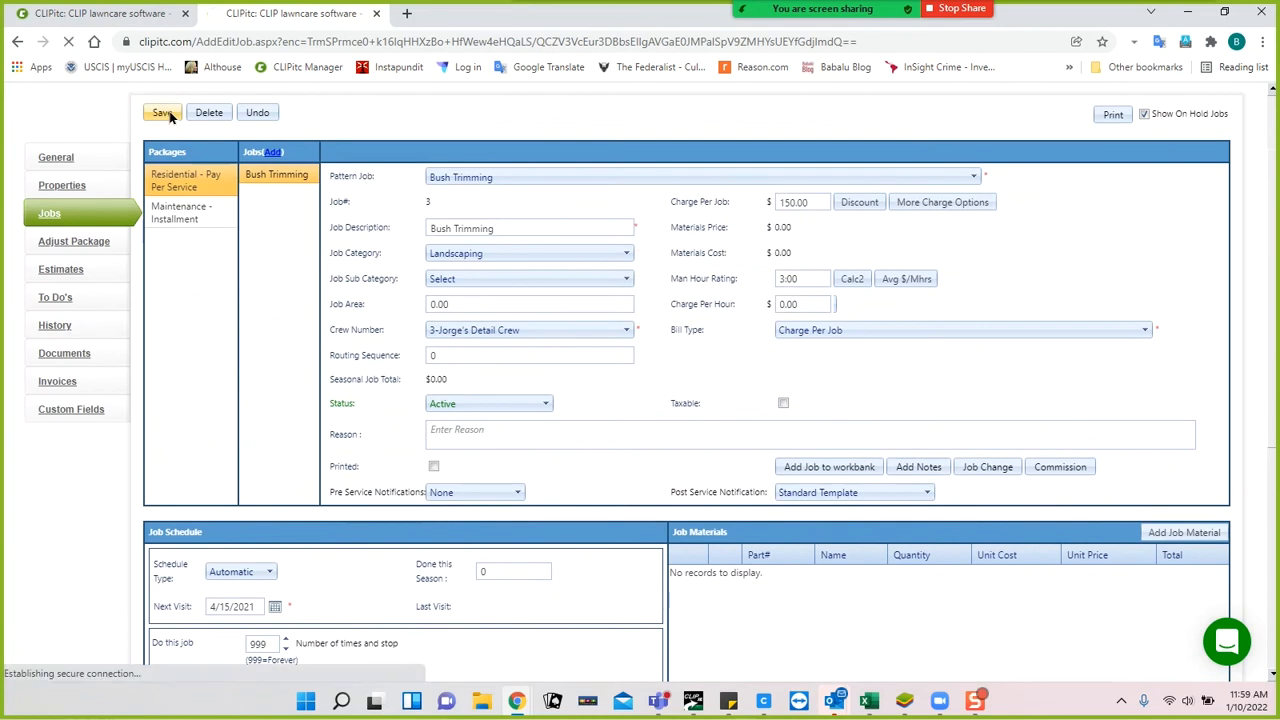
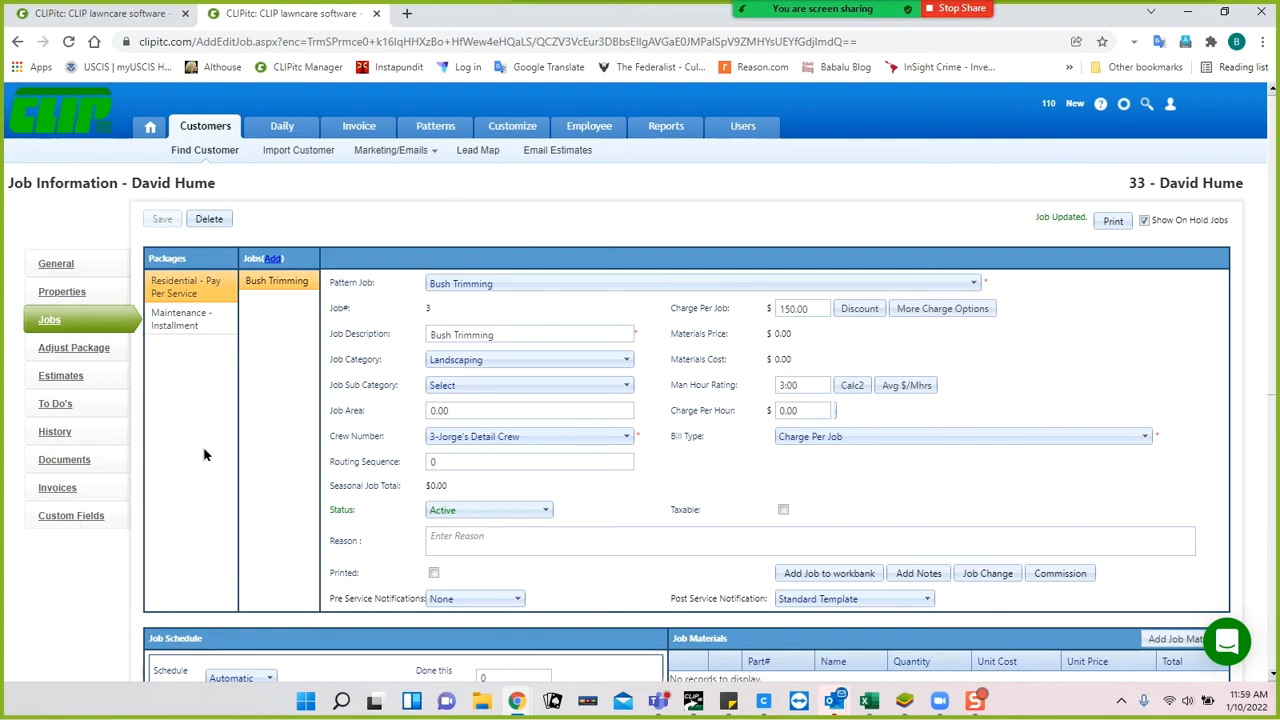
Try moving Bush Trimming into Maintenance - Installment, accept the refusal alert, and dismiss the Outlook reminders.
click(76, 352)
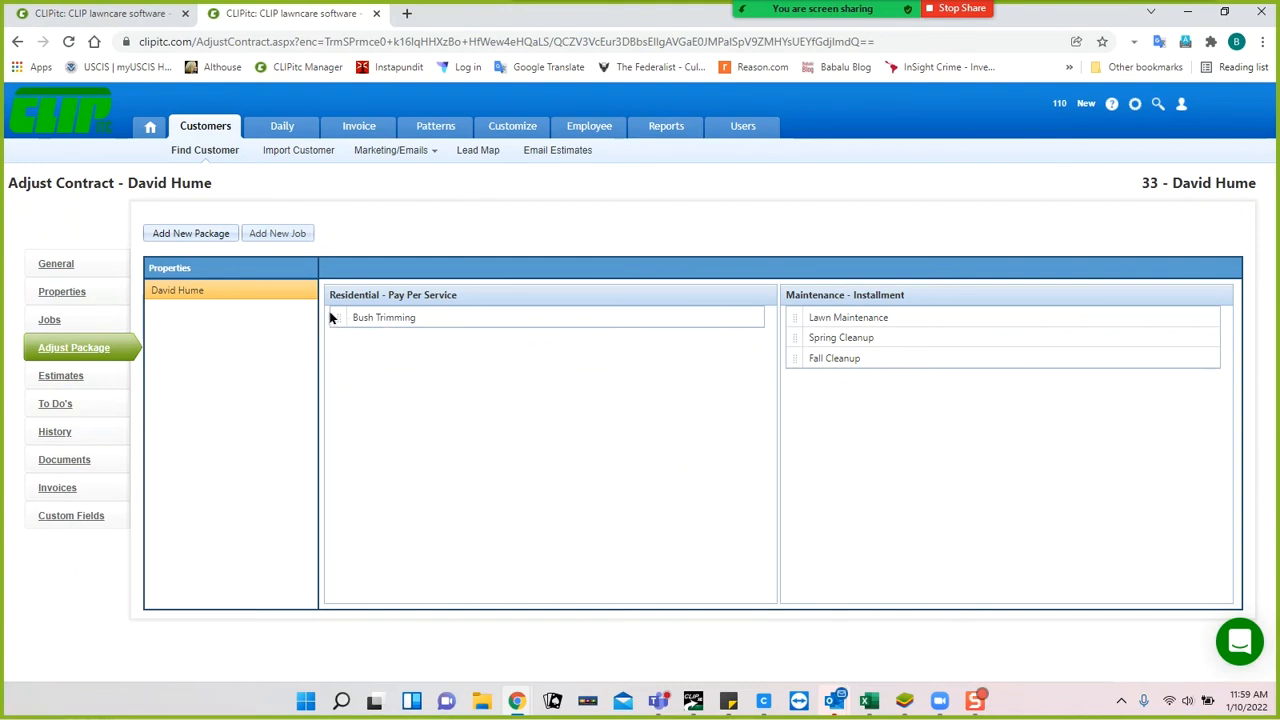
drag(331, 318, 414, 434)
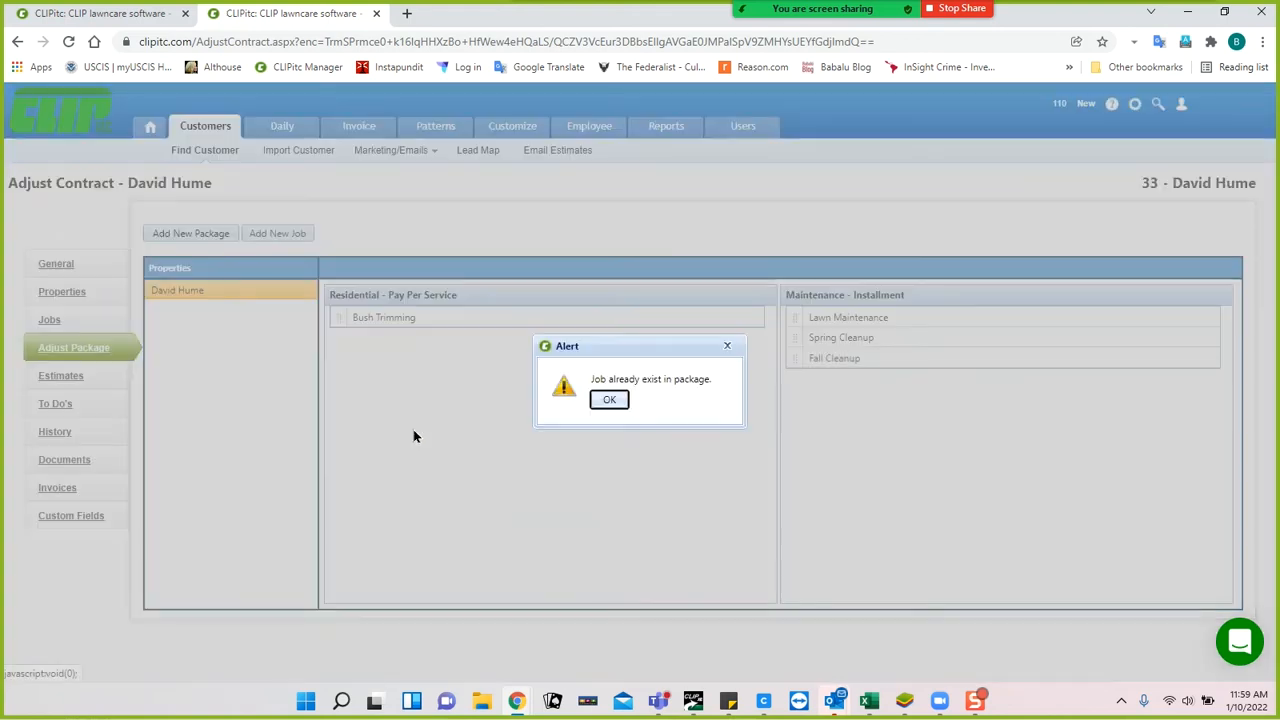
click(609, 399)
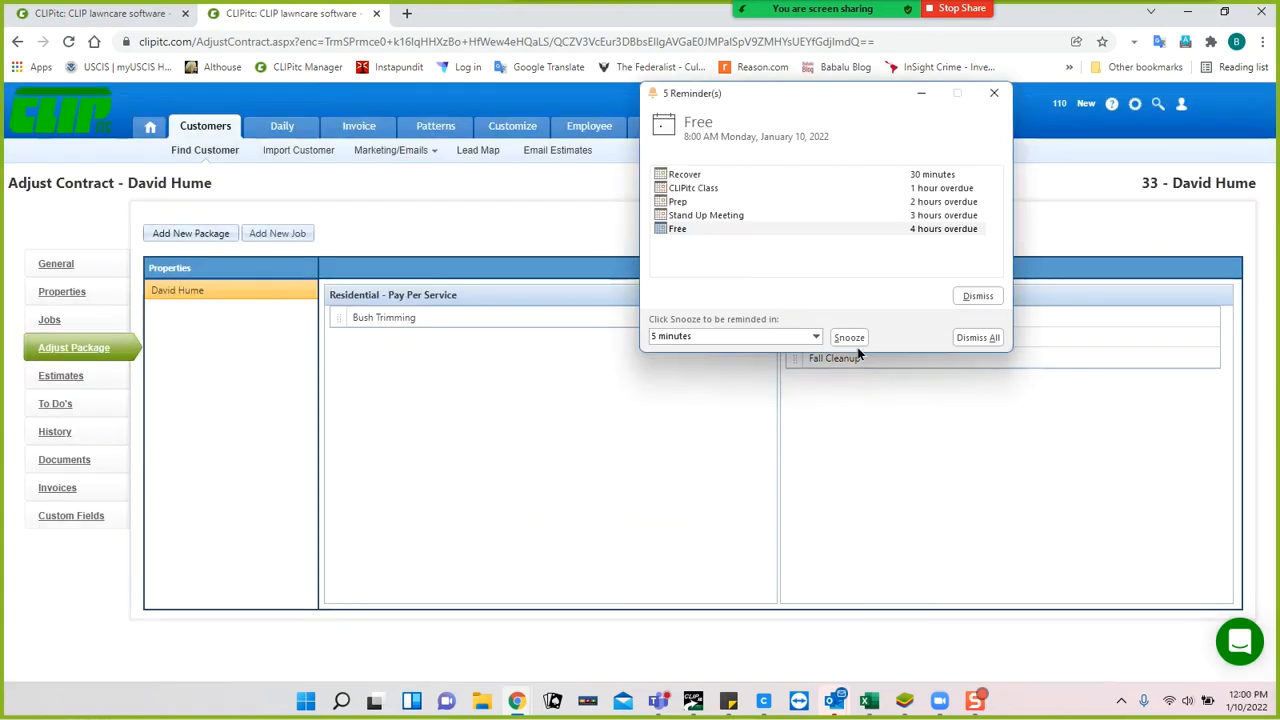
click(978, 296)
click(977, 337)
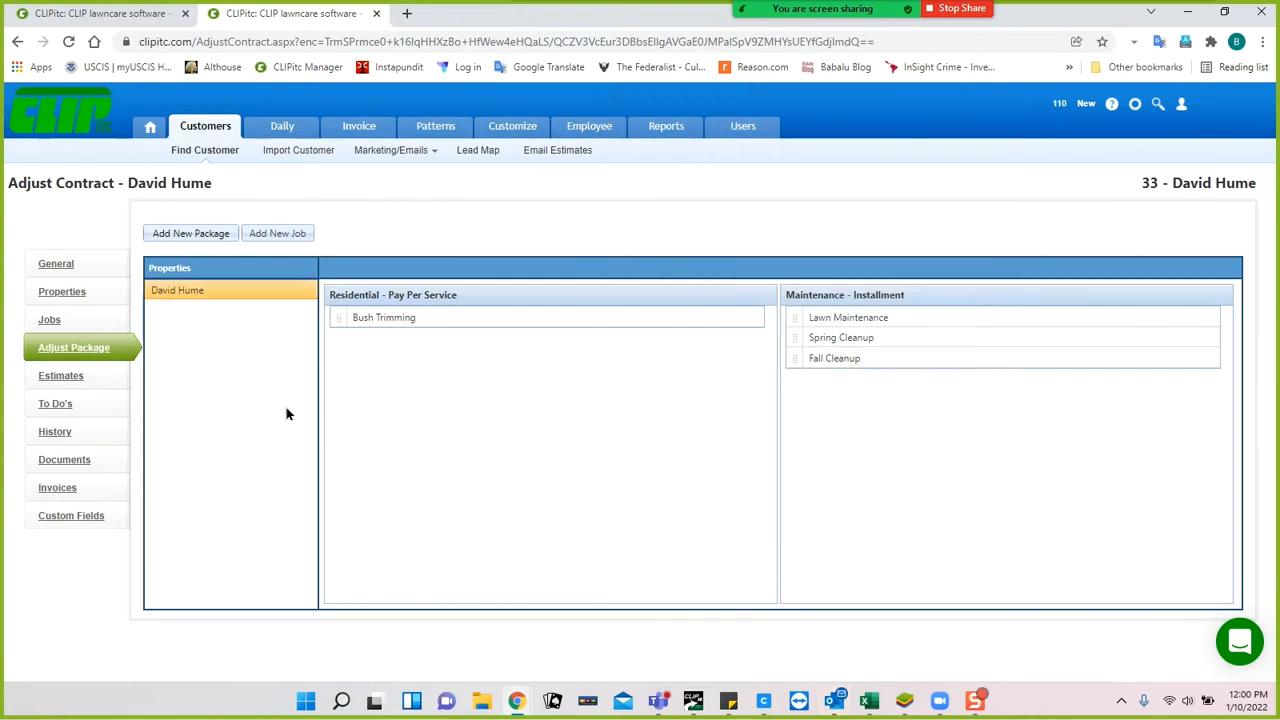
Create a named estimate with Irrigation Start-up, Irrigation winterization and Irrigation Repair service lines.
click(63, 375)
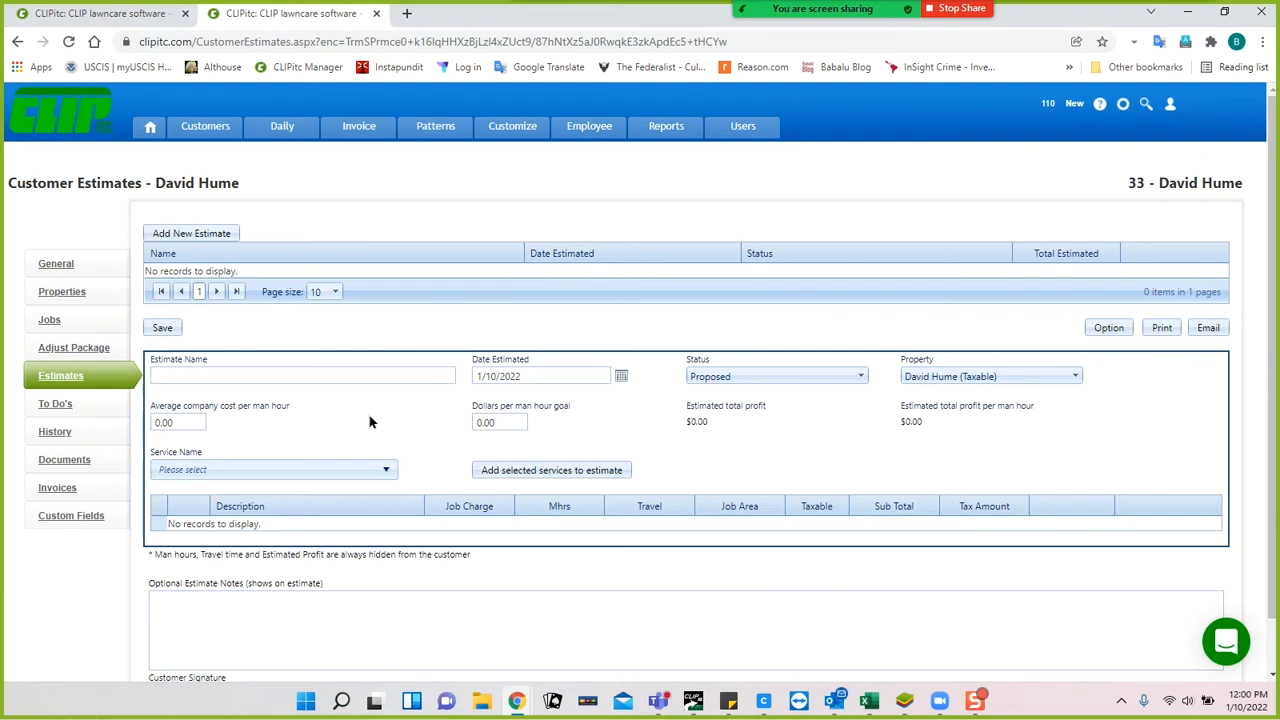
click(337, 376)
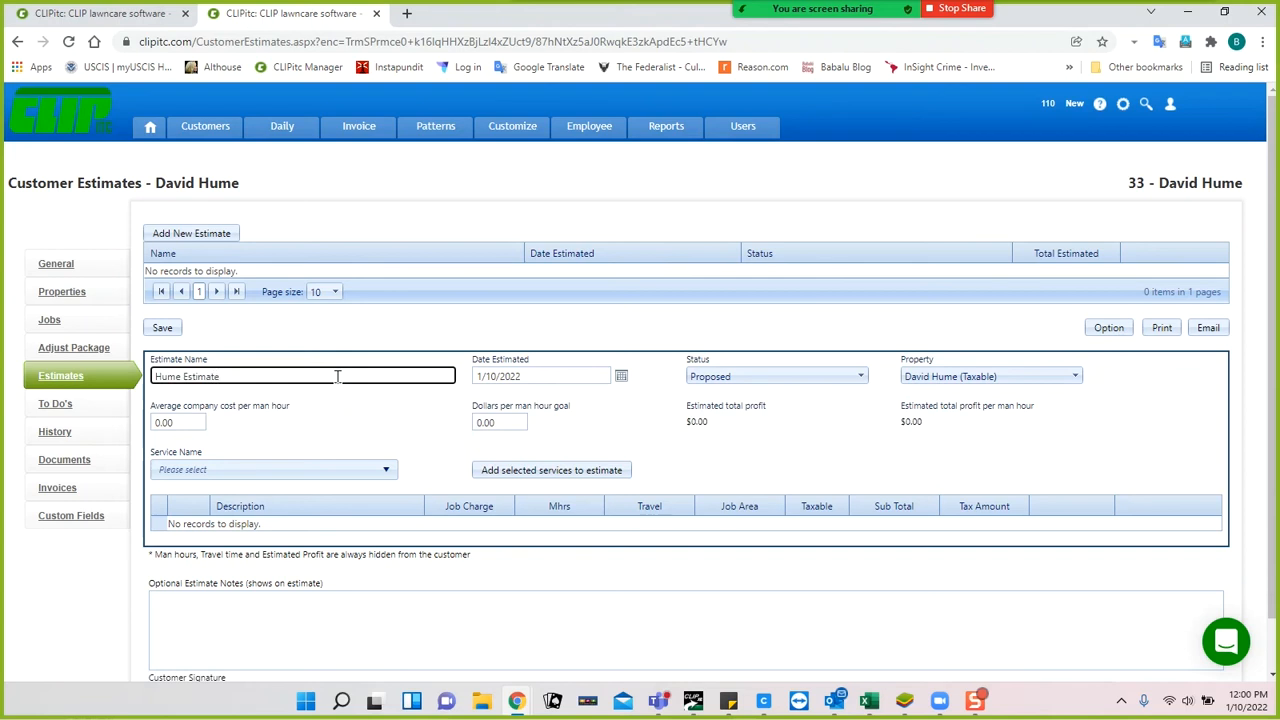
click(287, 470)
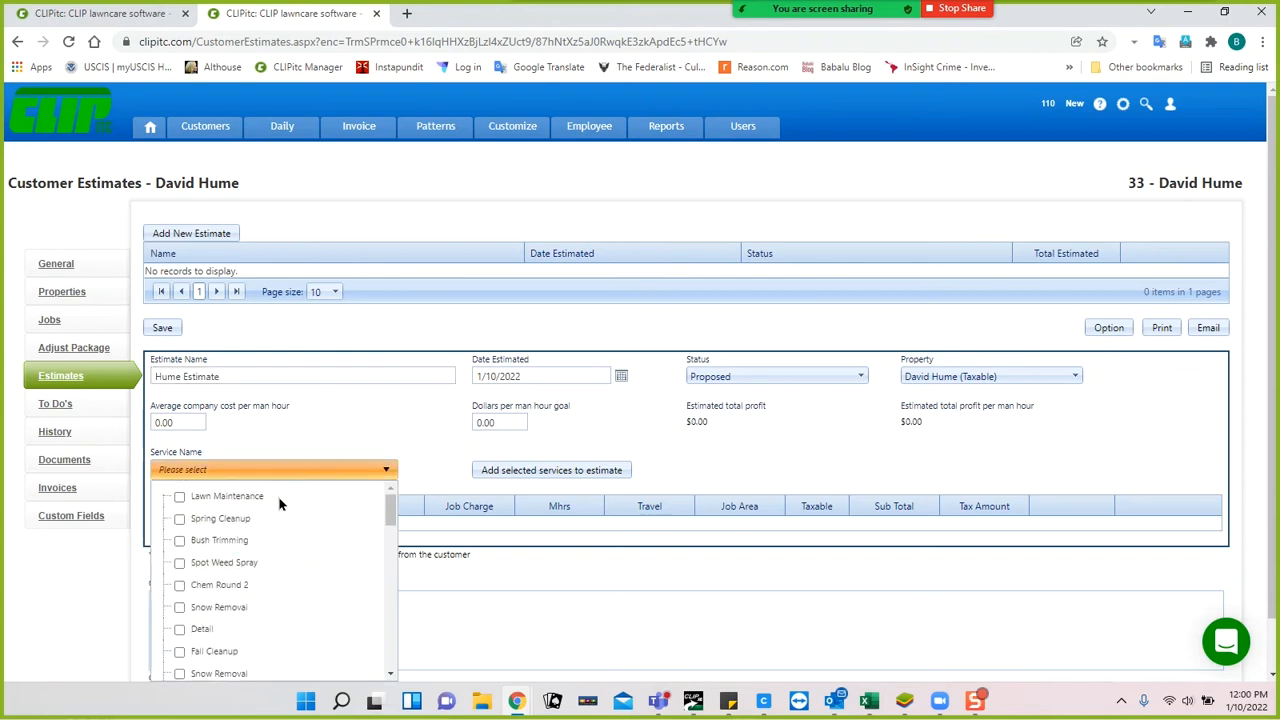
scroll(307, 537, down, 5)
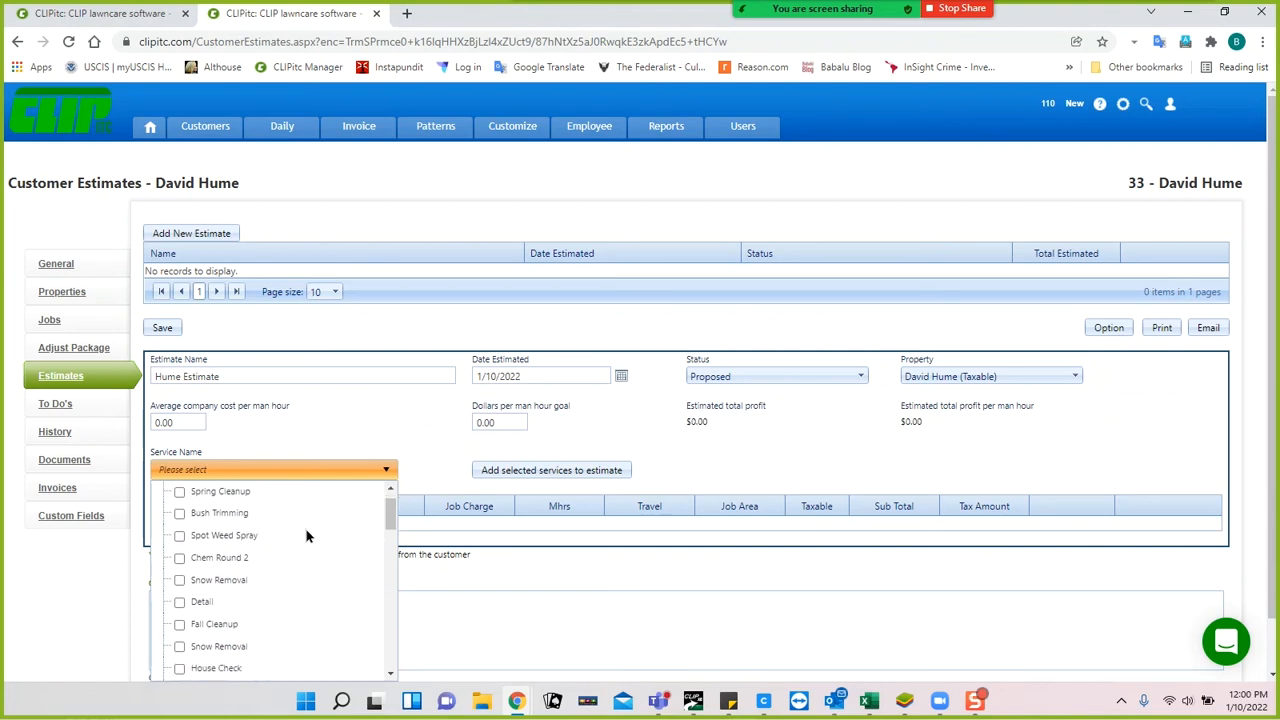
scroll(307, 537, down, 5)
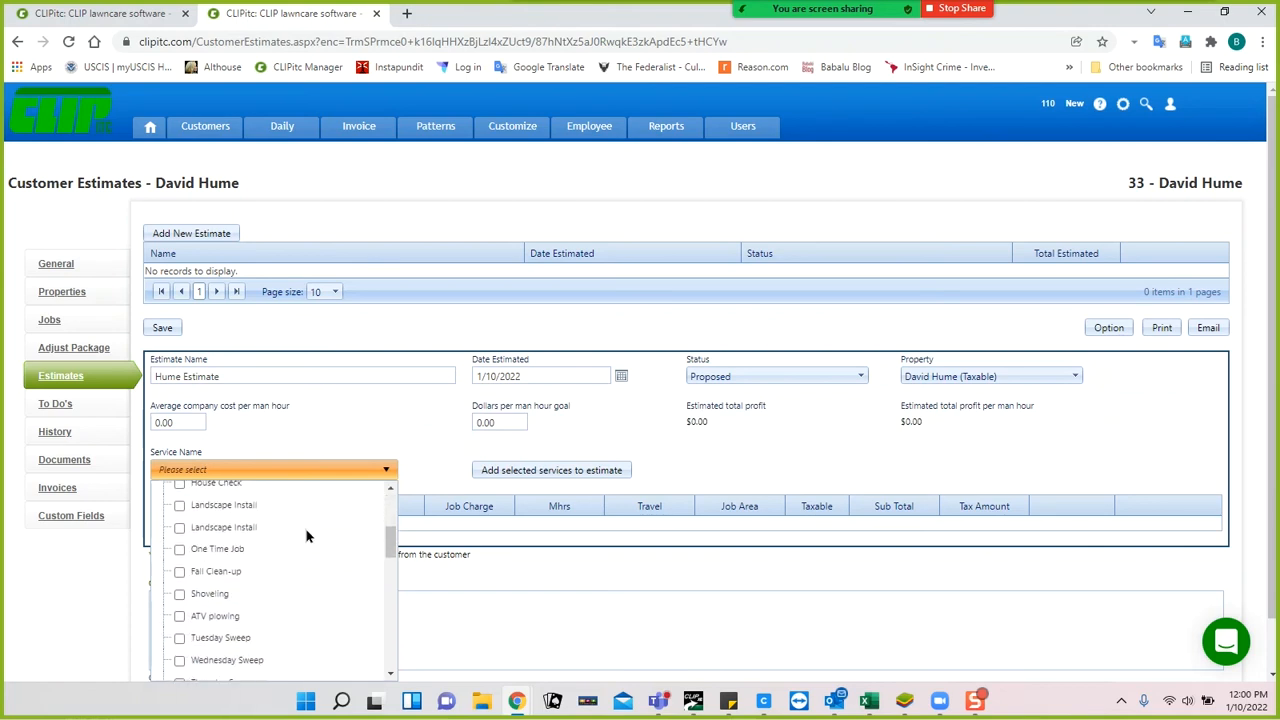
scroll(307, 537, down, 2)
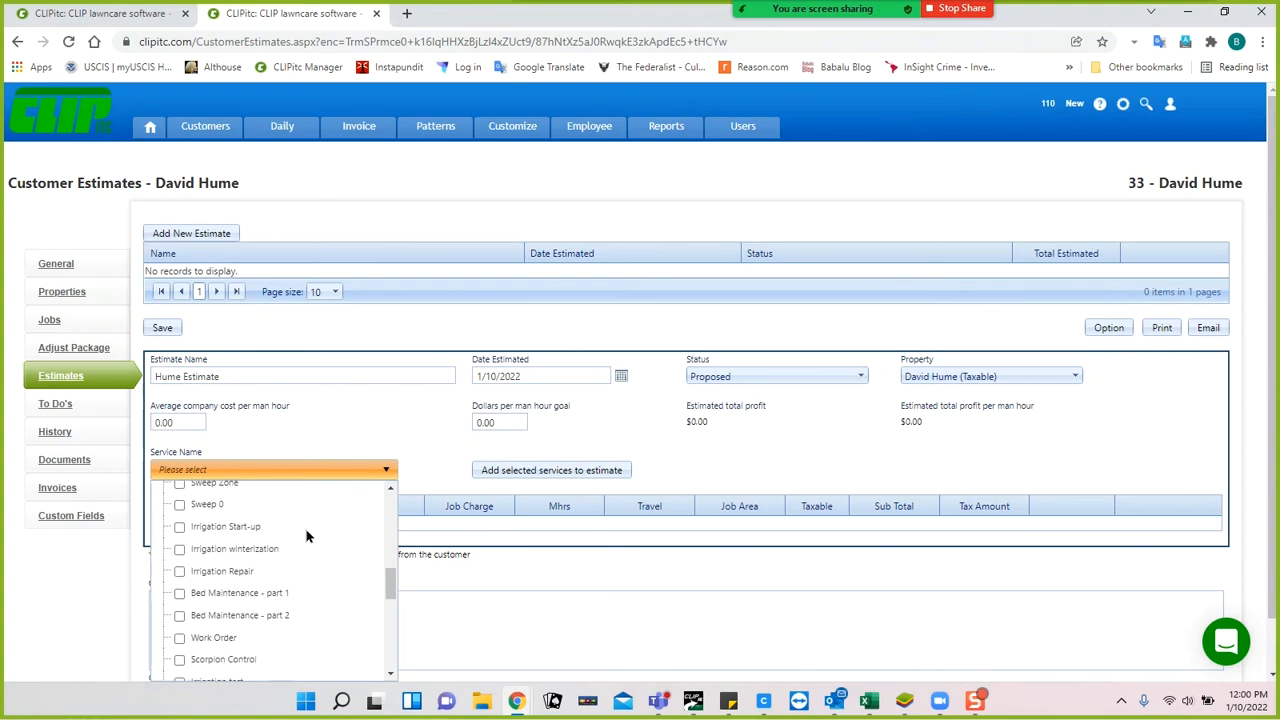
click(180, 528)
click(179, 549)
click(180, 573)
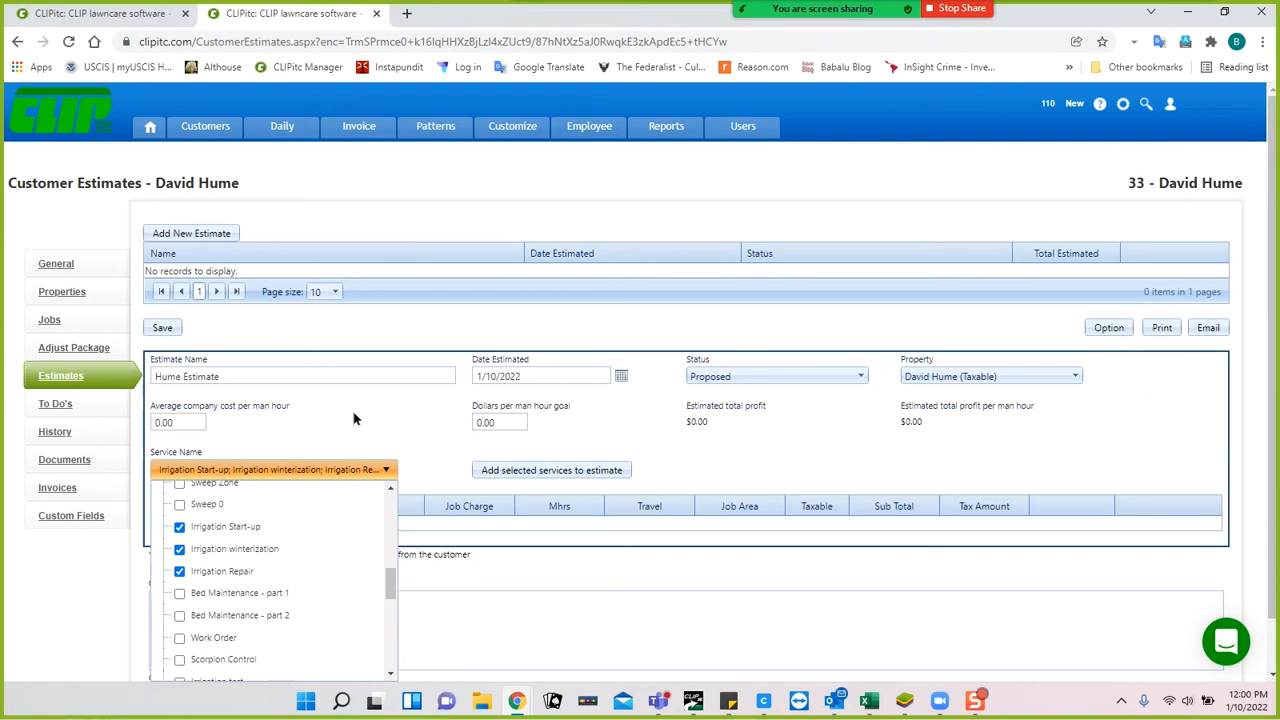
click(557, 474)
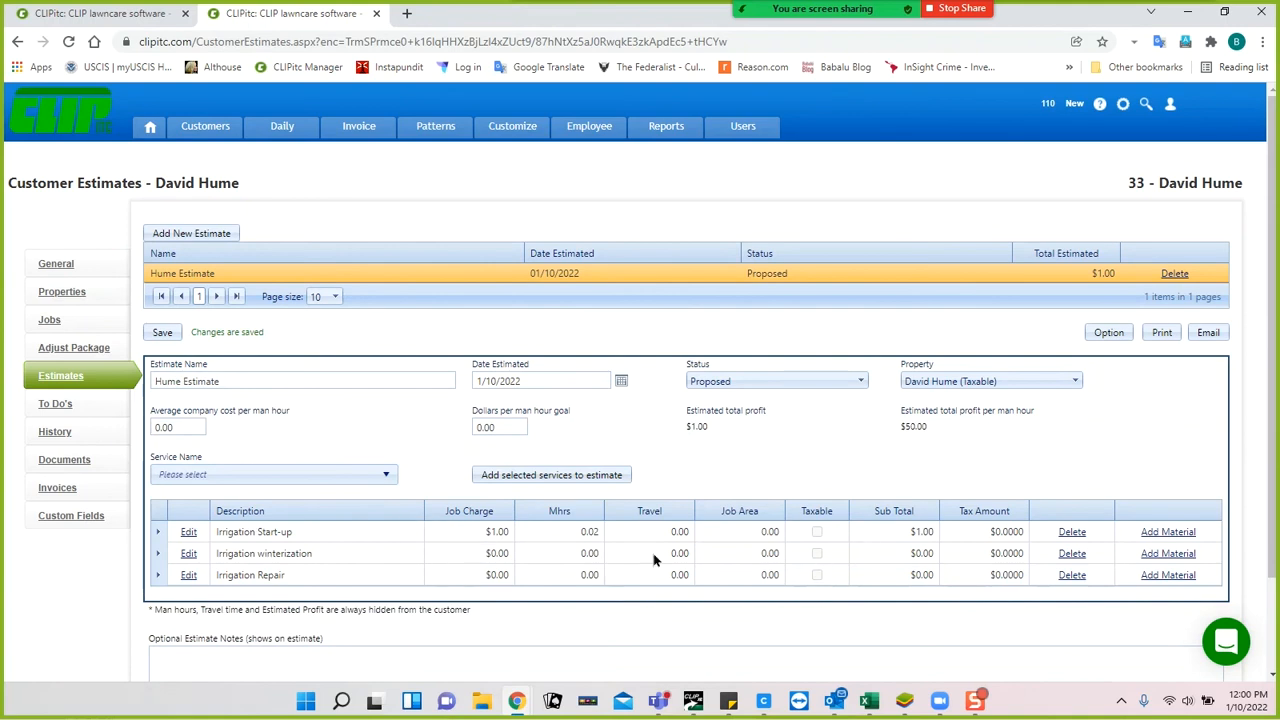
Set the Irrigation Start-up line to a $75.00 charge, 1 man hour, taxable.
click(188, 534)
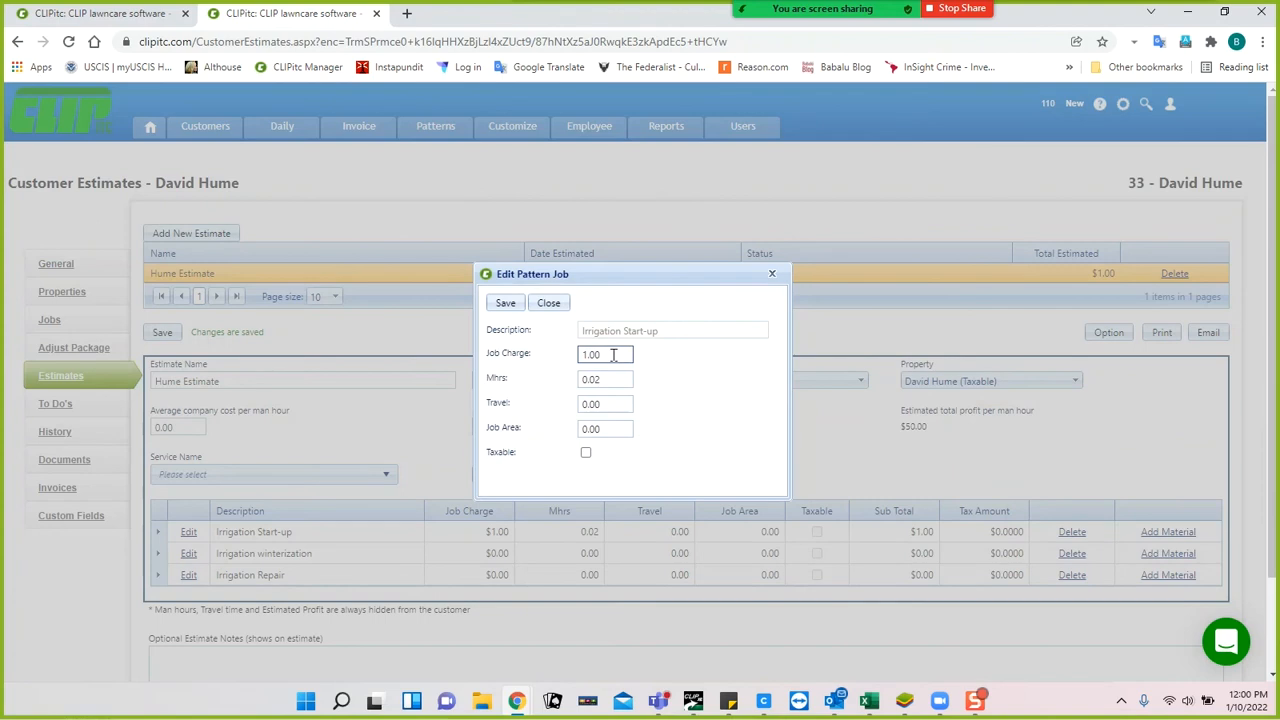
click(614, 355)
text(75.00)
click(608, 378)
text(1)
click(706, 404)
click(614, 428)
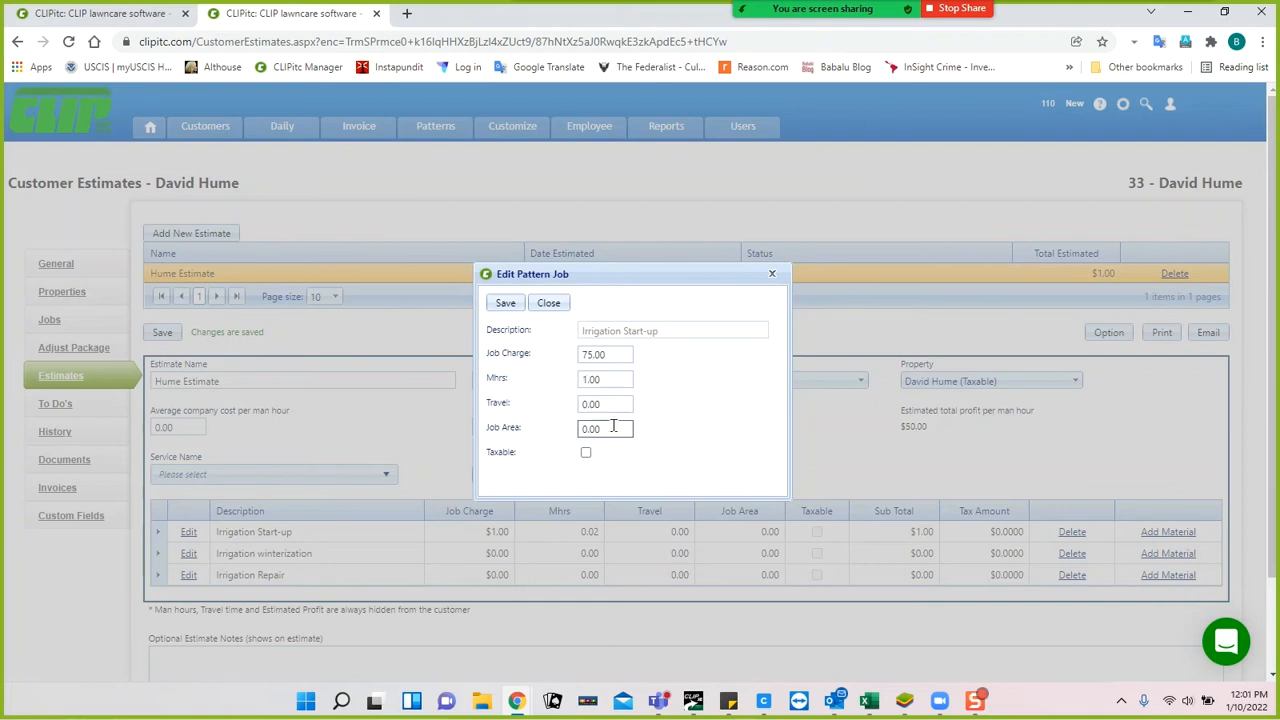
click(585, 452)
click(506, 304)
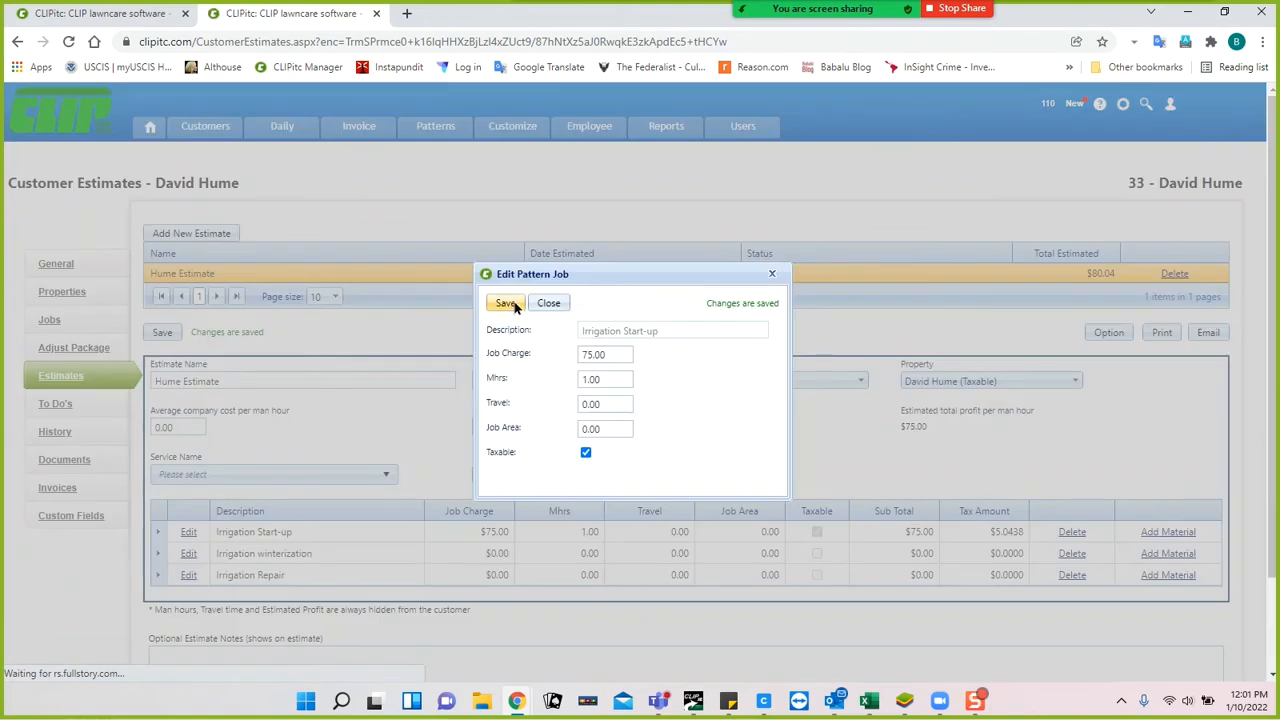
click(546, 305)
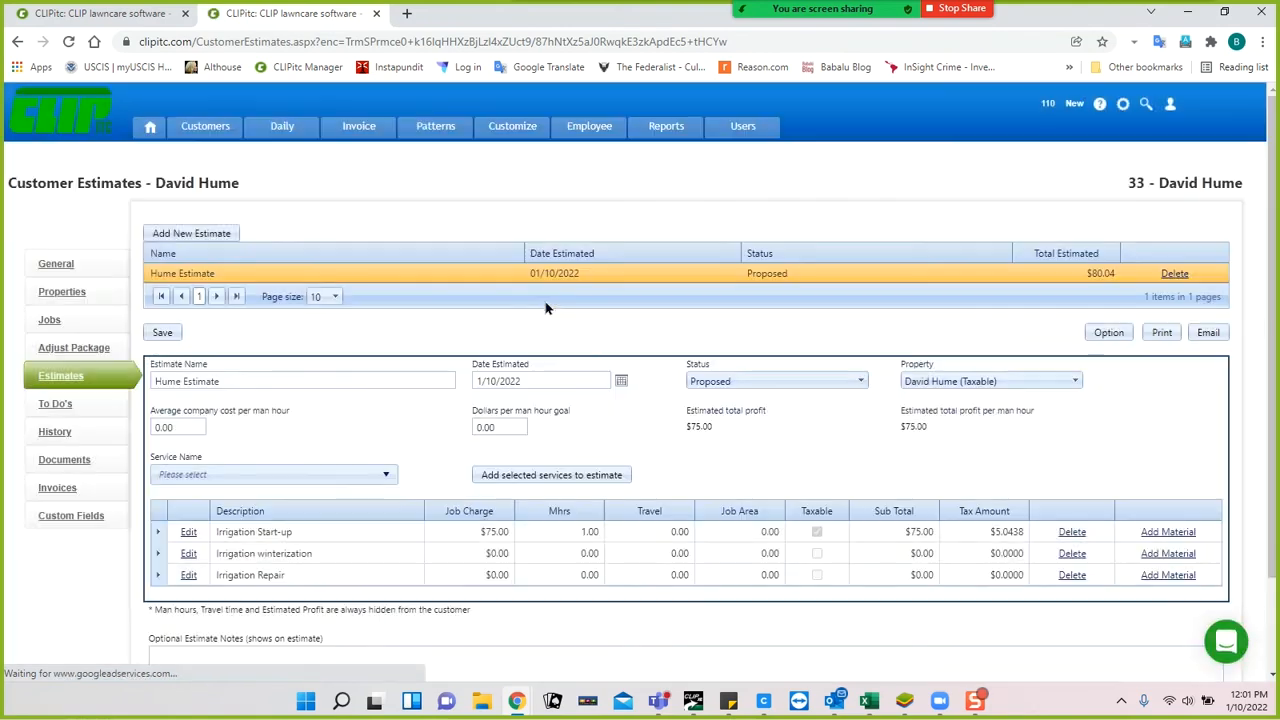
Set the Irrigation winterization line to a $110.00 charge, 1.00 man hour, taxable.
click(187, 555)
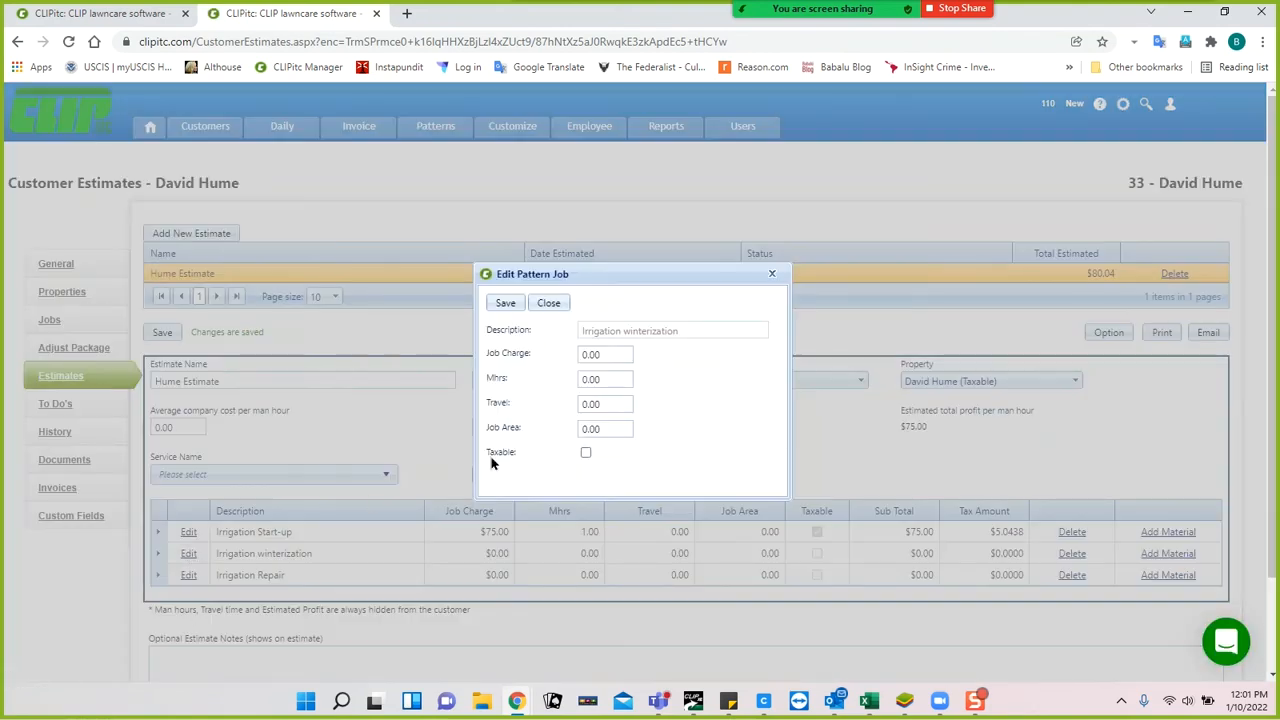
click(617, 355)
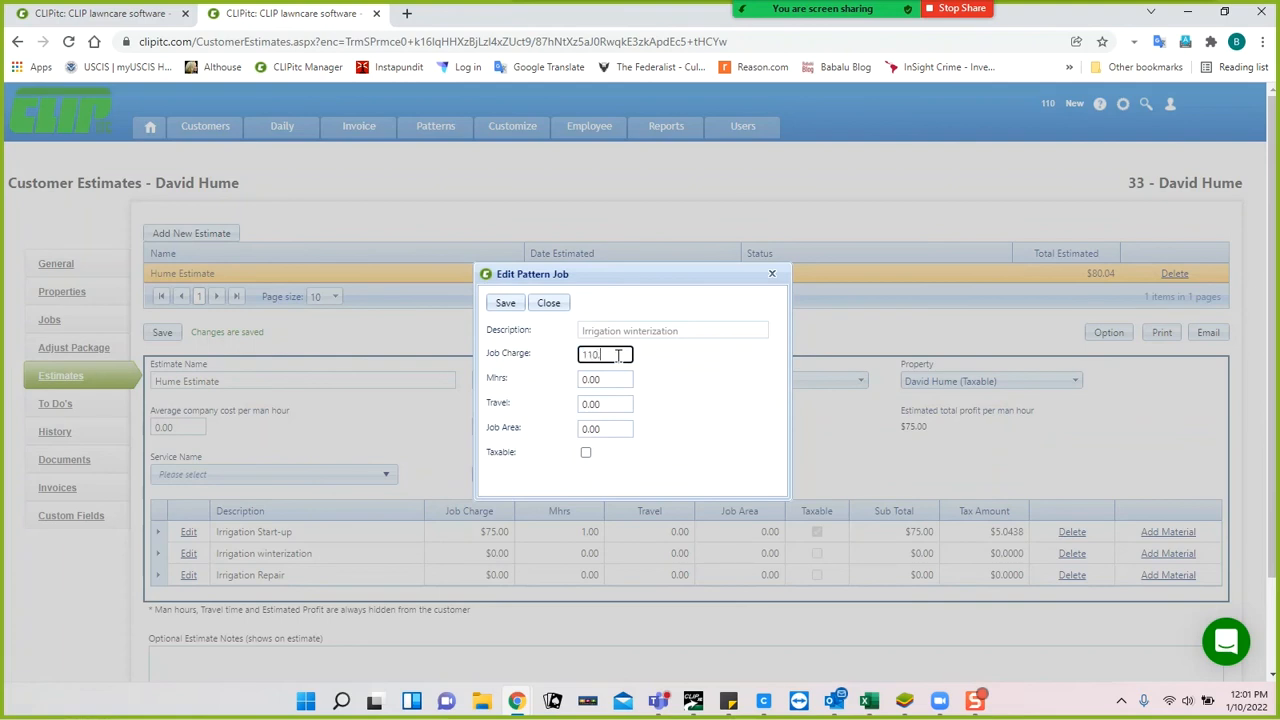
click(619, 377)
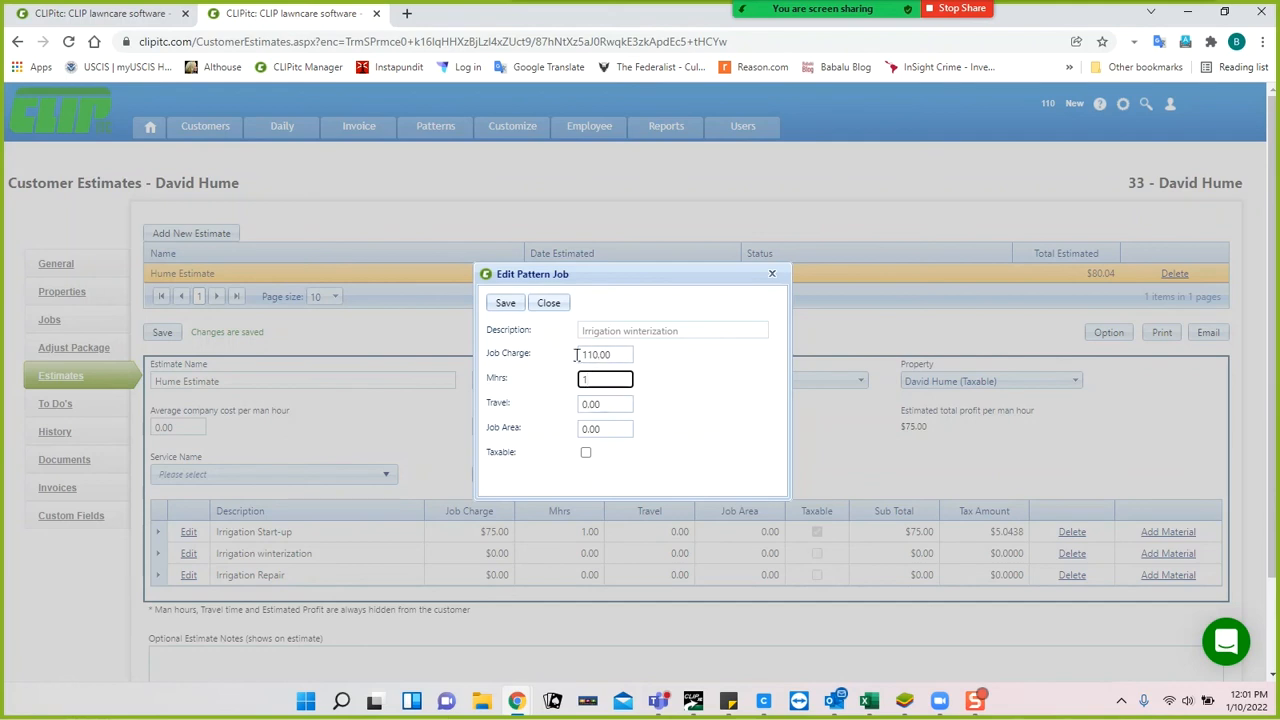
click(585, 452)
click(503, 302)
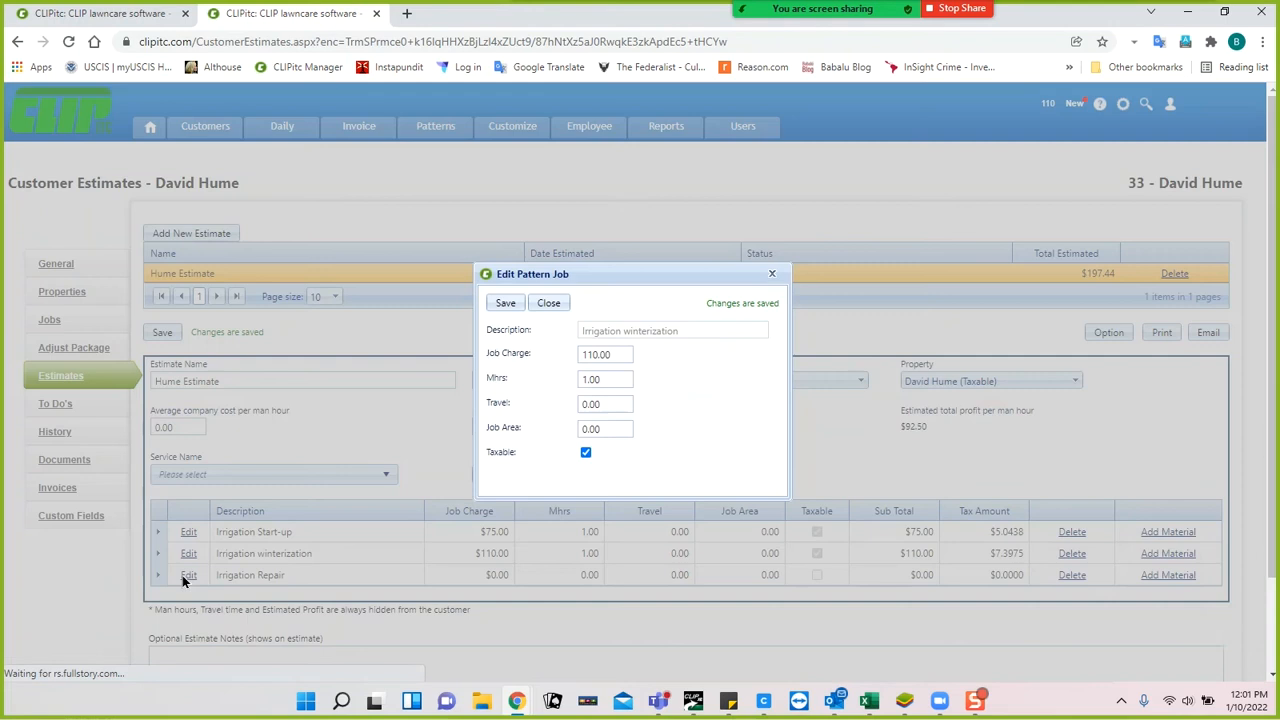
click(549, 303)
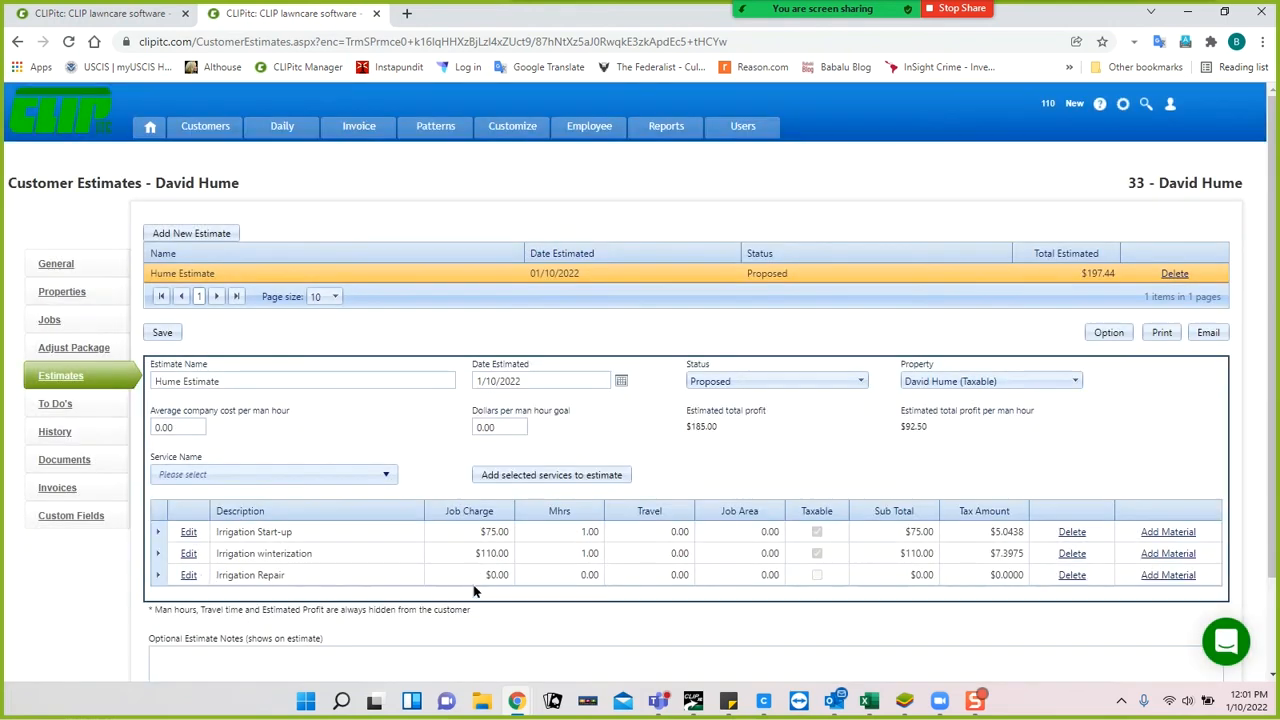
Set the Irrigation Repair line's job charge to $50.00.
click(189, 576)
click(610, 353)
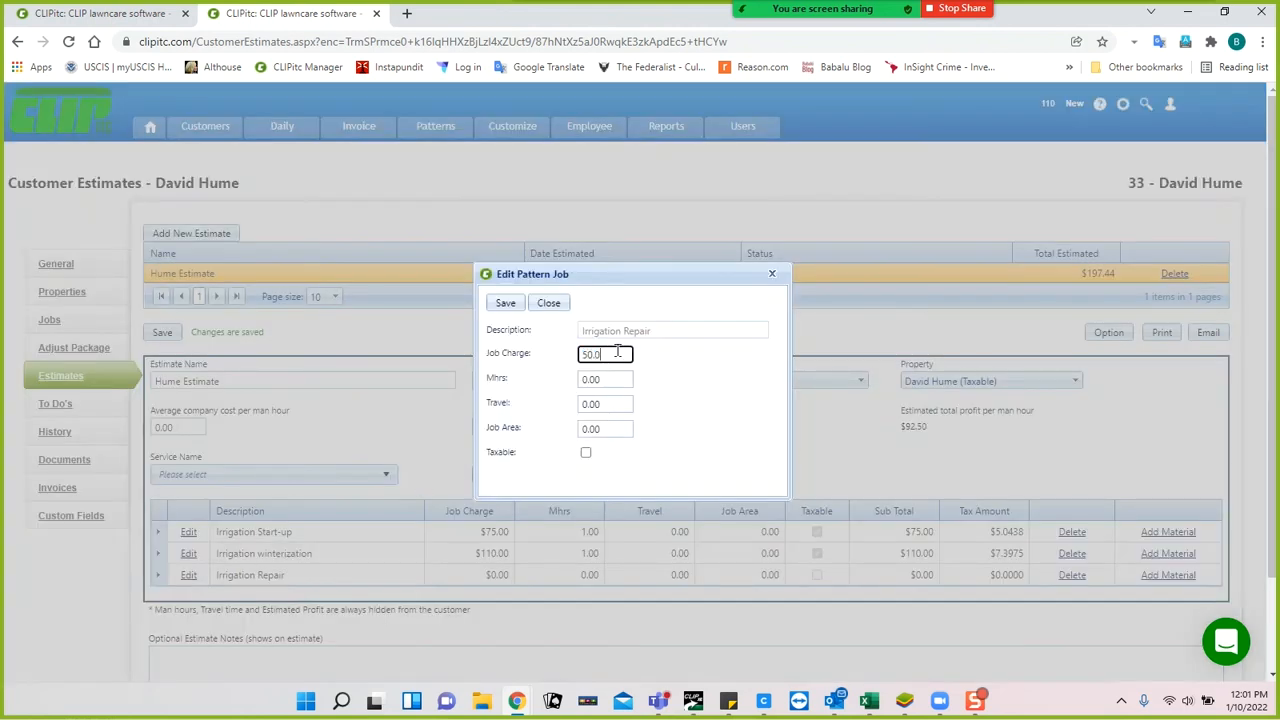
click(505, 303)
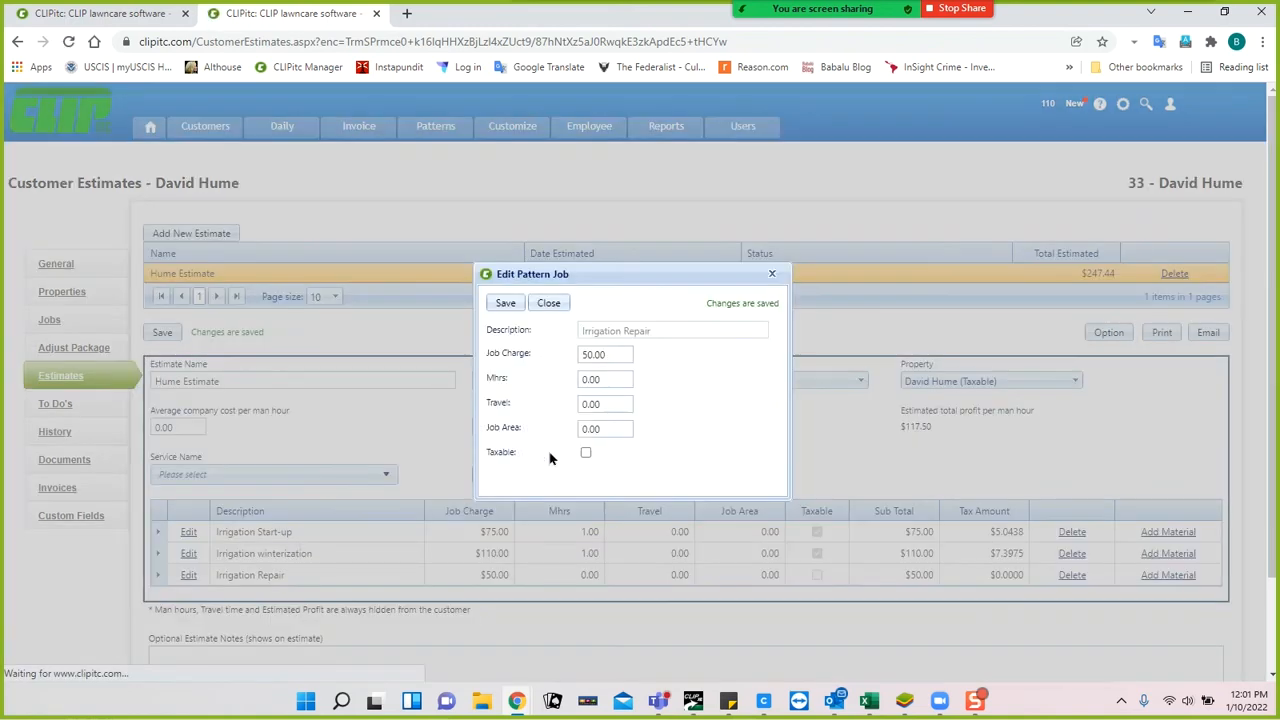
click(556, 304)
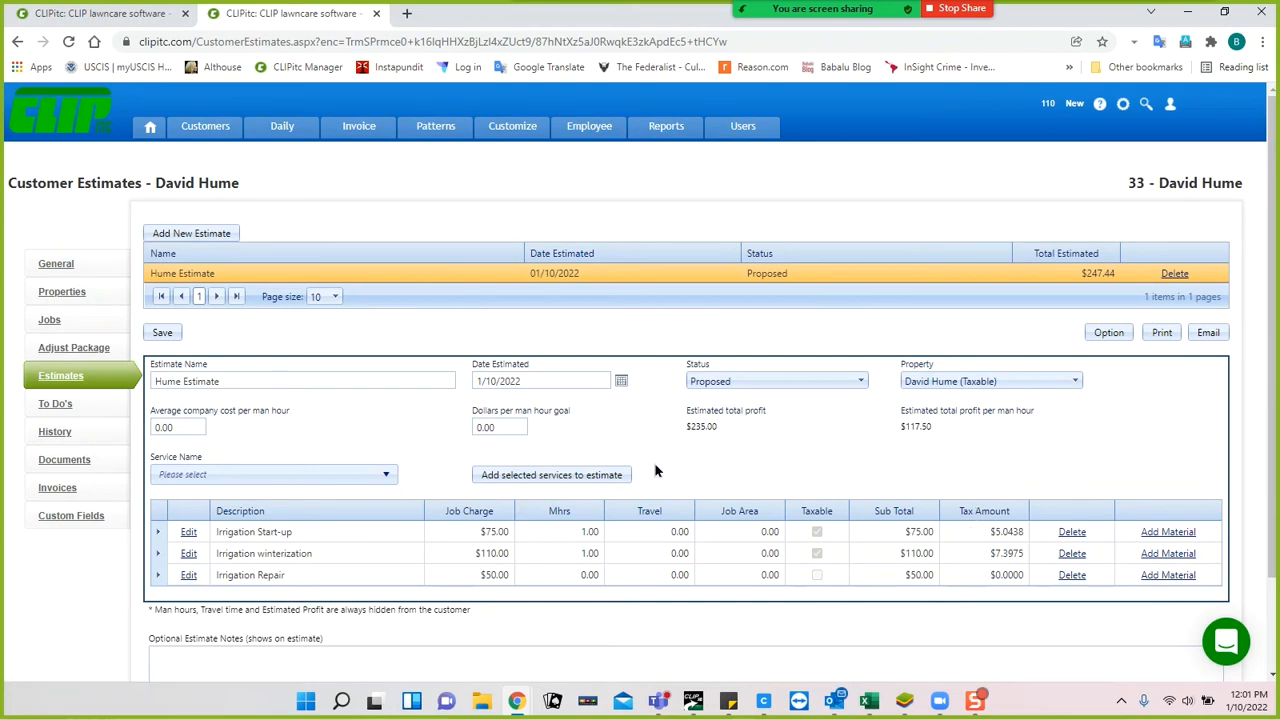
Set the average company cost per man hour and save the estimate, giving $180.00 estimated profit.
click(188, 423)
key(Tab)
key(Tab)
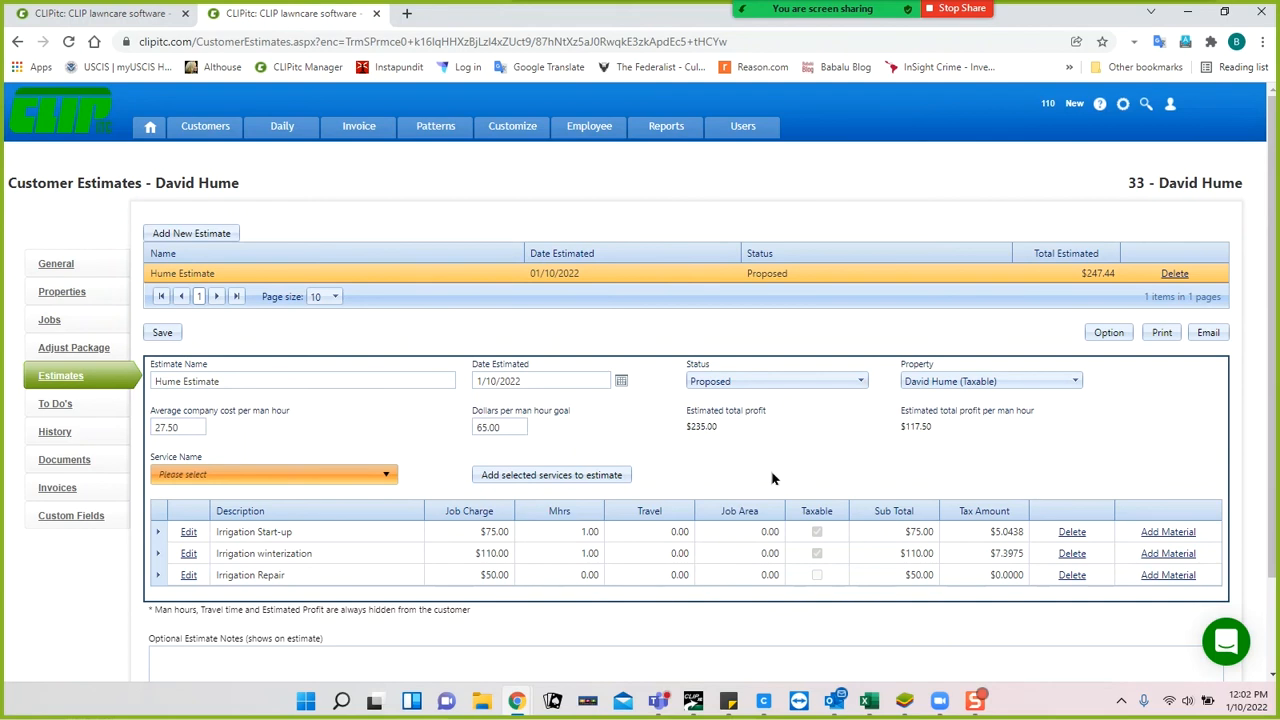
click(162, 332)
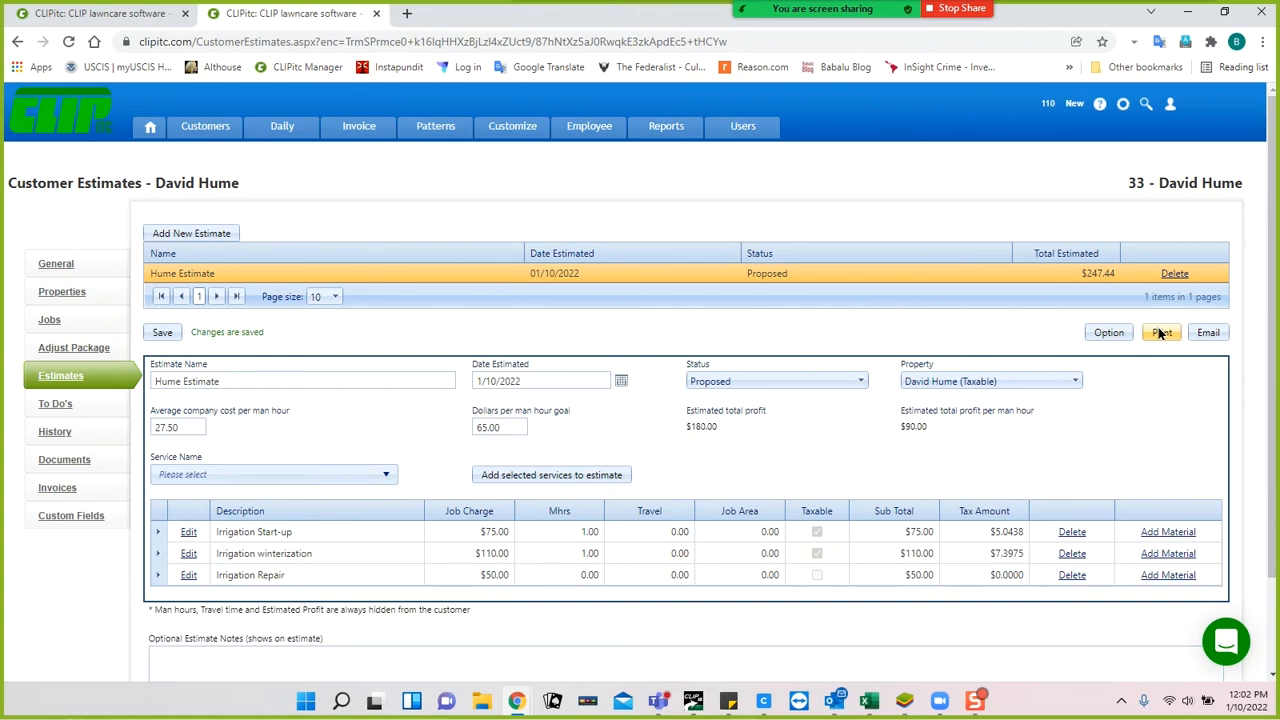
click(1115, 332)
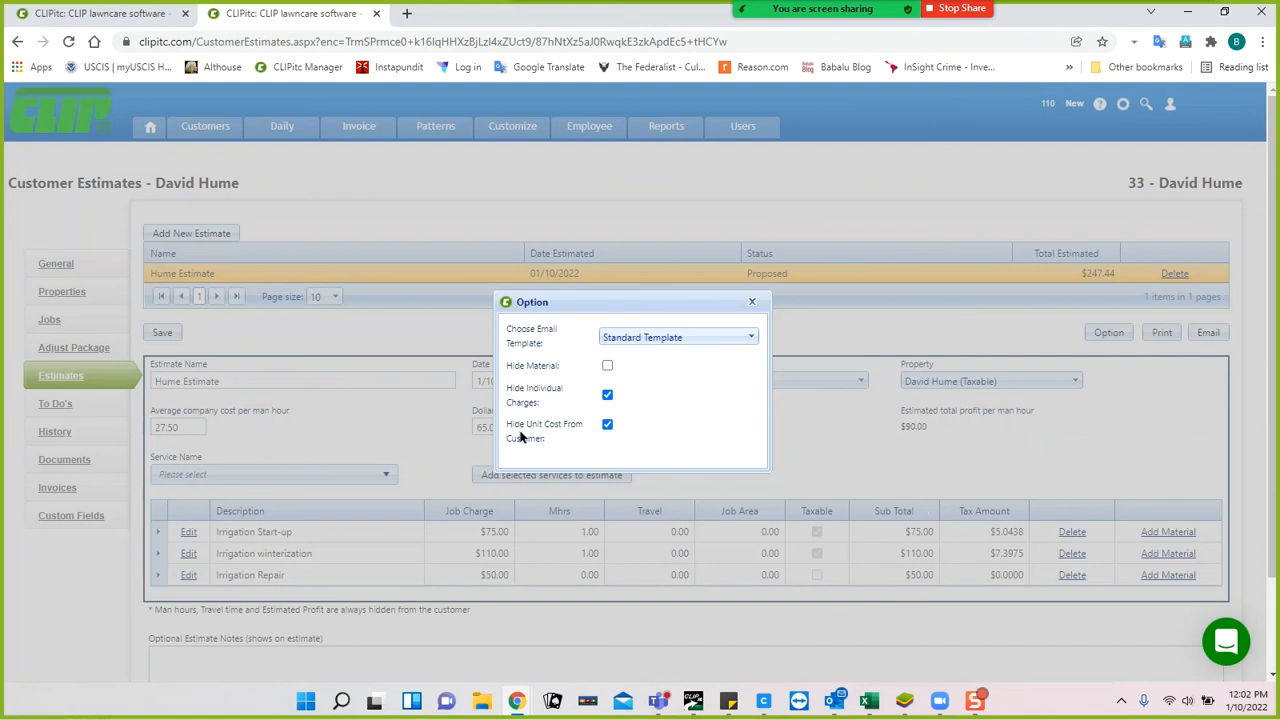
Uncheck Hide Unit Cost From Customer and Hide Individual Charges, keeping Standard Template as email template.
click(607, 424)
click(607, 394)
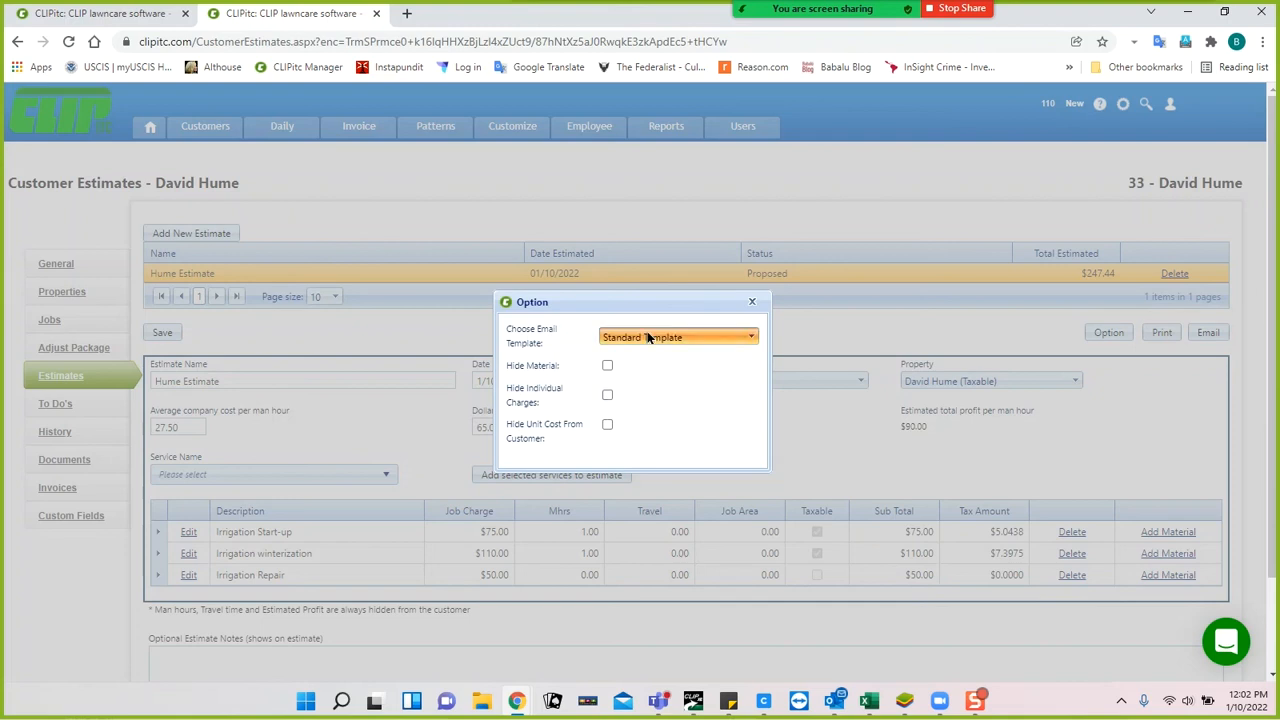
click(648, 338)
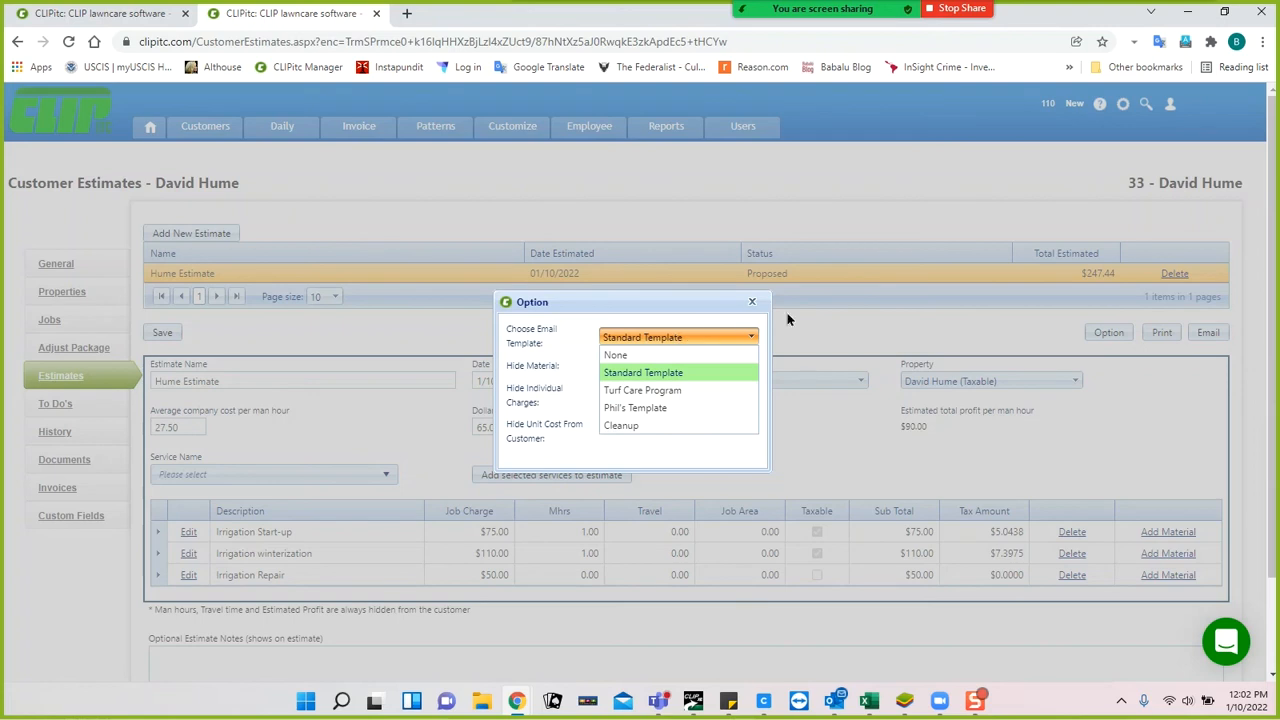
click(821, 323)
Save the estimate with its new options and open the customer-facing View Estimate page.
click(752, 301)
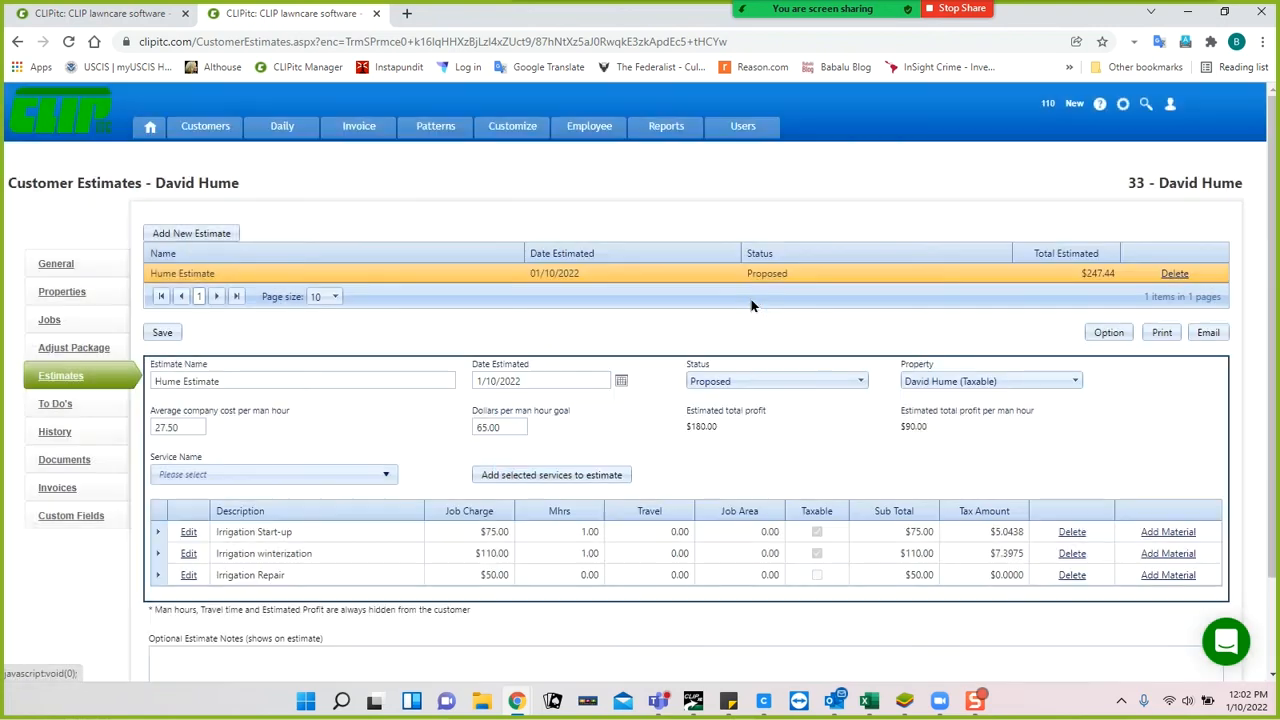
click(162, 332)
click(1161, 333)
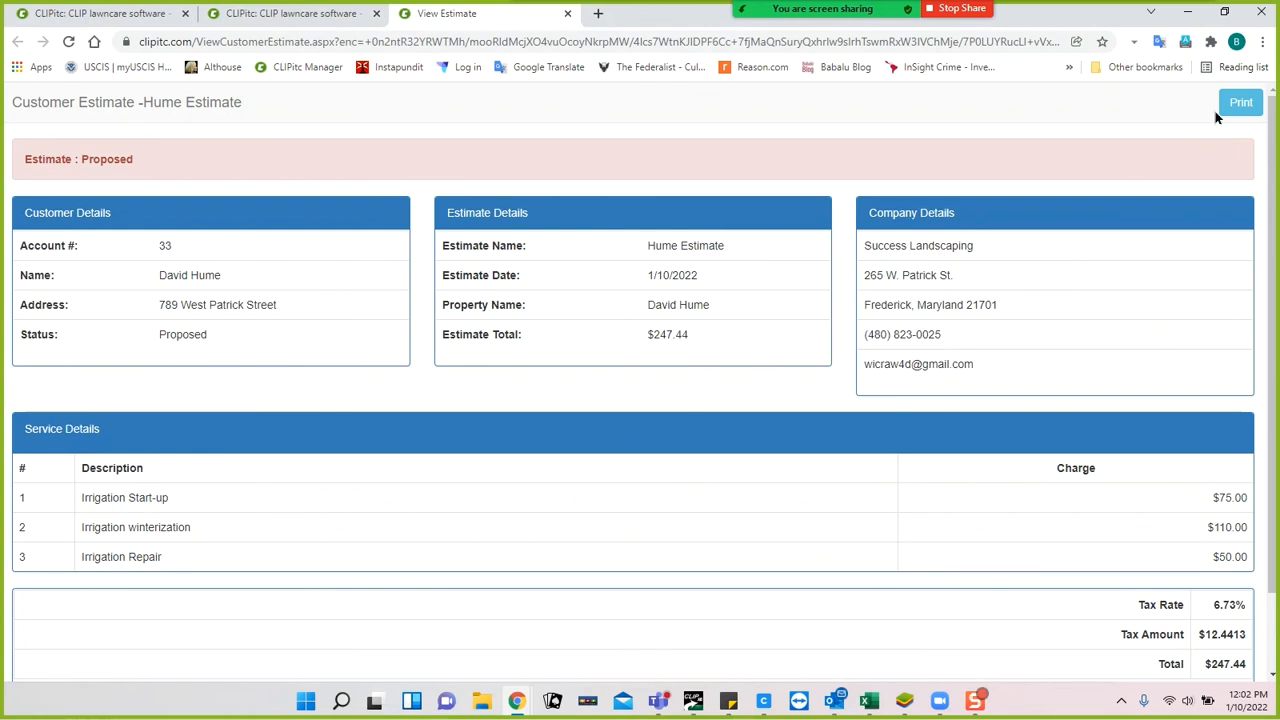
Preview printing the customer estimate, then cancel the print.
click(1240, 103)
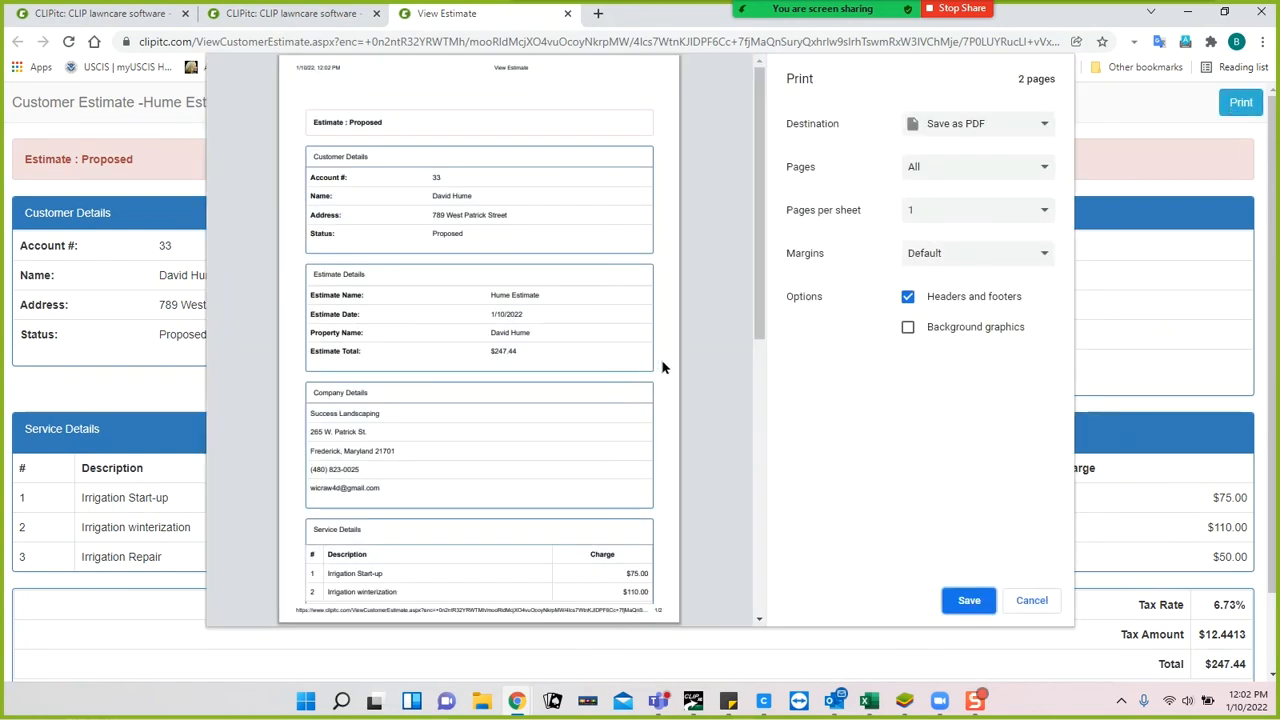
scroll(705, 335, down, 5)
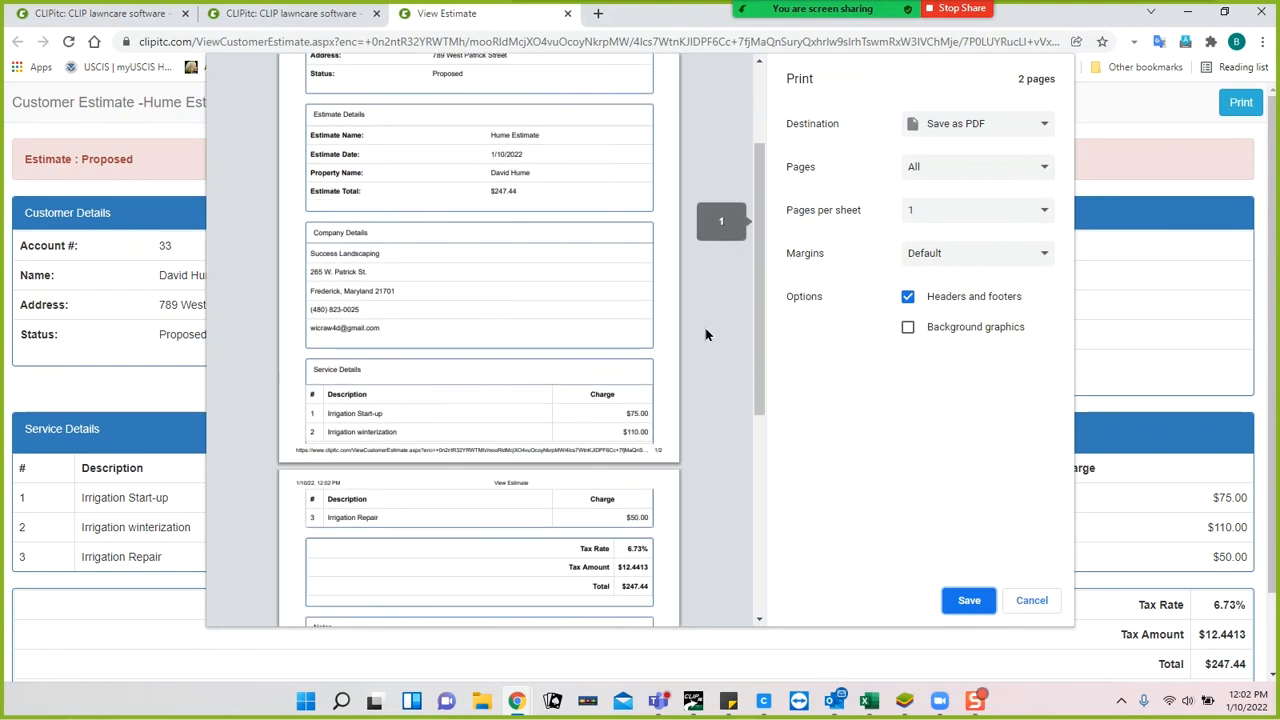
scroll(710, 443, down, 1)
scroll(704, 467, up, 1)
scroll(705, 467, up, 4)
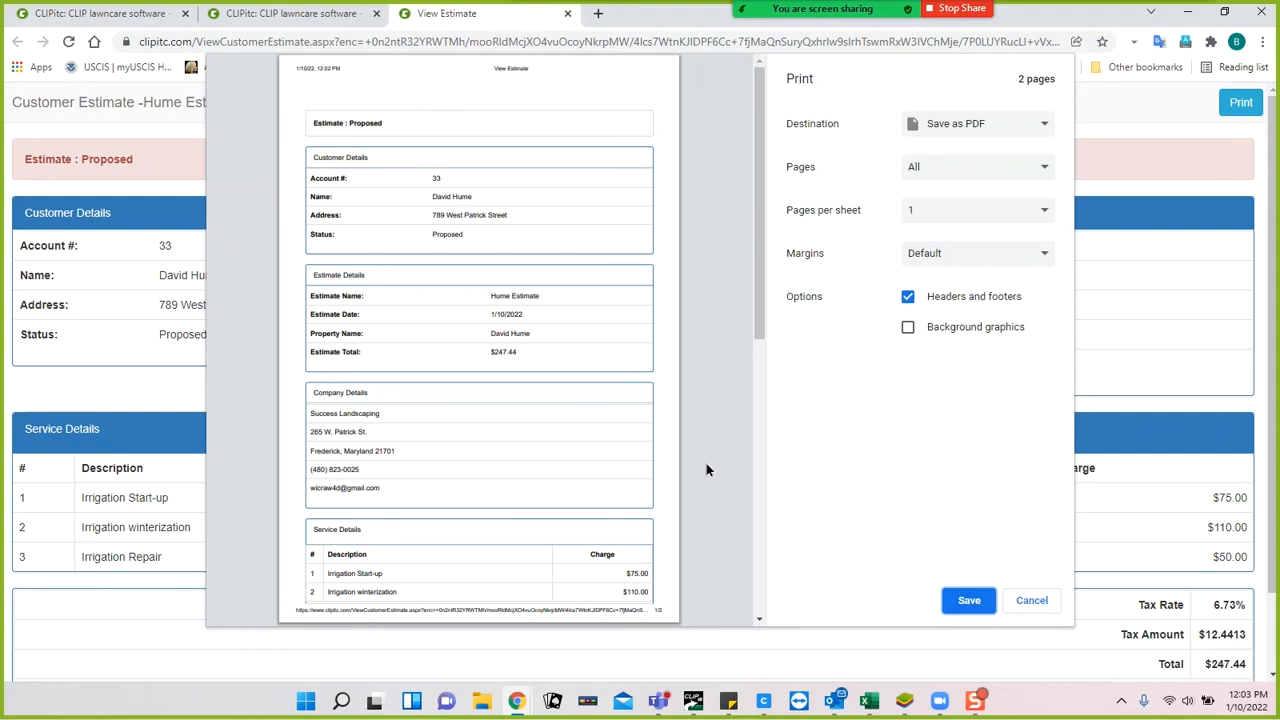
click(1022, 600)
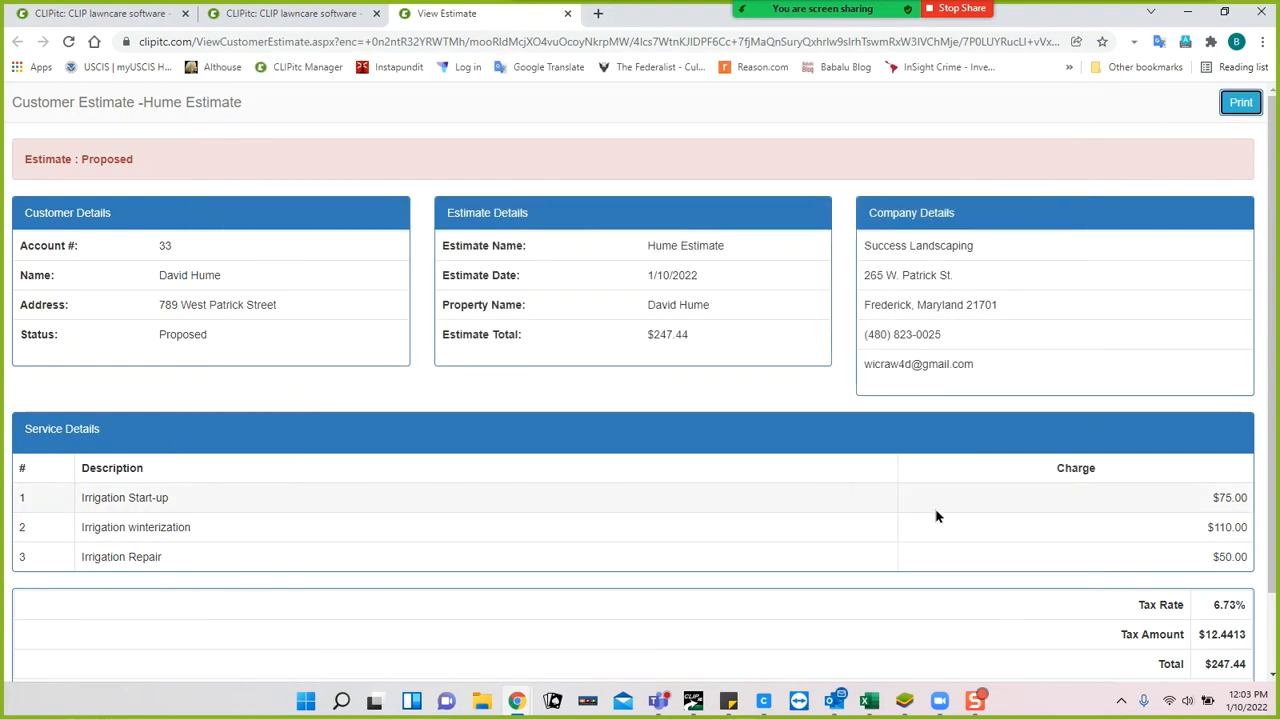
Close the View Estimate tab, review the dashboard's due to-do's, then return to the customer's estimates.
click(566, 13)
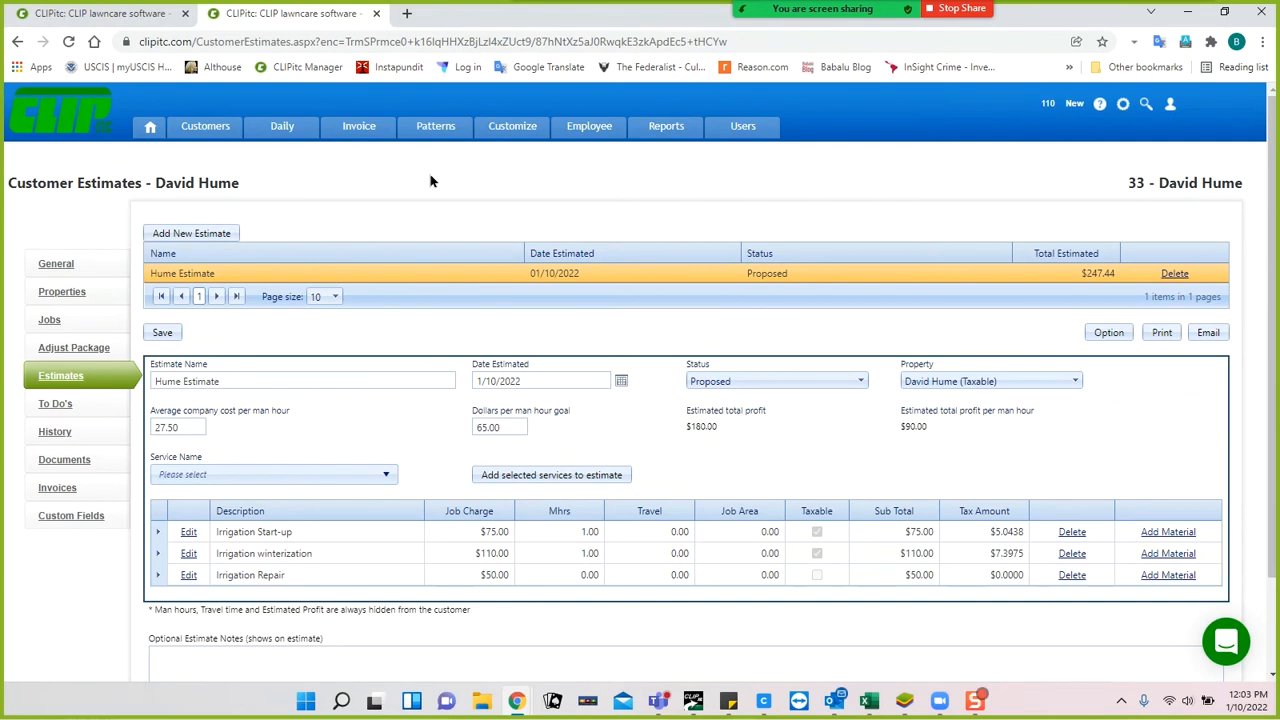
click(118, 13)
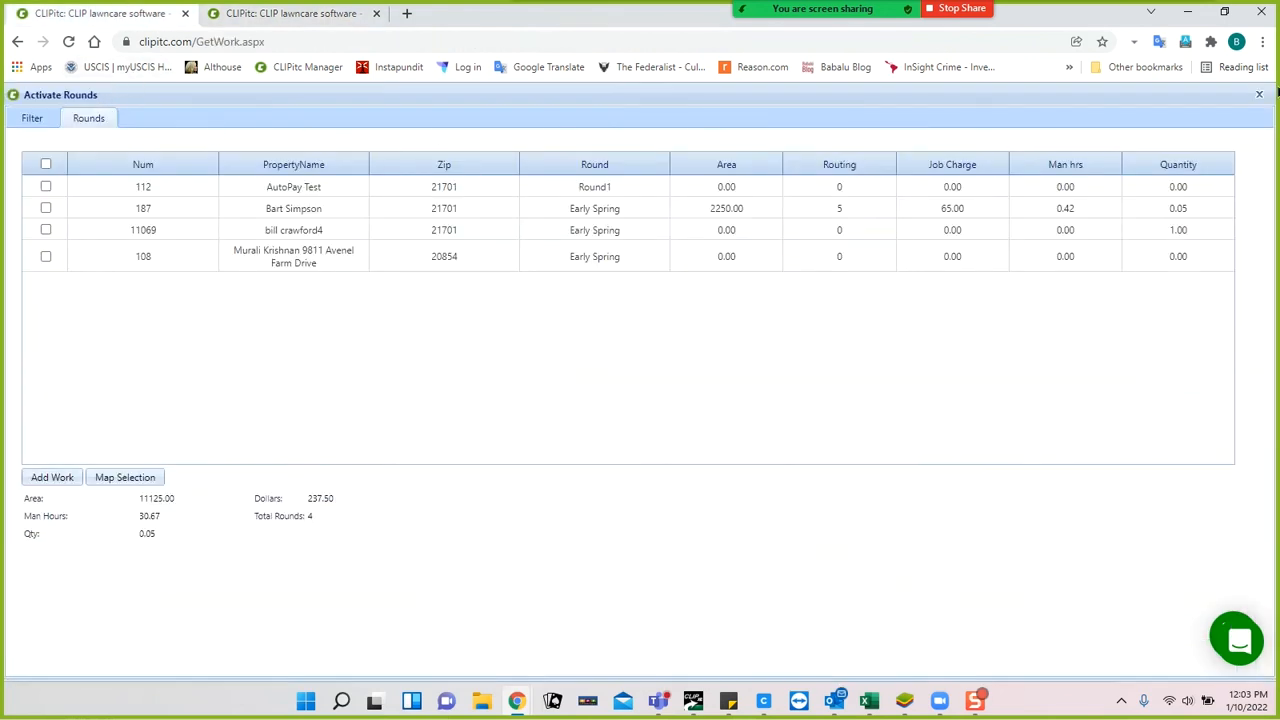
click(1258, 96)
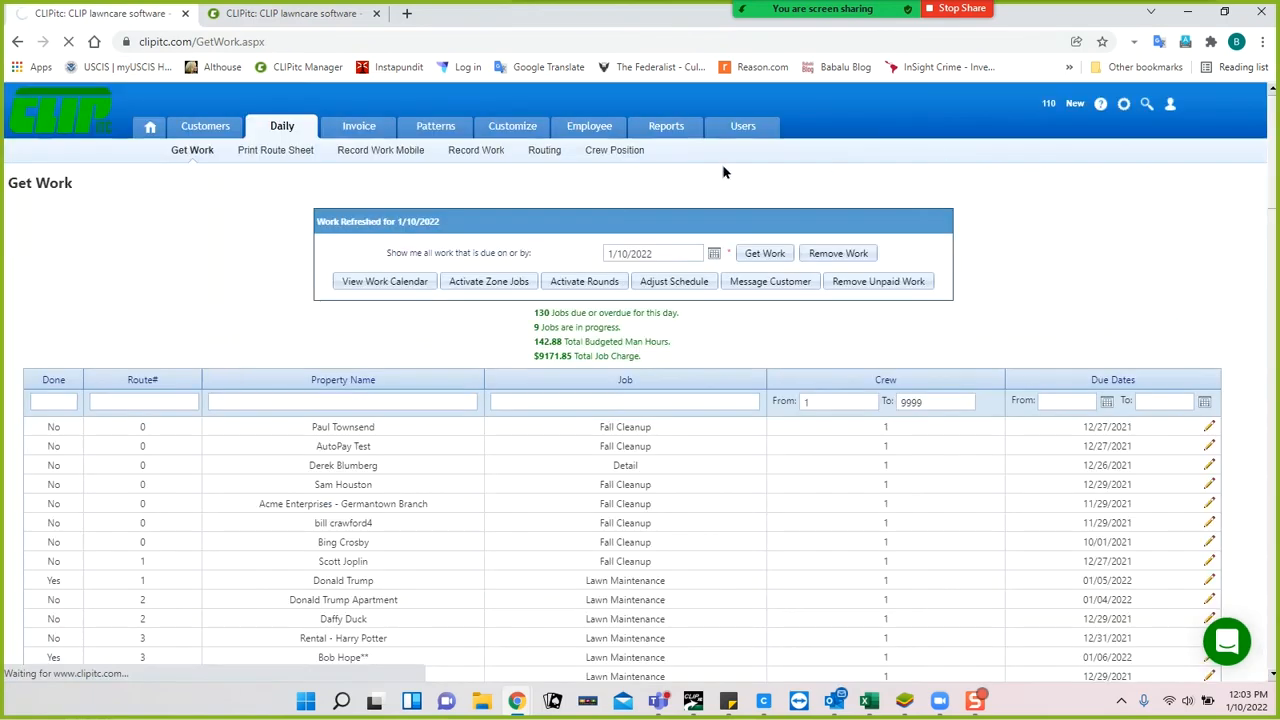
click(152, 129)
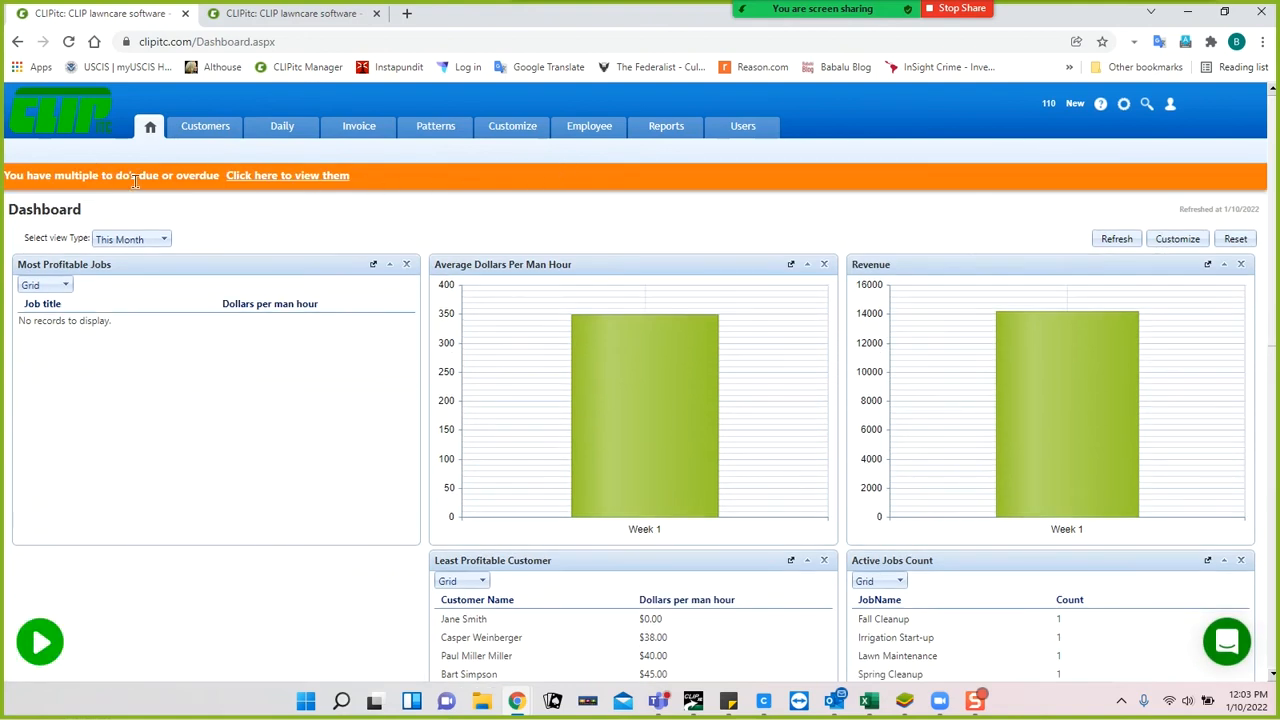
click(260, 177)
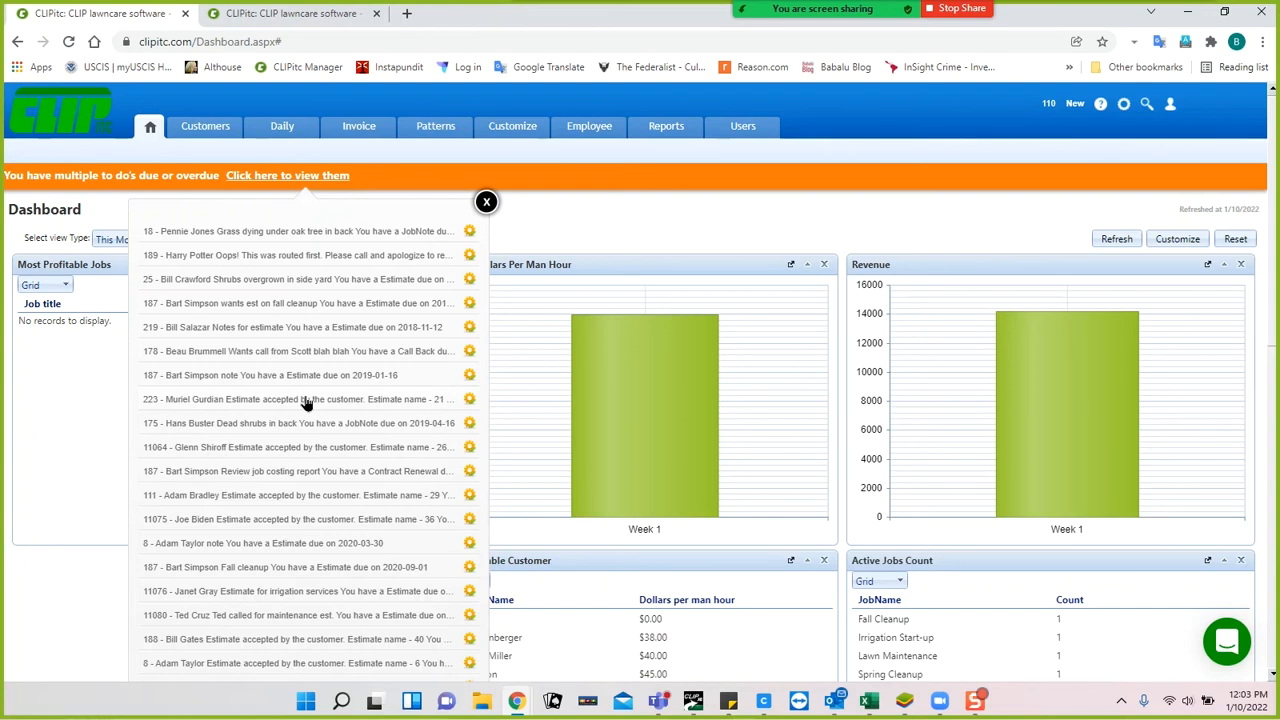
click(486, 202)
click(336, 18)
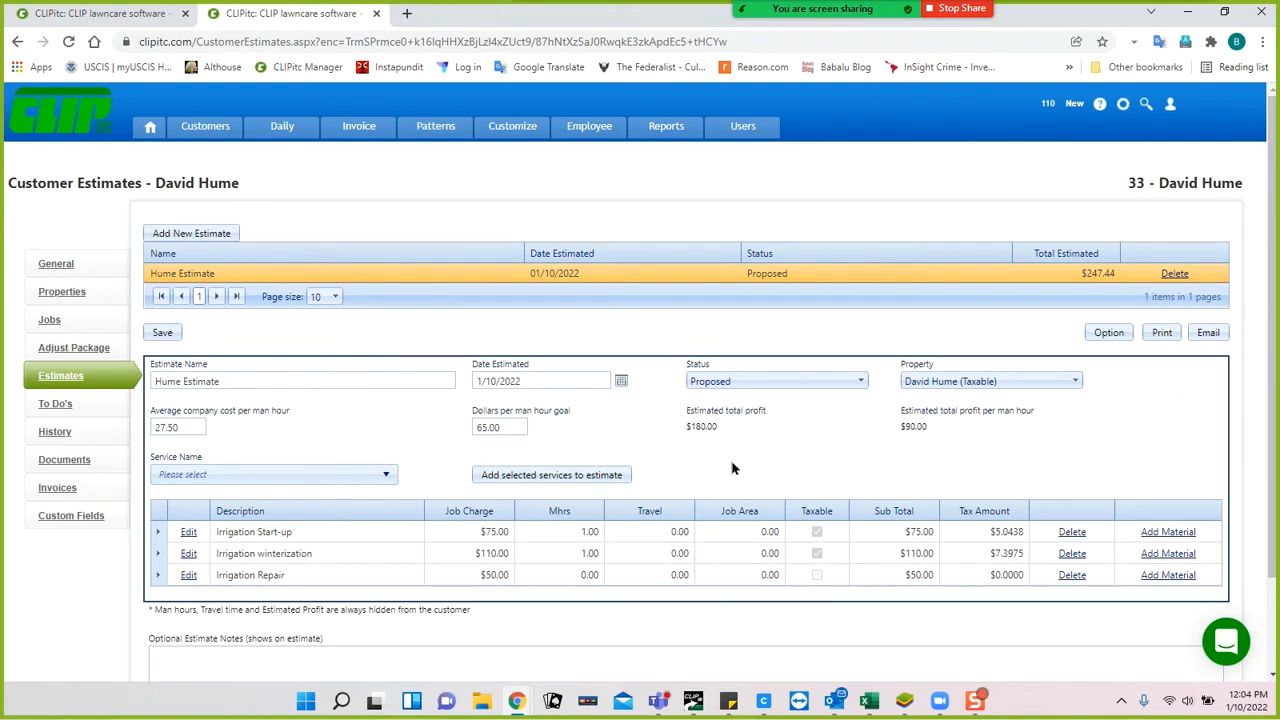
Add a Compliment task due January 20, 2022 with a note praising the crew member's work.
click(53, 405)
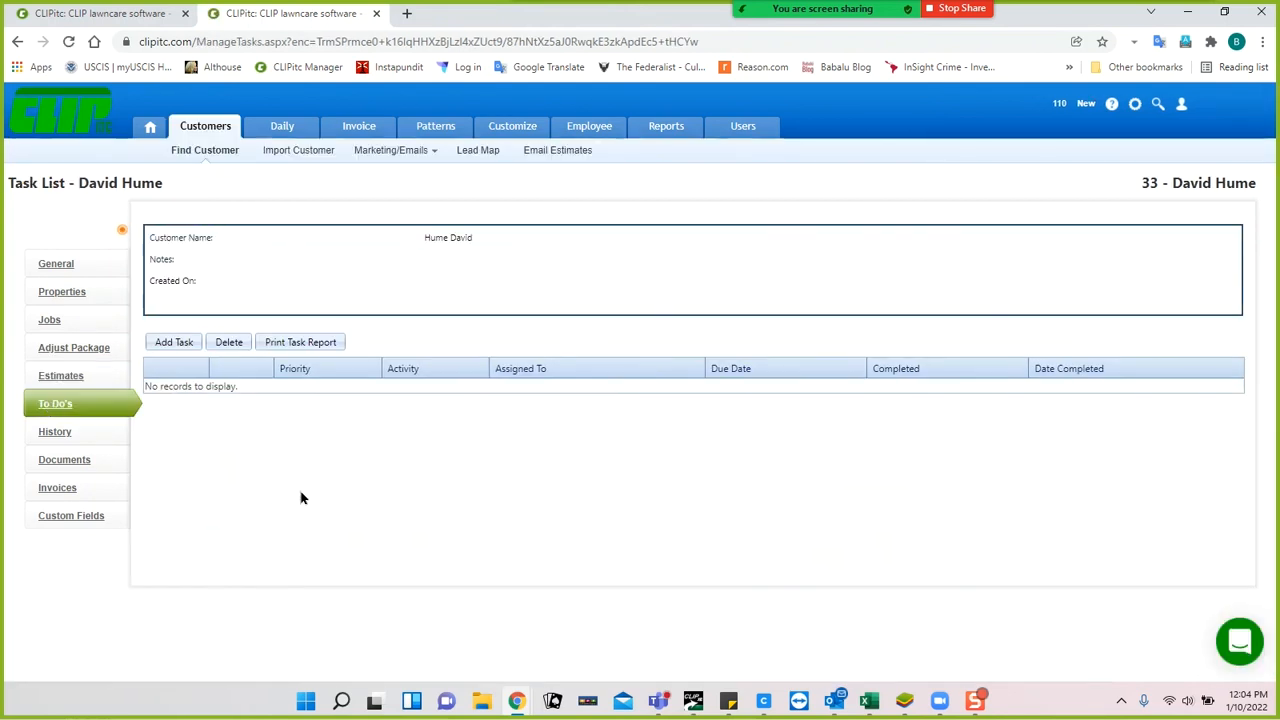
click(177, 343)
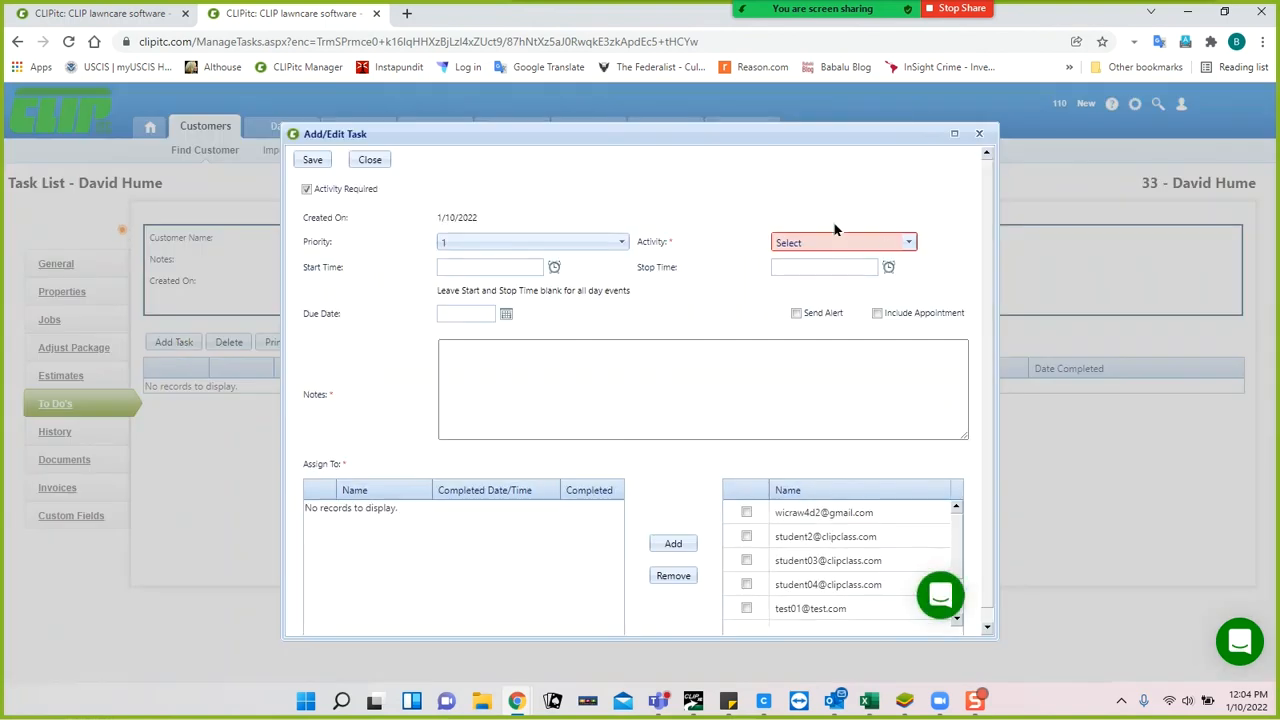
click(907, 245)
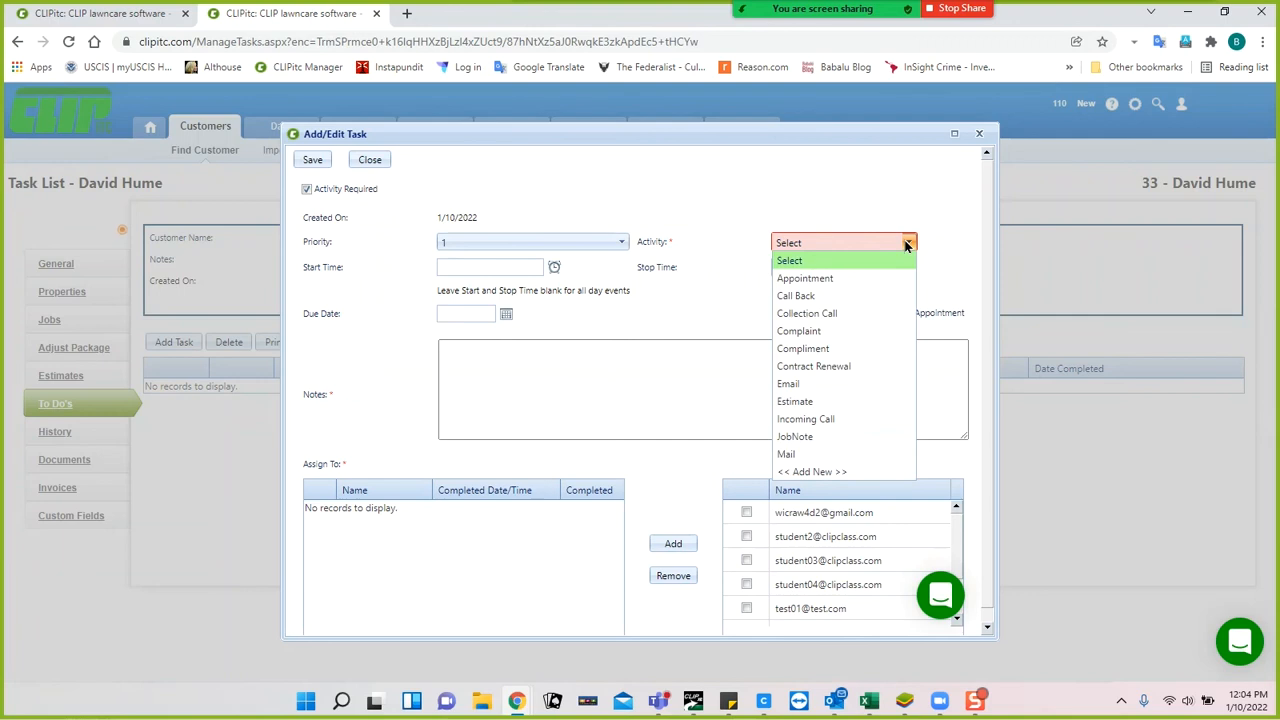
click(810, 350)
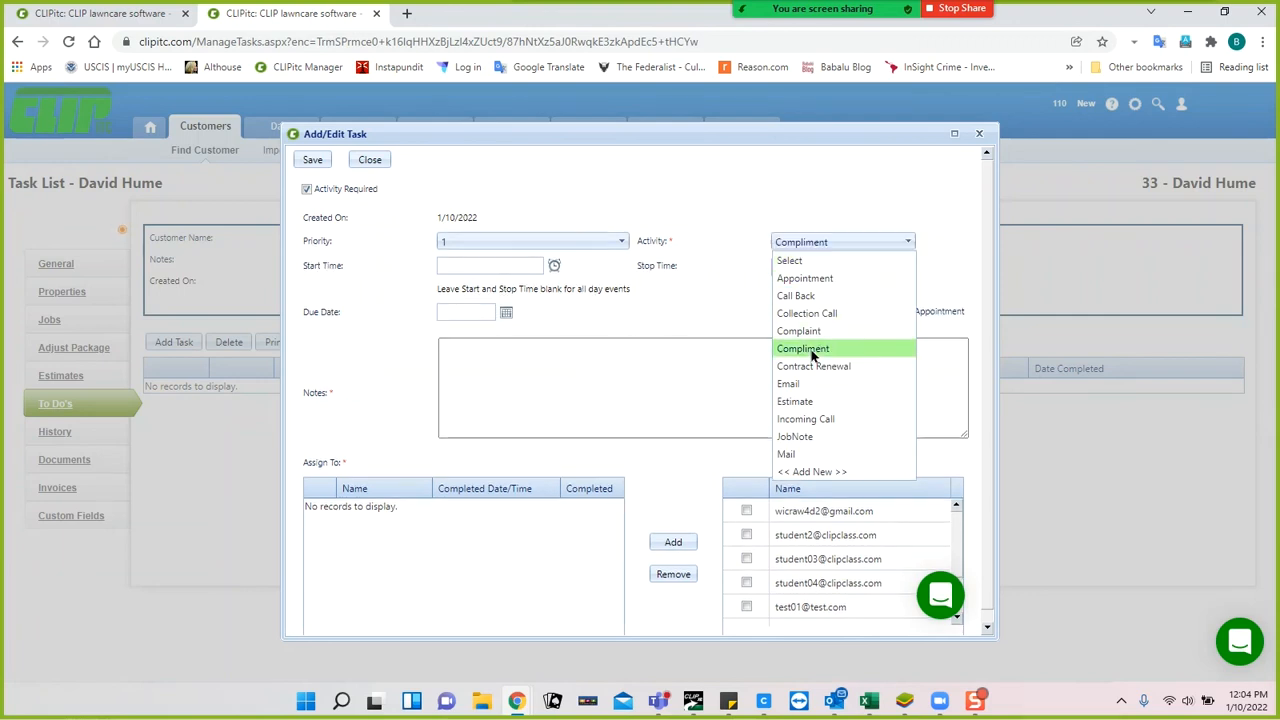
click(506, 314)
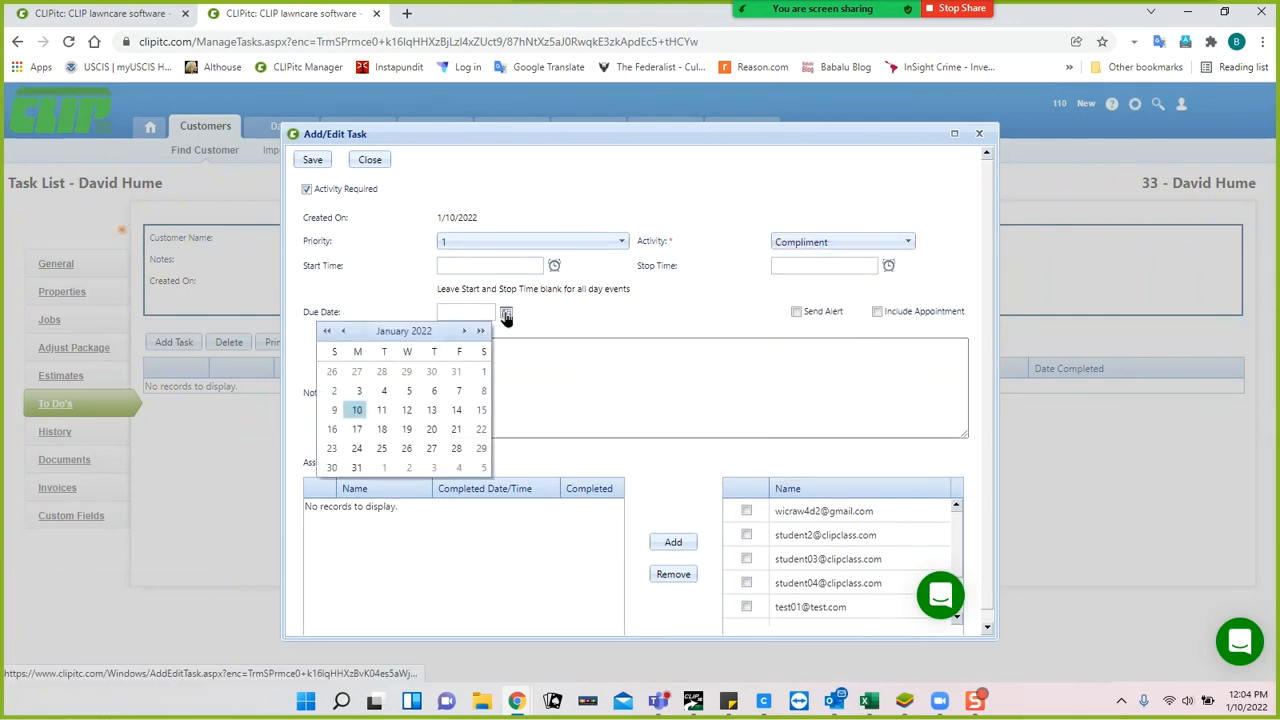
click(431, 435)
click(471, 350)
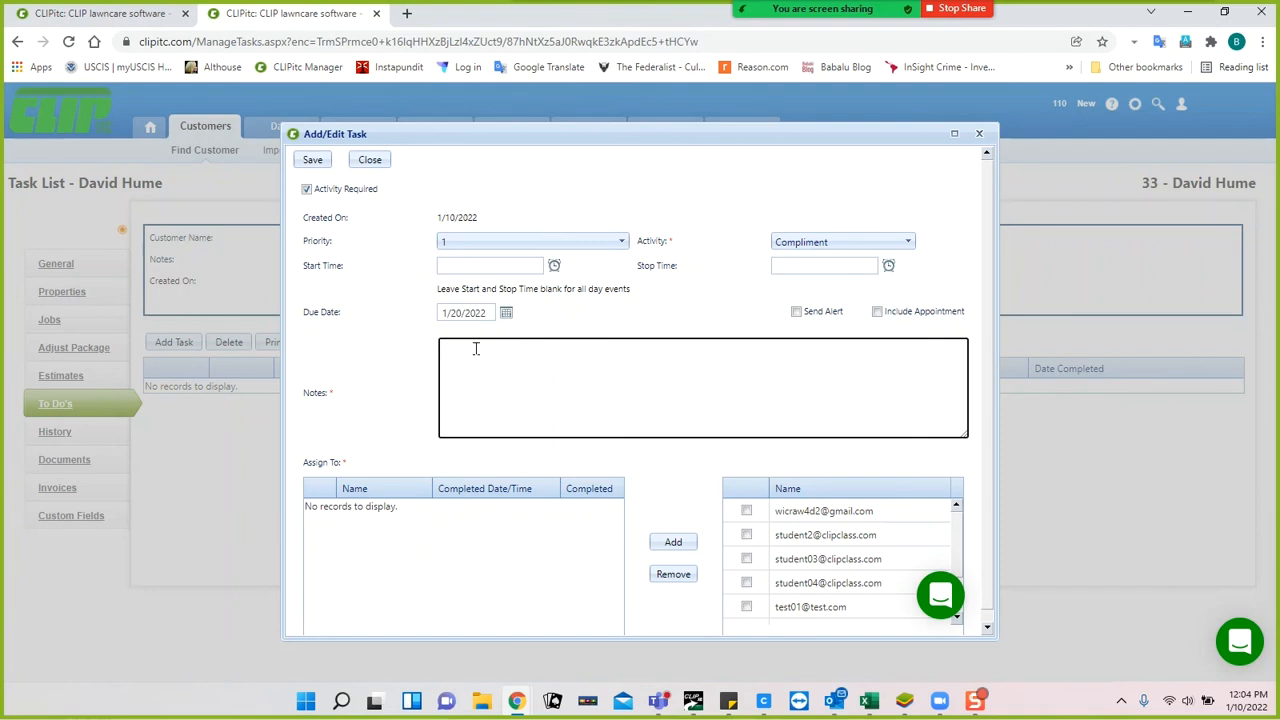
text(Jose did a great job!!)
Assign the task to the first user, mark it completed, and save it.
click(746, 511)
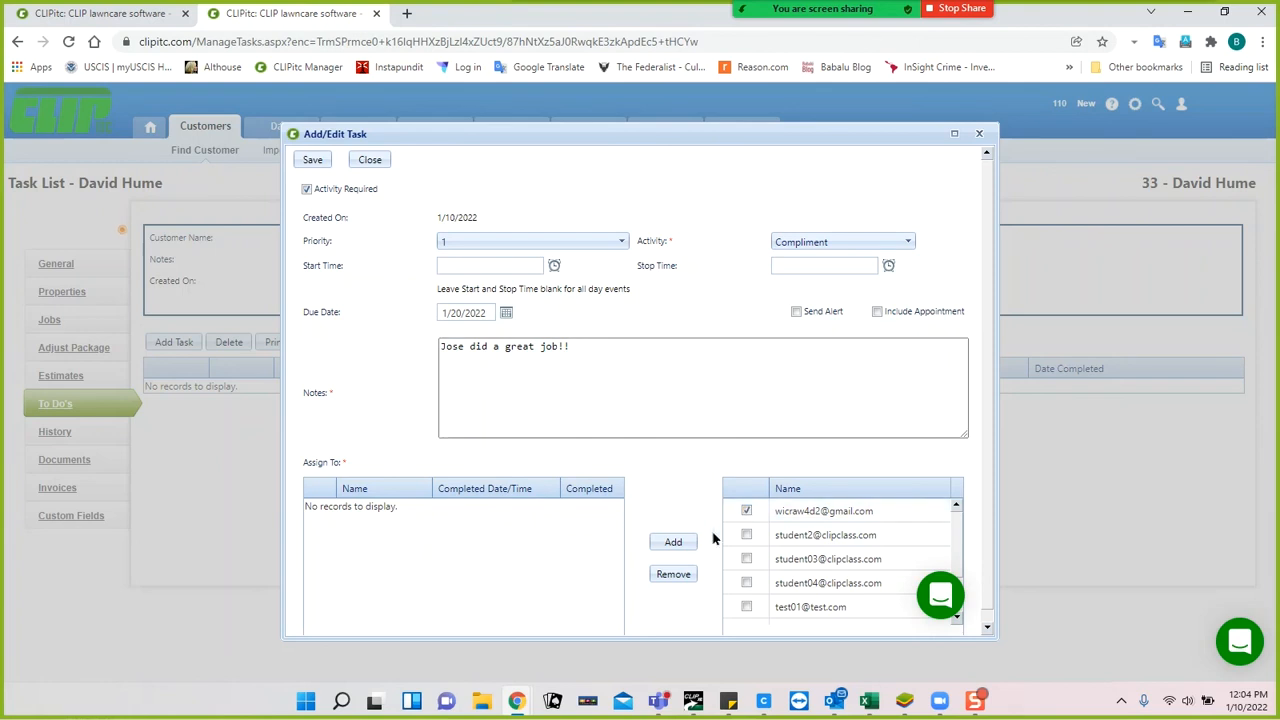
click(671, 543)
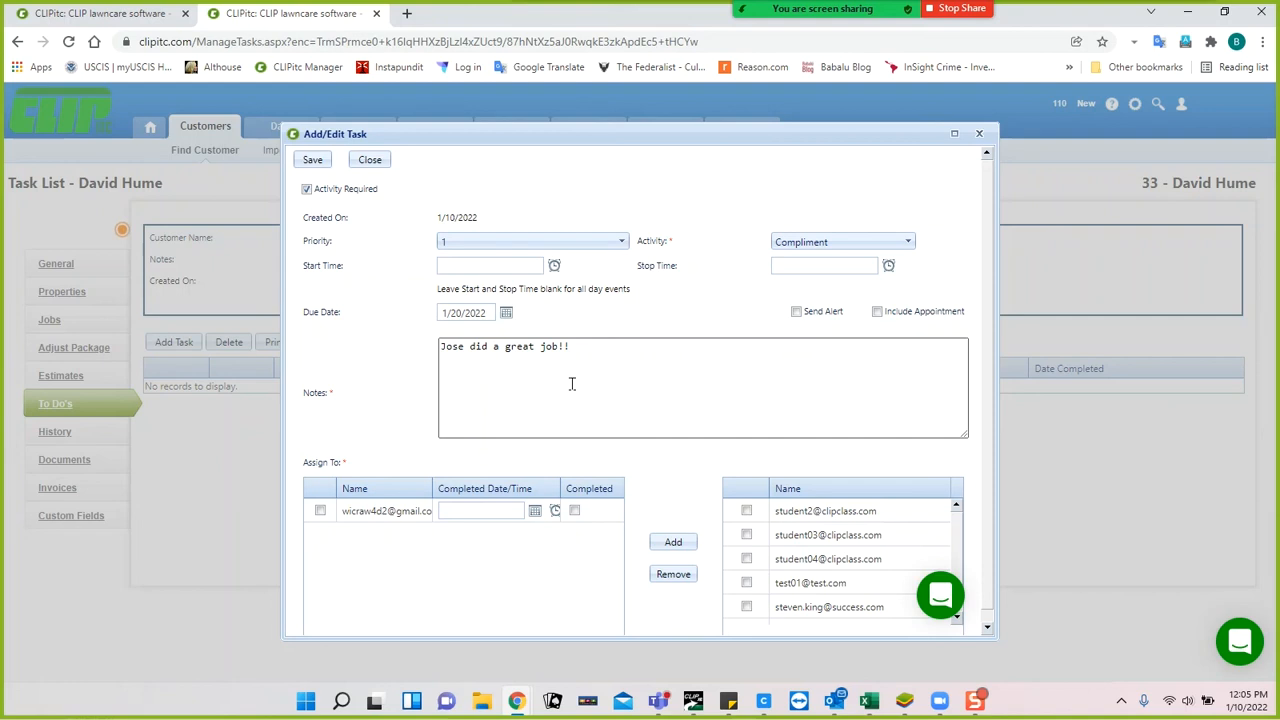
click(574, 511)
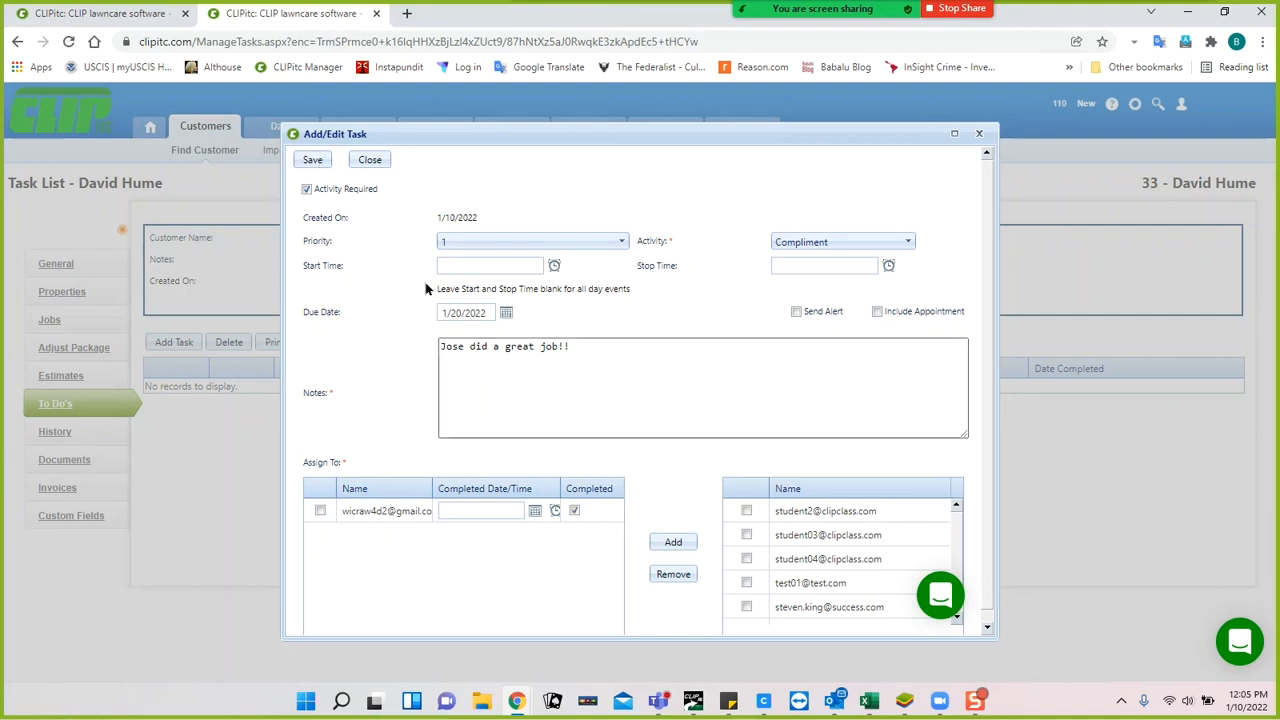
click(311, 161)
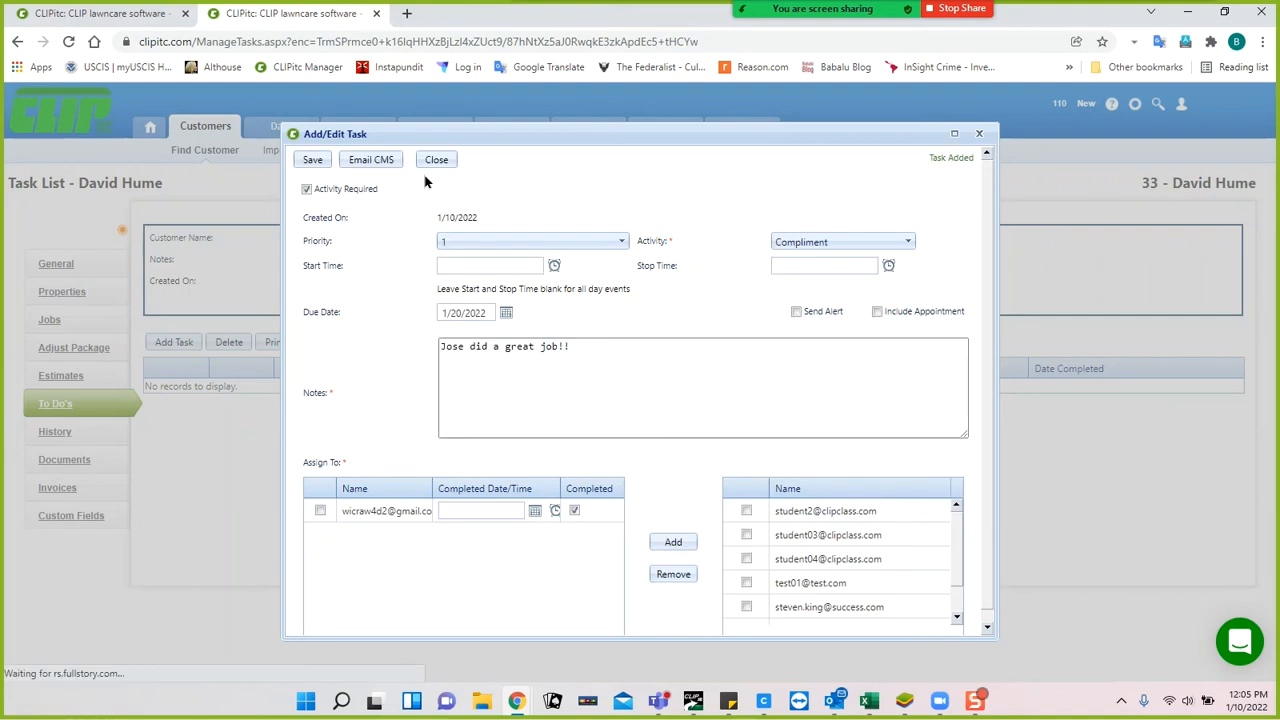
click(436, 163)
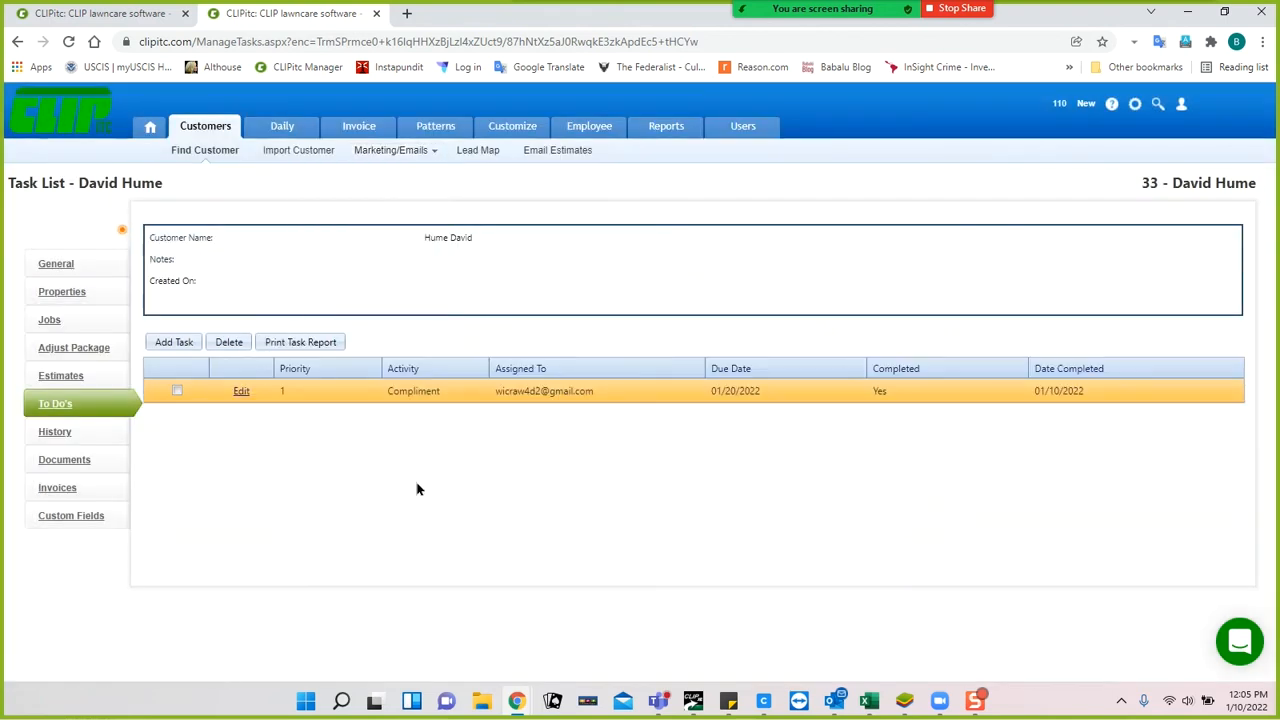
Look through the customer's History and Documents, then open Invoices showing a $0.00 balance.
click(57, 432)
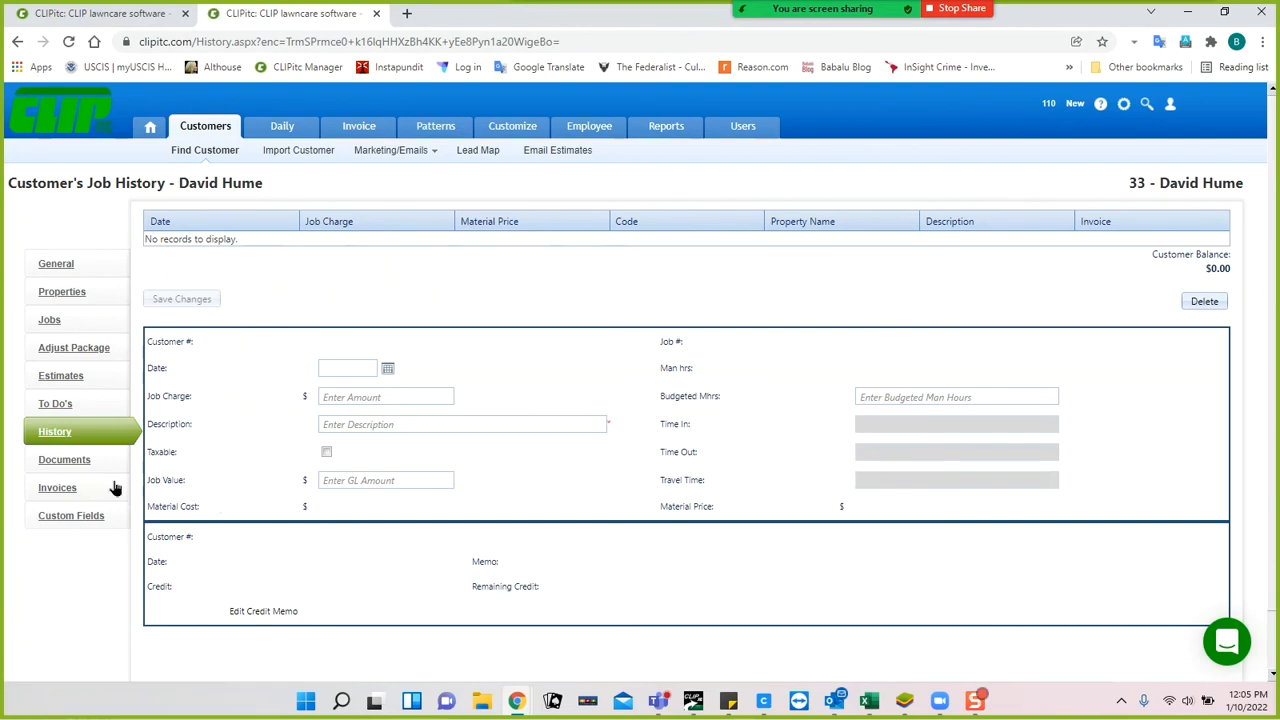
click(64, 460)
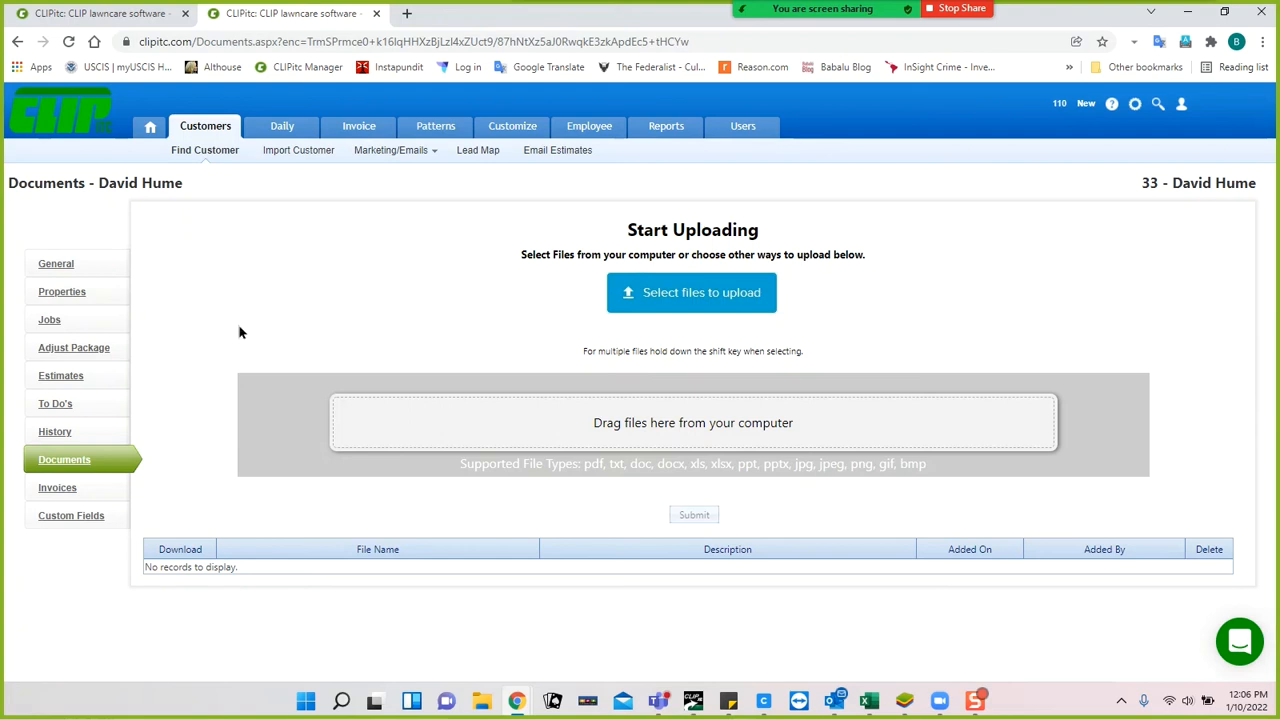
click(57, 488)
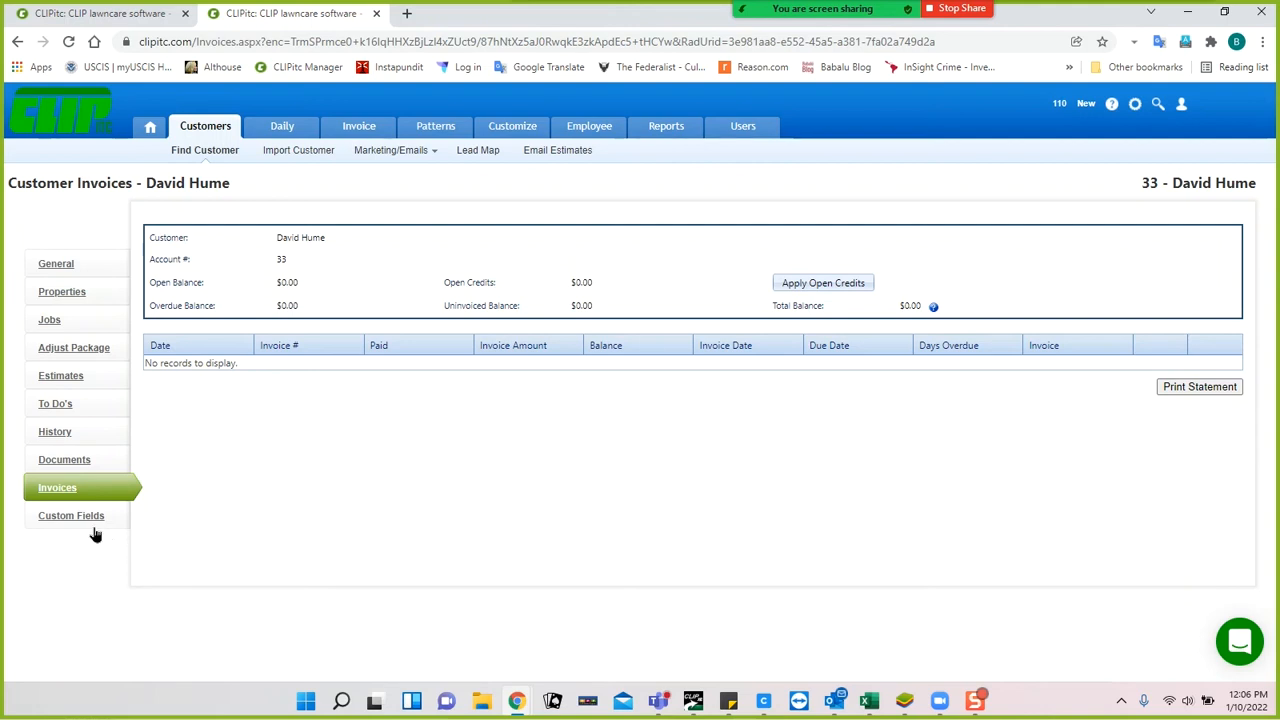
Assign an account manager and set Turf Type to St Augustine in the customer's custom fields.
click(69, 518)
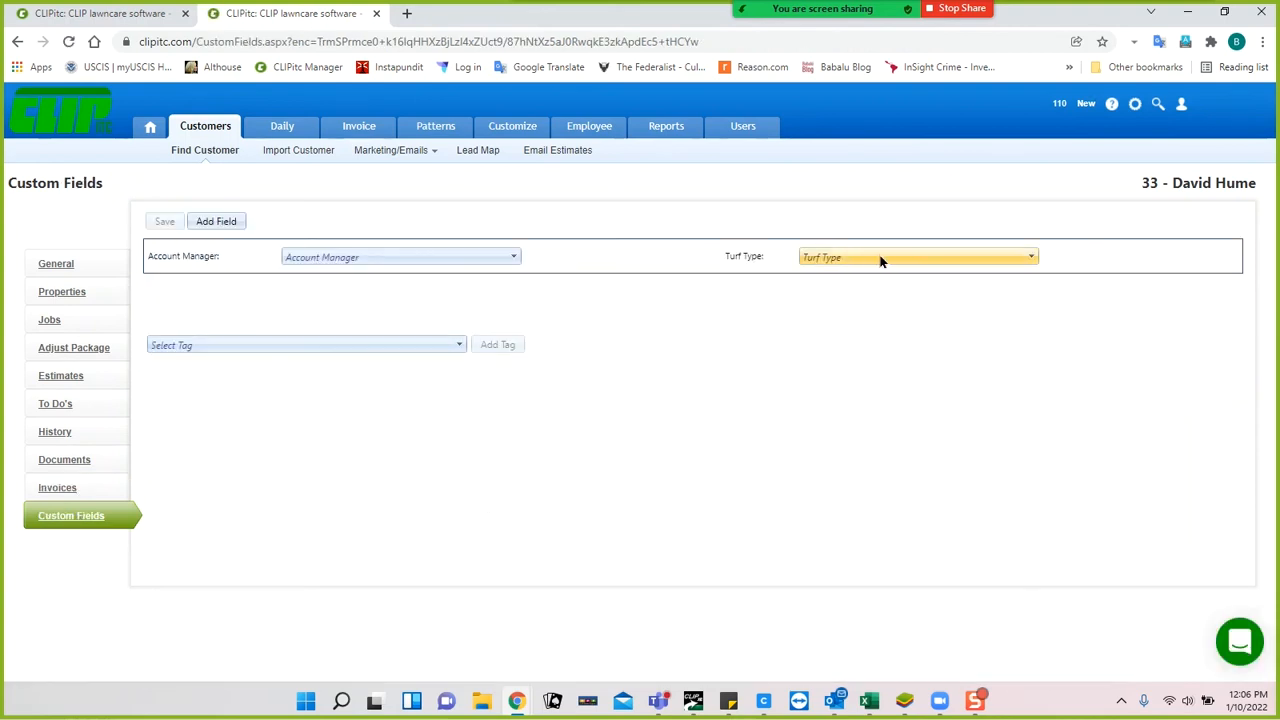
click(512, 256)
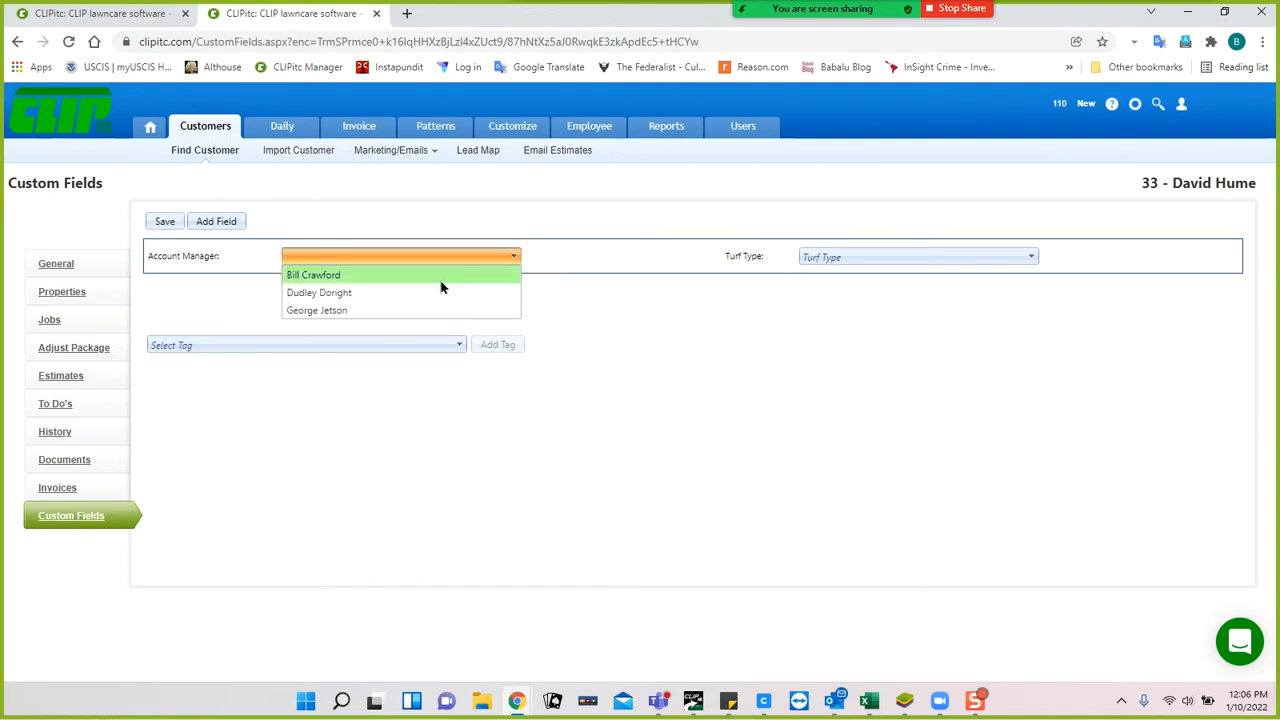
click(425, 295)
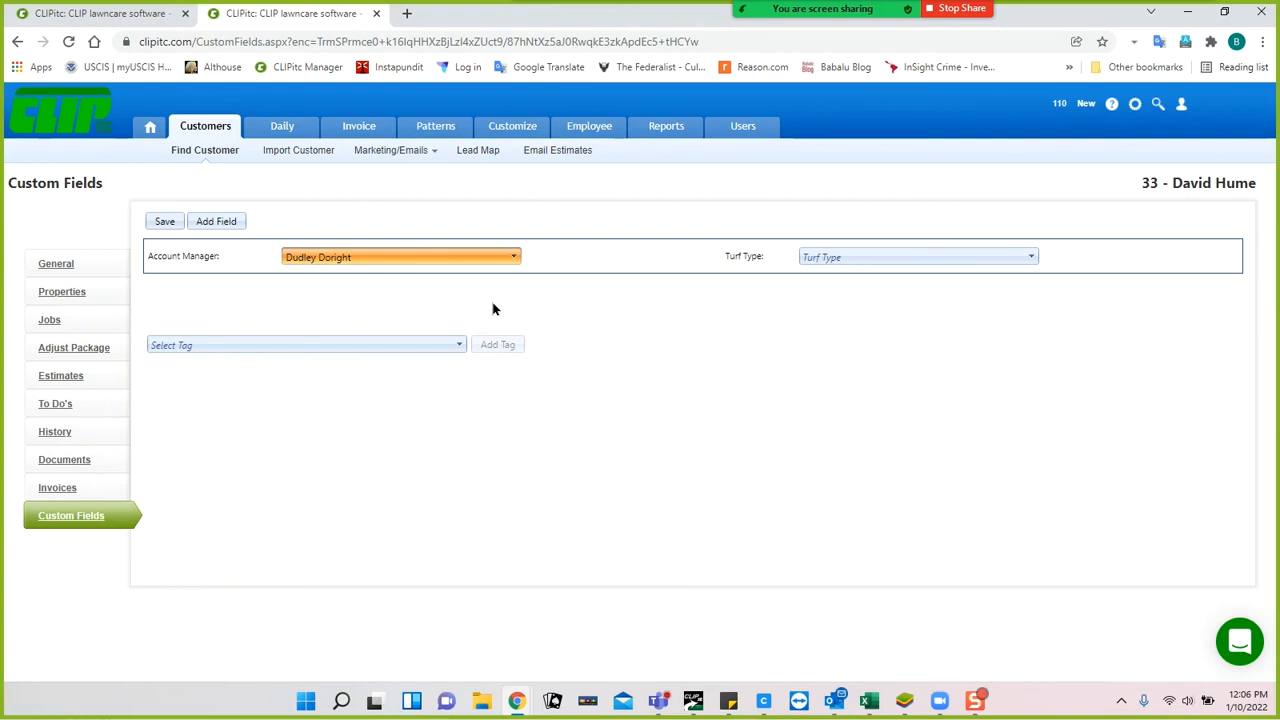
click(894, 258)
click(848, 311)
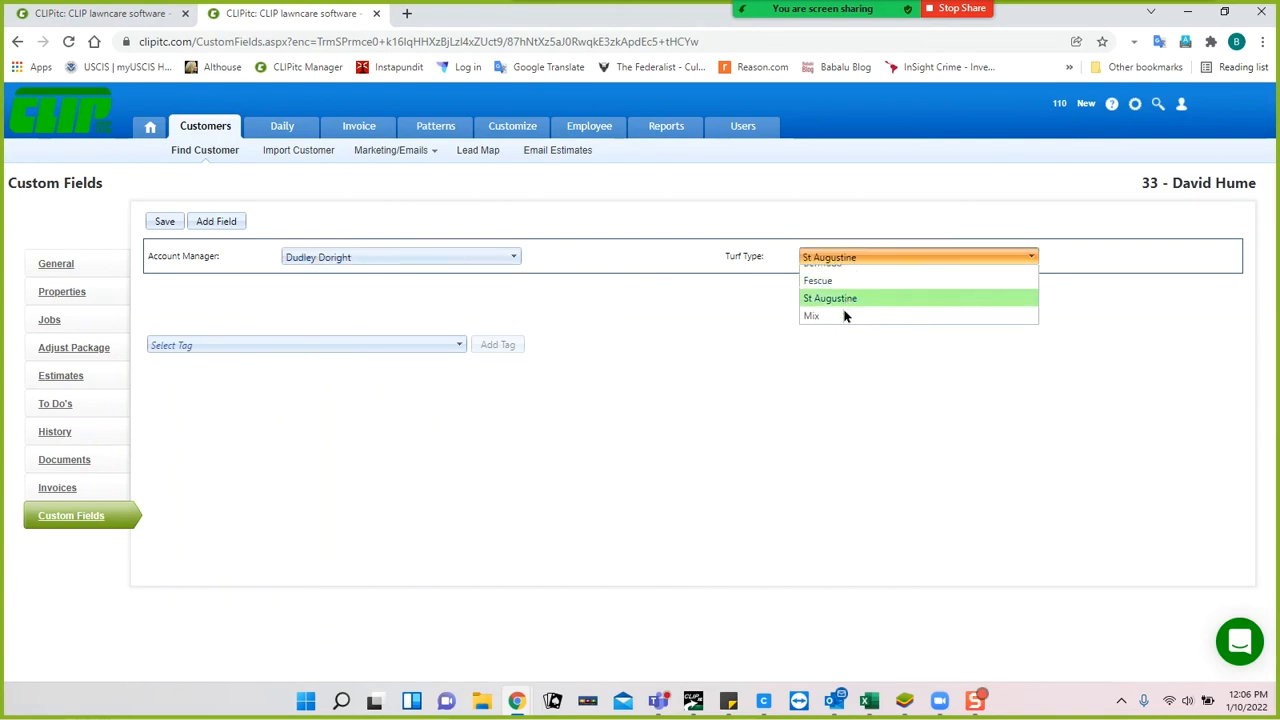
click(165, 221)
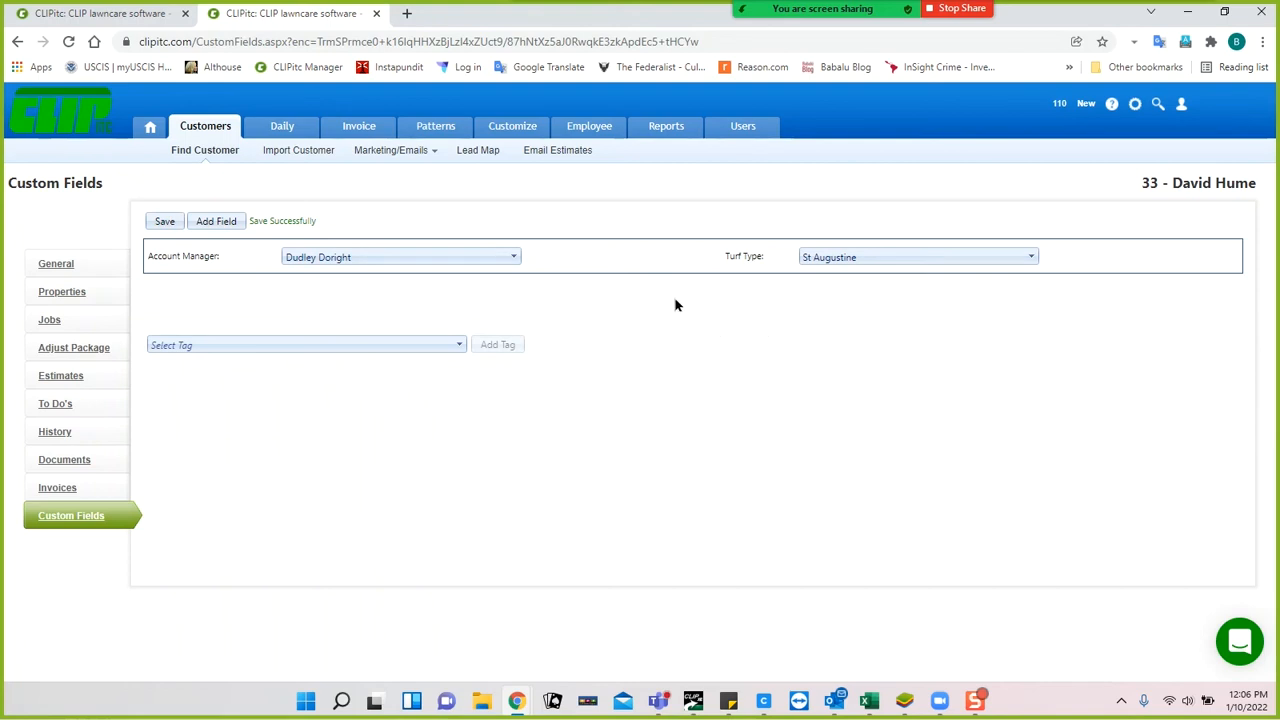
On the dashboard tab, go to Customize > Change Lists > Custom Fields.
click(126, 17)
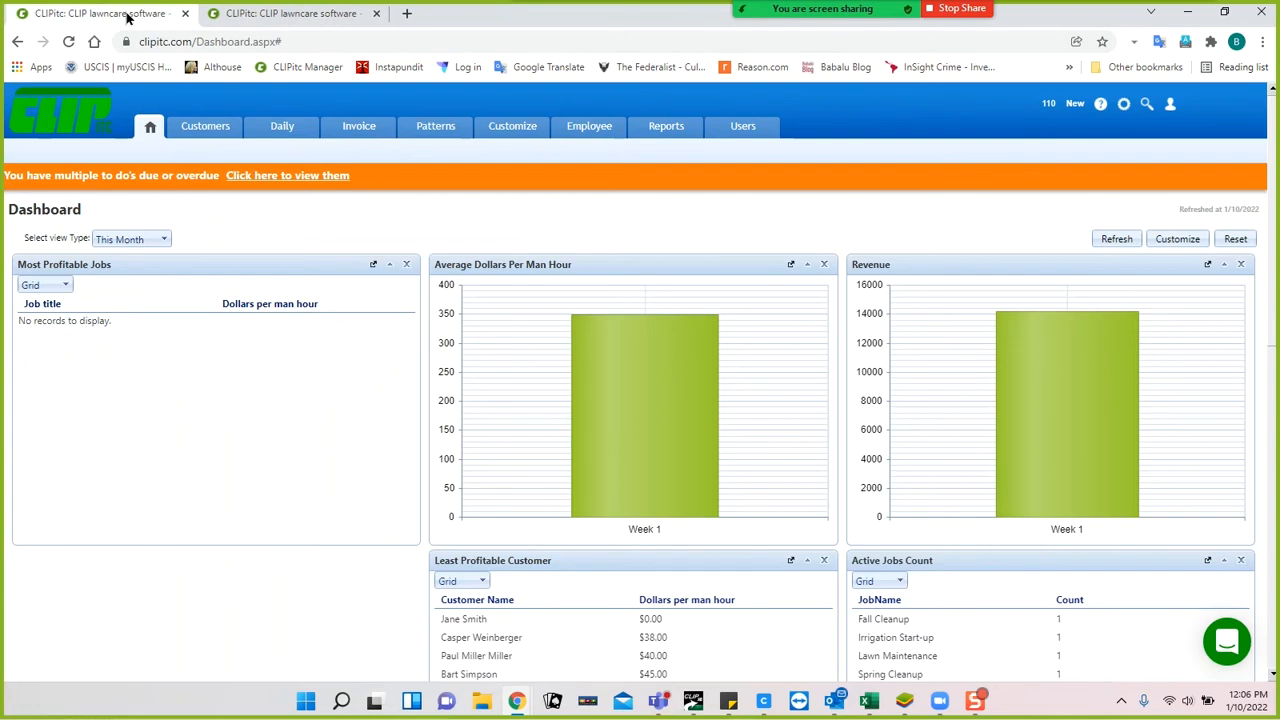
mouse_move(506, 133)
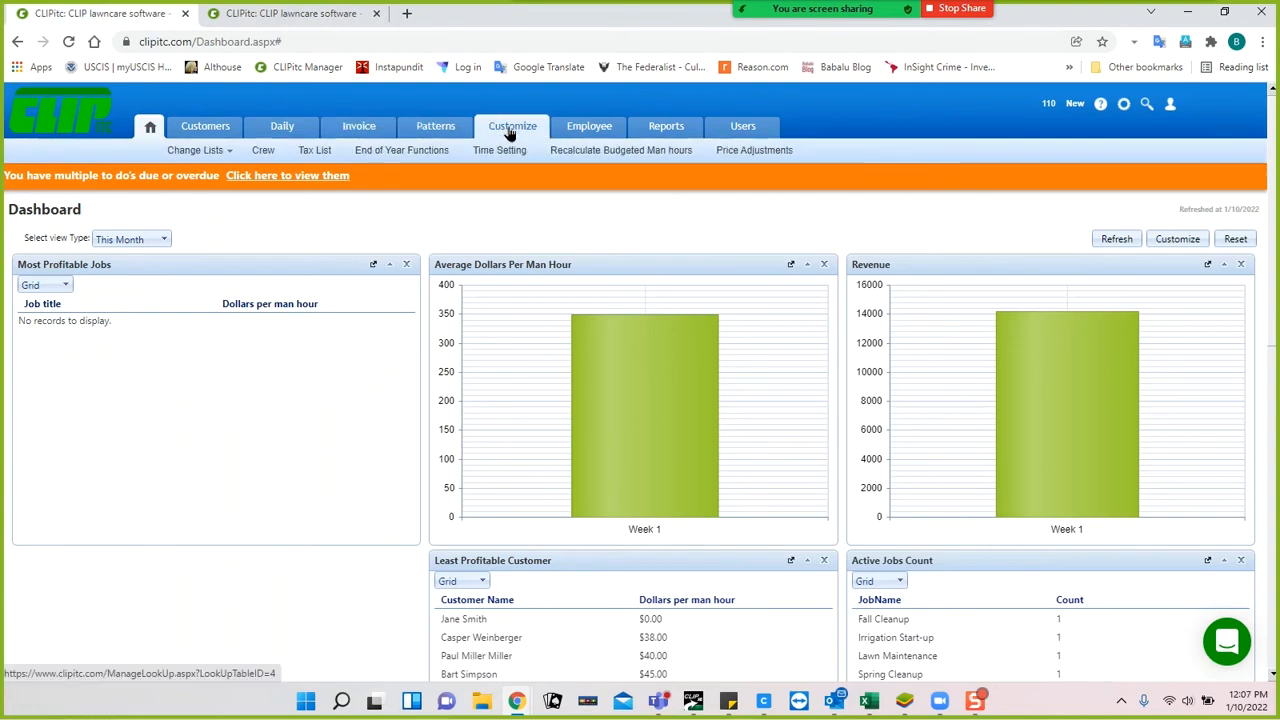
click(510, 133)
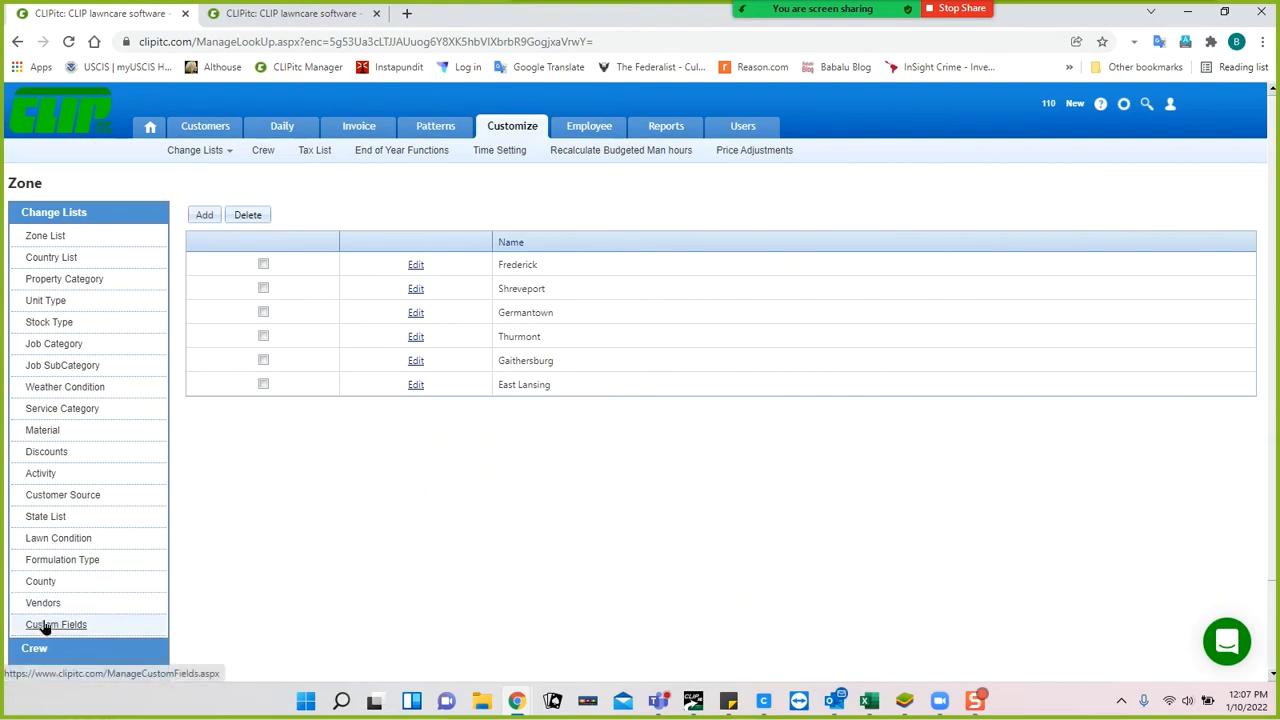
mouse_move(192, 155)
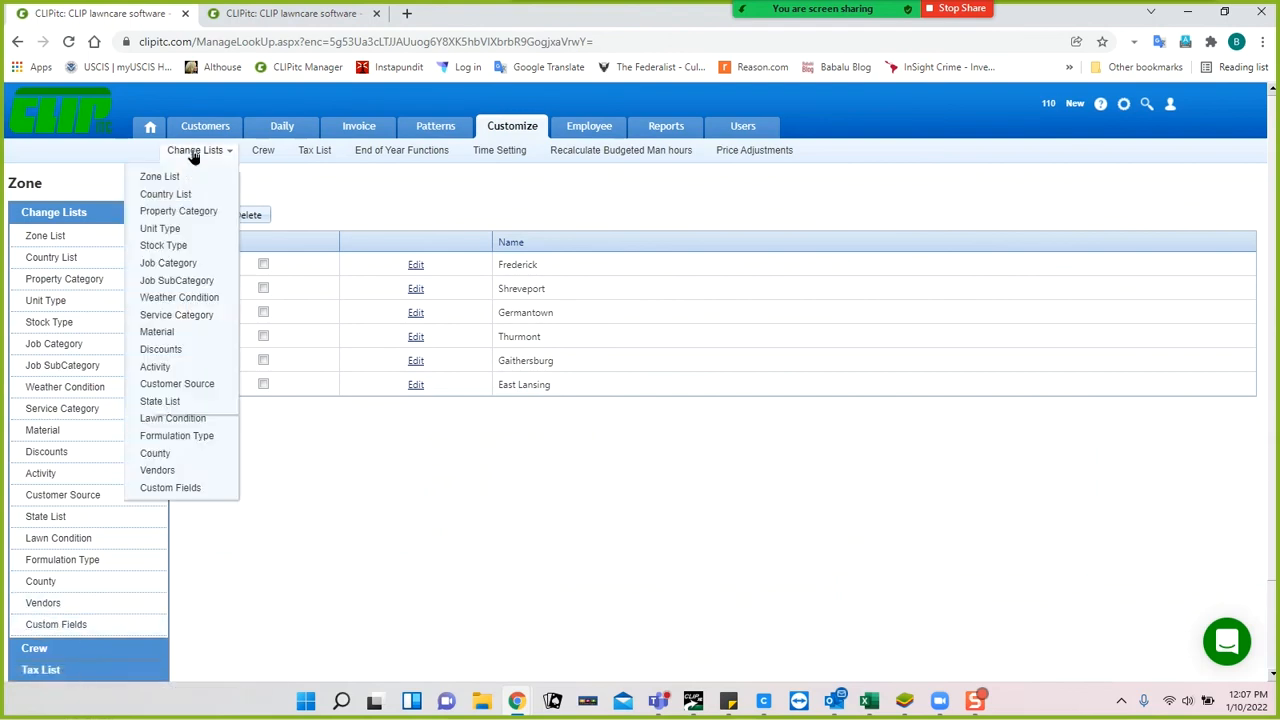
click(169, 488)
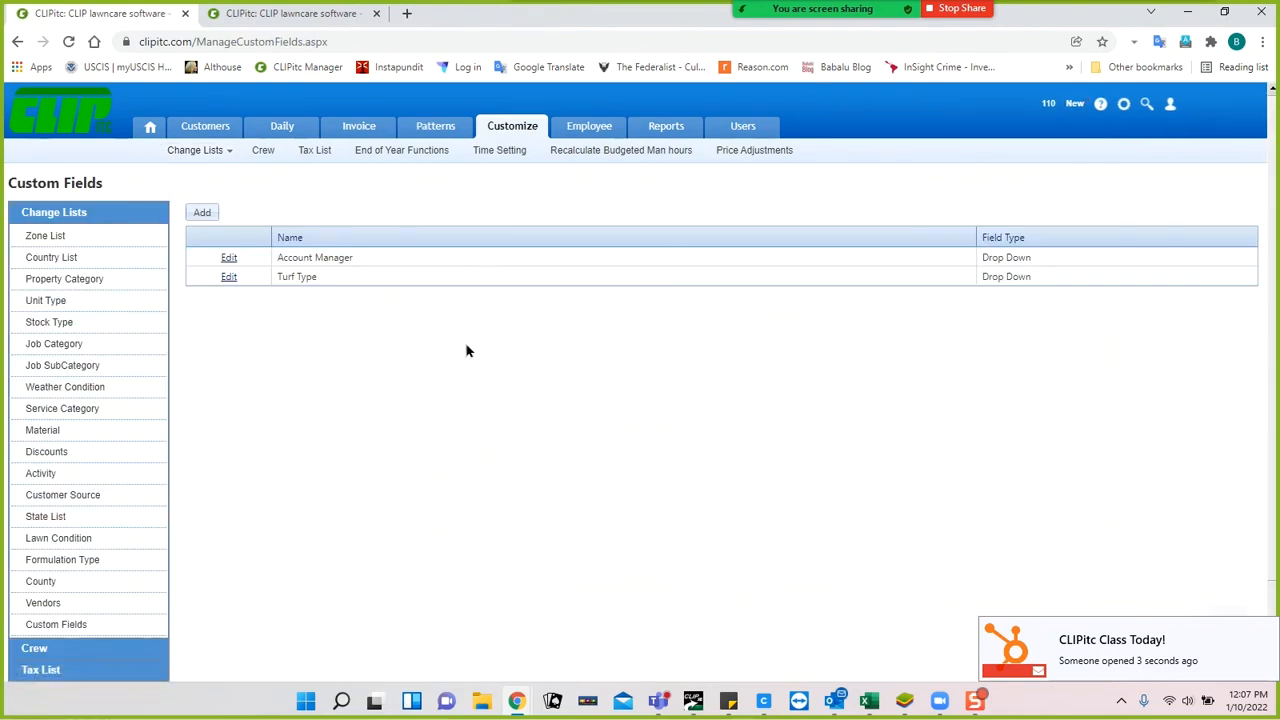
Start a new custom field, review its Field Type options, and close it unsaved.
click(196, 213)
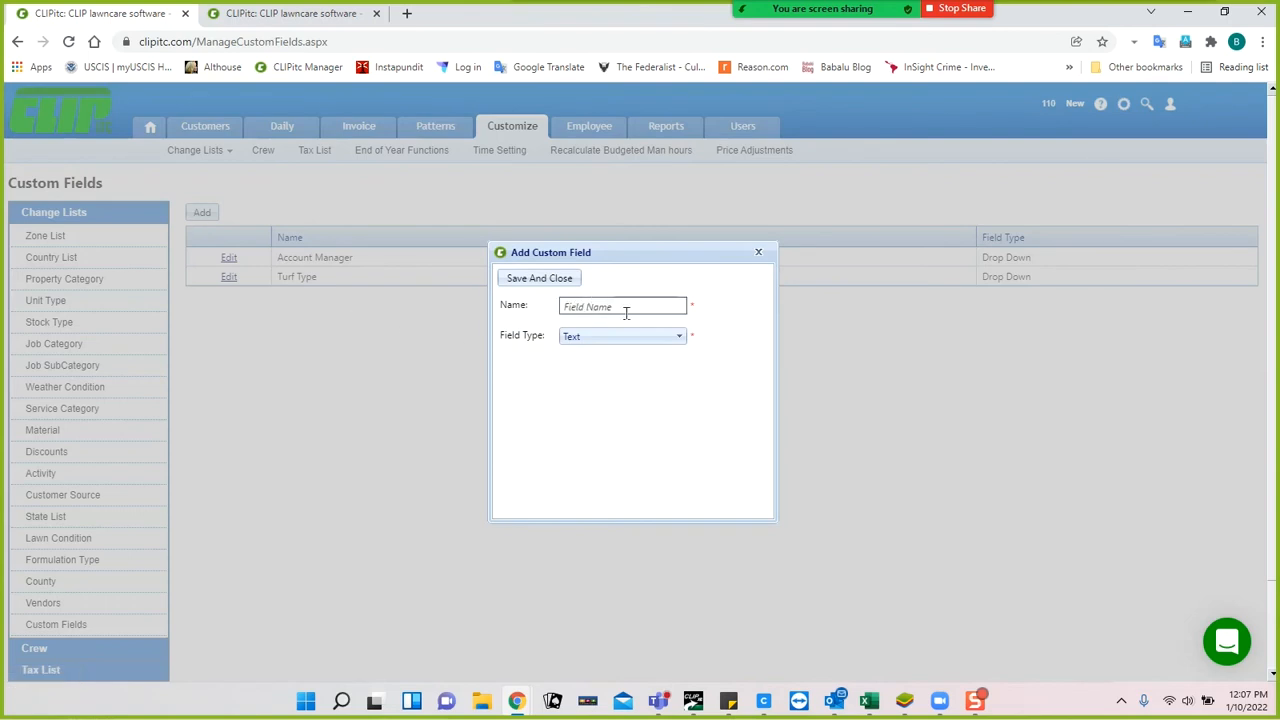
click(676, 337)
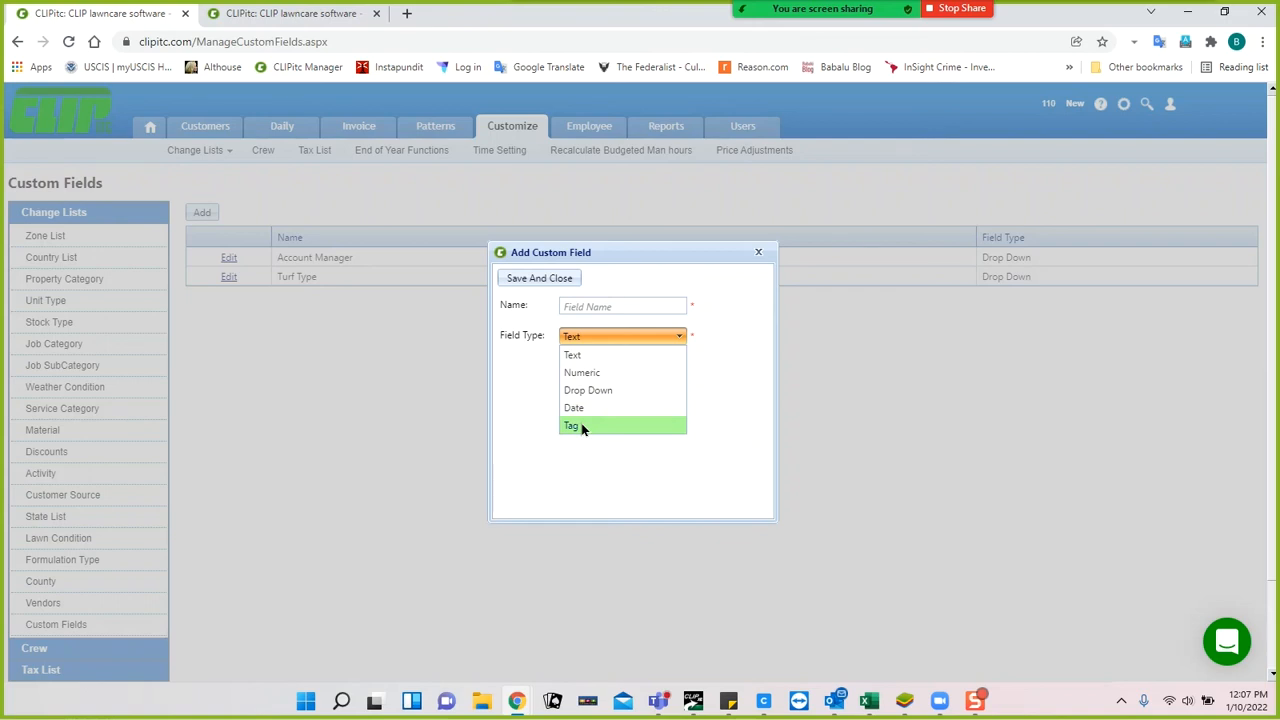
click(758, 254)
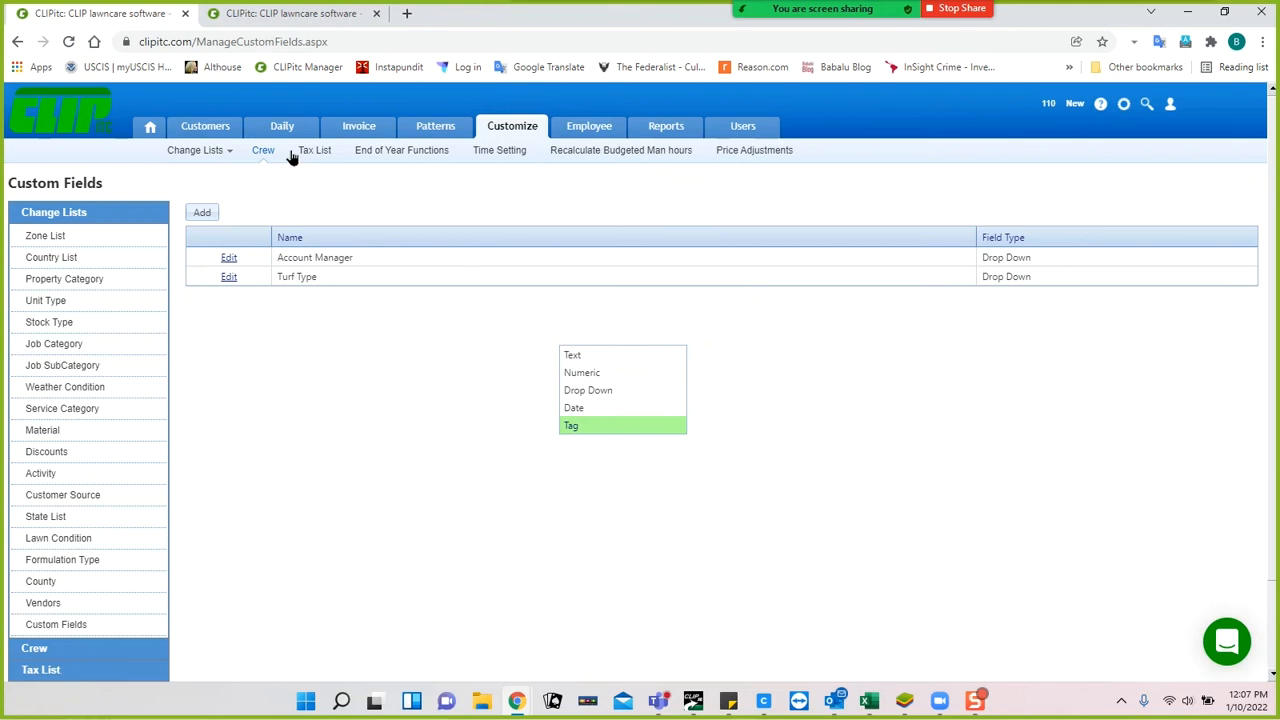
Return to the customer's Custom Fields tab showing Turf Type St Augustine.
click(303, 18)
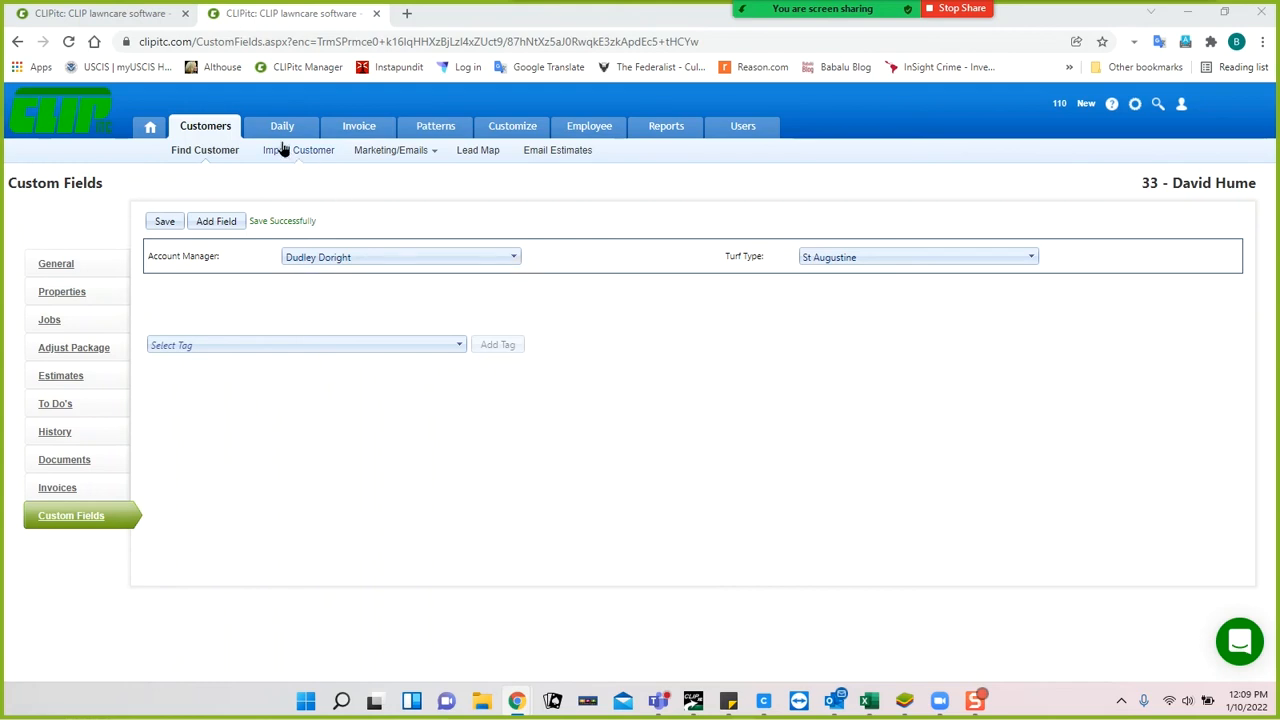
Check the property's RouteSheet Note, then open Add Notes for the Bush Trimming job.
click(52, 299)
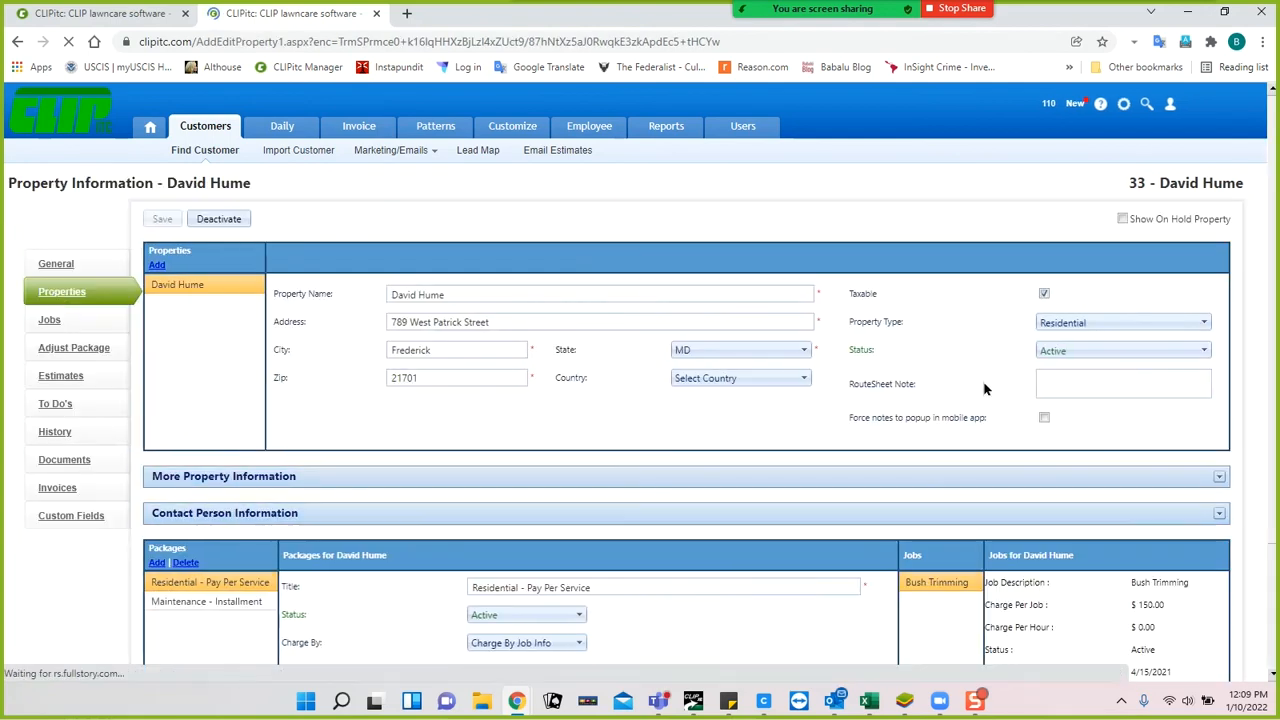
click(1046, 380)
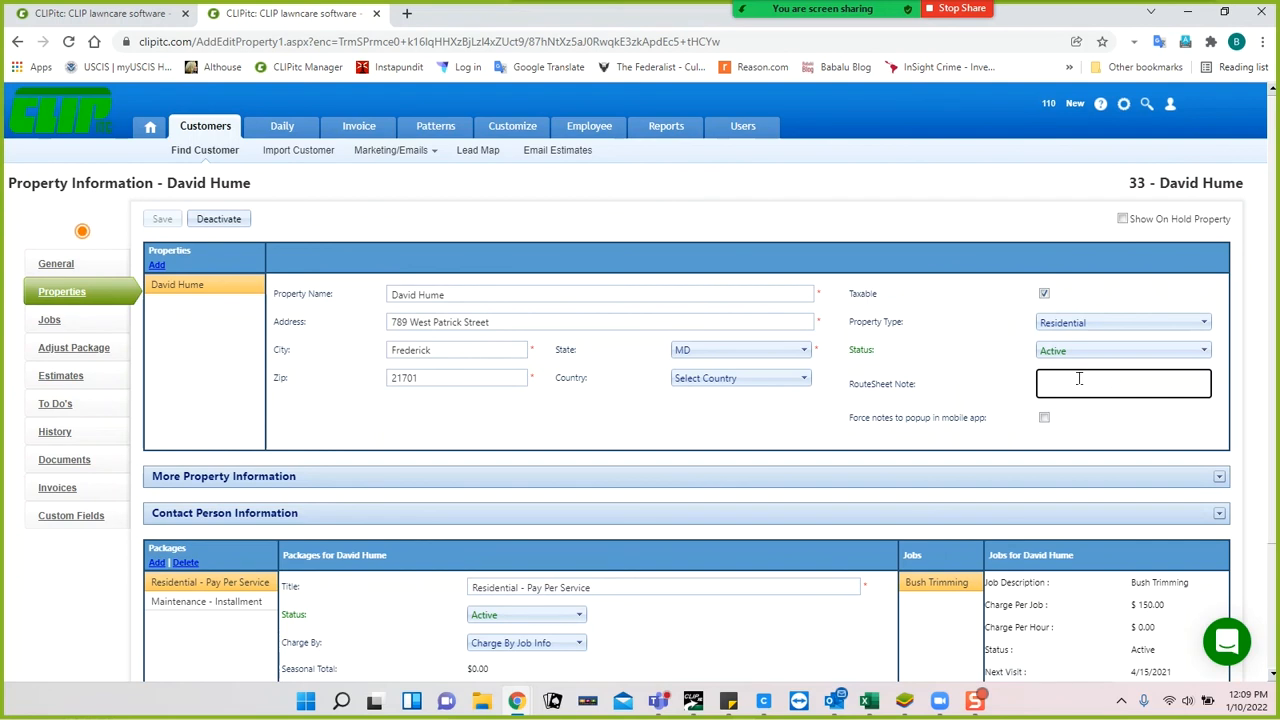
click(40, 322)
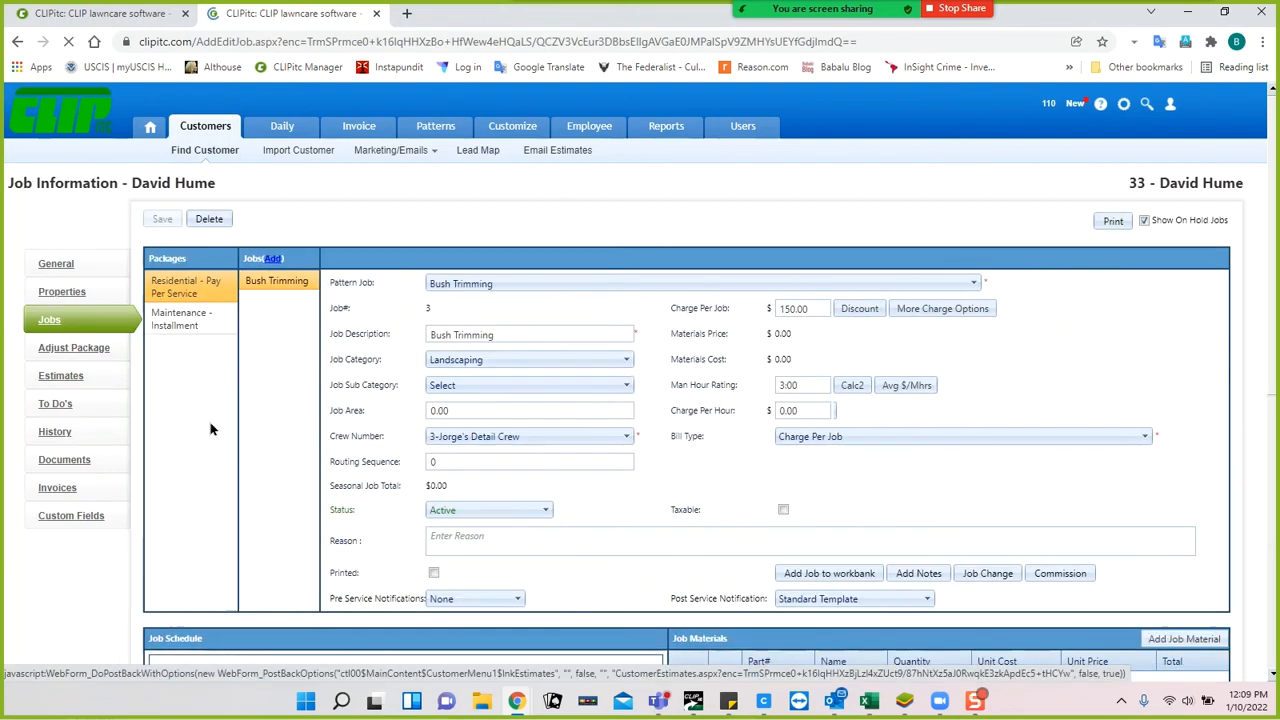
click(910, 574)
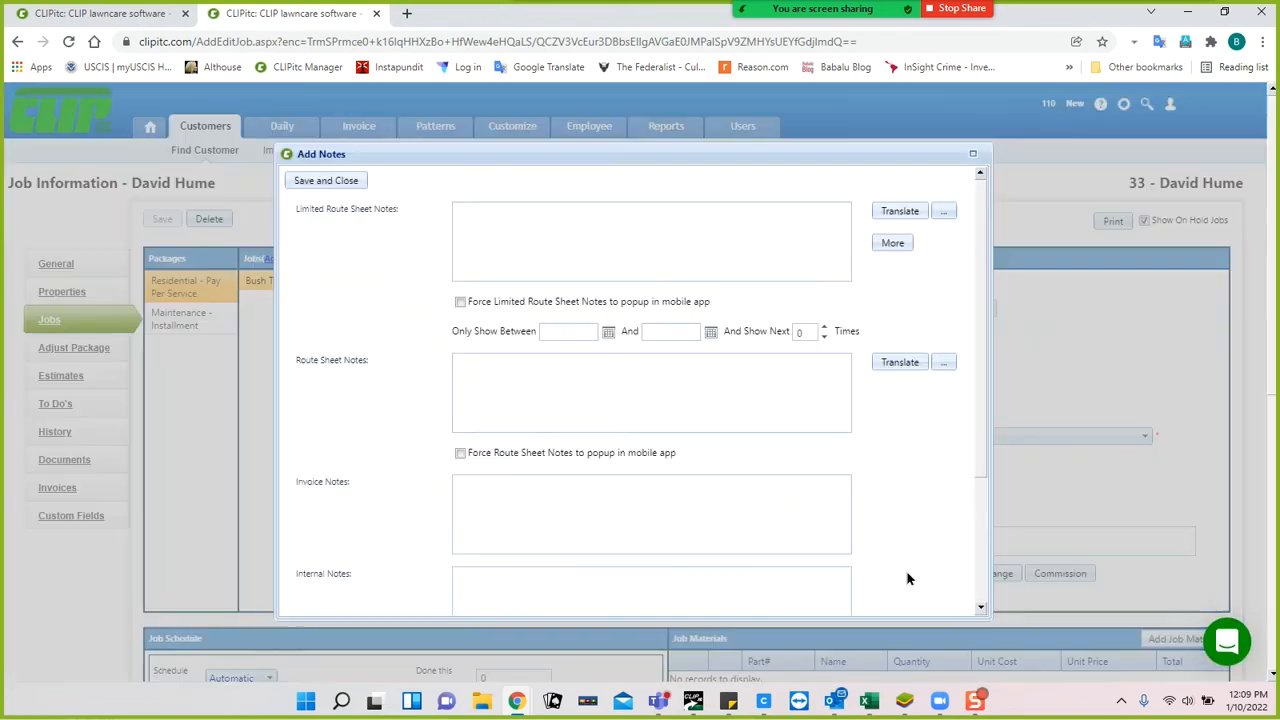
Save the Bush Trimming job's notes until 'Notes saved.' appears.
click(520, 377)
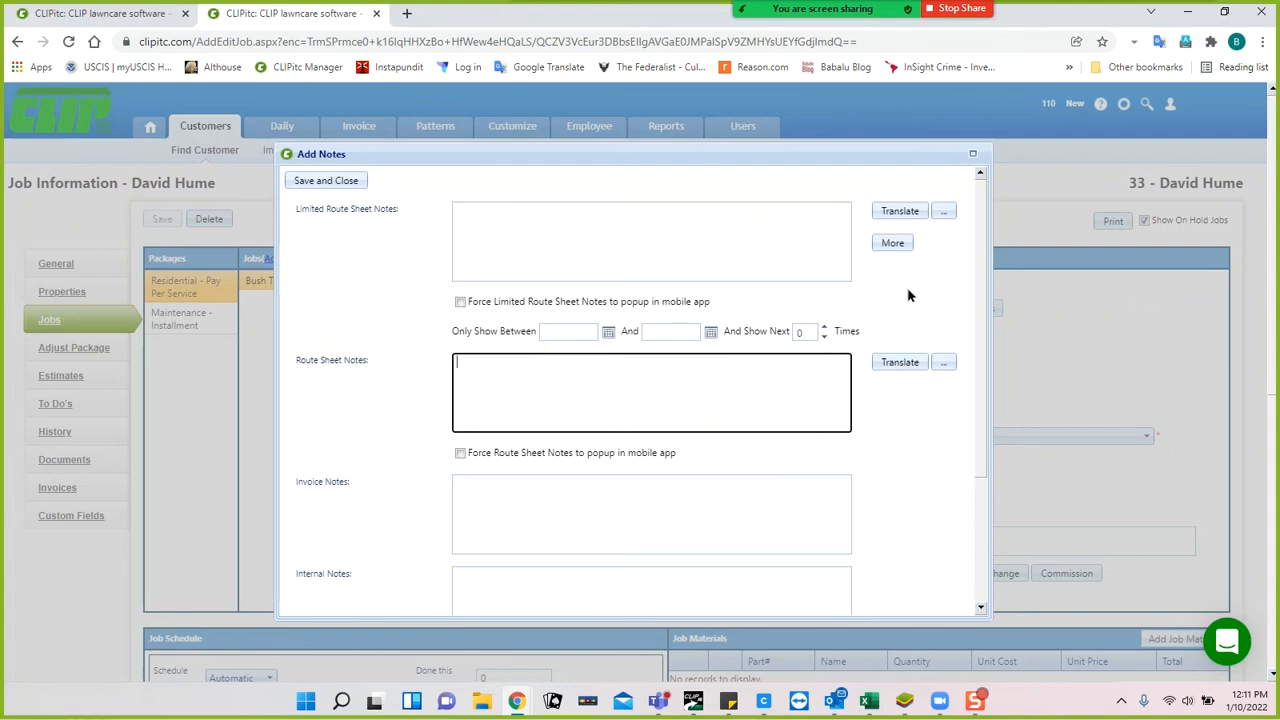
click(320, 181)
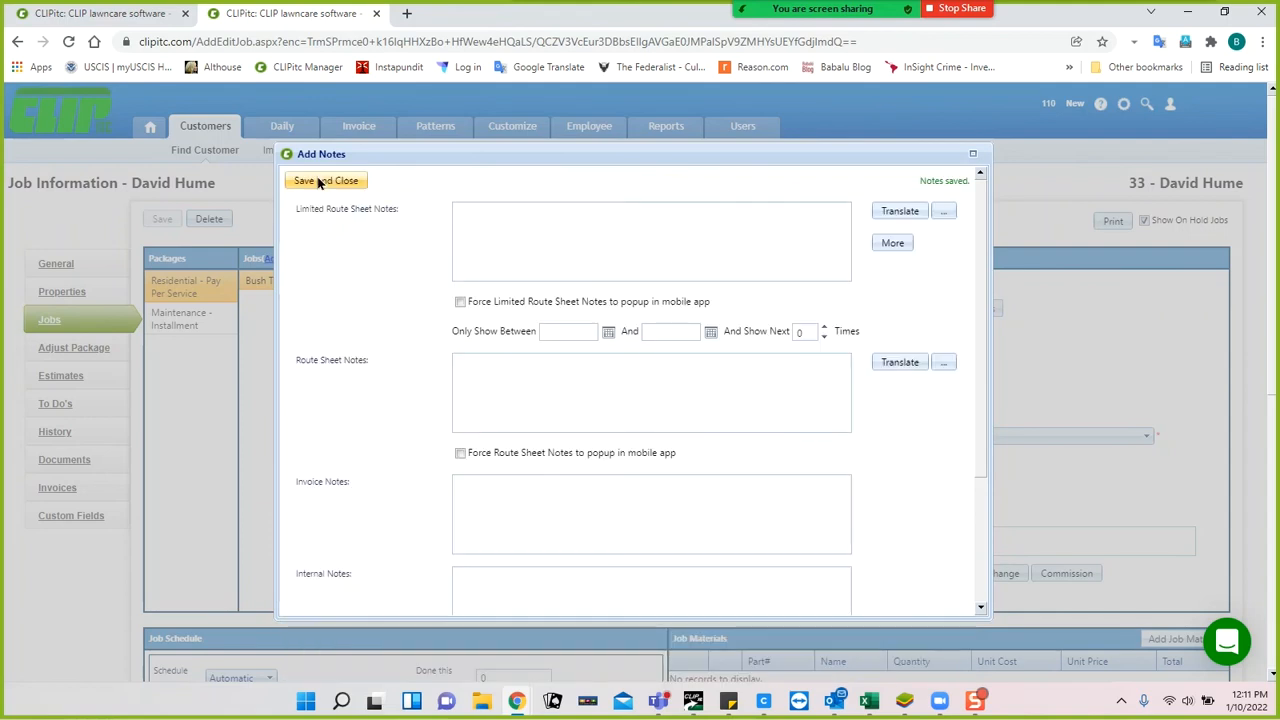
Close the notes window and browse General and Properties back to the Bush Trimming job.
click(318, 182)
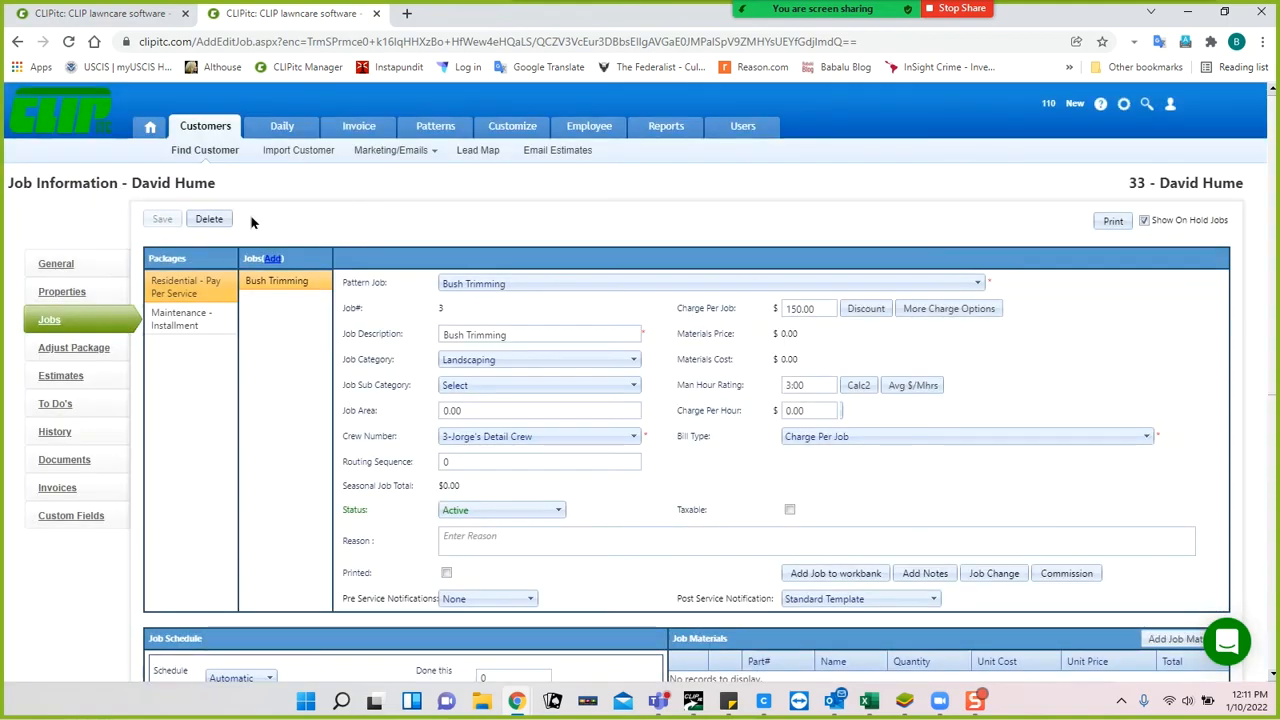
click(58, 267)
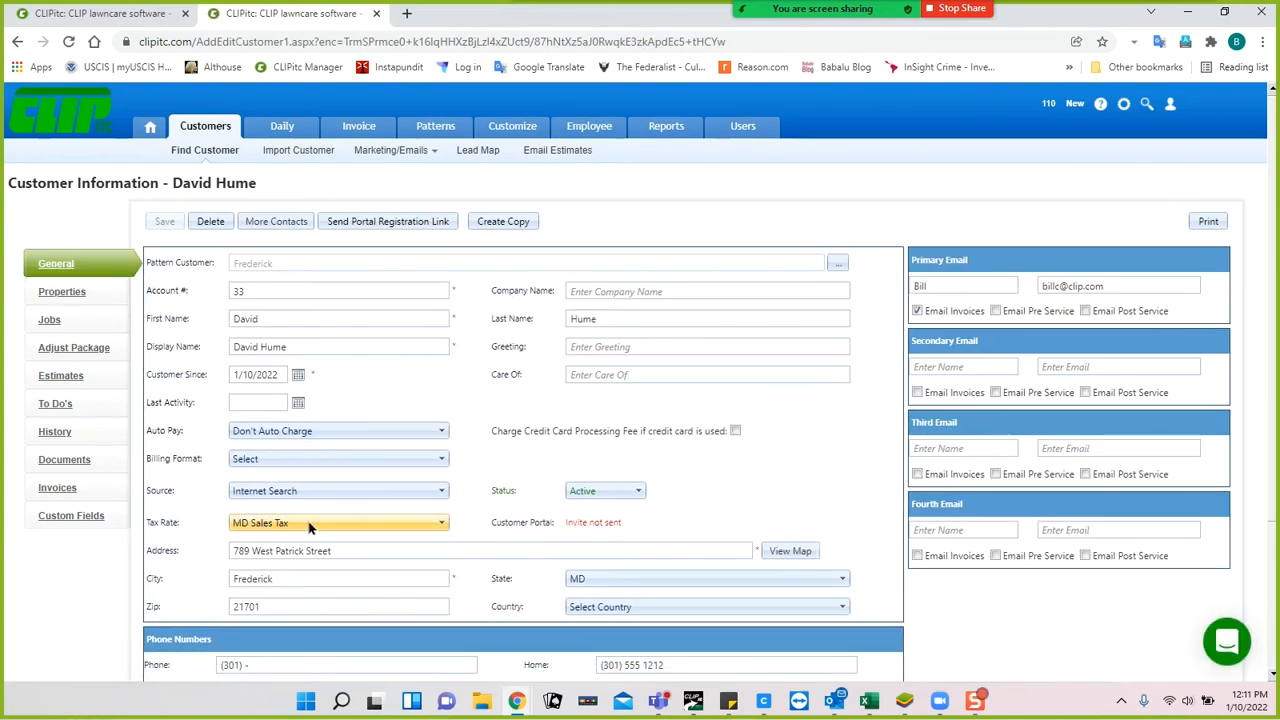
click(70, 296)
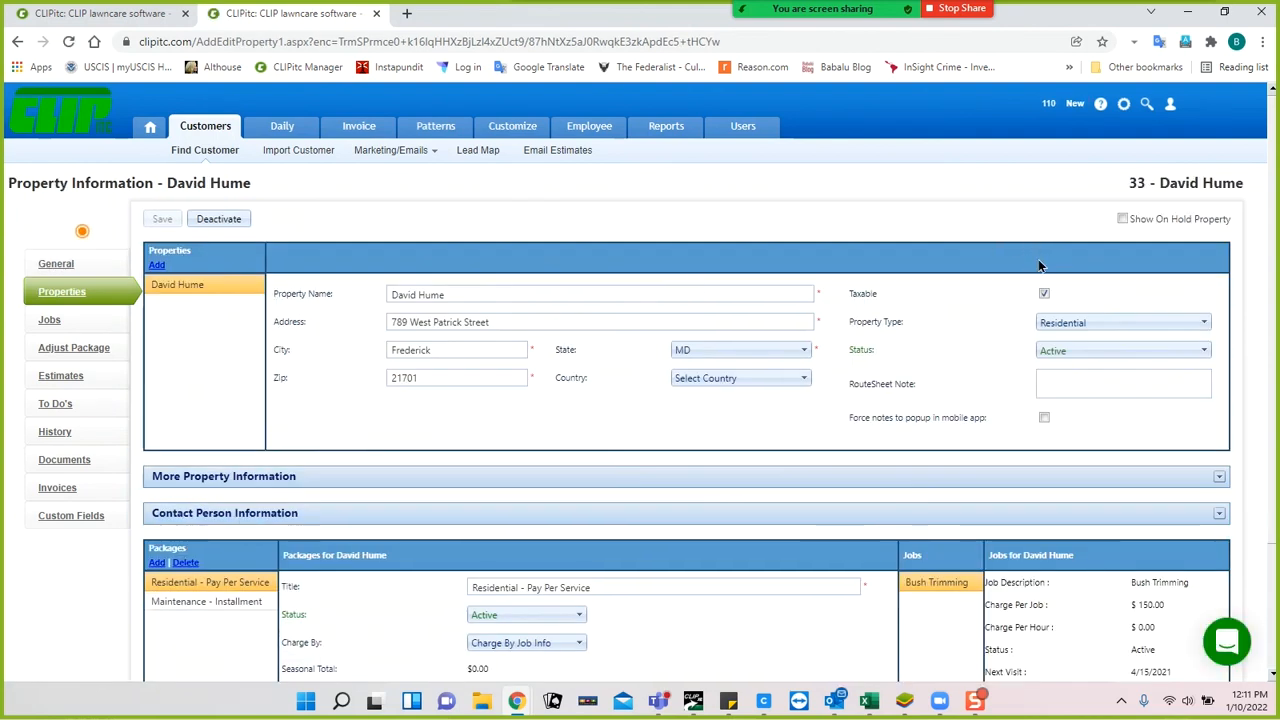
click(84, 318)
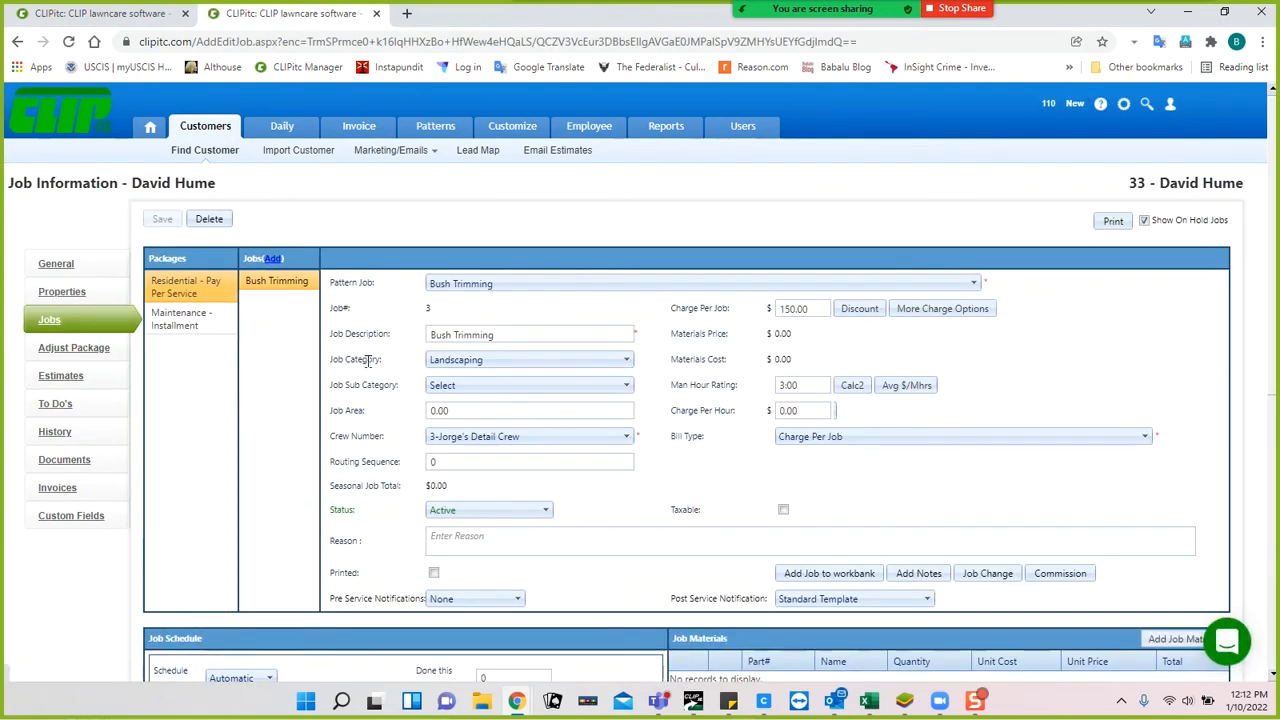
Open the Maintenance - Installment Lawn Maintenance job, keep Taxable checked, and review the Bagging material.
click(178, 318)
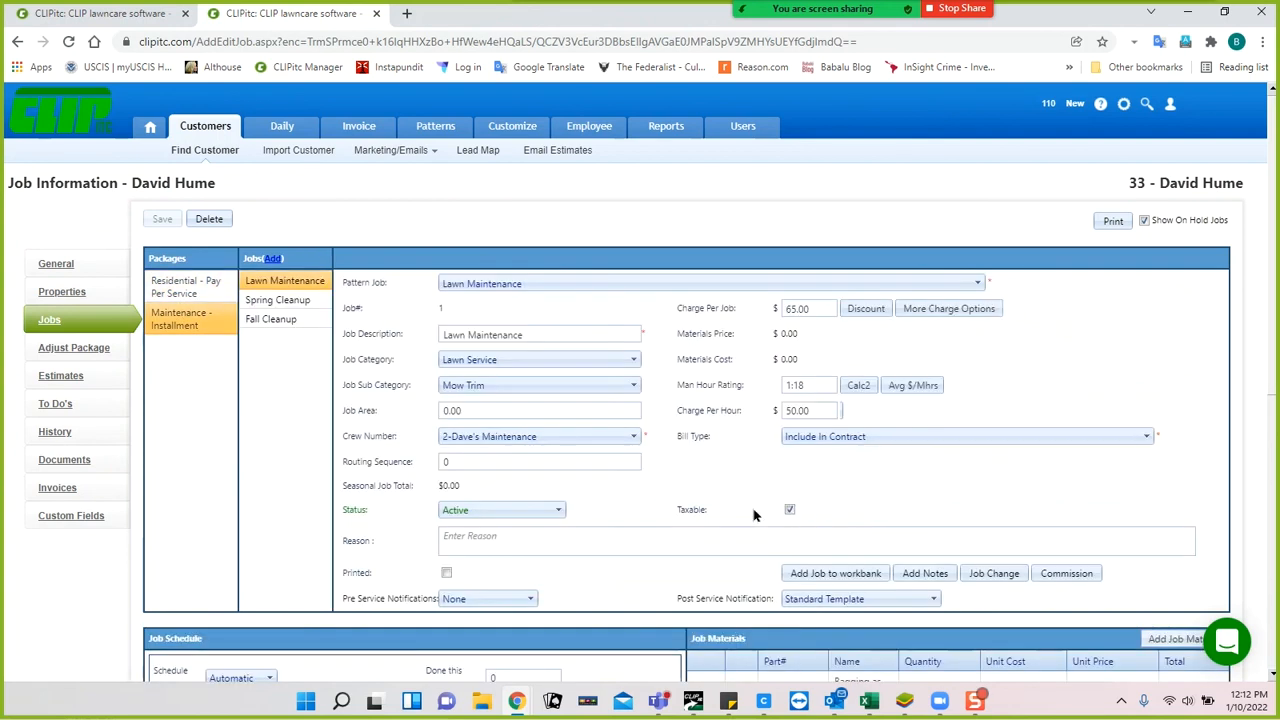
scroll(905, 495, down, 1)
scroll(905, 495, down, 2)
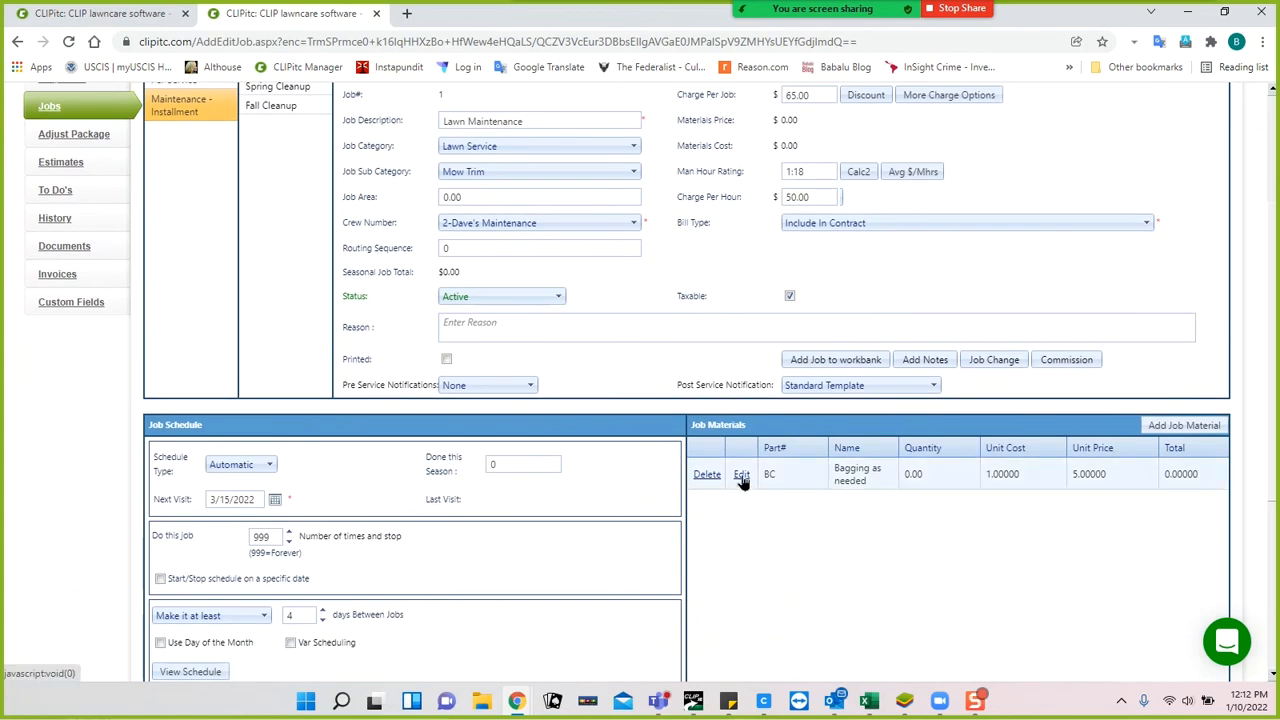
click(790, 296)
click(790, 296)
click(741, 476)
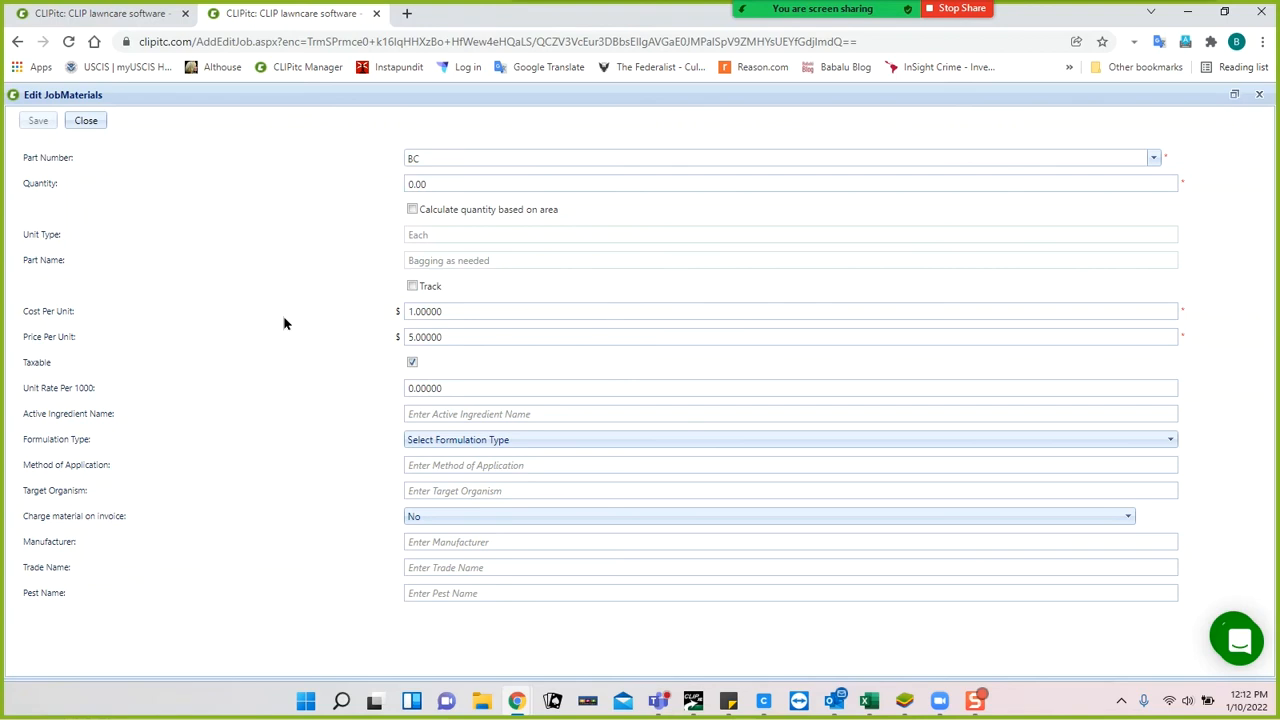
click(87, 121)
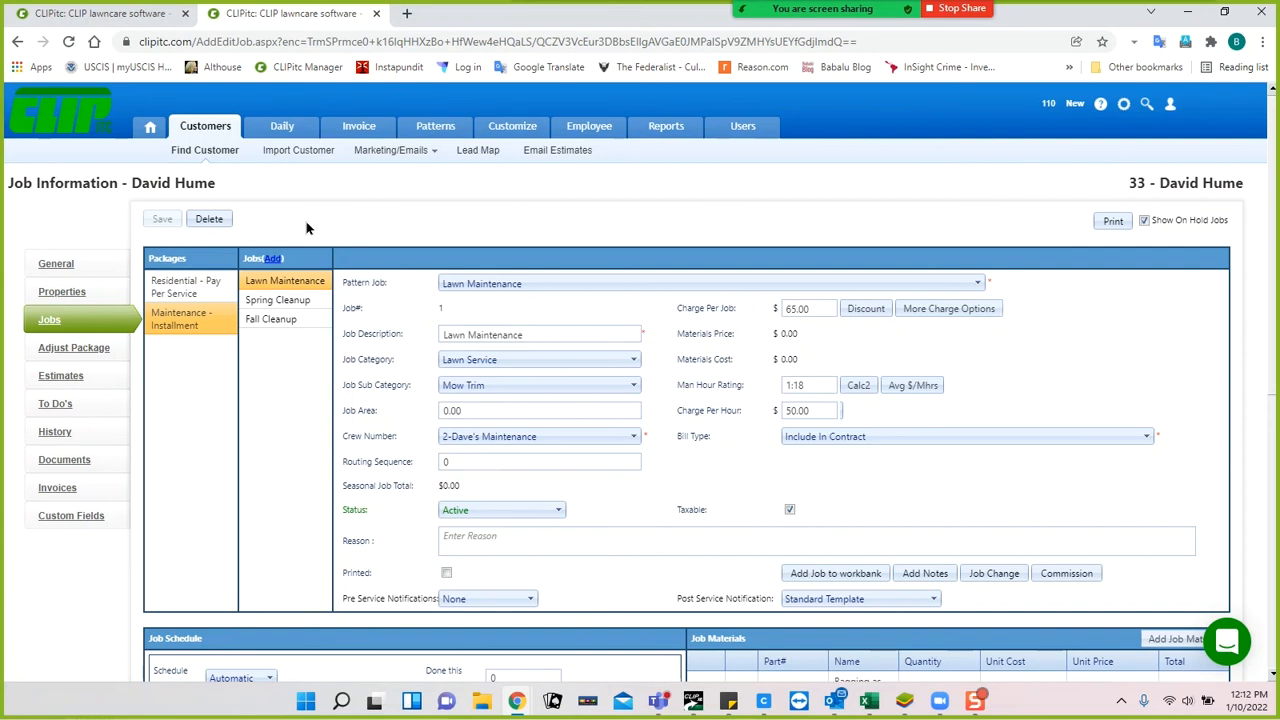
Open Acme Properties (DN) from Find Customer and view its Job History.
click(226, 158)
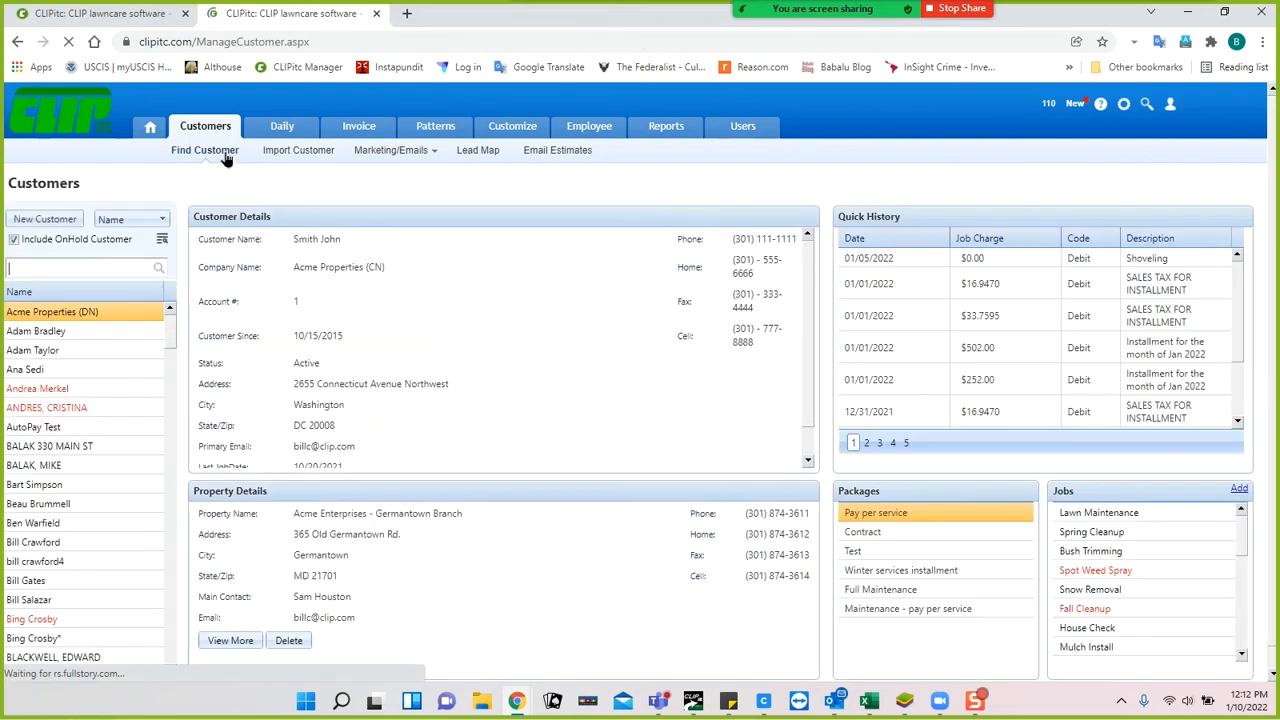
double_click(47, 313)
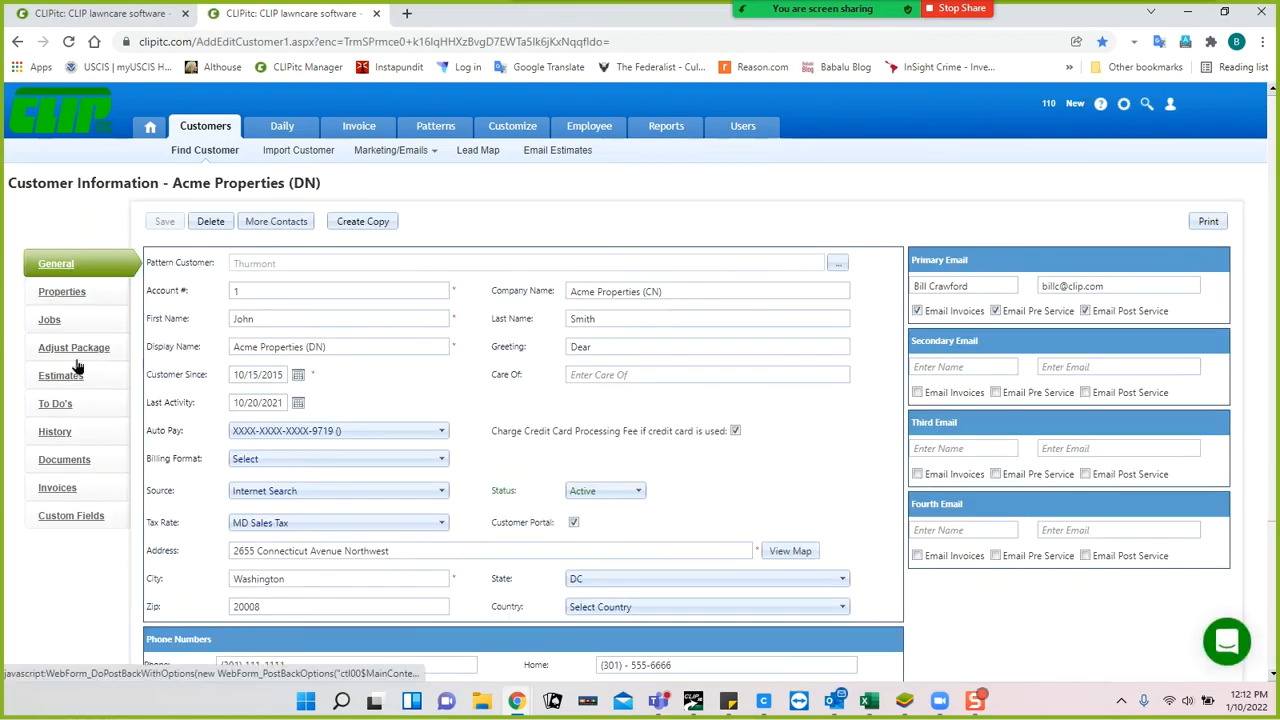
click(46, 437)
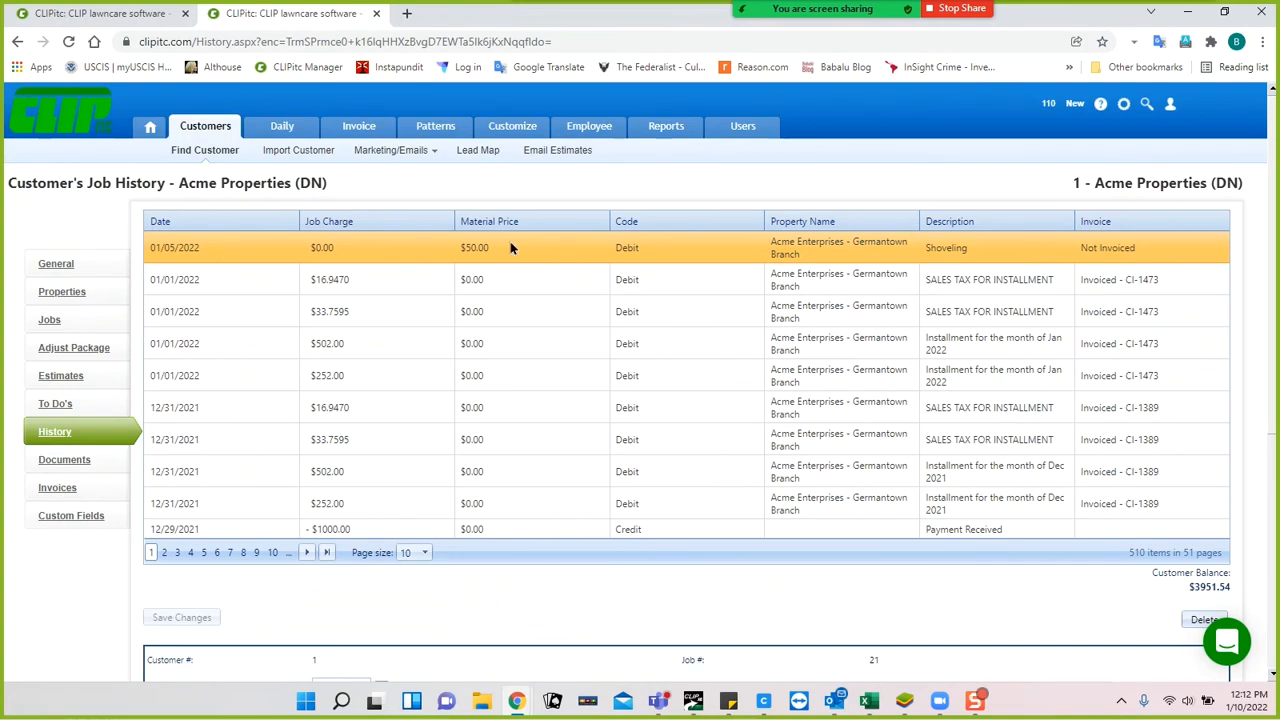
click(506, 366)
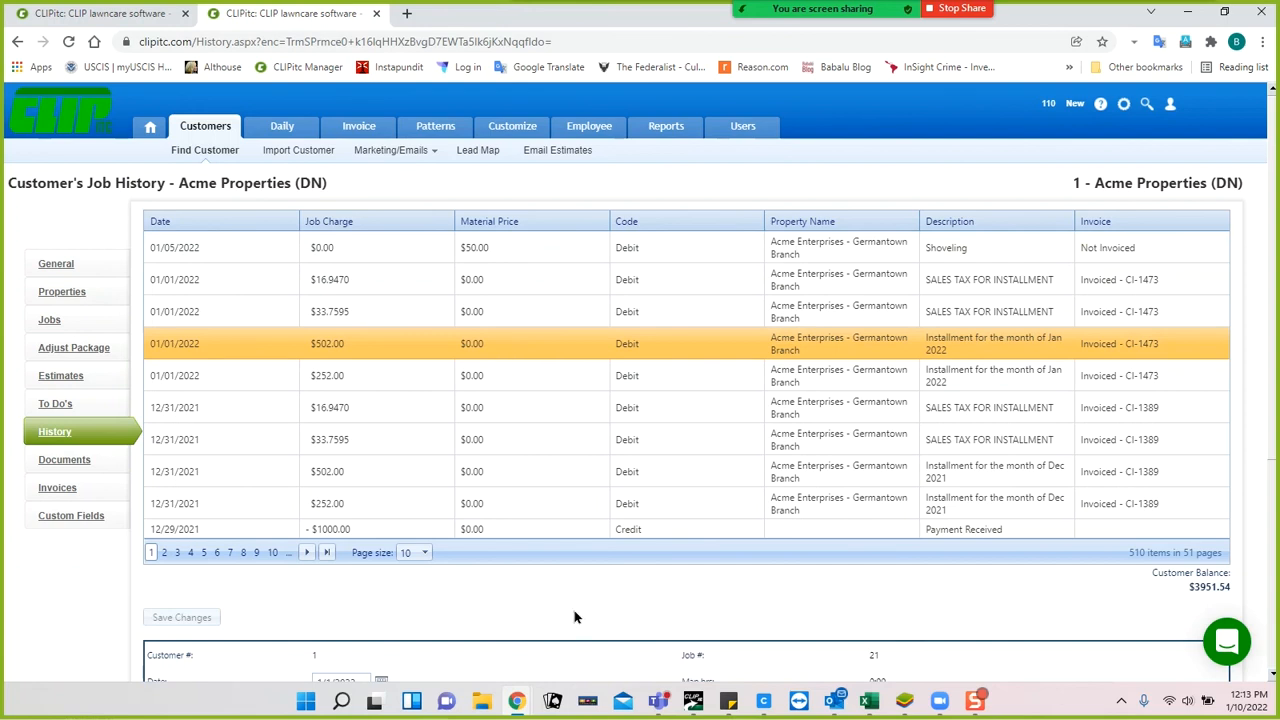
click(528, 248)
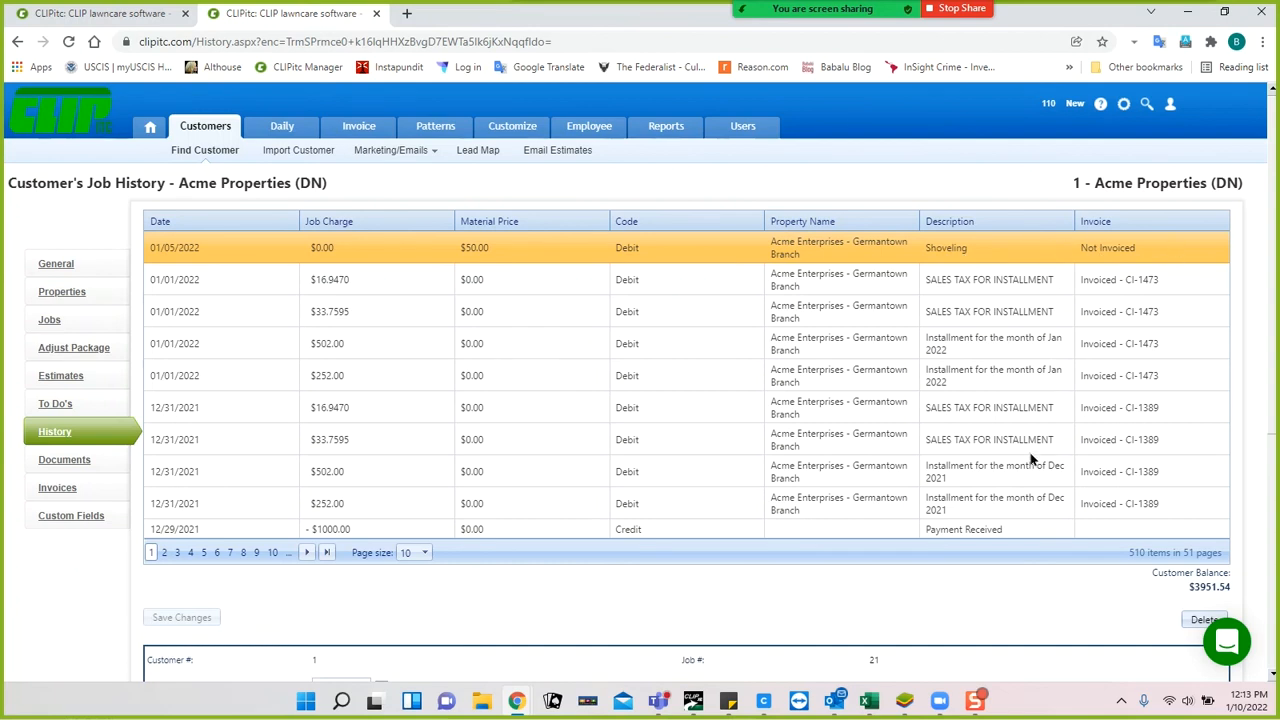
Review the Shoveling entry's job details, then open Acme Properties (DN)'s invoices.
scroll(1032, 460, down, 2)
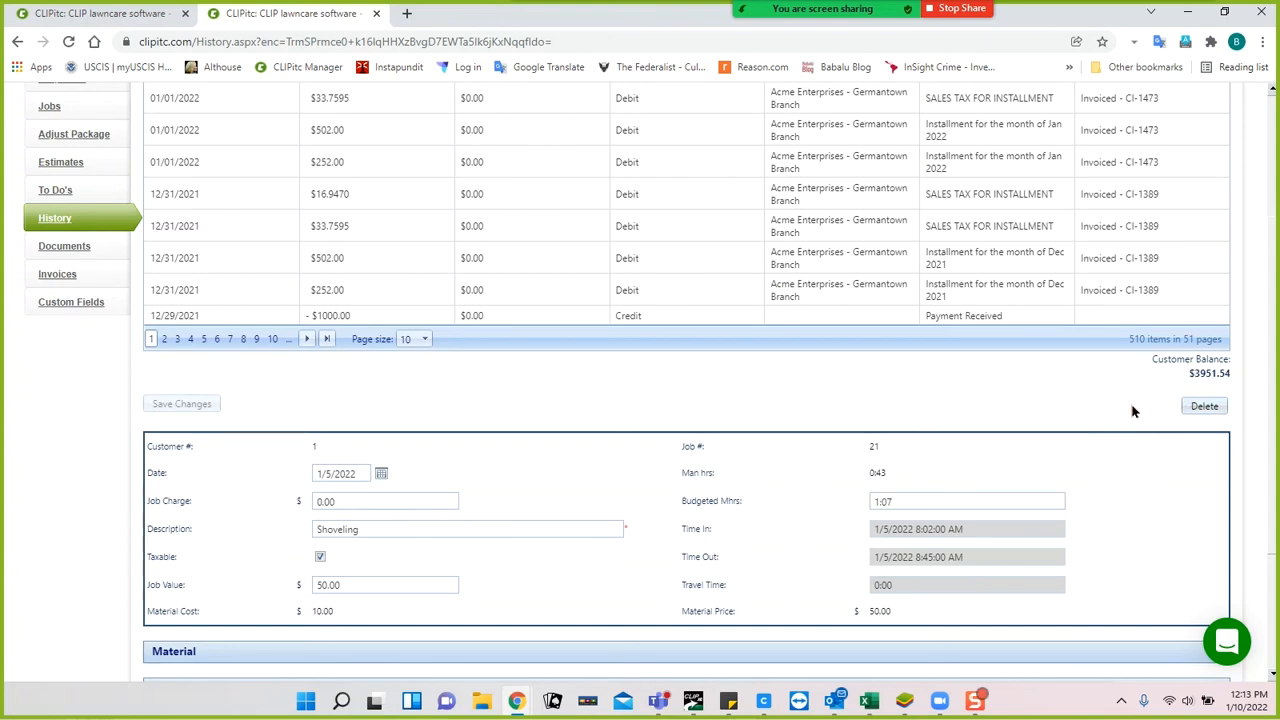
scroll(1133, 410, up, 1)
scroll(1133, 410, up, 1)
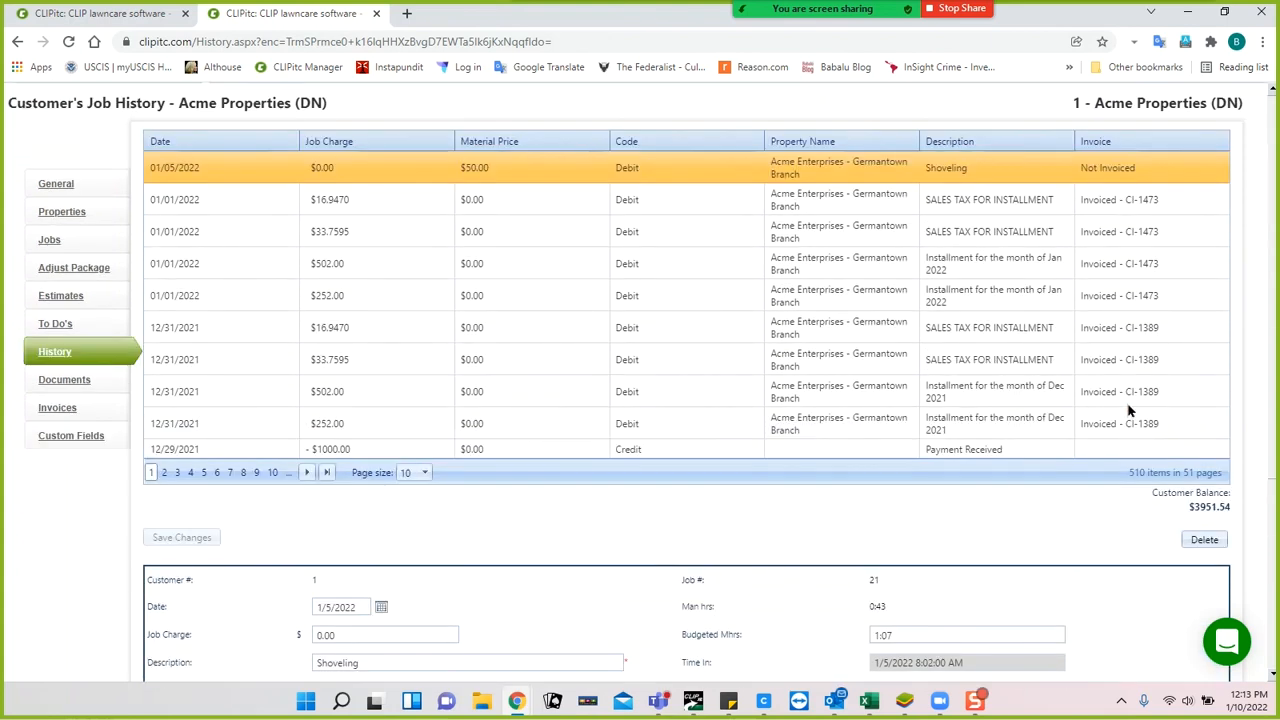
click(55, 410)
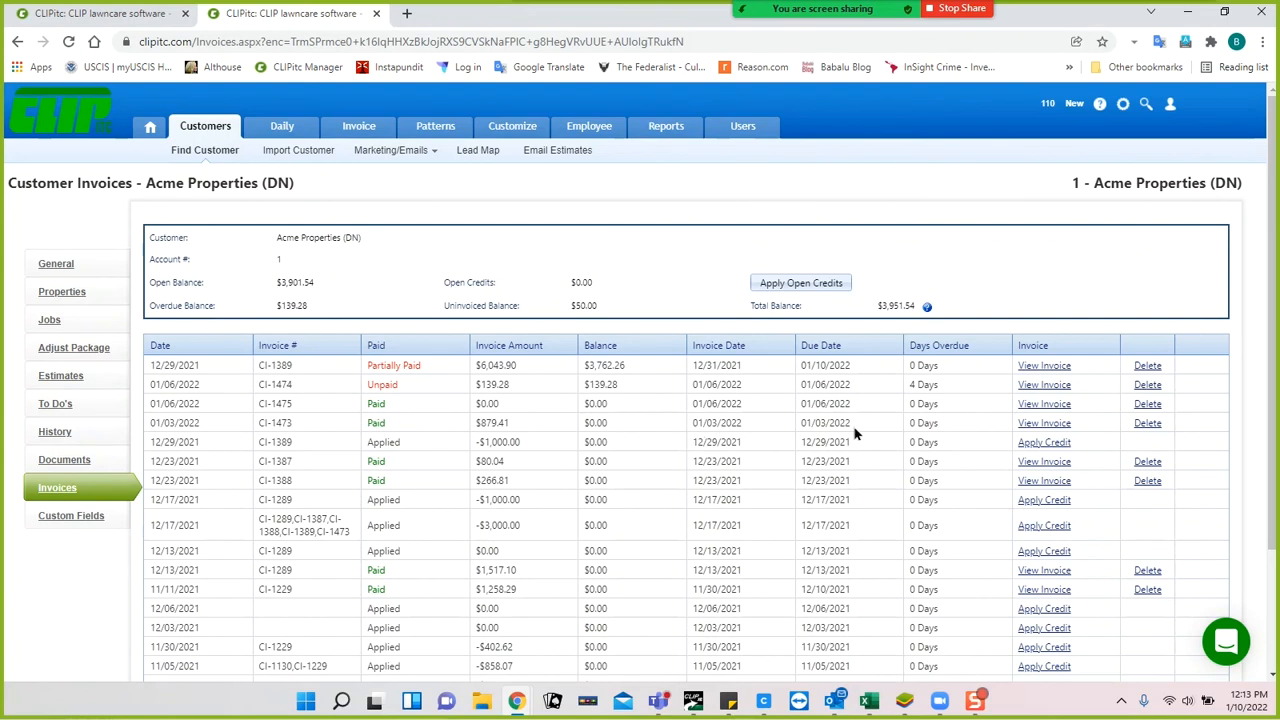
View invoice CI-1473, the $879.41 invoice with 0.00 balance due.
click(1043, 426)
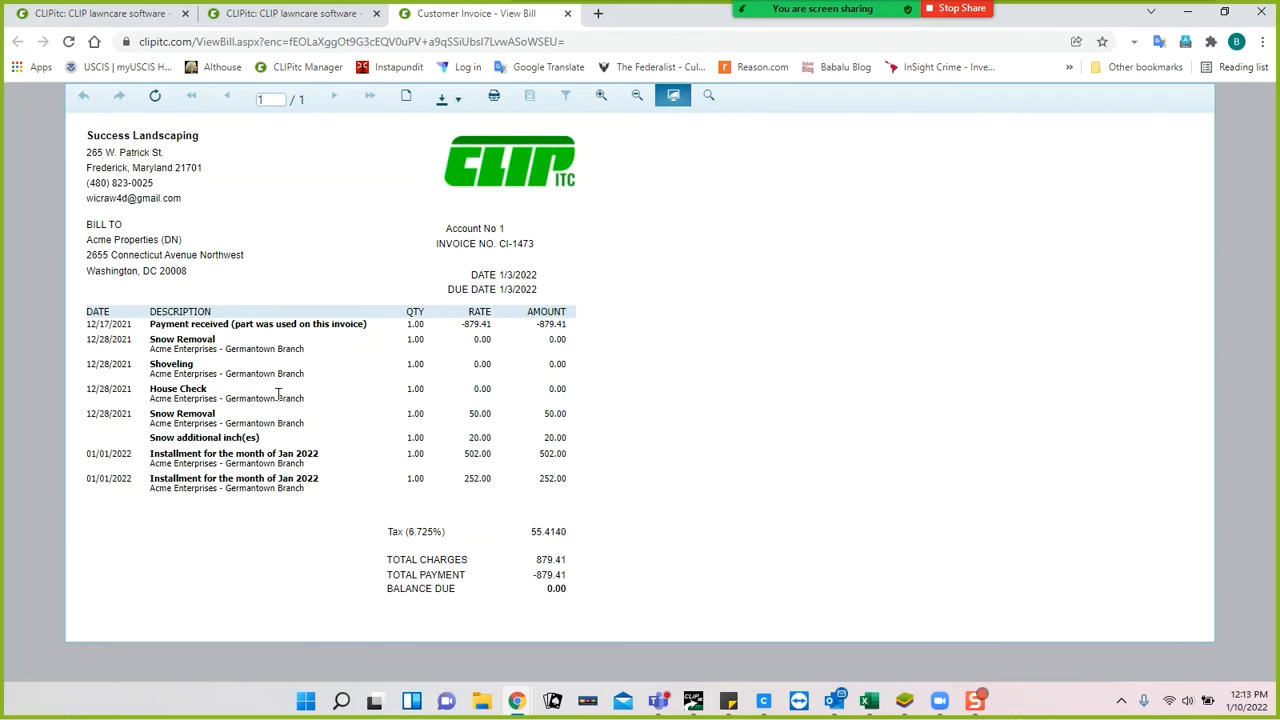
Close the Customer Invoice - View Bill tab to return to the invoice list.
click(568, 14)
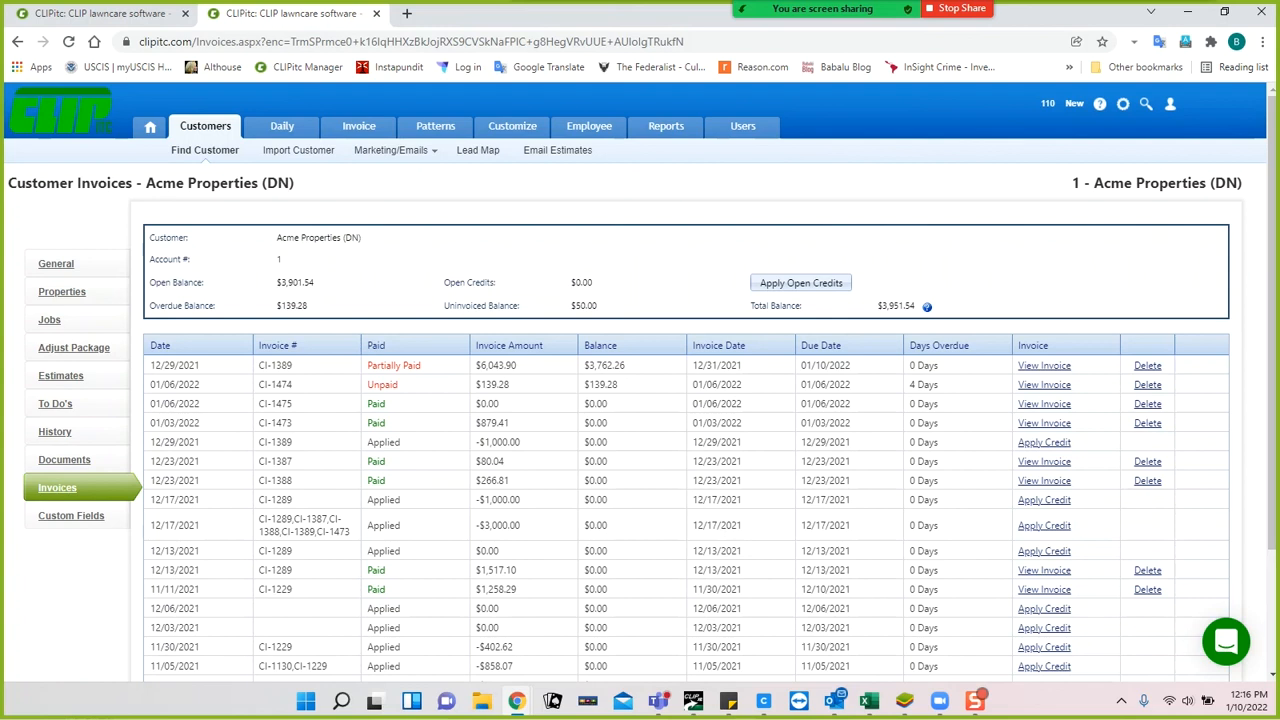
Open Customize > Time Setting and confirm time is recorded as Hours (HH:MM).
click(512, 128)
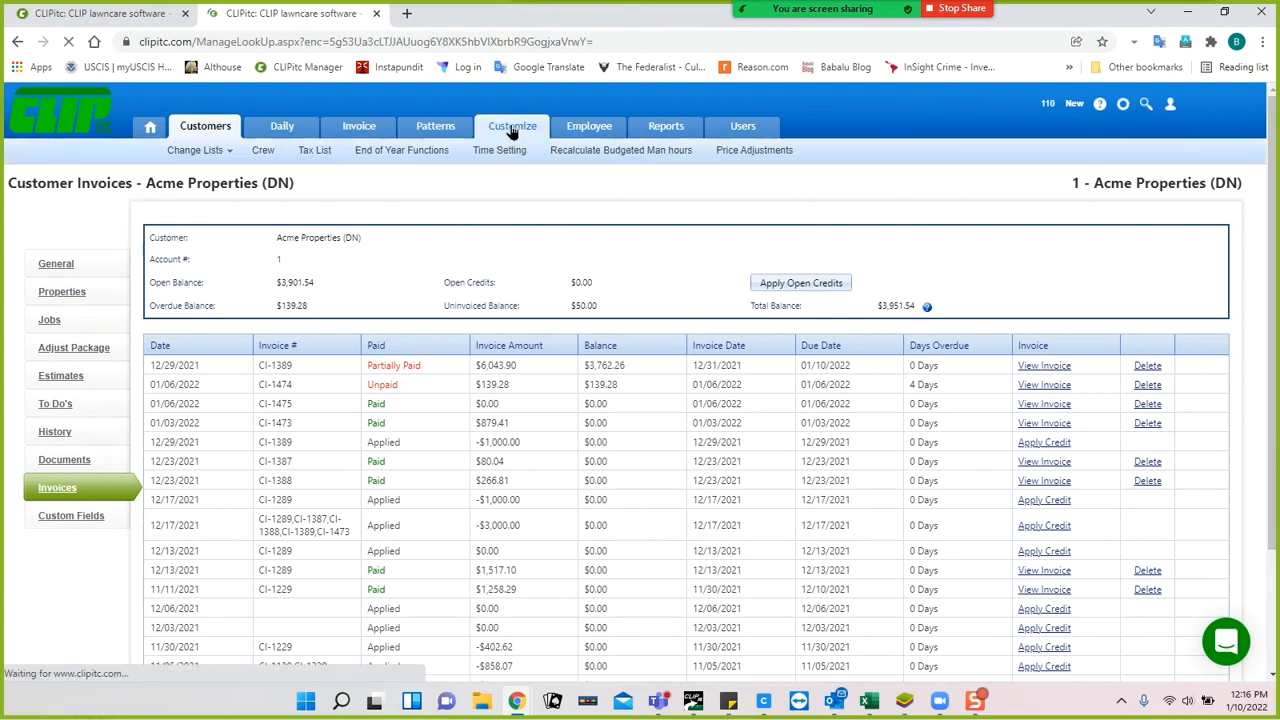
click(499, 152)
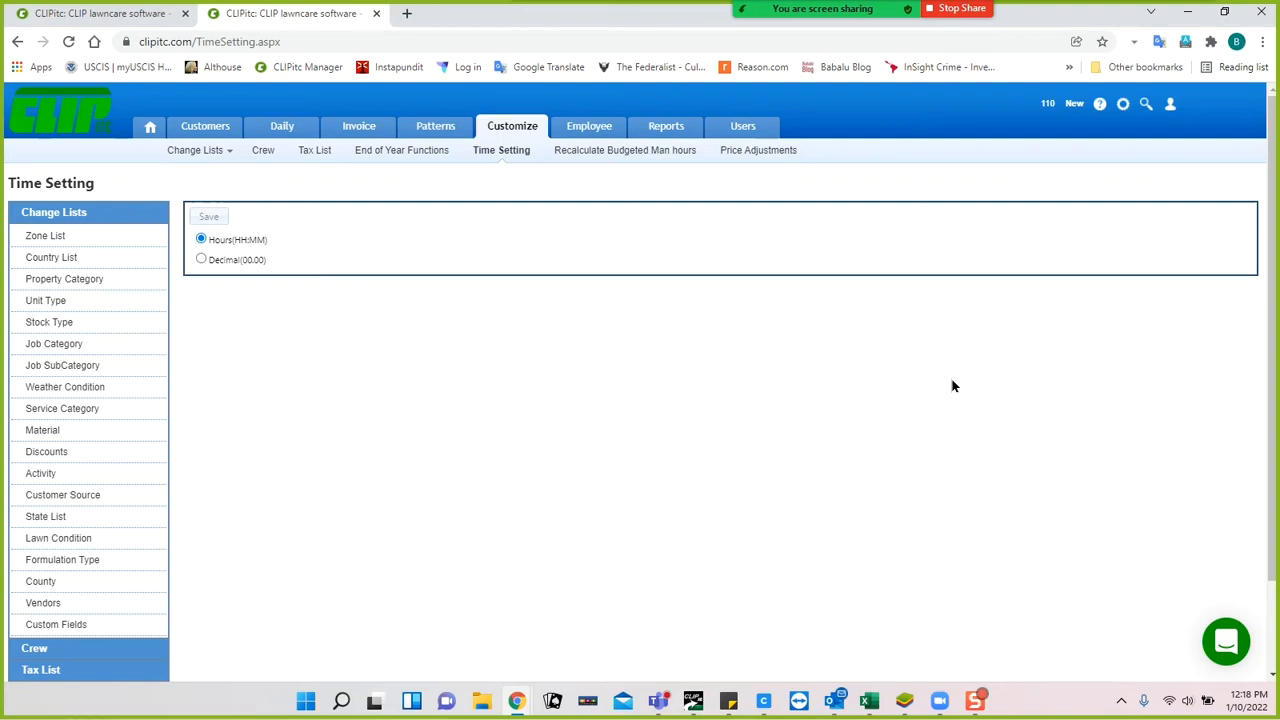
Open the CLIP Help Center and view the Videos on CLIPitc article in a new tab.
click(1101, 106)
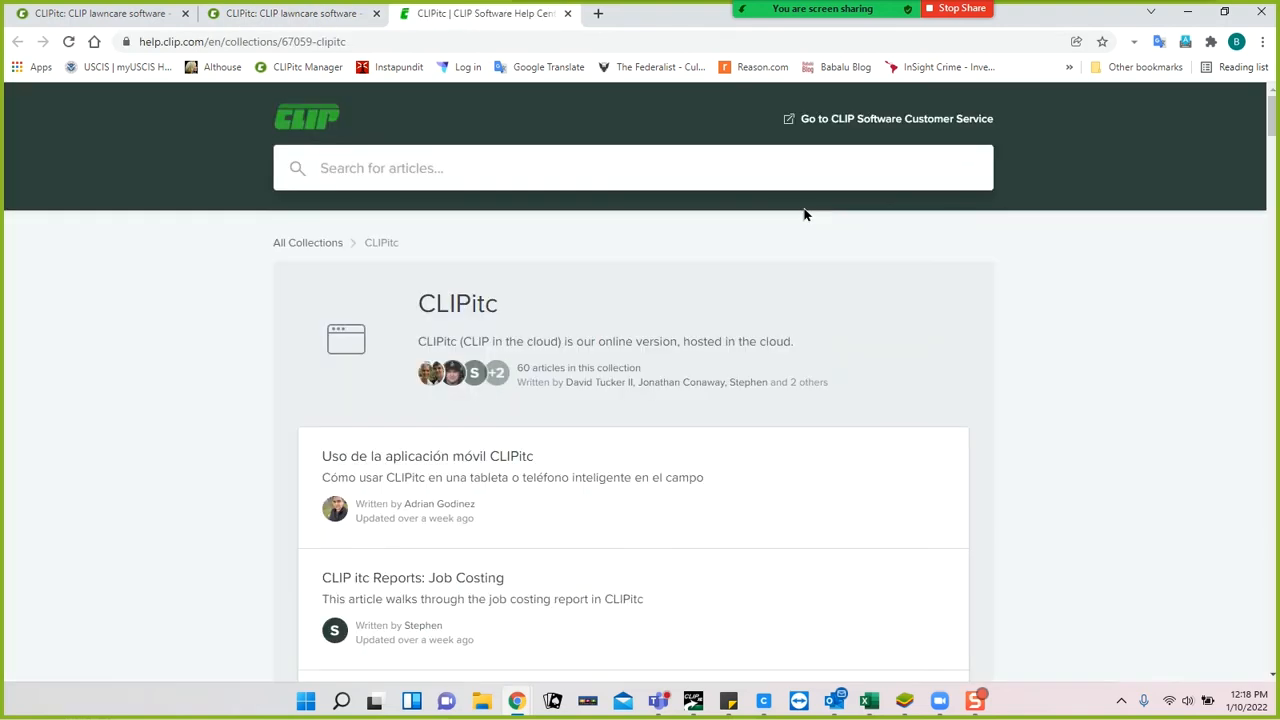
scroll(223, 491, down, 1)
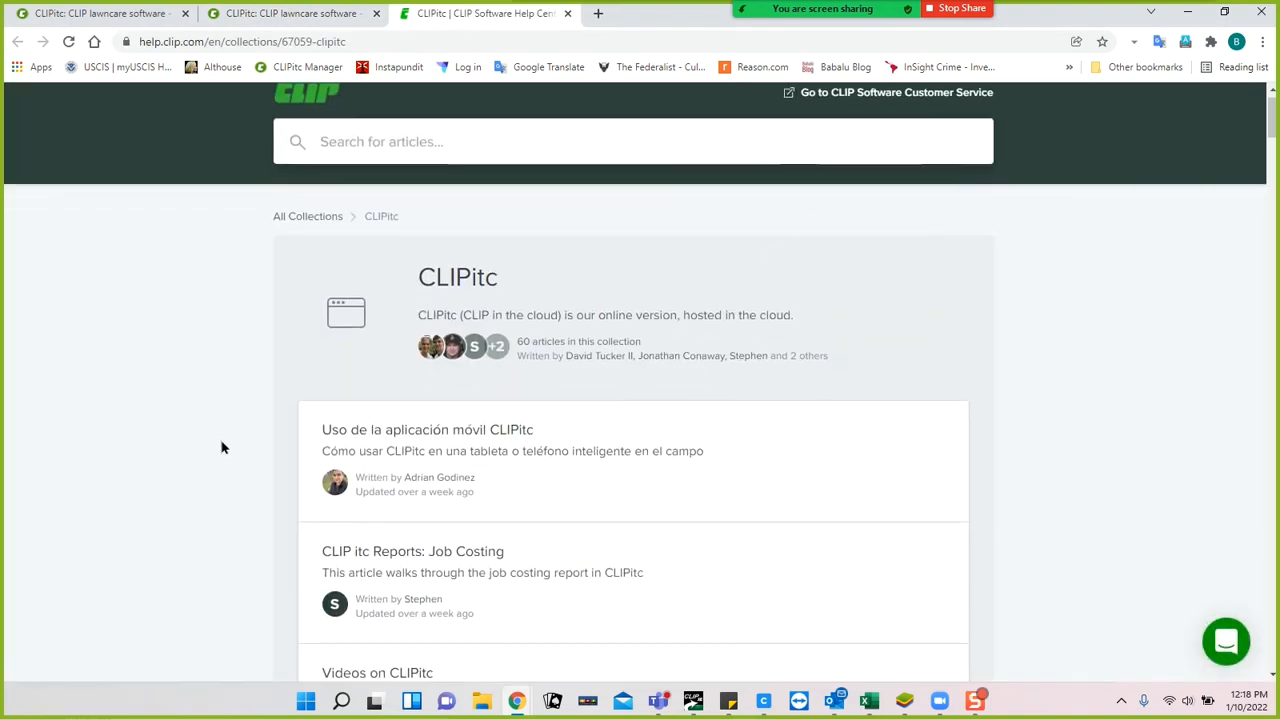
scroll(218, 397, down, 3)
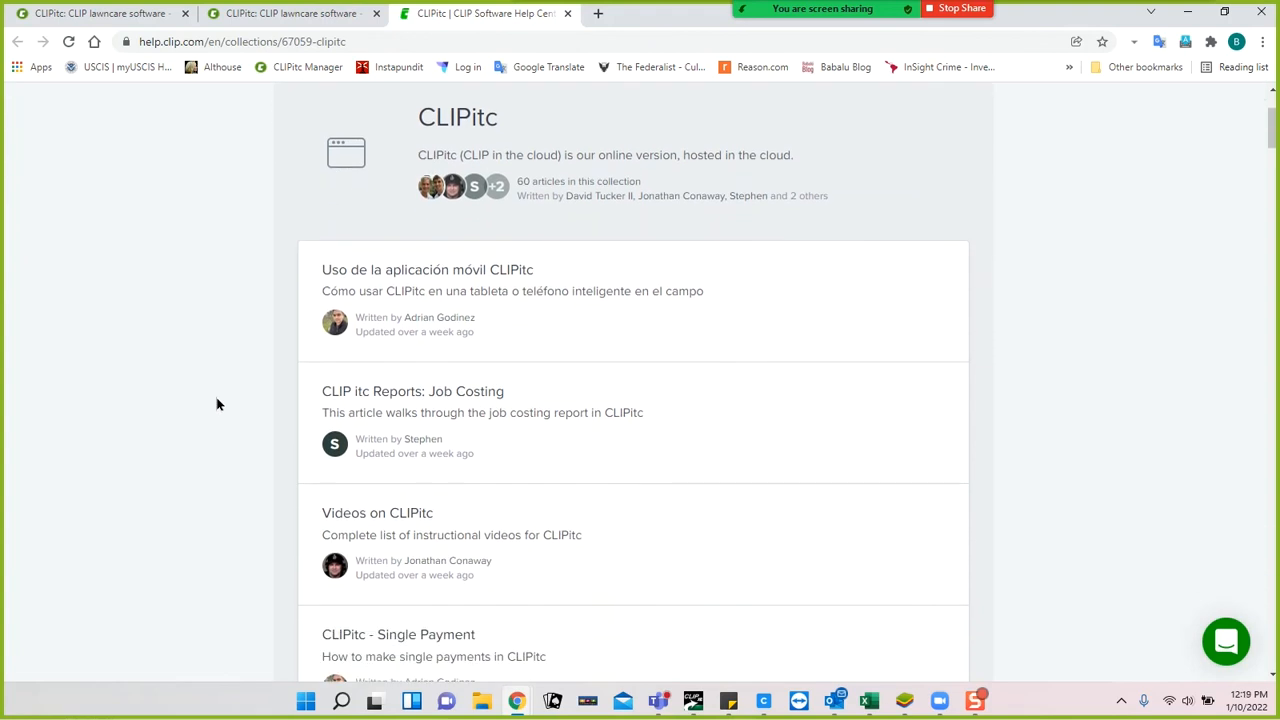
scroll(218, 378, down, 2)
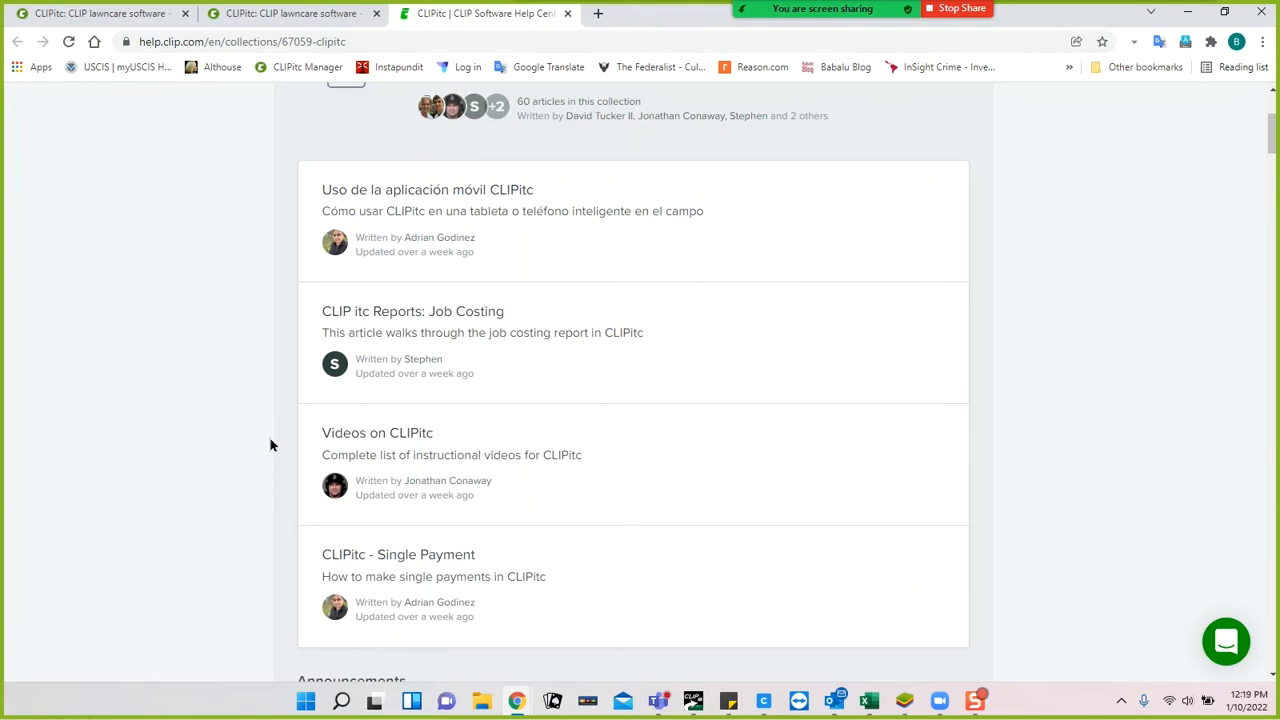
right_click(421, 459)
click(474, 470)
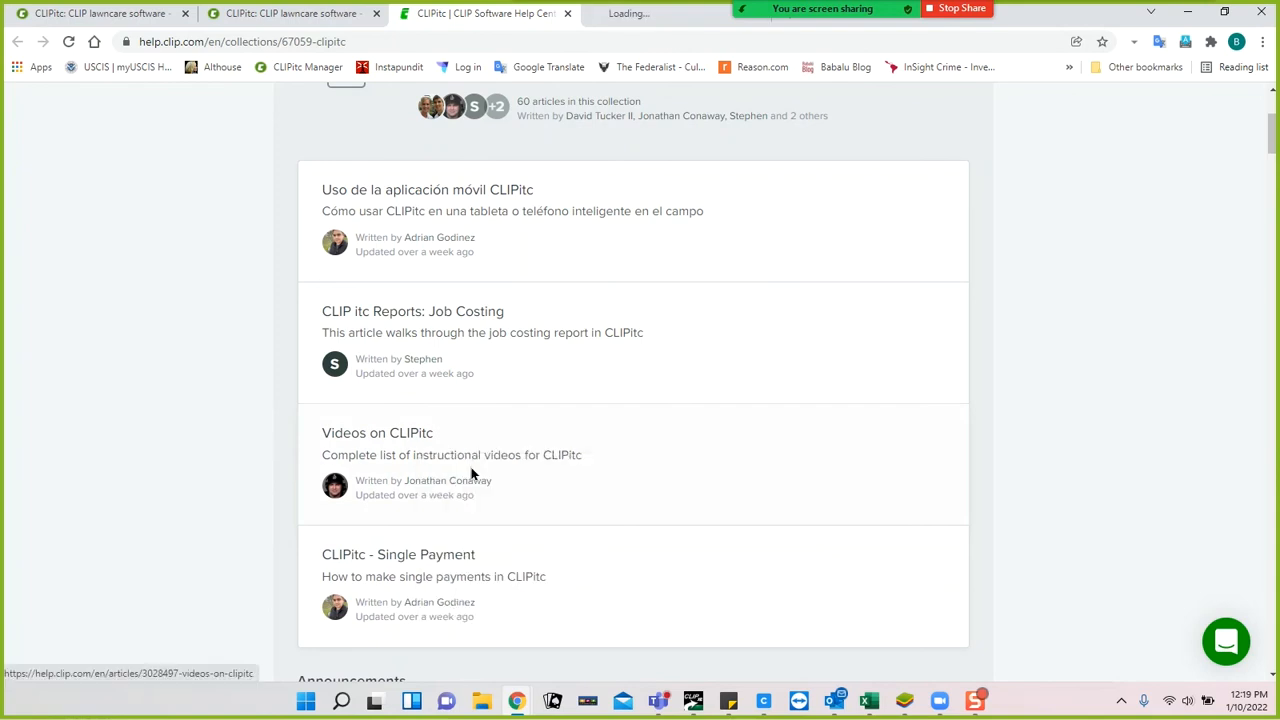
click(640, 13)
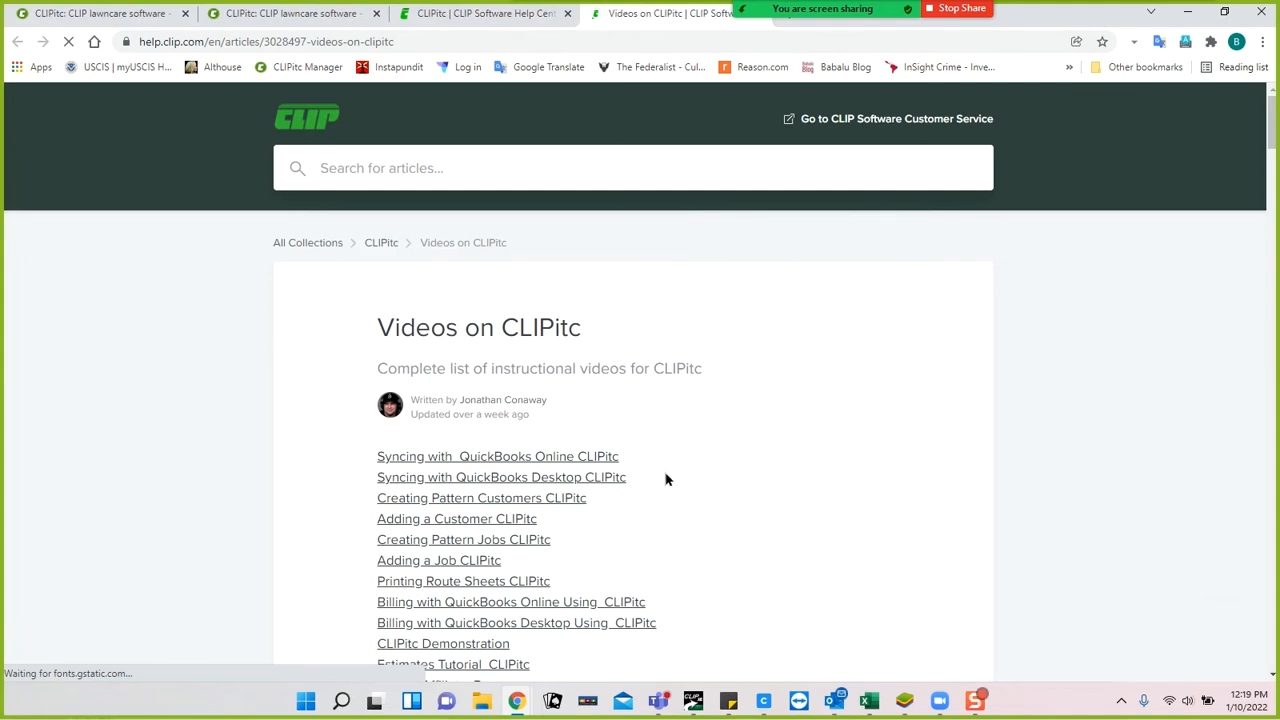
scroll(672, 480, down, 1)
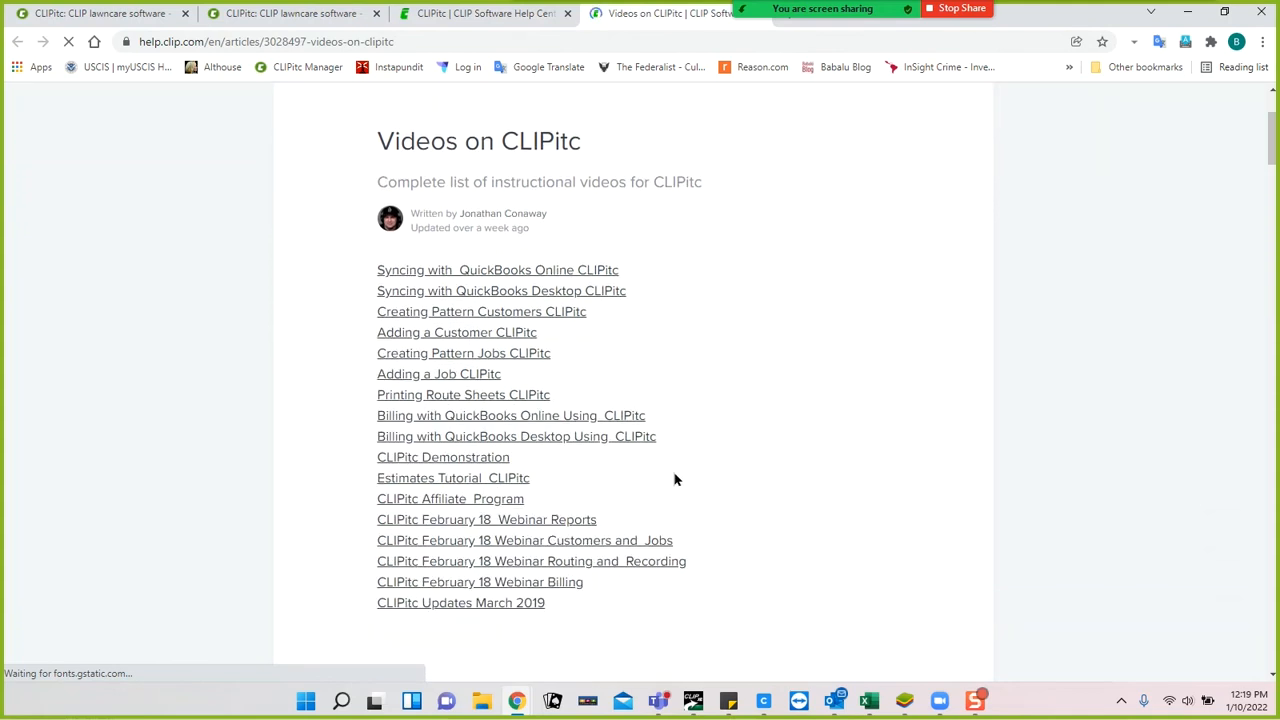
scroll(675, 480, up, 1)
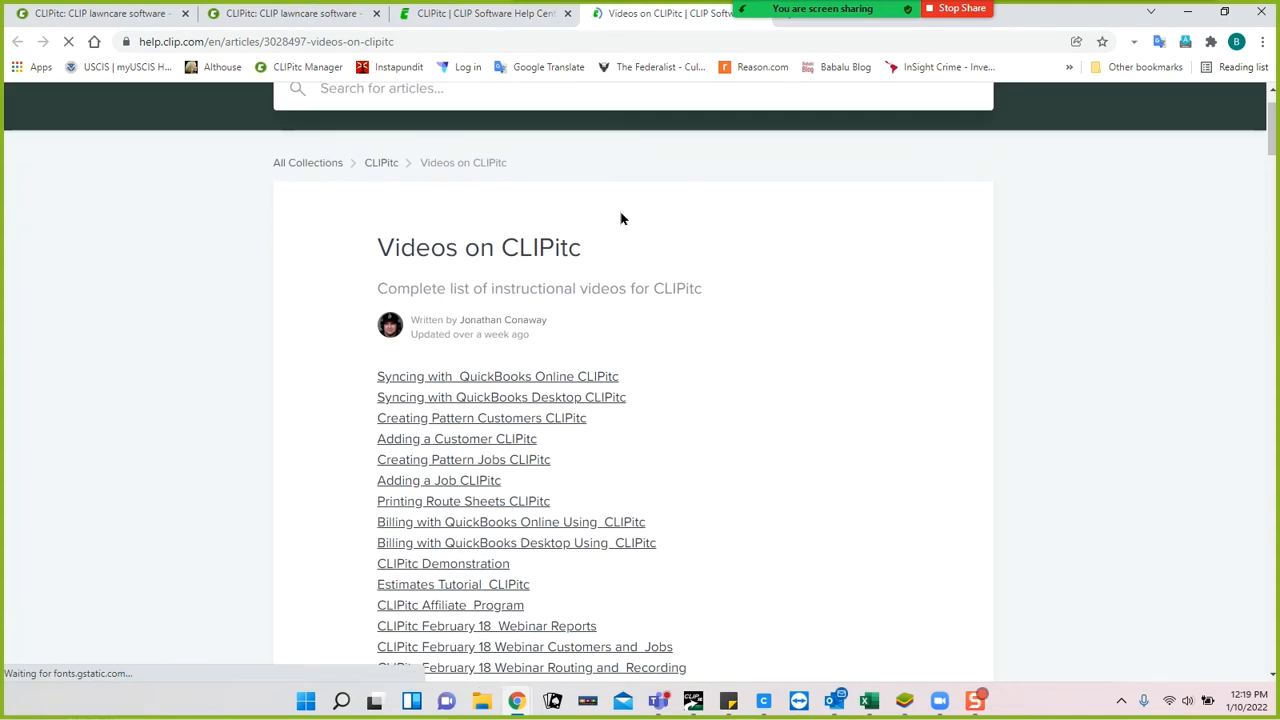
Read the CLIPitc - New User Tutorial article from the help collection, then close it.
click(512, 13)
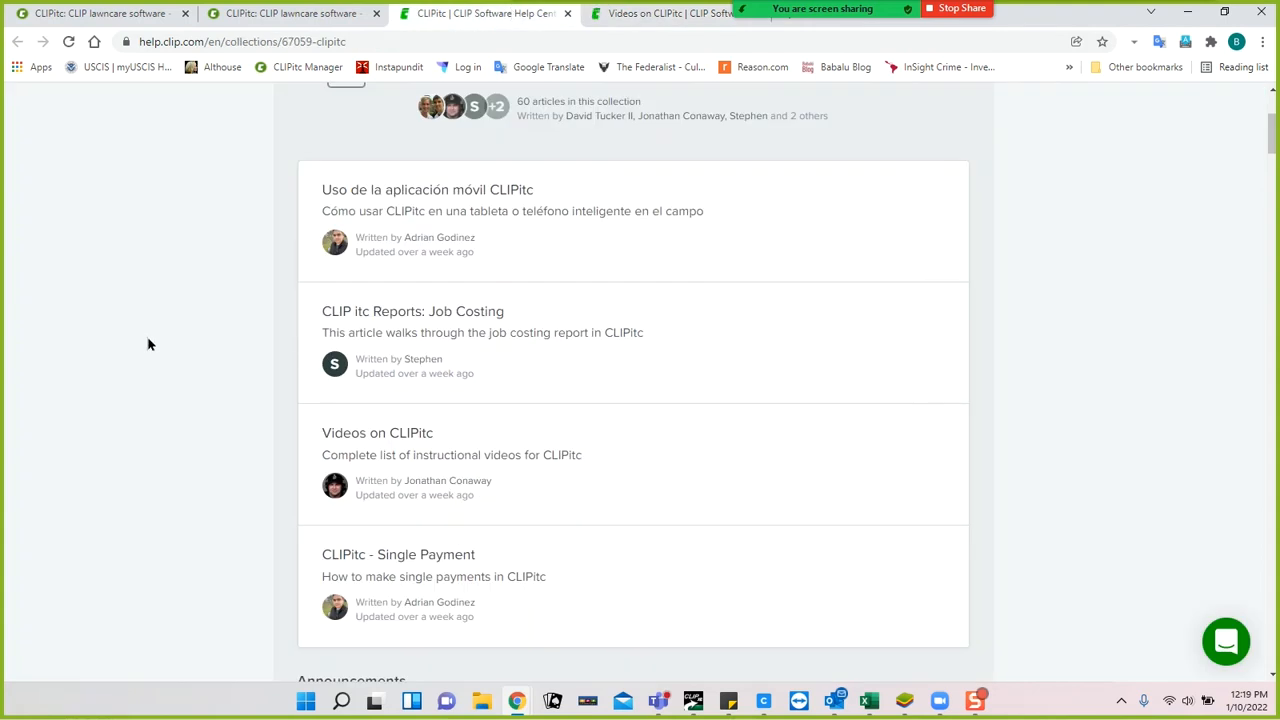
scroll(167, 360, down, 1)
scroll(167, 360, down, 5)
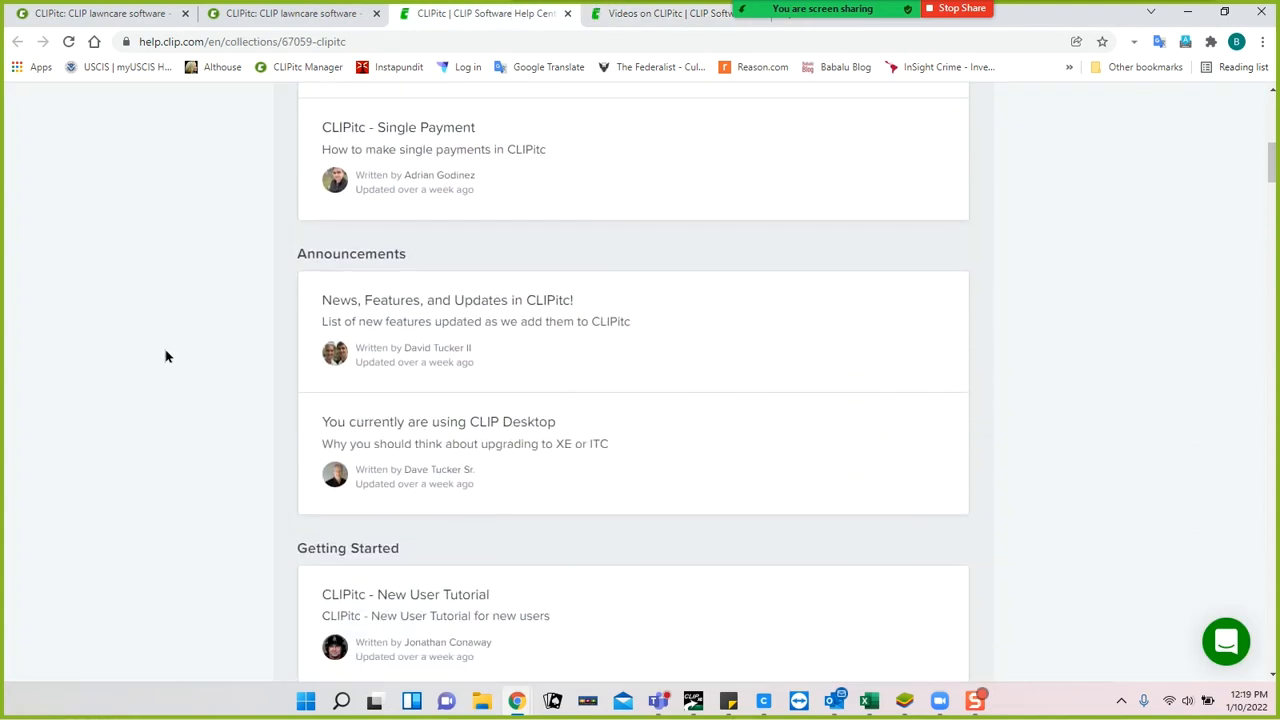
scroll(167, 357, down, 1)
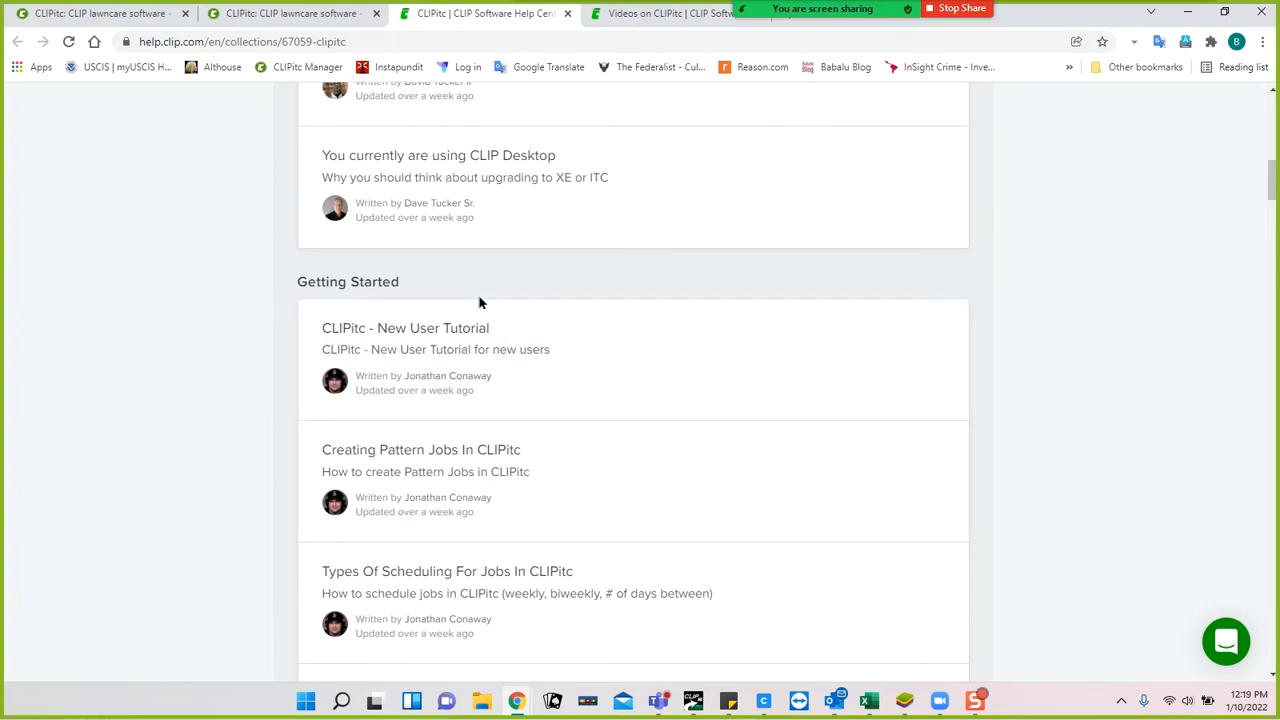
click(410, 351)
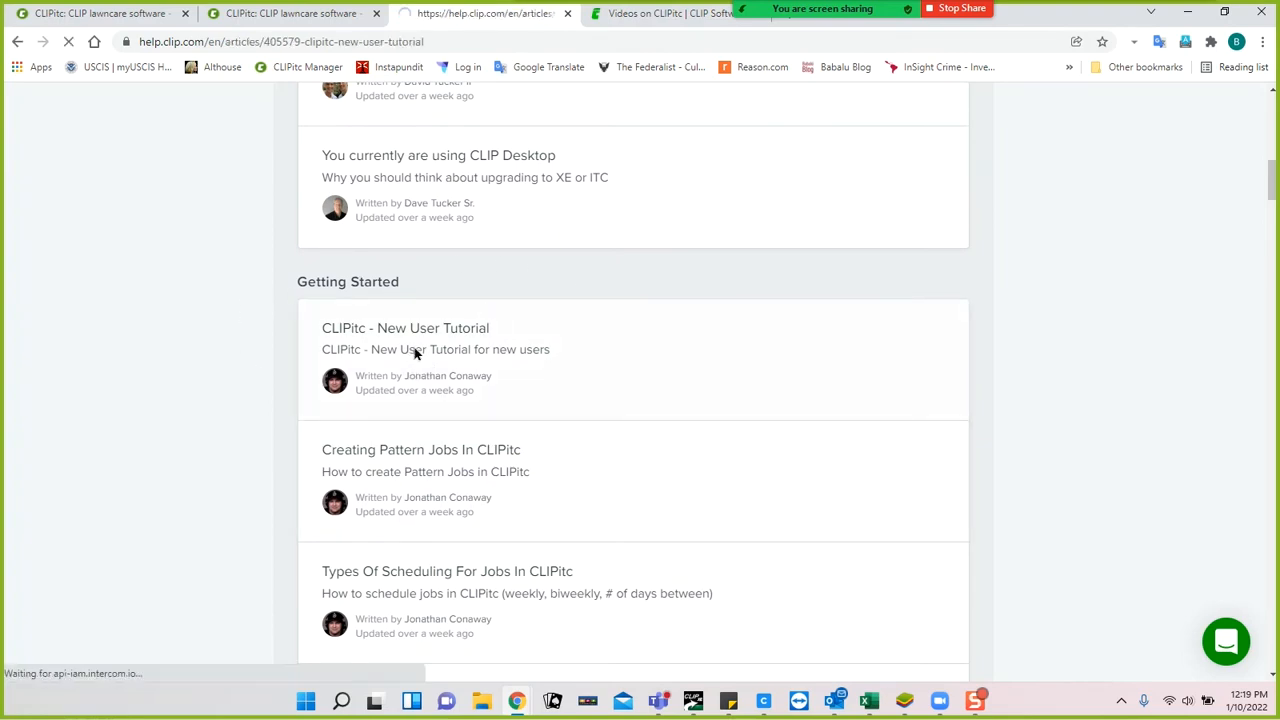
scroll(236, 403, down, 1)
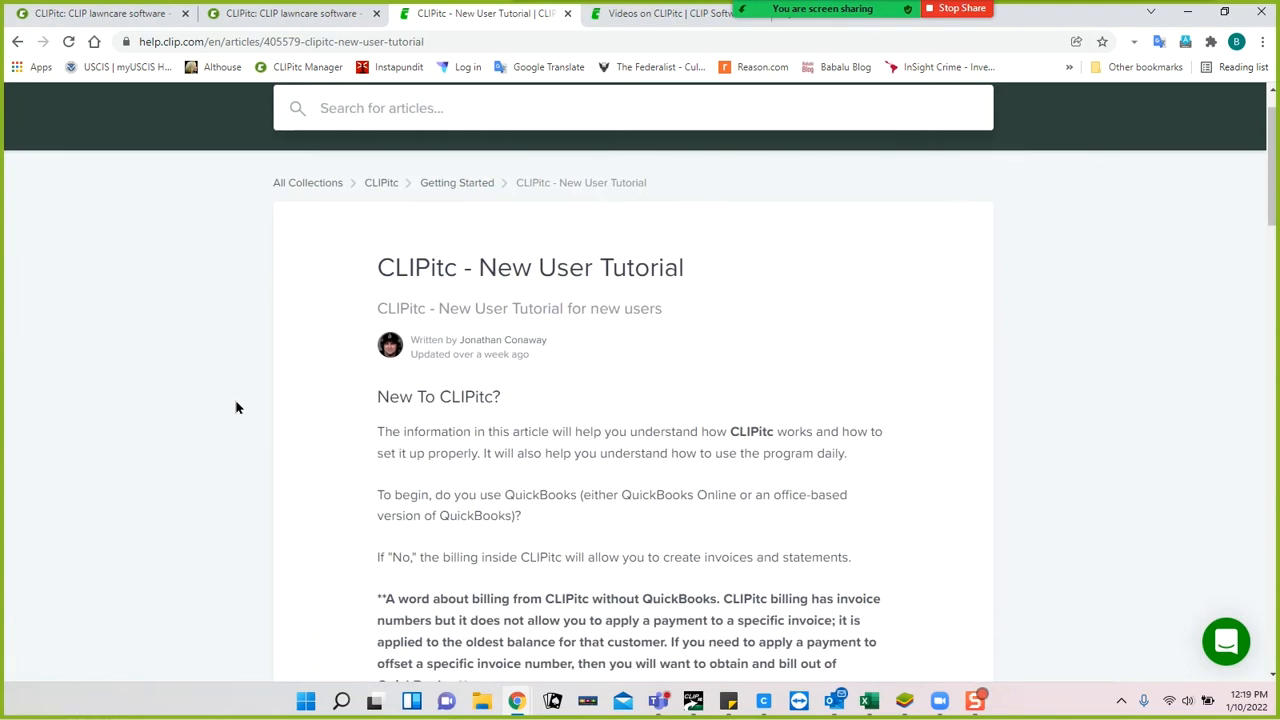
scroll(236, 407, down, 4)
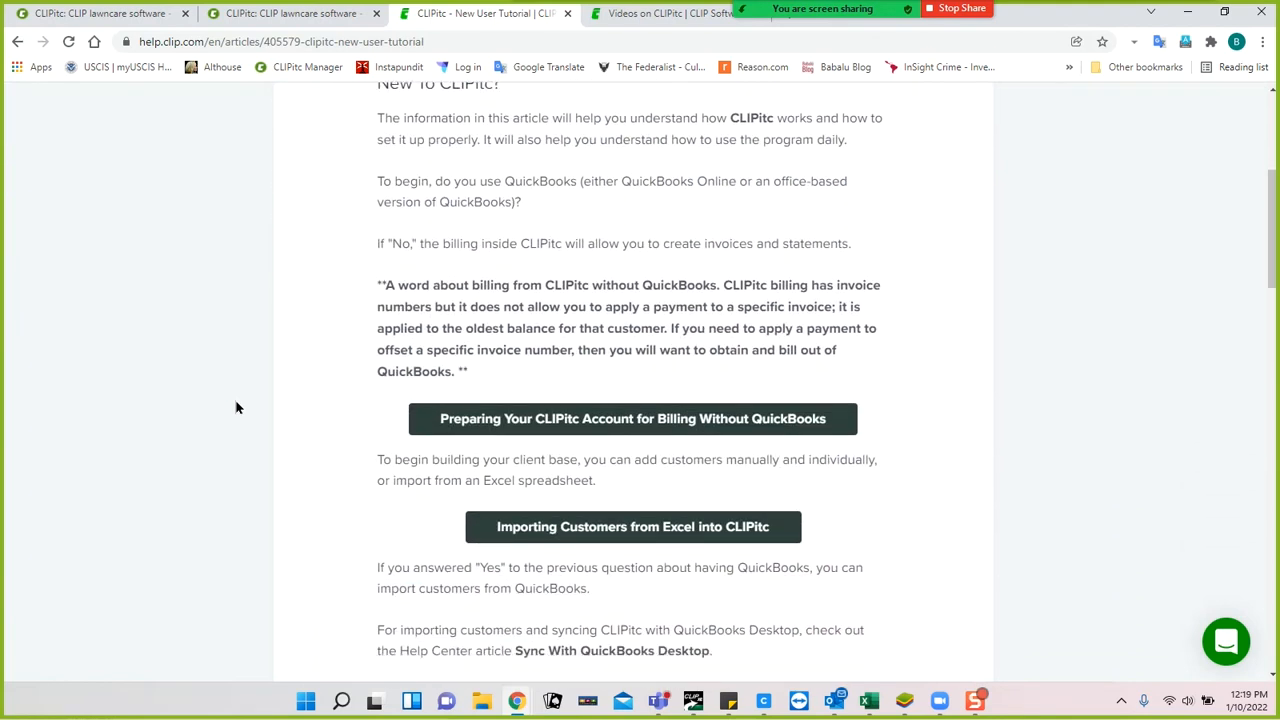
scroll(293, 413, down, 3)
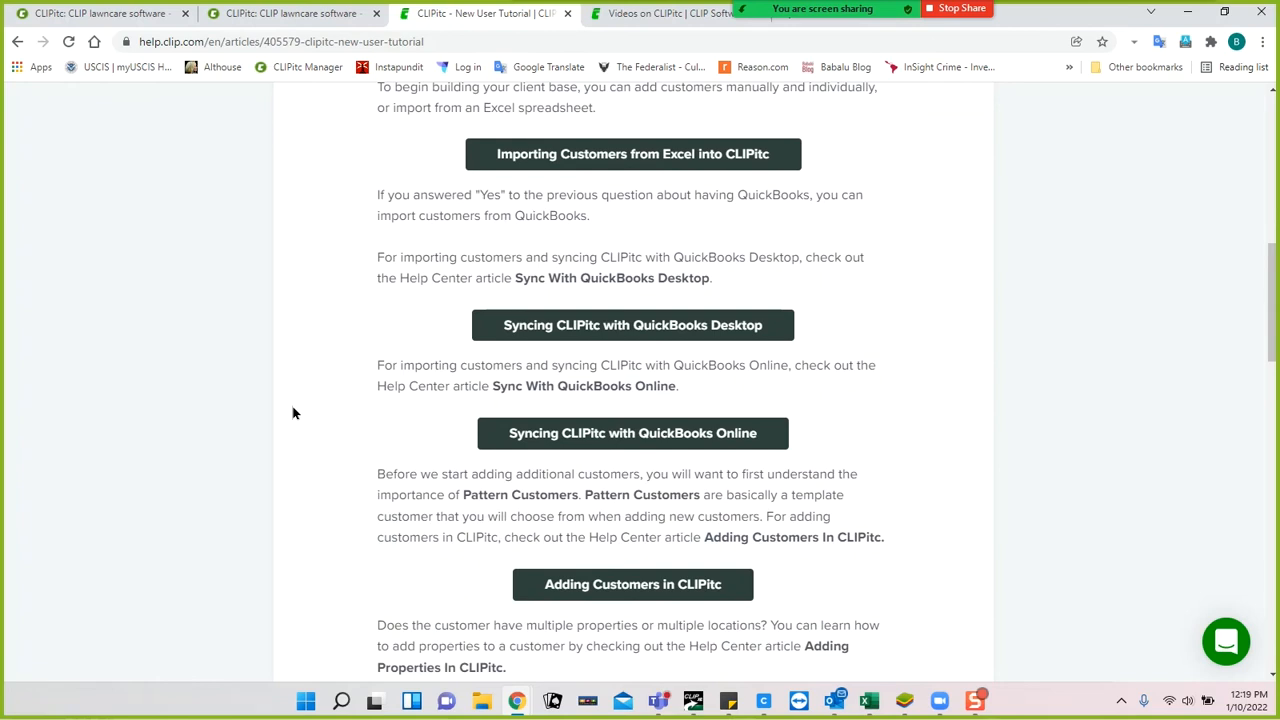
scroll(293, 413, down, 3)
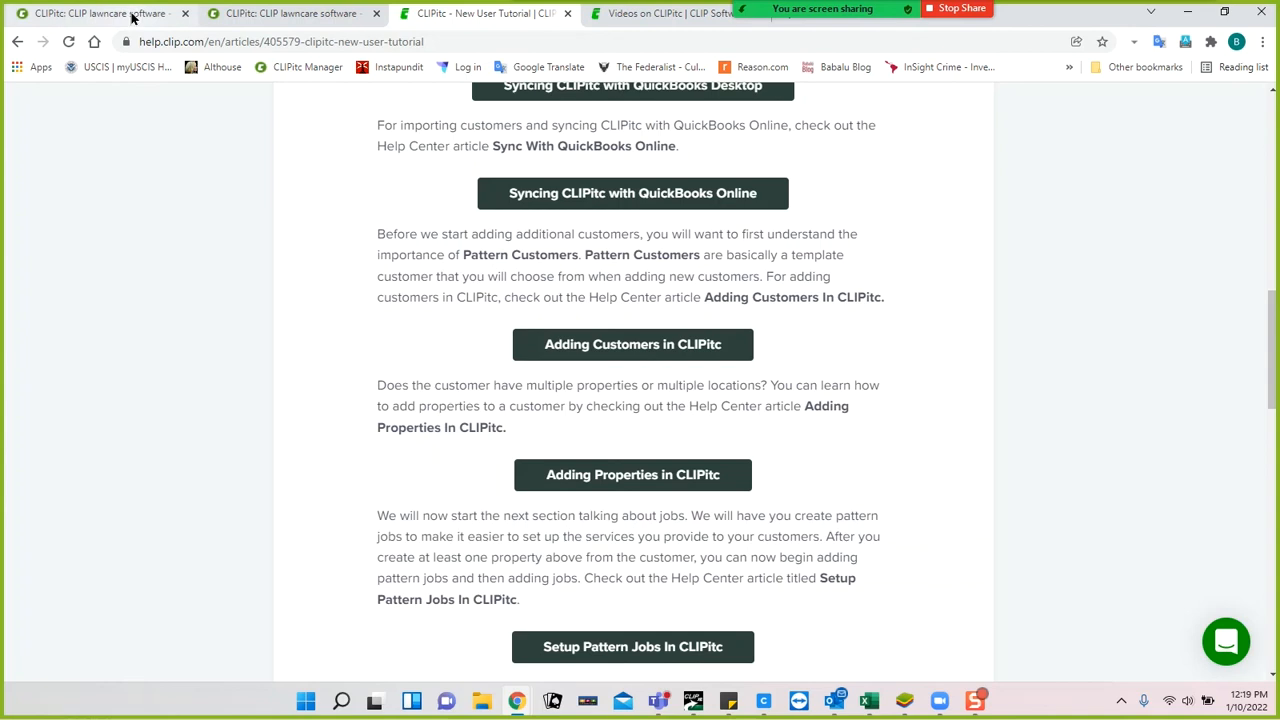
click(567, 14)
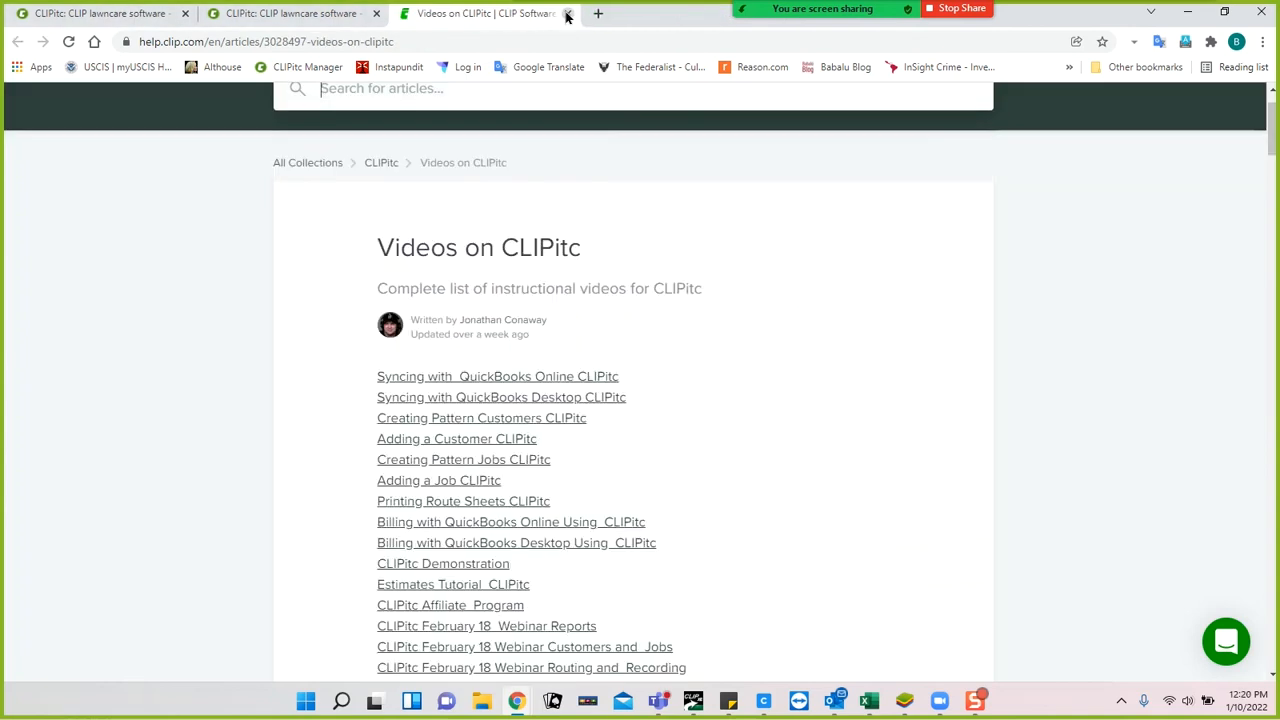
Close the Videos tab and open a customer's record from the CLIPitc Customers list.
click(567, 14)
click(105, 14)
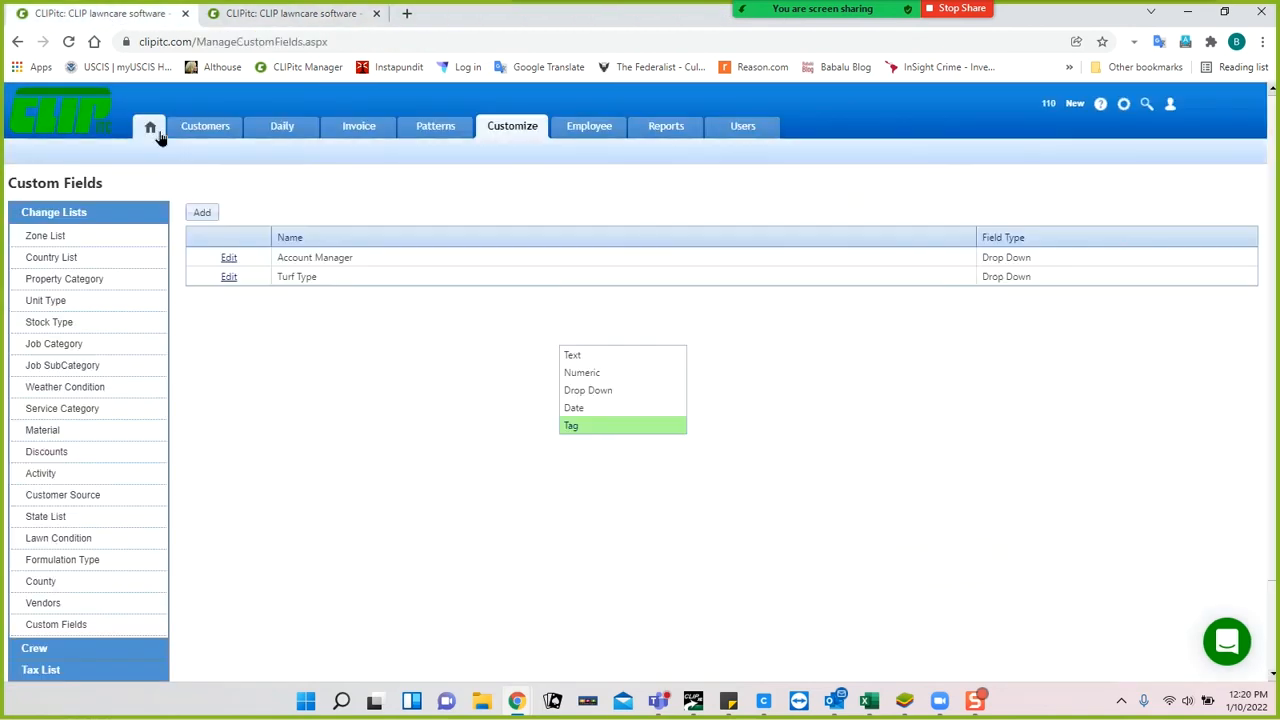
click(213, 130)
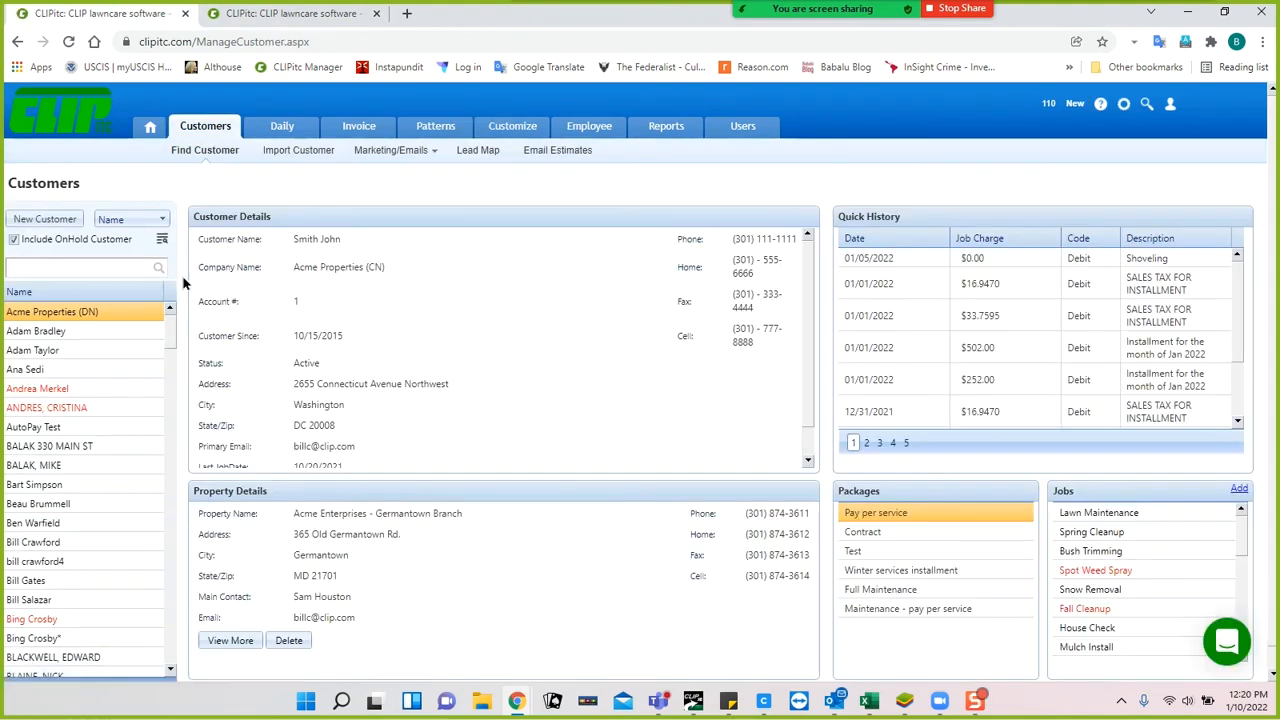
click(146, 324)
double_click(43, 487)
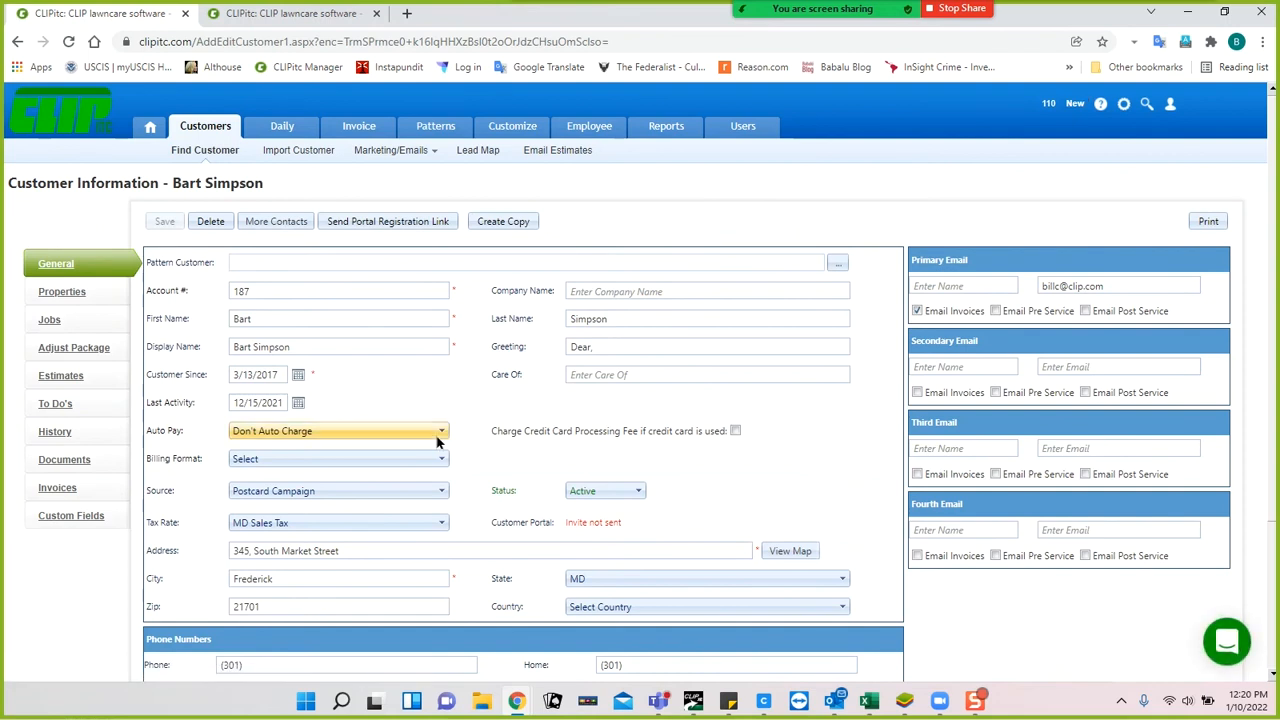
Start a new to-do task for the customer with activity set to Estimate.
click(56, 406)
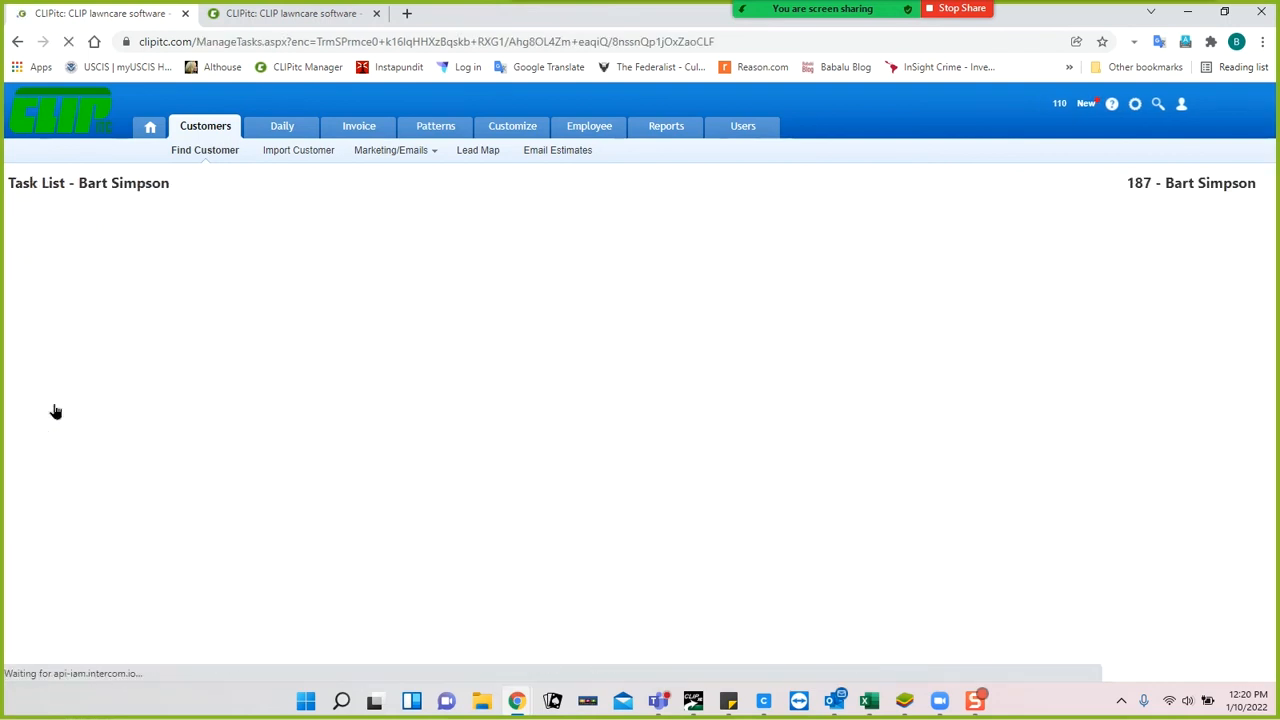
click(173, 343)
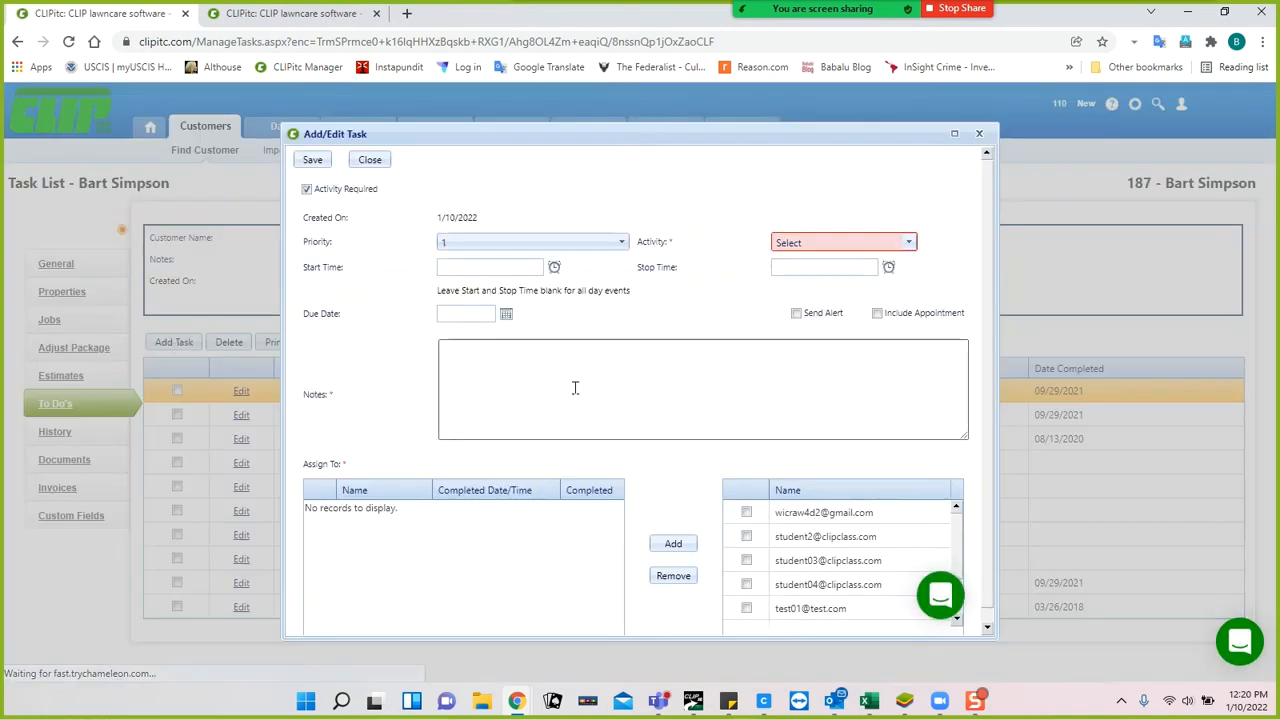
click(515, 350)
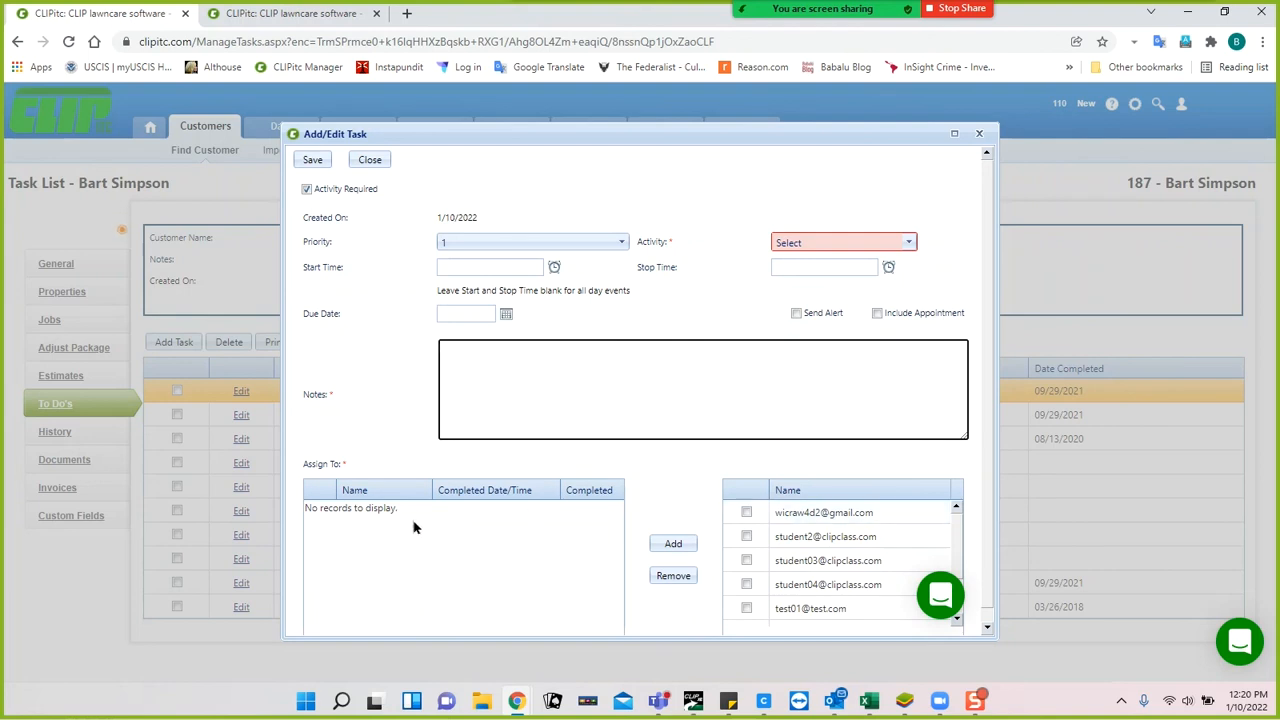
click(904, 242)
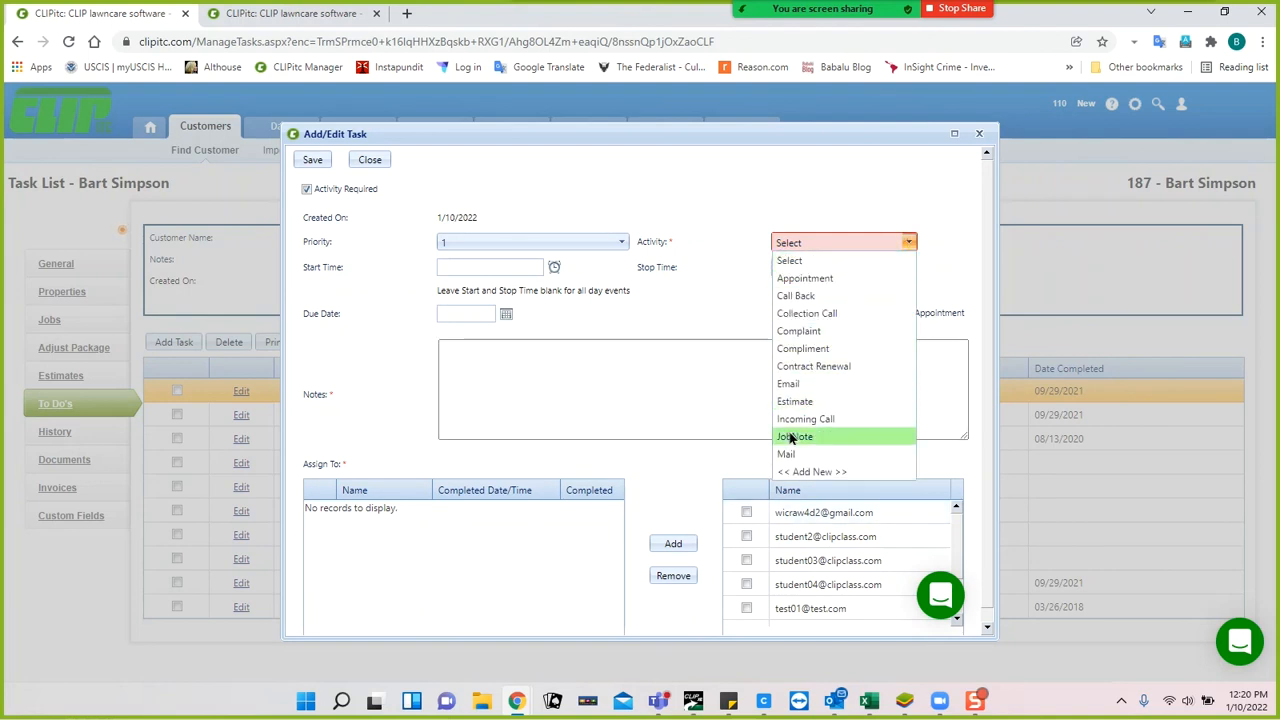
click(802, 402)
Add the customer's contact details and an irrigation estimate note, assign the first user, due 1/13/2022.
click(716, 366)
text(J)
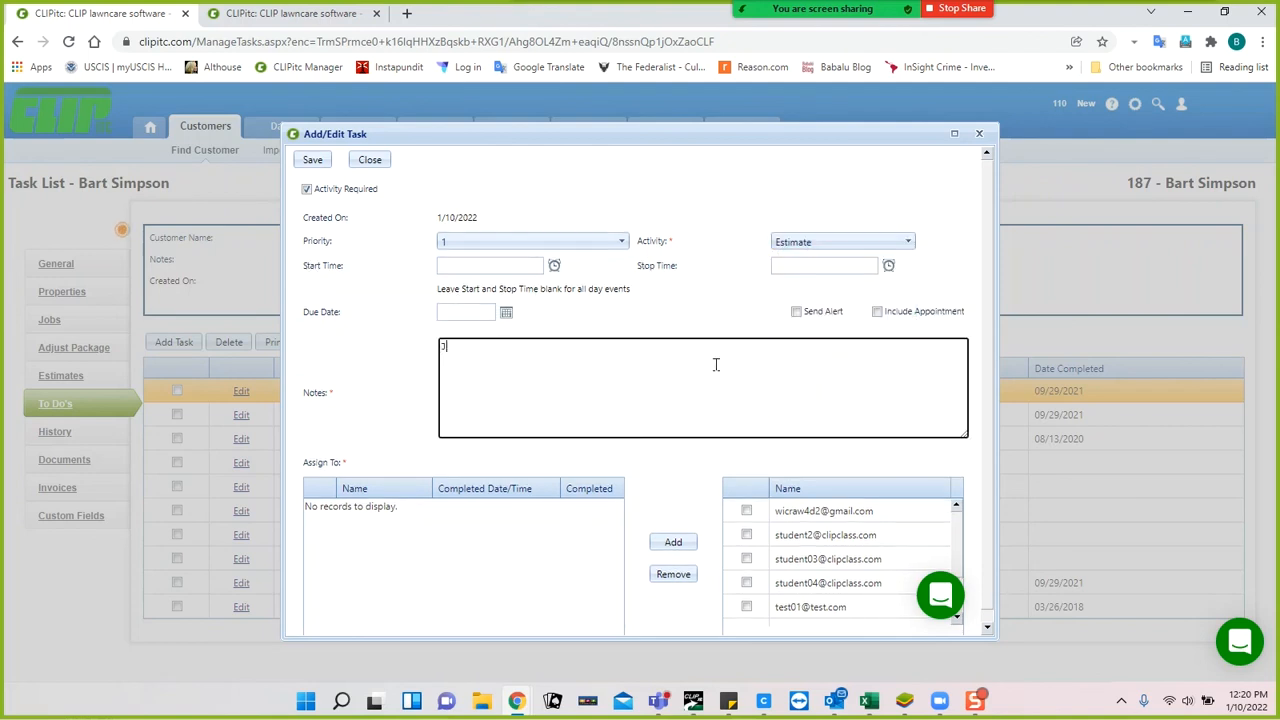
text(oe DiMagg)
text(io )
text(123 Main )
text(ST )
text(Lockpo)
text(rt)
key(Return)
key(Return)
text(Estimate for irr system)
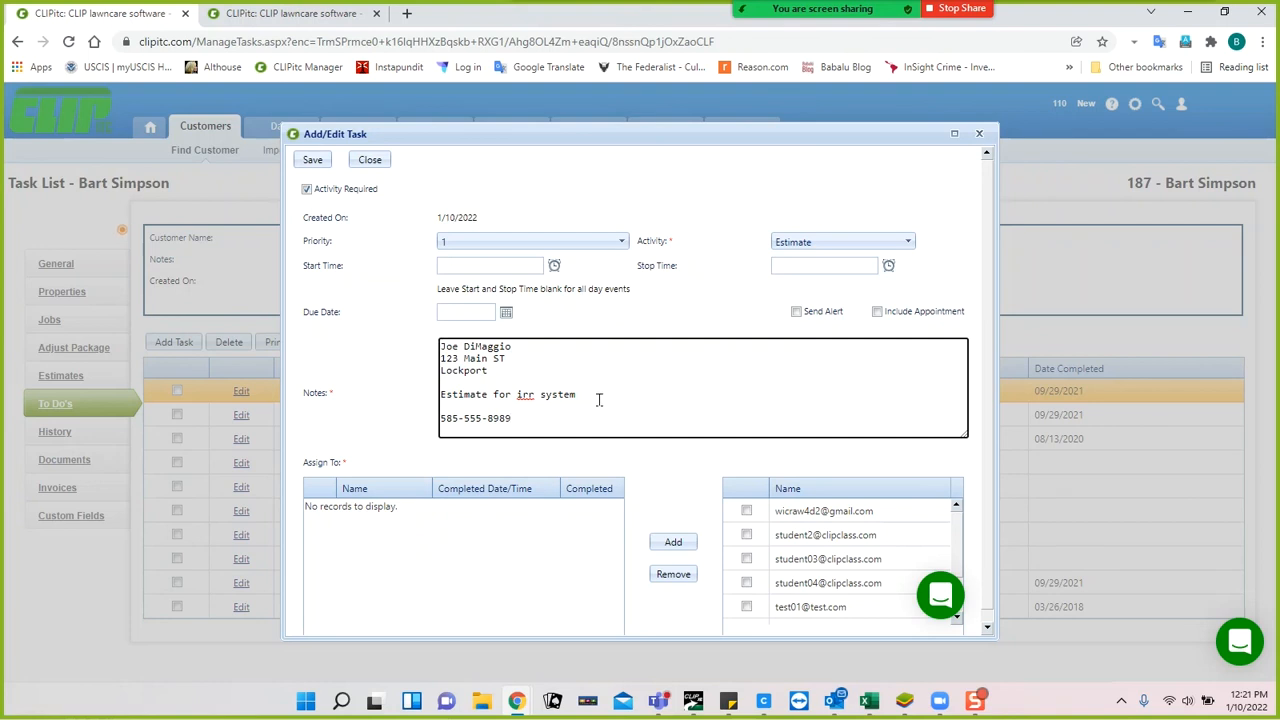
click(746, 512)
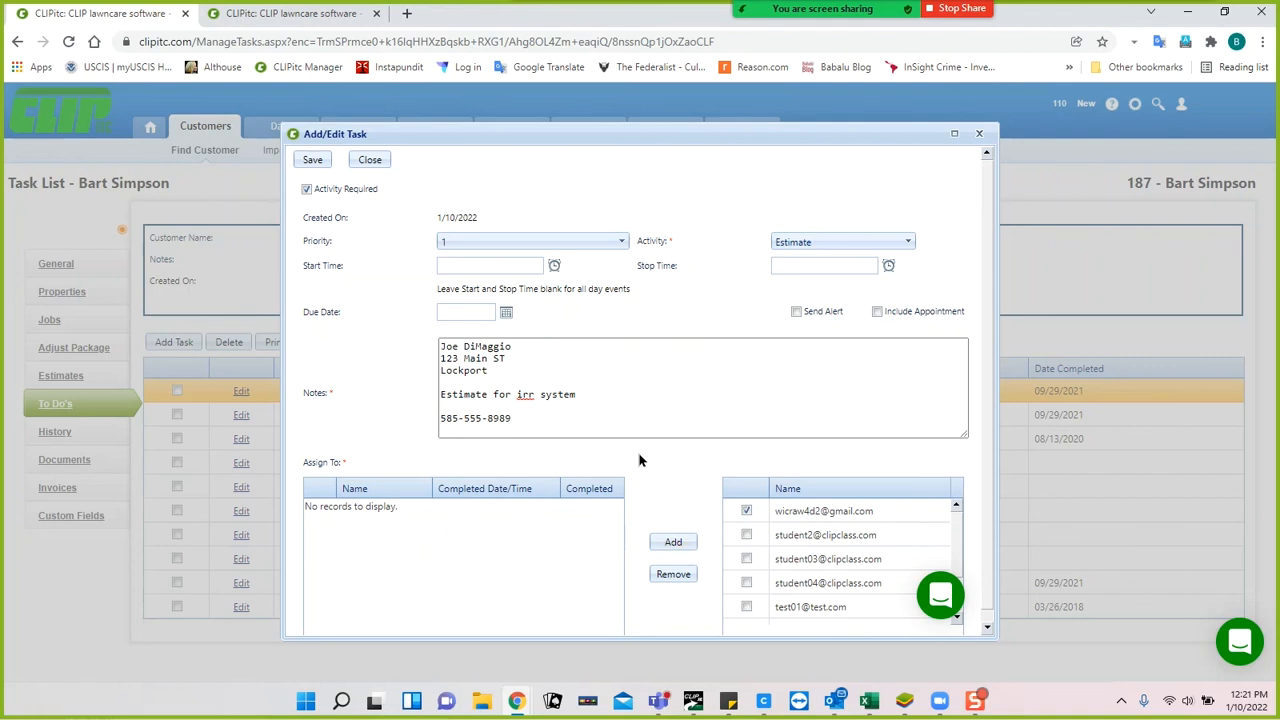
click(506, 313)
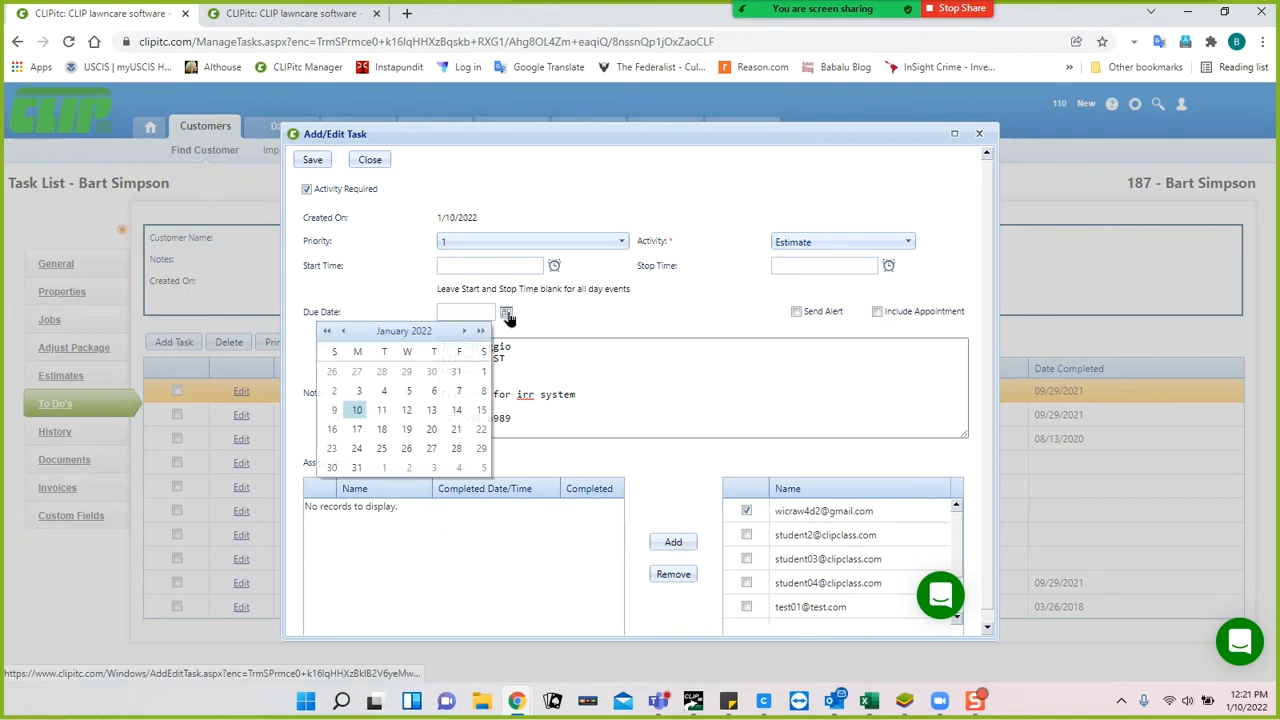
click(431, 410)
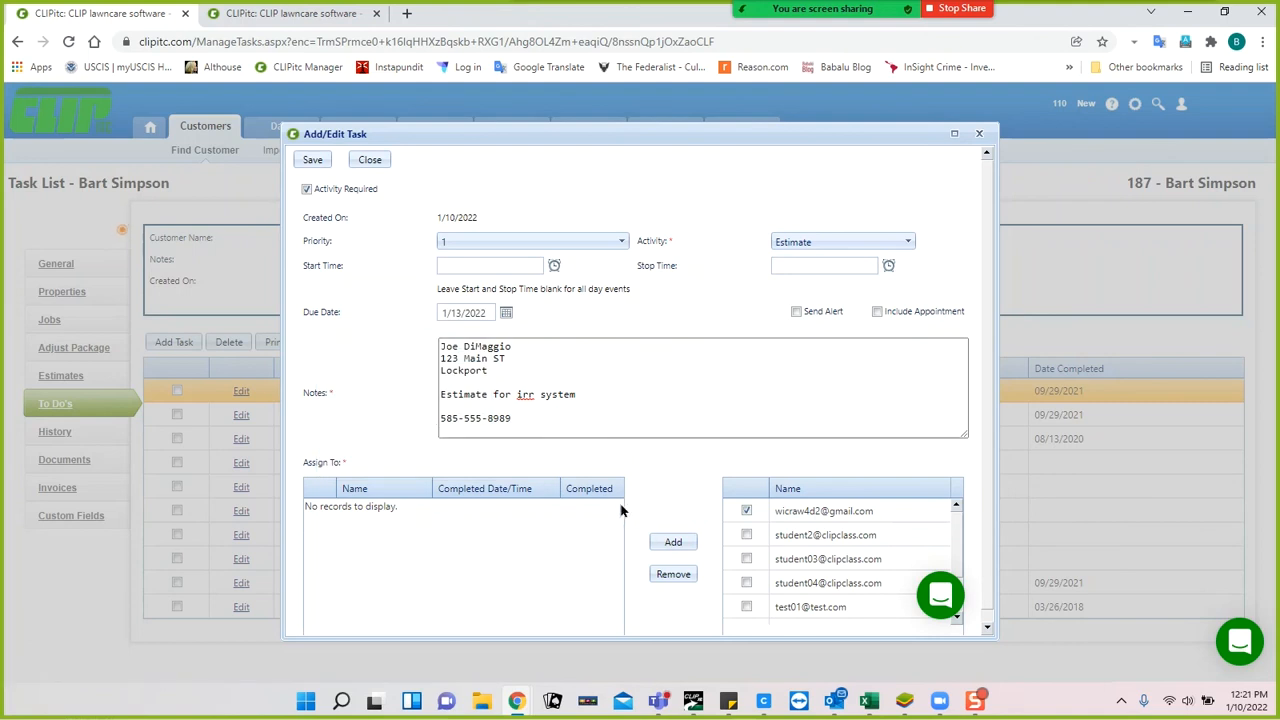
Assign the checked employee to the Estimate task, save it, and close to the To Do's list.
click(314, 161)
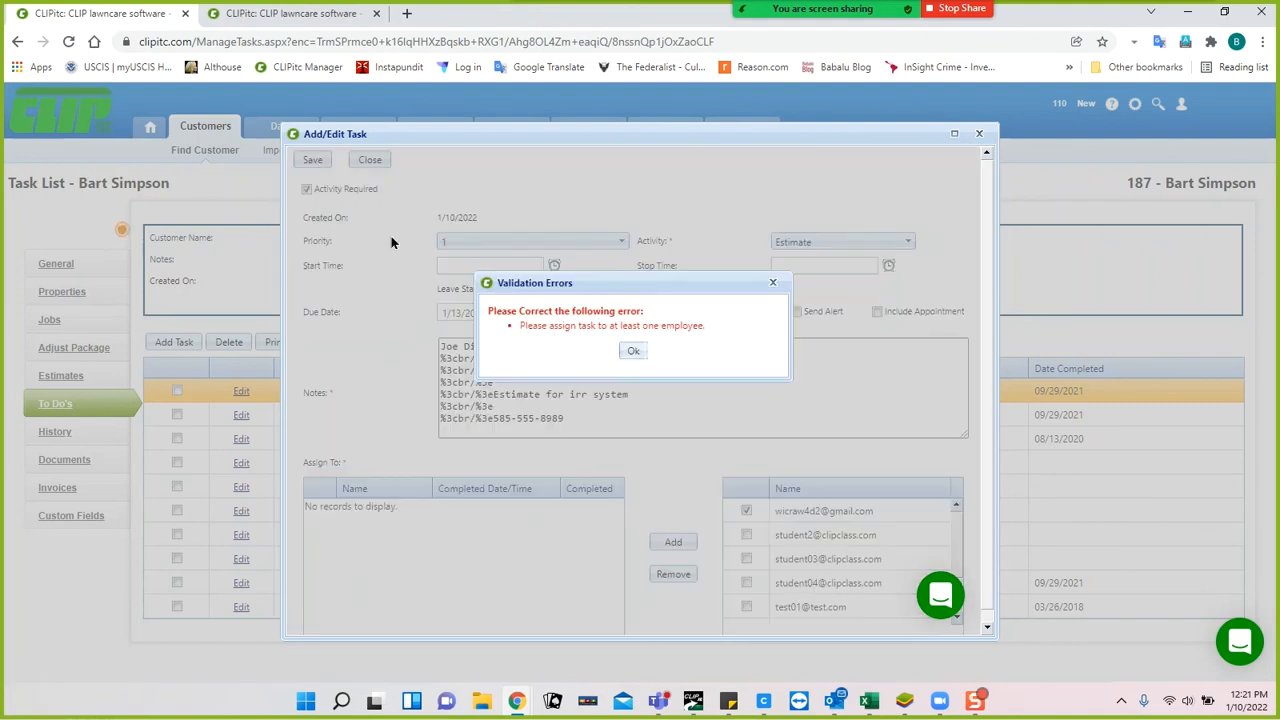
click(632, 352)
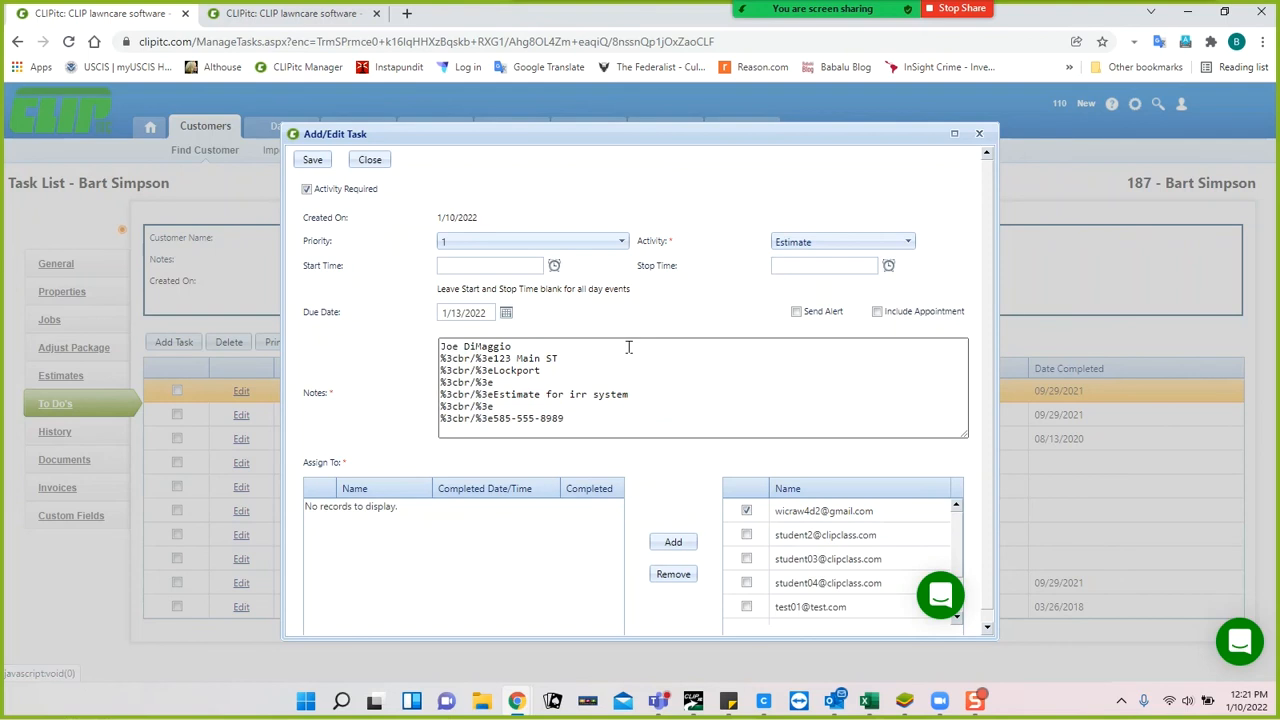
click(673, 542)
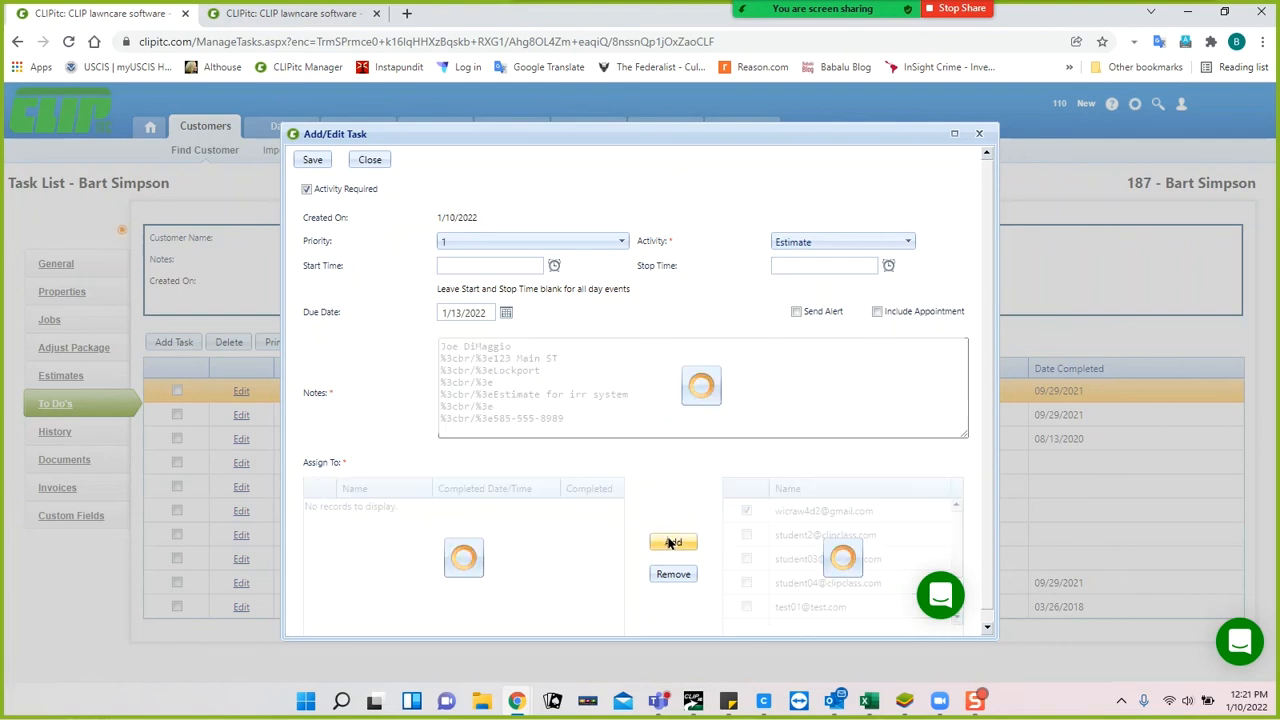
click(313, 161)
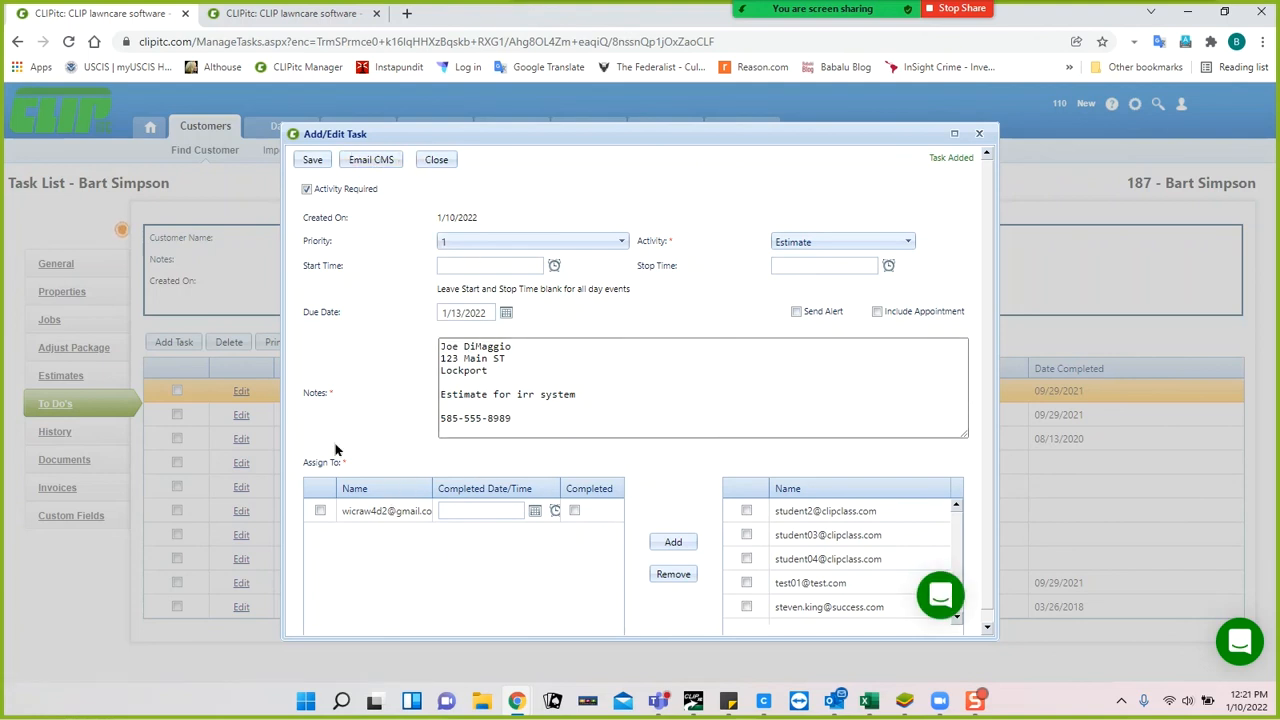
click(438, 162)
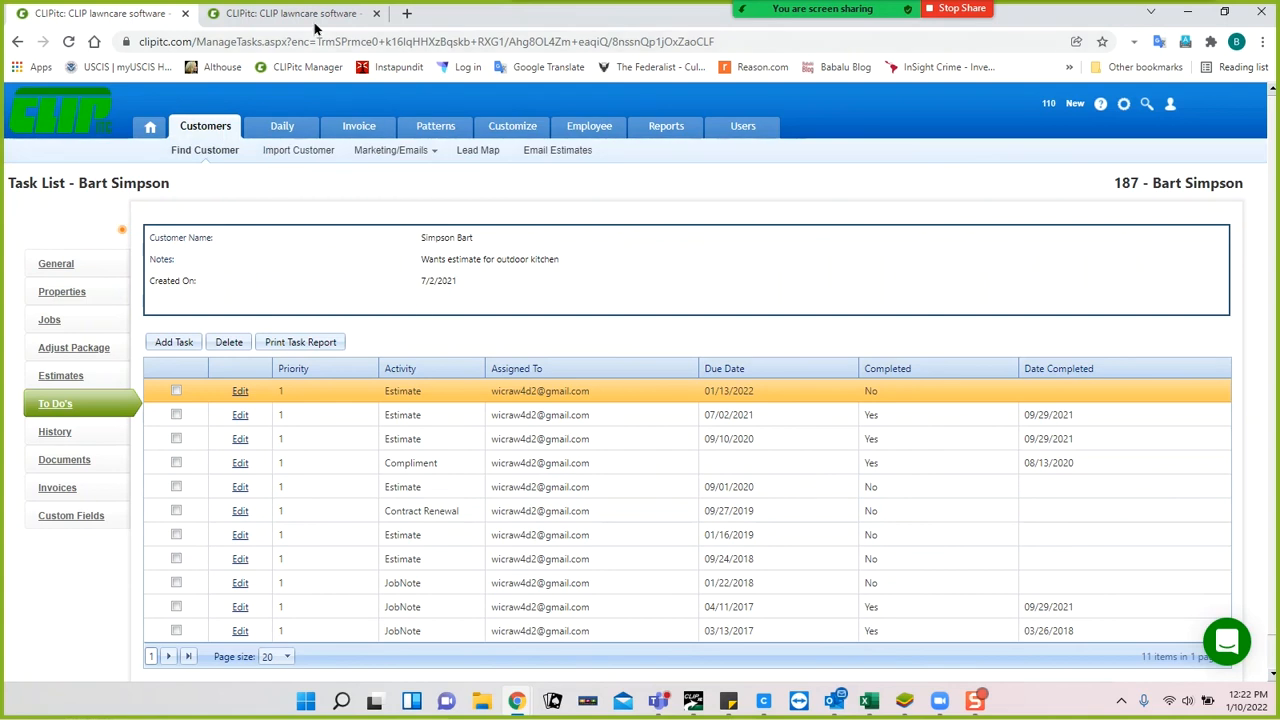
click(57, 293)
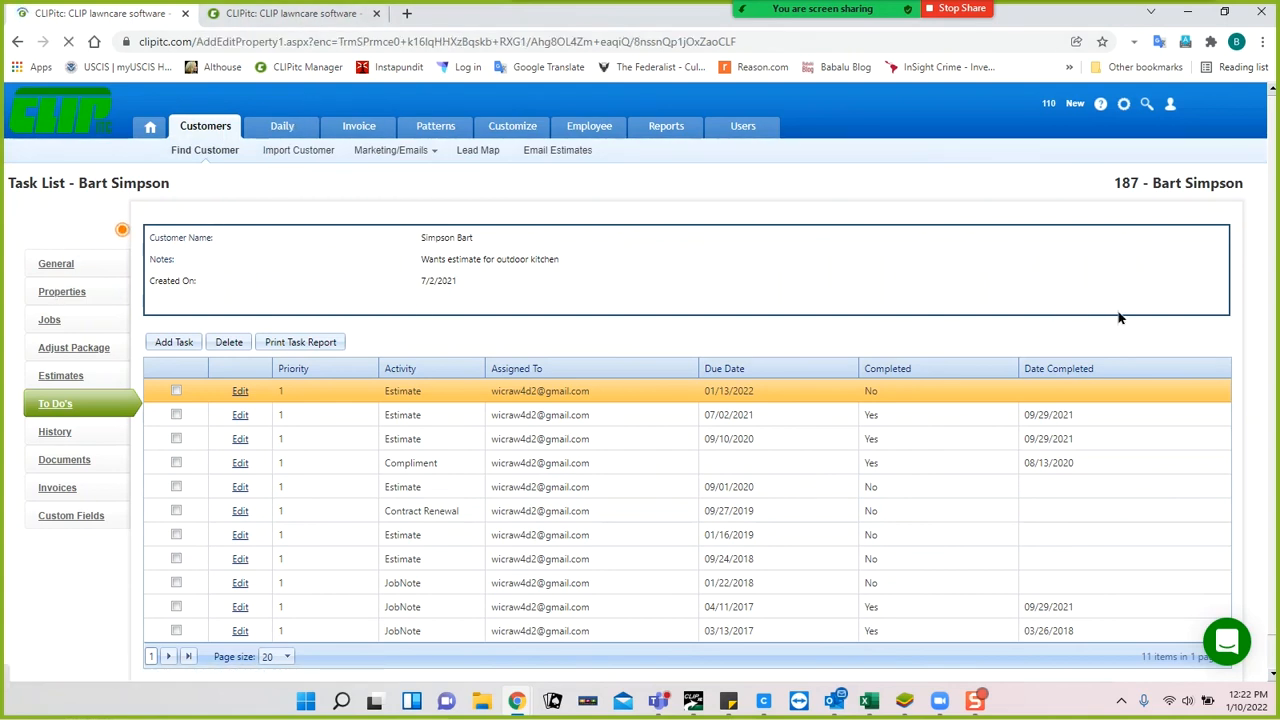
Enter 'Prop Rte Sheet Notes' as the property's RouteSheet Note and save the property.
click(1115, 379)
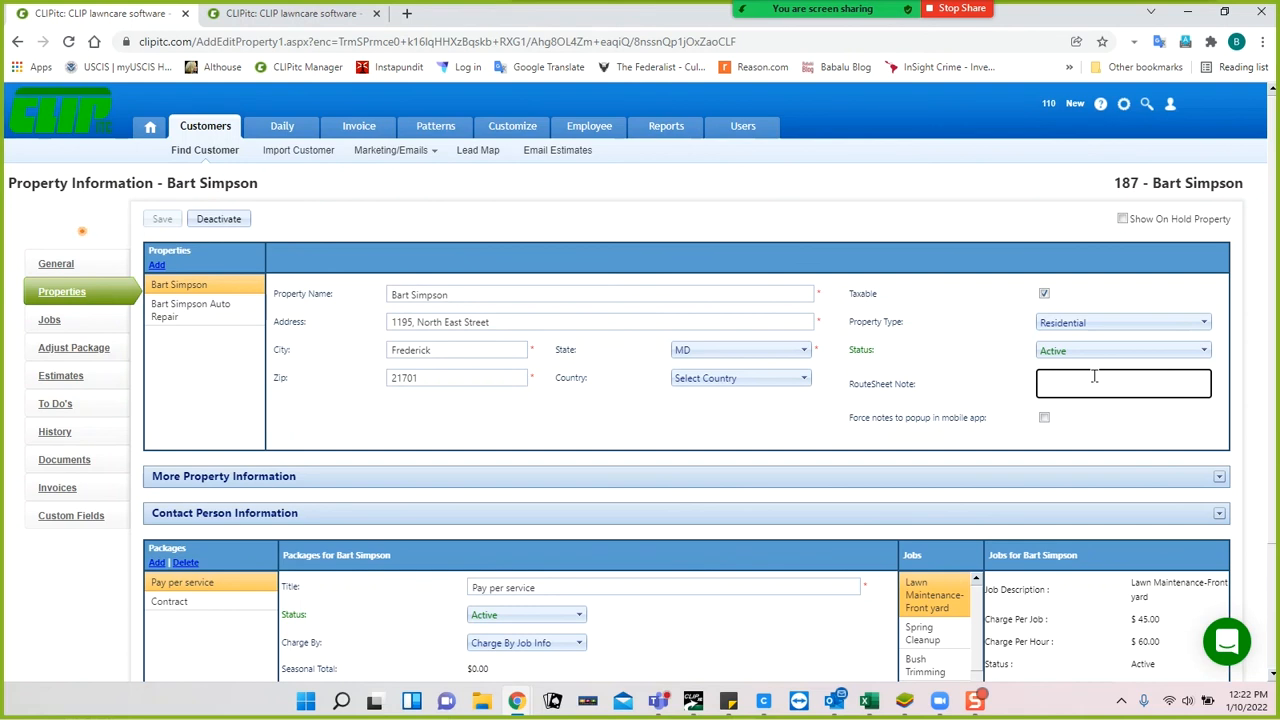
text(Prpo Rte Sheet Notes)
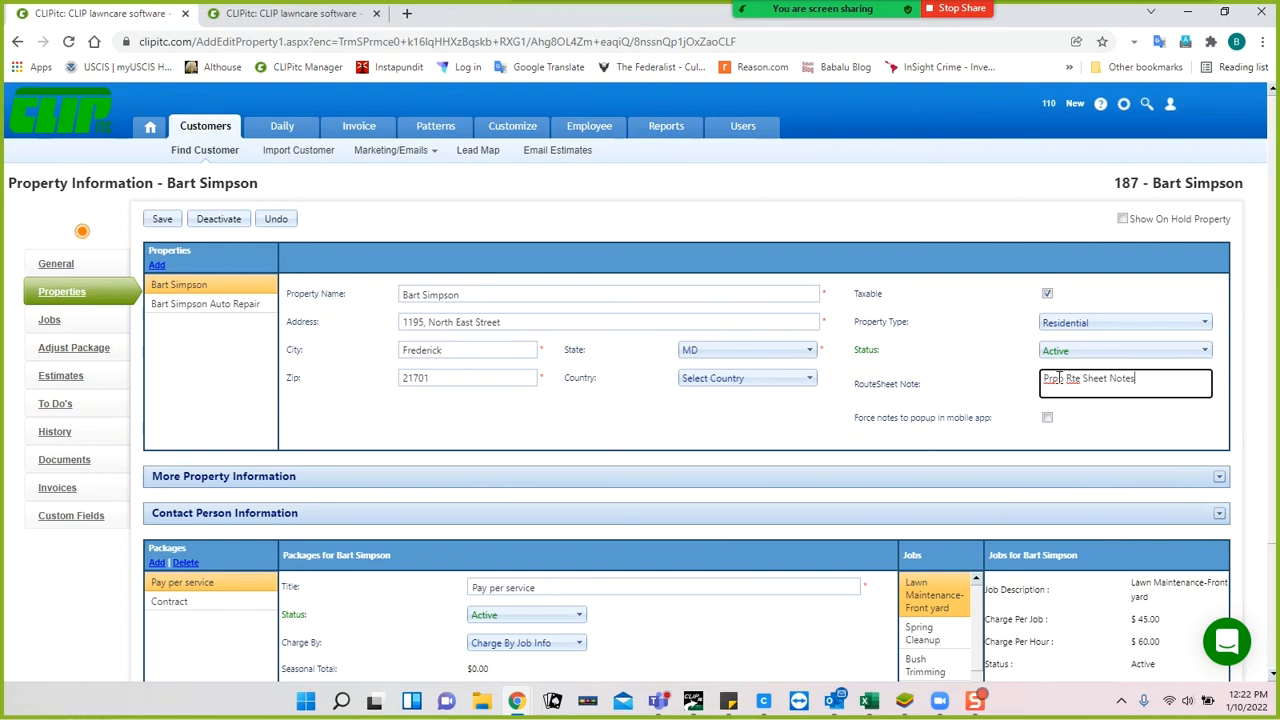
key(BackSpace)
key(BackSpace)
text(op)
click(163, 220)
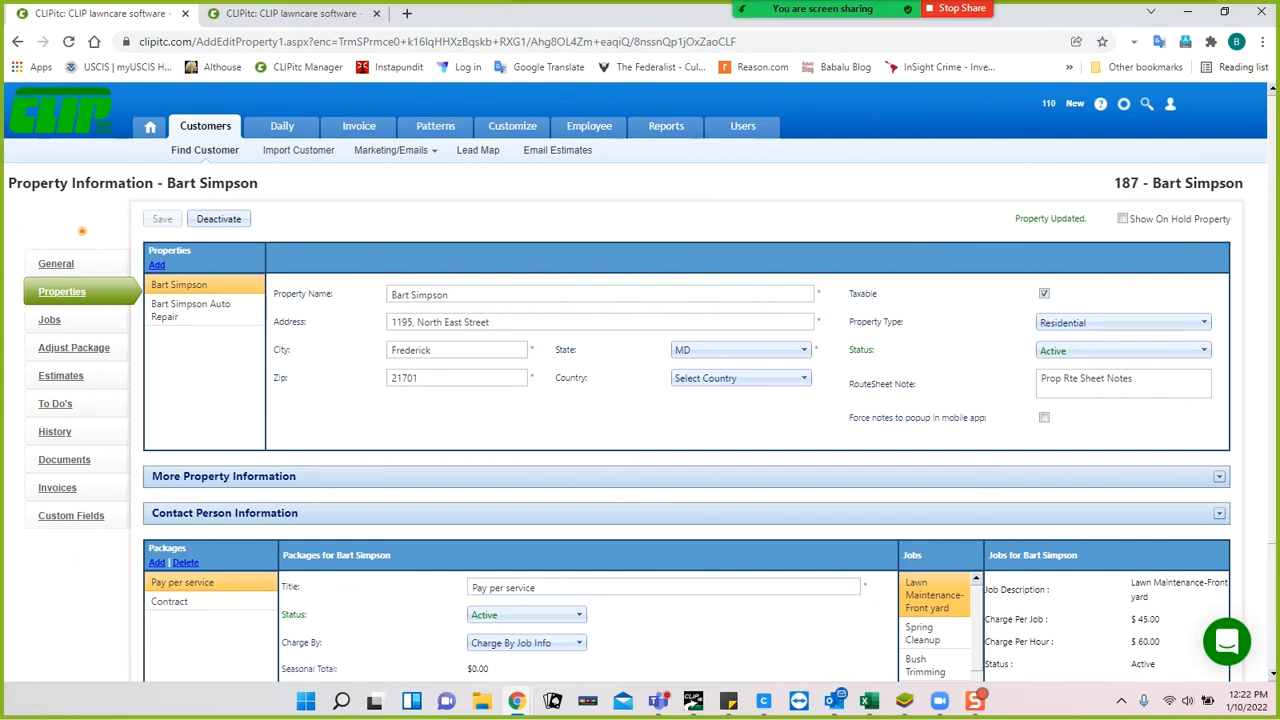
click(341, 703)
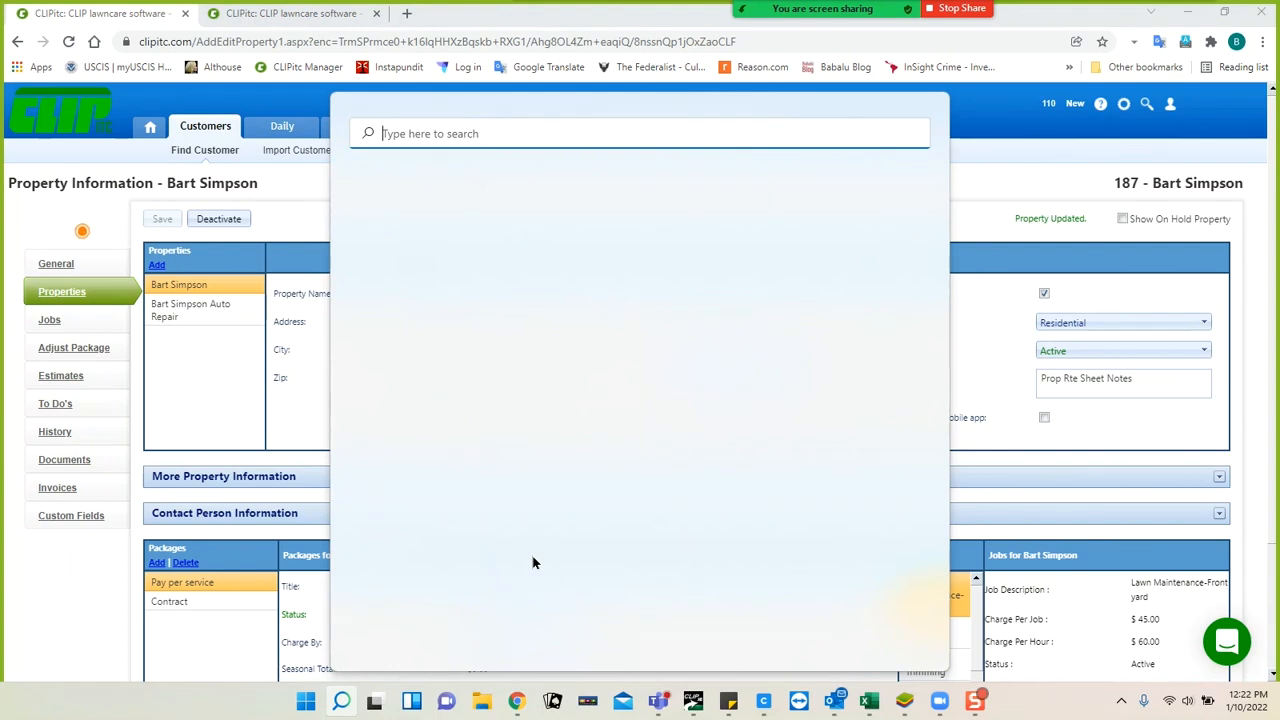
Search Windows for 'quickbook' and launch QuickBooks Premier Accountant Edition 2017.
text(quickbook)
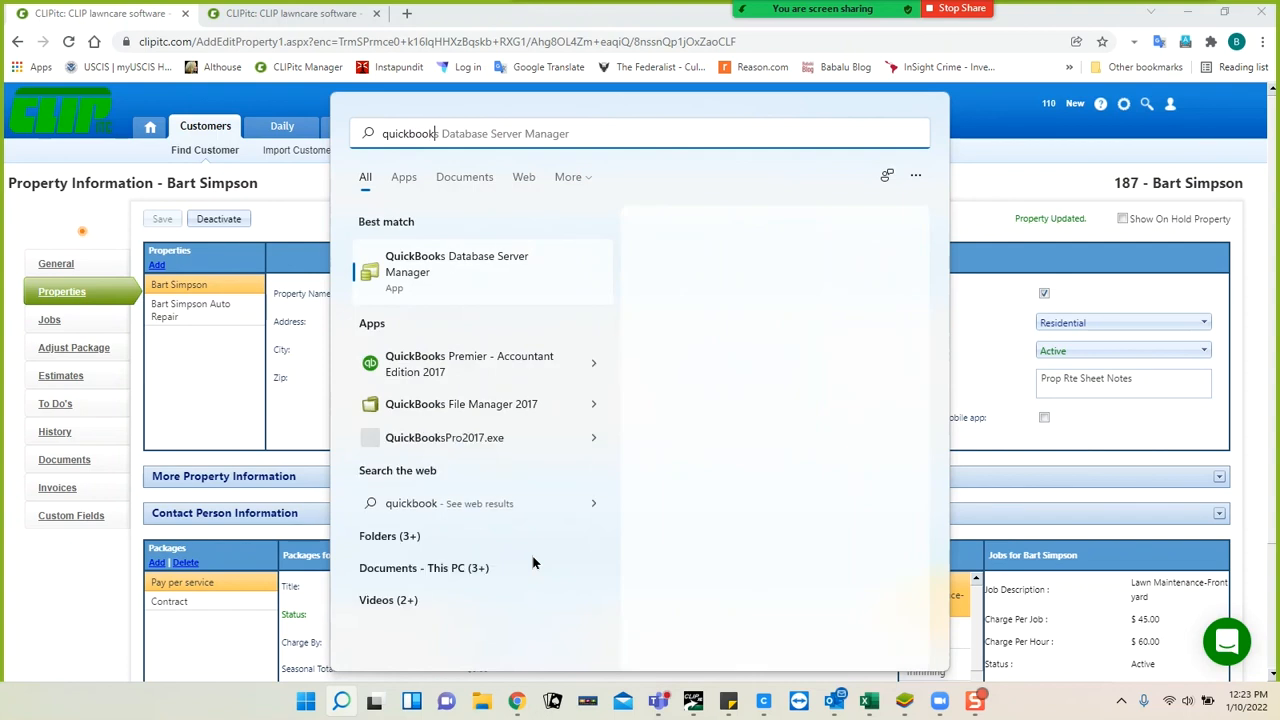
key(BackSpace)
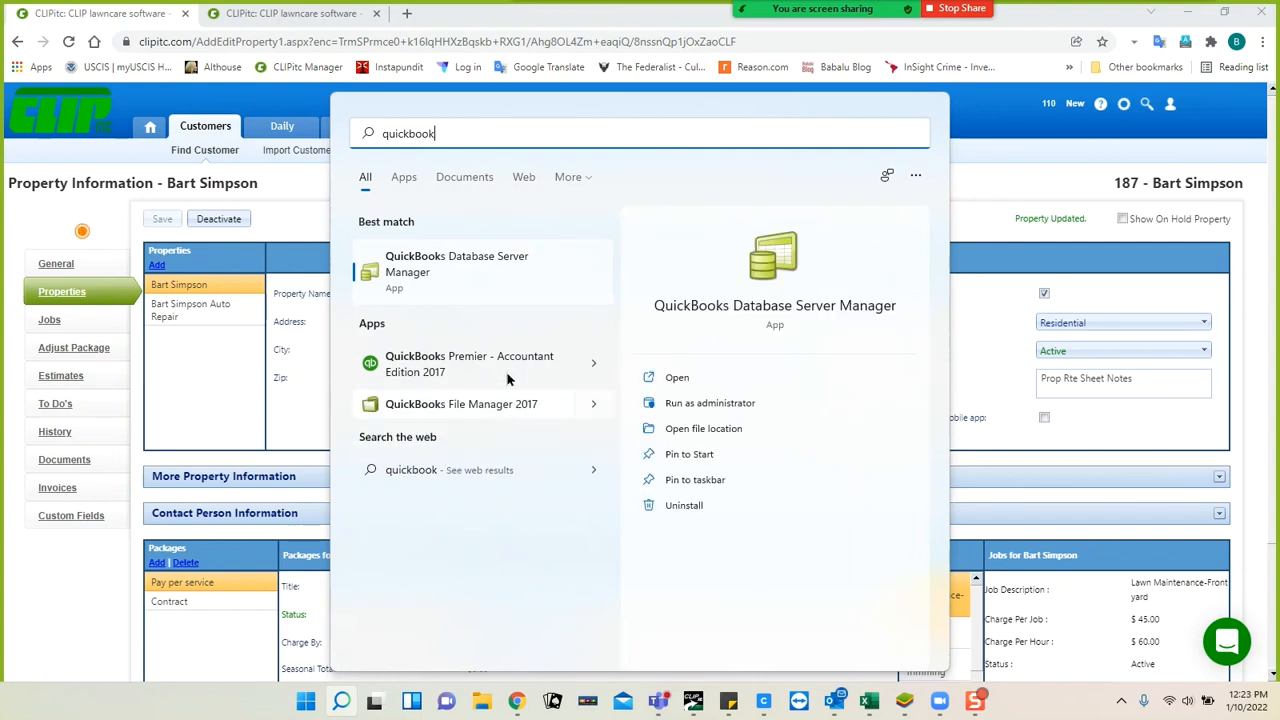
key(Escape)
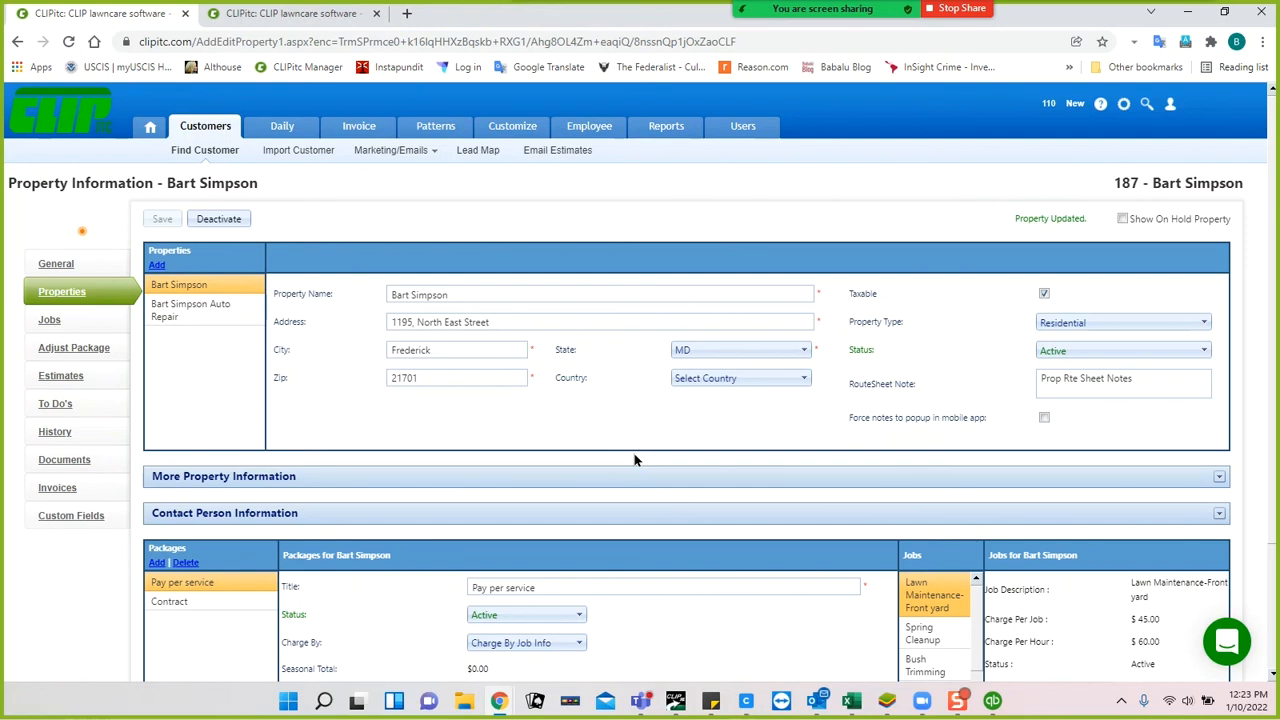
Decline QuickBooks' Need a Bank Account prompt, minimize QuickBooks, and go to CLIPitc's Invoices page.
key(alt+Tab)
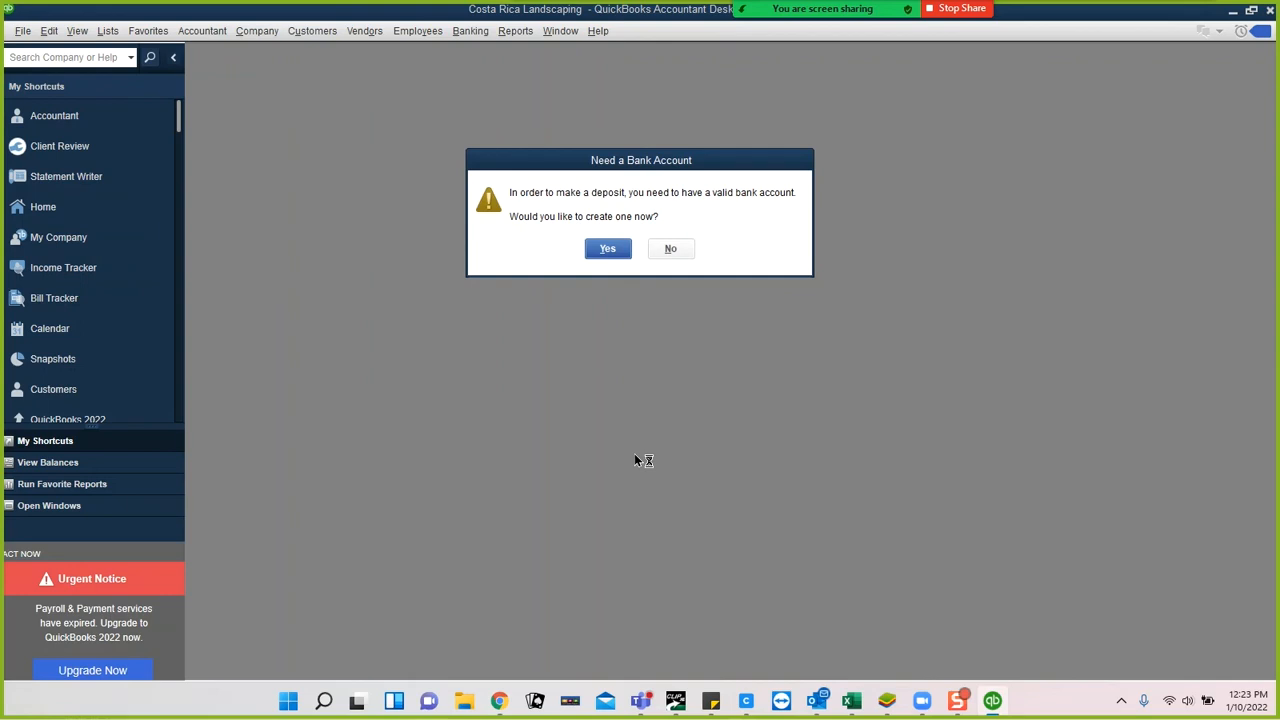
click(670, 248)
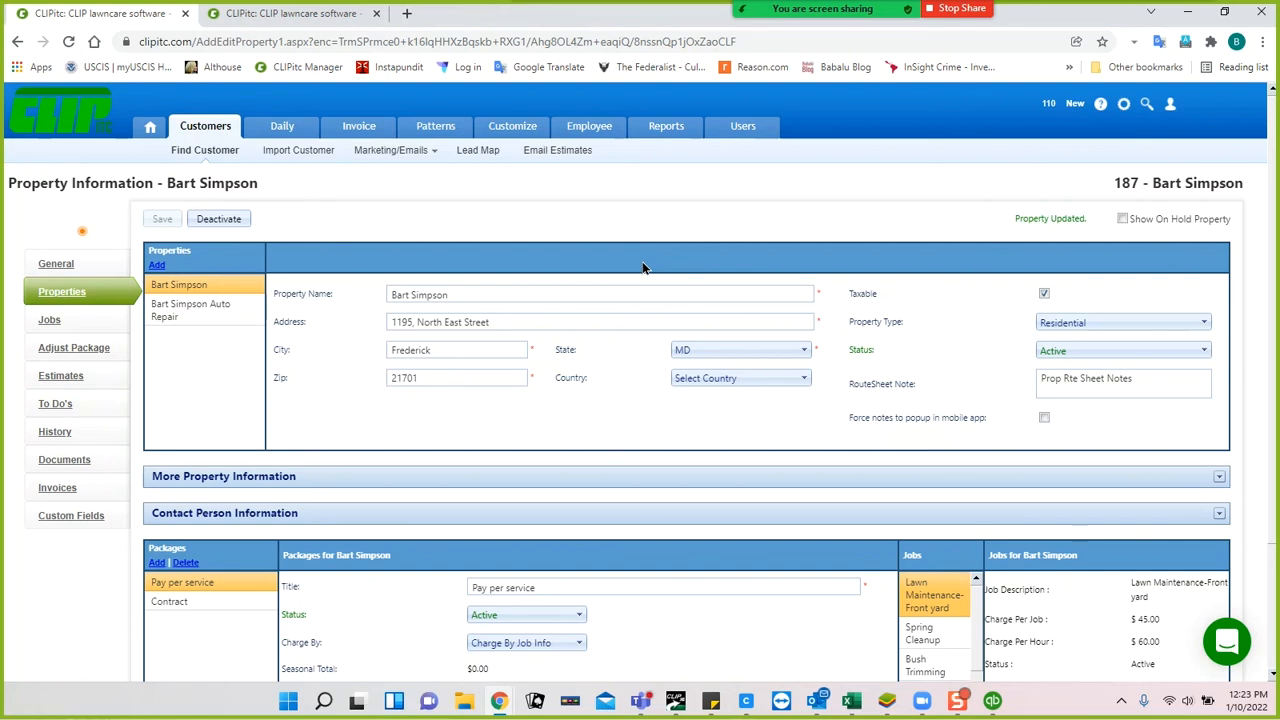
click(993, 701)
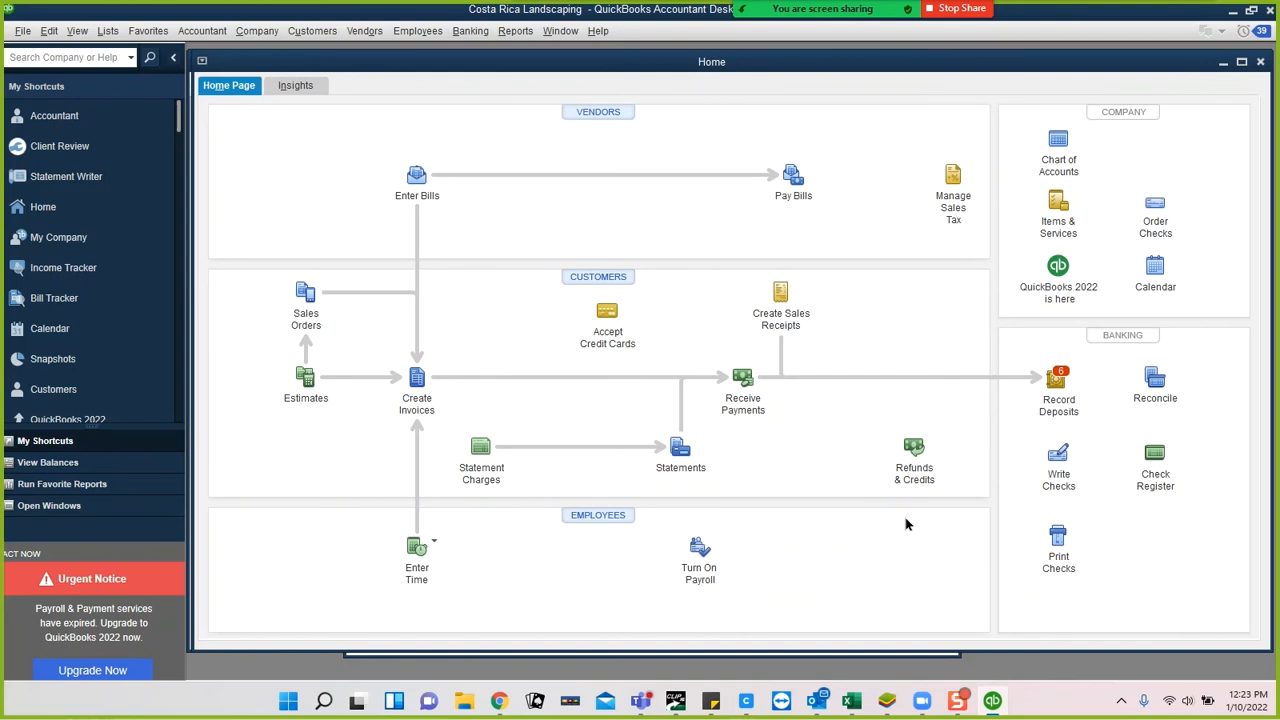
click(1235, 18)
click(355, 127)
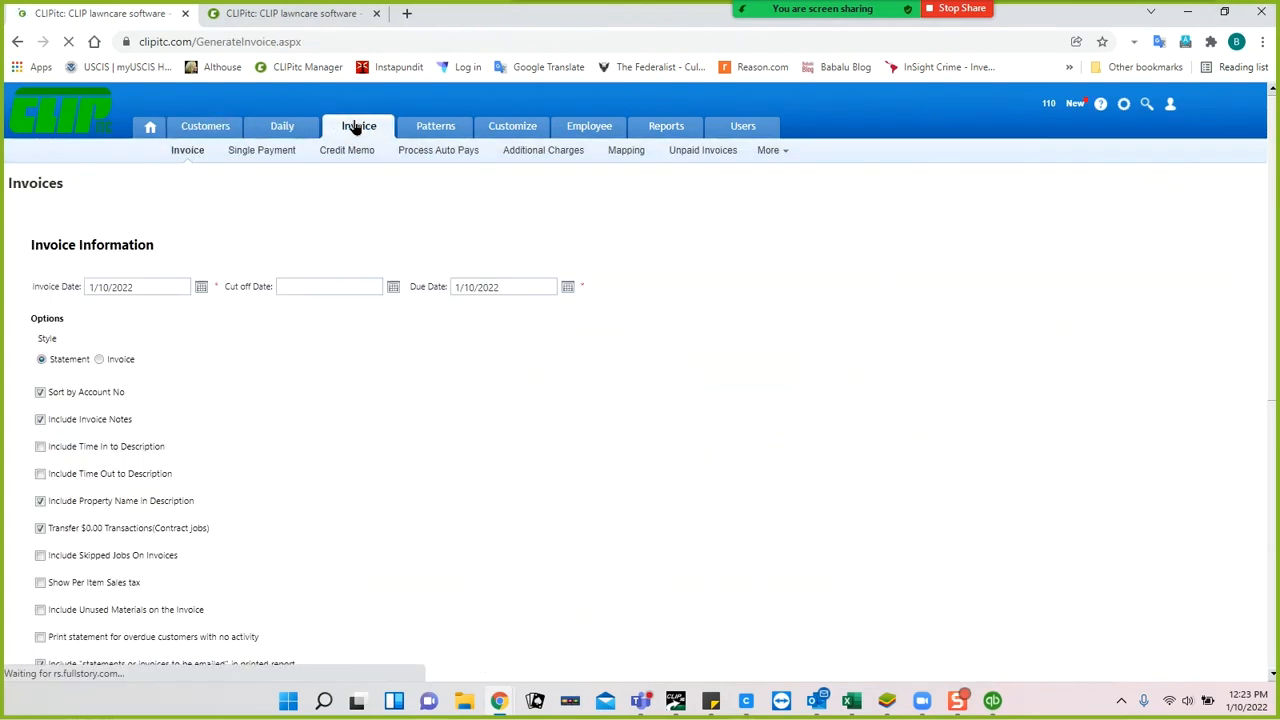
Open the Print / Edit Individual Invoices job list, then bring QuickBooks Home back up.
scroll(363, 463, down, 3)
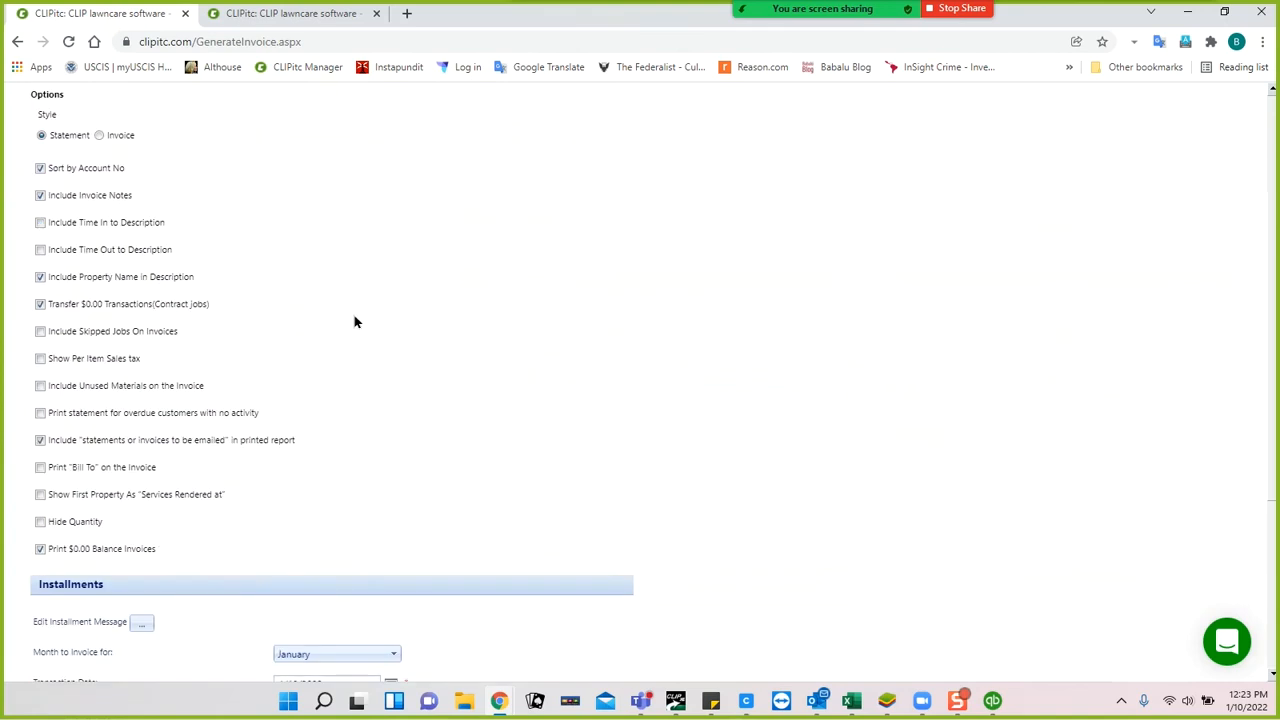
scroll(355, 321, down, 3)
click(234, 612)
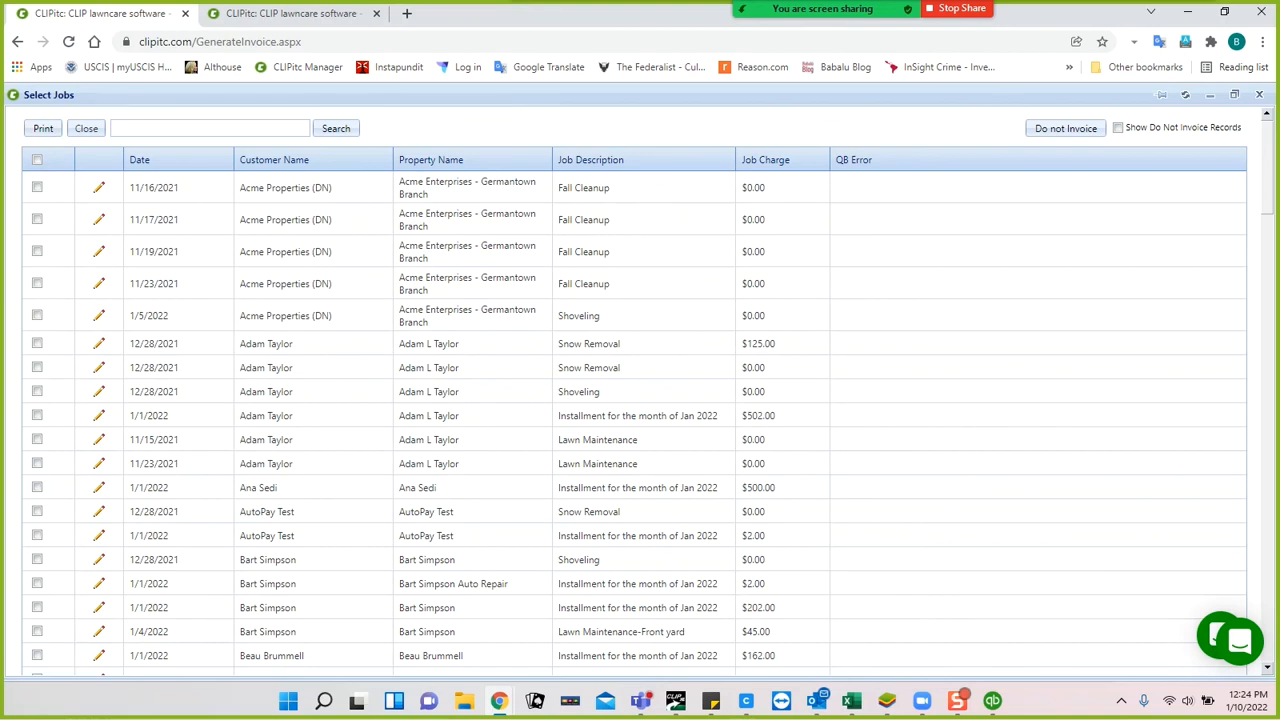
click(1004, 705)
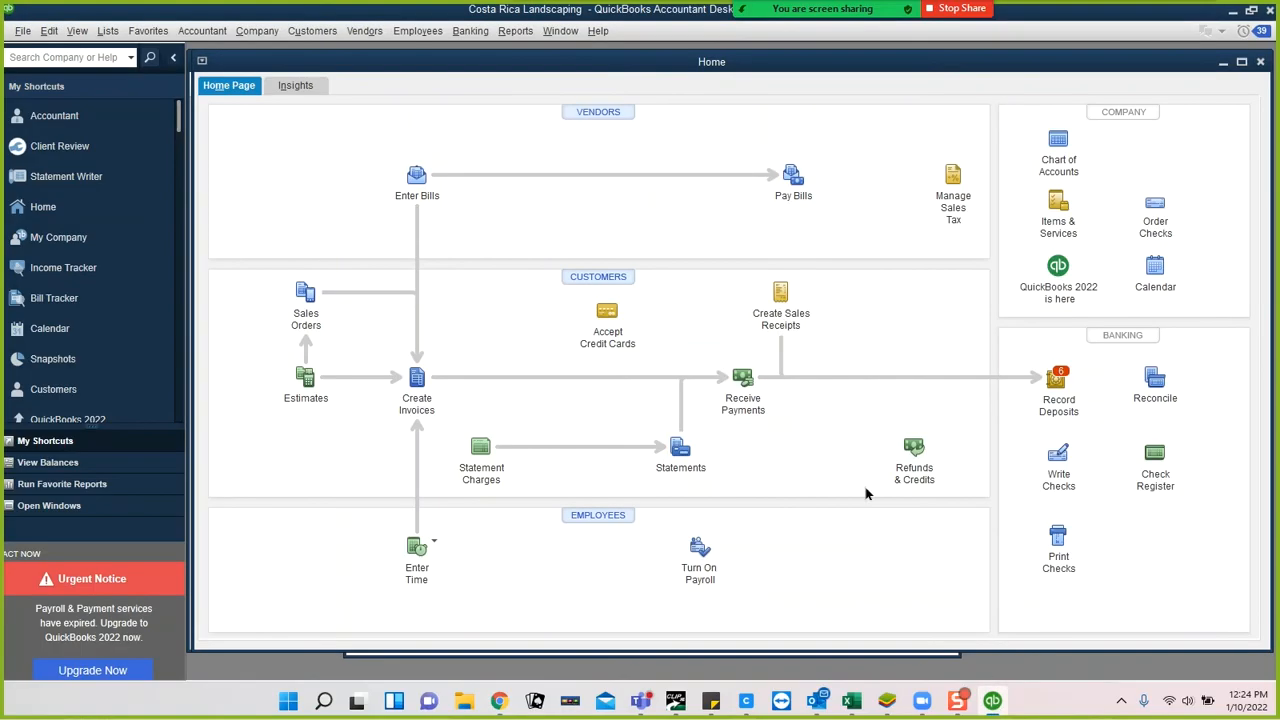
Launch the Web Connector via File > Update Web Services and check the Clipitc application.
click(23, 33)
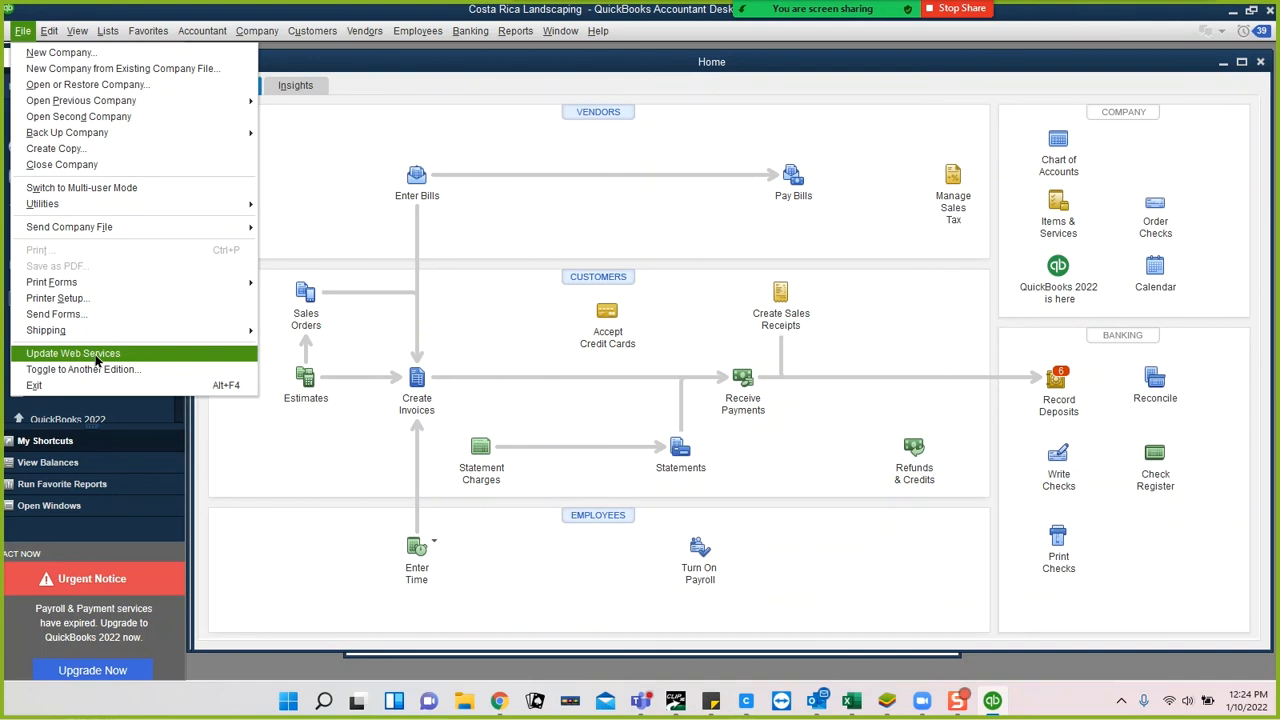
click(97, 355)
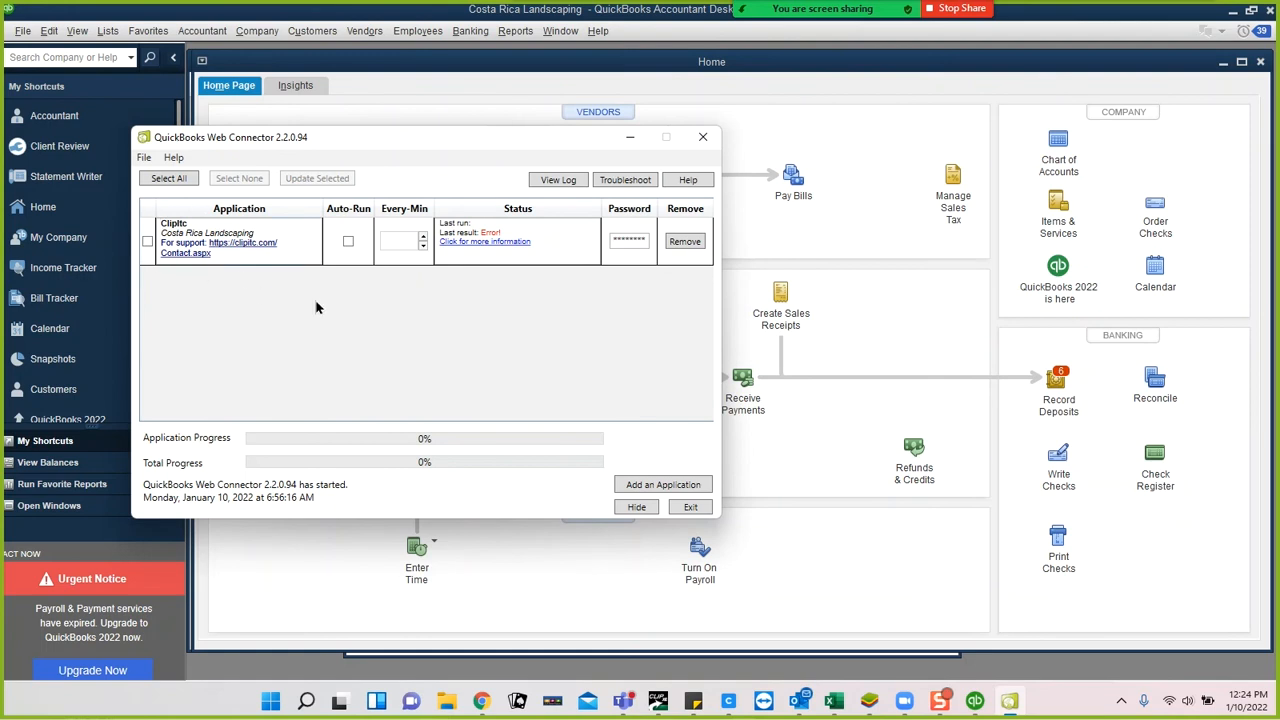
click(150, 241)
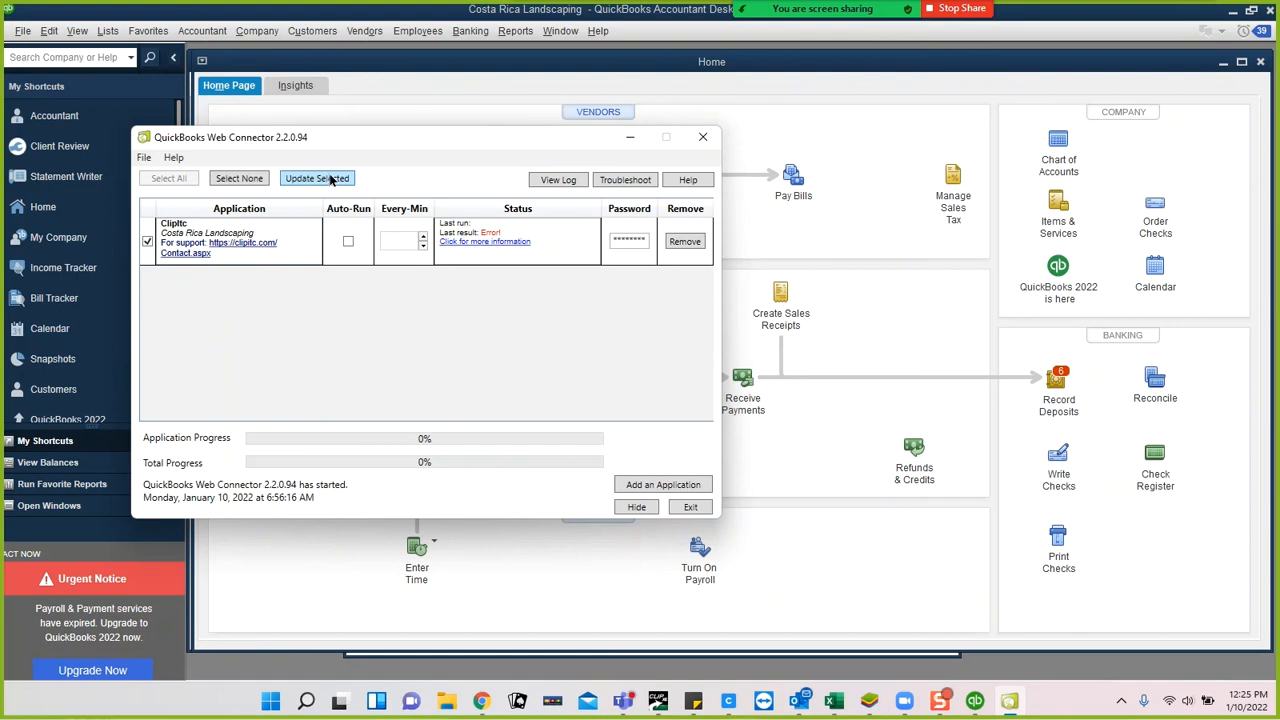